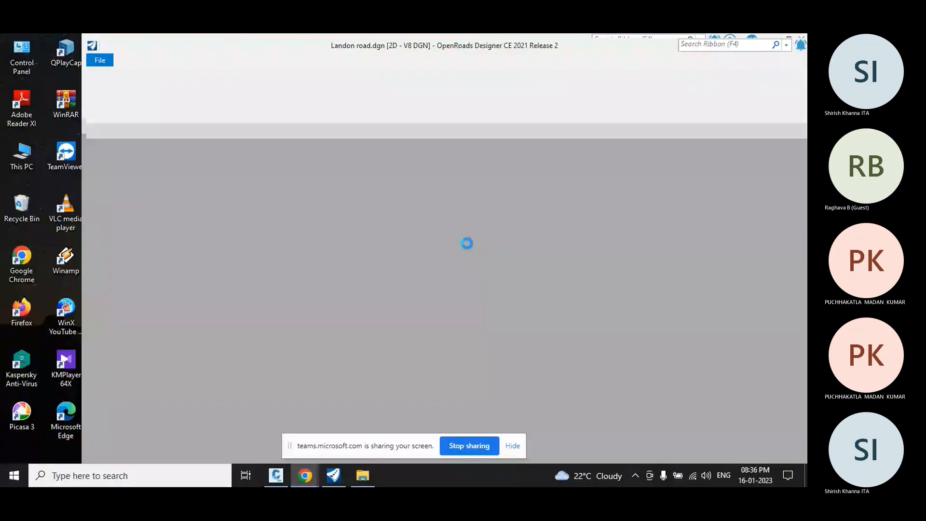
pyautogui.rightClick(63, 180)
pyautogui.click(71, 215)
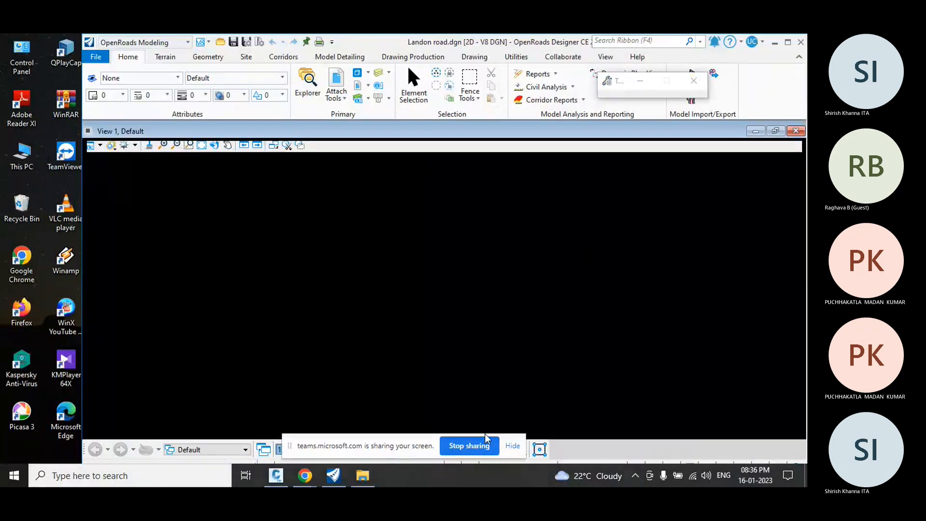
pyautogui.click(513, 447)
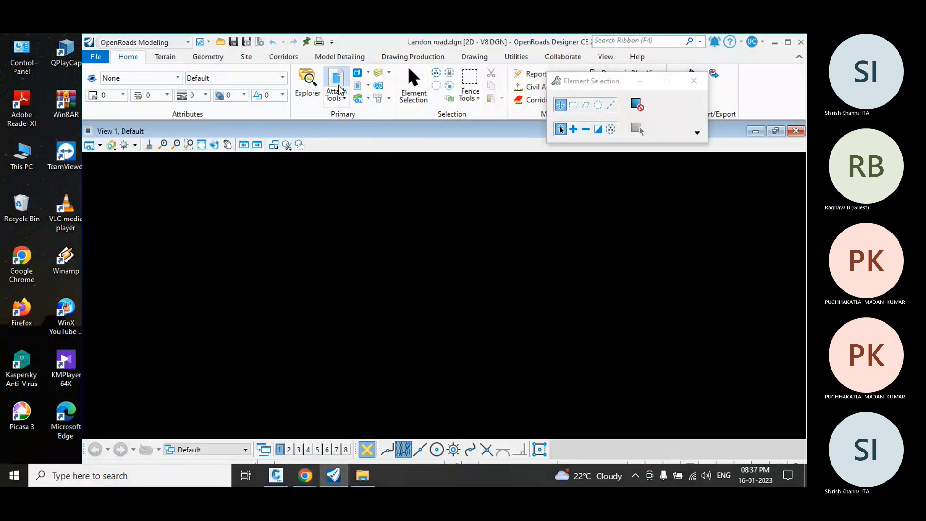
# Attach the Metric-Aerial_Topo file from the OPEN folder as a reference using the Coincident World method, accepting the WorkSet alert.
pyautogui.click(341, 90)
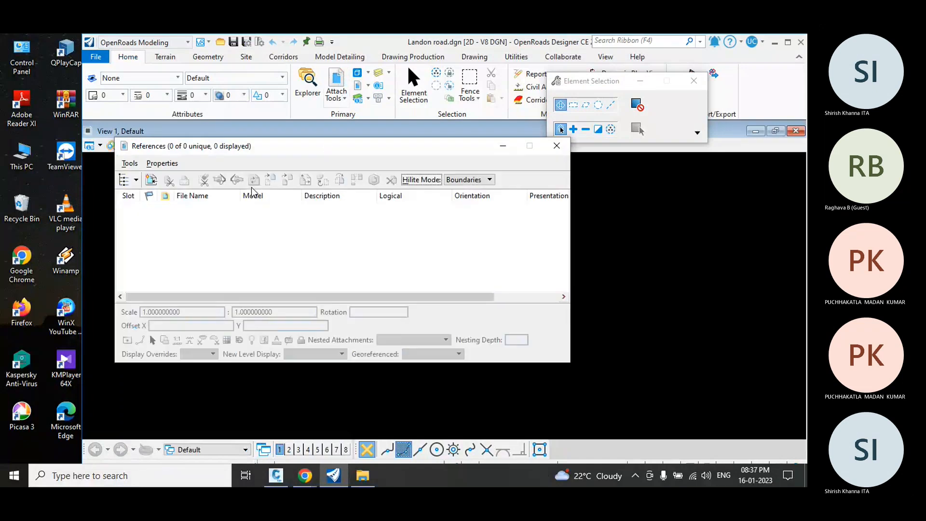
pyautogui.click(151, 180)
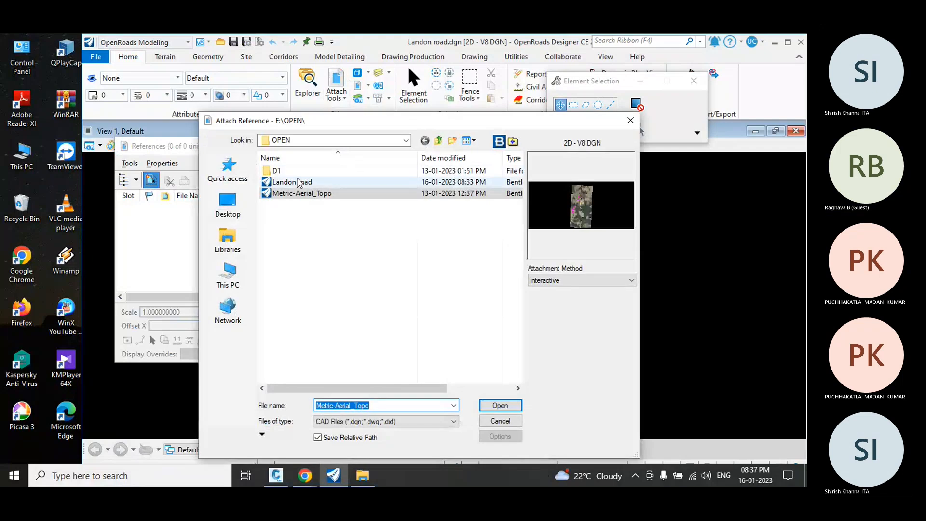
pyautogui.click(585, 281)
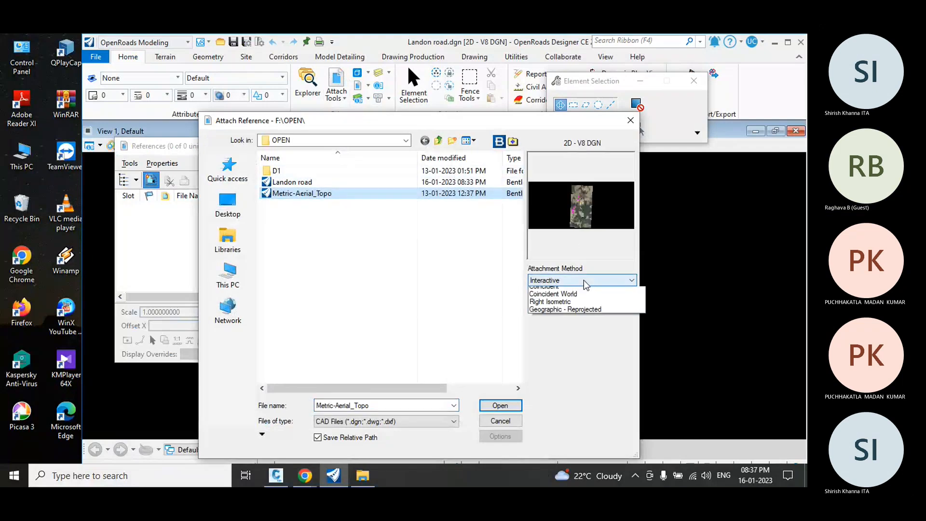
pyautogui.click(572, 316)
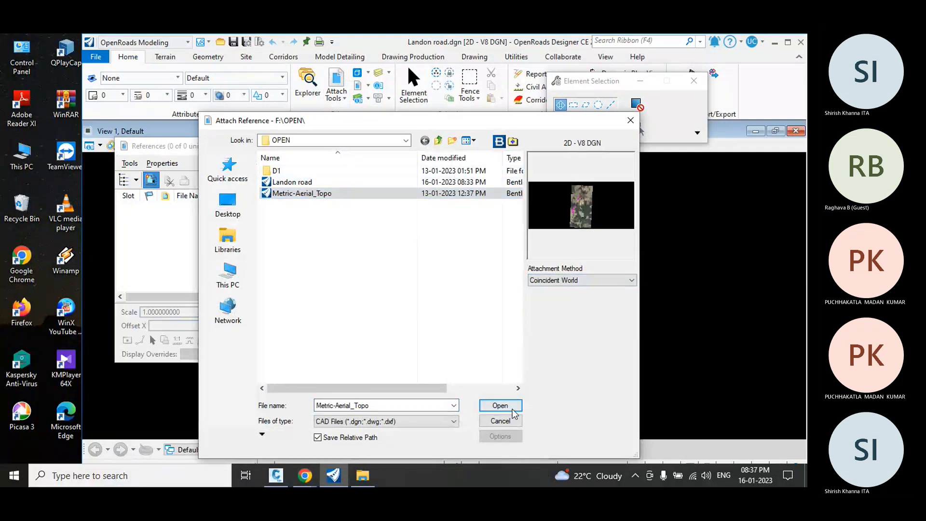
pyautogui.click(500, 406)
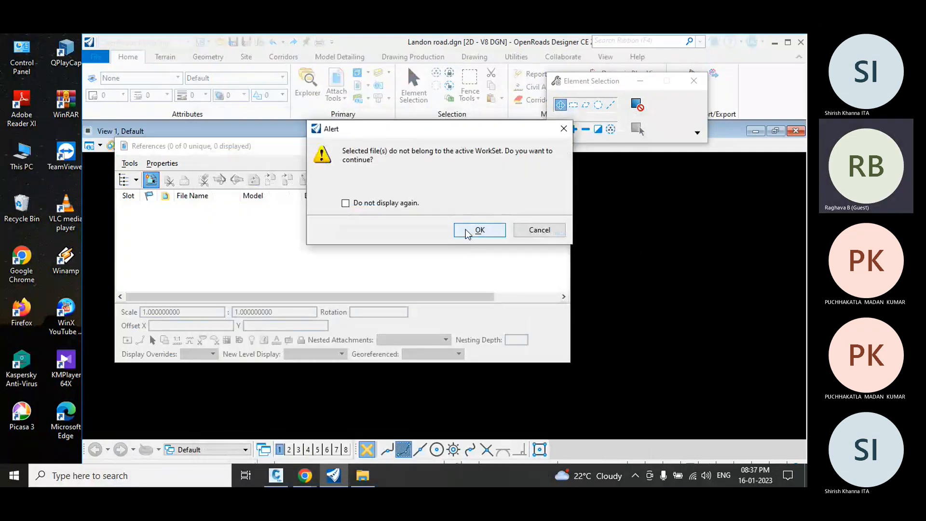
pyautogui.click(465, 229)
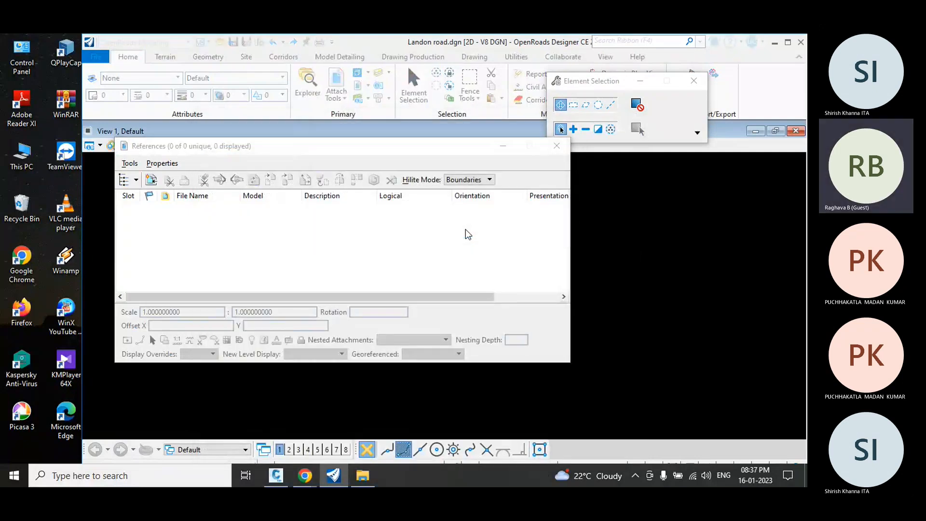
pyautogui.click(548, 147)
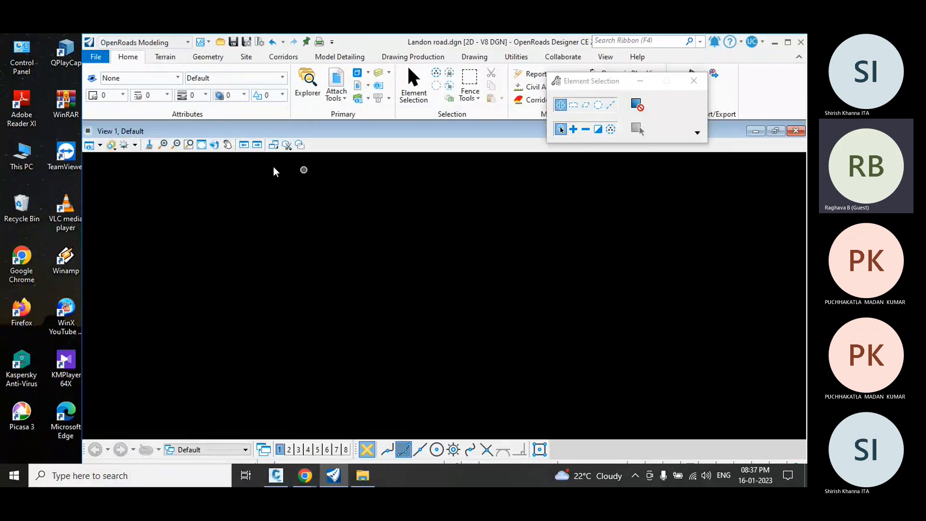
# Fit View 1 to its contents and examine the file's list of models and the view attributes.
pyautogui.click(205, 146)
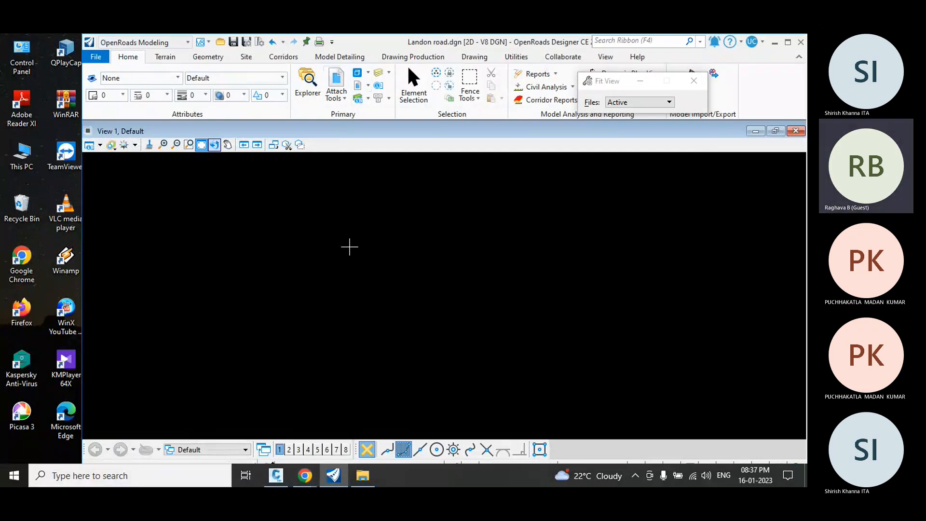
pyautogui.click(367, 74)
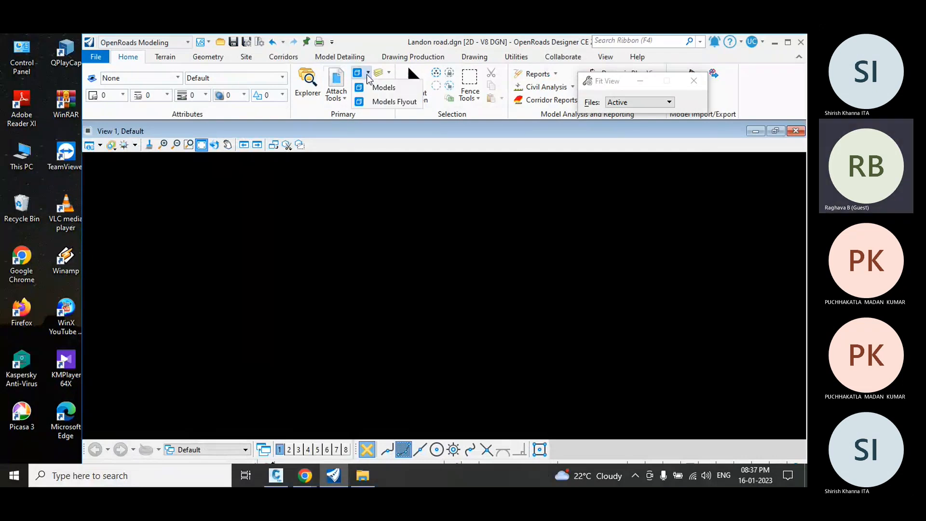
pyautogui.click(370, 88)
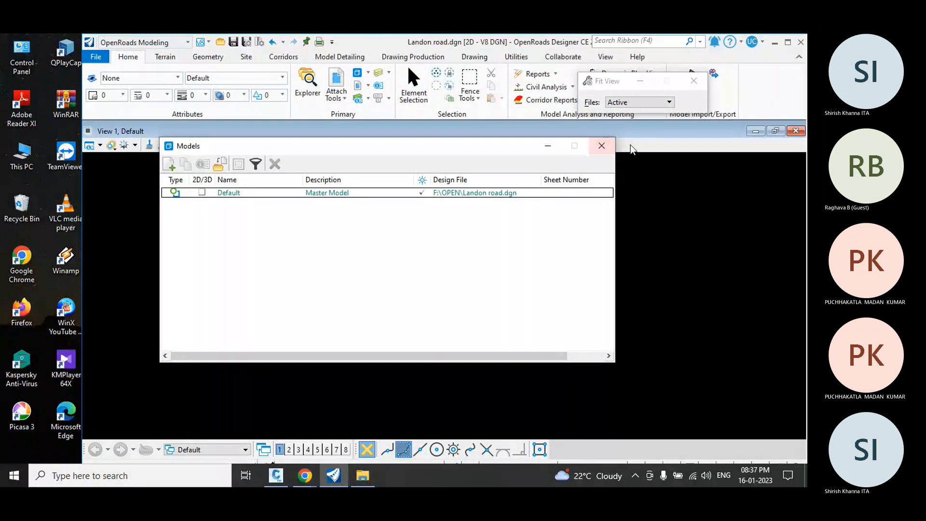
pyautogui.click(601, 145)
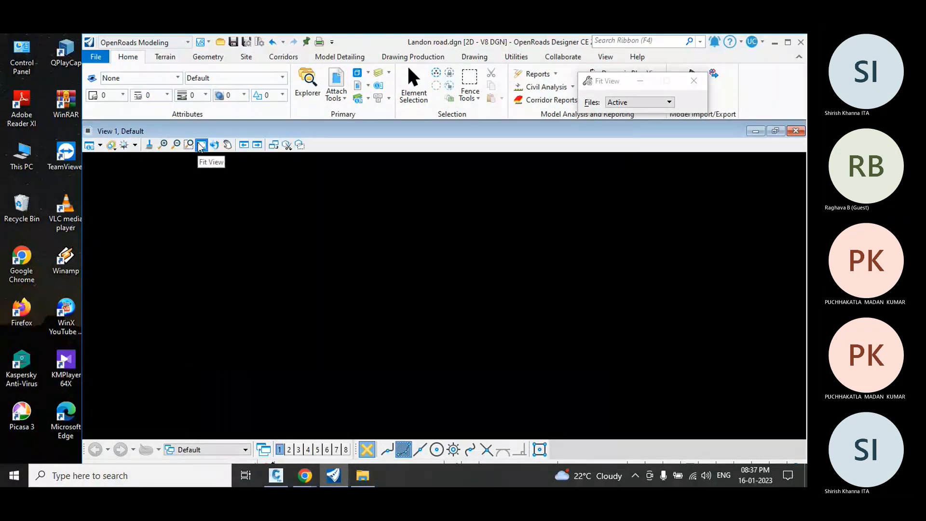
pyautogui.click(202, 146)
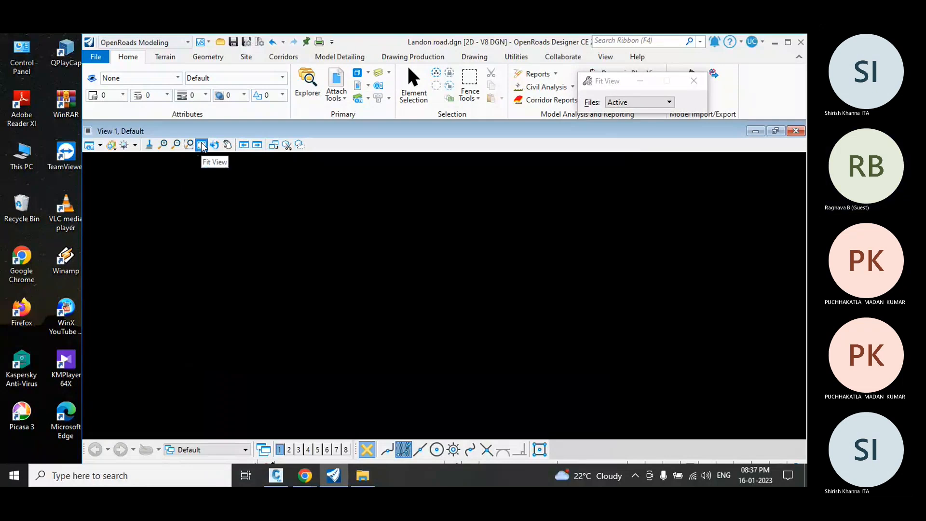
pyautogui.click(100, 146)
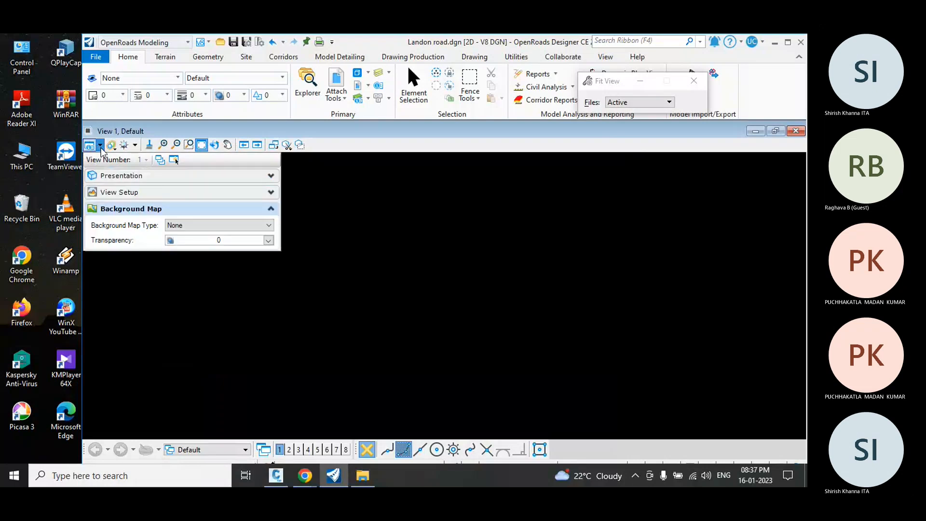
pyautogui.click(101, 146)
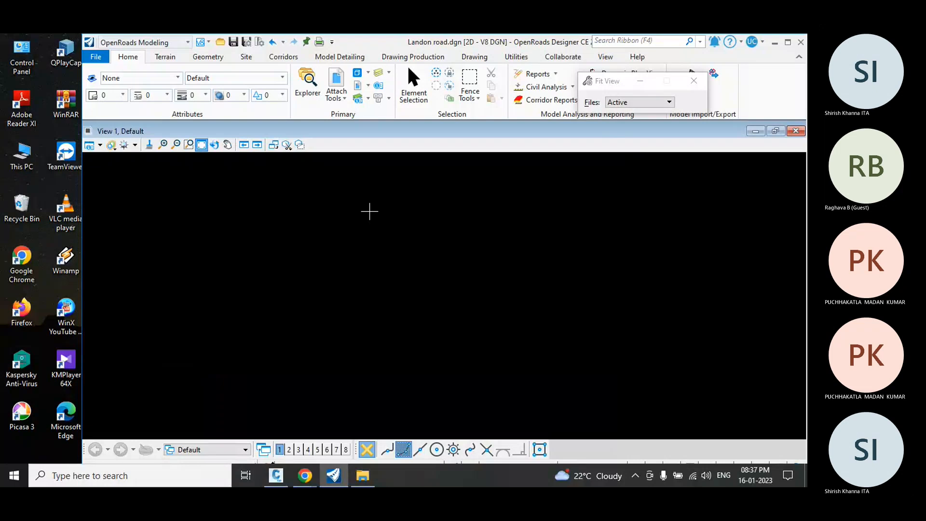
# Detach the Metric-Aerial_Topo reference from the Landon road file.
pyautogui.click(345, 97)
pyautogui.click(351, 119)
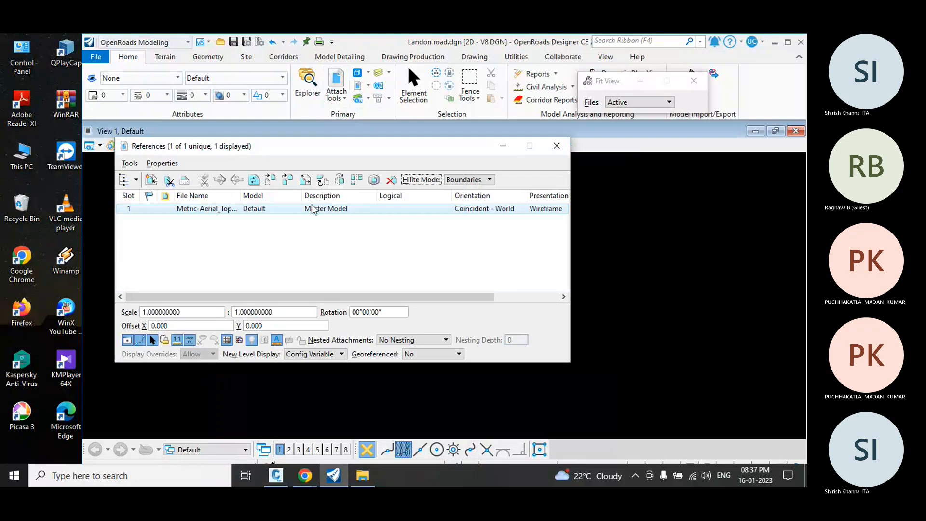
pyautogui.click(311, 209)
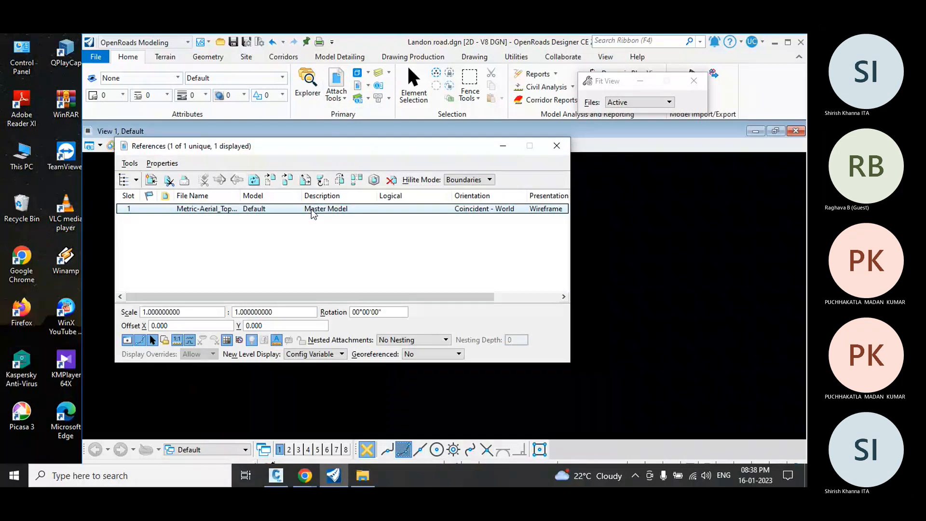
pyautogui.click(391, 180)
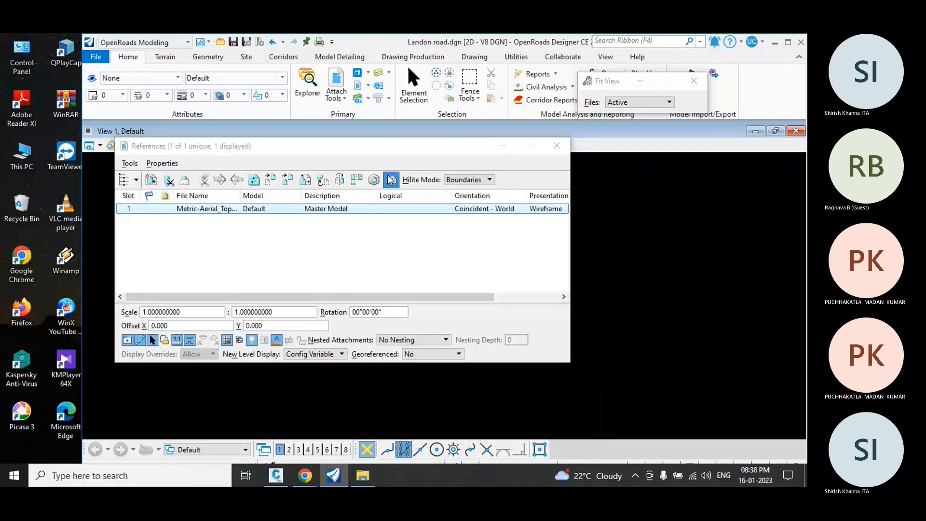
pyautogui.click(474, 234)
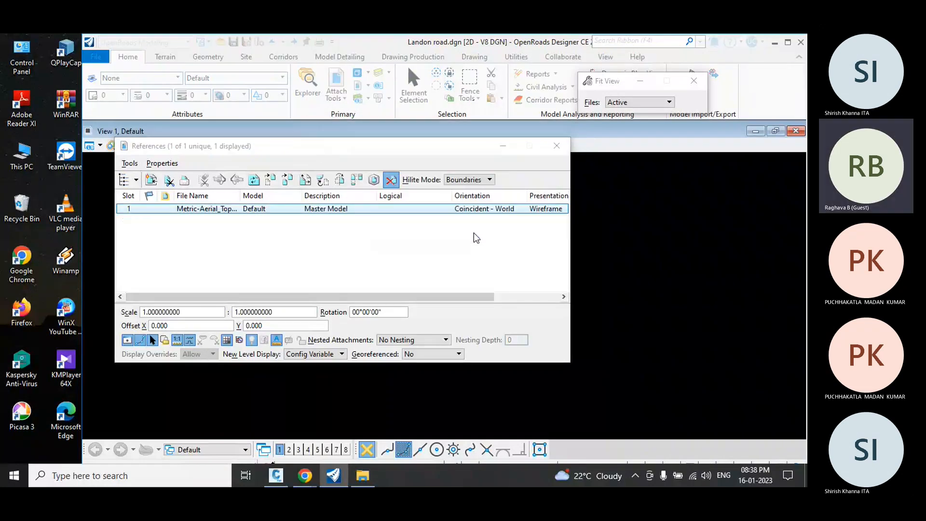
# Reattach Metric-Aerial_Topo as a Coincident World reference, accepting the WorkSet alert, and fit View 1 to its contents.
pyautogui.click(149, 181)
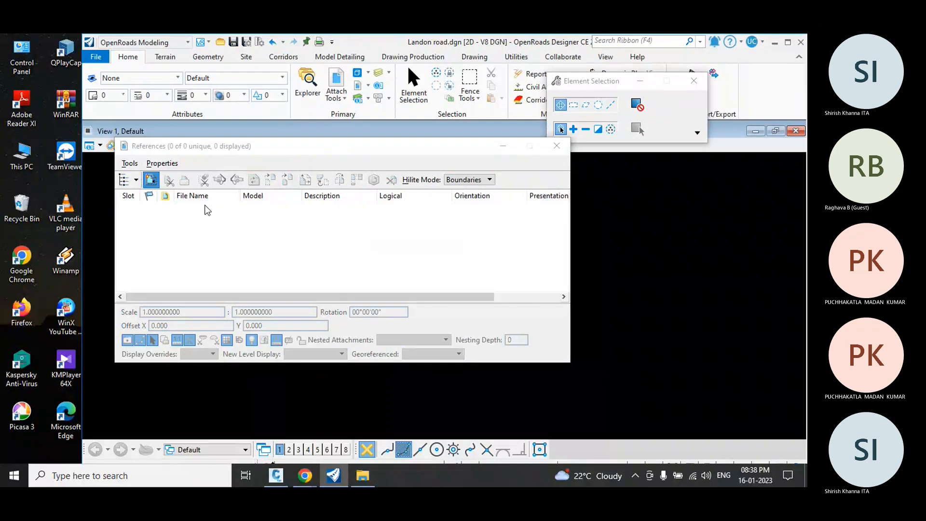
pyautogui.click(347, 192)
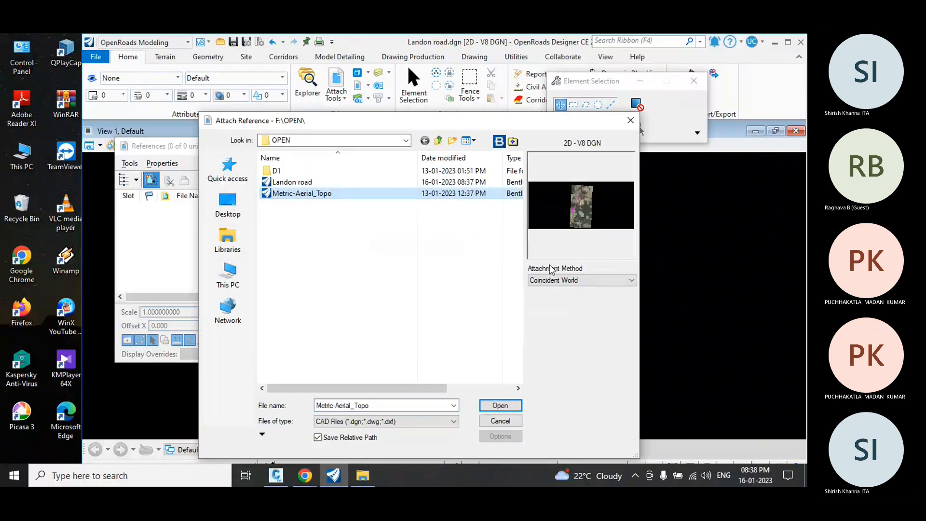
pyautogui.click(502, 402)
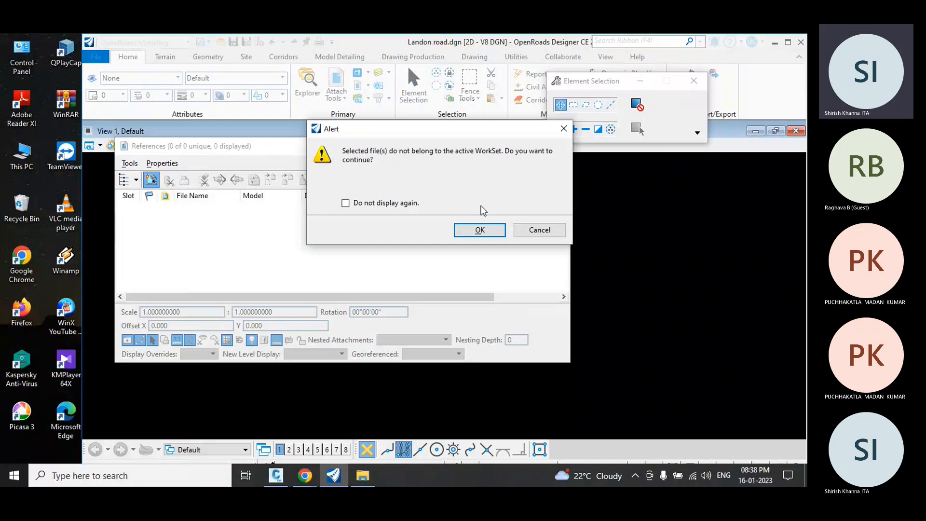
pyautogui.click(478, 228)
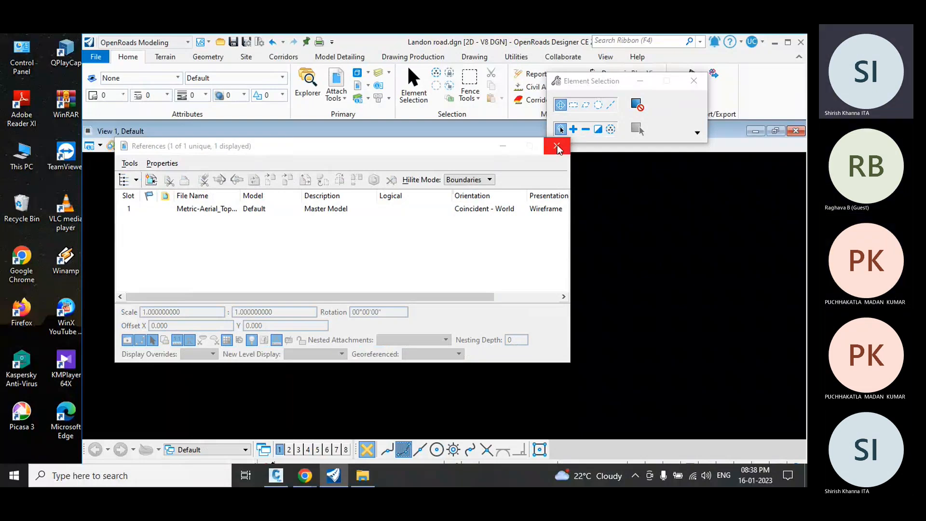
pyautogui.click(557, 145)
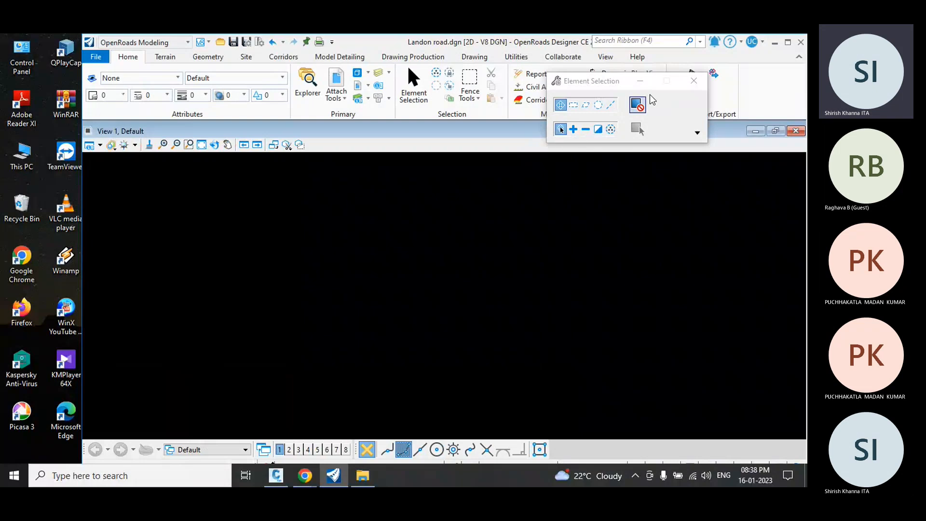
pyautogui.click(202, 144)
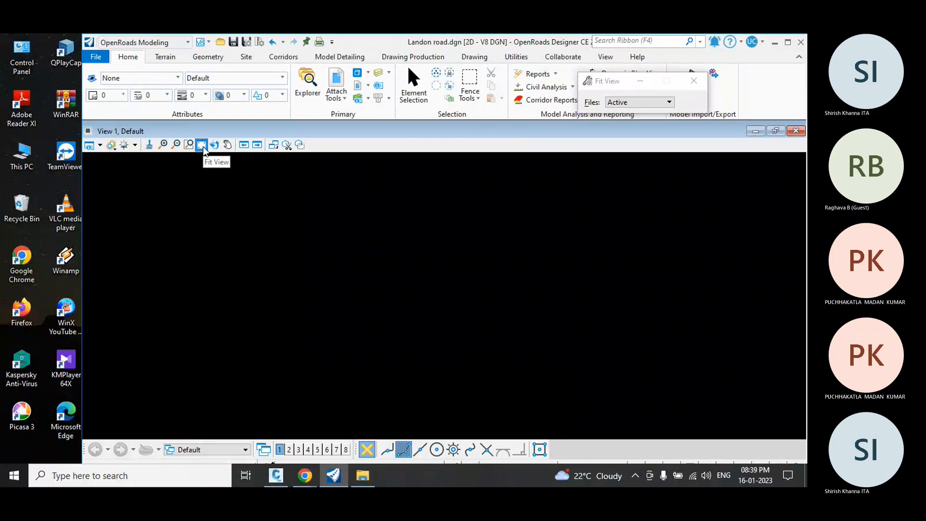
pyautogui.click(202, 145)
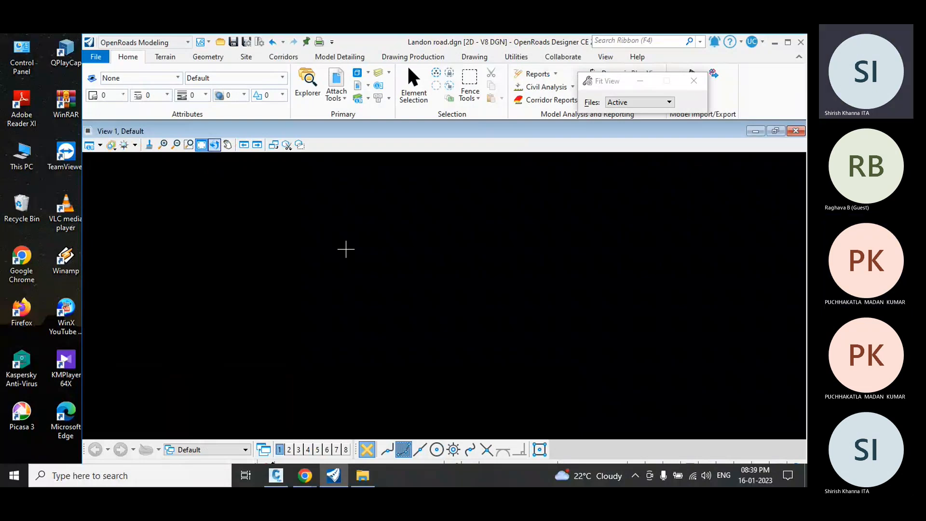
pyautogui.click(228, 145)
pyautogui.click(103, 57)
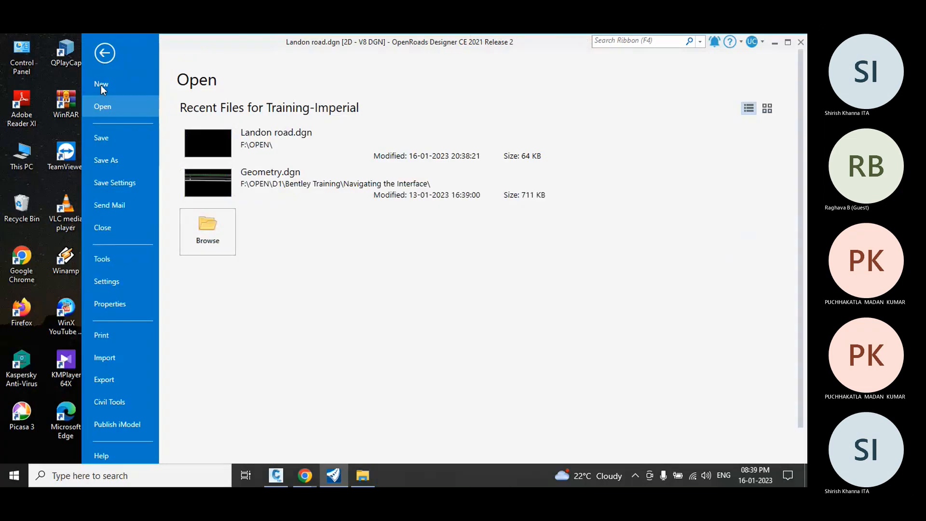
pyautogui.click(101, 84)
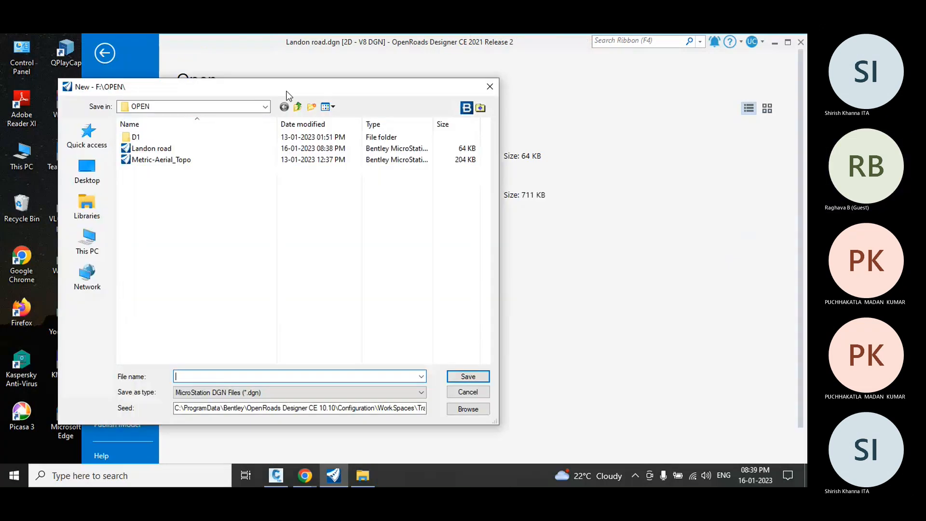
pyautogui.moveTo(285, 90); pyautogui.dragTo(339, 88)
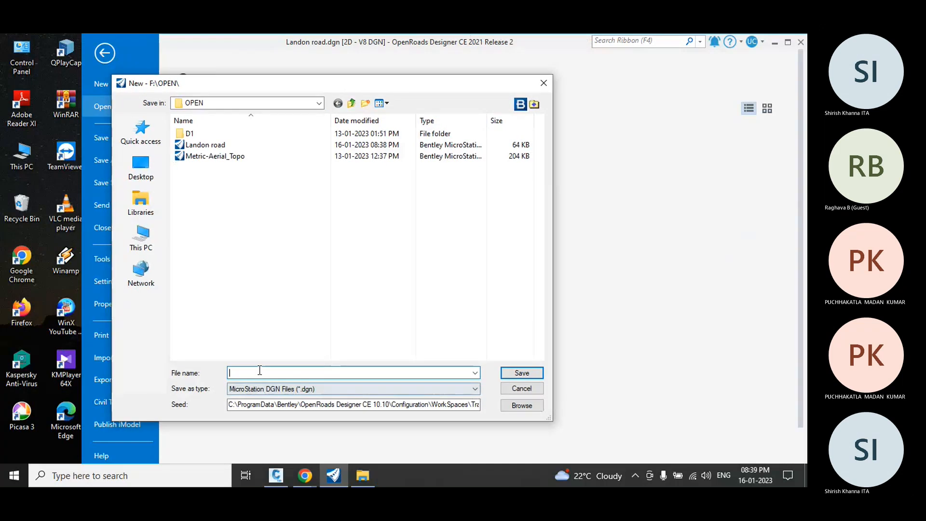
pyautogui.write('R')
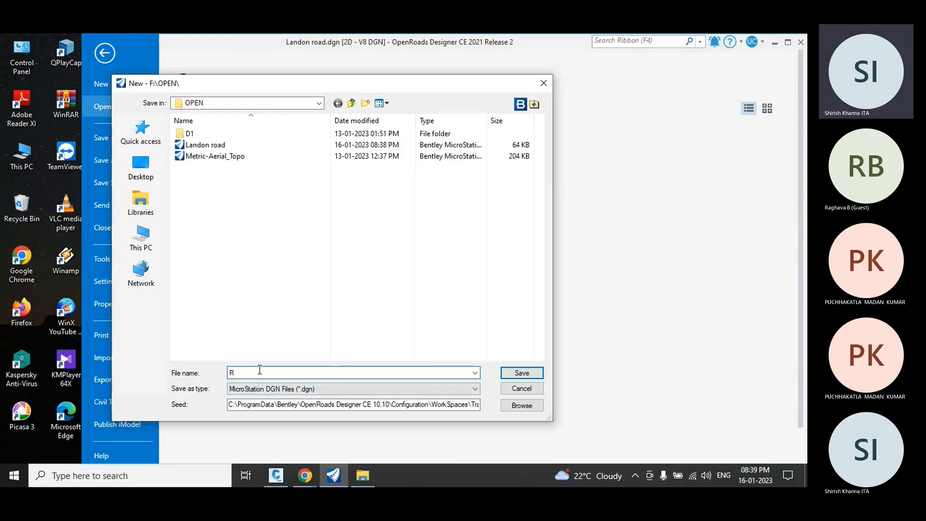
pyautogui.press('BackSpace')
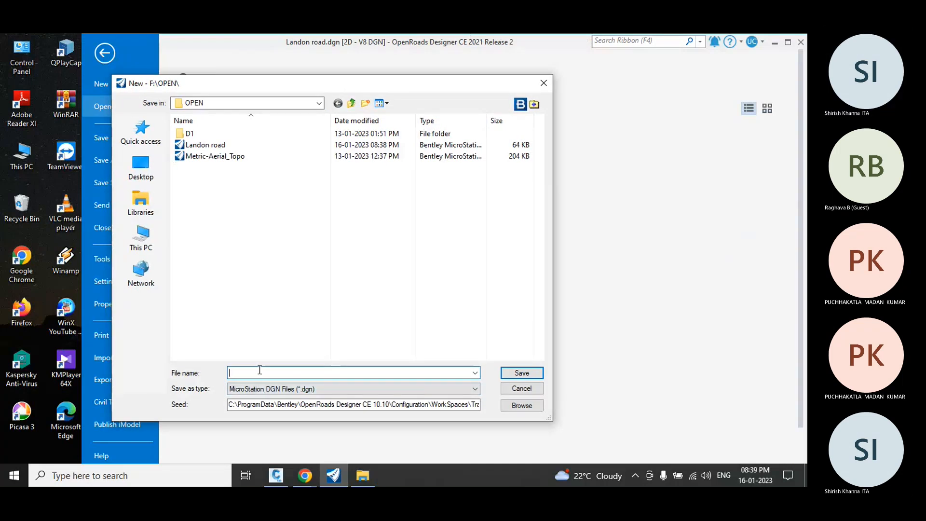
pyautogui.click(521, 388)
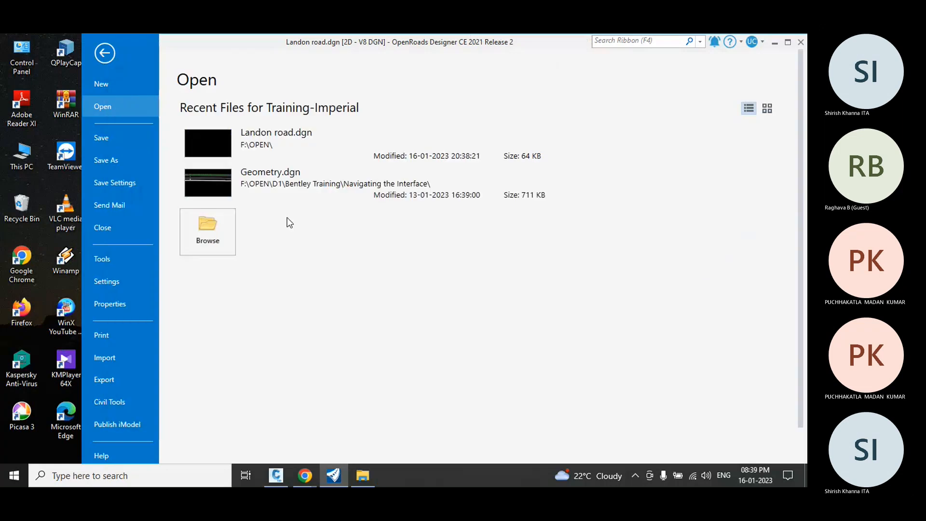
pyautogui.click(100, 84)
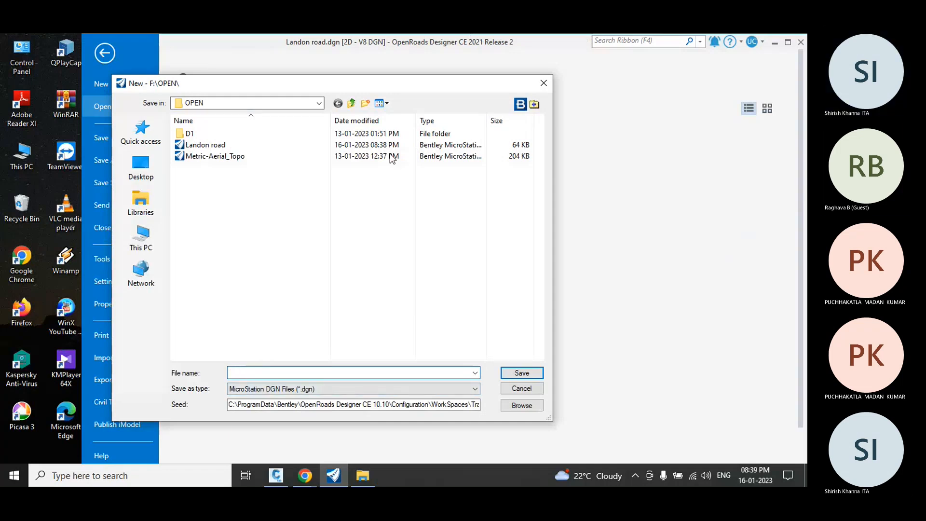
pyautogui.click(545, 84)
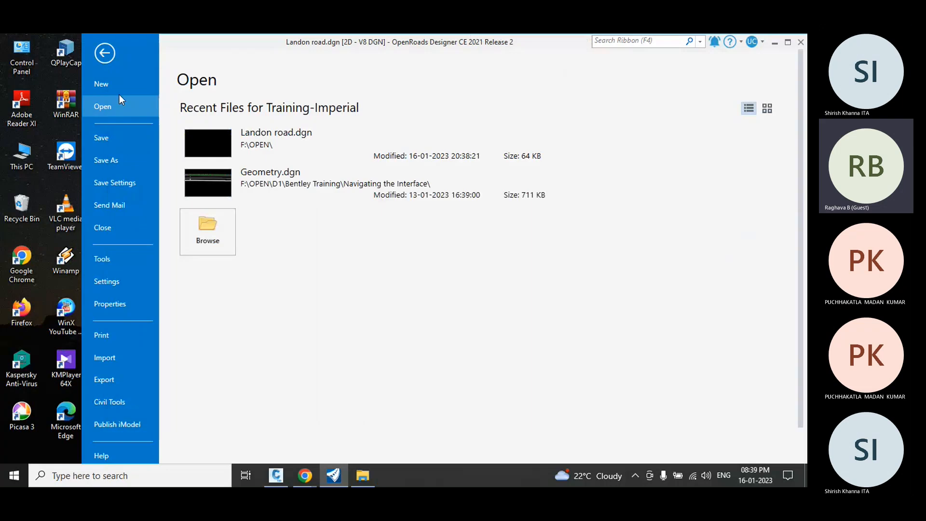
pyautogui.click(103, 88)
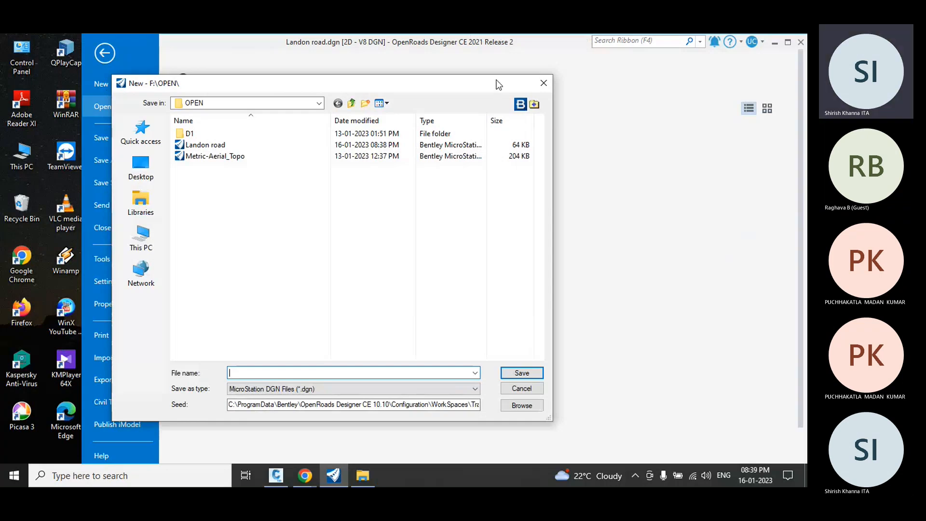
pyautogui.click(542, 83)
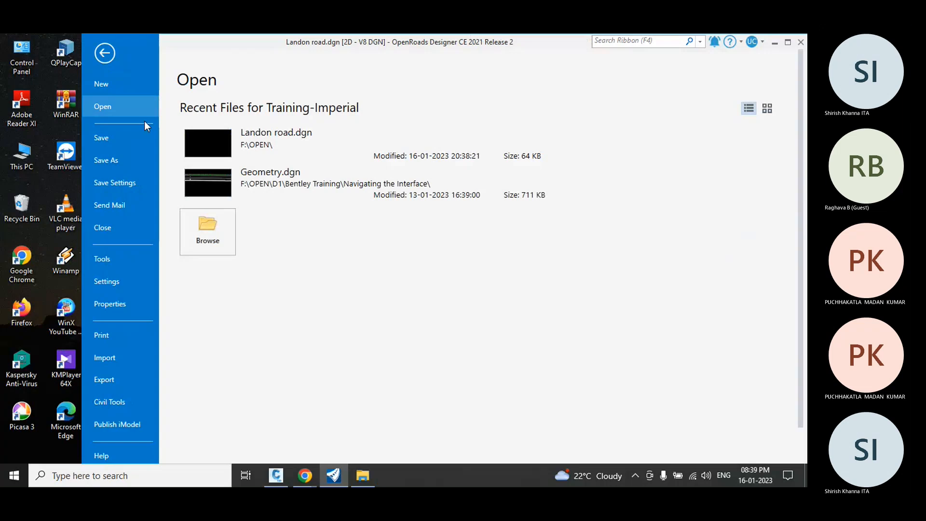
pyautogui.click(101, 84)
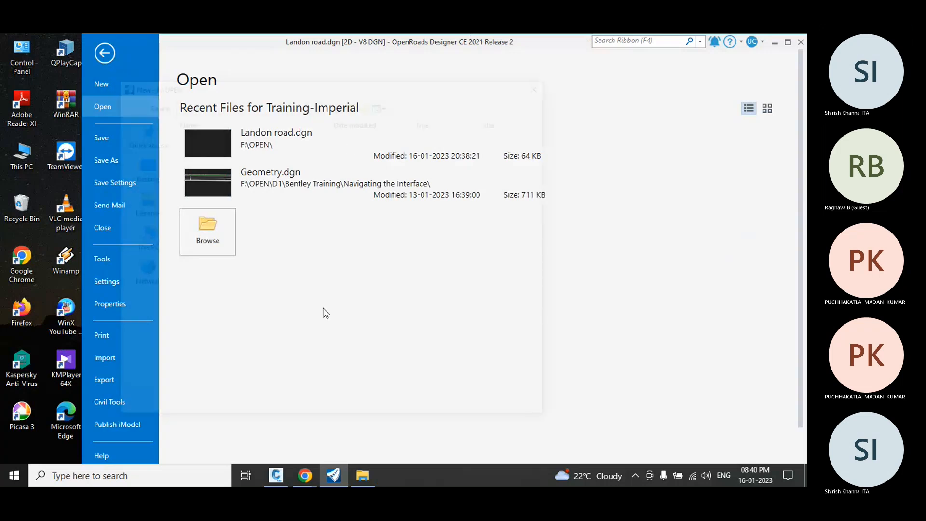
pyautogui.write('ROAD')
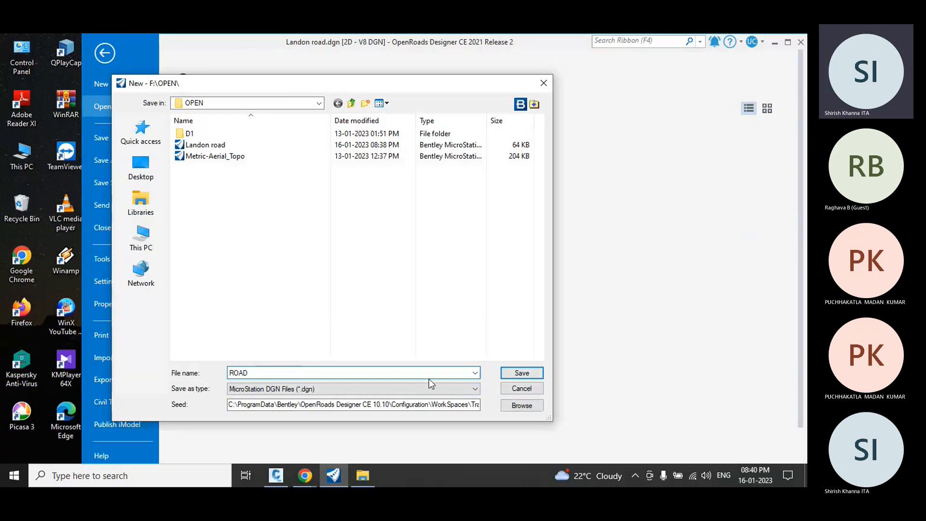
pyautogui.click(544, 83)
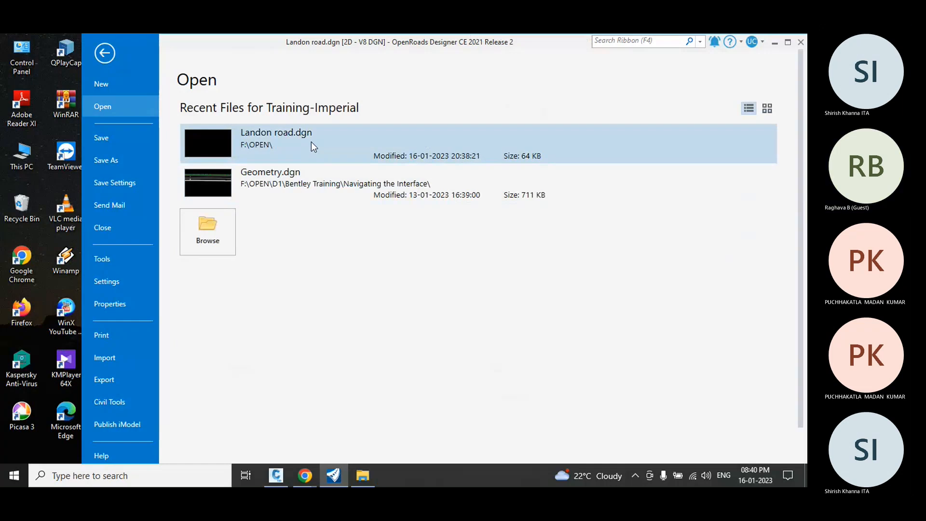
# Remove Landon road.dgn from the list of recent files.
pyautogui.rightClick(313, 146)
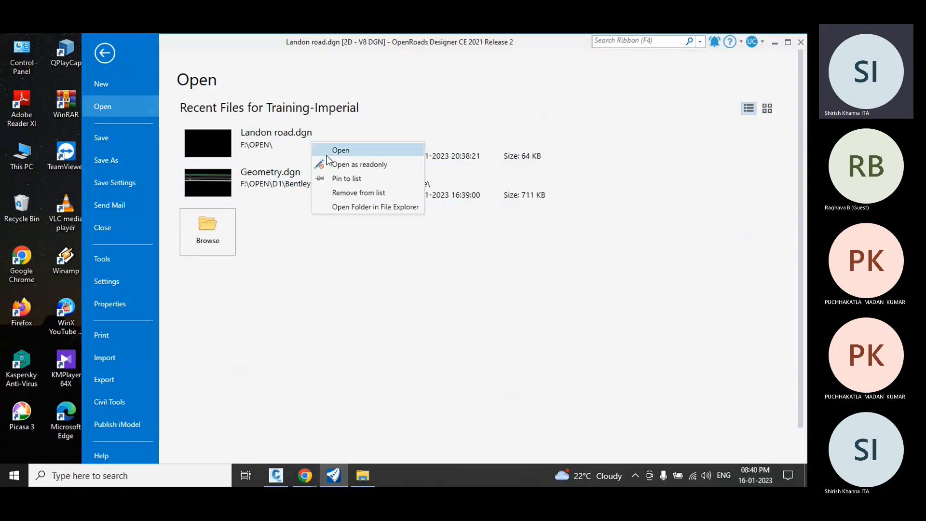
pyautogui.click(345, 193)
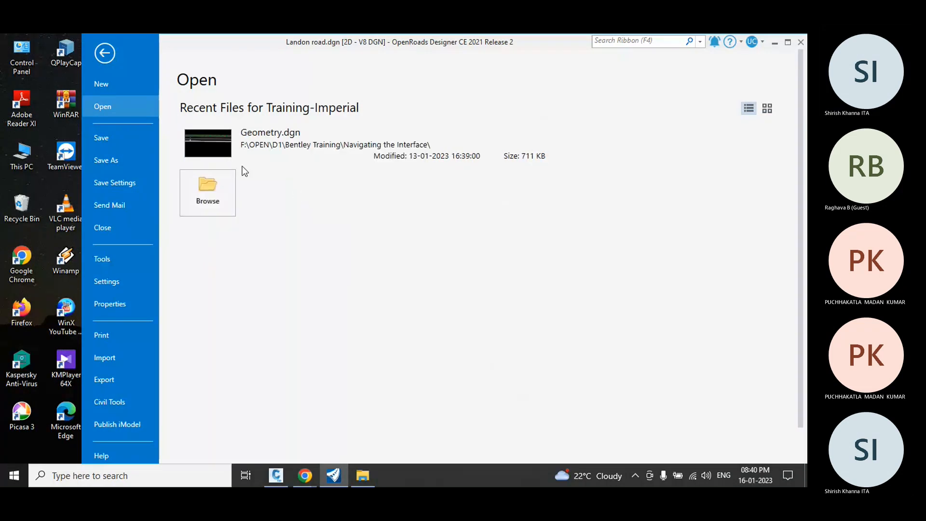
pyautogui.click(103, 82)
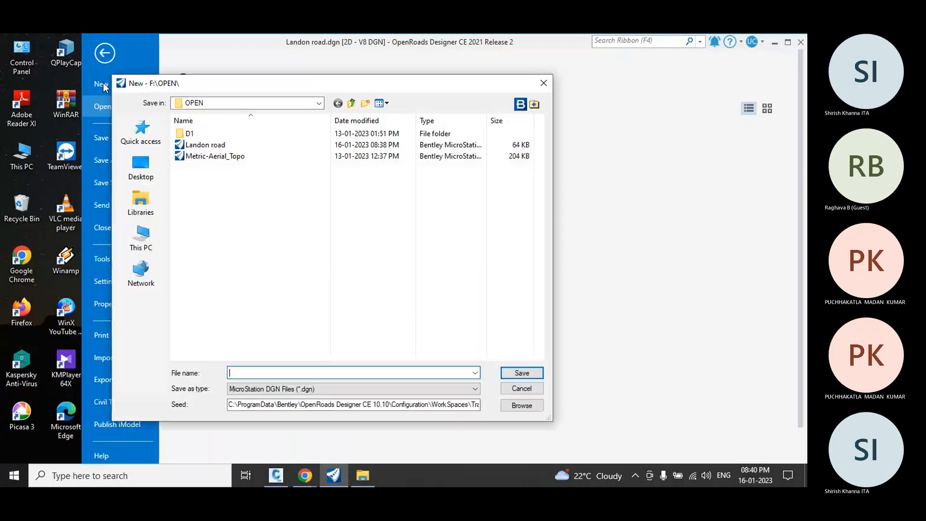
pyautogui.click(544, 83)
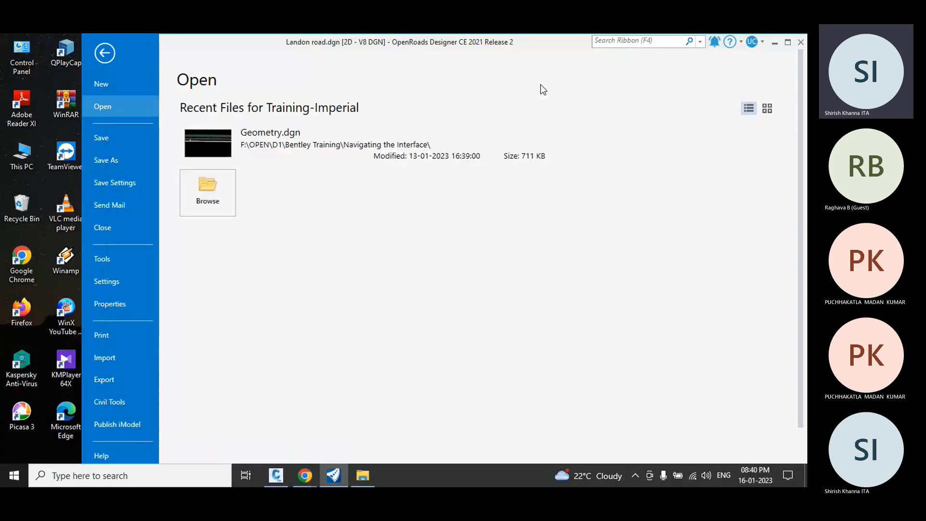
pyautogui.click(105, 53)
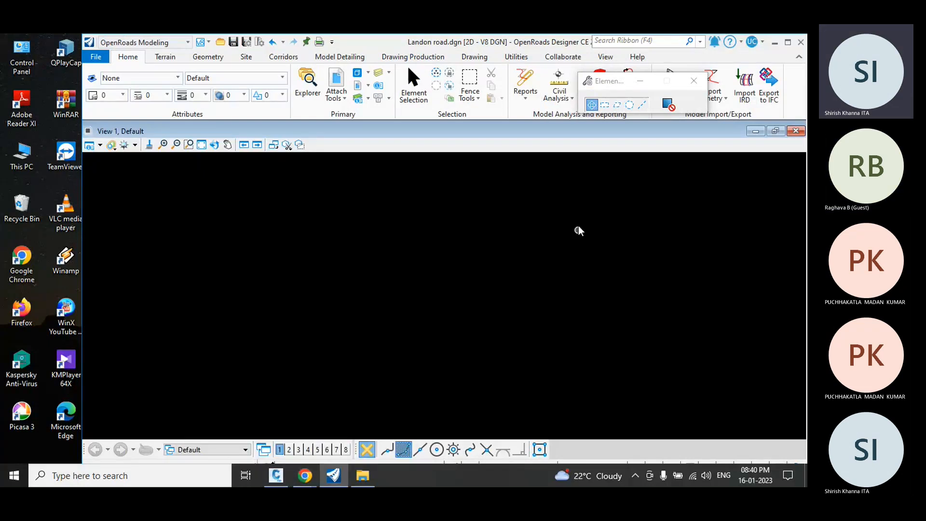
# Create a new DGN file named ROAD in the OPEN folder.
pyautogui.click(107, 60)
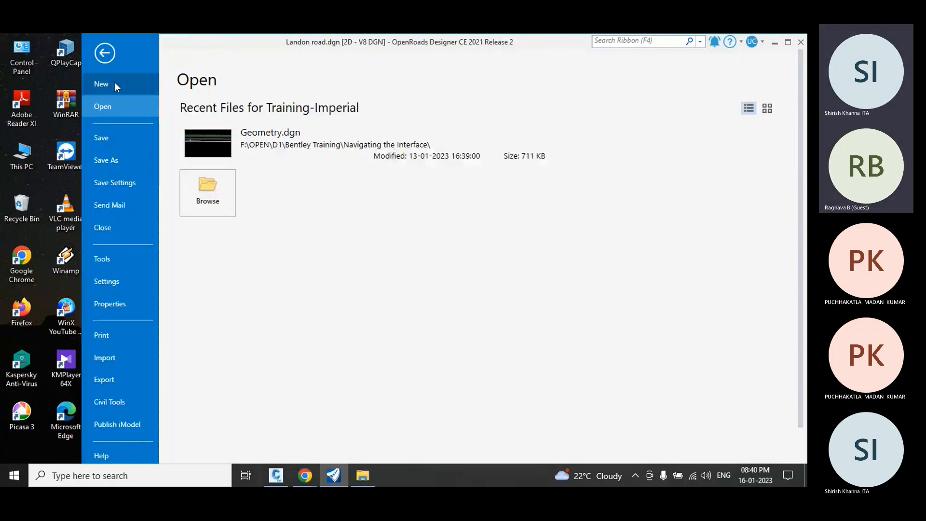
pyautogui.click(115, 84)
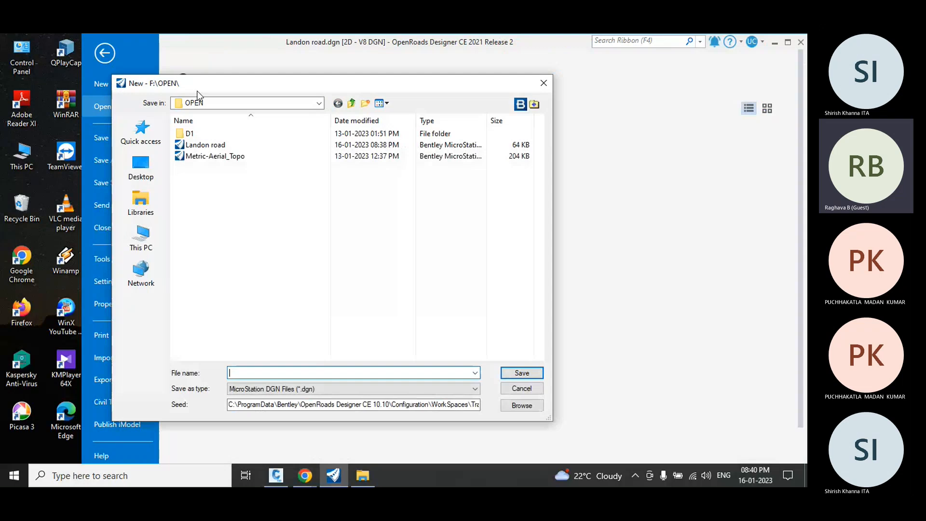
pyautogui.moveTo(213, 85); pyautogui.dragTo(295, 81)
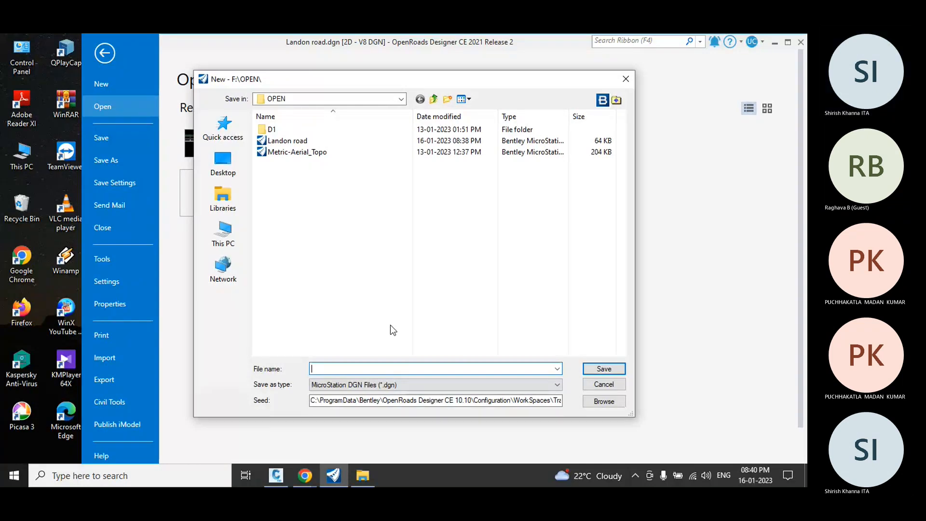
pyautogui.write('ROAD')
pyautogui.click(605, 369)
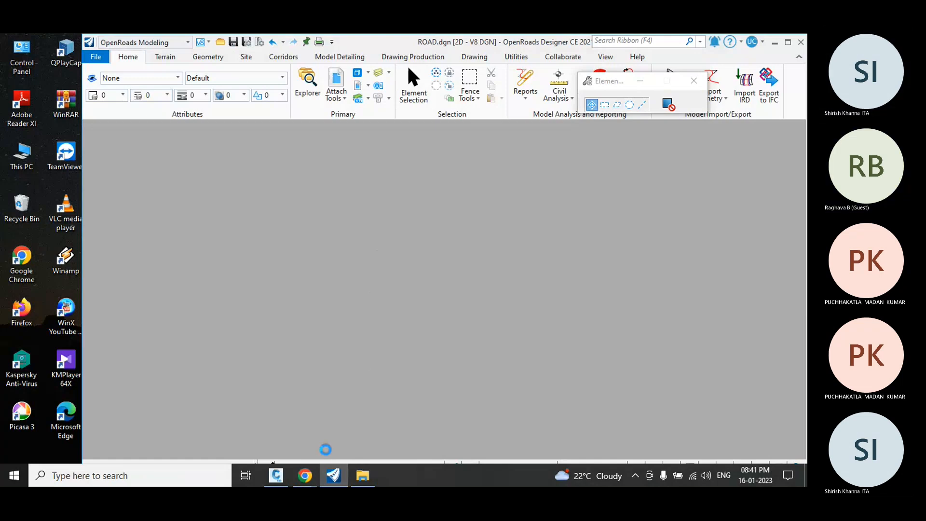
pyautogui.click(313, 478)
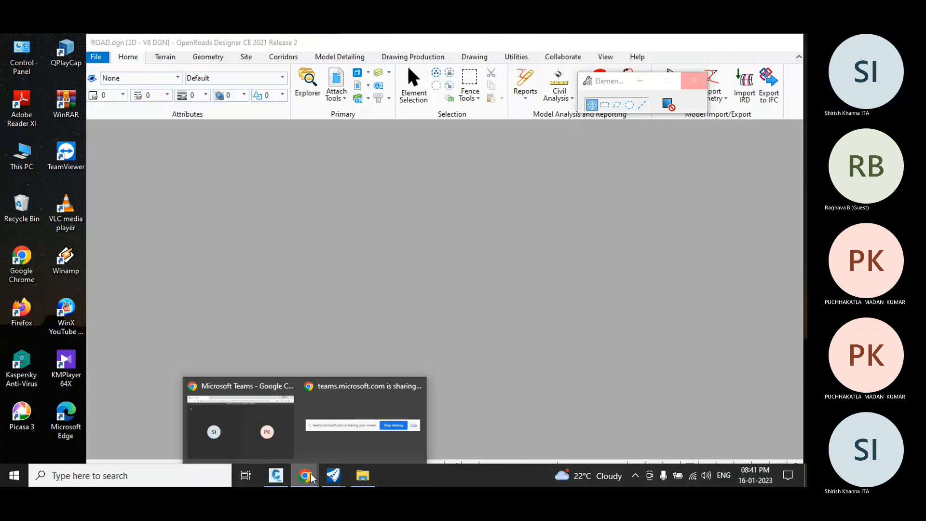
pyautogui.moveTo(323, 439)
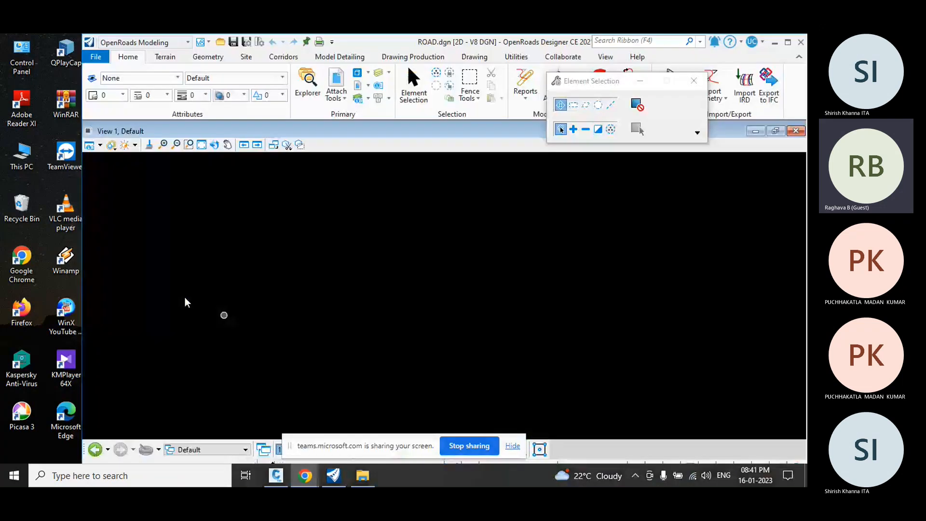
pyautogui.rightClick(43, 232)
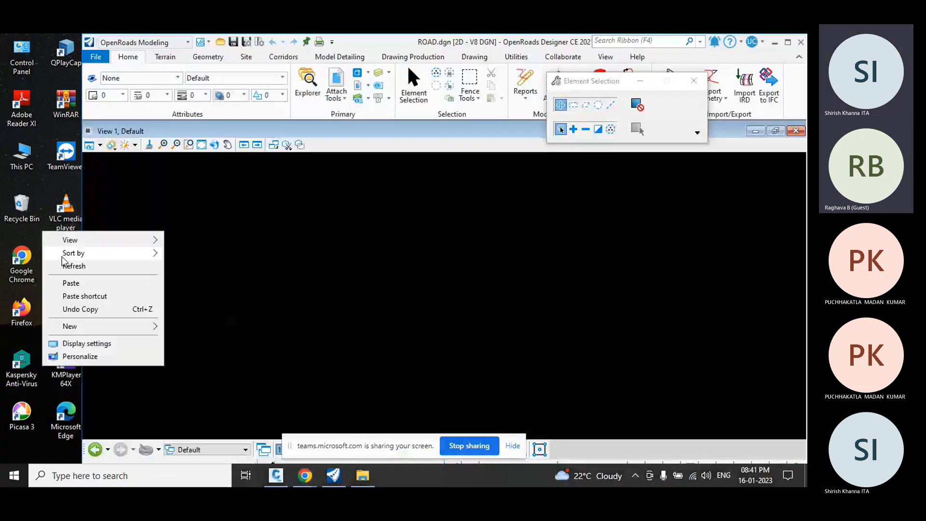
pyautogui.click(67, 266)
pyautogui.click(512, 444)
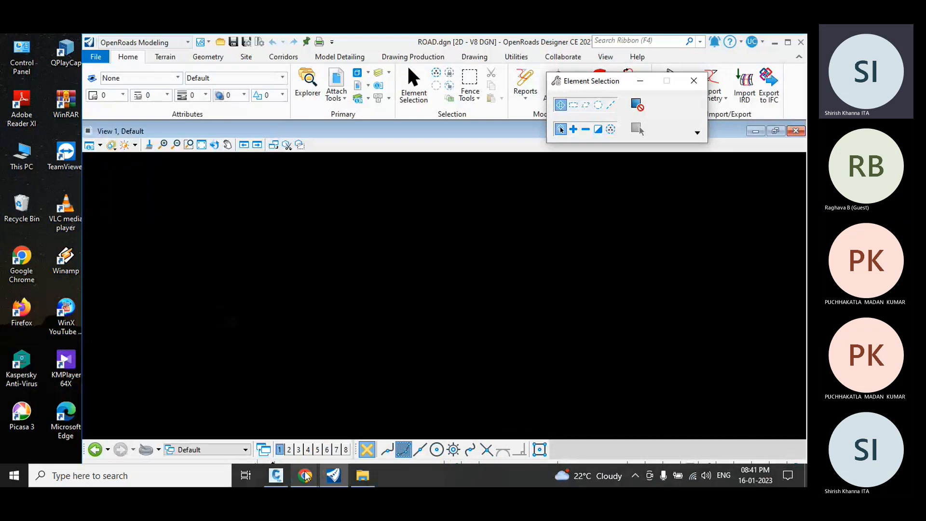
pyautogui.click(306, 471)
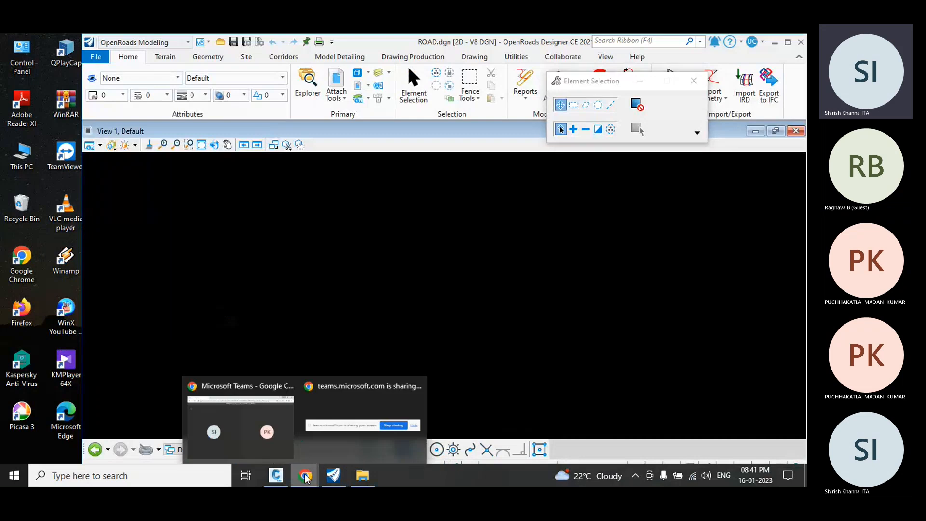
pyautogui.click(324, 438)
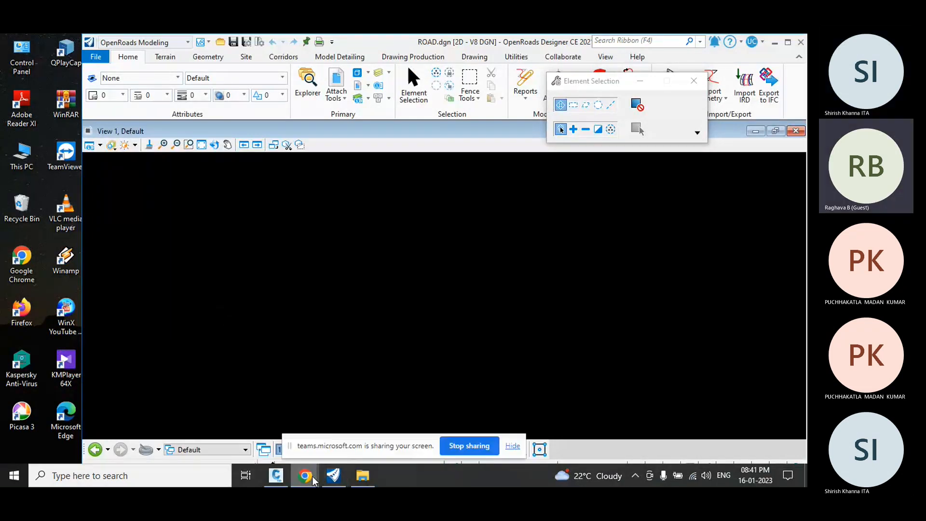
pyautogui.moveTo(313, 478)
pyautogui.moveTo(280, 440)
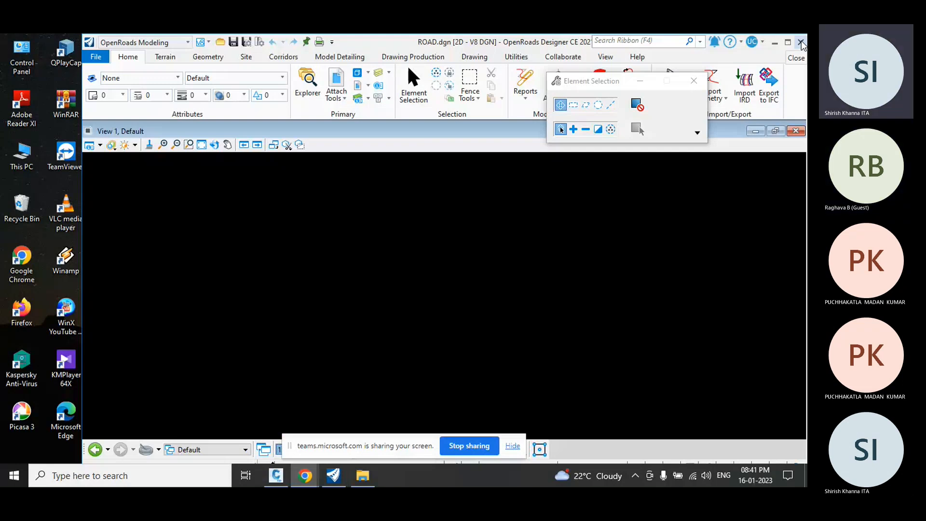
# Close OpenRoads Designer and relaunch it from the desktop to reach its start page.
pyautogui.click(801, 43)
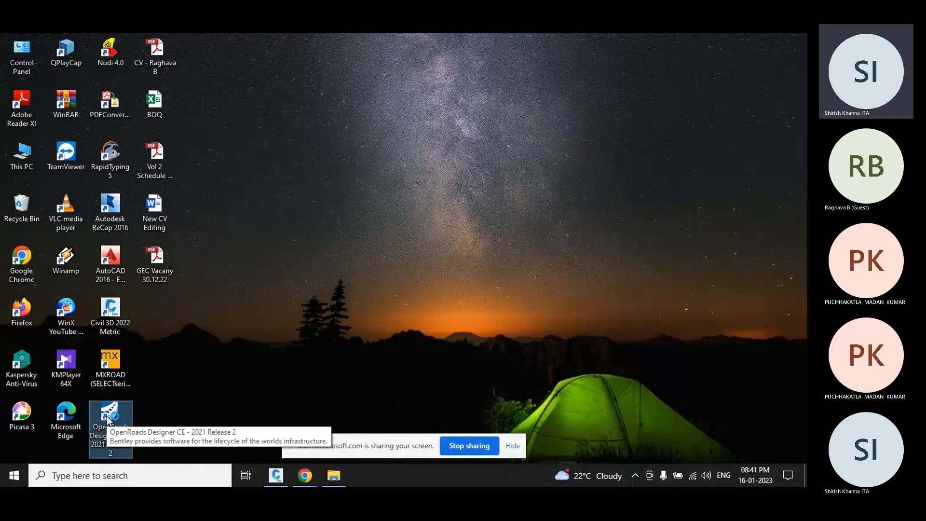
pyautogui.rightClick(196, 199)
pyautogui.click(208, 234)
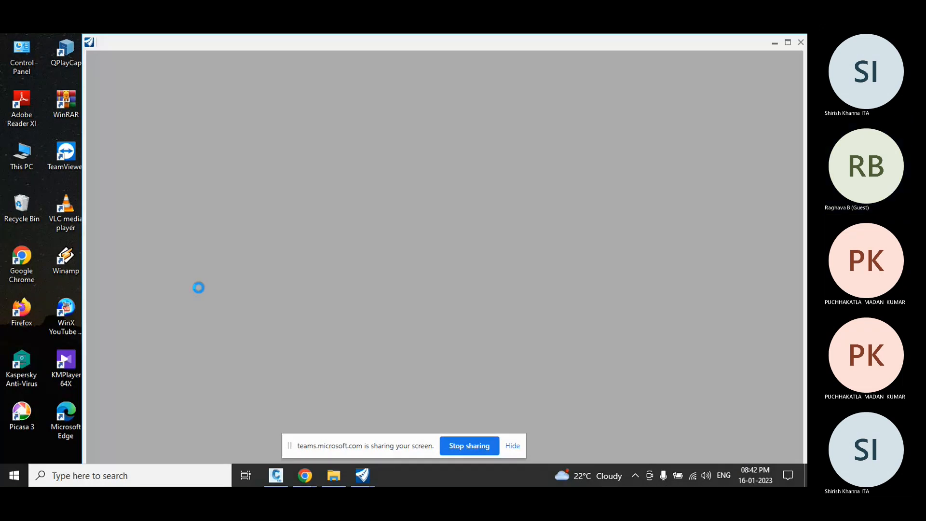
pyautogui.click(513, 445)
pyautogui.rightClick(42, 280)
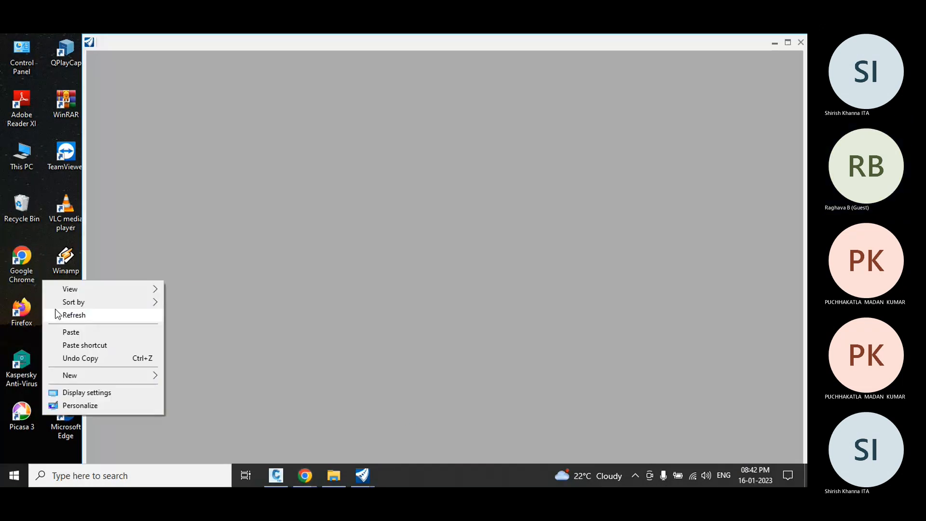
pyautogui.click(57, 315)
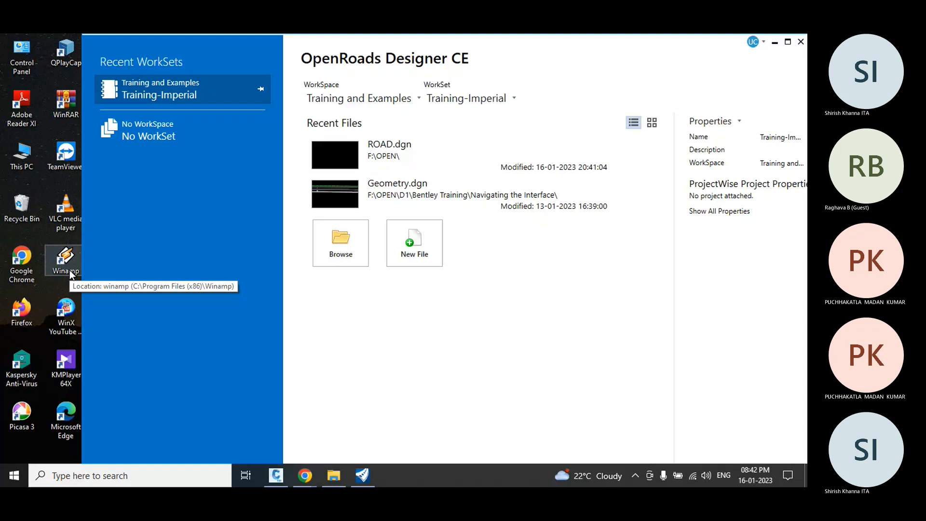
# Switch the WorkSet to Training-Metric and create a new DGN file named Road New in its dgn folder.
pyautogui.click(503, 99)
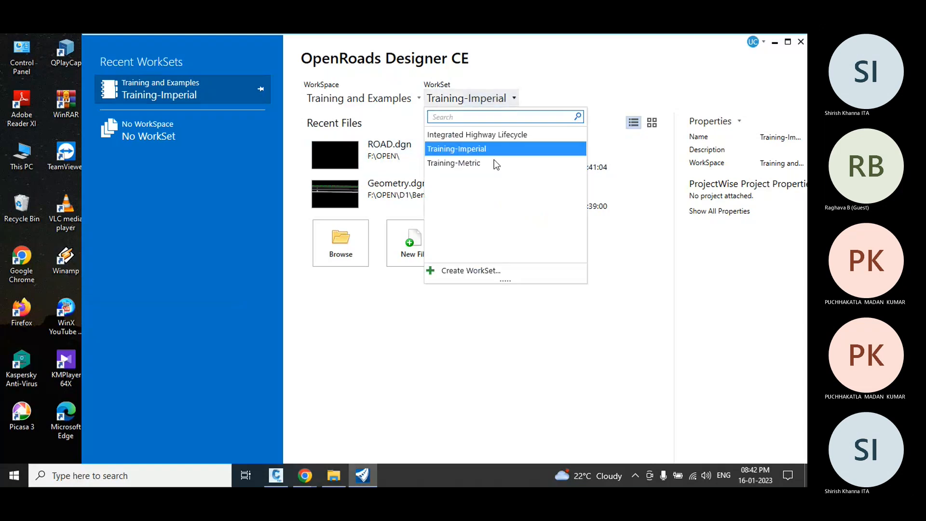
pyautogui.click(465, 162)
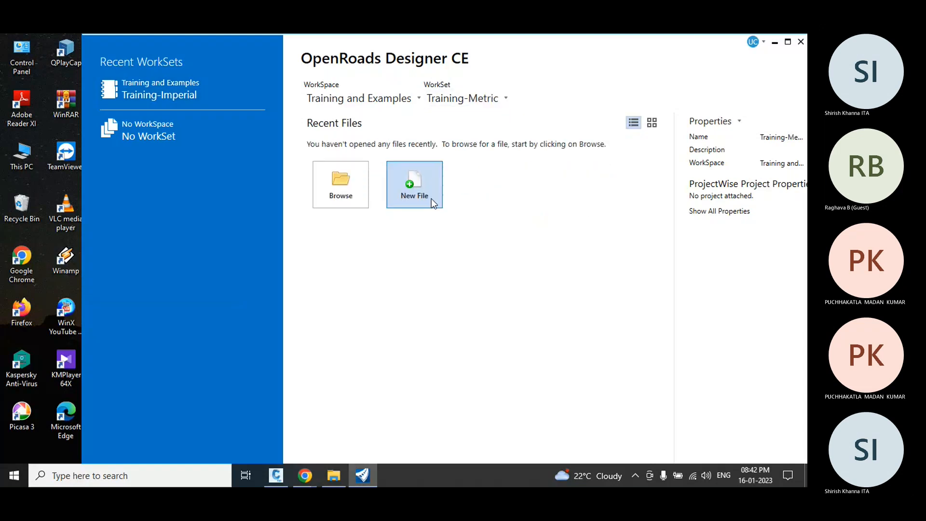
pyautogui.click(419, 185)
pyautogui.click(419, 185)
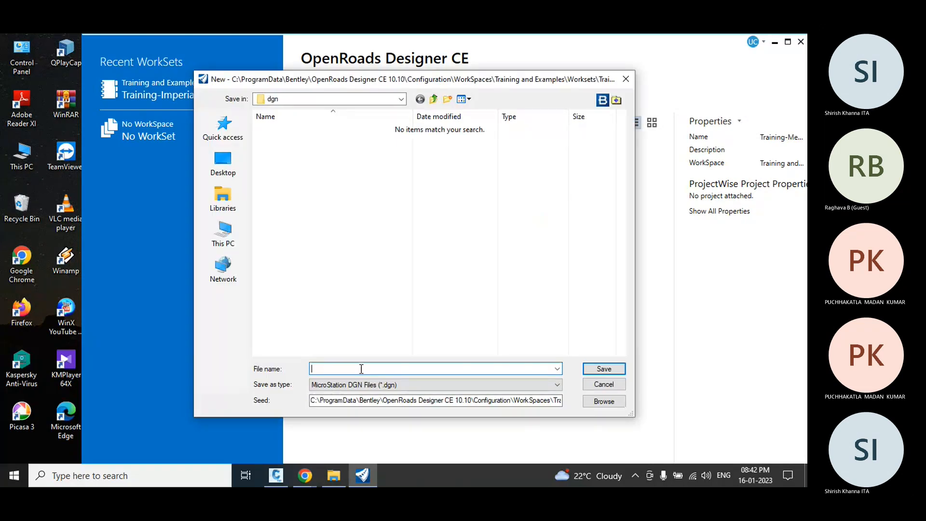
pyautogui.write('R')
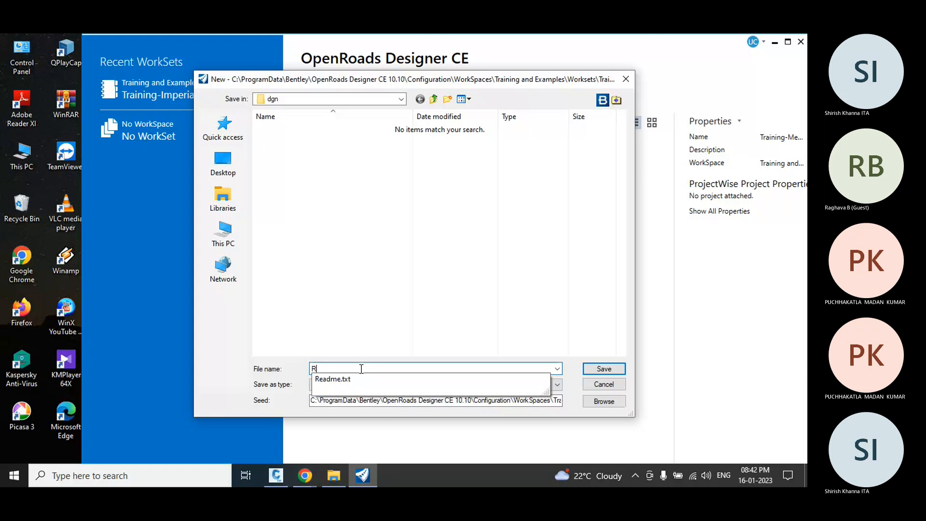
pyautogui.write('oed New')
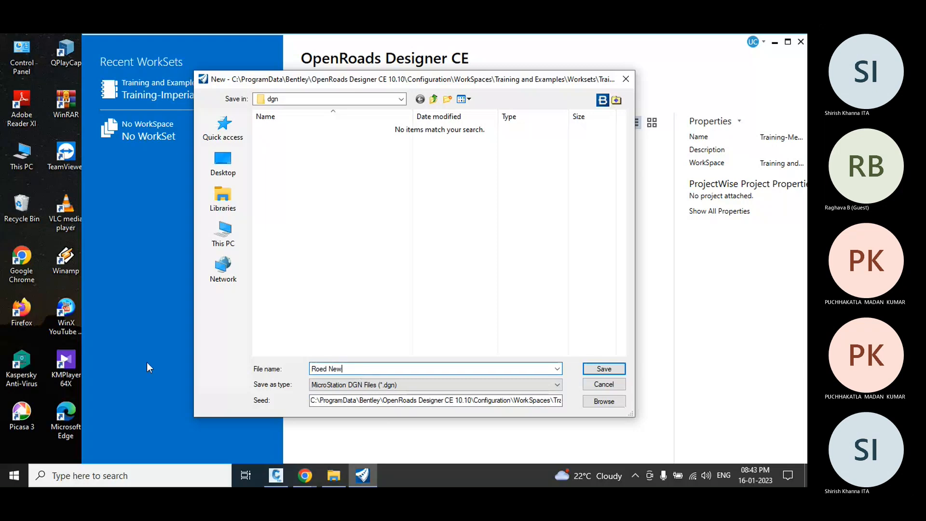
pyautogui.moveTo(324, 369); pyautogui.dragTo(320, 370)
pyautogui.write('a')
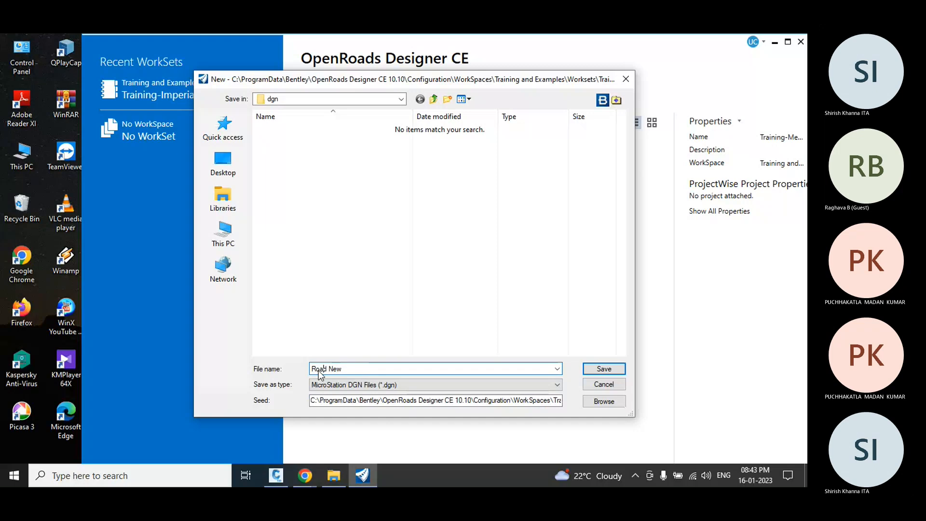
pyautogui.click(604, 369)
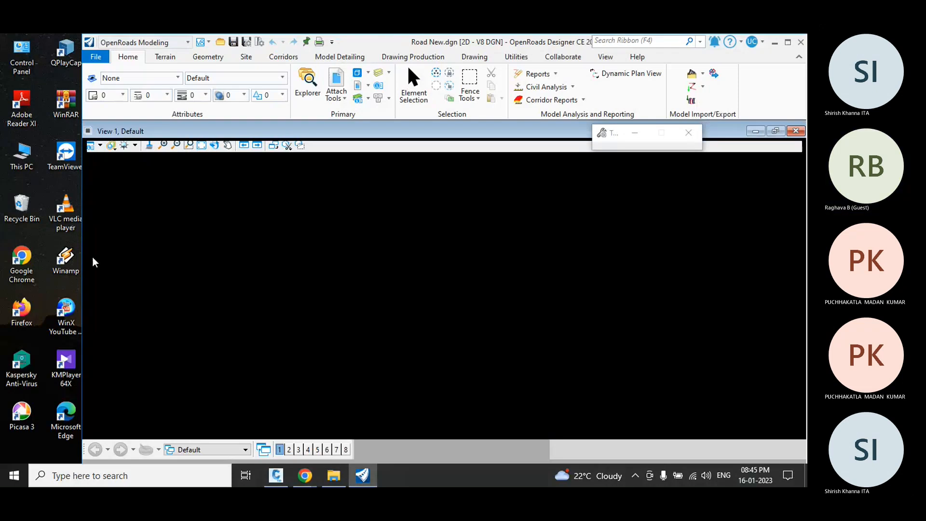
pyautogui.rightClick(43, 237)
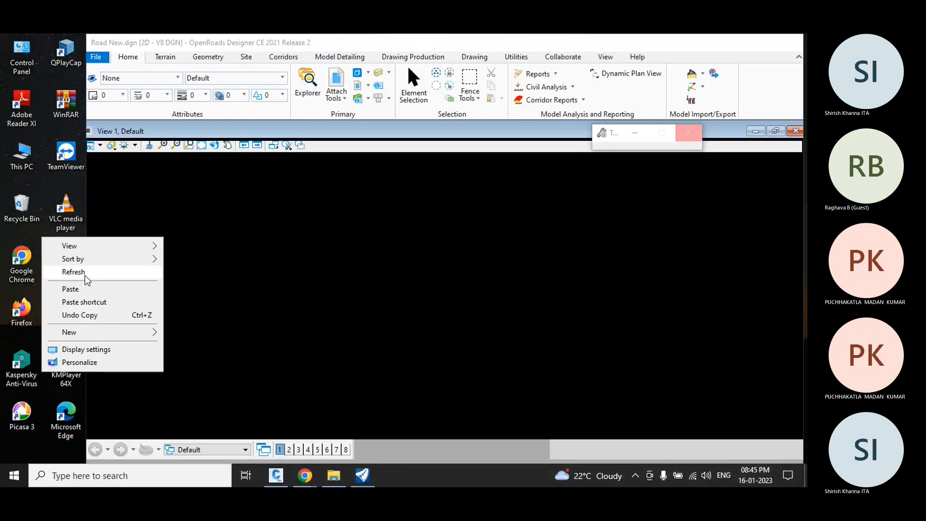
pyautogui.click(73, 273)
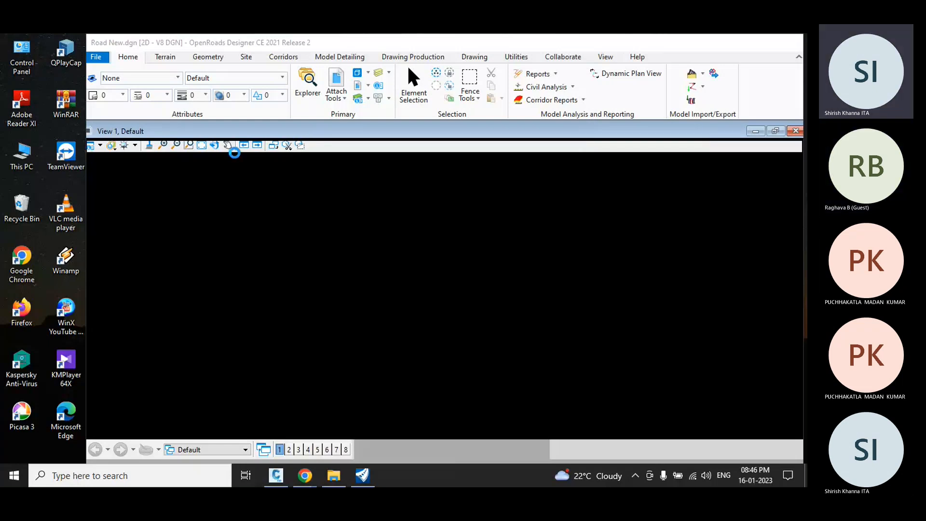
pyautogui.rightClick(46, 182)
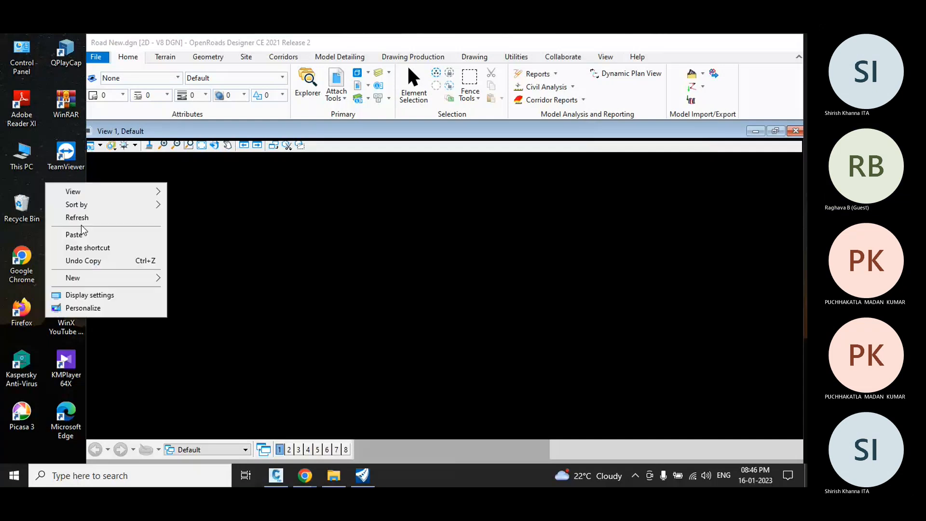
# Start attaching a reference and select the Metric-Aerial_Topo file in the OPEN folder on drive F.
pyautogui.click(78, 217)
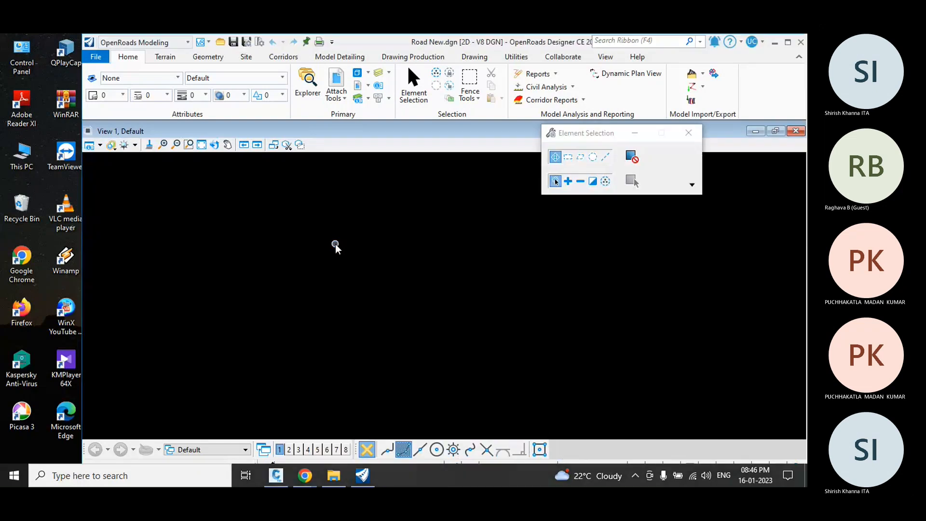
pyautogui.click(334, 79)
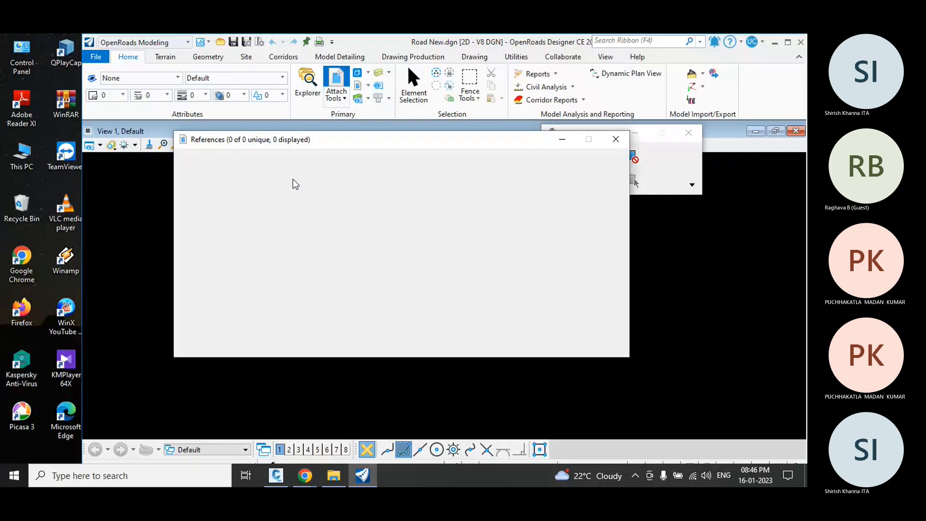
pyautogui.click(212, 174)
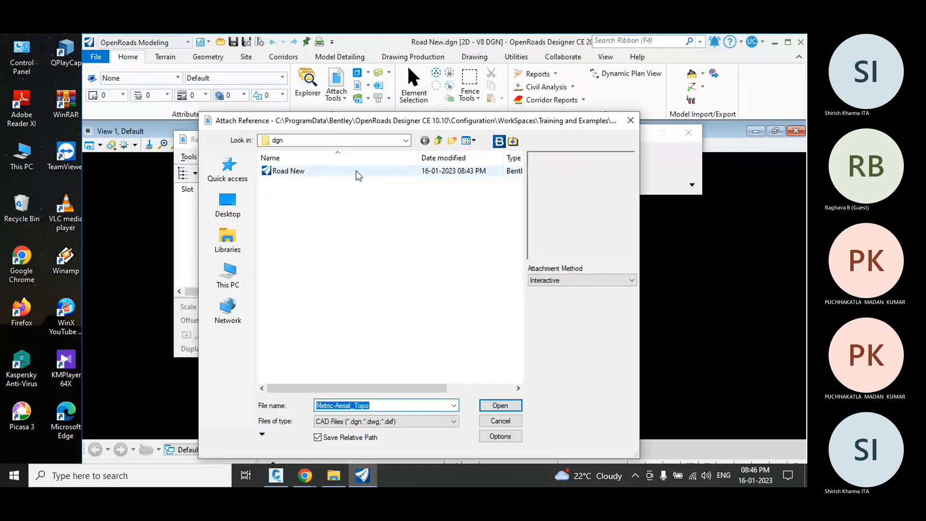
pyautogui.click(438, 140)
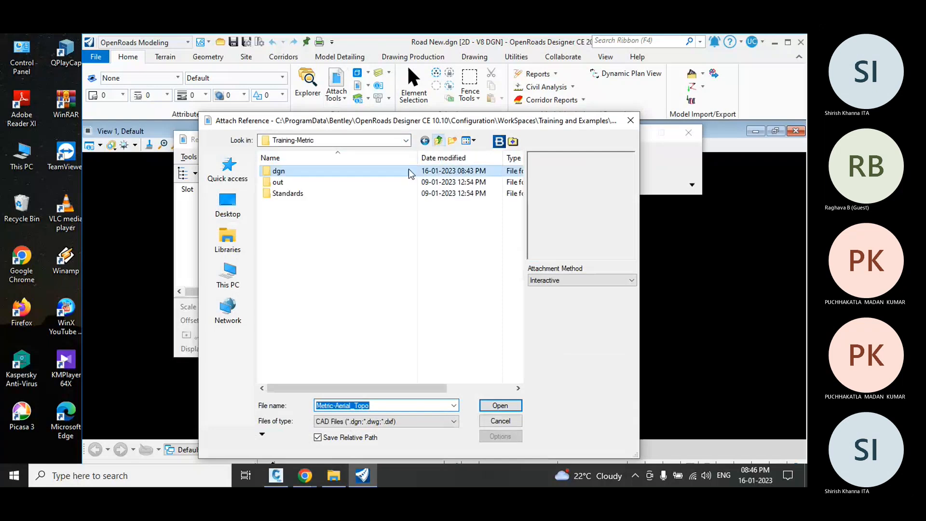
pyautogui.click(227, 274)
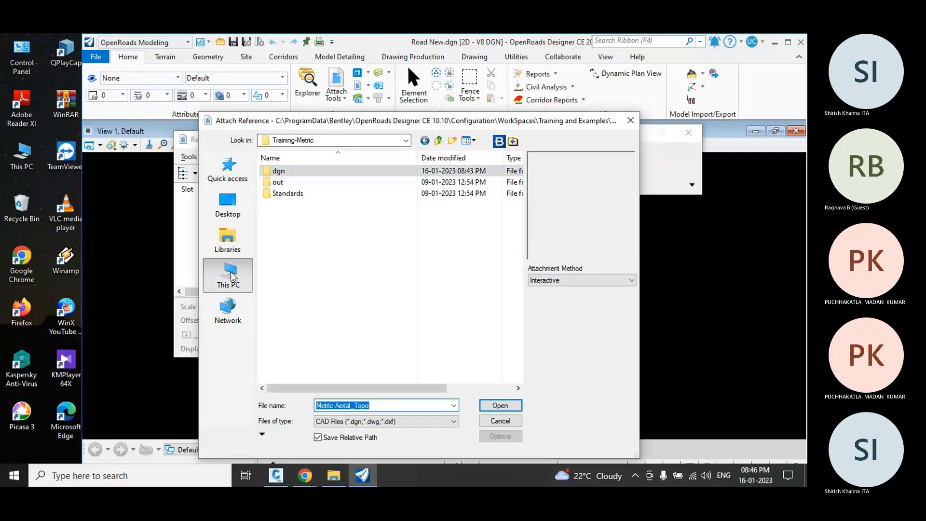
pyautogui.scroll(-1, 309, 320)
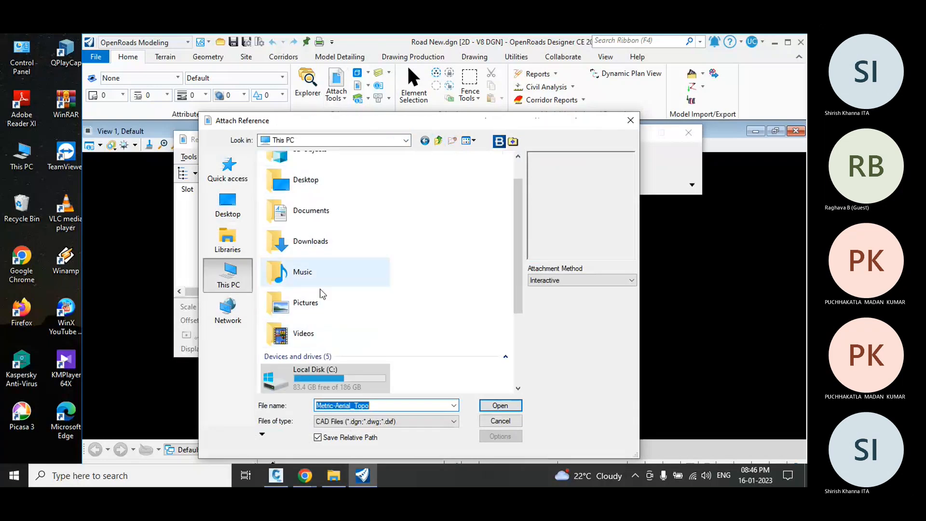
pyautogui.scroll(-3, 319, 303)
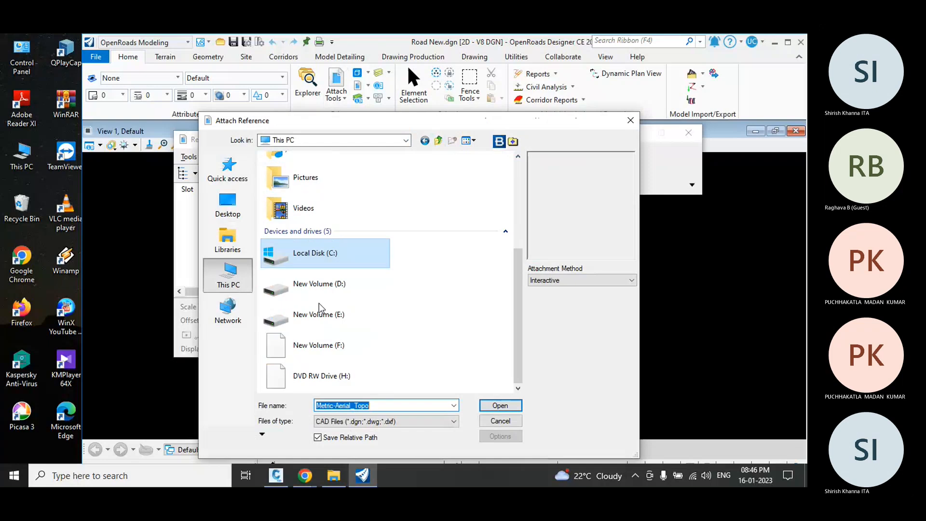
pyautogui.doubleClick(337, 344)
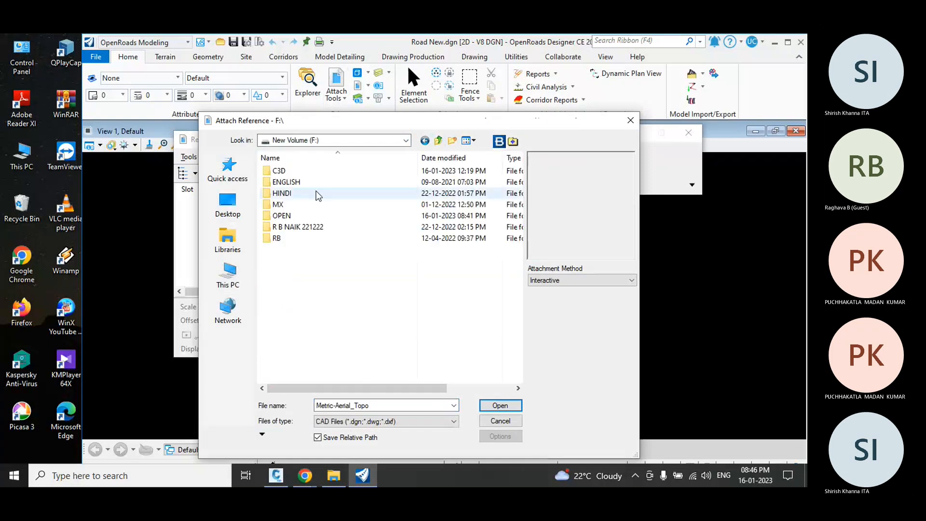
pyautogui.doubleClick(308, 216)
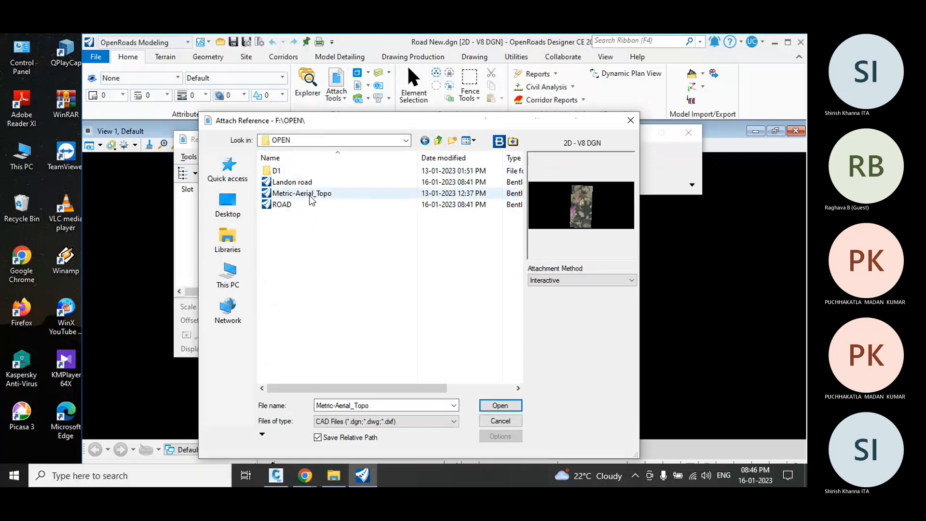
# Attach the selected Metric-Aerial_Topo file using the Coincident World attachment method and close the References dialog.
pyautogui.click(554, 281)
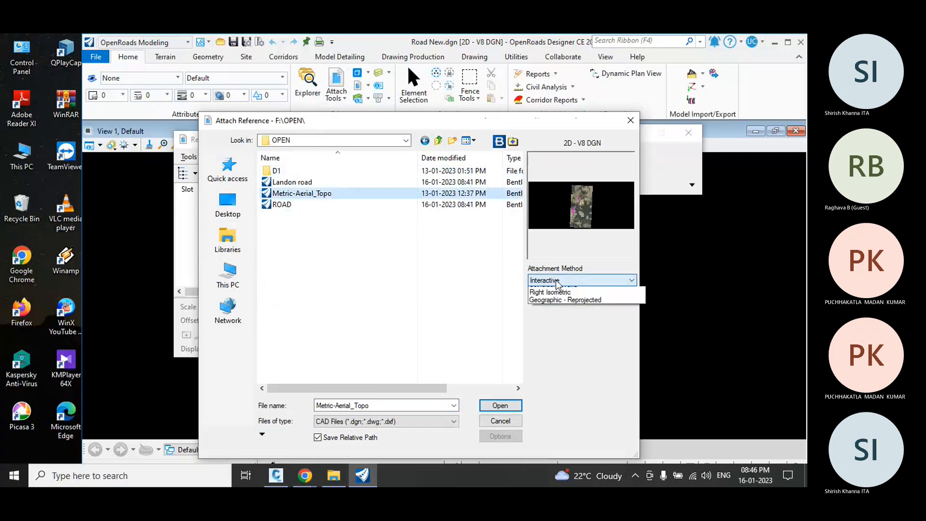
pyautogui.click(554, 314)
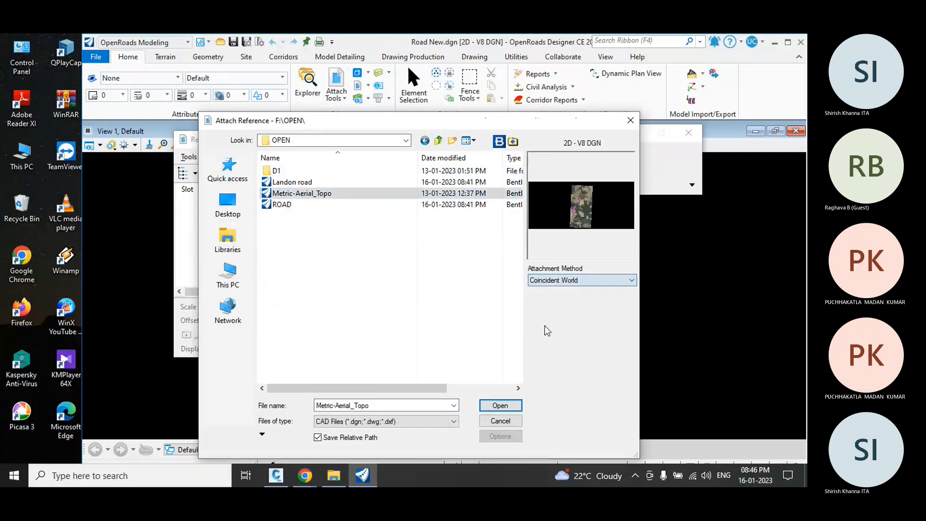
pyautogui.click(500, 406)
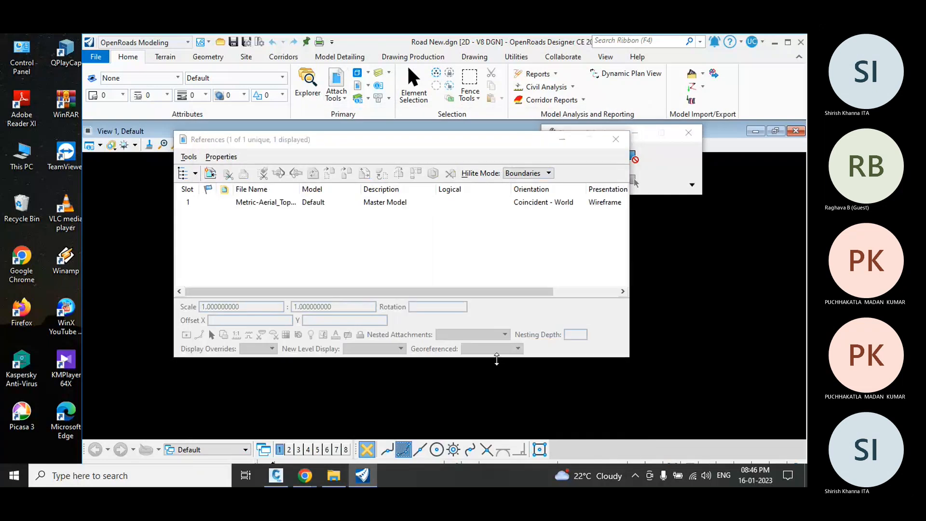
pyautogui.click(616, 141)
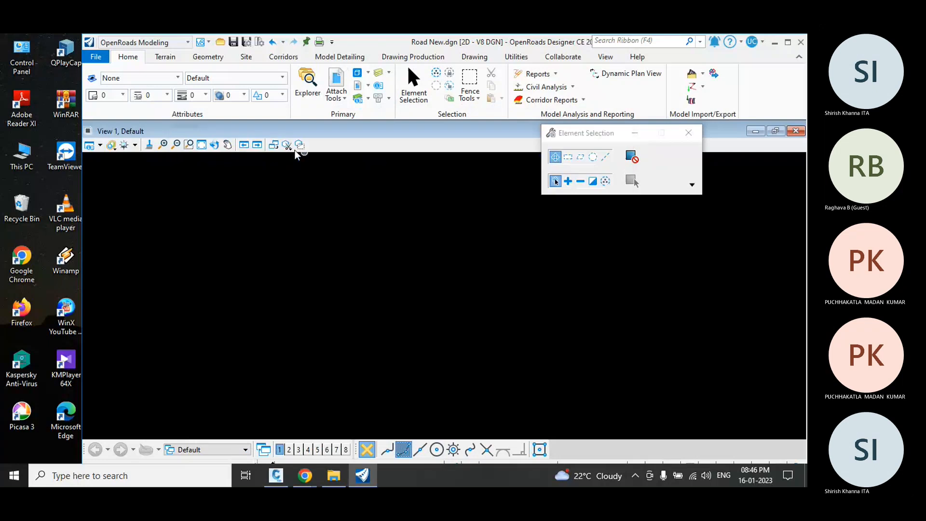
# Fit the view to the active file and check the Metric-Aerial_Topo entry in the list of attached references.
pyautogui.click(201, 145)
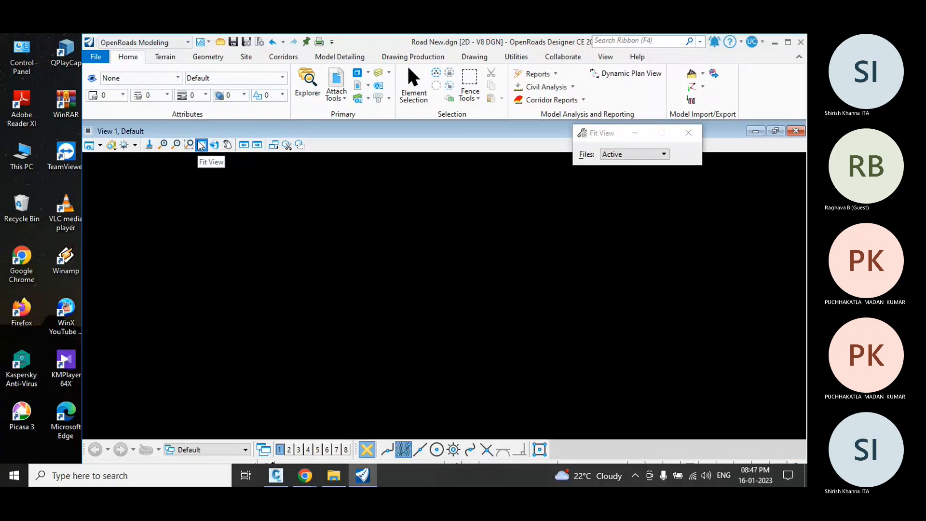
pyautogui.click(342, 98)
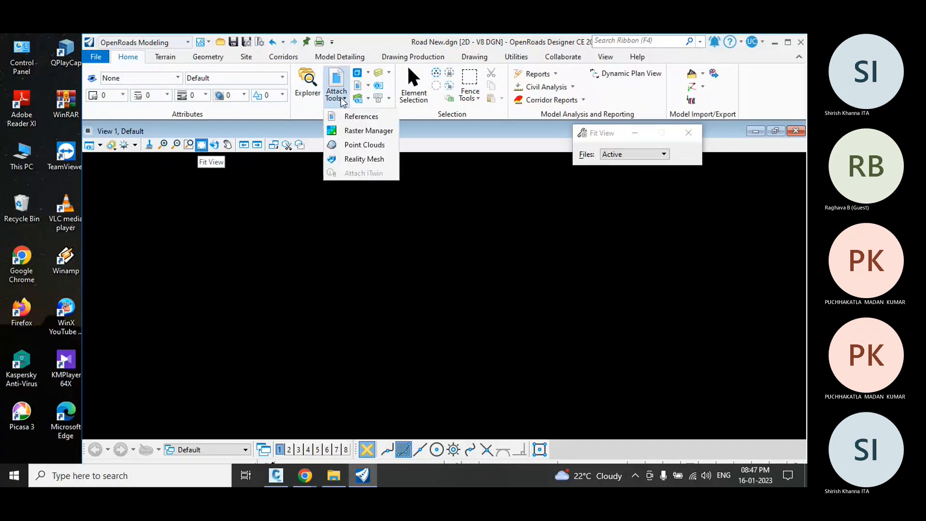
pyautogui.click(347, 119)
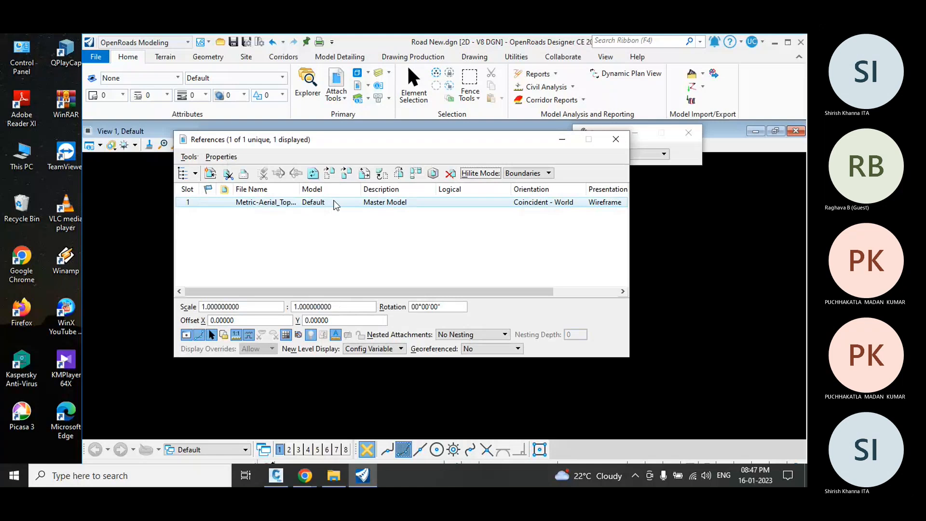
pyautogui.moveTo(345, 291)
pyautogui.mouseDown()
pyautogui.moveTo(410, 285)
pyautogui.moveTo(330, 282)
pyautogui.mouseUp()
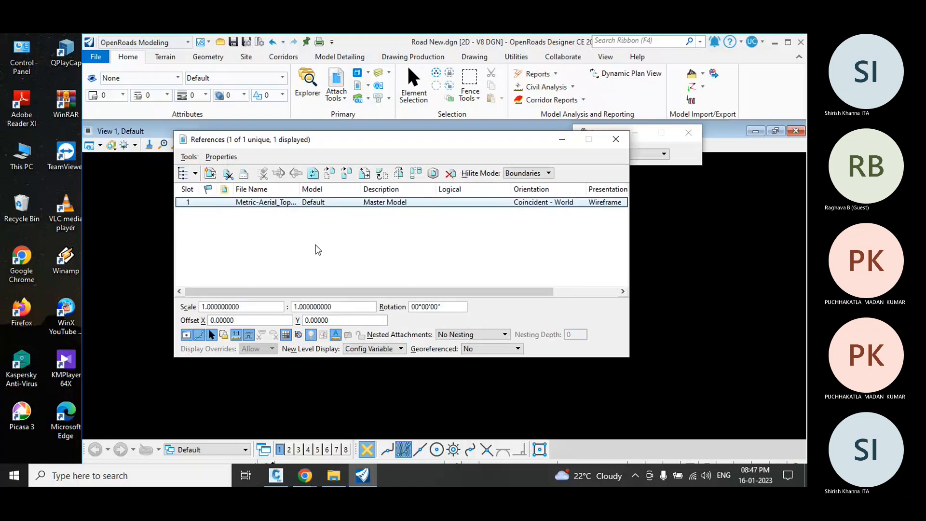
pyautogui.click(618, 140)
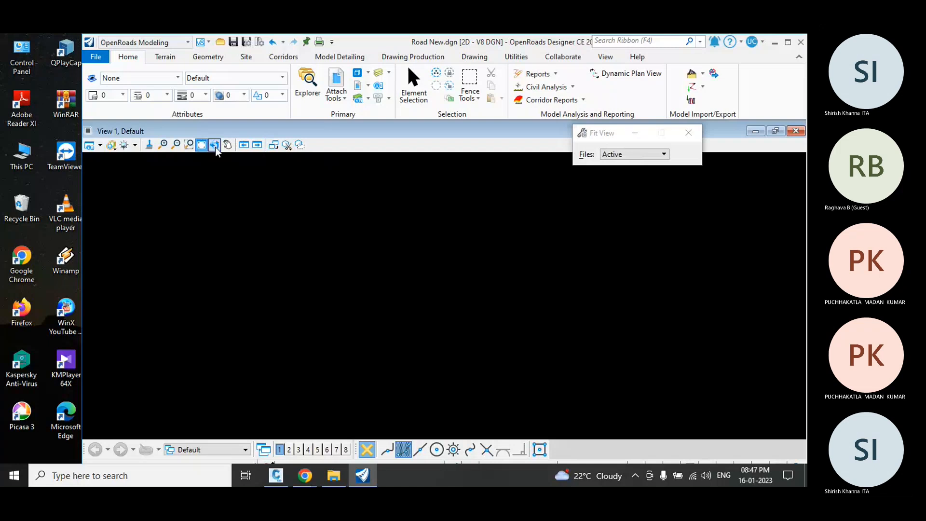
# Set Fit View to include All files and fit View 1 to the attached drawing.
pyautogui.moveTo(617, 131); pyautogui.dragTo(611, 105)
pyautogui.click(623, 130)
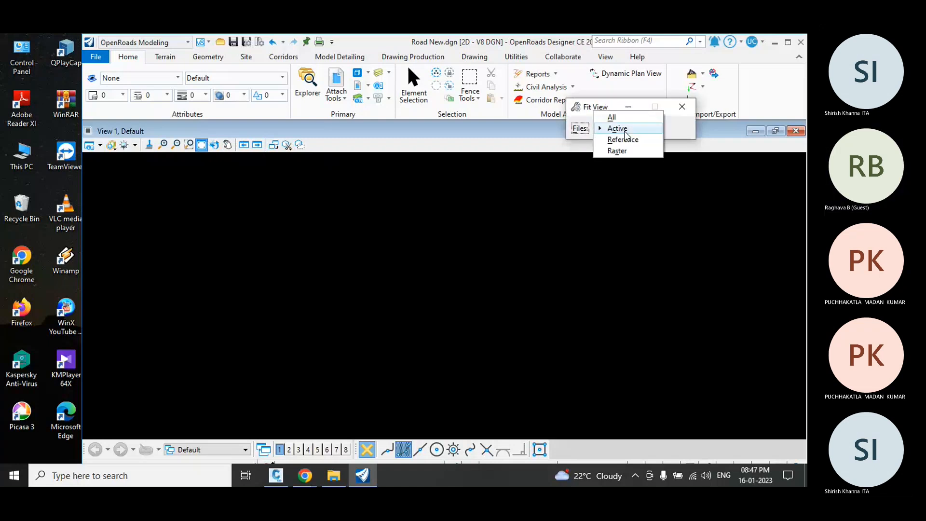
pyautogui.click(623, 117)
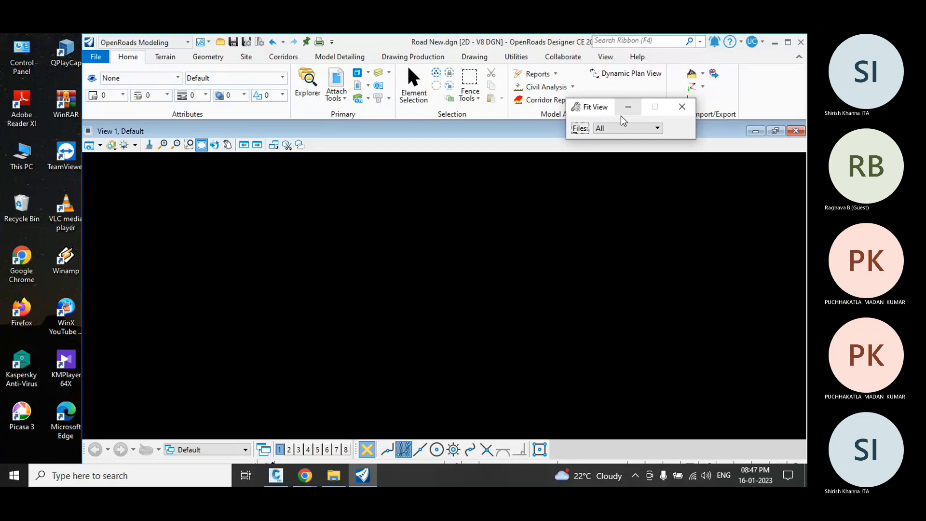
pyautogui.click(203, 145)
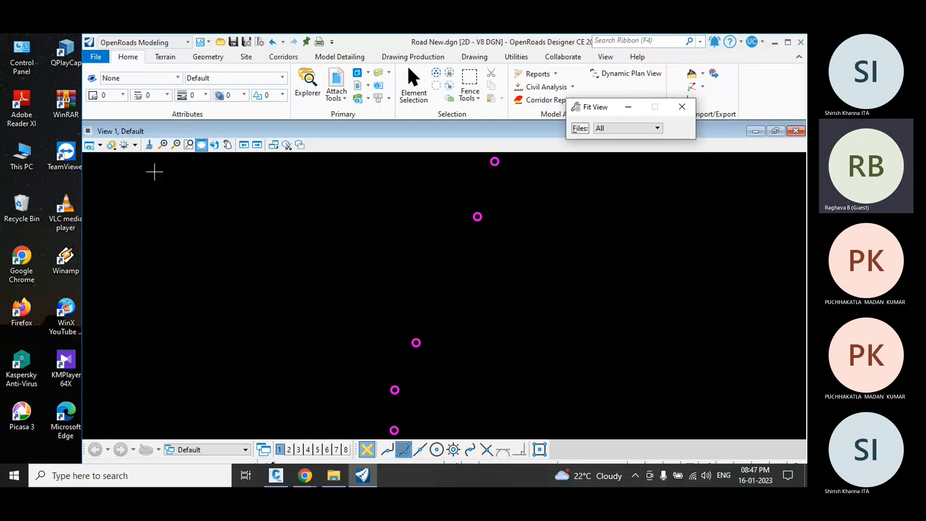
# Set the background map type of View 1 to Hybrid in the view attributes.
pyautogui.click(100, 145)
pyautogui.click(210, 224)
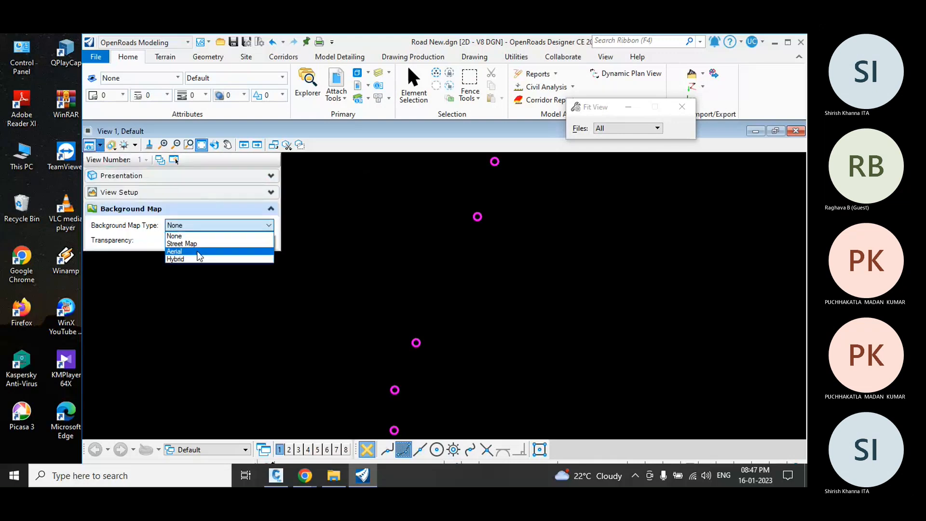
pyautogui.click(196, 250)
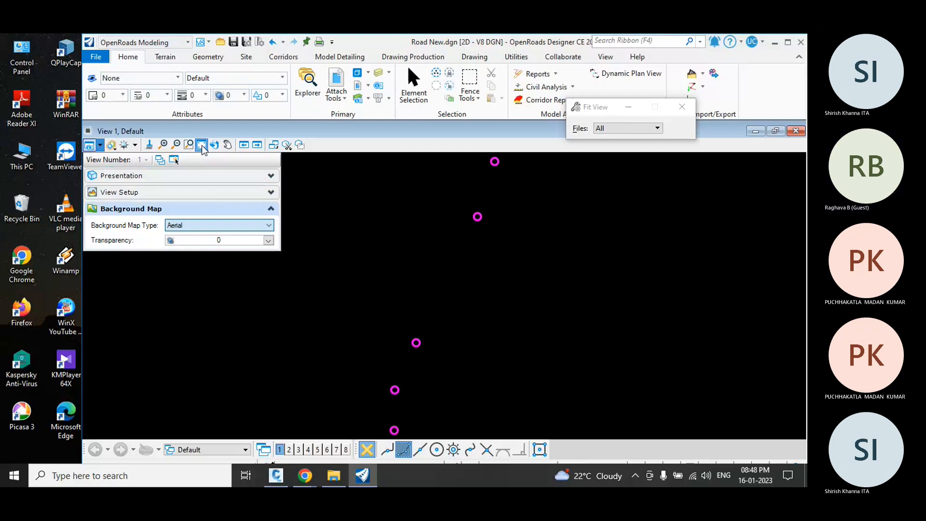
pyautogui.click(215, 225)
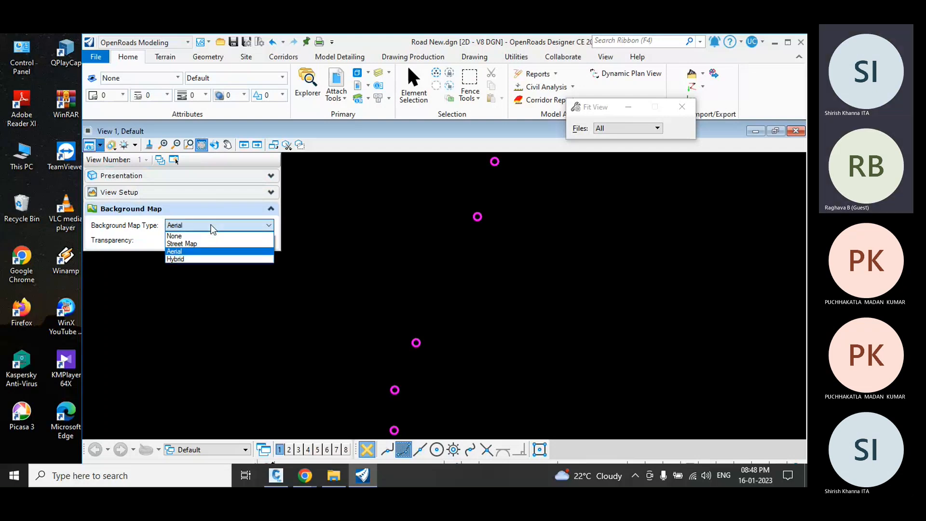
pyautogui.click(196, 260)
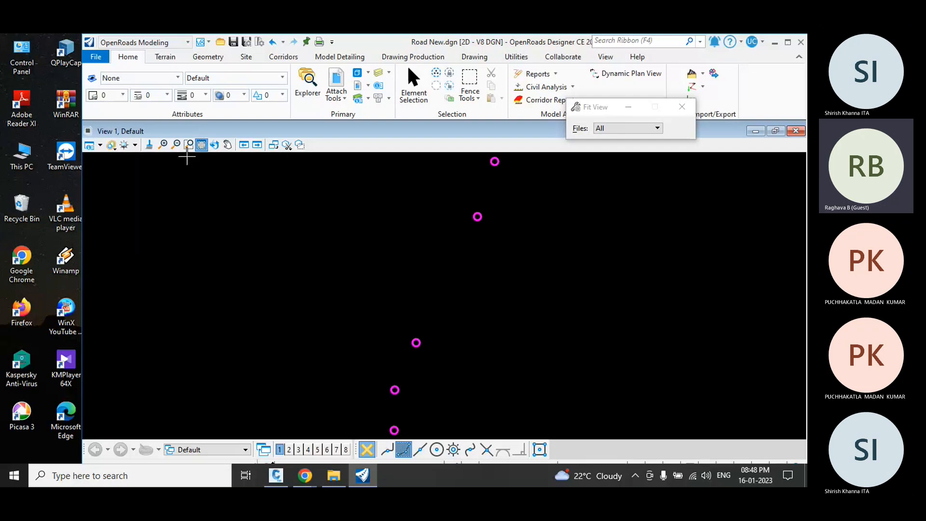
pyautogui.click(90, 145)
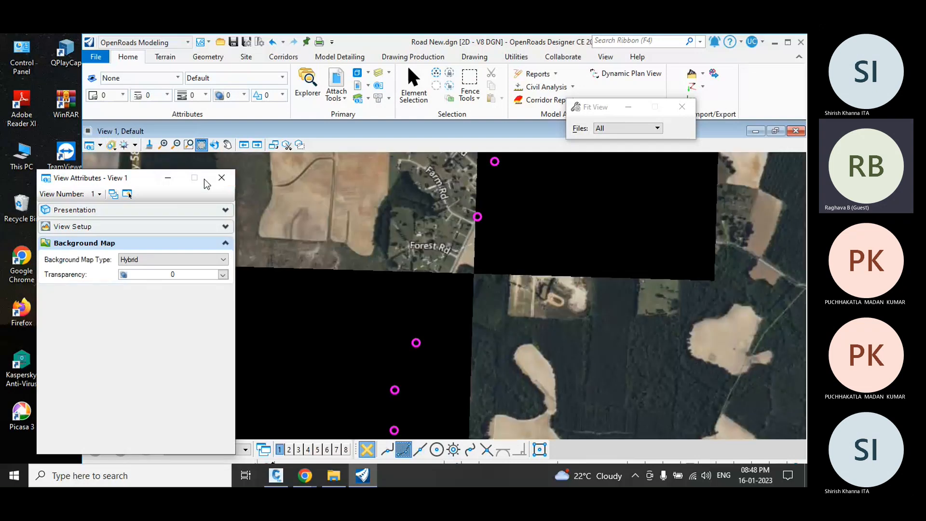
pyautogui.click(221, 178)
# Examine how the referenced circular points line up with the roads on the hybrid background map.
pyautogui.scroll(-3, 424, 202)
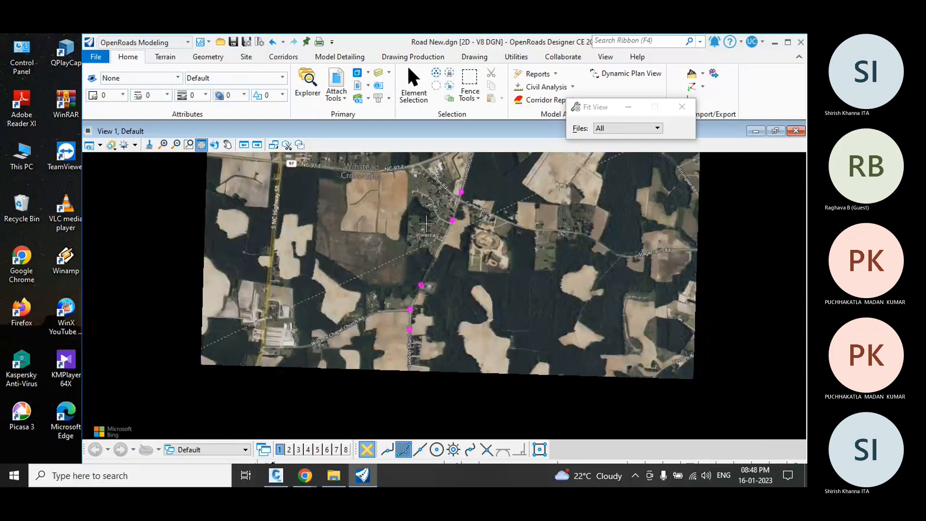
pyautogui.scroll(-1, 471, 188)
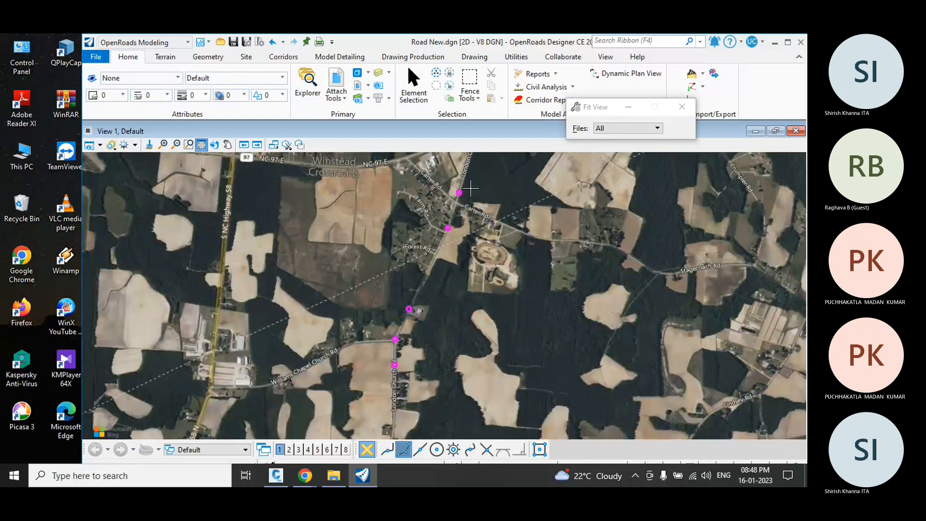
pyautogui.scroll(-1, 470, 188)
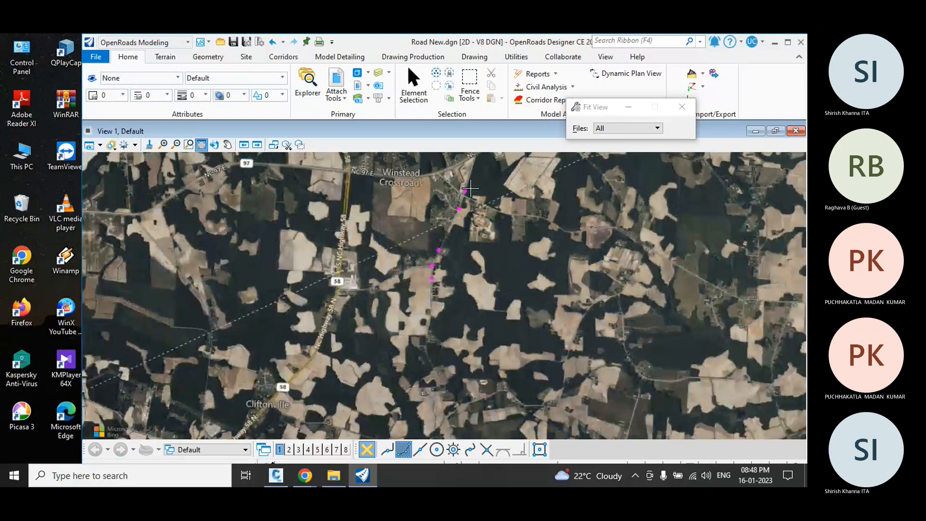
pyautogui.scroll(2, 471, 188)
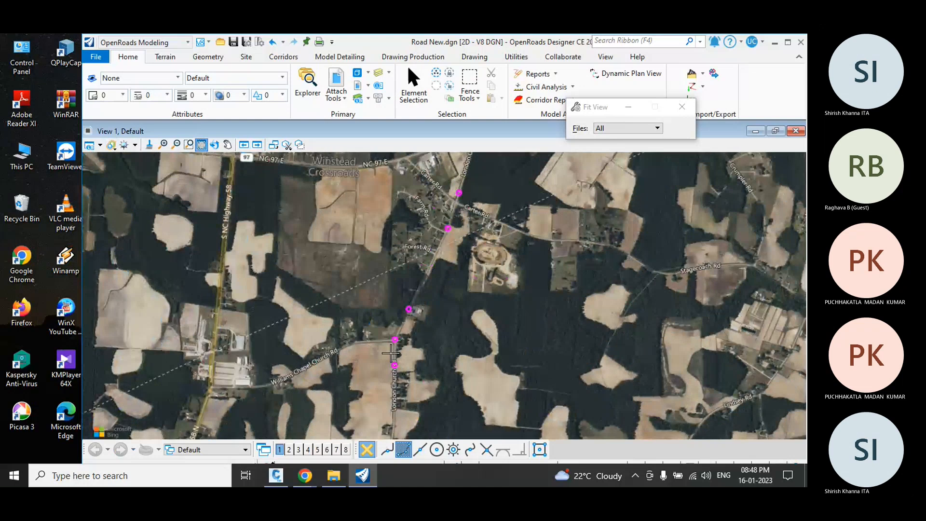
pyautogui.scroll(3, 391, 354)
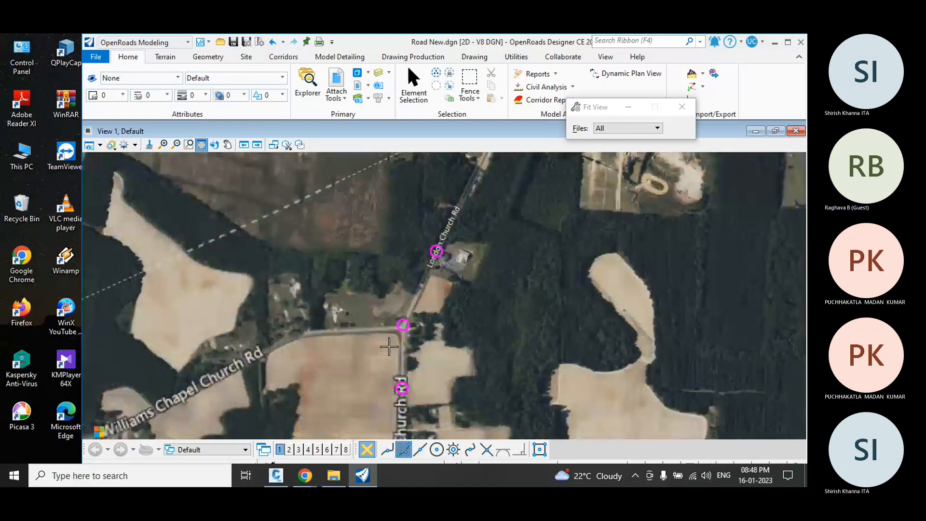
pyautogui.scroll(-2, 389, 347)
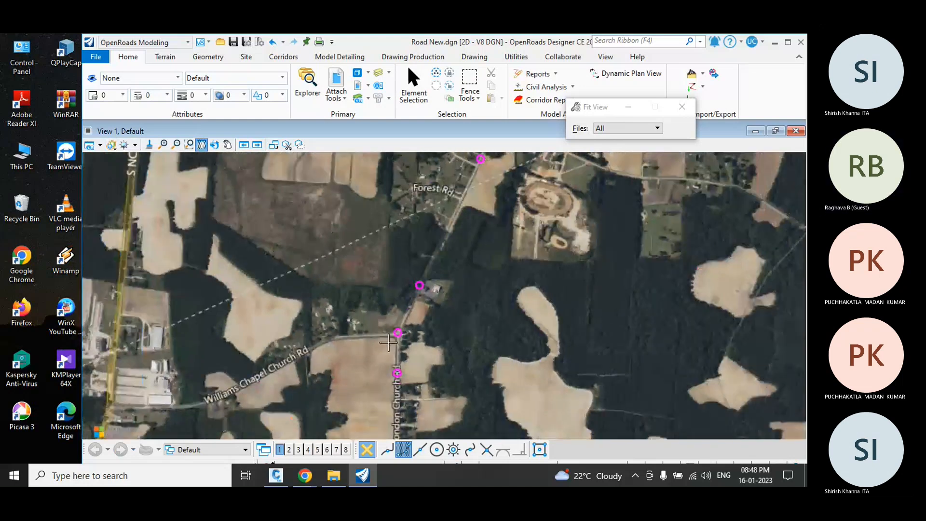
pyautogui.scroll(-1, 388, 342)
pyautogui.scroll(-1, 389, 343)
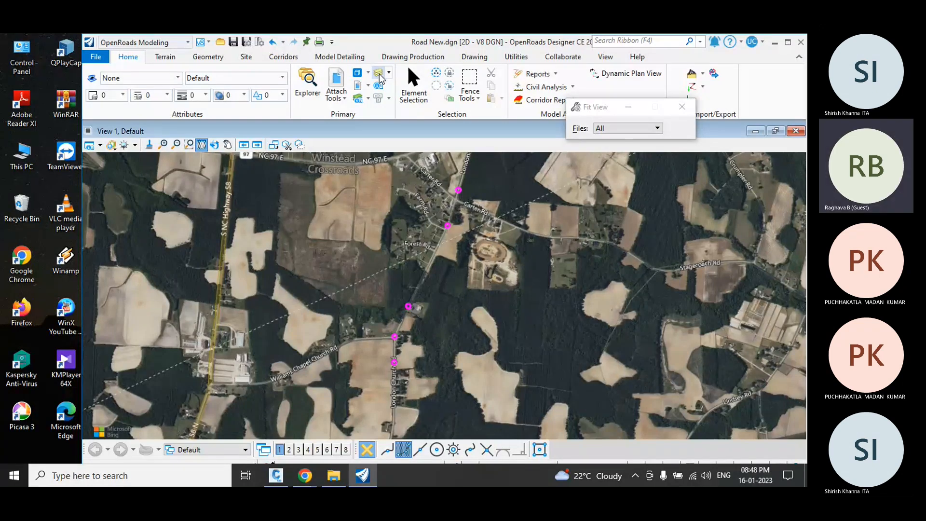
# Close the Fit View window and look over the horizontal line tools available for road geometry.
pyautogui.click(214, 59)
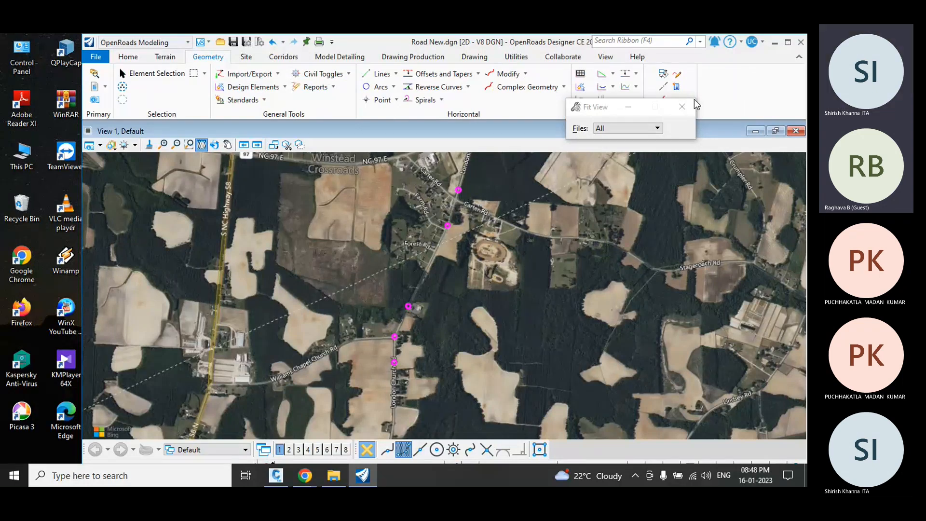
pyautogui.click(681, 107)
pyautogui.click(395, 74)
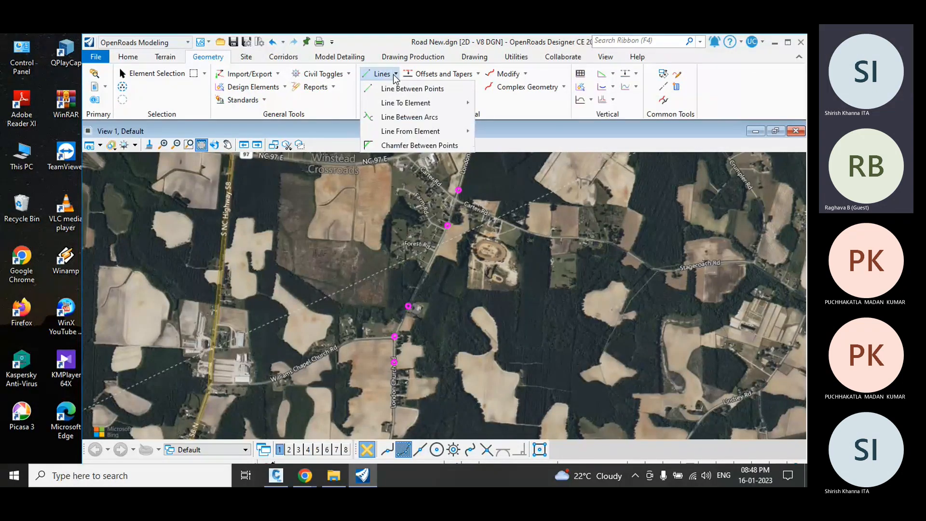
pyautogui.click(396, 74)
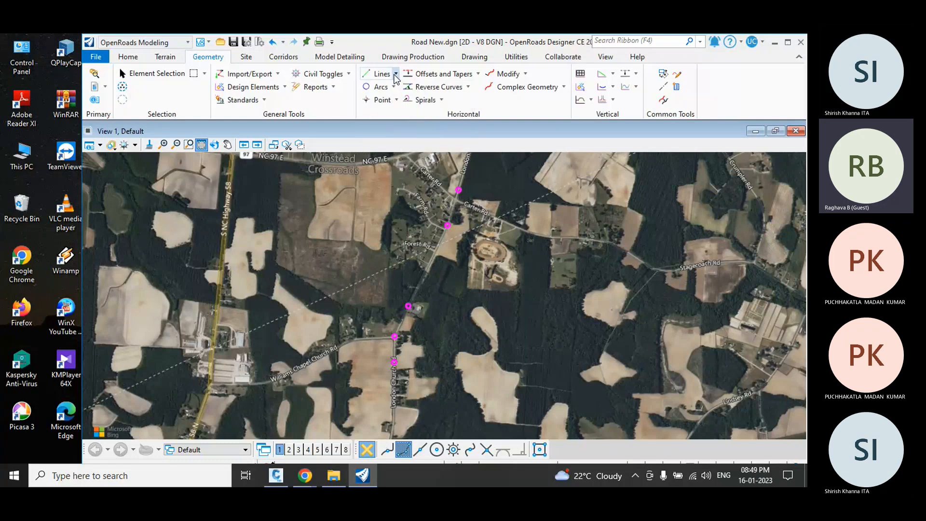
# Switch to the Microsoft Teams sharing window in Chrome and stop sharing the screen.
pyautogui.moveTo(301, 478)
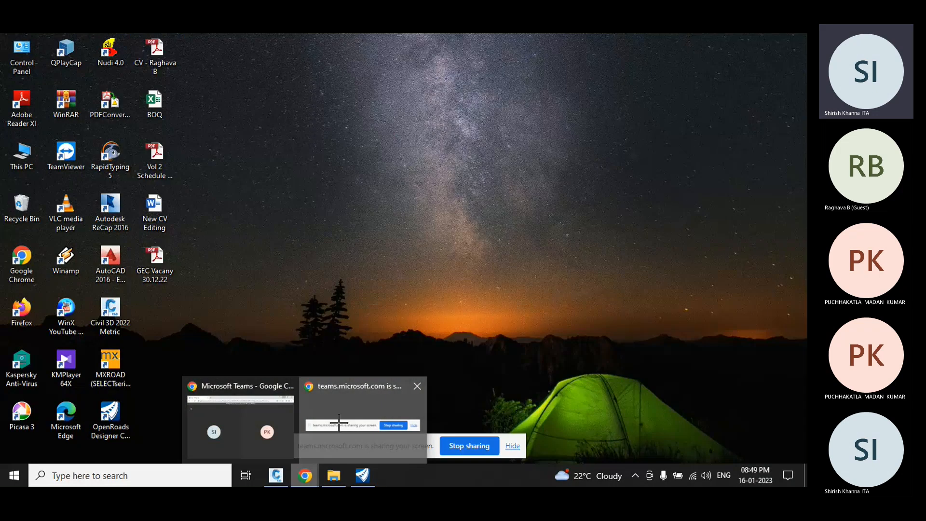
pyautogui.click(340, 428)
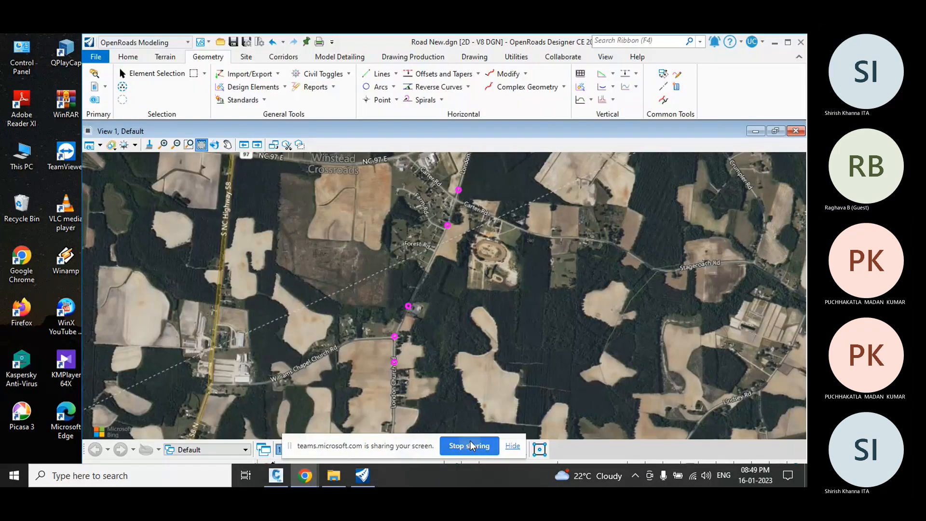
pyautogui.click(470, 441)
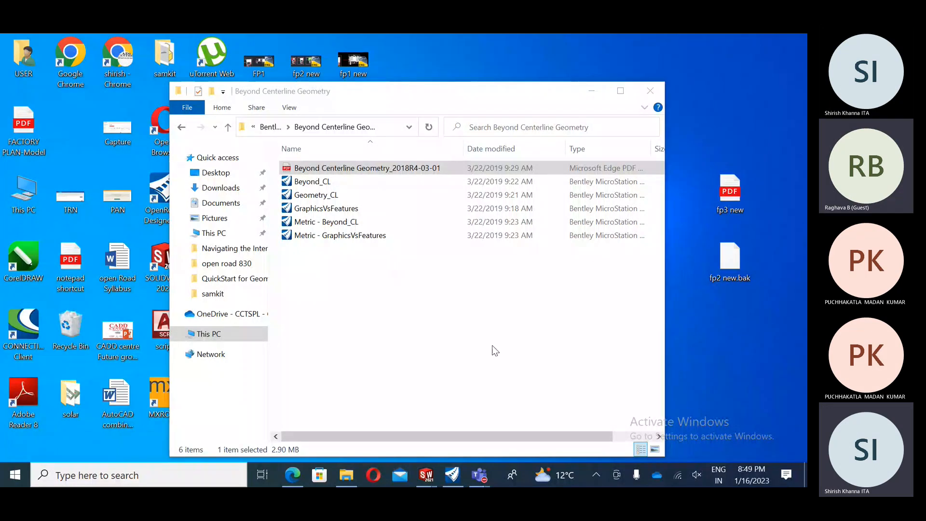
# Minimize the Beyond Centerline Geometry folder window and refresh the desktop.
pyautogui.click(597, 97)
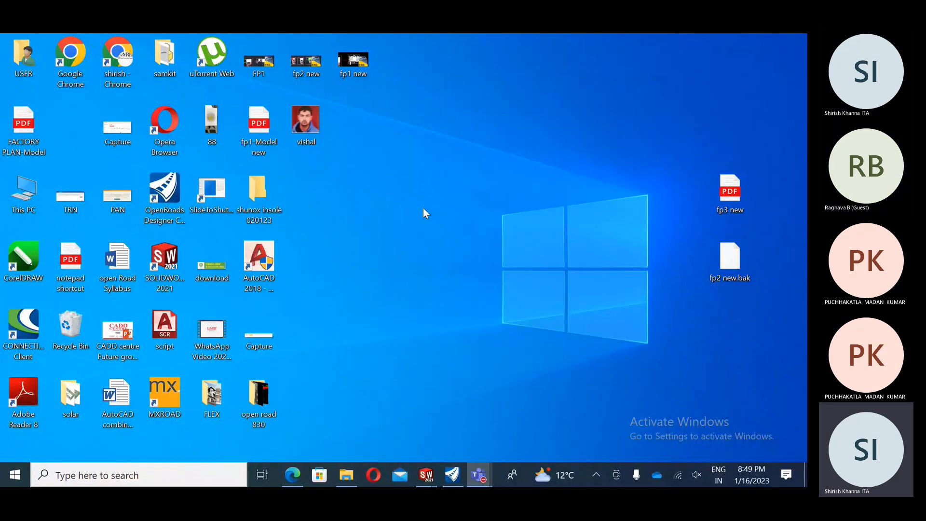
pyautogui.rightClick(424, 208)
pyautogui.press('e')
pyautogui.rightClick(466, 183)
pyautogui.click(400, 224)
pyautogui.rightClick(515, 183)
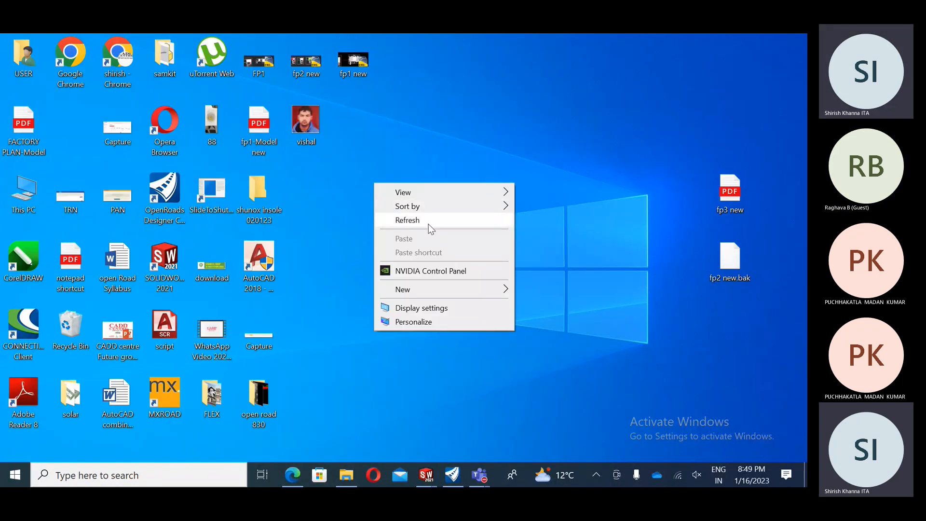
pyautogui.click(434, 224)
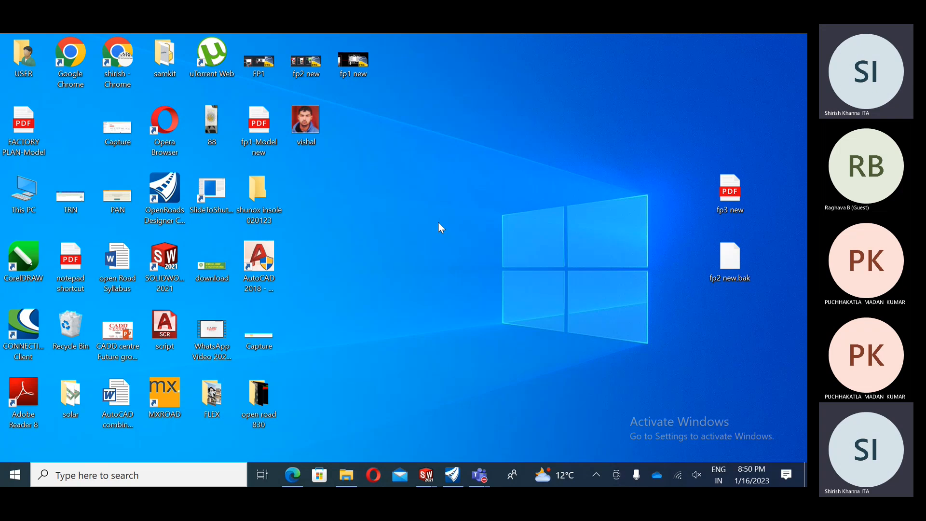
# Switch to OpenRoads Designer and open geometry.dgn from the recent files of the Training-Metric workset.
pyautogui.click(449, 481)
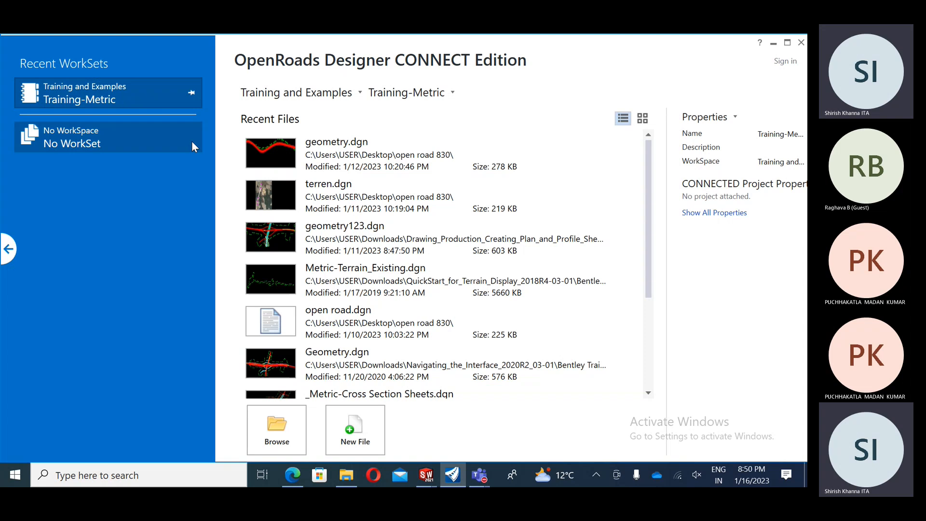
pyautogui.click(364, 154)
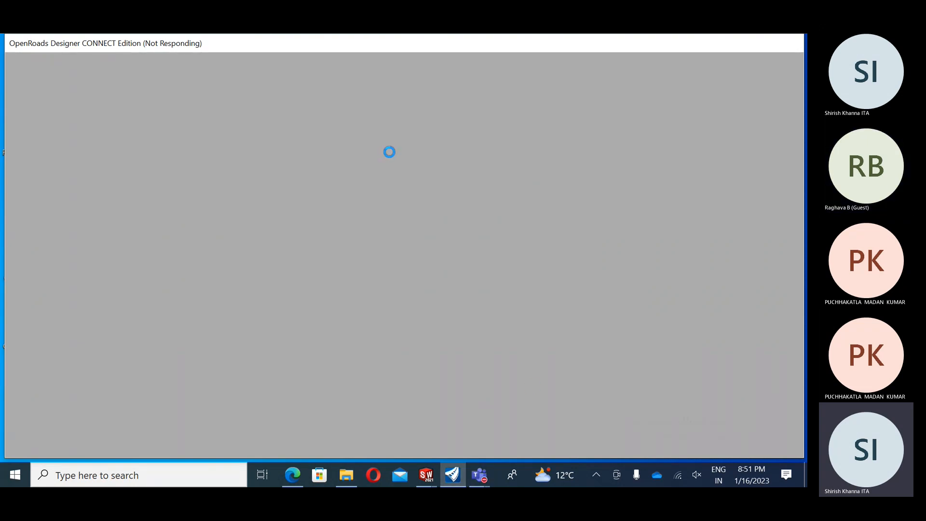
pyautogui.click(597, 474)
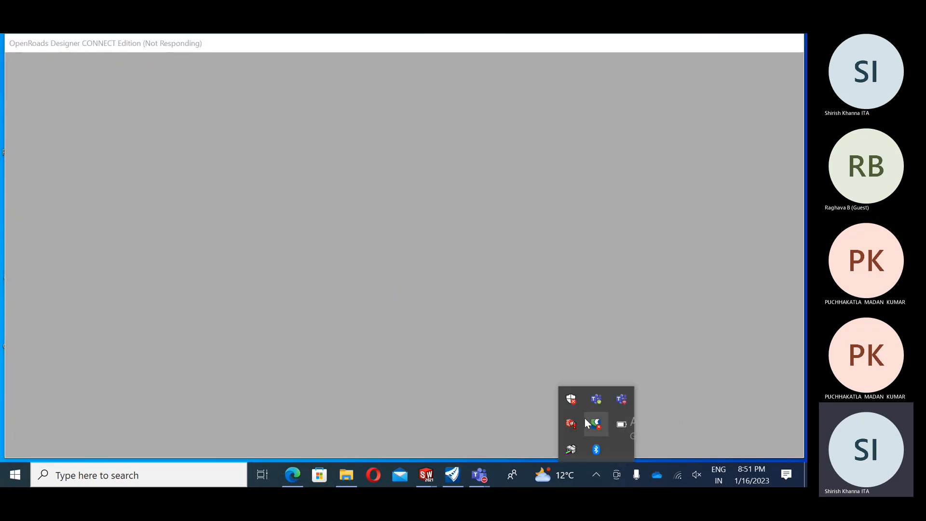
pyautogui.click(596, 475)
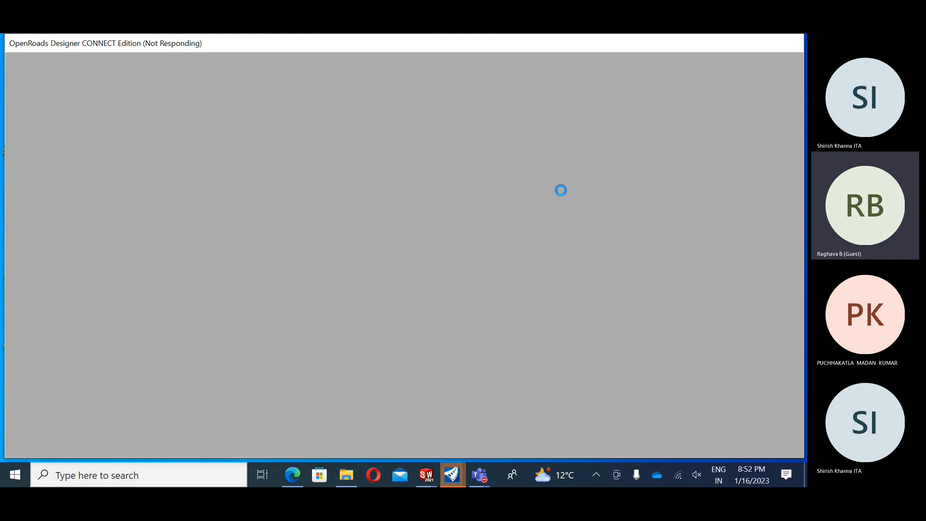
pyautogui.moveTo(450, 477)
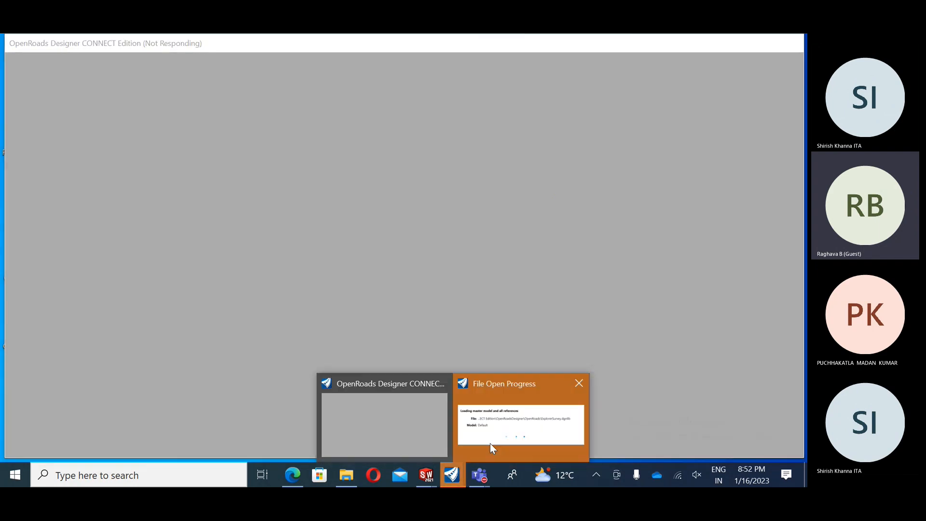
pyautogui.click(491, 444)
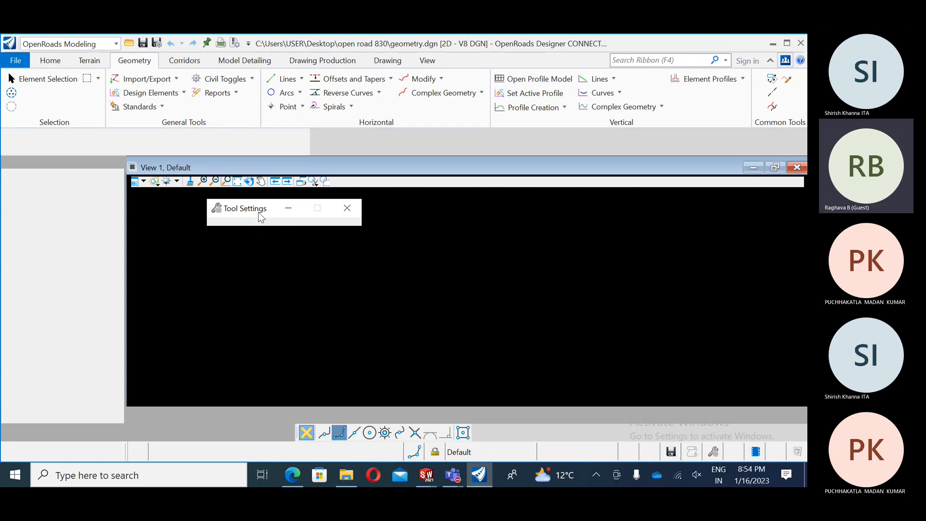
# Fit View 1 to all files in geometry.dgn and clear the floating tool settings window from the drawing.
pyautogui.moveTo(263, 216); pyautogui.dragTo(407, 217)
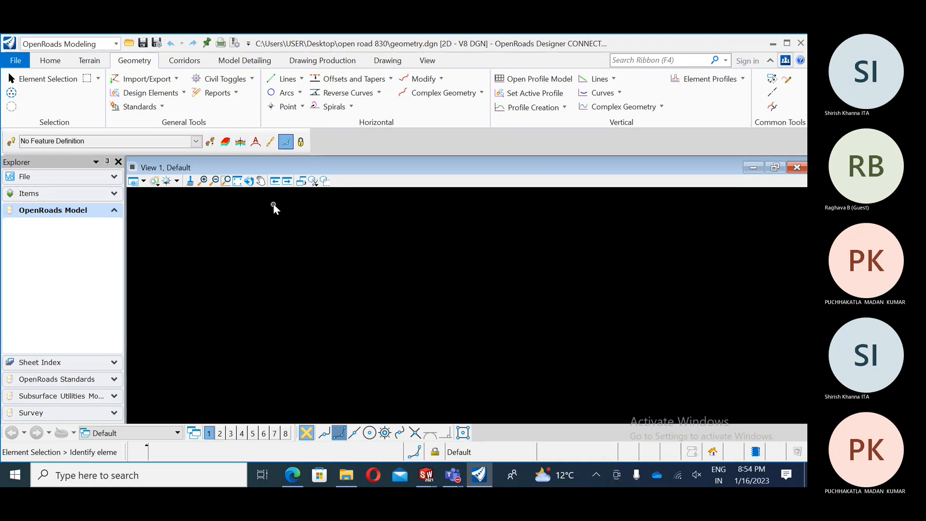
pyautogui.click(237, 181)
pyautogui.click(261, 243)
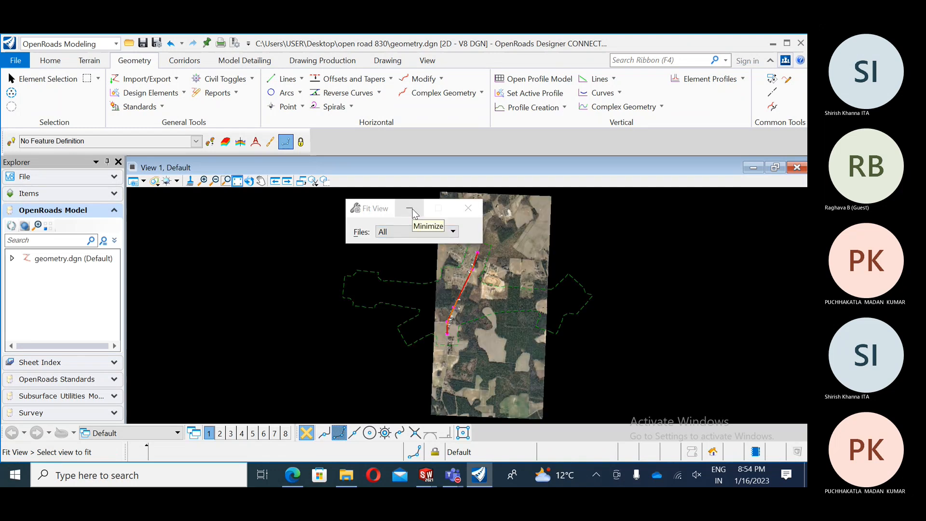
pyautogui.click(413, 210)
pyautogui.moveTo(263, 288); pyautogui.dragTo(352, 269, button='middle')
pyautogui.press('Escape')
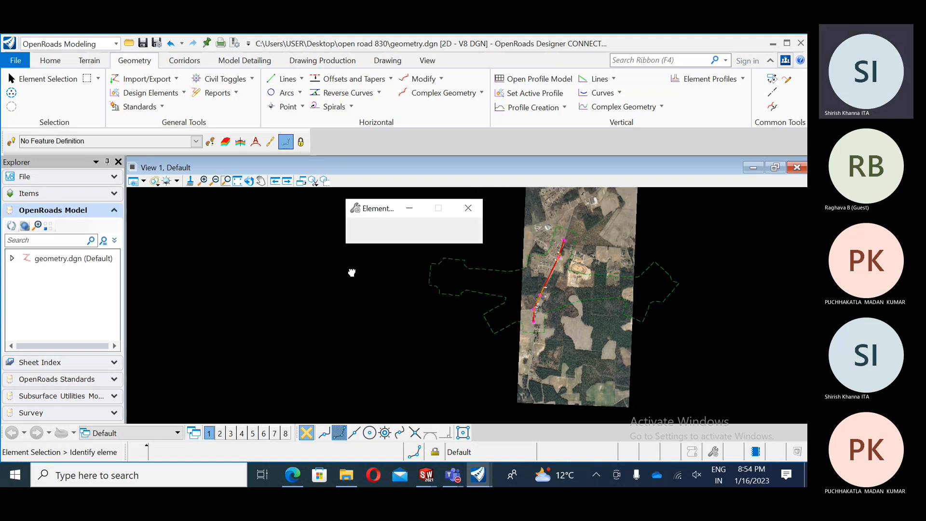
pyautogui.click(500, 207)
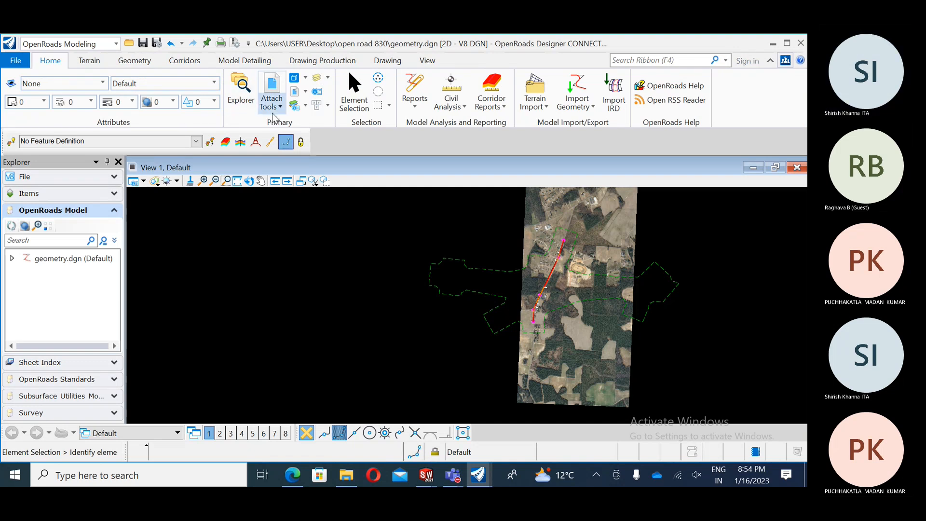
# Turn off the display of the Metric-Terrain_Existing and Metric-Aerial_Topo references in the list of attached references.
pyautogui.click(278, 106)
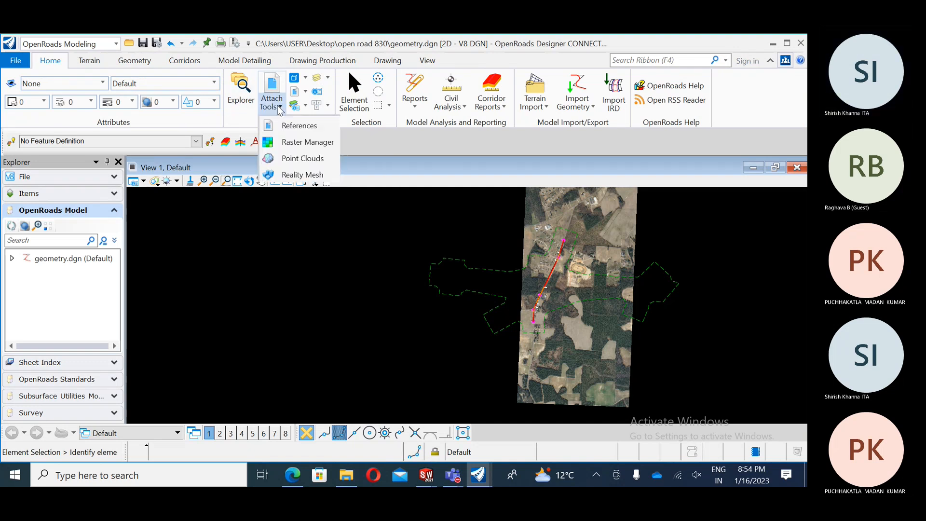
pyautogui.click(280, 125)
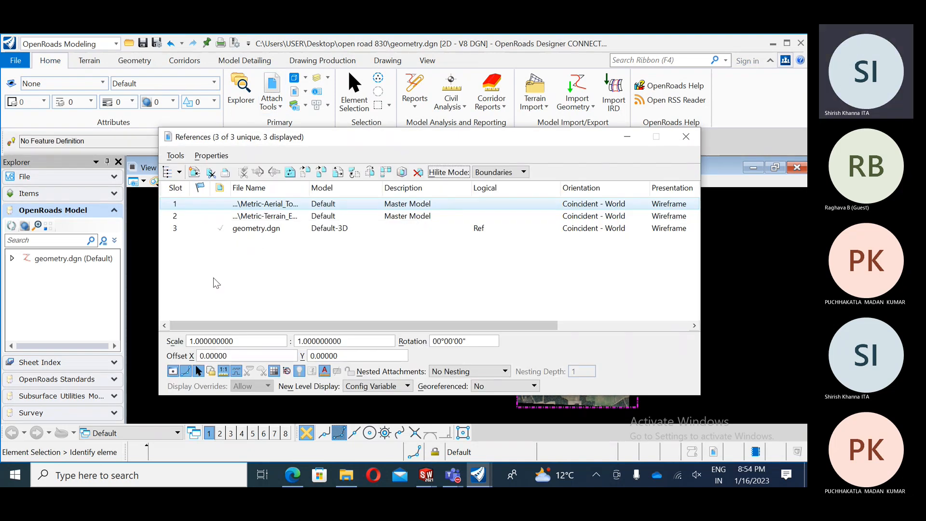
pyautogui.click(249, 217)
pyautogui.click(174, 371)
pyautogui.click(263, 206)
pyautogui.click(173, 371)
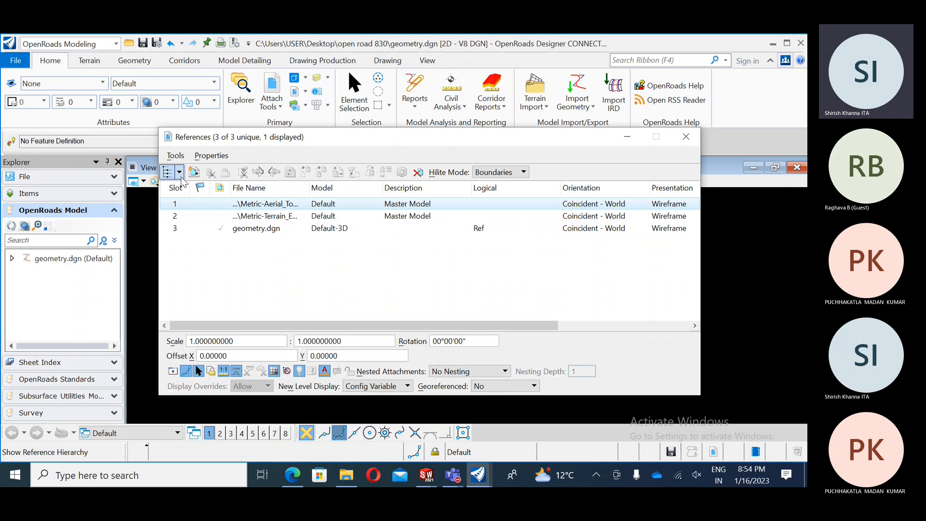
# Attach Metric - GraphicsVsFeatures from the downloaded Beyond Centerline Geometry training folder as a reference with Coincident - World orientation and Live Nesting.
pyautogui.click(193, 173)
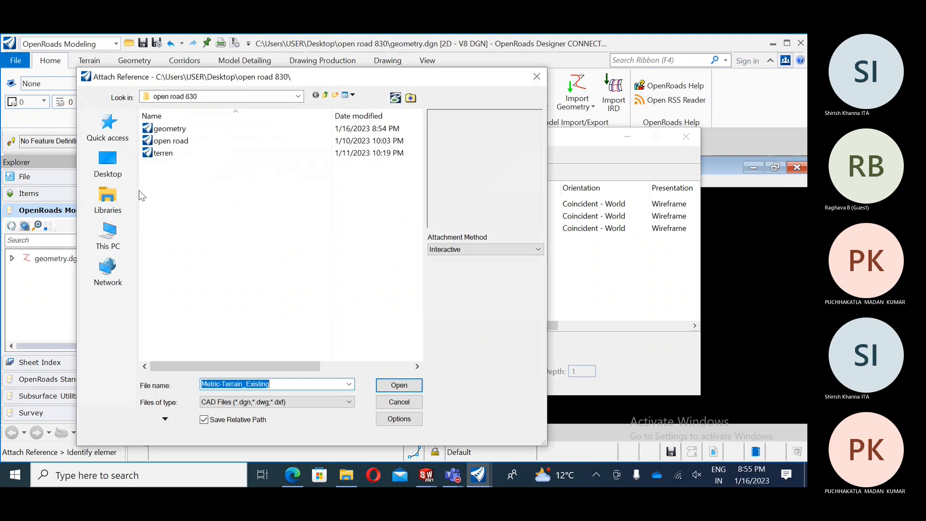
pyautogui.click(106, 240)
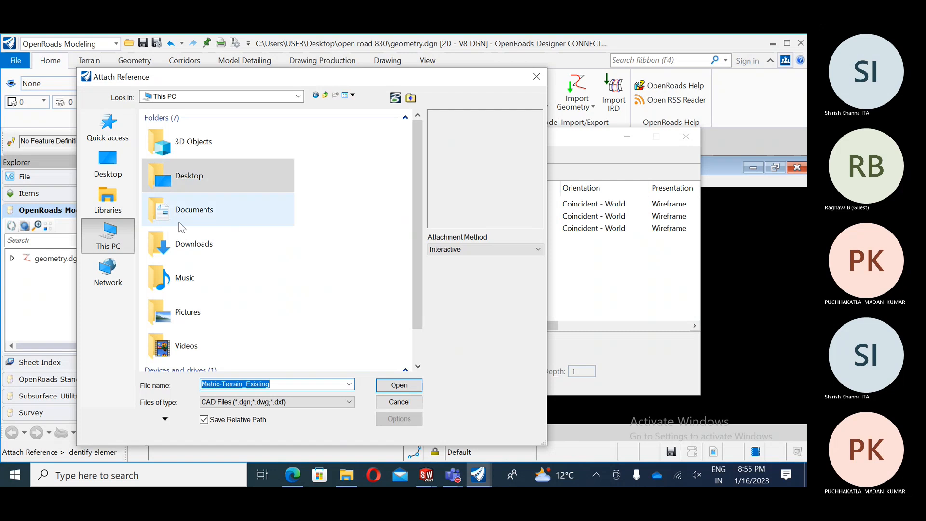
pyautogui.doubleClick(177, 244)
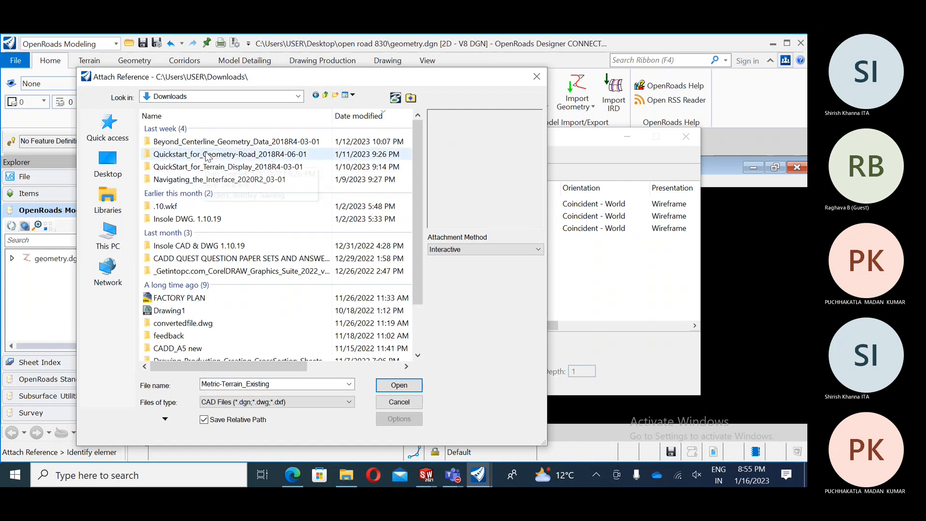
pyautogui.doubleClick(212, 141)
pyautogui.doubleClick(199, 129)
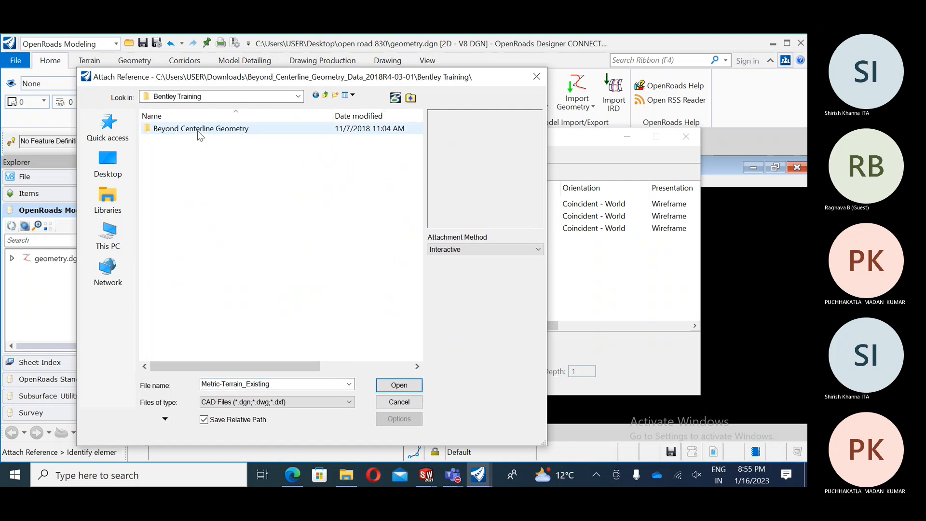
pyautogui.doubleClick(198, 132)
pyautogui.click(179, 166)
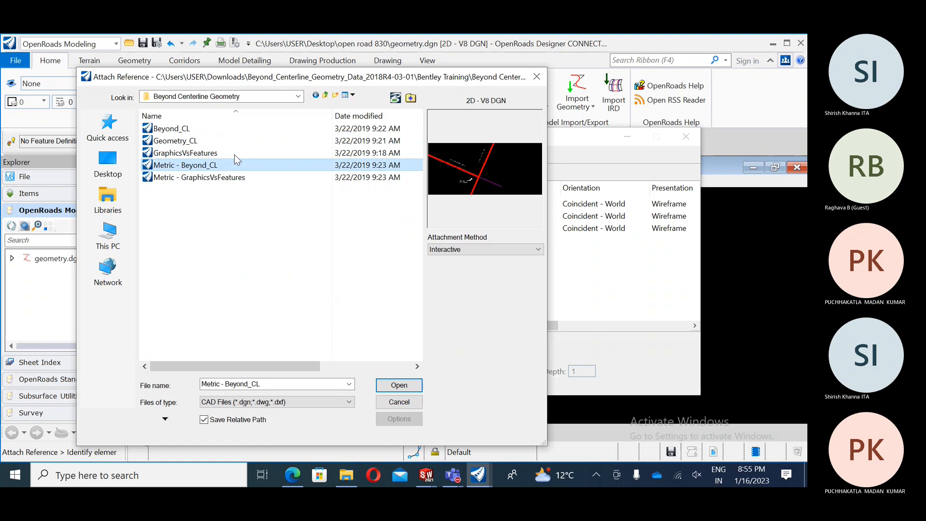
pyautogui.click(194, 177)
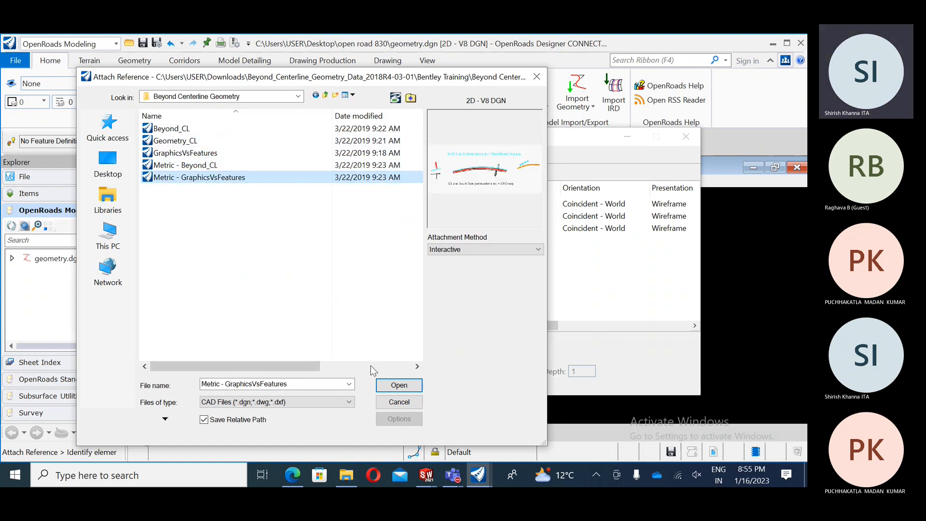
pyautogui.click(392, 385)
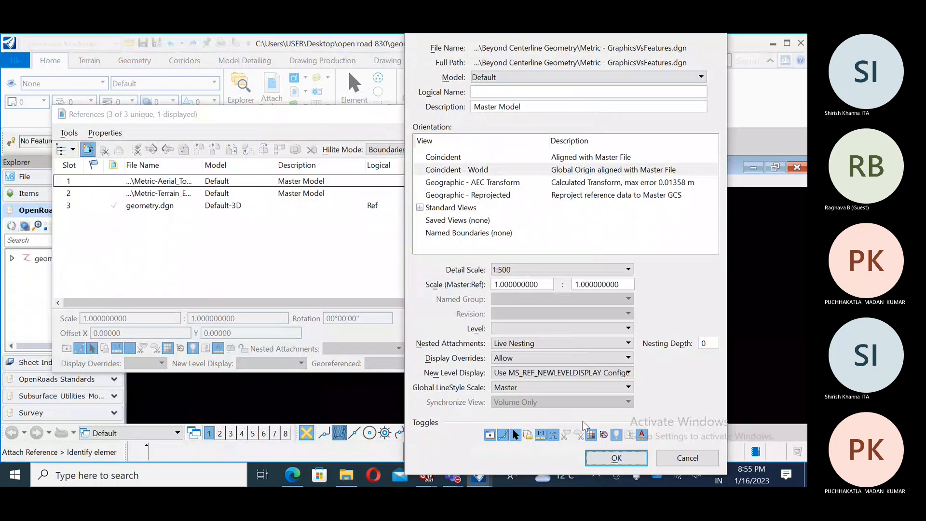
pyautogui.click(616, 458)
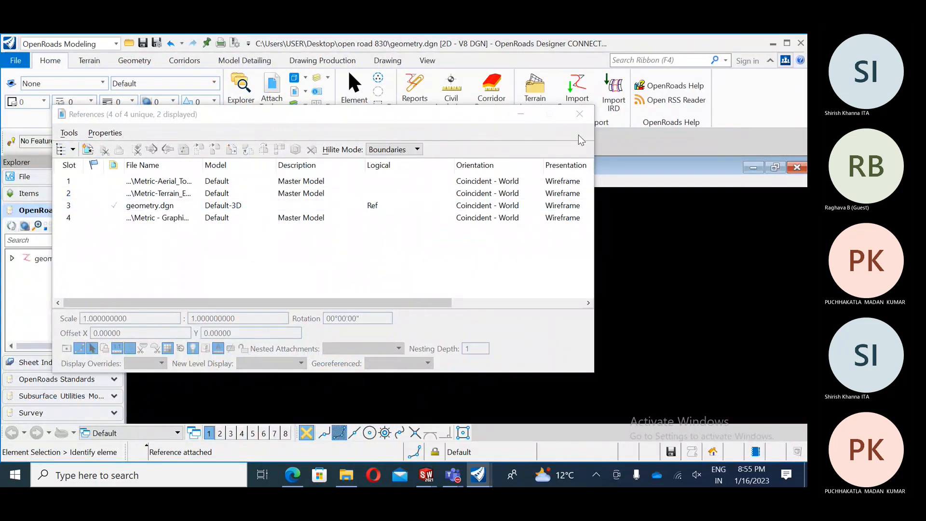
pyautogui.click(580, 114)
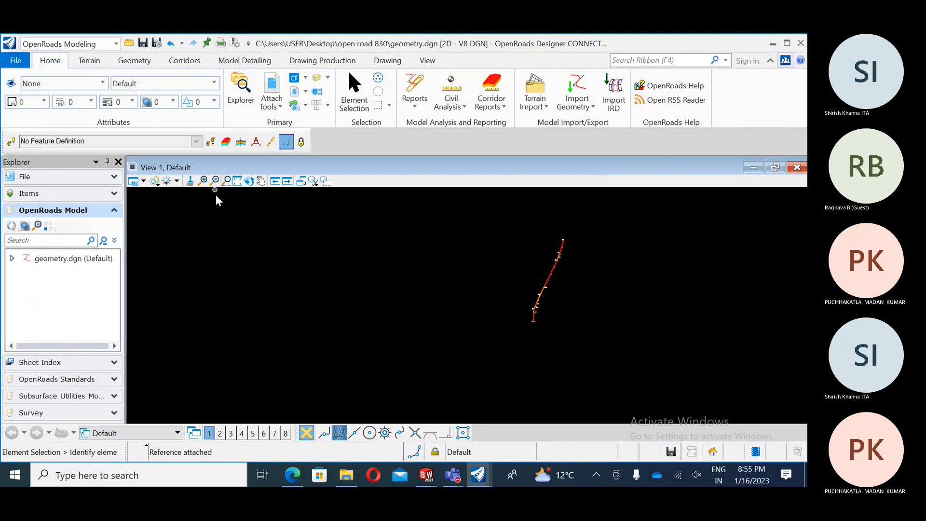
# Fit the view to all files and examine the OpenRoads features and CAD-only elements of the attached GraphicsVsFeatures reference up close.
pyautogui.scroll(5, 550, 289)
pyautogui.scroll(-4, 471, 332)
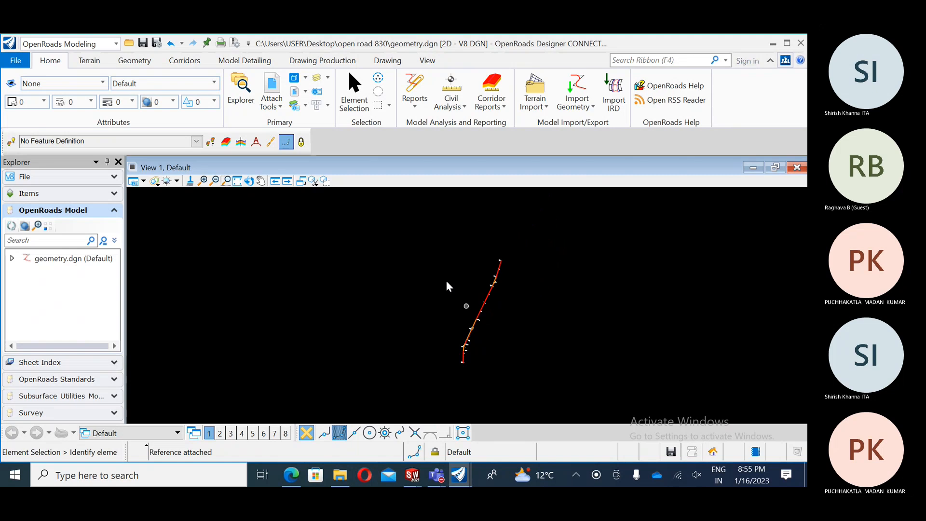
pyautogui.click(238, 181)
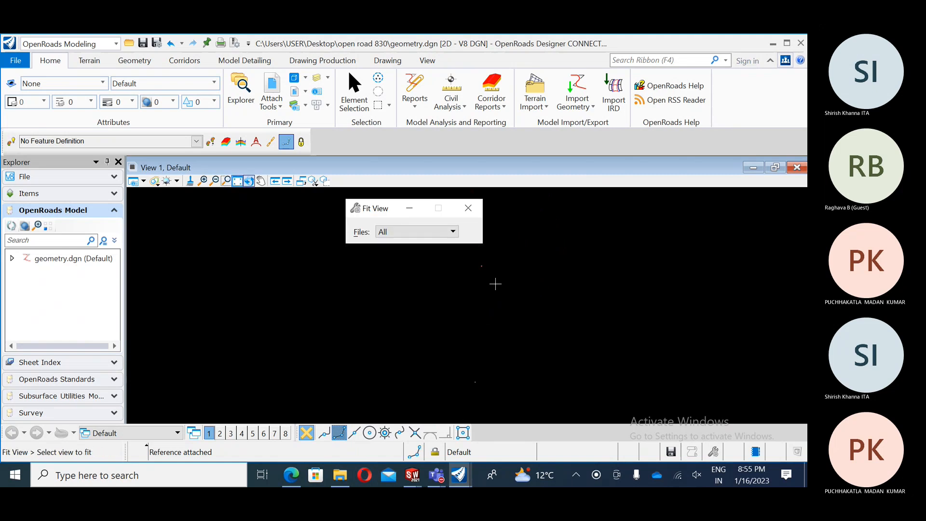
pyautogui.scroll(4, 469, 280)
pyautogui.scroll(2, 466, 279)
pyautogui.scroll(-5, 501, 265)
pyautogui.scroll(-3, 551, 281)
pyautogui.scroll(2, 531, 344)
pyautogui.scroll(5, 527, 345)
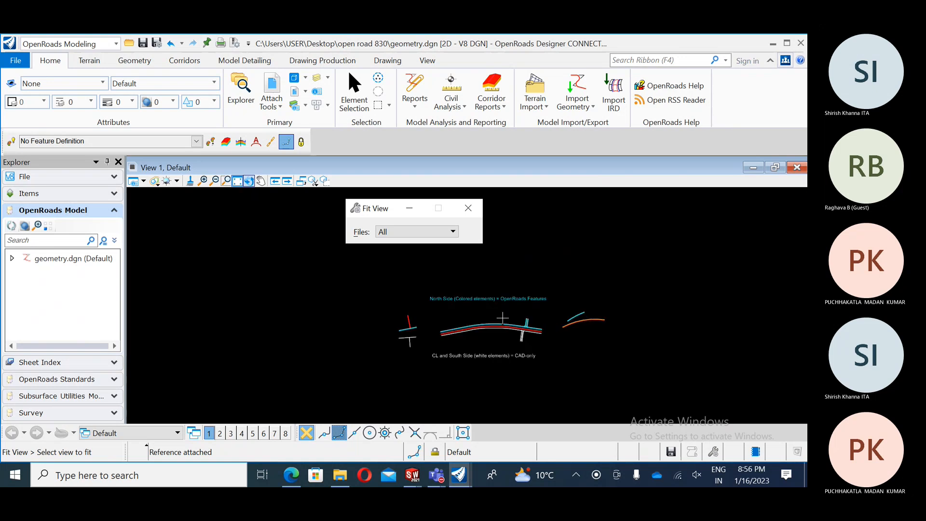
pyautogui.moveTo(481, 330); pyautogui.dragTo(417, 306, button='middle')
pyautogui.scroll(1, 416, 309)
pyautogui.moveTo(501, 331); pyautogui.dragTo(455, 323, button='middle')
pyautogui.scroll(2, 403, 330)
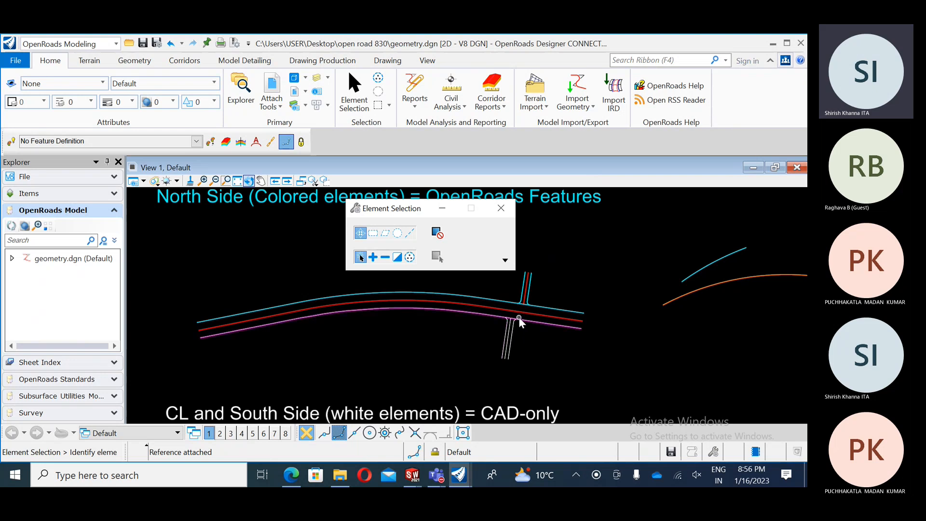
# Compare the colored north-side OpenRoads features with the white south-side CAD-only elements, including both labels and the side-road junction.
pyautogui.moveTo(520, 322)
pyautogui.moveTo(543, 314)
pyautogui.mouseDown(button='middle')
pyautogui.moveTo(531, 337)
pyautogui.moveTo(537, 294)
pyautogui.moveTo(564, 337)
pyautogui.moveTo(558, 306)
pyautogui.mouseUp(button='middle')
pyautogui.moveTo(471, 312); pyautogui.dragTo(488, 372, button='middle')
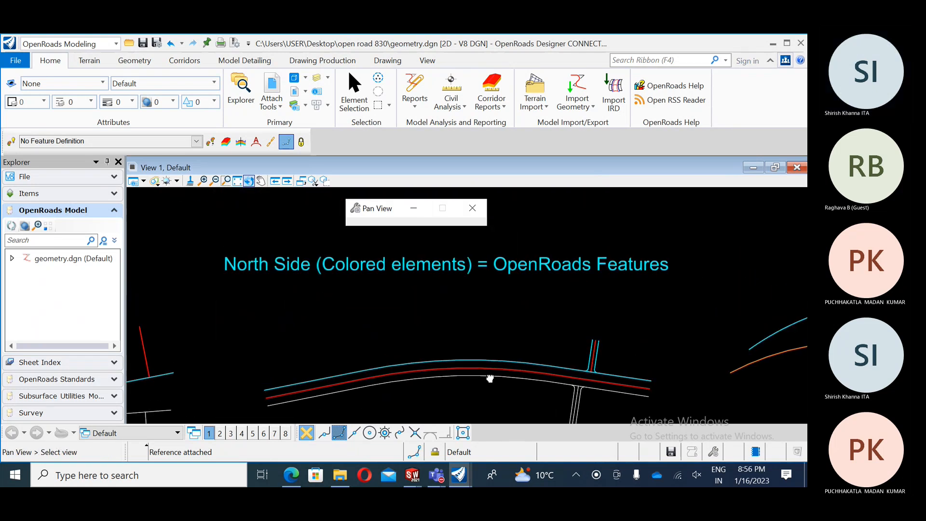
pyautogui.moveTo(525, 335); pyautogui.dragTo(464, 316, button='middle')
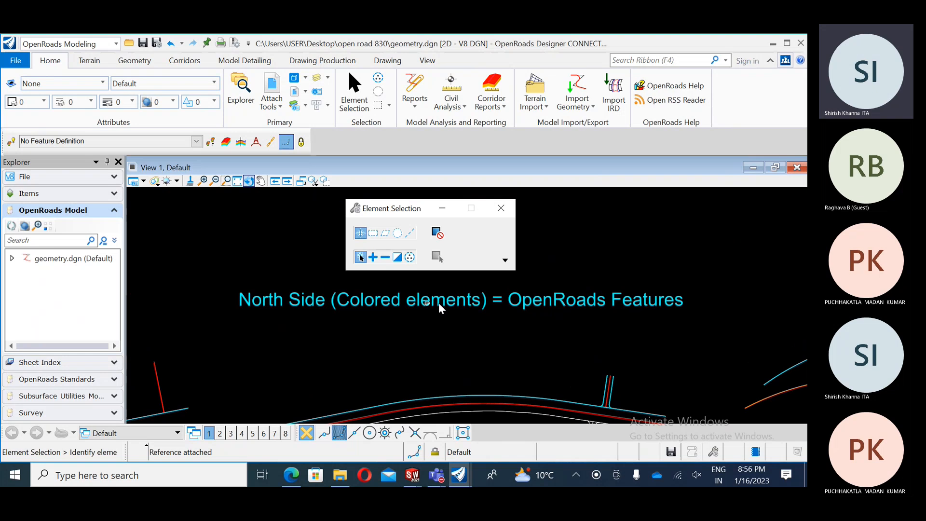
pyautogui.scroll(-3, 494, 293)
pyautogui.moveTo(513, 326); pyautogui.dragTo(498, 286, button='middle')
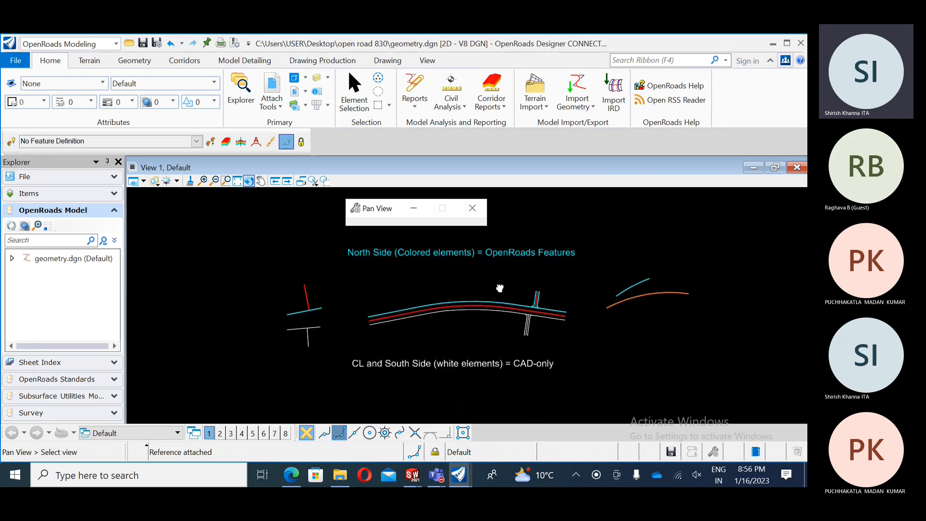
pyautogui.scroll(2, 363, 375)
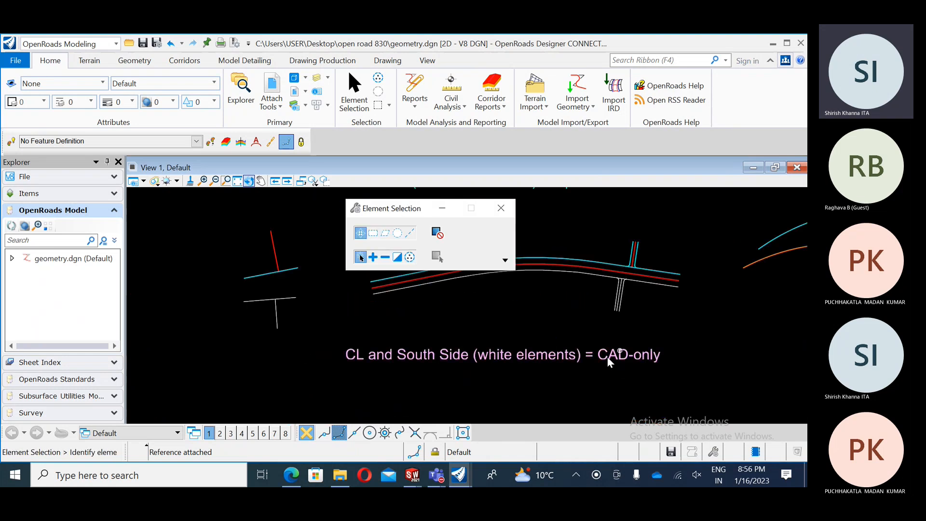
pyautogui.moveTo(617, 366); pyautogui.dragTo(587, 405, button='middle')
pyautogui.scroll(2, 565, 343)
pyautogui.scroll(2, 561, 339)
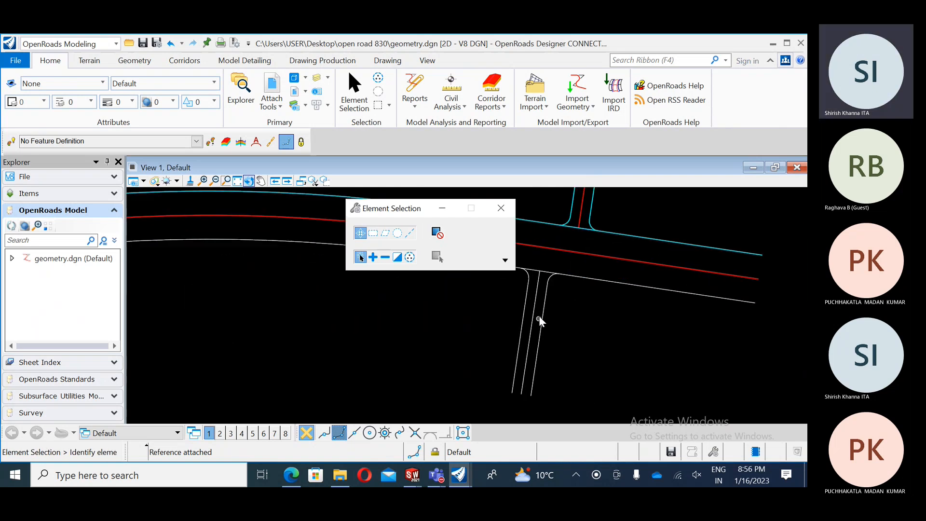
# Select the three white CAD-only lines of the south side road, individually and together, to inspect what kind of elements they are.
pyautogui.click(536, 304)
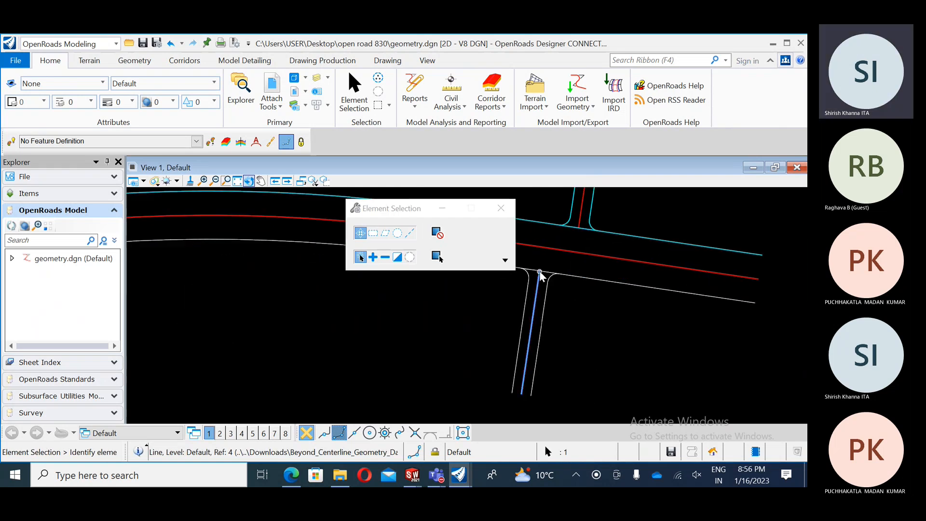
pyautogui.moveTo(536, 288); pyautogui.dragTo(609, 314)
pyautogui.click(546, 293)
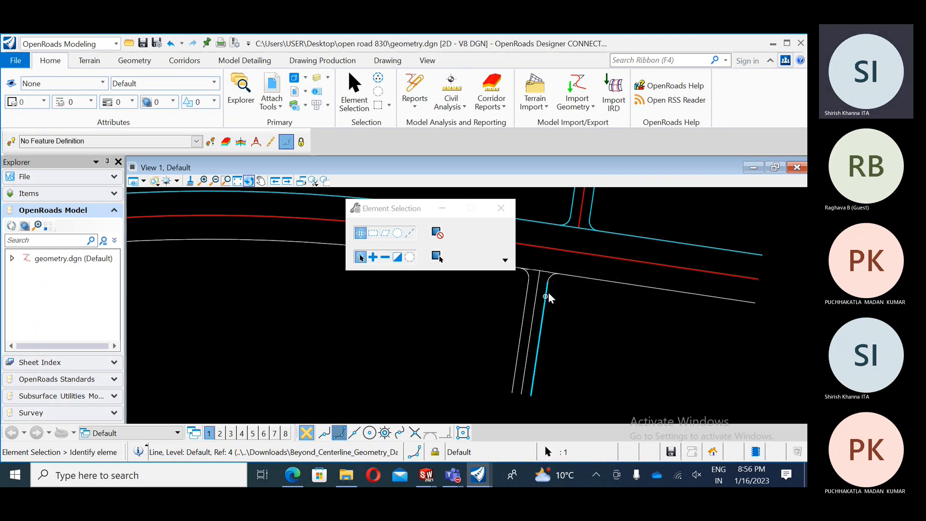
pyautogui.moveTo(550, 289); pyautogui.dragTo(545, 311)
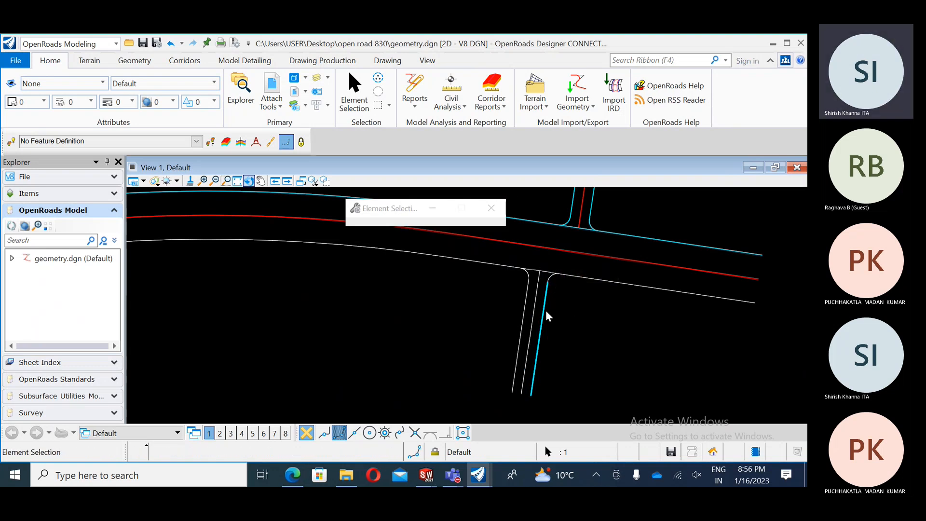
pyautogui.click(533, 344)
pyautogui.click(584, 361)
pyautogui.moveTo(558, 294); pyautogui.dragTo(515, 338)
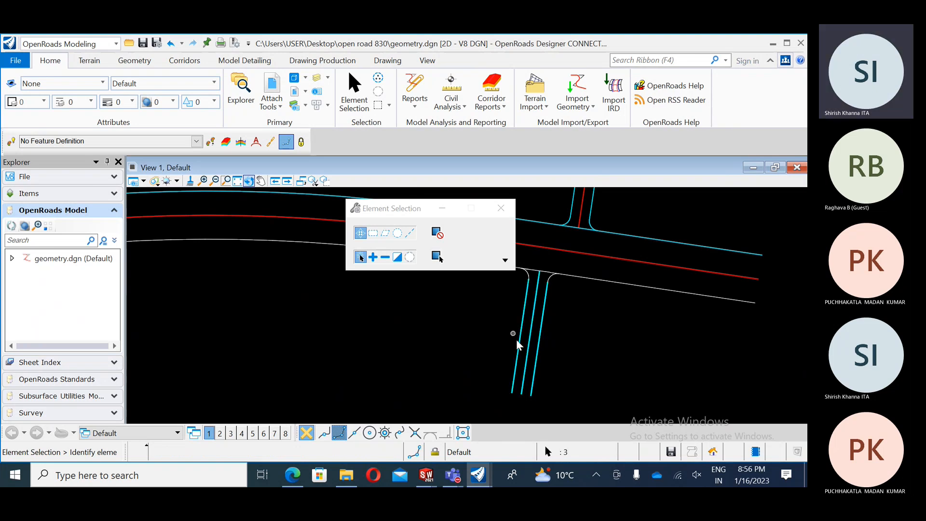
pyautogui.moveTo(522, 394); pyautogui.dragTo(656, 364)
# Inspect the main road's white south edge line by selecting it, clear the selection, and check the cyan north edge line for comparison.
pyautogui.click(728, 300)
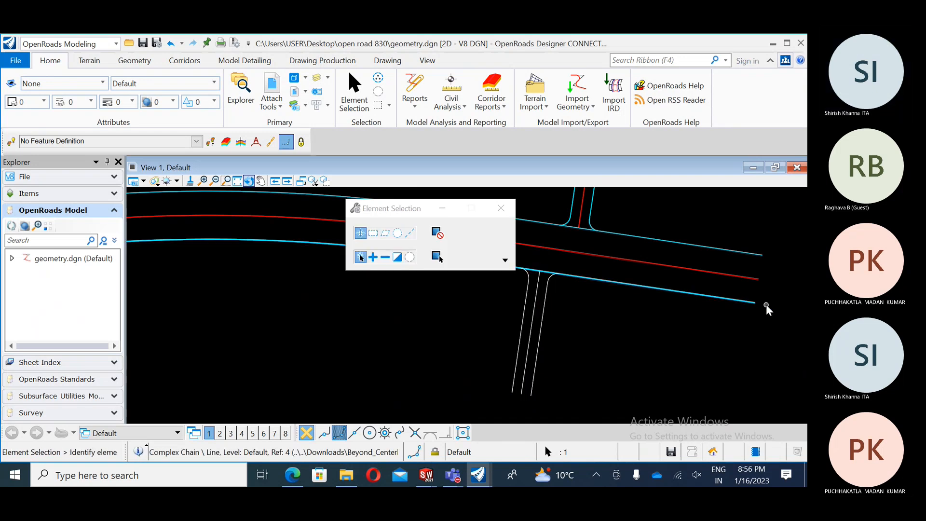
pyautogui.moveTo(755, 305); pyautogui.dragTo(716, 359)
pyautogui.scroll(-2, 672, 335)
pyautogui.moveTo(486, 307); pyautogui.dragTo(485, 395, button='middle')
pyautogui.click(506, 374)
pyautogui.scroll(-2, 447, 323)
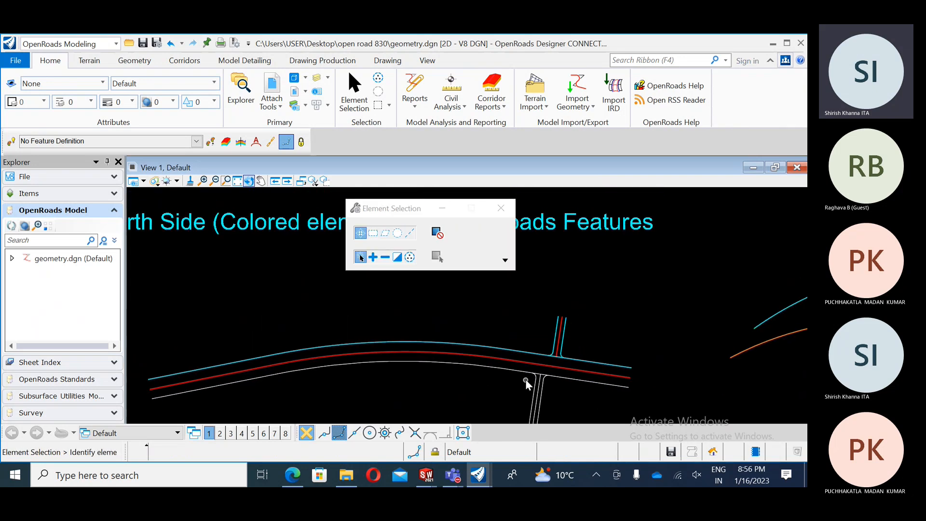
pyautogui.scroll(3, 579, 376)
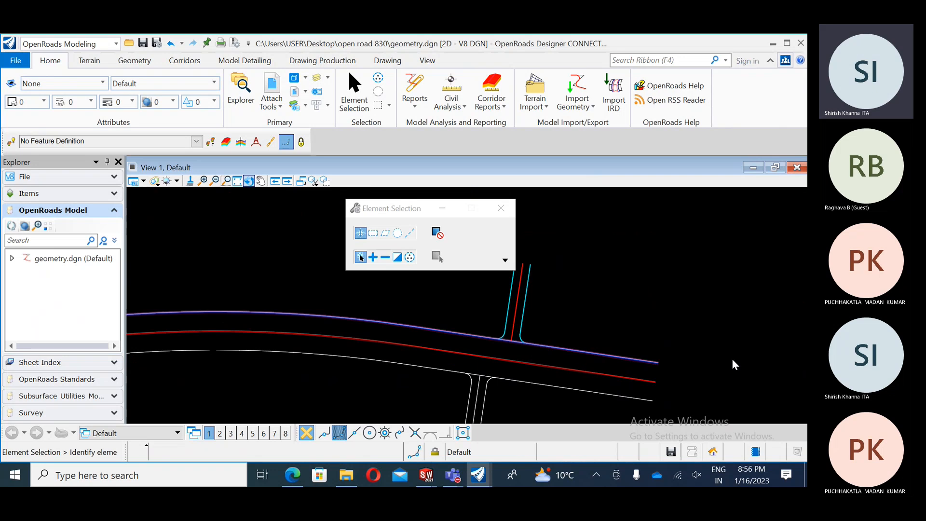
pyautogui.moveTo(659, 362); pyautogui.dragTo(664, 321)
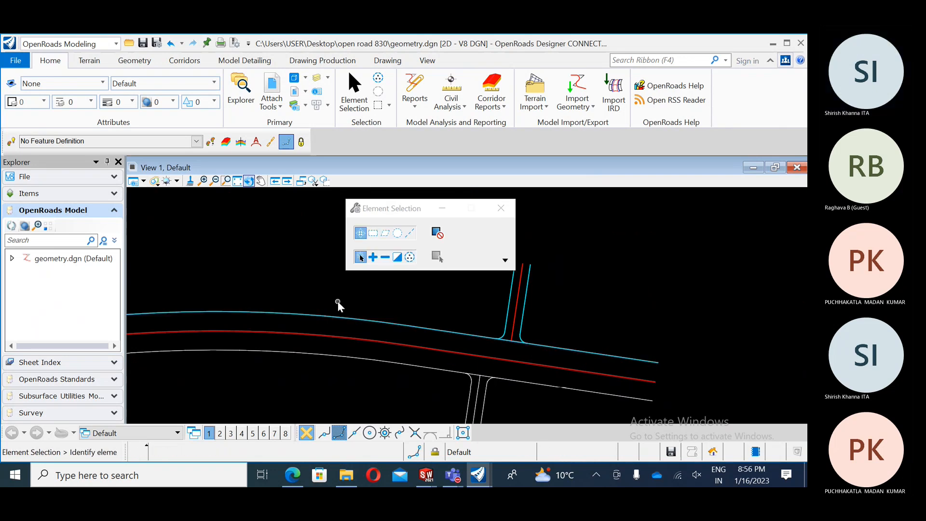
# Inspect the cyan taper line east of the main road and the red and cyan tee lines west of it by selecting each.
pyautogui.scroll(-2, 337, 301)
pyautogui.moveTo(309, 340); pyautogui.dragTo(356, 319, button='middle')
pyautogui.scroll(-2, 348, 328)
pyautogui.moveTo(579, 313); pyautogui.dragTo(459, 363, button='middle')
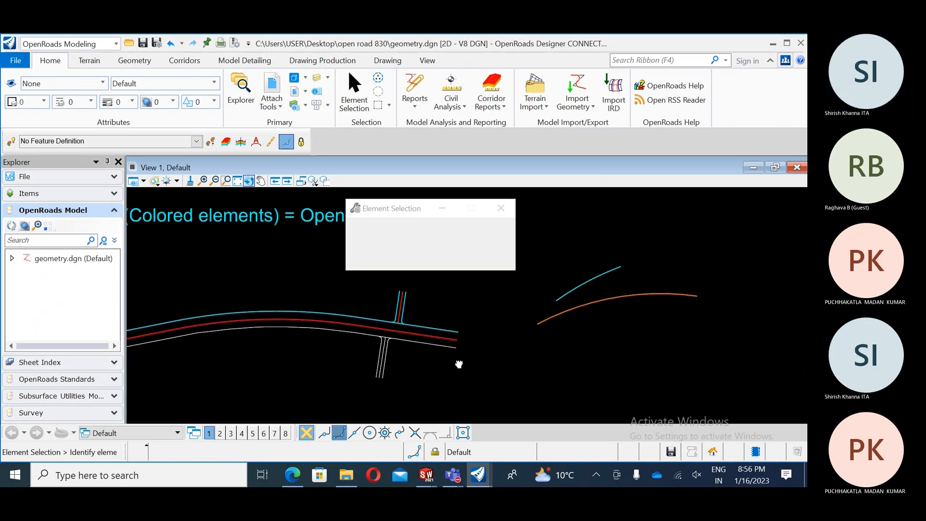
pyautogui.click(595, 279)
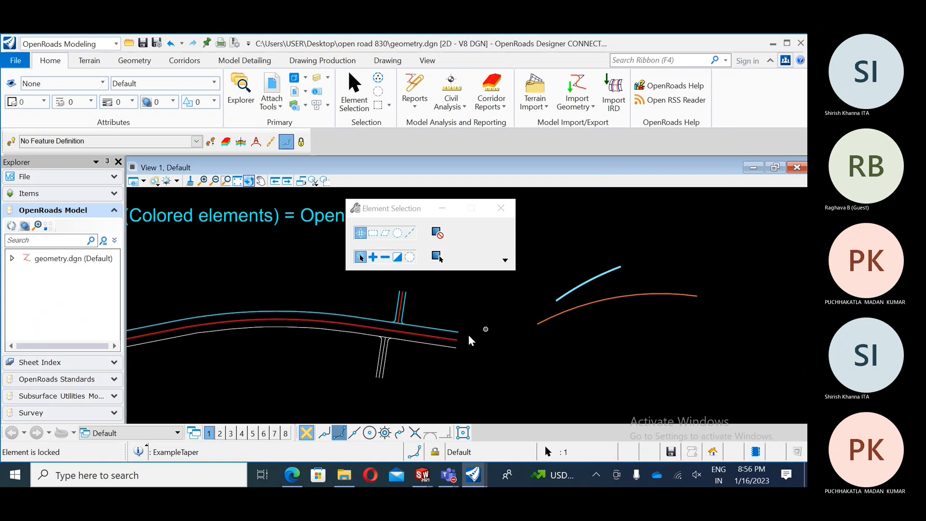
pyautogui.scroll(-3, 468, 335)
pyautogui.scroll(2, 357, 323)
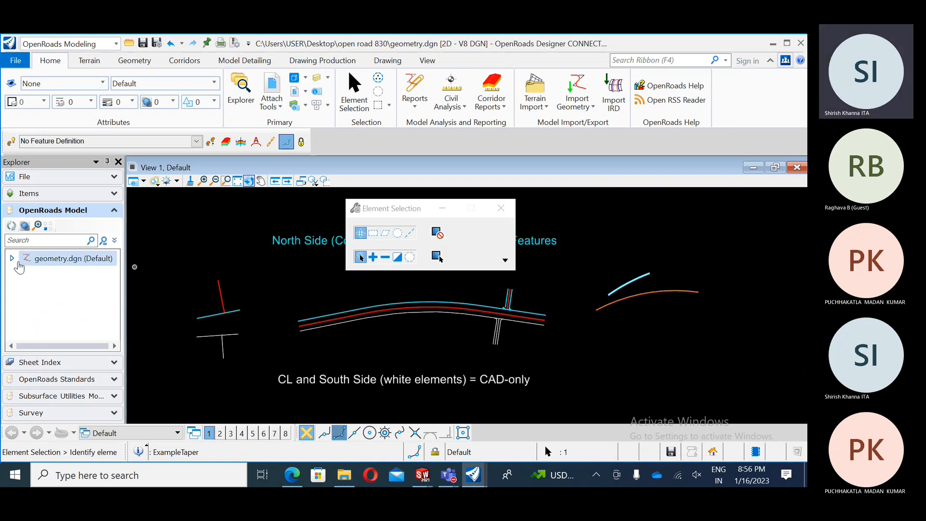
pyautogui.click(225, 314)
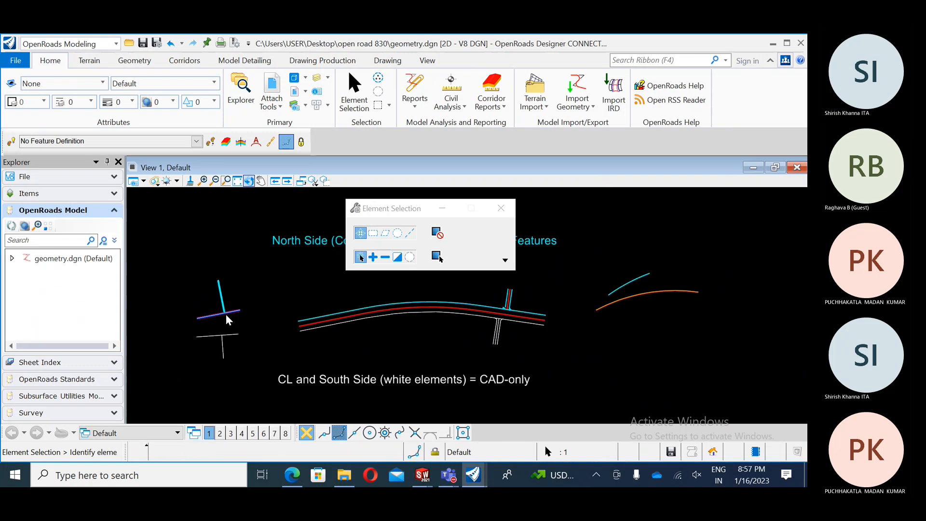
pyautogui.click(223, 304)
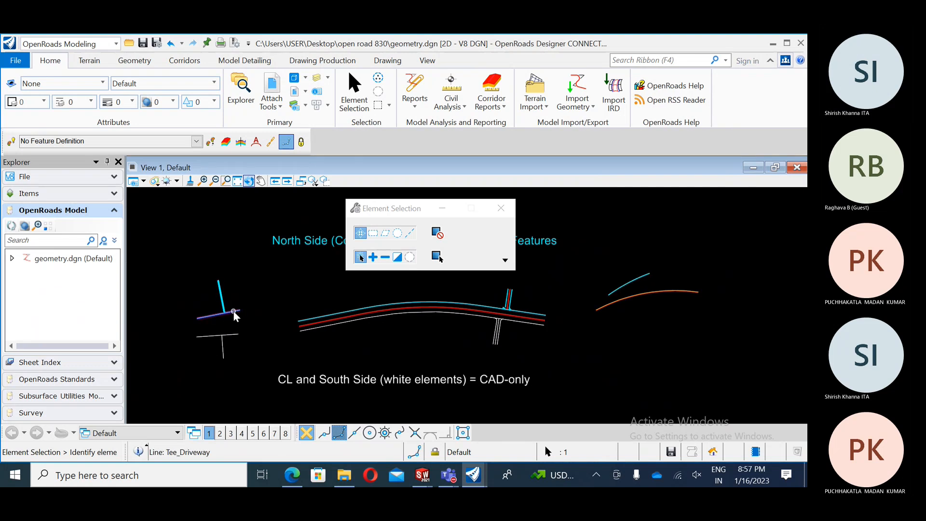
# Move the Element Selection window aside and select the main road's cyan north edge line to check its context tools and west end.
pyautogui.moveTo(398, 212); pyautogui.dragTo(507, 208)
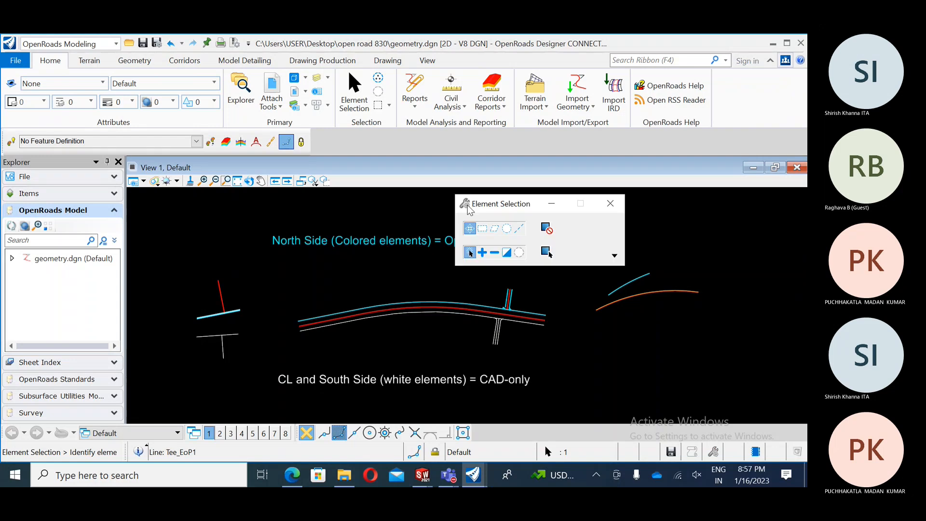
pyautogui.scroll(3, 331, 317)
pyautogui.click(327, 314)
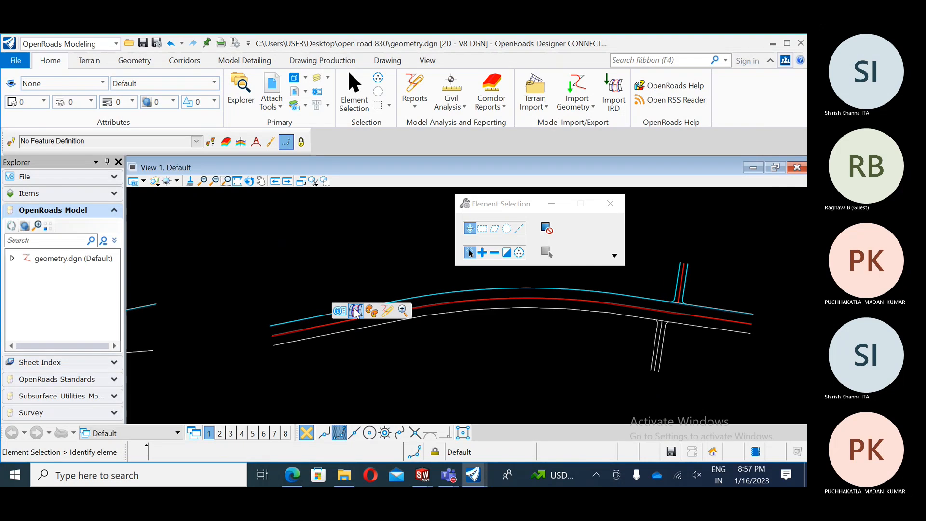
pyautogui.moveTo(271, 326); pyautogui.dragTo(271, 274)
pyautogui.moveTo(271, 325)
pyautogui.mouseDown()
pyautogui.moveTo(263, 263)
pyautogui.moveTo(264, 334)
pyautogui.mouseUp()
pyautogui.click(322, 60)
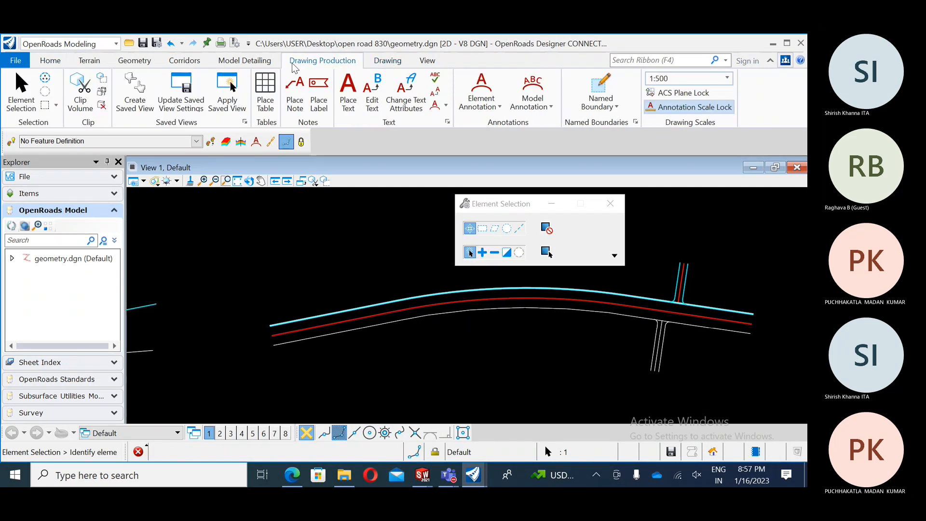
pyautogui.click(214, 65)
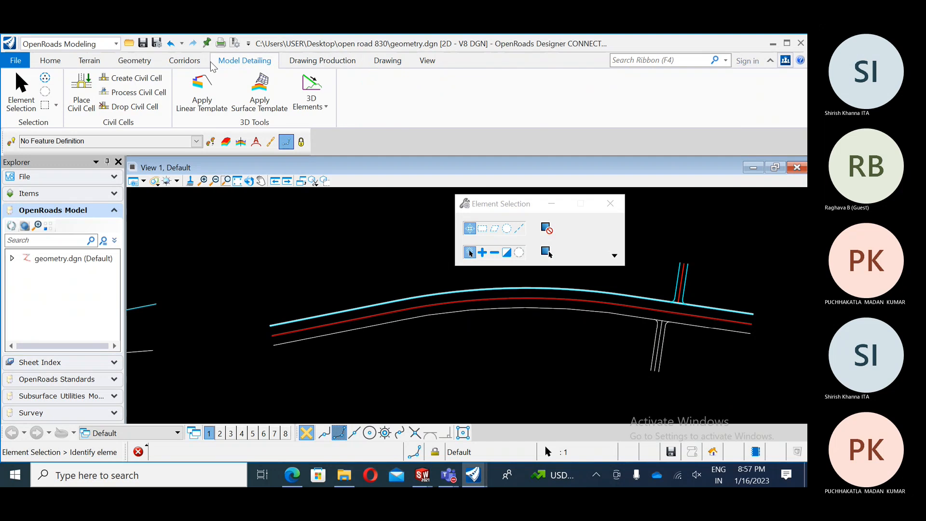
pyautogui.click(135, 61)
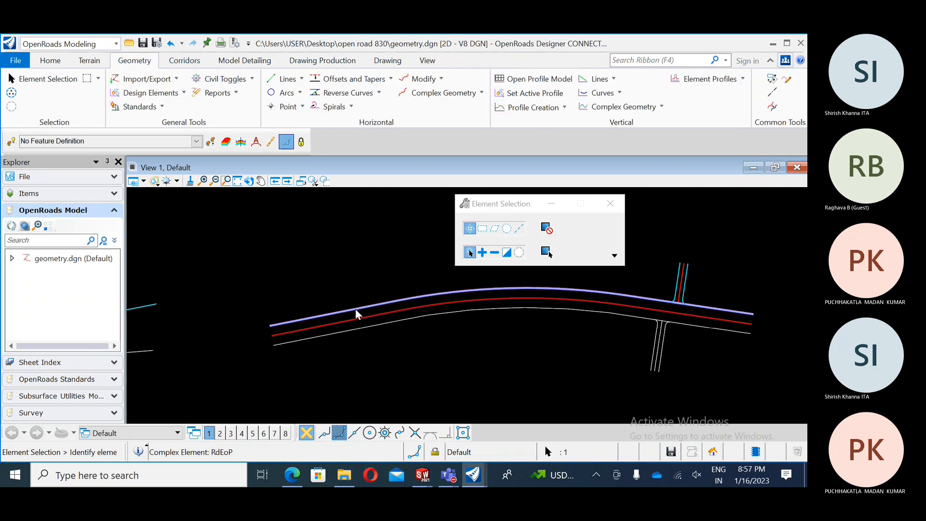
pyautogui.scroll(-2, 343, 343)
pyautogui.scroll(1, 603, 353)
pyautogui.moveTo(610, 303); pyautogui.dragTo(623, 279)
pyautogui.scroll(1, 589, 306)
pyautogui.scroll(-1, 476, 348)
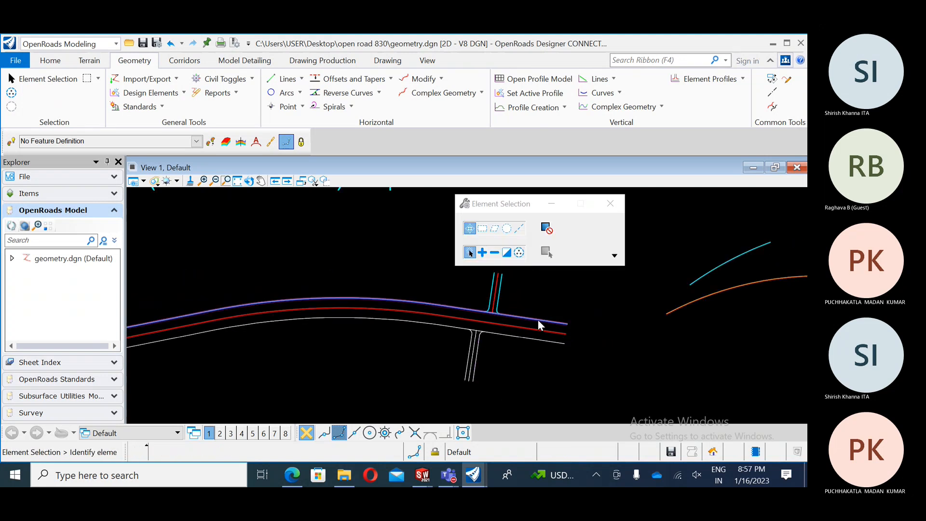
pyautogui.moveTo(537, 320)
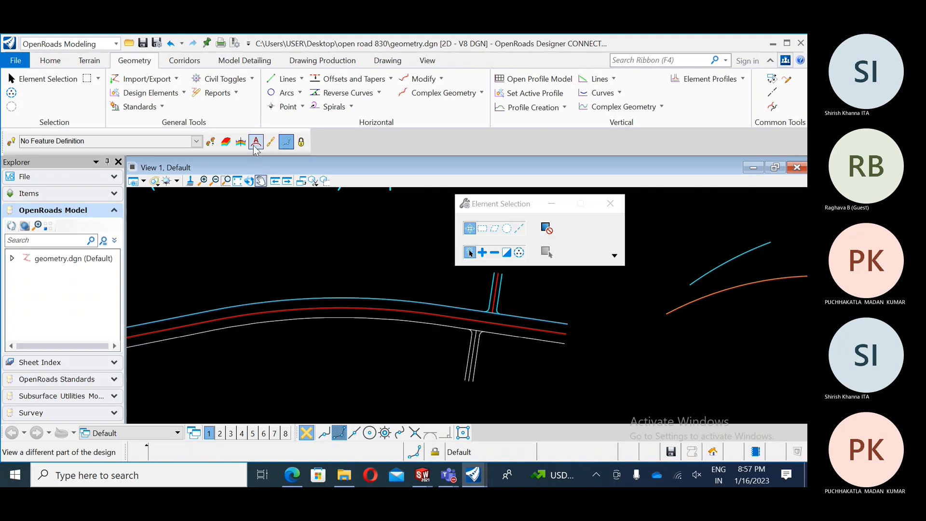
pyautogui.scroll(-2, 358, 269)
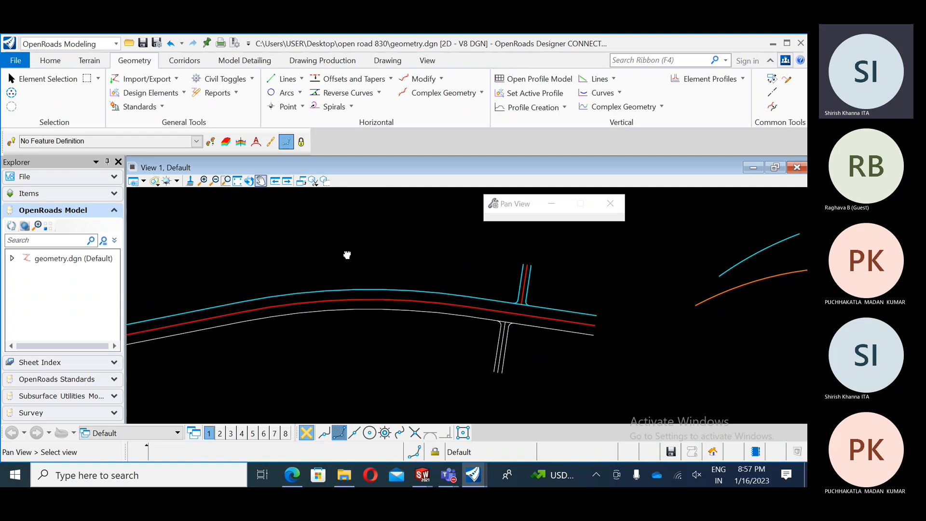
# Select the cyan north edge line midway along the curve to review its context tools, and clear the selection.
pyautogui.click(381, 287)
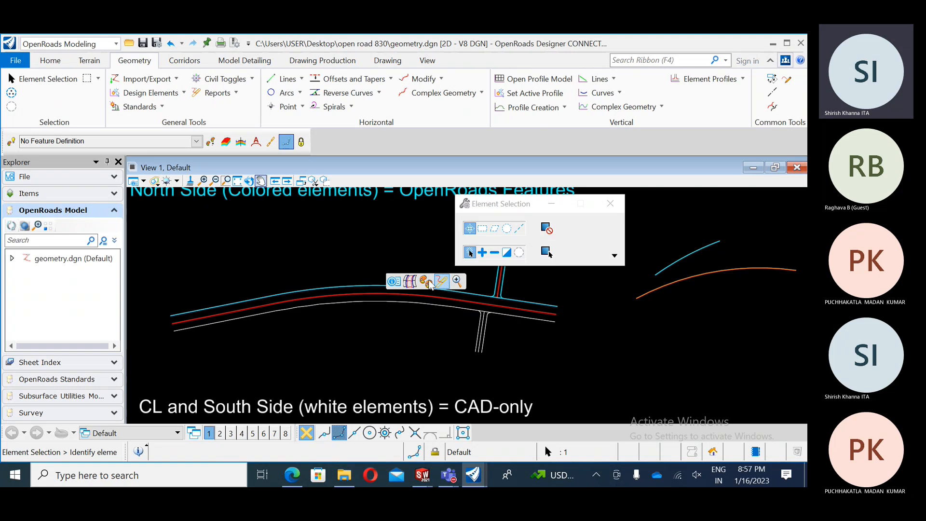
pyautogui.click(234, 267)
pyautogui.scroll(-2, 247, 277)
pyautogui.moveTo(342, 298); pyautogui.dragTo(355, 329, button='middle')
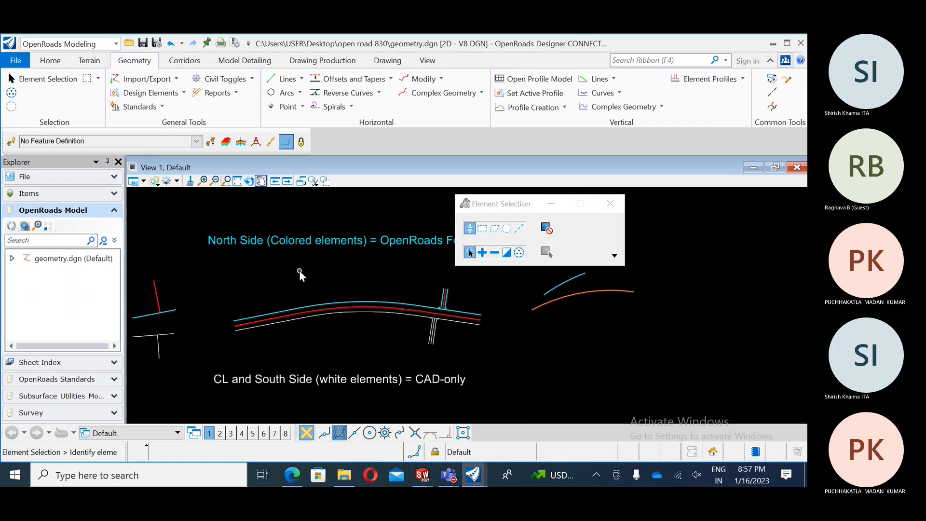
# Review the list of models in geometry.dgn, highlighting the Default master model, and close the list.
pyautogui.click(50, 61)
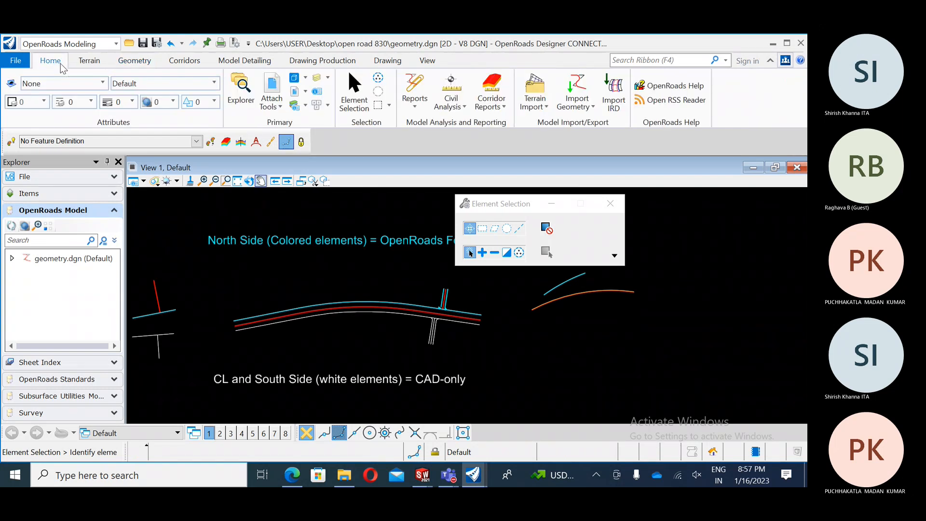
pyautogui.click(296, 82)
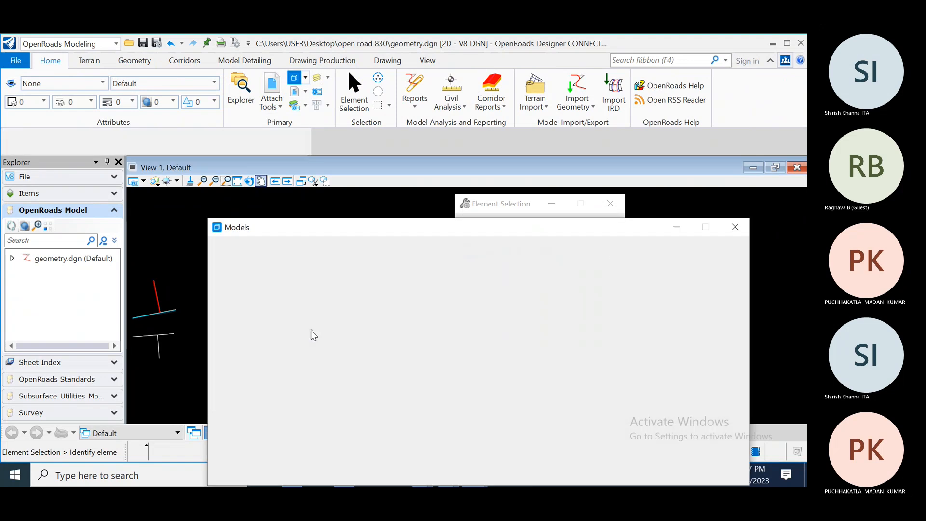
pyautogui.click(320, 277)
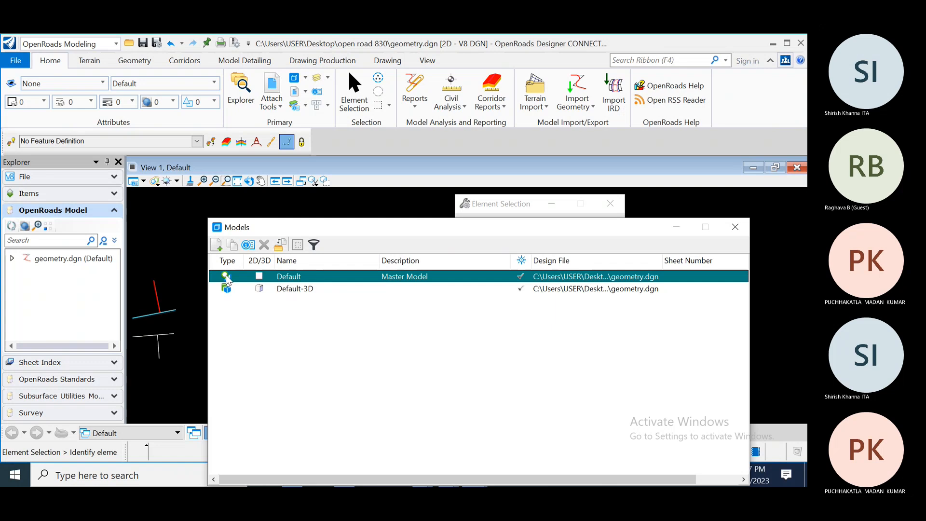
pyautogui.click(735, 227)
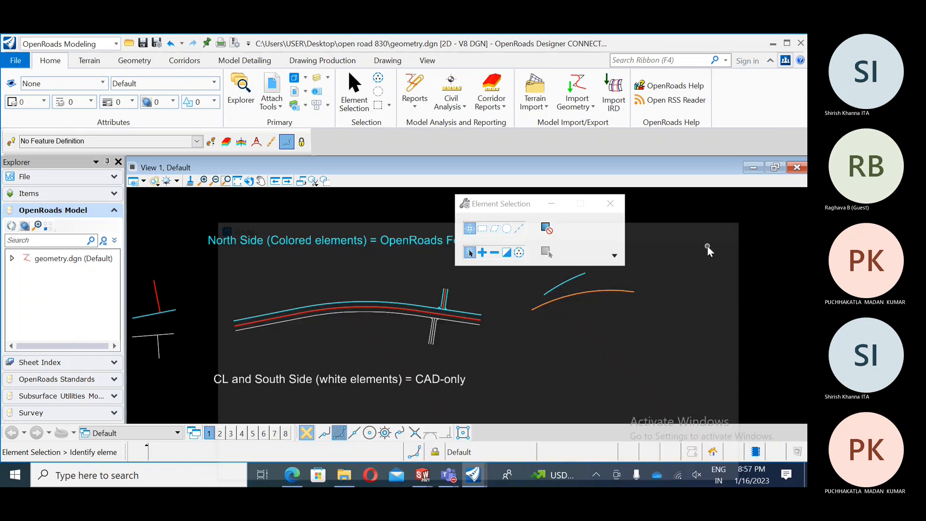
# Select the main road's cyan north edge line and activate the Midpoint snap in addition to Keypoint.
pyautogui.moveTo(296, 288); pyautogui.dragTo(312, 276, button='middle')
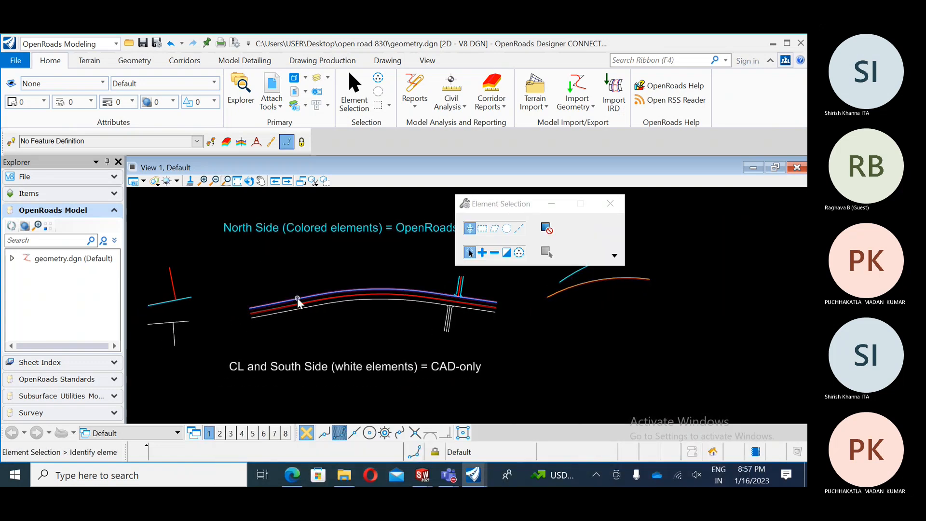
pyautogui.click(297, 298)
pyautogui.moveTo(297, 299)
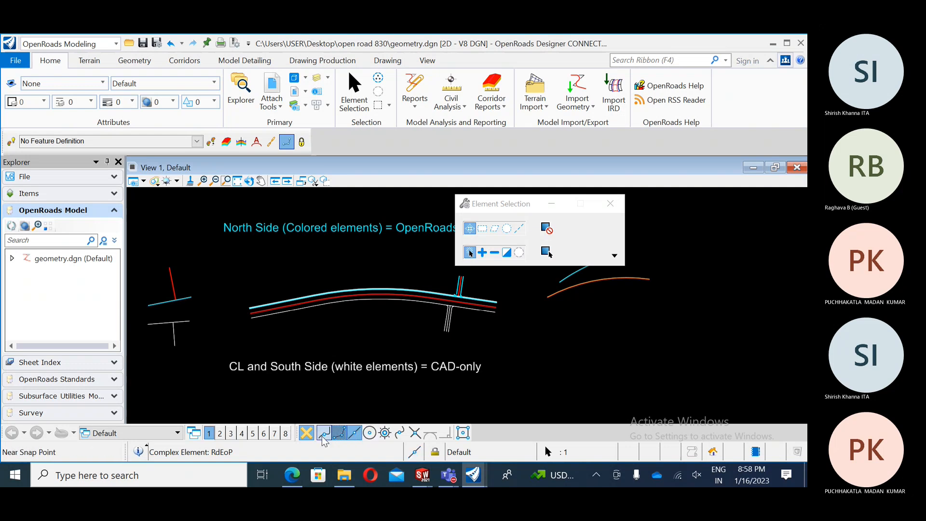
pyautogui.click(414, 434)
pyautogui.click(355, 435)
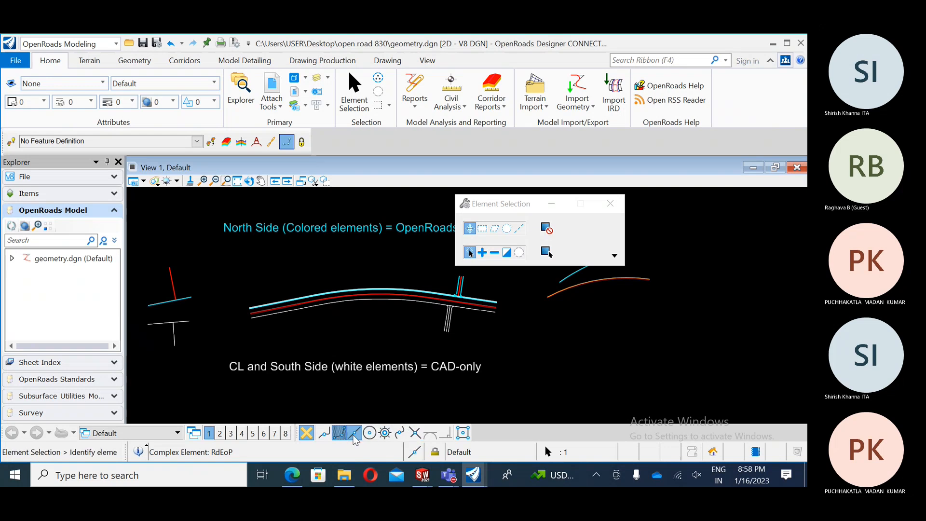
# Try to move the east end of the main road's cyan north edge line and check the Message Center.
pyautogui.click(375, 289)
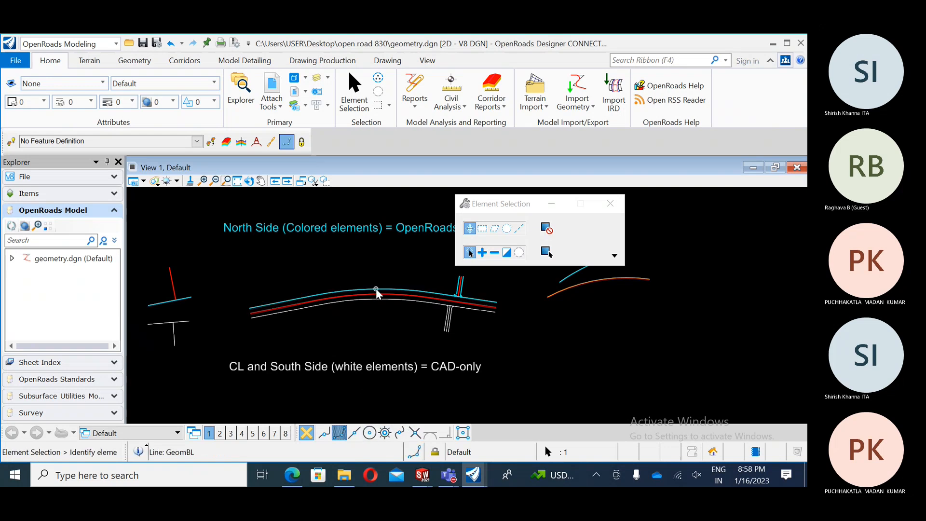
pyautogui.moveTo(498, 302)
pyautogui.mouseDown()
pyautogui.moveTo(506, 281)
pyautogui.moveTo(491, 311)
pyautogui.mouseUp()
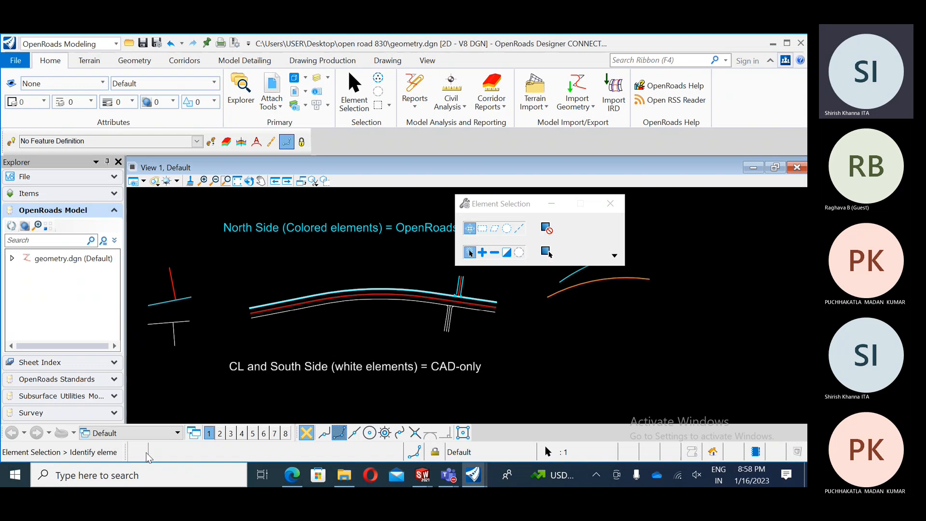
pyautogui.click(123, 453)
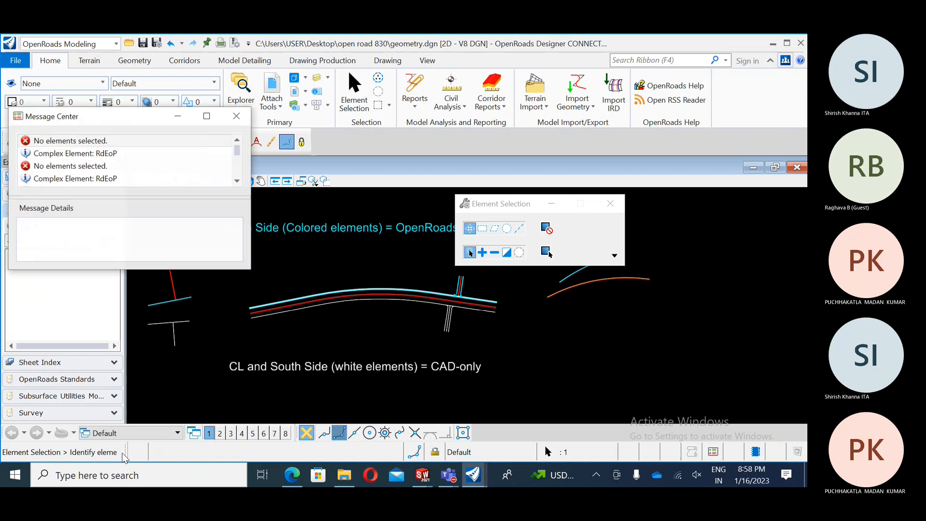
pyautogui.click(233, 114)
pyautogui.scroll(-3, 367, 375)
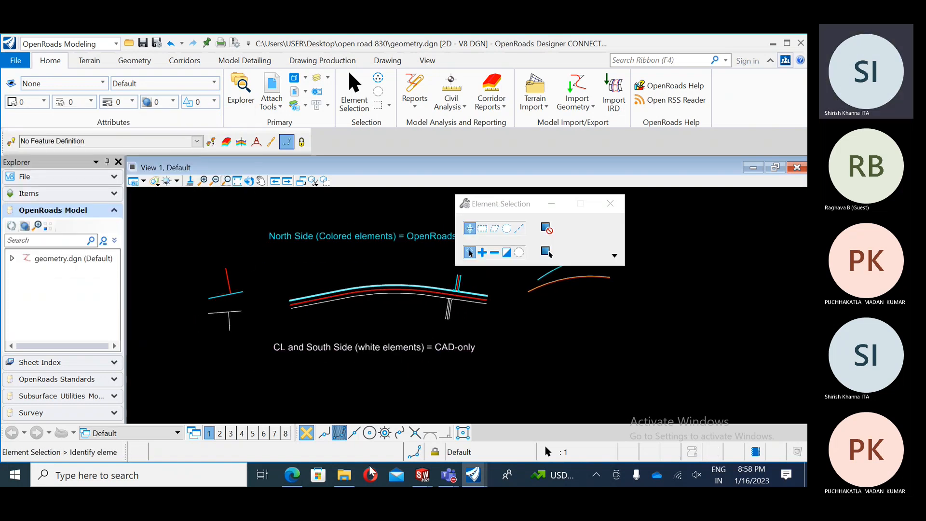
pyautogui.moveTo(360, 348); pyautogui.dragTo(320, 372, button='middle')
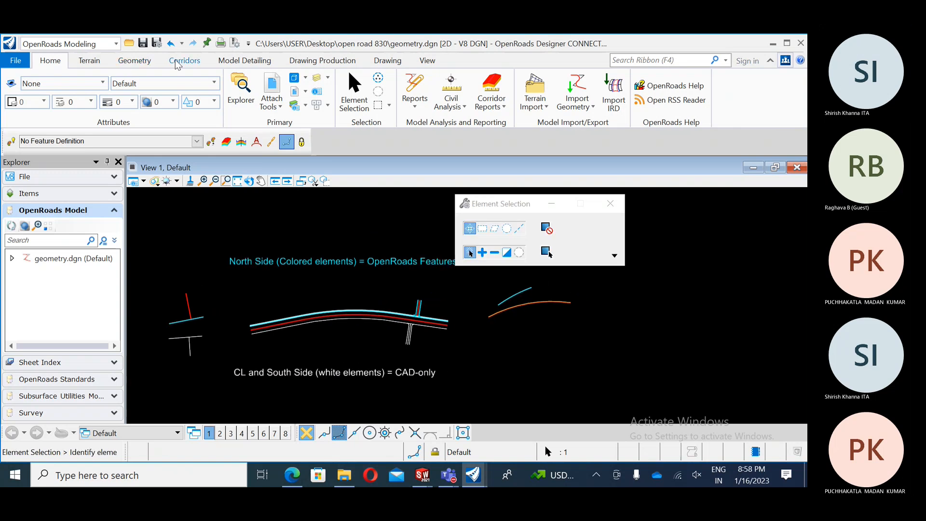
# Switch to the Beyond Centerline Geometry PDF in Edge and read from the Design Intent section into Exercise 1's setup instructions.
pyautogui.click(292, 473)
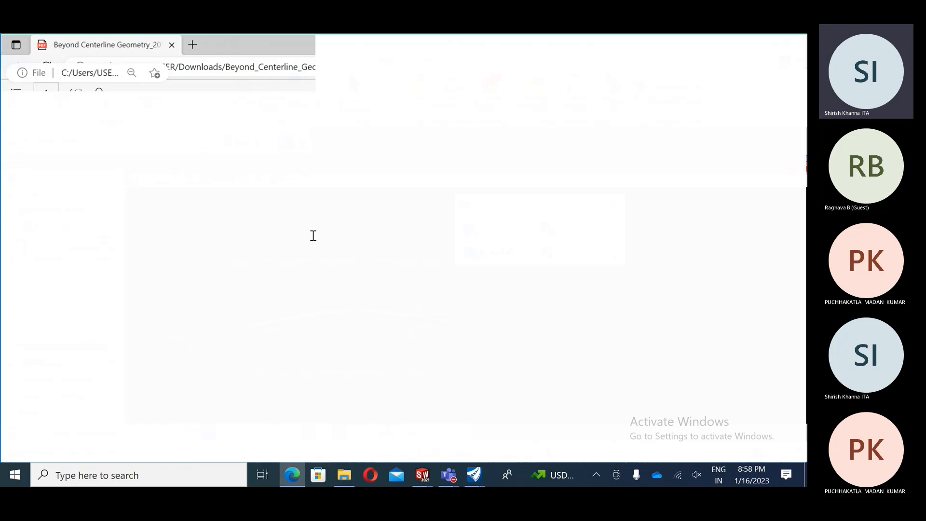
pyautogui.scroll(-10, 403, 282)
pyautogui.scroll(4, 414, 274)
pyautogui.scroll(6, 425, 316)
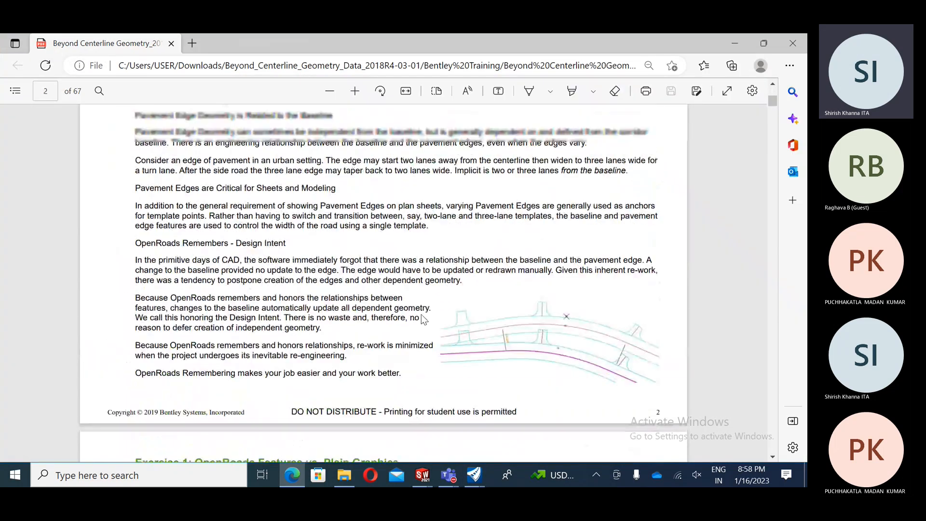
pyautogui.scroll(-6, 424, 313)
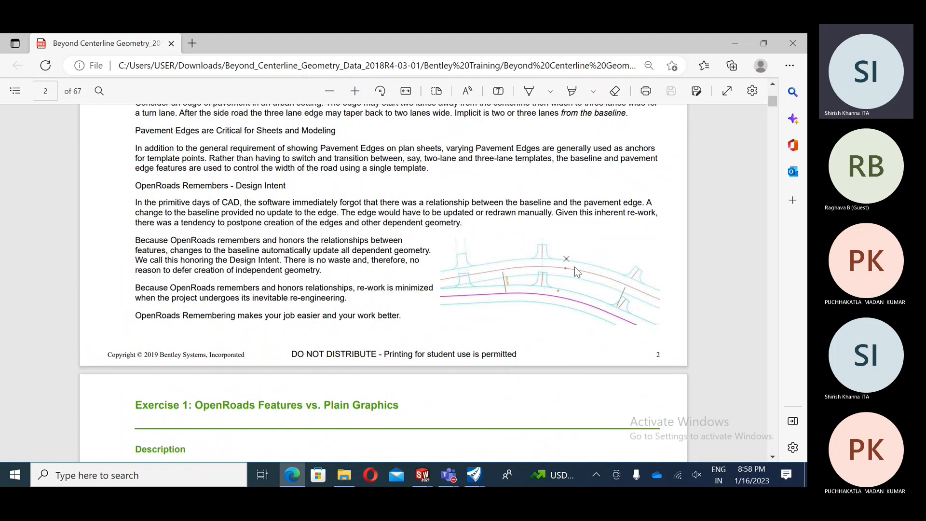
pyautogui.scroll(-2, 438, 327)
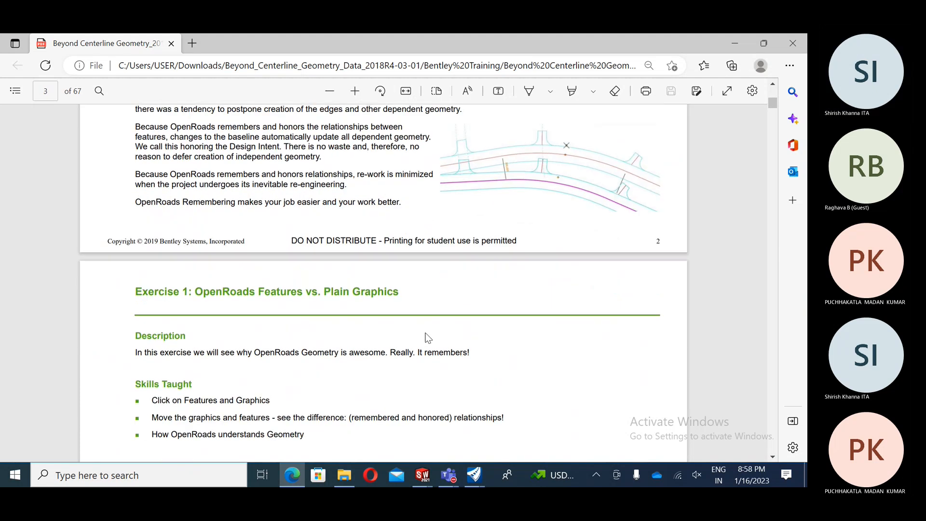
pyautogui.scroll(-2, 426, 334)
pyautogui.scroll(-20, 426, 337)
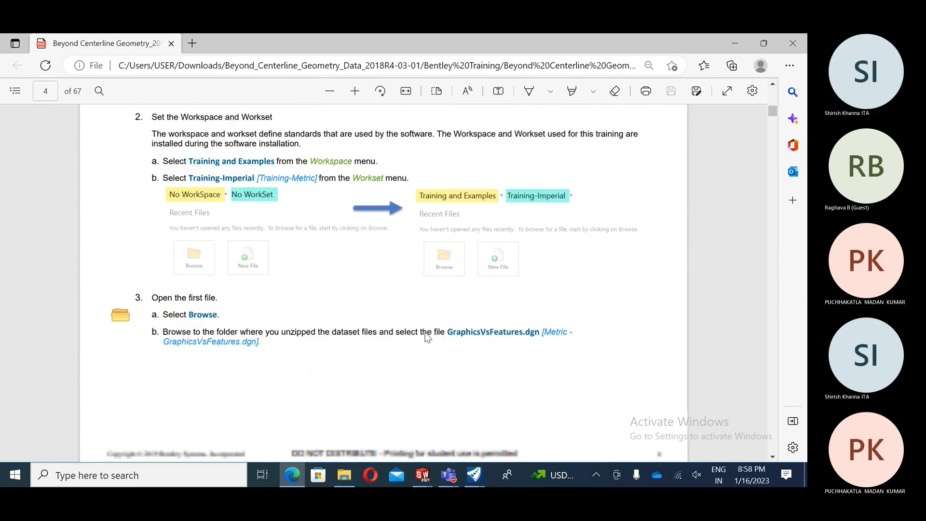
# Read Exercise 1's steps 1 to 7 on adjusting the tee intersections and moving the right endpoint of the road centerline.
pyautogui.scroll(3, 427, 336)
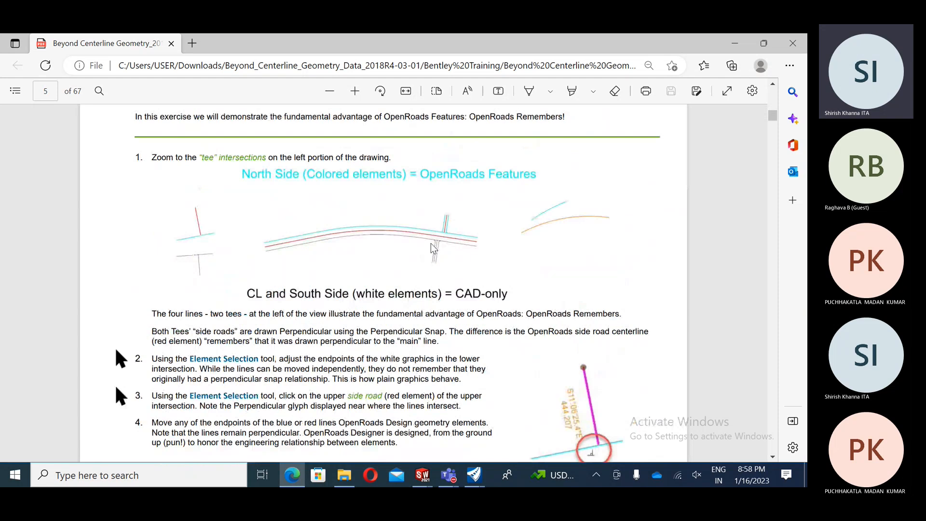
pyautogui.scroll(-1, 407, 267)
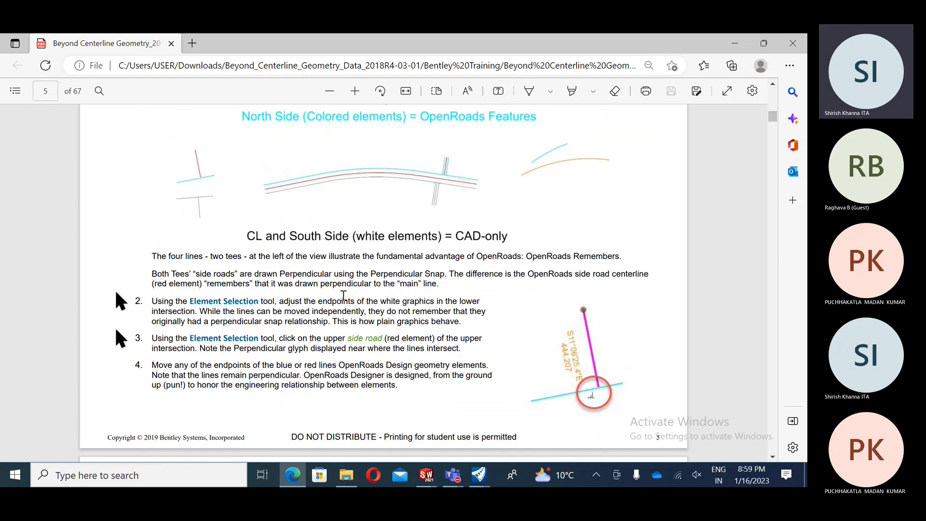
pyautogui.moveTo(189, 301); pyautogui.dragTo(259, 301)
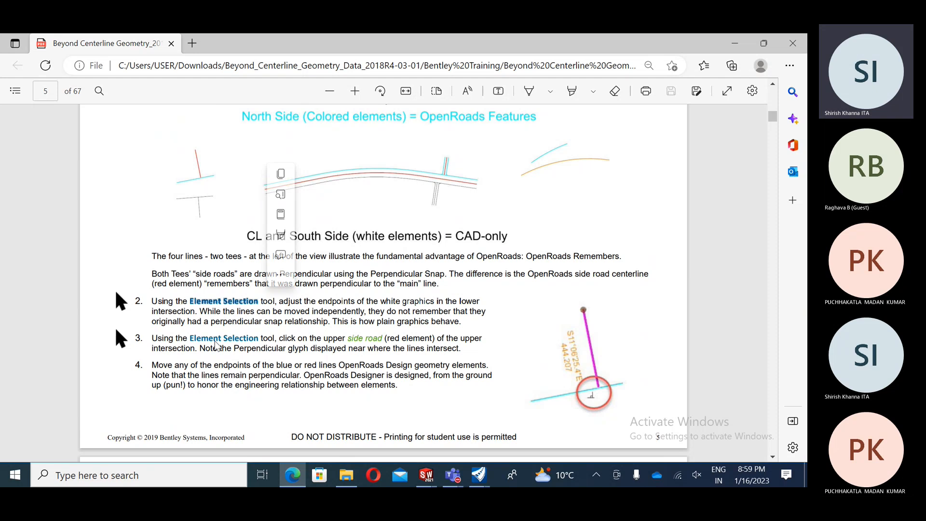
pyautogui.scroll(-6, 330, 347)
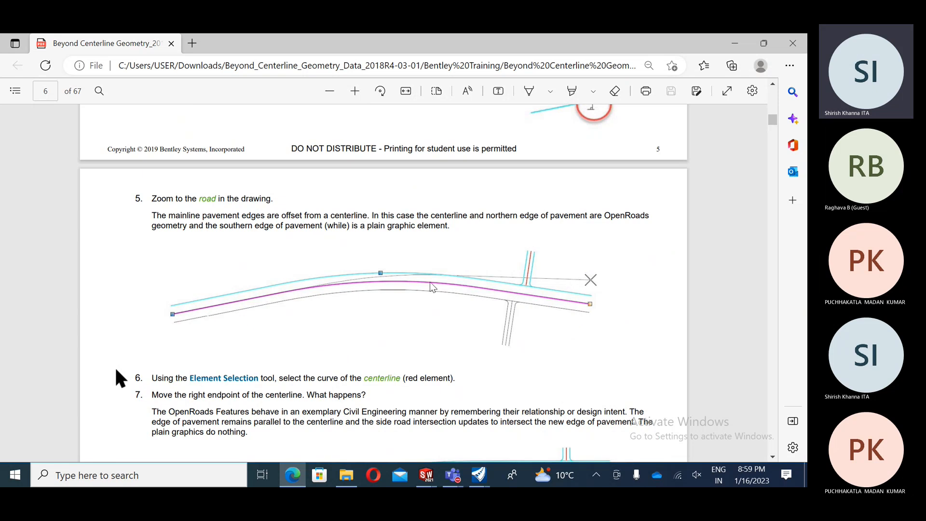
pyautogui.scroll(-1, 572, 285)
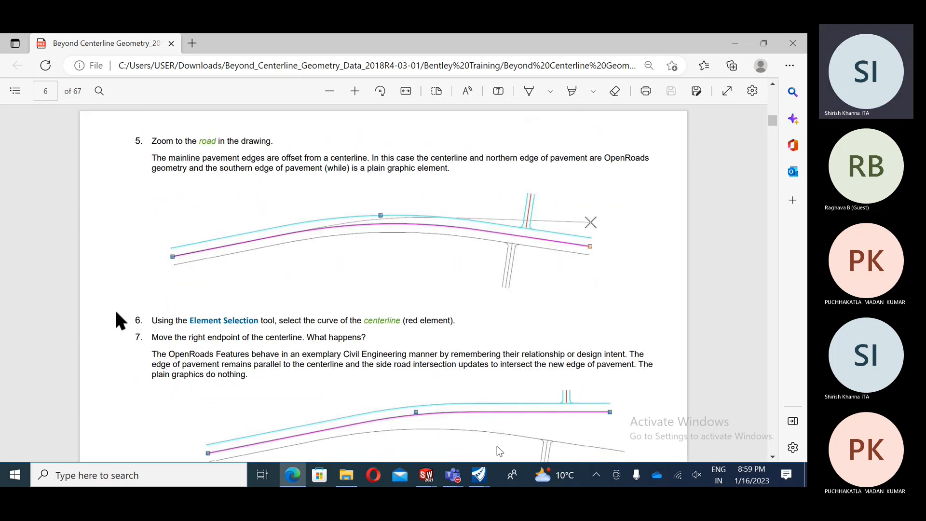
pyautogui.scroll(-2, 454, 343)
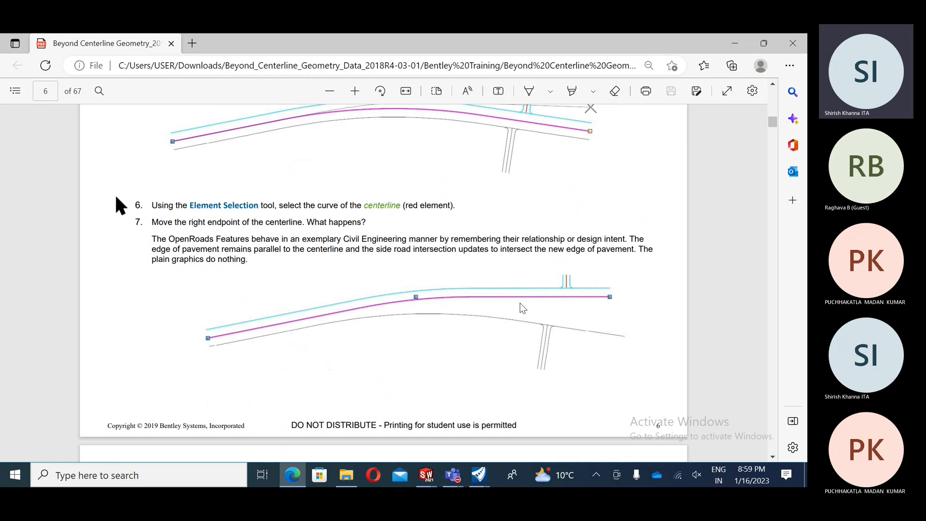
pyautogui.scroll(2, 492, 370)
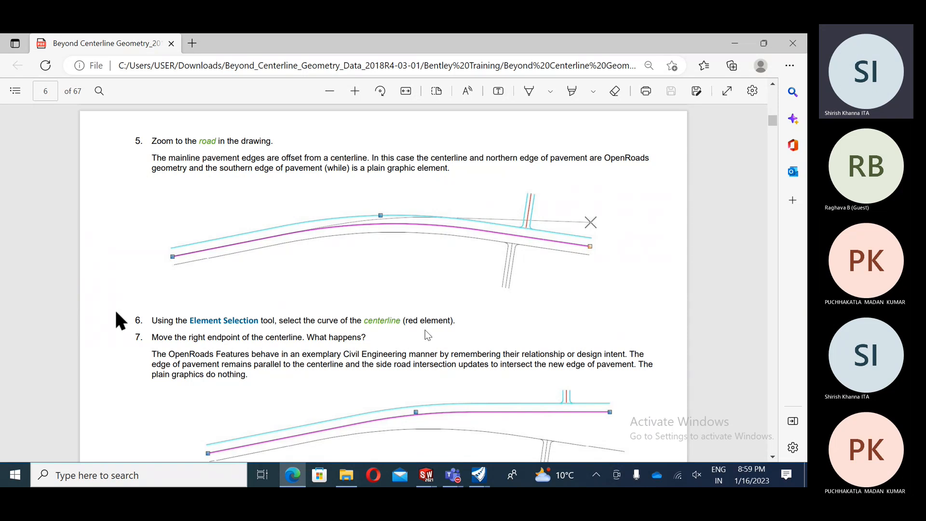
# Switch back to OpenRoads Designer, try to move the cyan north edge line's east end, and activate the Midpoint snap.
pyautogui.moveTo(478, 475)
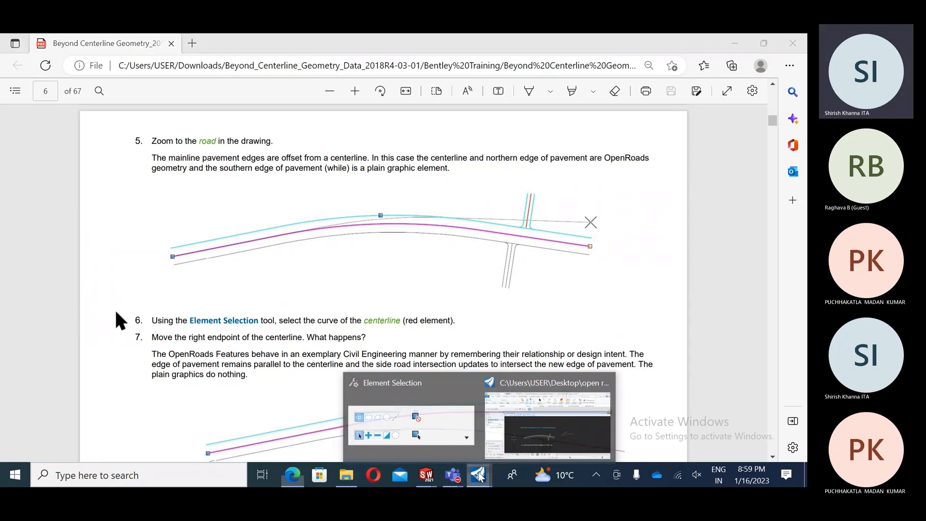
pyautogui.click(530, 425)
pyautogui.moveTo(359, 311)
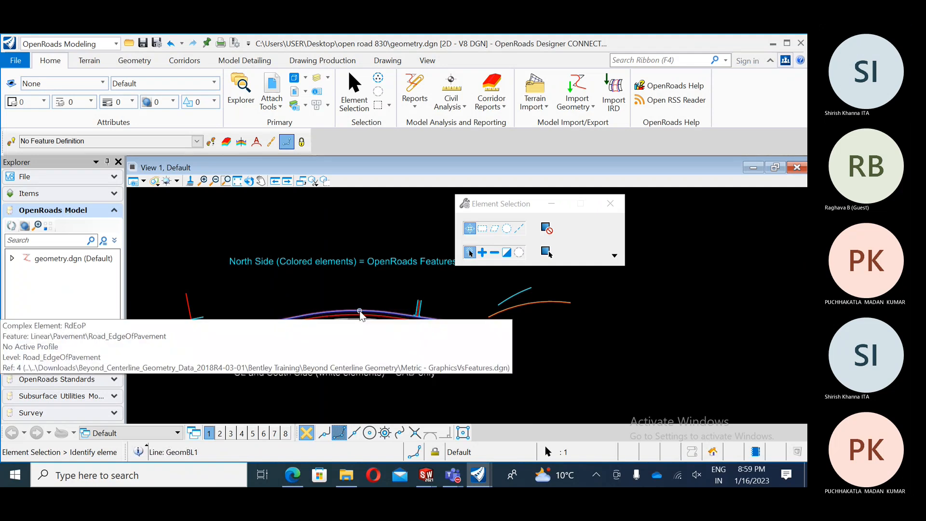
pyautogui.scroll(4, 447, 322)
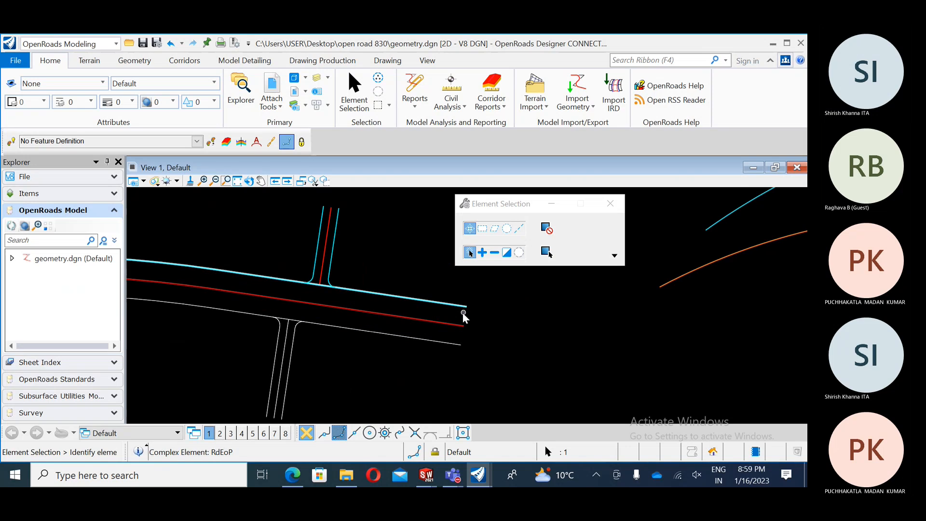
pyautogui.click(467, 306)
pyautogui.moveTo(468, 305)
pyautogui.mouseDown()
pyautogui.moveTo(473, 288)
pyautogui.moveTo(464, 305)
pyautogui.mouseUp()
pyautogui.click(474, 289)
pyautogui.click(464, 308)
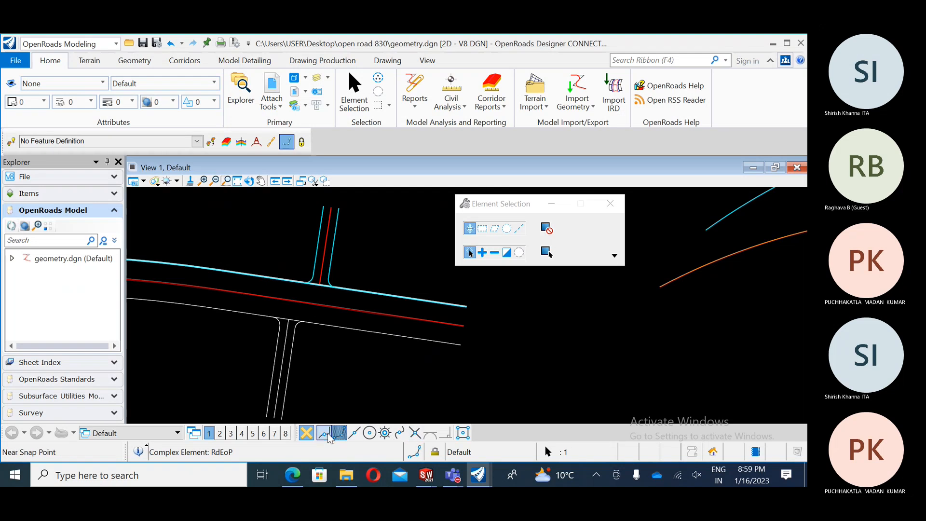
pyautogui.click(357, 435)
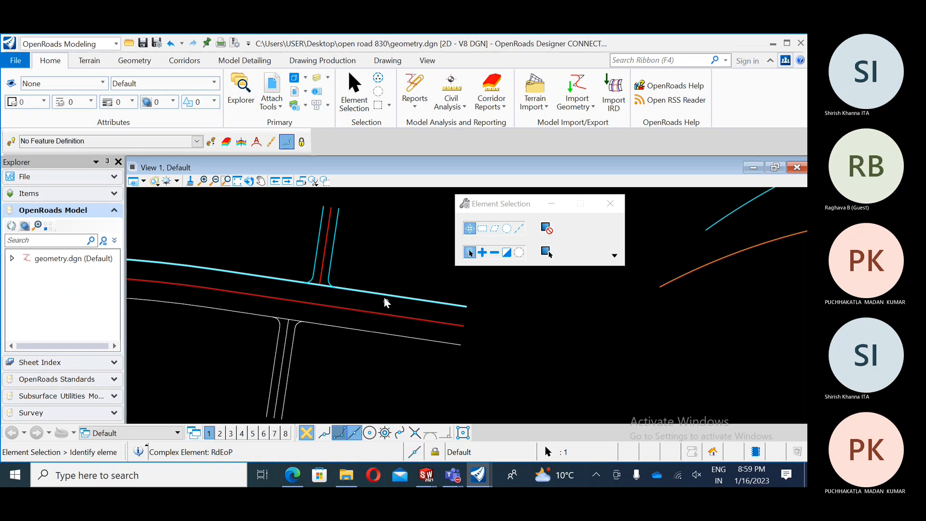
# Expand geometry.dgn in the OpenRoads Model tree and select the main road's cyan north edge line again.
pyautogui.scroll(-1, 443, 349)
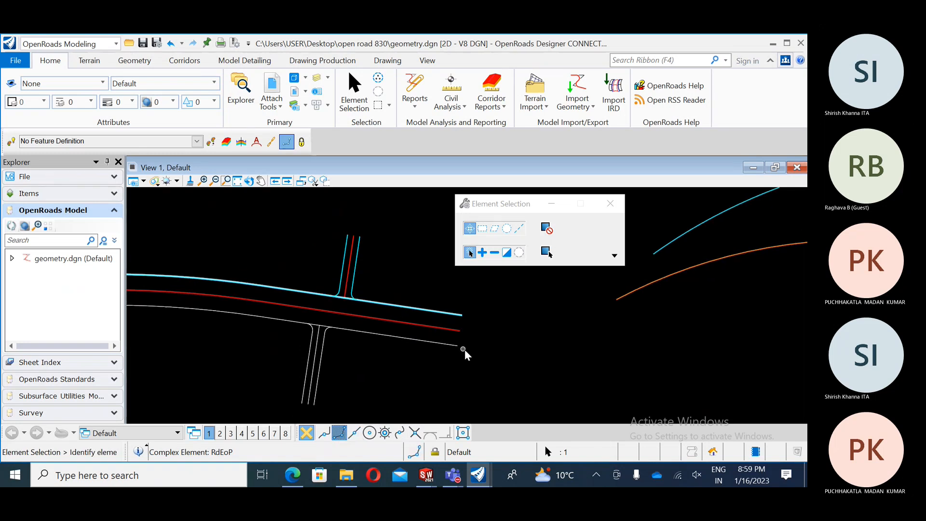
pyautogui.scroll(-2, 463, 349)
pyautogui.moveTo(349, 335); pyautogui.dragTo(438, 314, button='middle')
pyautogui.click(53, 259)
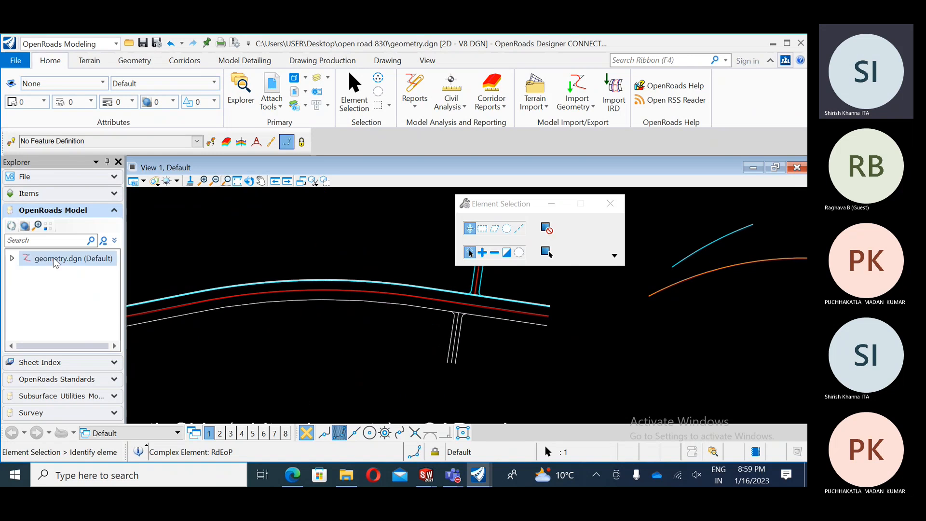
pyautogui.click(14, 260)
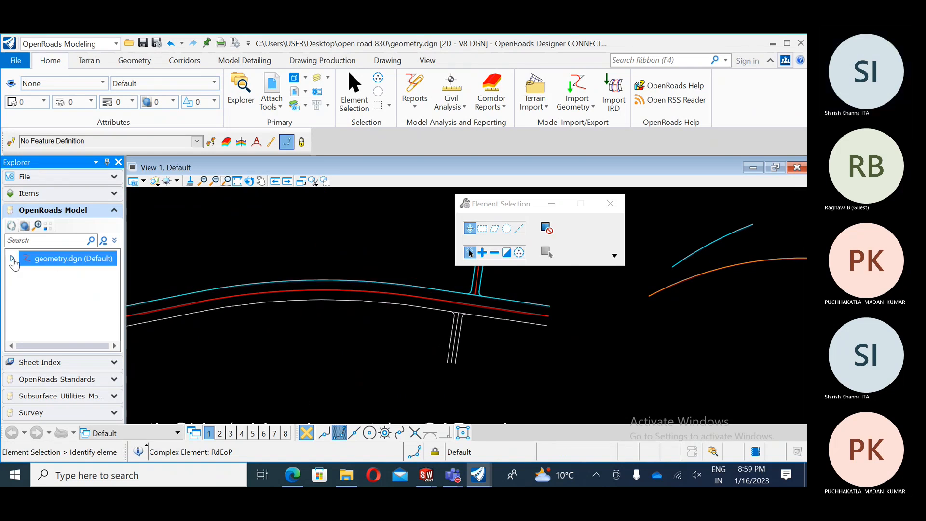
pyautogui.click(380, 288)
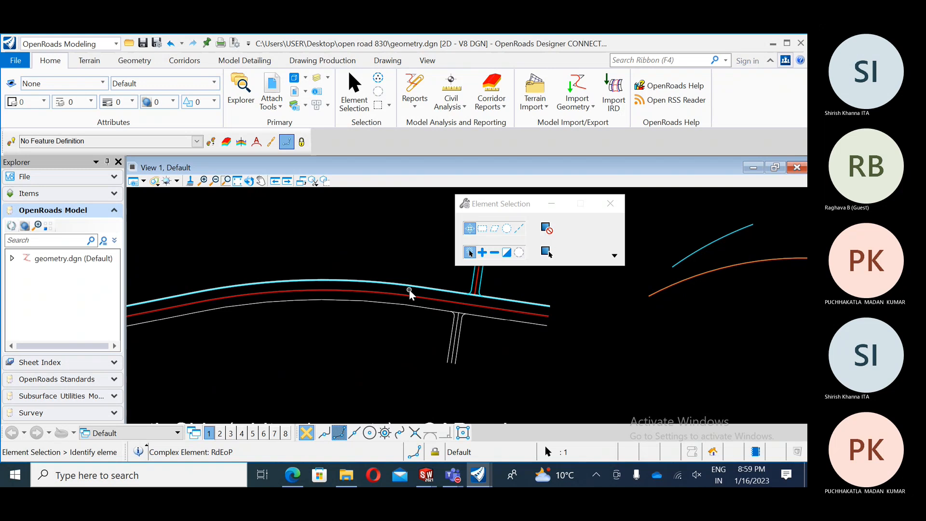
pyautogui.click(11, 259)
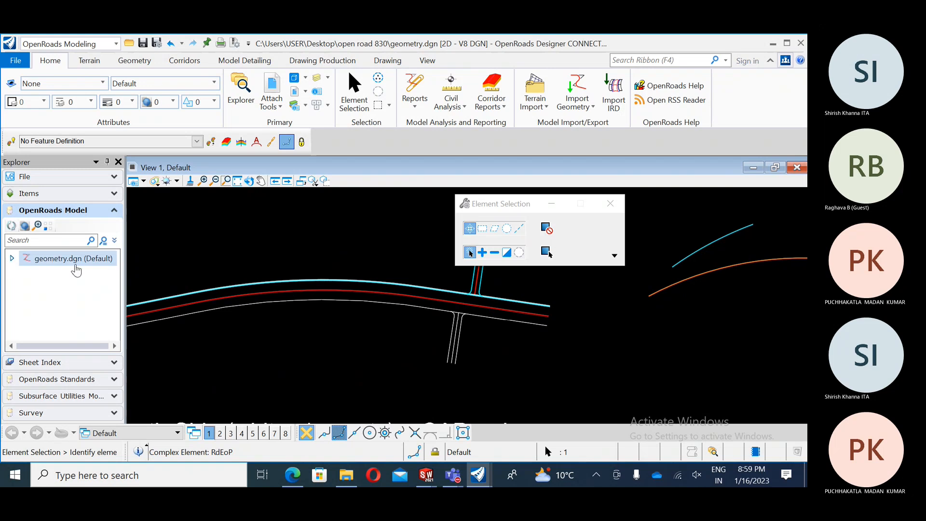
pyautogui.click(548, 306)
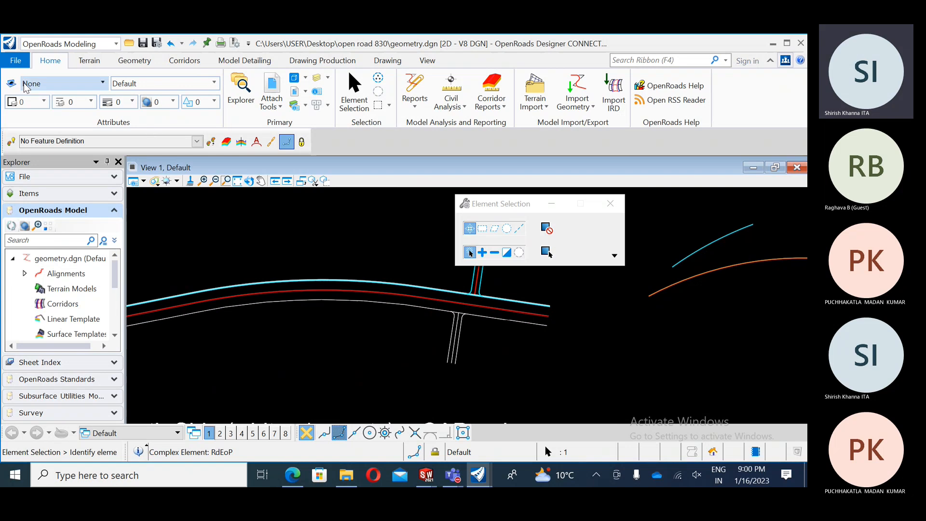
# Open Metric - GraphicsVsFeatures read-only from the Beyond Centerline Geometry training folder in Downloads.
pyautogui.click(13, 63)
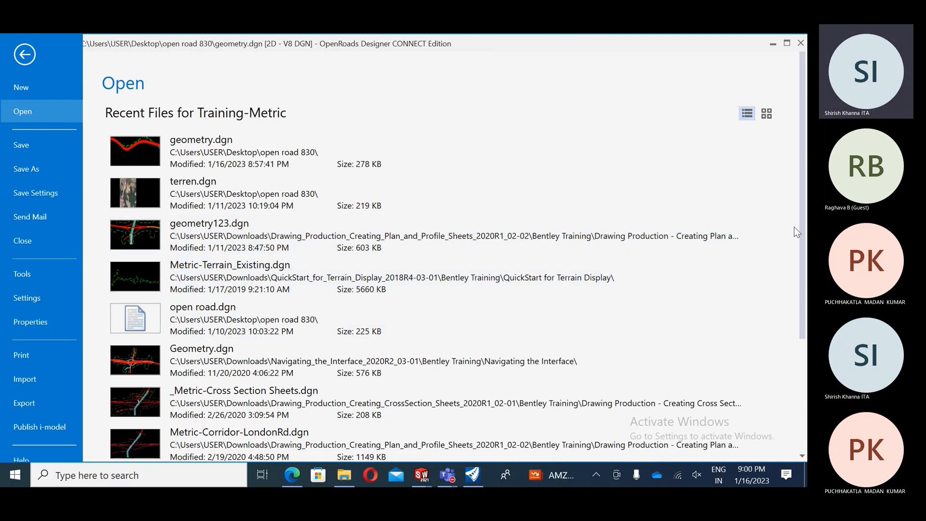
pyautogui.moveTo(800, 224); pyautogui.dragTo(796, 394)
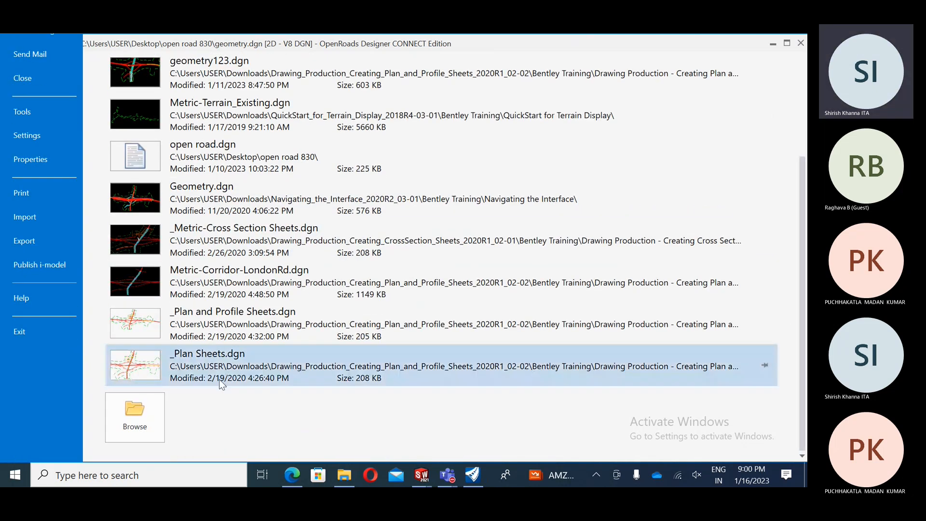
pyautogui.click(146, 422)
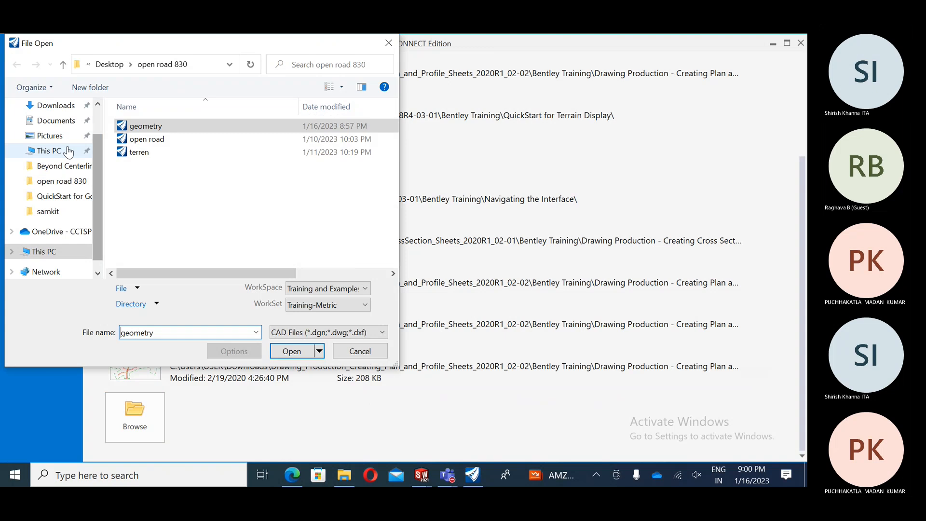
pyautogui.click(54, 106)
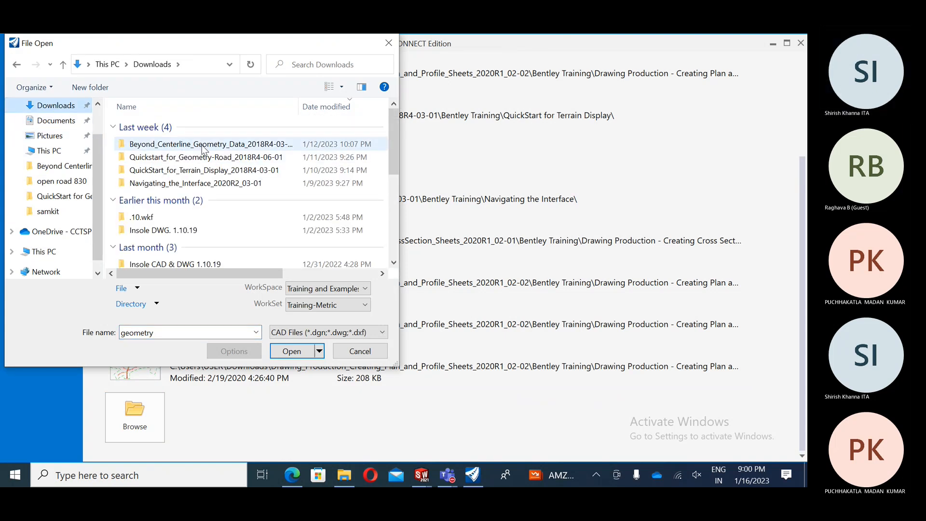
pyautogui.doubleClick(203, 147)
pyautogui.doubleClick(175, 125)
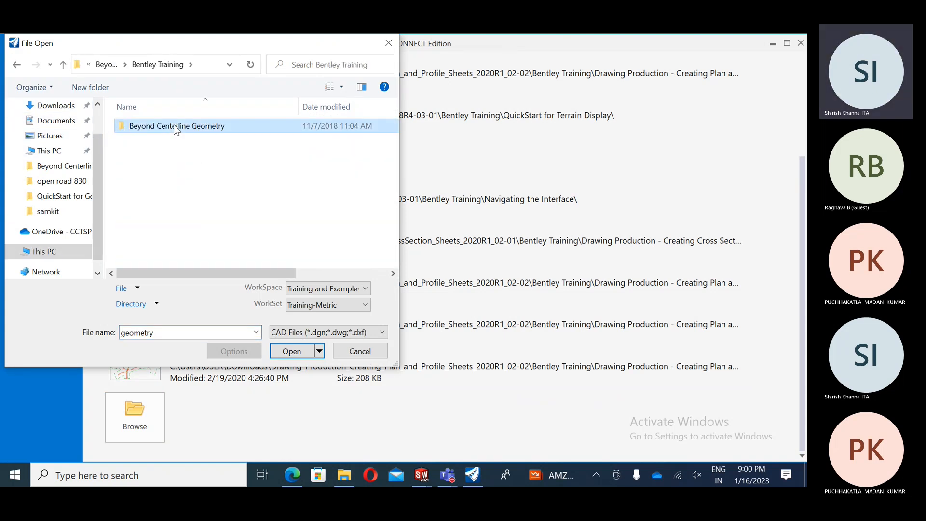
pyautogui.doubleClick(174, 126)
pyautogui.click(153, 178)
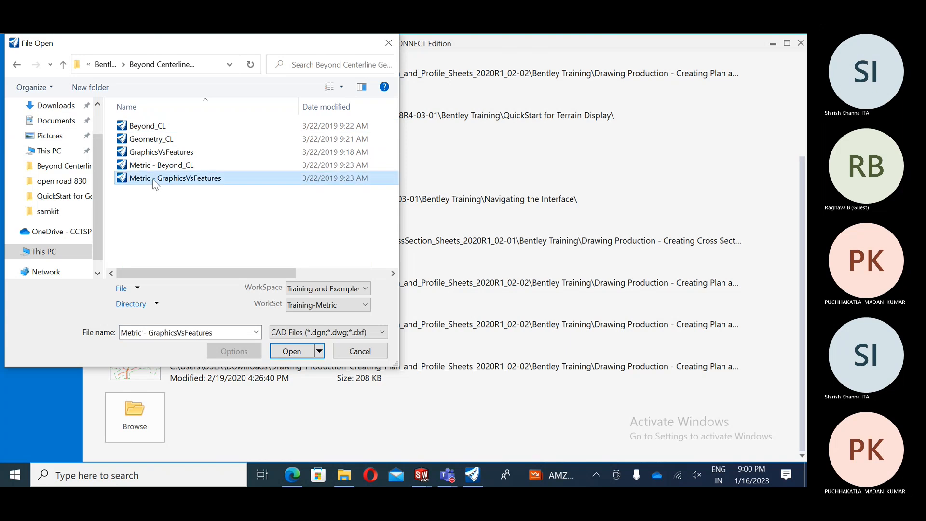
pyautogui.click(292, 352)
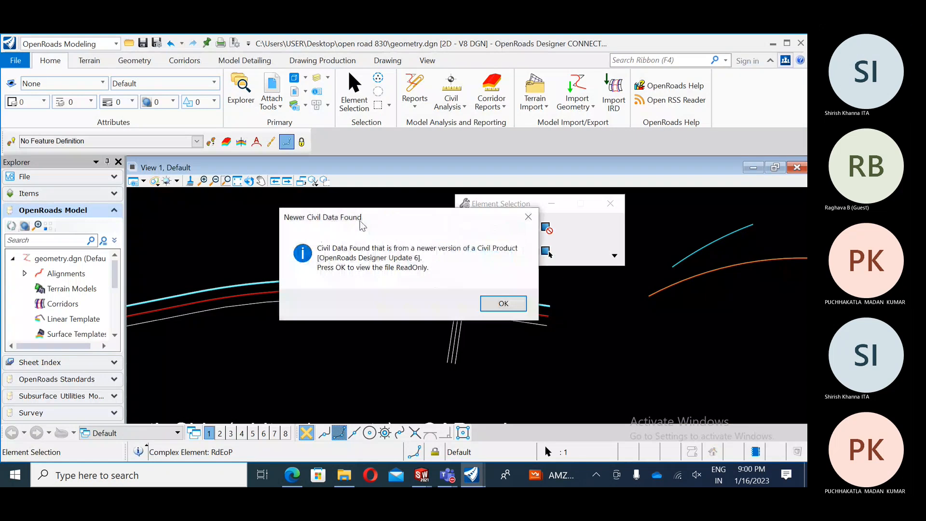
pyautogui.click(503, 303)
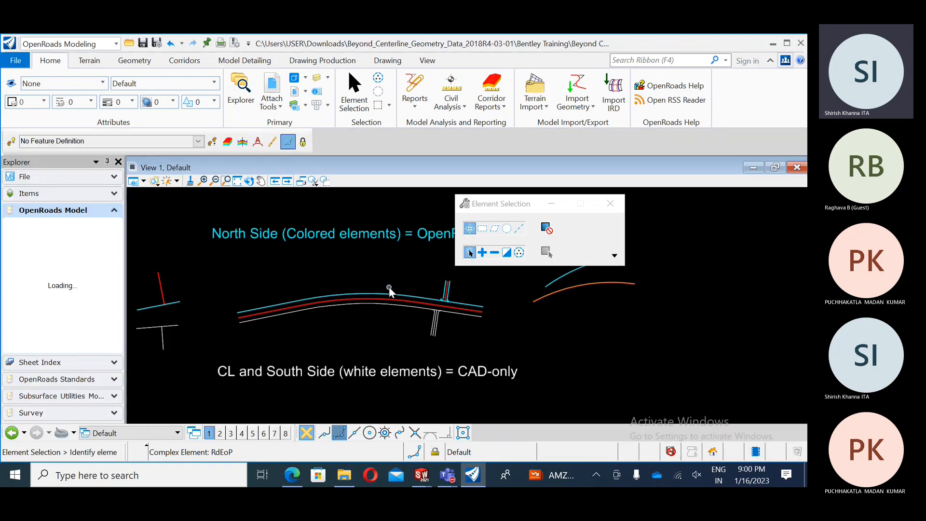
# Select the main road's cyan north edge line and move the Element Selection window clear of the linework.
pyautogui.click(422, 298)
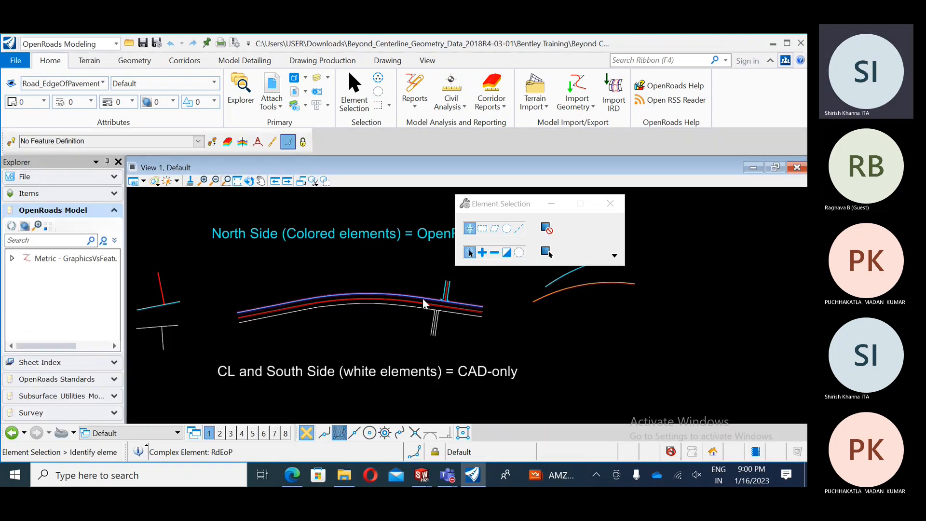
pyautogui.click(484, 304)
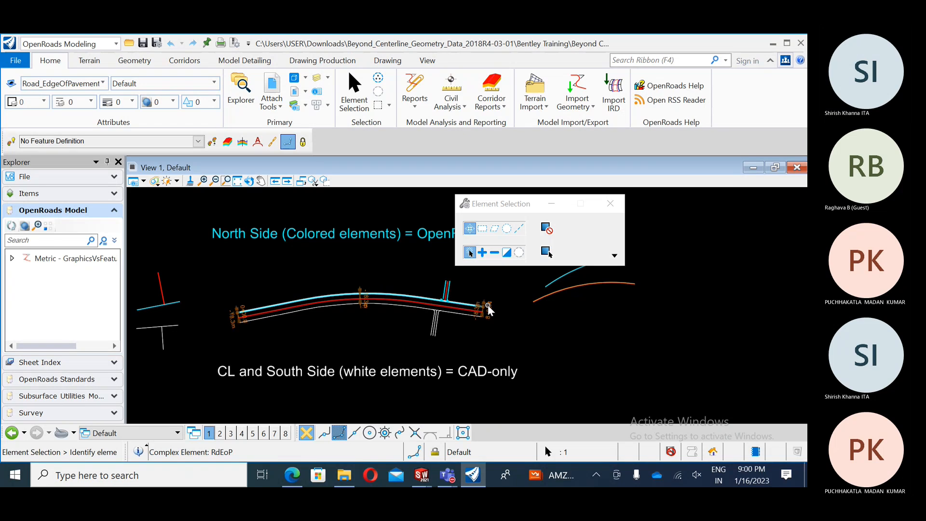
pyautogui.scroll(-1, 530, 407)
pyautogui.scroll(3, 434, 325)
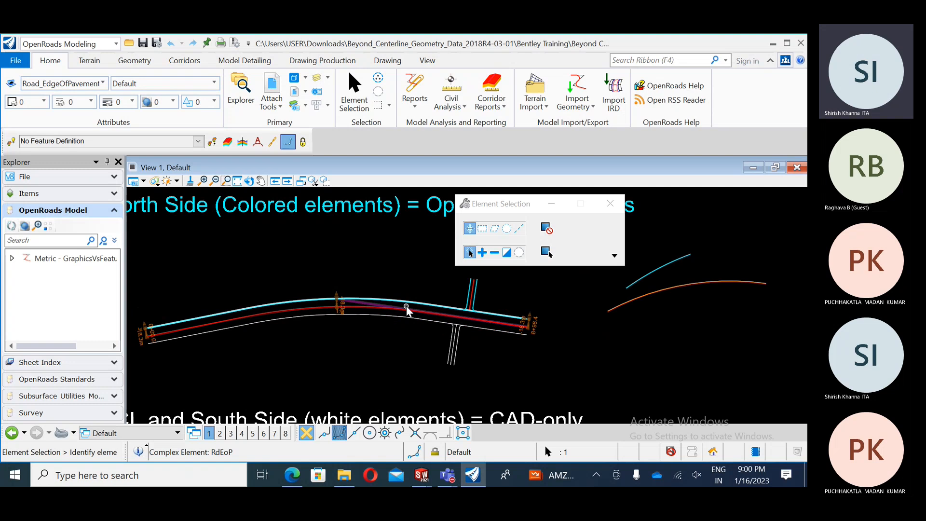
pyautogui.moveTo(473, 333); pyautogui.dragTo(454, 333, button='middle')
pyautogui.moveTo(508, 207); pyautogui.dragTo(638, 148)
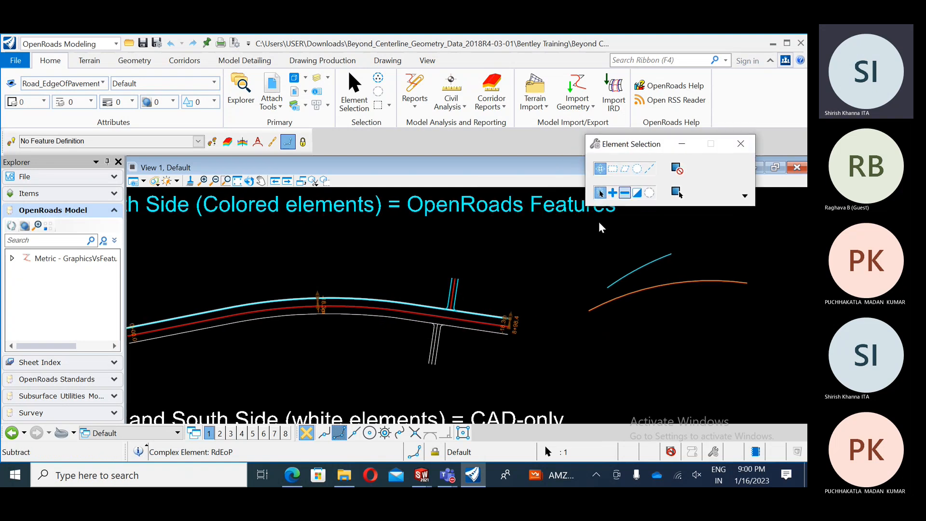
# Try to move the free lower end of the white south side road's centerline.
pyautogui.scroll(3, 416, 369)
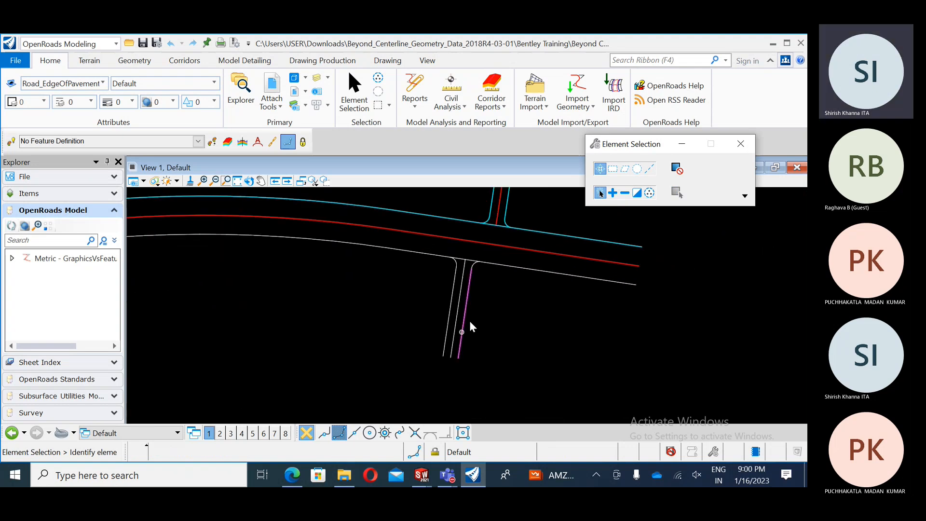
pyautogui.click(460, 300)
pyautogui.moveTo(452, 357); pyautogui.dragTo(368, 337)
pyautogui.press('Escape')
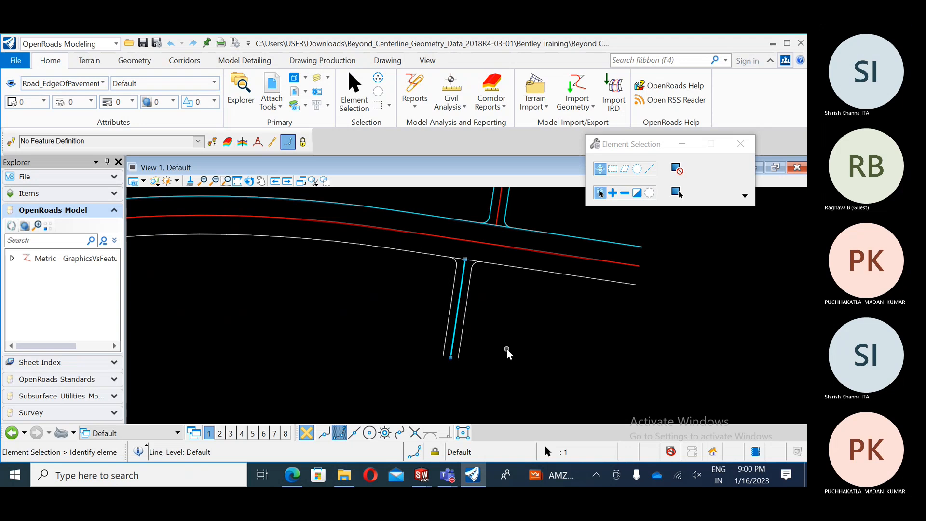
pyautogui.moveTo(451, 358); pyautogui.dragTo(505, 354)
pyautogui.press('Escape')
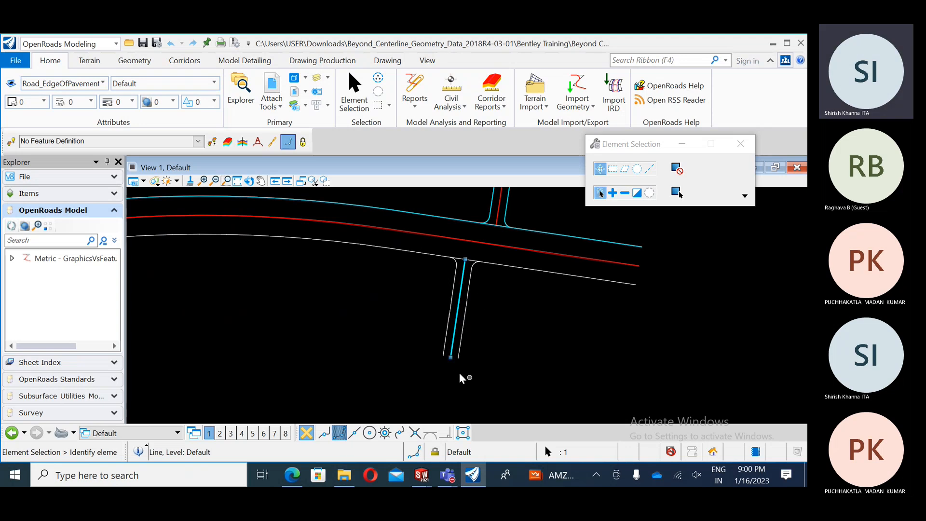
# Select the white south side road's east edge line and try to move its upper end off the main road.
pyautogui.click(459, 359)
pyautogui.click(522, 393)
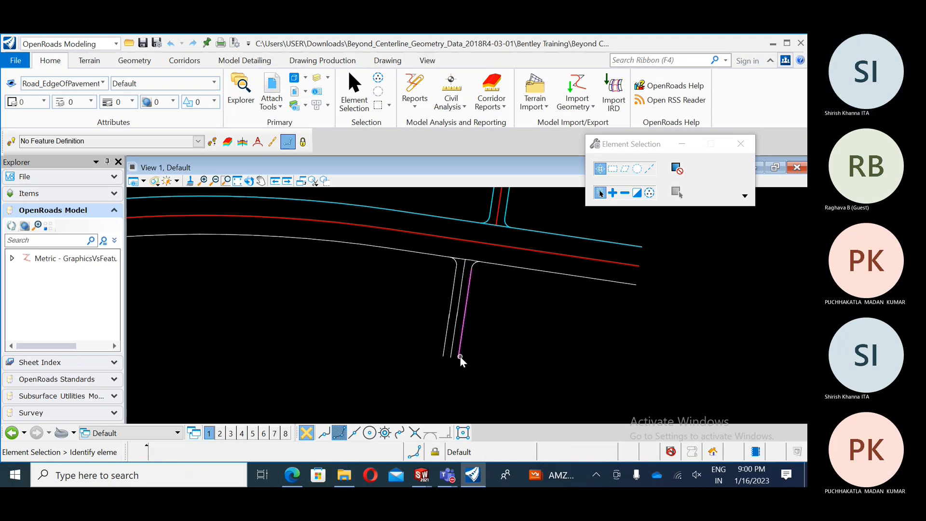
pyautogui.click(471, 285)
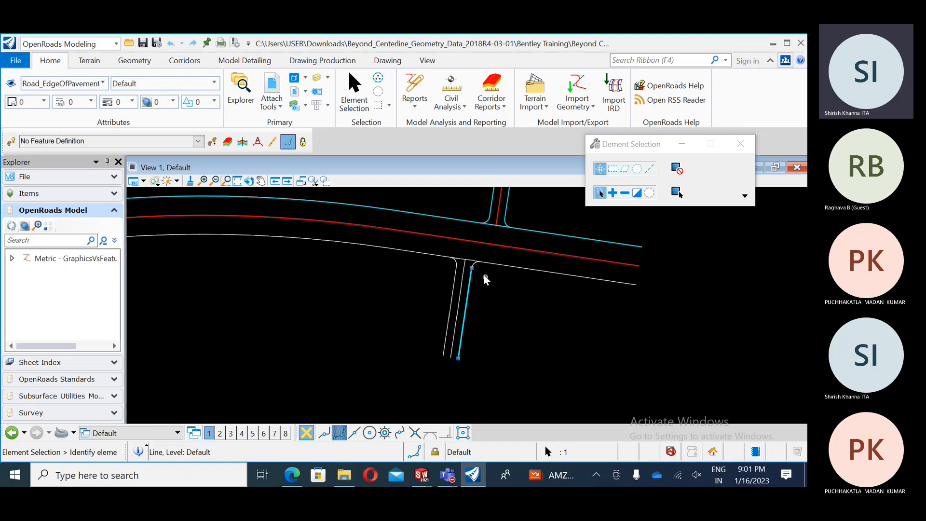
pyautogui.moveTo(472, 269); pyautogui.dragTo(555, 340)
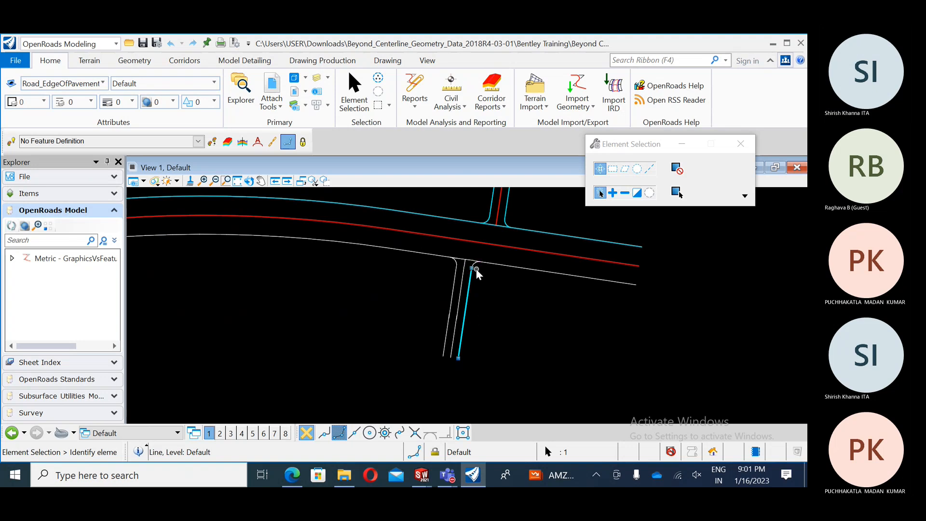
# Try to move the ends of the main road's white CAD-only south edge line, then clear the selection.
pyautogui.scroll(-2, 534, 321)
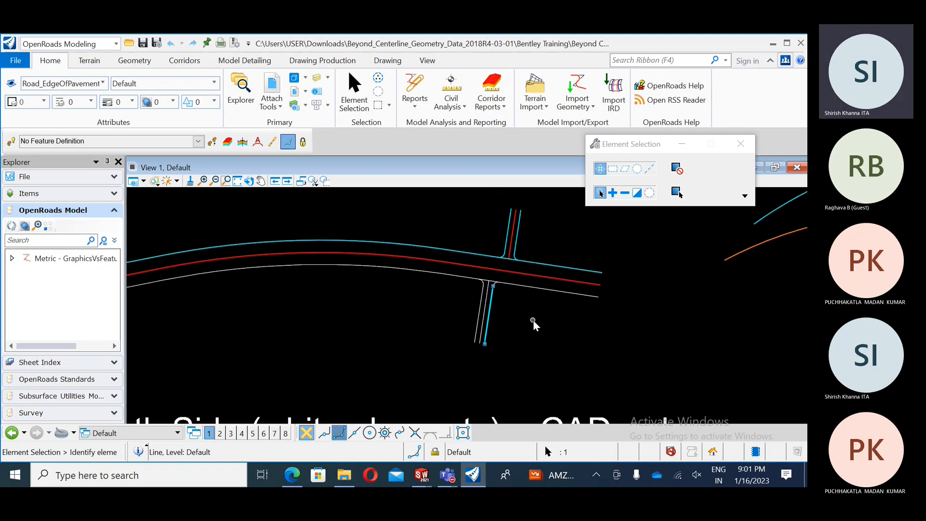
pyautogui.click(414, 272)
pyautogui.moveTo(598, 298); pyautogui.dragTo(578, 394)
pyautogui.press('Escape')
pyautogui.scroll(-3, 475, 305)
pyautogui.moveTo(347, 303); pyautogui.dragTo(390, 287, button='middle')
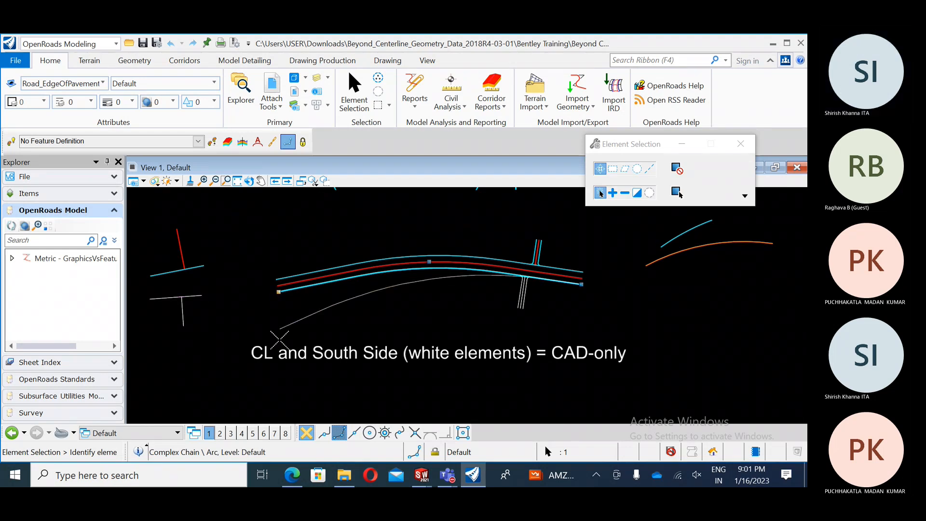
pyautogui.scroll(2, 439, 261)
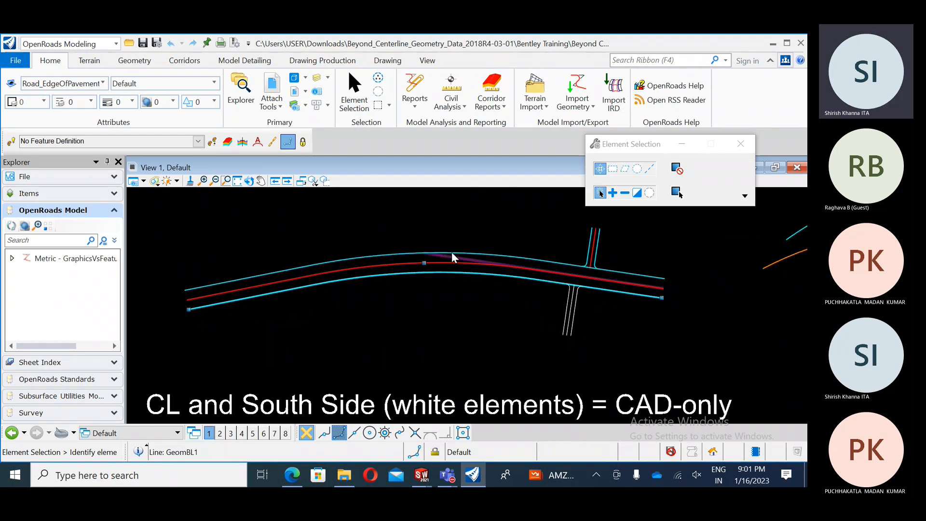
pyautogui.click(453, 237)
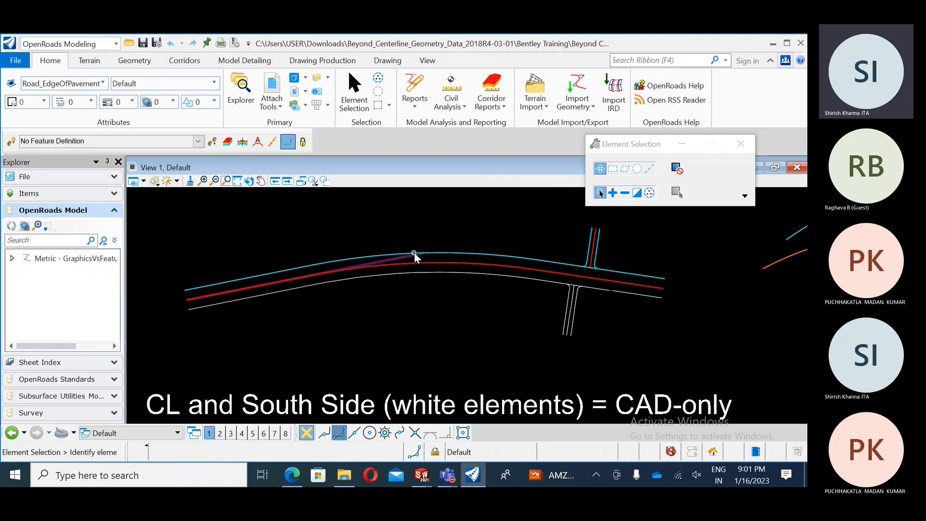
# Select the main road's cyan north edge line and examine its offset from the red centerline at the east end.
pyautogui.click(445, 252)
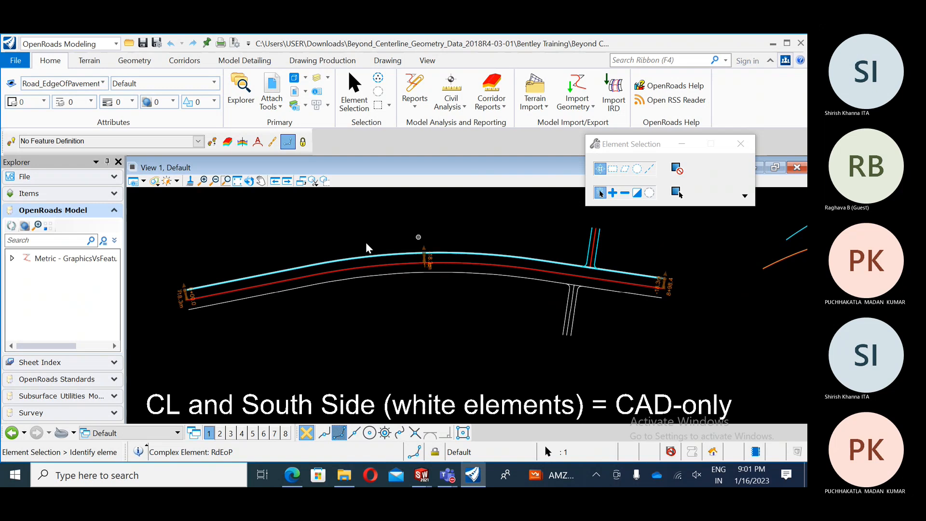
pyautogui.scroll(-1, 366, 290)
pyautogui.scroll(1, 603, 290)
pyautogui.scroll(3, 603, 279)
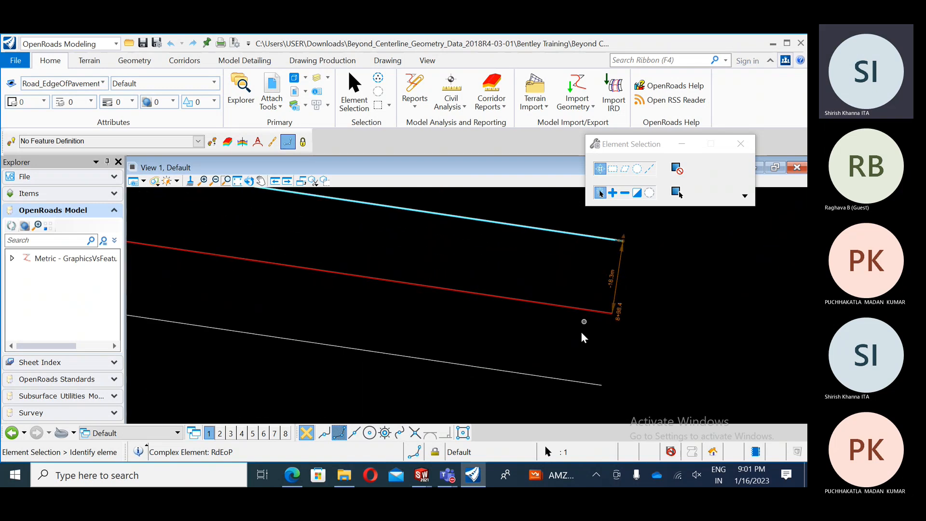
pyautogui.scroll(-3, 652, 335)
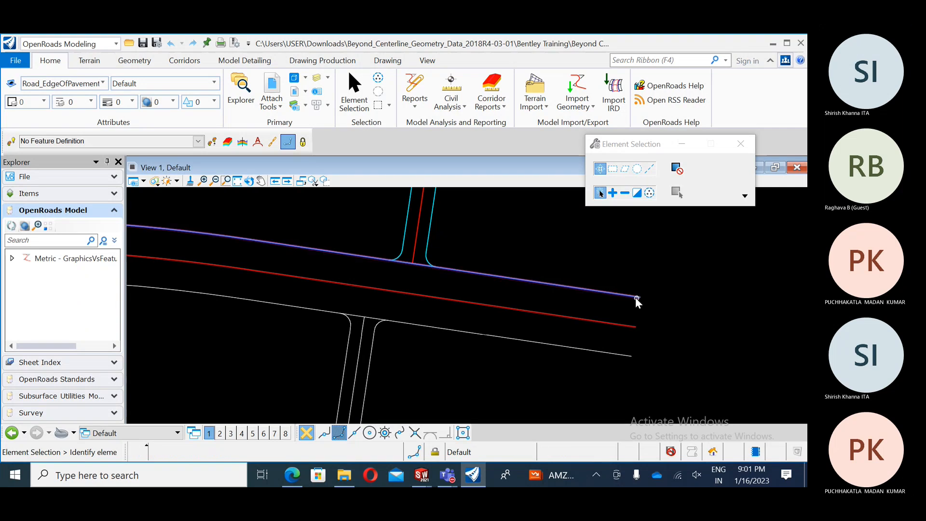
pyautogui.scroll(-3, 637, 309)
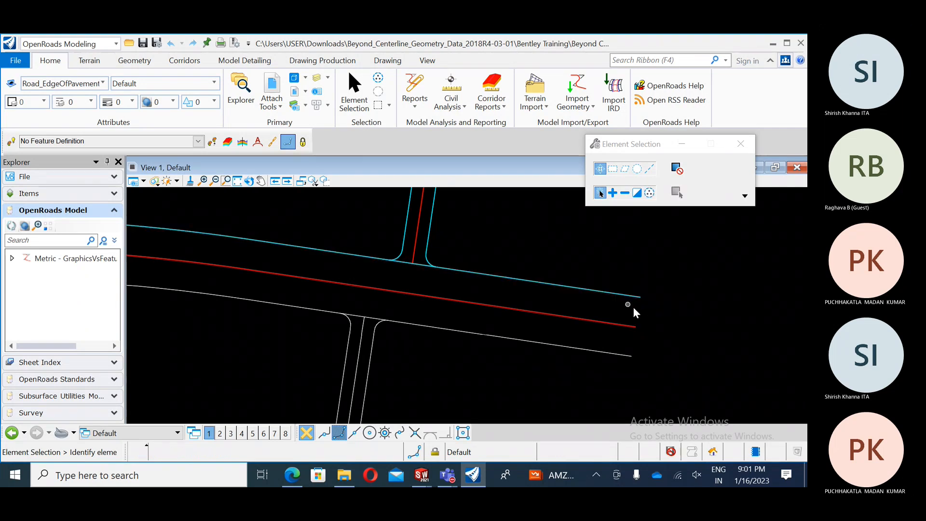
# Select the cyan north edge line again, then the east edge line of the north side road to view its handles.
pyautogui.click(607, 305)
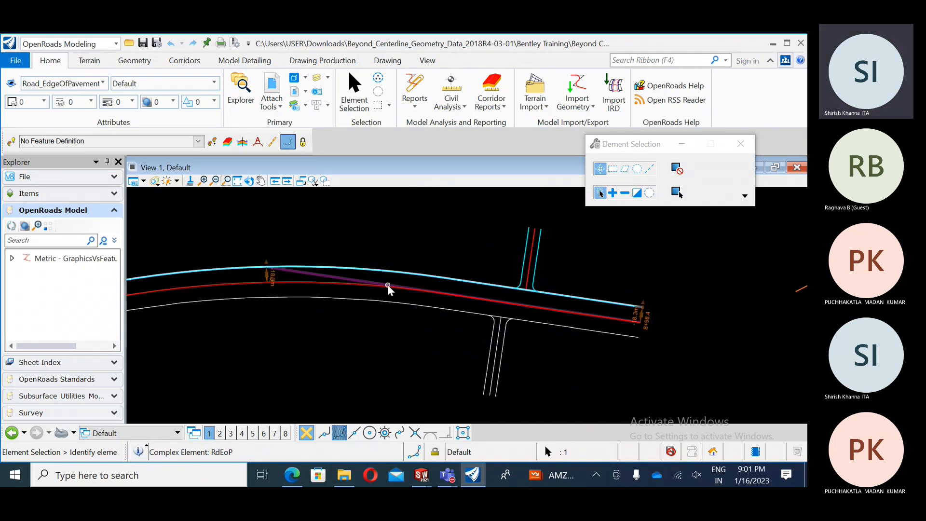
pyautogui.scroll(-2, 400, 290)
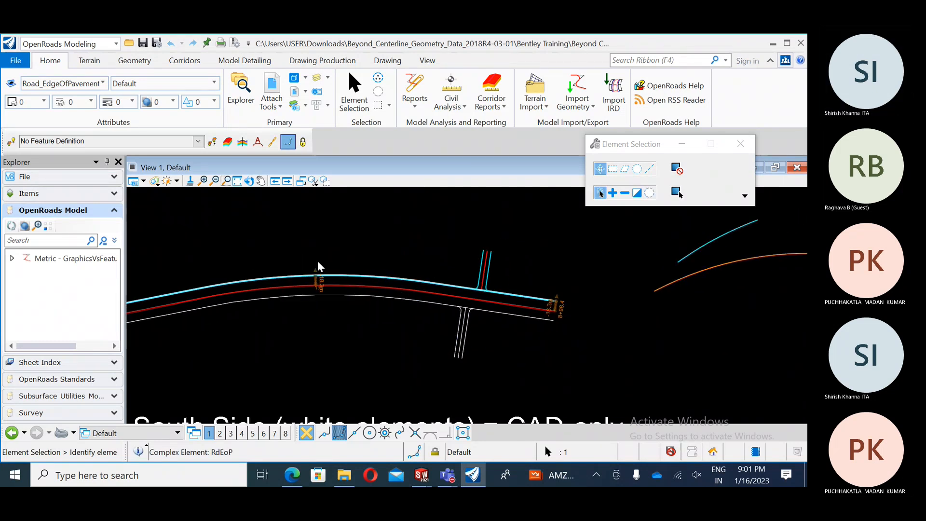
pyautogui.click(570, 279)
pyautogui.click(485, 280)
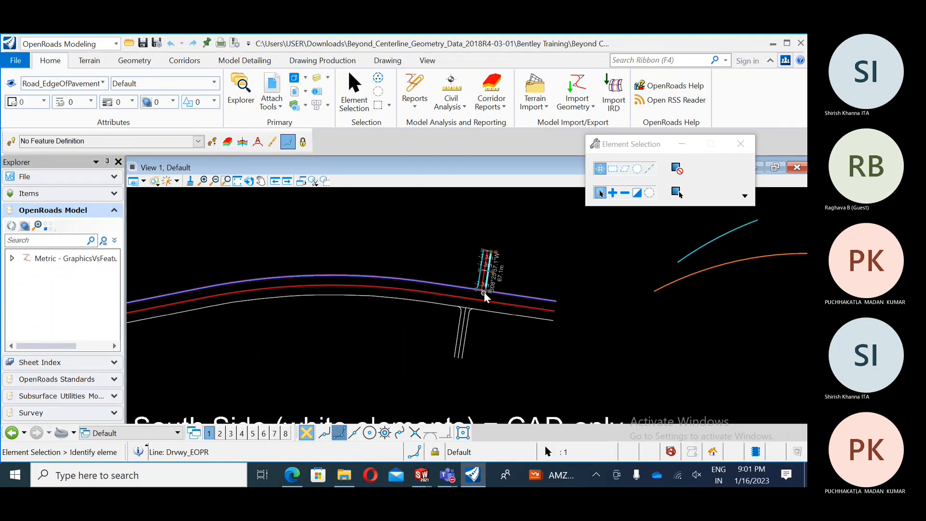
pyautogui.click(425, 282)
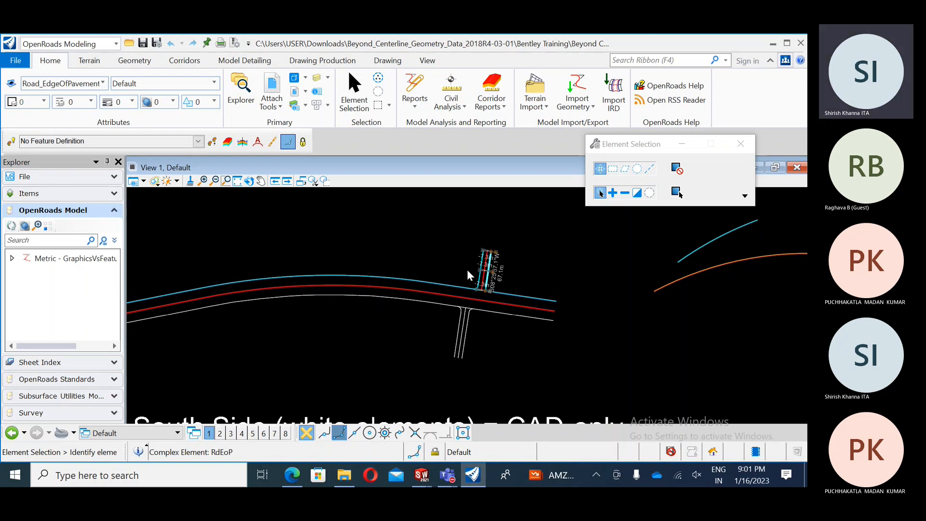
# Select the north side road's centerline and examine its tee intersection with the main road and its far end.
pyautogui.scroll(-4, 488, 268)
pyautogui.scroll(2, 488, 285)
pyautogui.scroll(6, 483, 274)
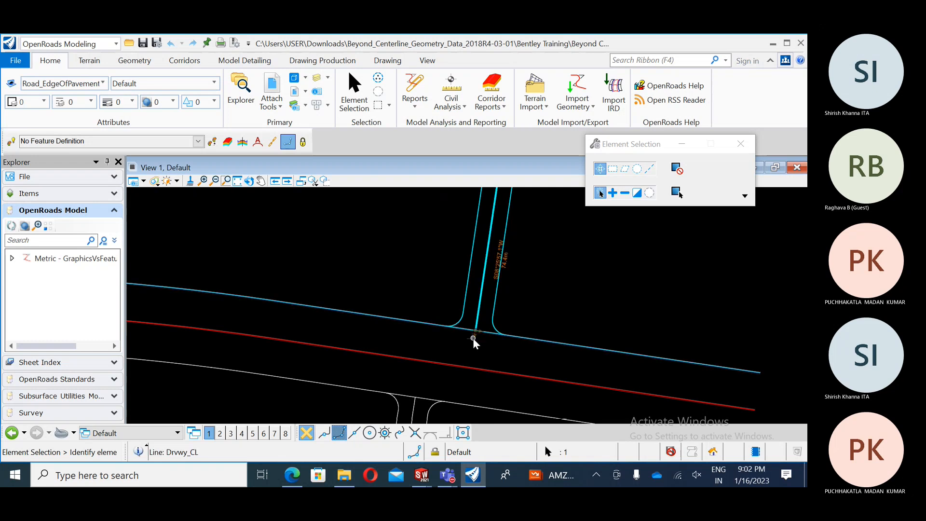
pyautogui.scroll(2, 473, 354)
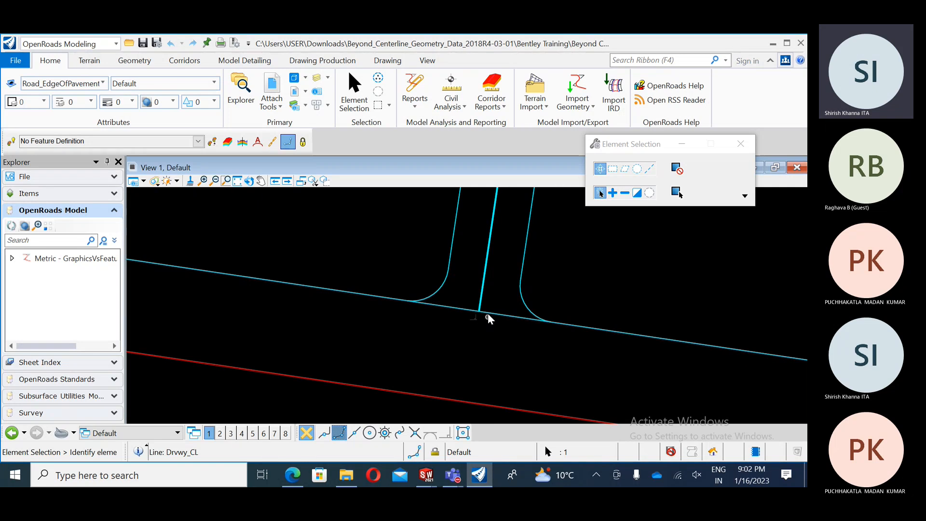
pyautogui.scroll(-3, 476, 361)
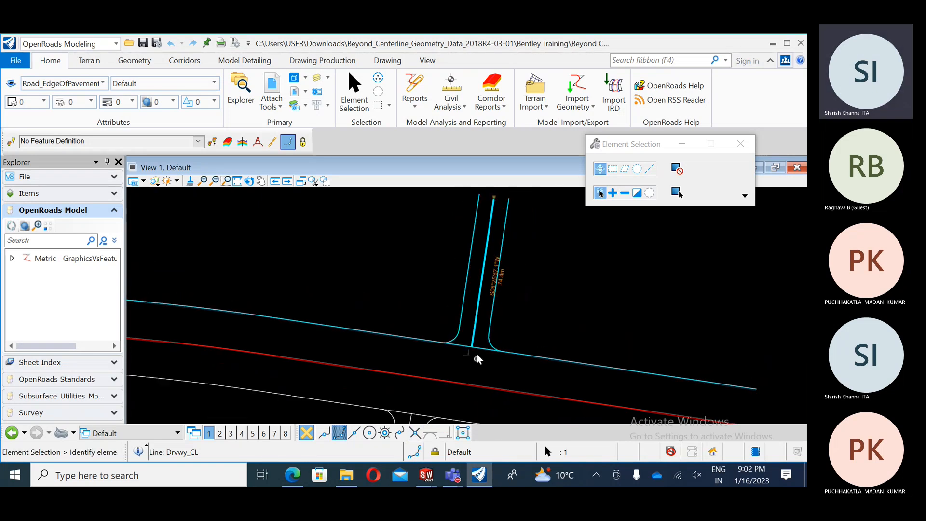
pyautogui.scroll(3, 491, 257)
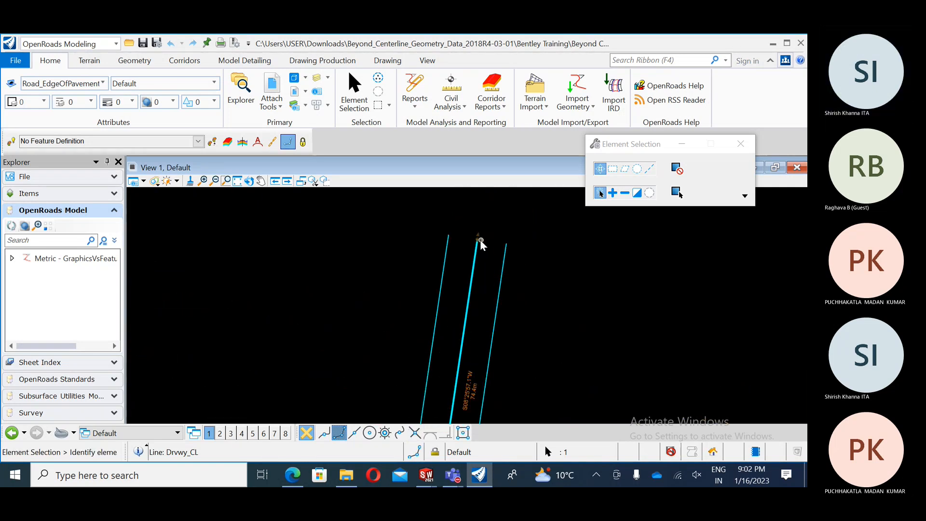
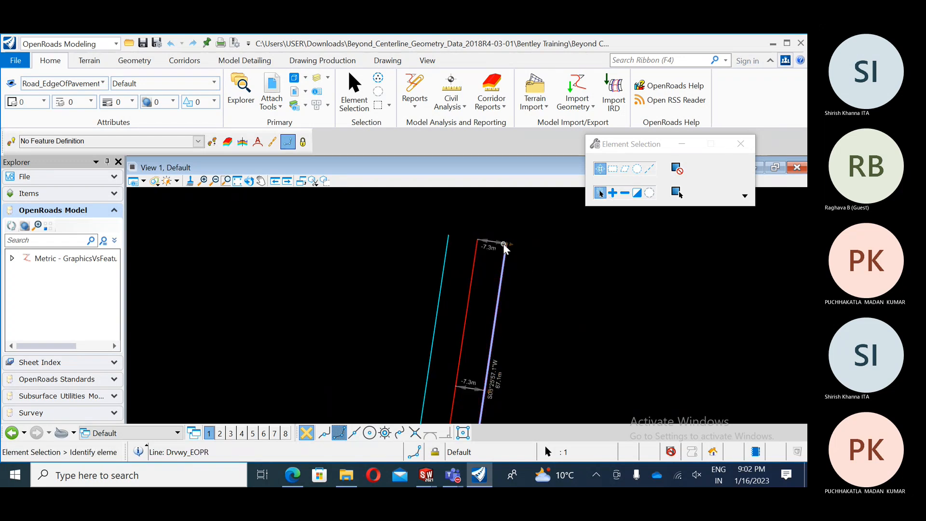
# Select the east edge line and the centerline at the north side road's far end to examine them, then clear the selection.
pyautogui.click(500, 275)
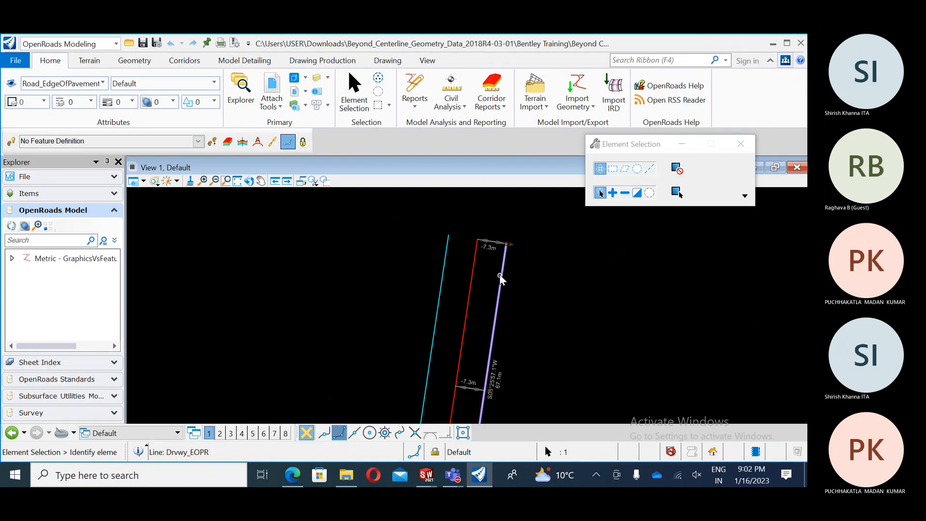
pyautogui.click(486, 247)
pyautogui.click(476, 256)
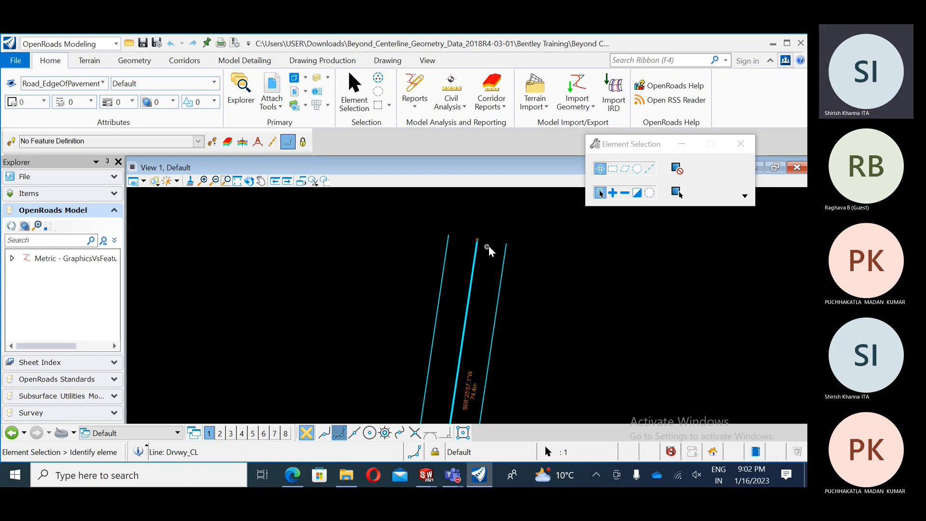
pyautogui.scroll(-2, 494, 251)
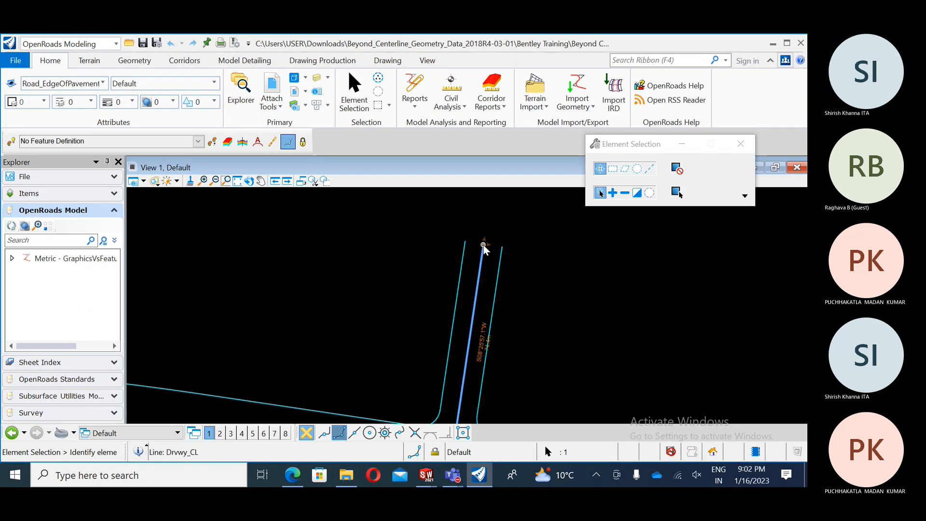
pyautogui.click(374, 229)
pyautogui.click(482, 247)
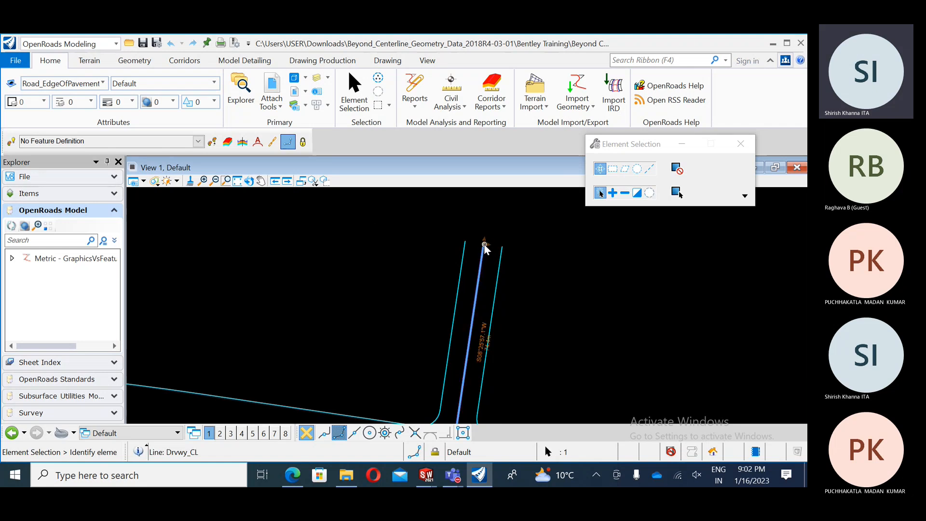
pyautogui.click(461, 233)
# Try to start the horizontal Line tool in the Metric - GraphicsVsFeatures drawing and dismiss the alert.
pyautogui.scroll(-4, 461, 234)
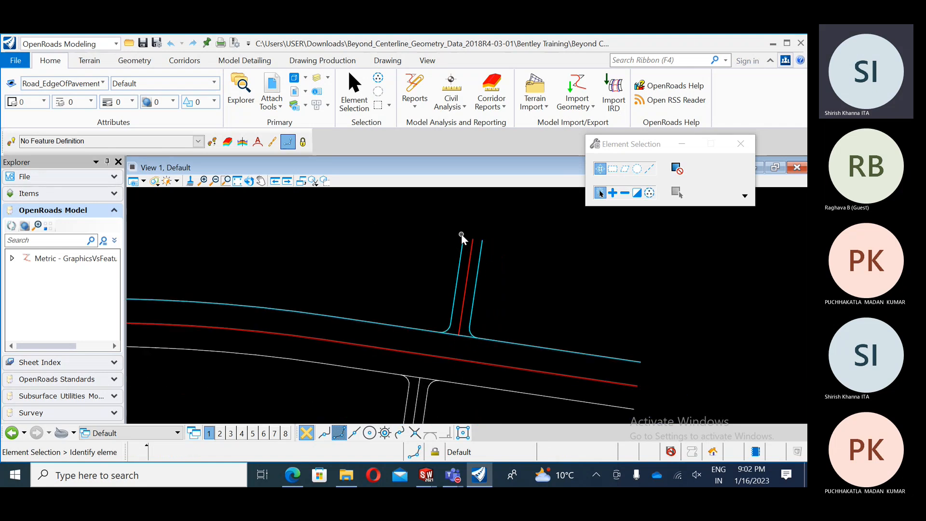
pyautogui.scroll(-4, 505, 254)
pyautogui.moveTo(527, 305); pyautogui.dragTo(374, 303, button='middle')
pyautogui.scroll(-1, 470, 313)
pyautogui.moveTo(501, 319); pyautogui.dragTo(557, 298, button='middle')
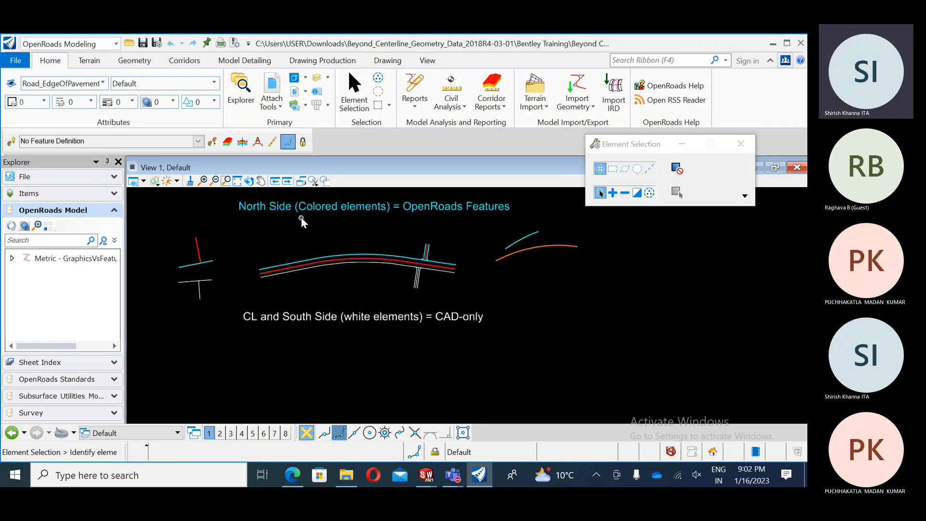
pyautogui.click(260, 180)
pyautogui.click(130, 58)
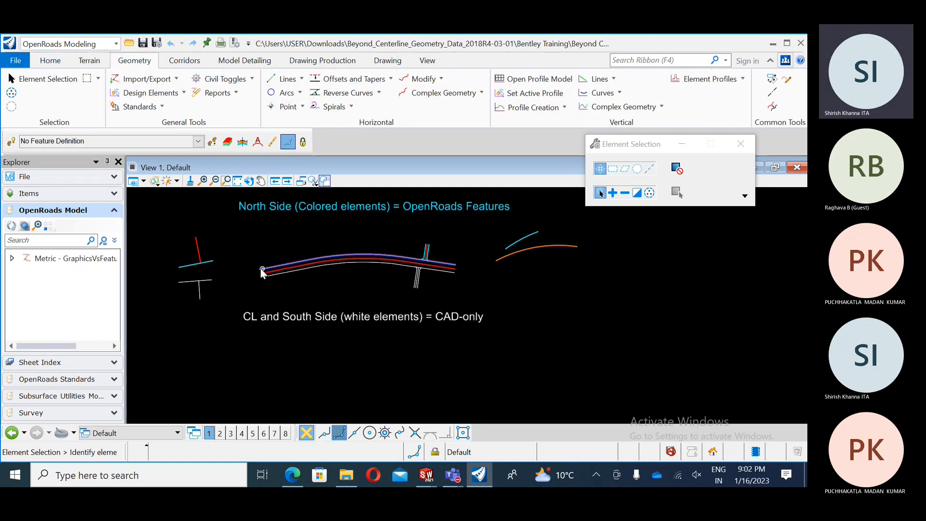
pyautogui.click(287, 79)
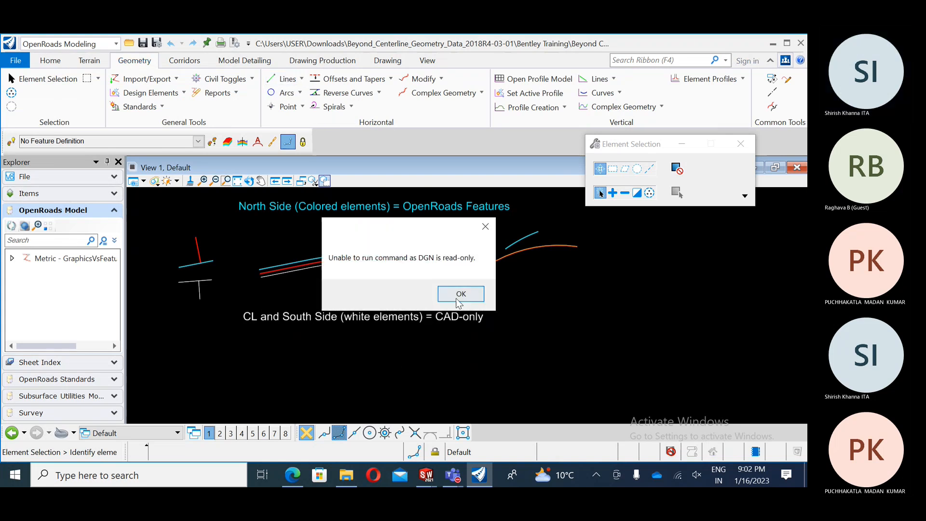
pyautogui.moveTo(412, 235); pyautogui.dragTo(353, 215)
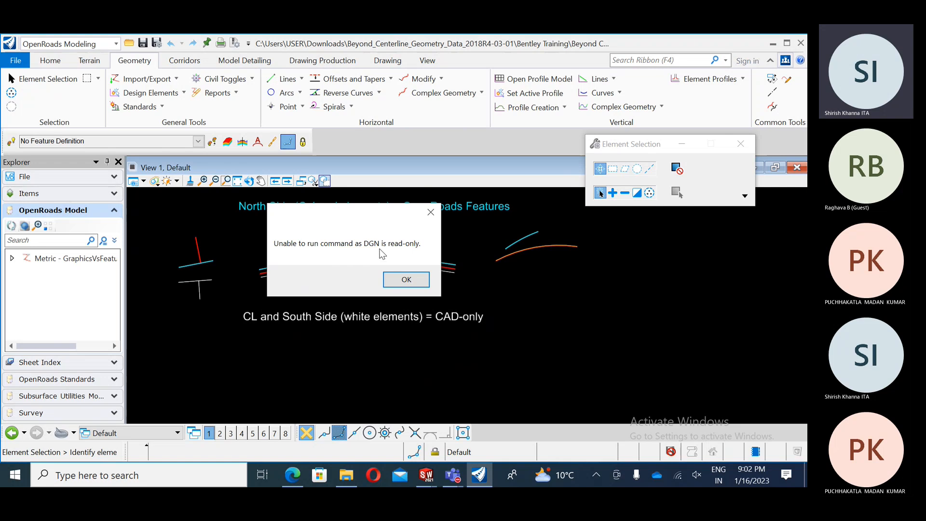
pyautogui.click(430, 212)
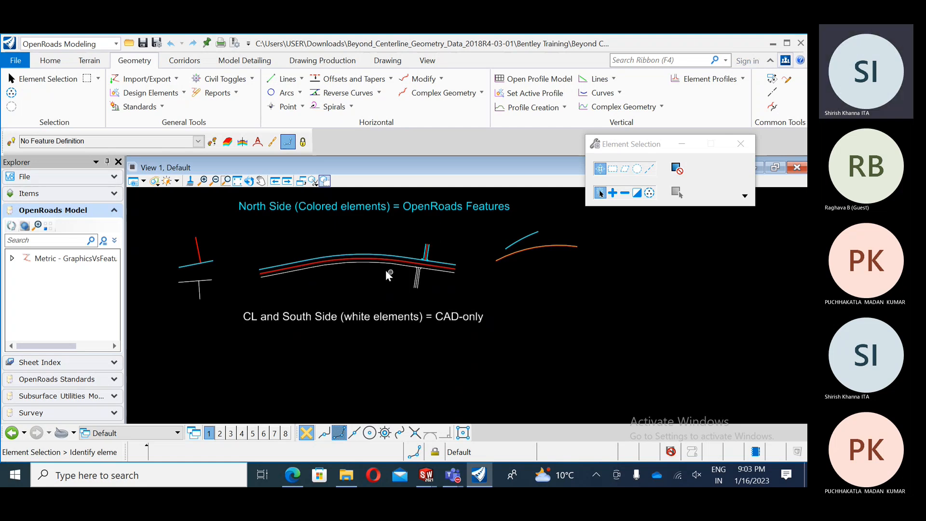
# Select the straight east part of the main road's centerline to view its handles, then clear the selection.
pyautogui.click(373, 259)
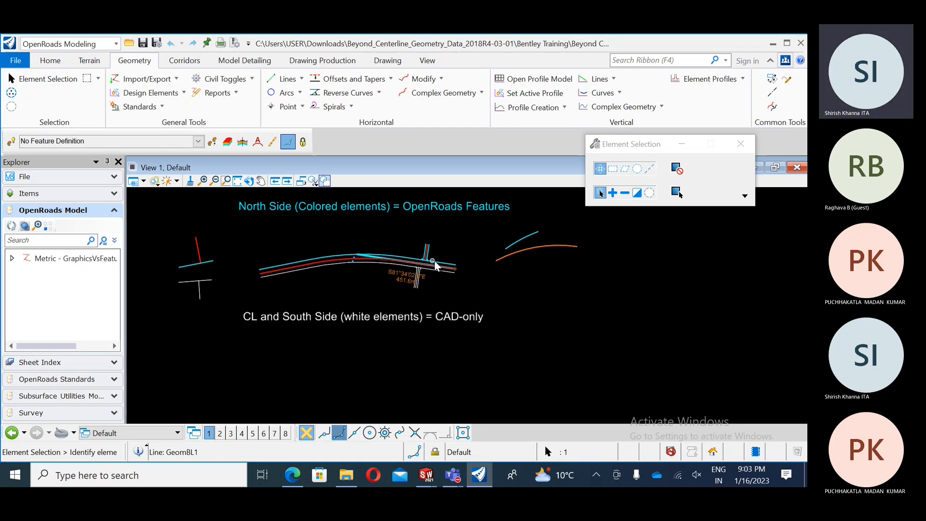
pyautogui.click(461, 237)
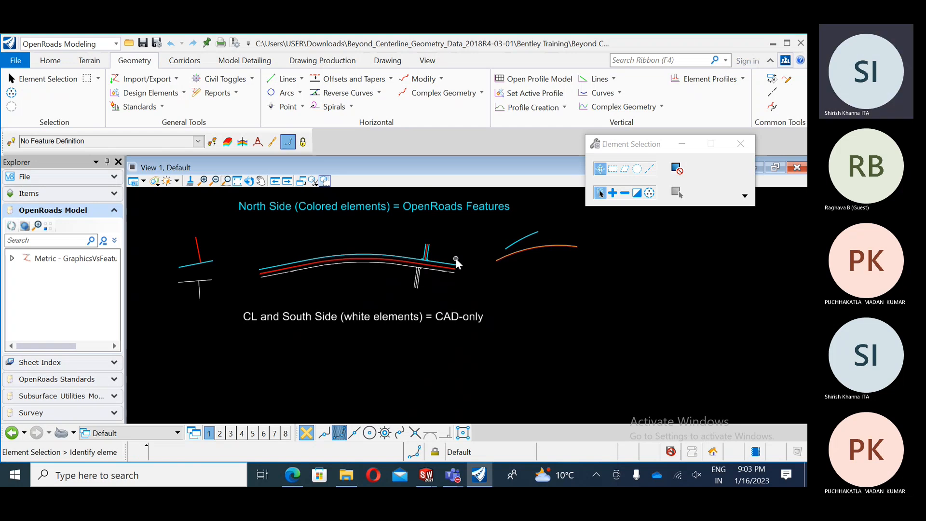
pyautogui.moveTo(377, 320); pyautogui.dragTo(386, 300, button='middle')
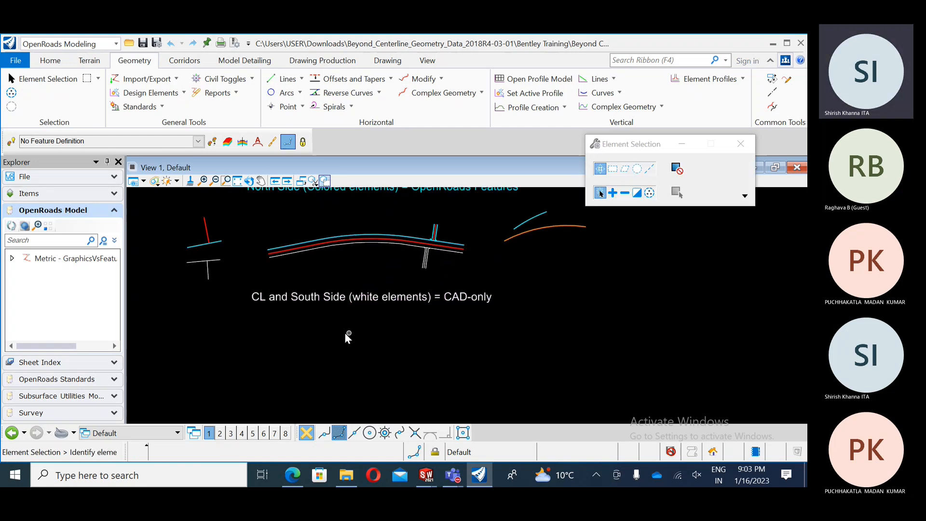
# Open the recent file geometry.dgn from the open road 830 folder and bring up its list of attached references.
pyautogui.click(15, 62)
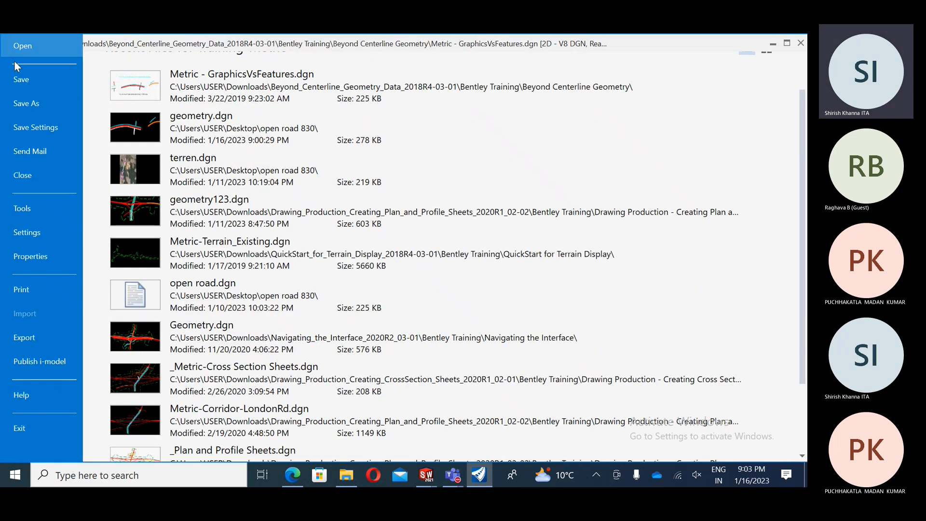
pyautogui.click(242, 134)
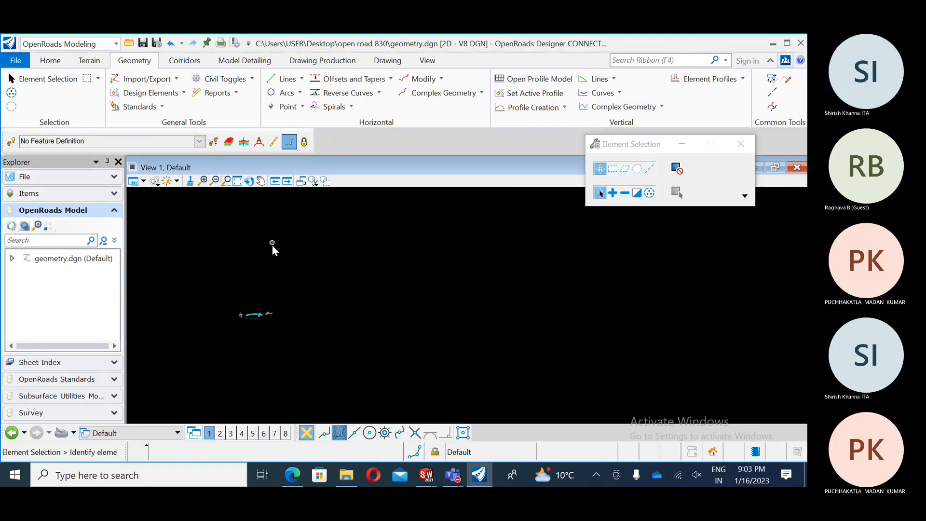
pyautogui.scroll(4, 231, 338)
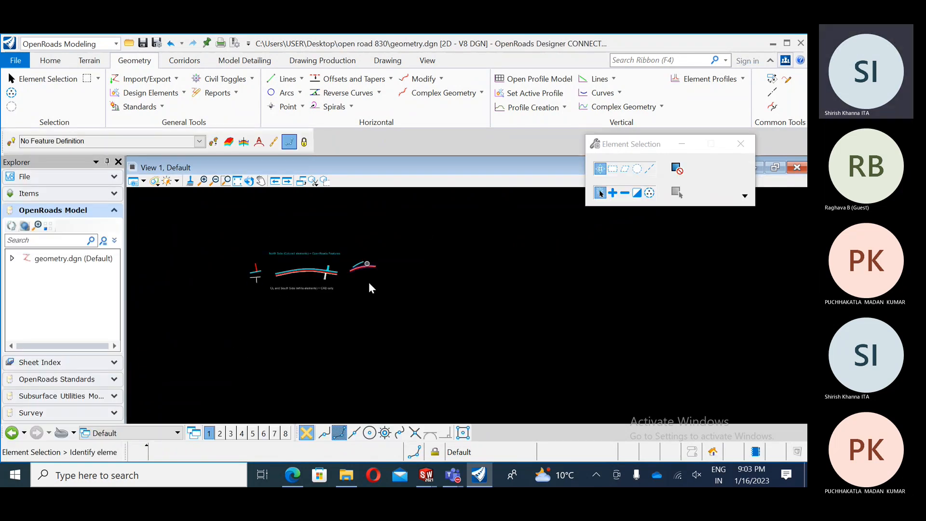
pyautogui.scroll(-1, 369, 283)
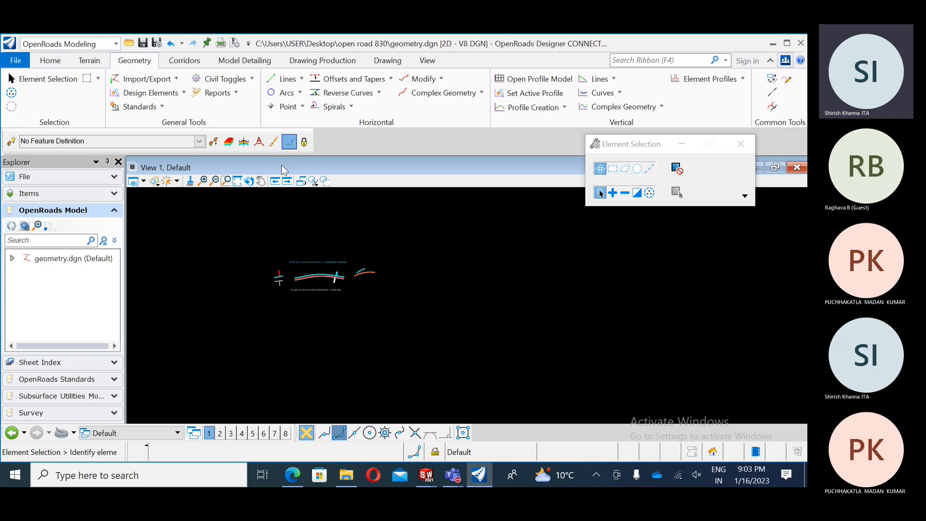
pyautogui.click(51, 61)
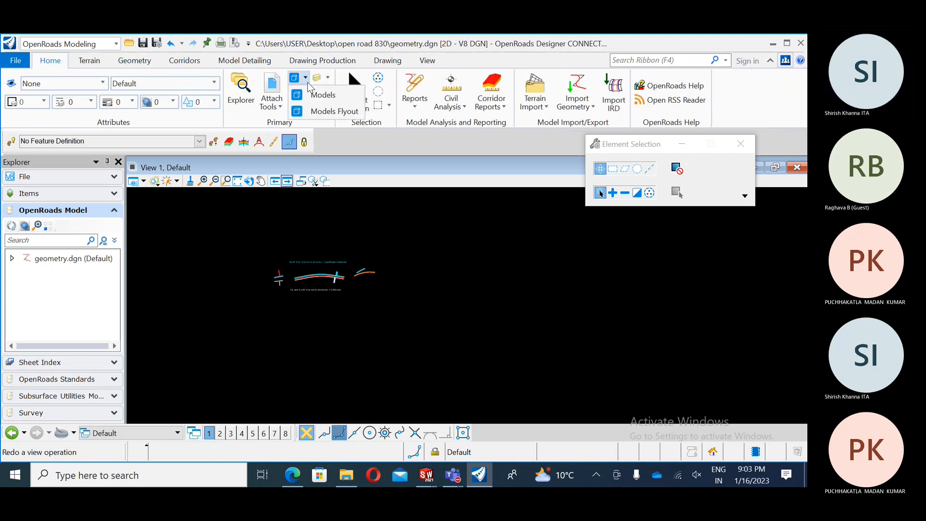
pyautogui.click(271, 102)
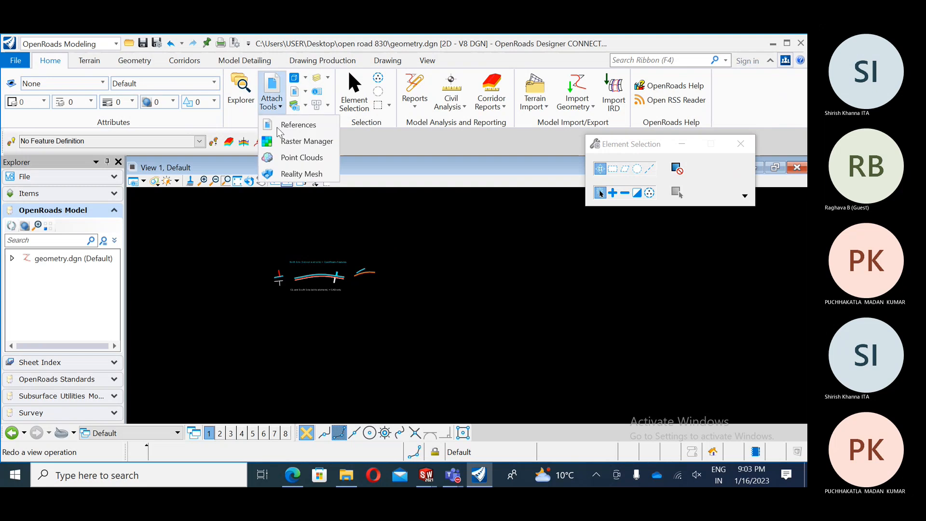
pyautogui.click(290, 125)
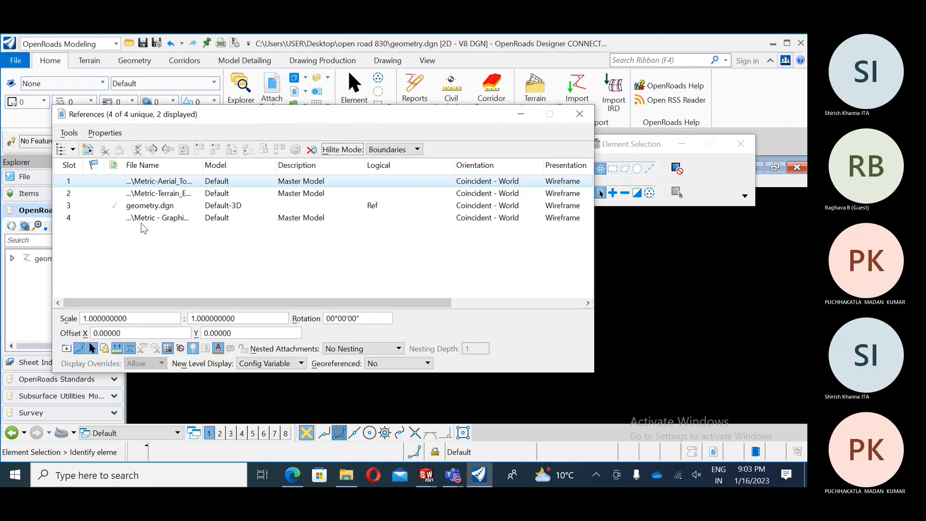
pyautogui.click(143, 224)
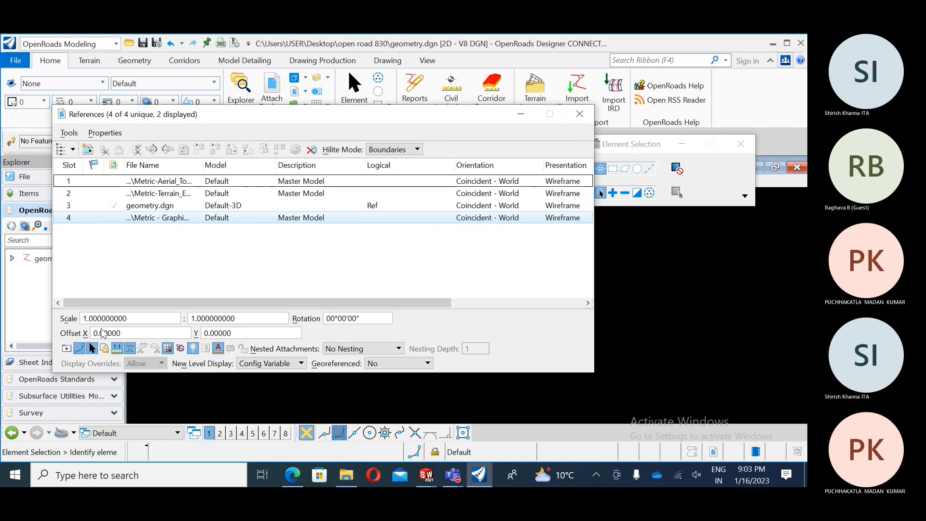
pyautogui.hotkey('ctrl', 'a')
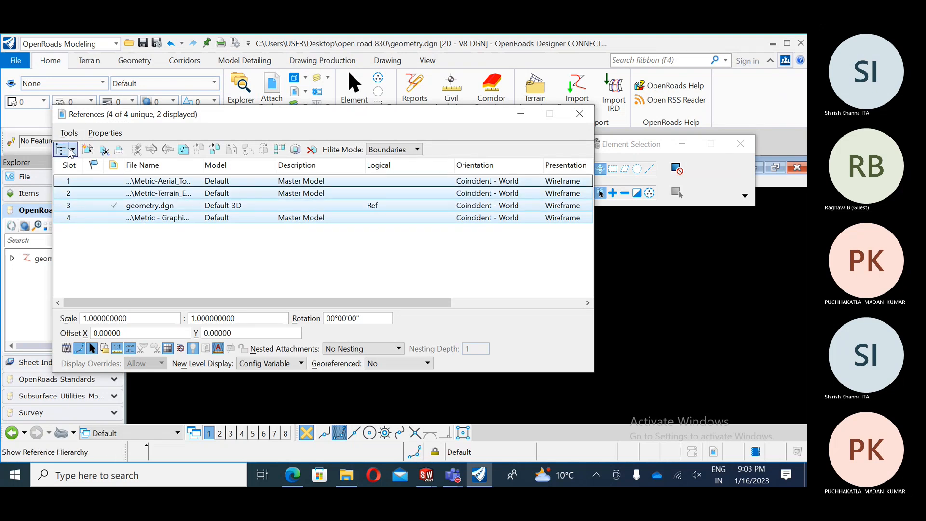
pyautogui.click(312, 149)
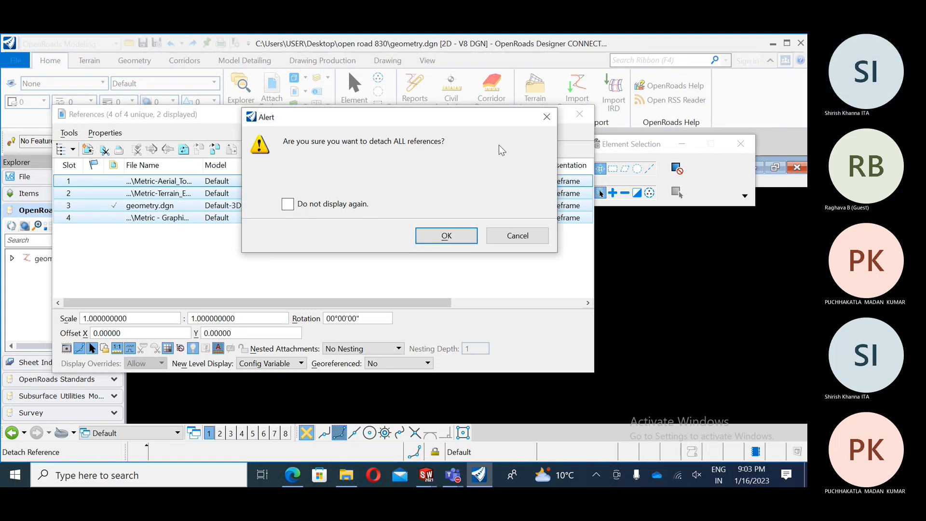
pyautogui.click(547, 118)
# Detach only the Metric - GraphicsVsFeatures reference in slot 4 and close the references list.
pyautogui.click(217, 220)
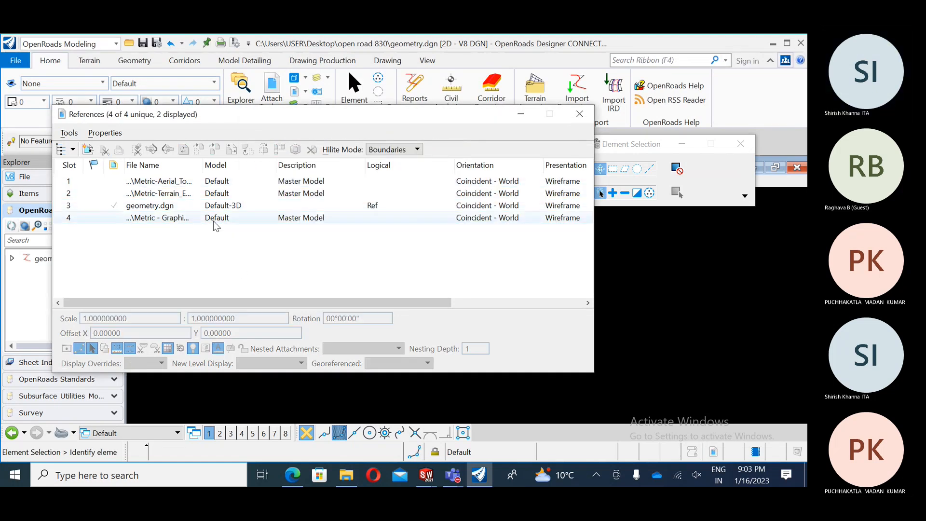
pyautogui.click(312, 149)
pyautogui.click(444, 236)
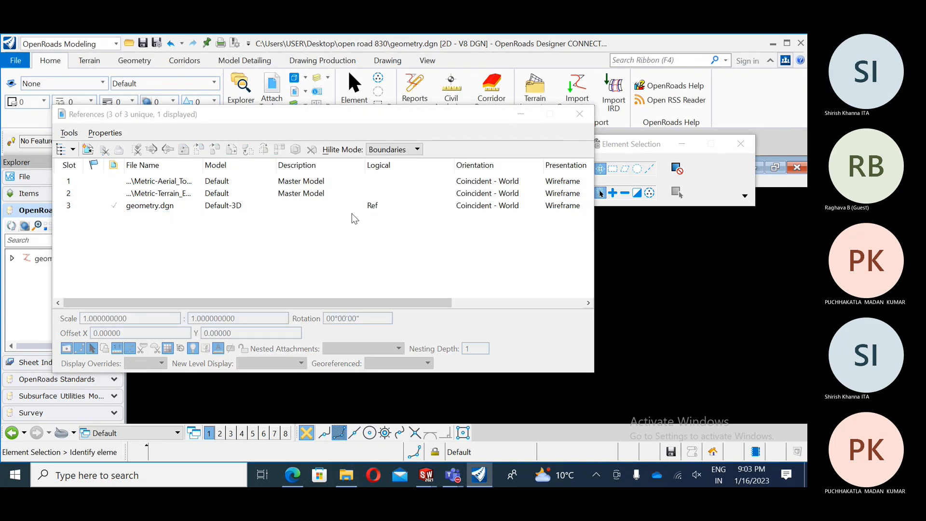
pyautogui.click(580, 114)
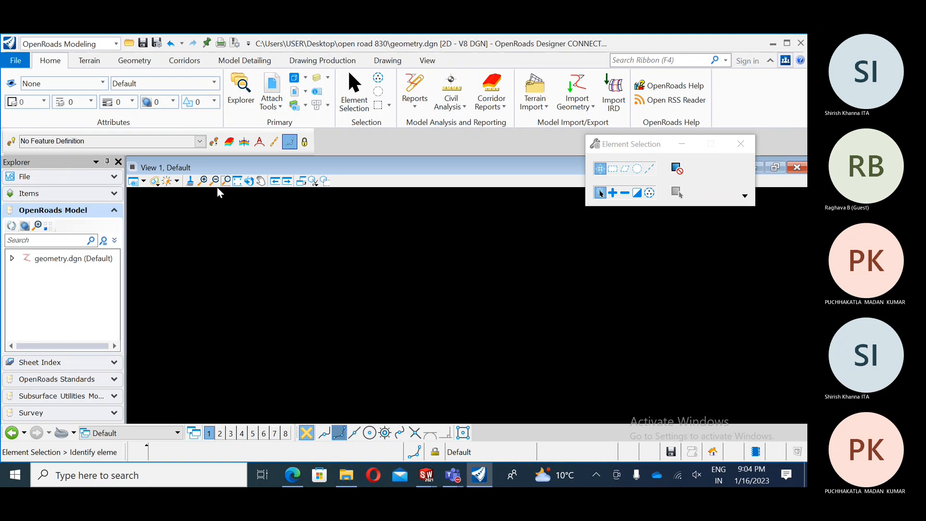
# Draw a short sloping geometry line about 274 m long in the empty area west of the existing alignment.
pyautogui.click(238, 181)
pyautogui.moveTo(372, 293); pyautogui.dragTo(486, 253, button='middle')
pyautogui.scroll(-2, 452, 261)
pyautogui.moveTo(362, 278); pyautogui.dragTo(386, 316, button='middle')
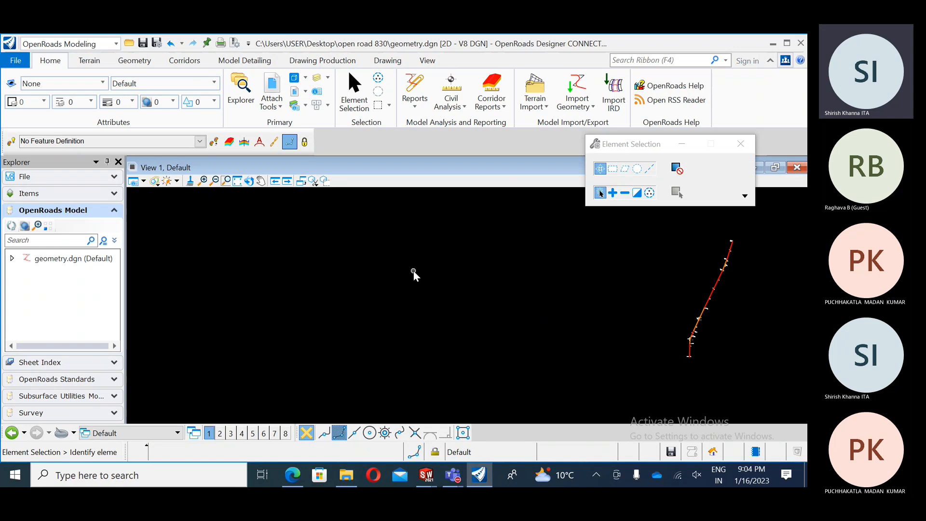
pyautogui.click(126, 62)
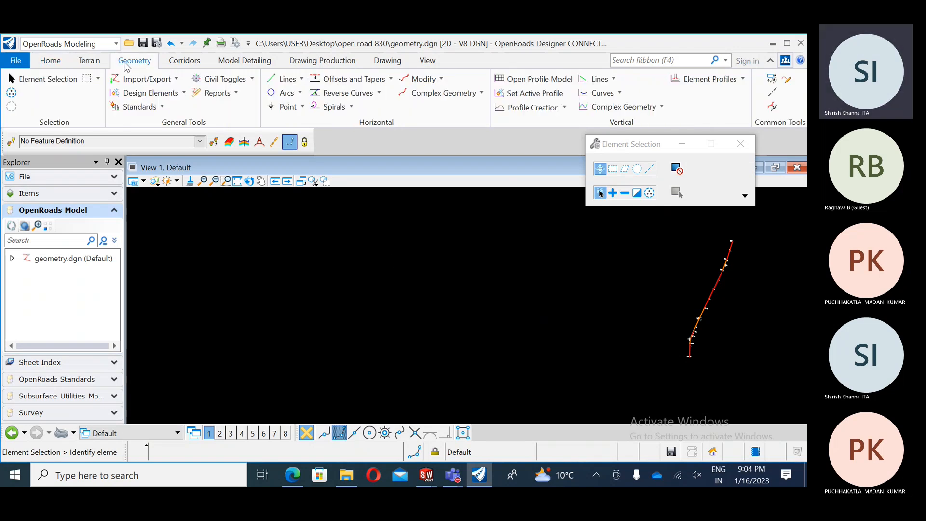
pyautogui.click(285, 80)
pyautogui.click(259, 280)
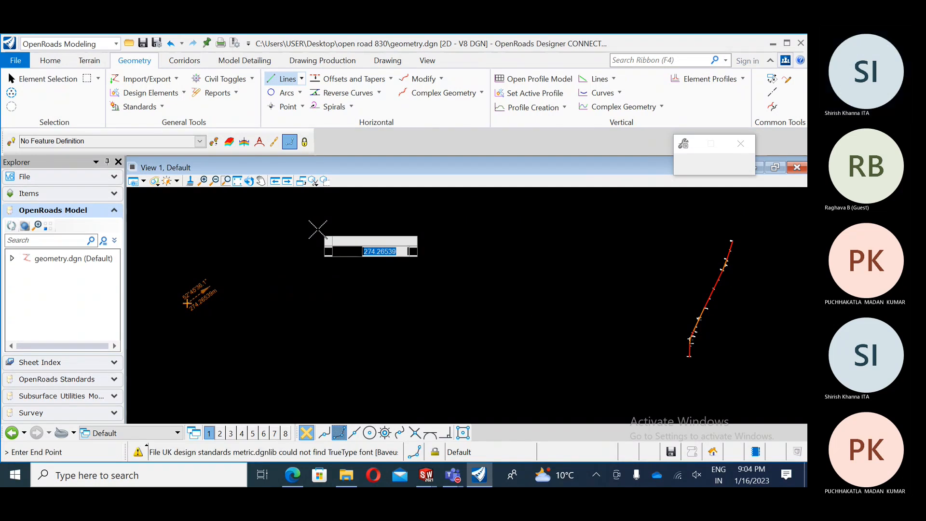
pyautogui.click(301, 279)
pyautogui.rightClick(308, 273)
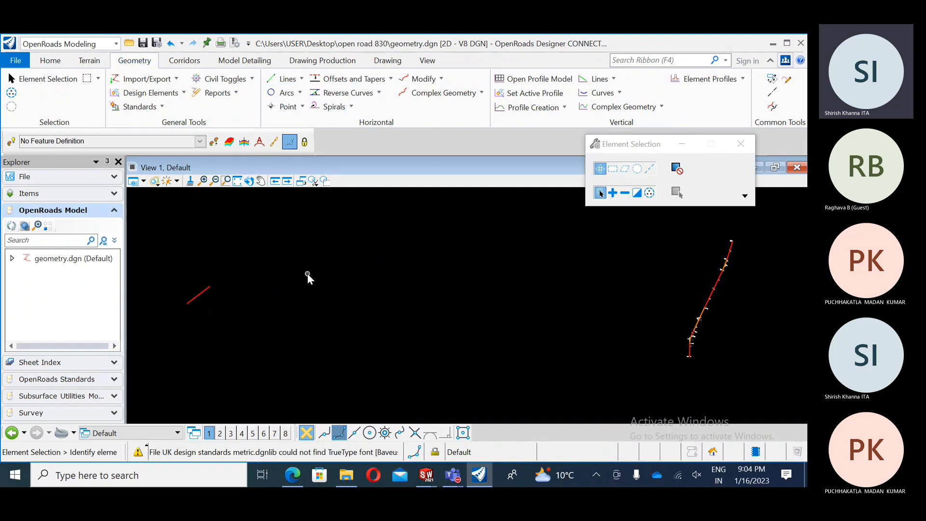
# Delete the short line just drawn west of the alignment.
pyautogui.click(203, 292)
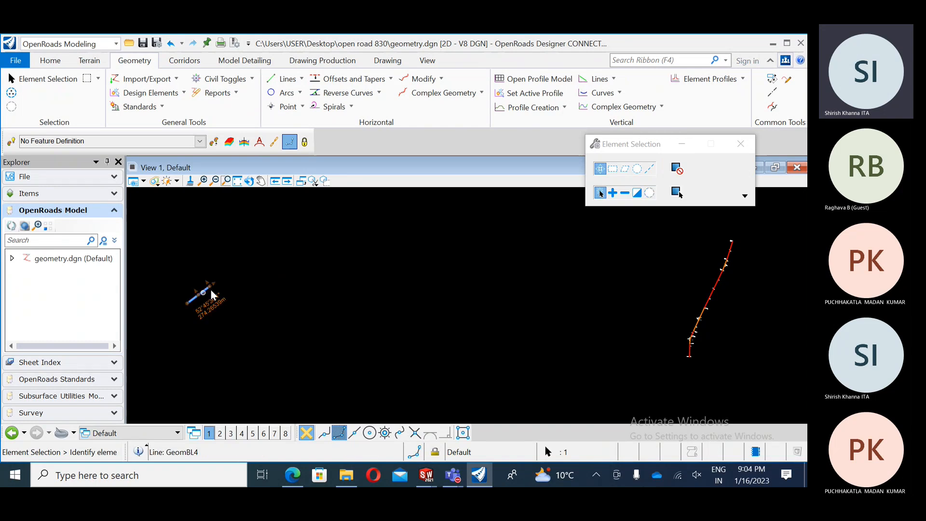
pyautogui.moveTo(211, 291)
pyautogui.click(350, 288)
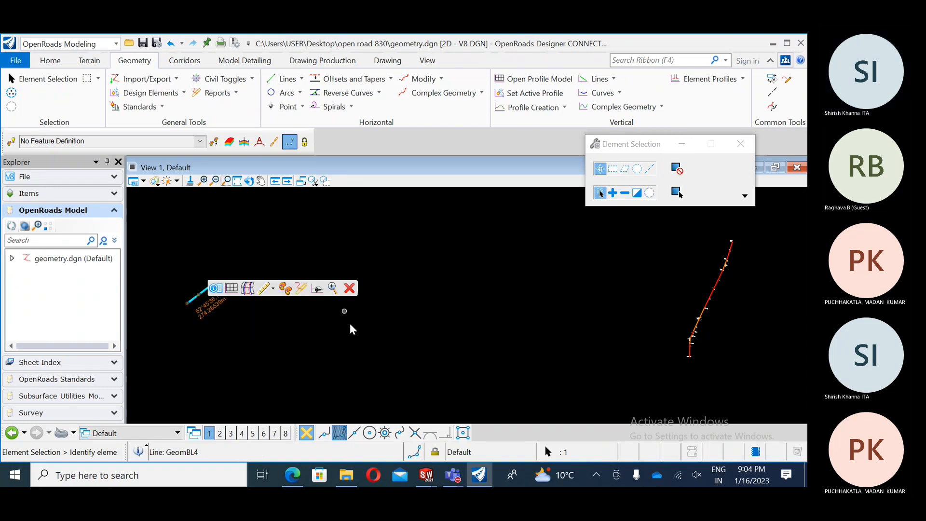
pyautogui.click(294, 349)
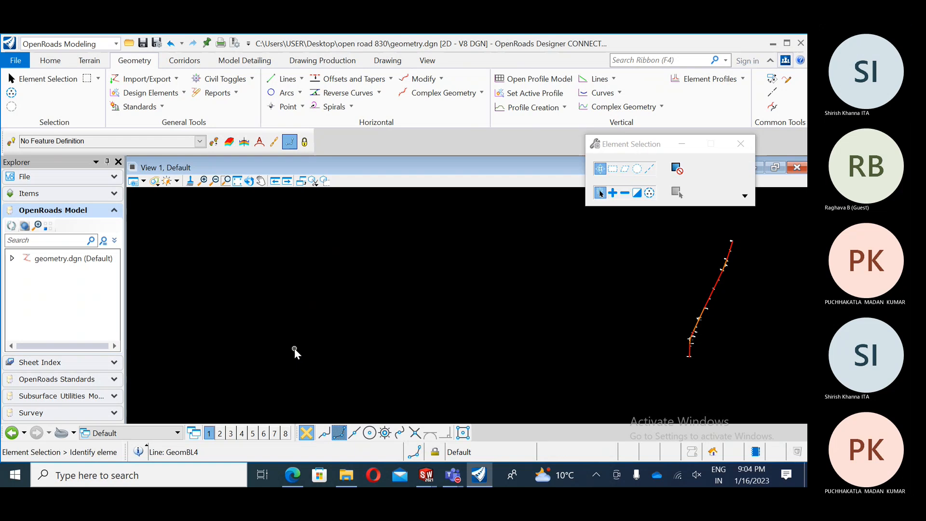
# Draw a longer geometry line about 1616 m long at a direction of about 80°20' west of the existing alignment.
pyautogui.click(285, 79)
pyautogui.click(190, 310)
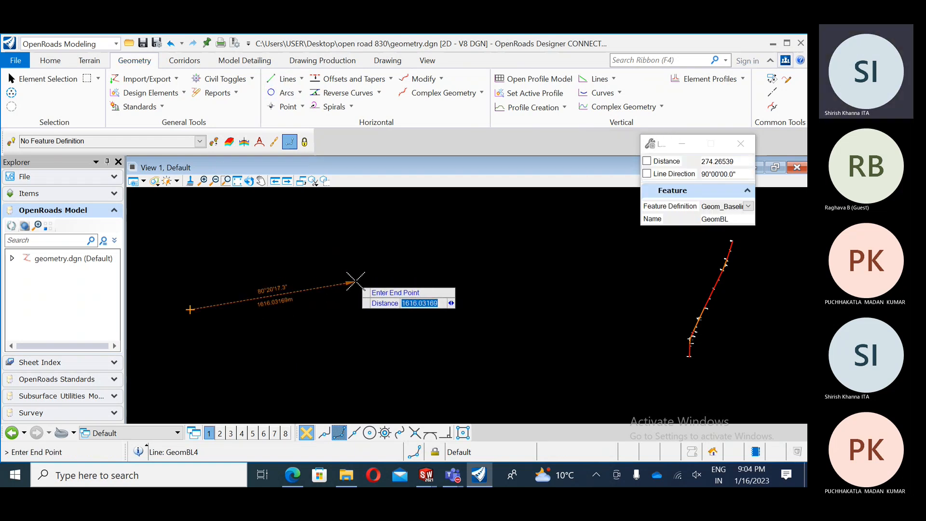
pyautogui.click(356, 282)
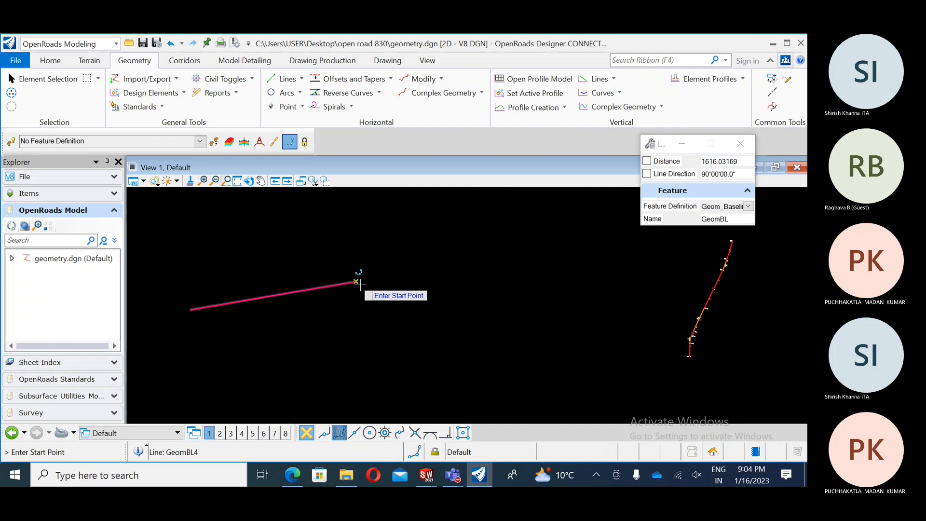
# Draw a second line about 1833 m long from the first line's east end and join both with a trimmed simple arc of about 3672 m radius.
pyautogui.click(545, 307)
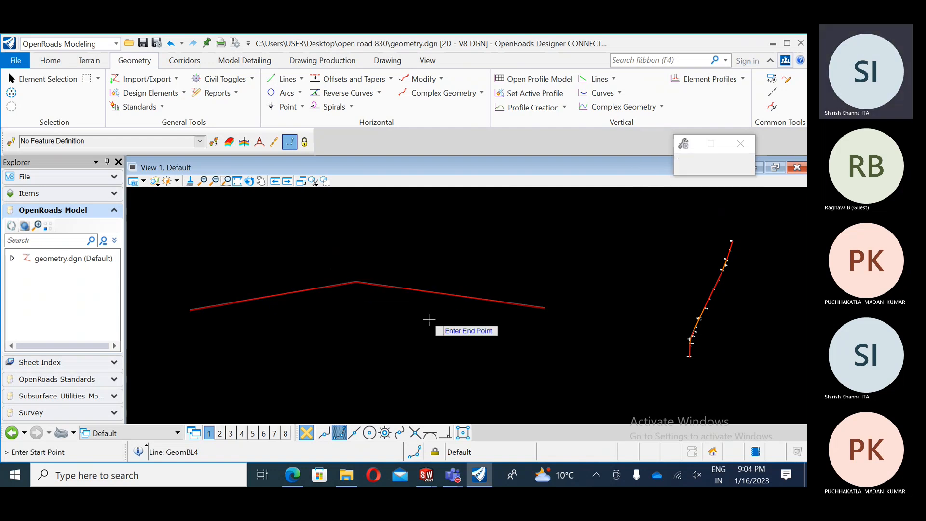
pyautogui.click(287, 92)
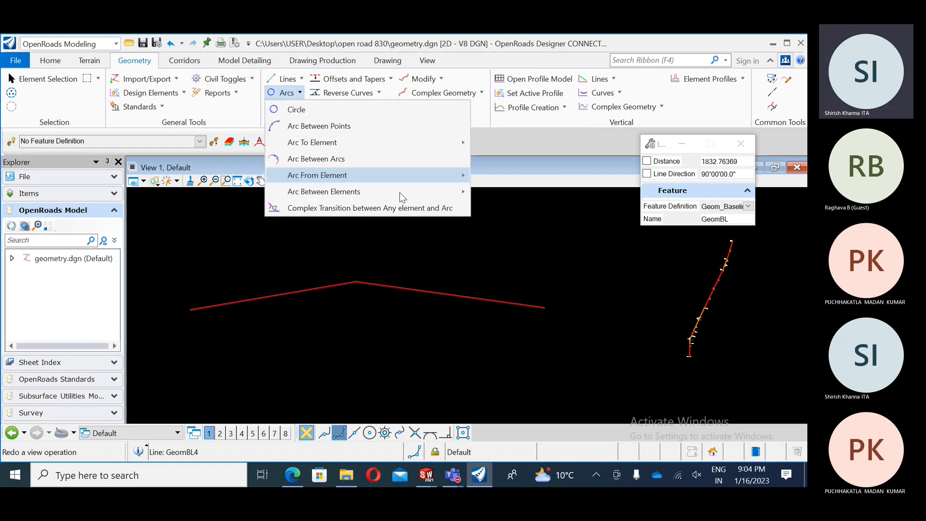
pyautogui.moveTo(450, 195)
pyautogui.click(490, 195)
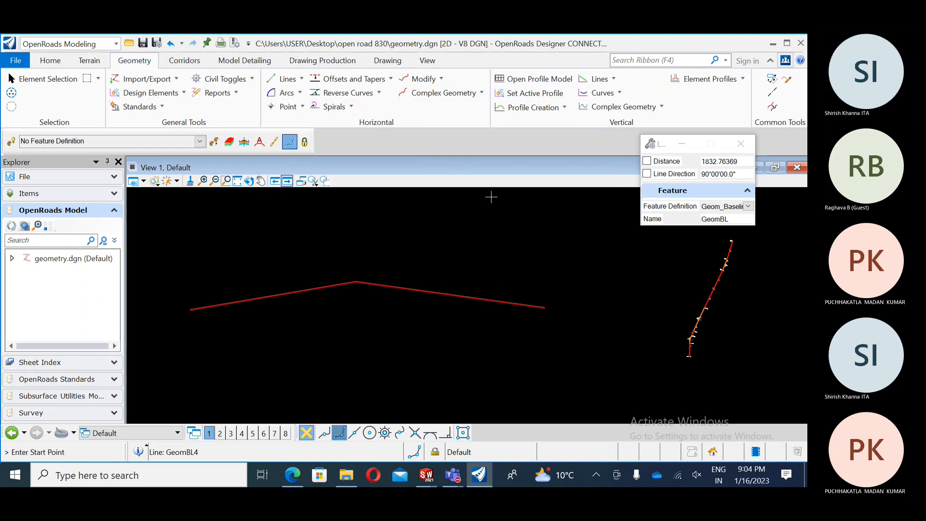
pyautogui.click(352, 283)
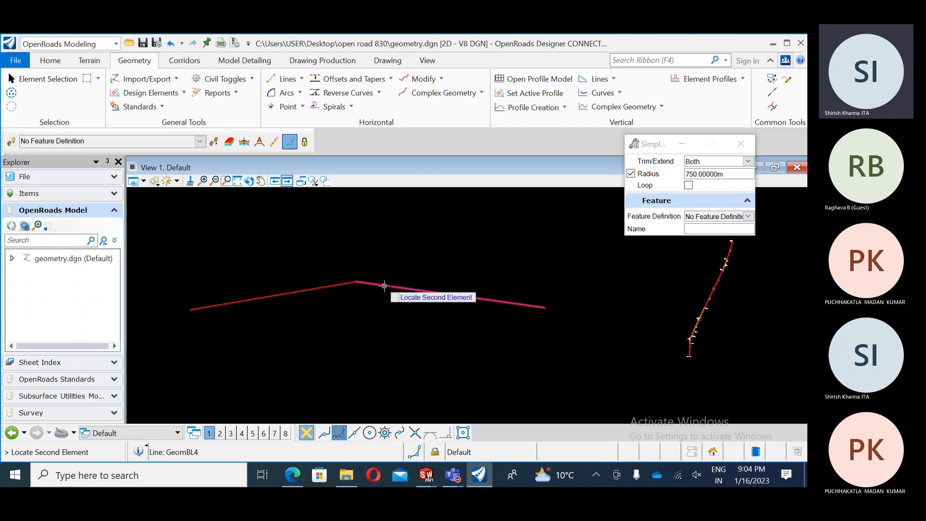
pyautogui.click(383, 285)
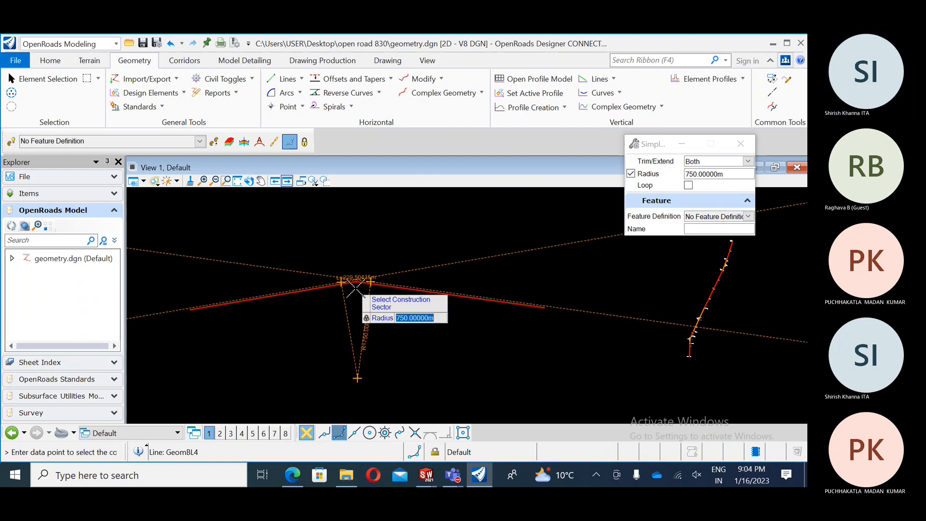
pyautogui.scroll(4, 356, 286)
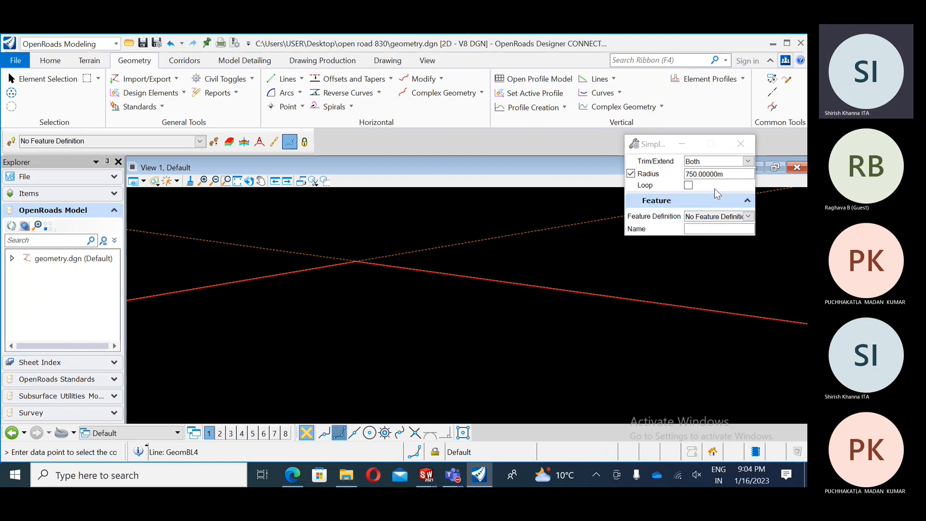
pyautogui.click(631, 174)
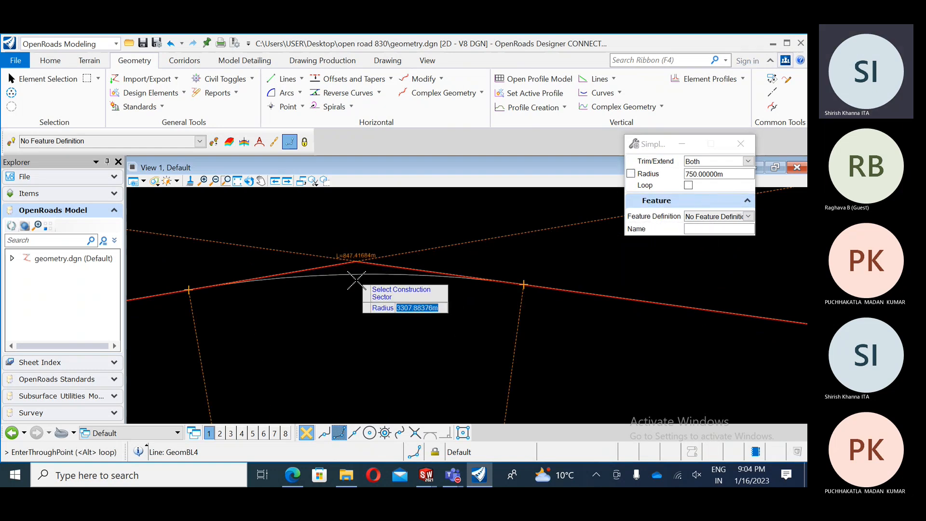
pyautogui.click(356, 253)
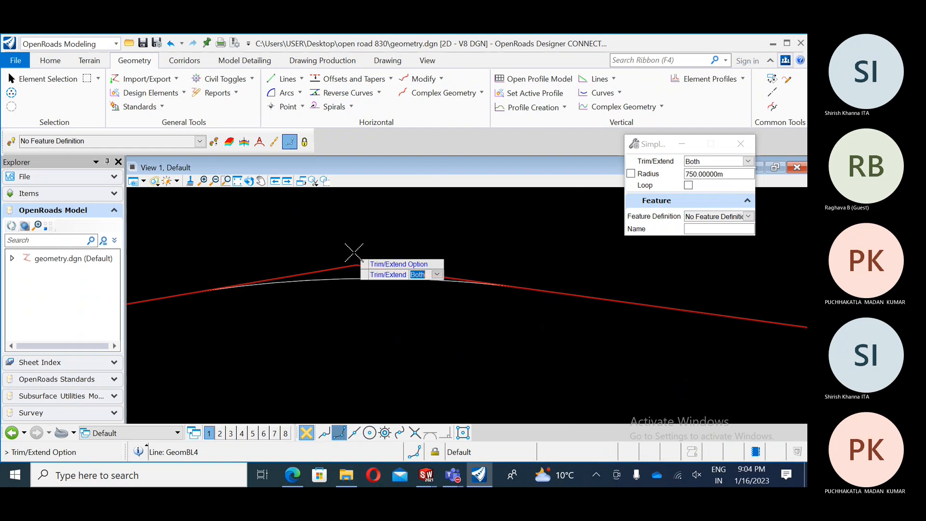
pyautogui.click(415, 243)
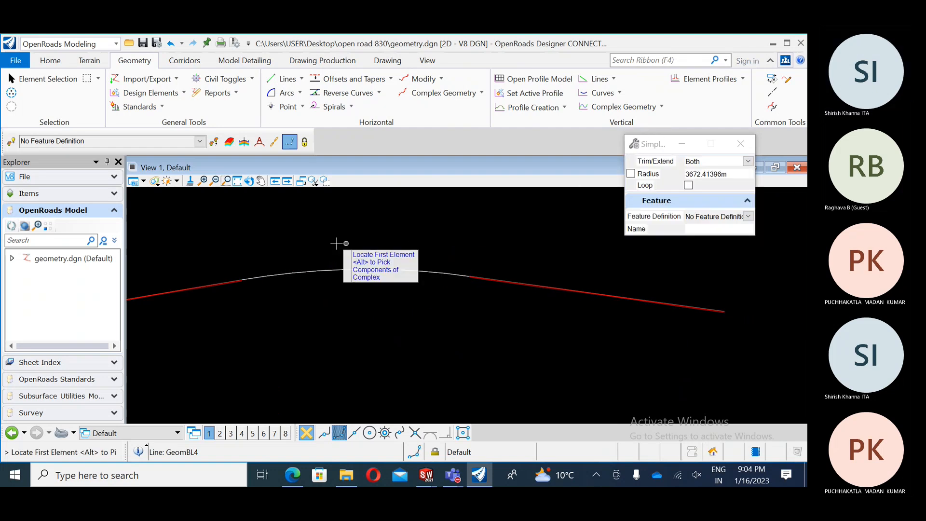
pyautogui.scroll(-1, 337, 244)
pyautogui.moveTo(354, 297); pyautogui.dragTo(380, 287, button='middle')
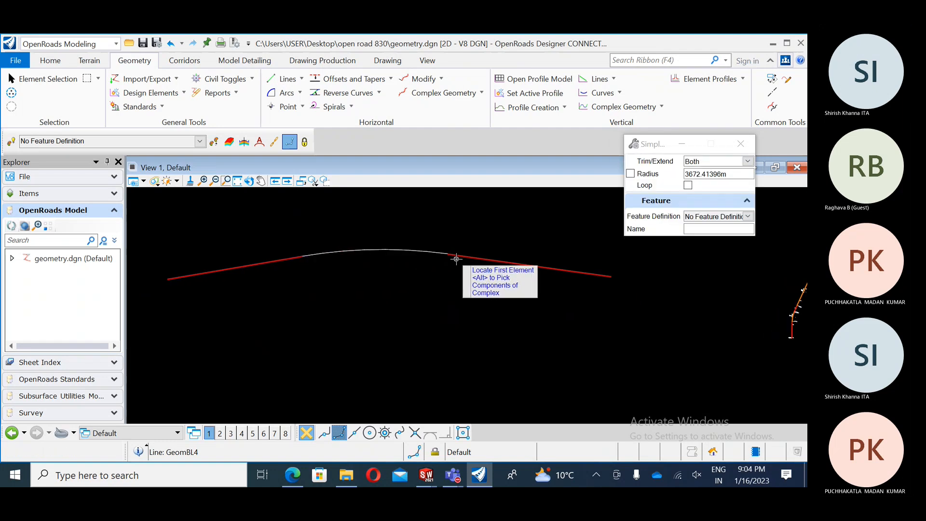
pyautogui.press('Escape')
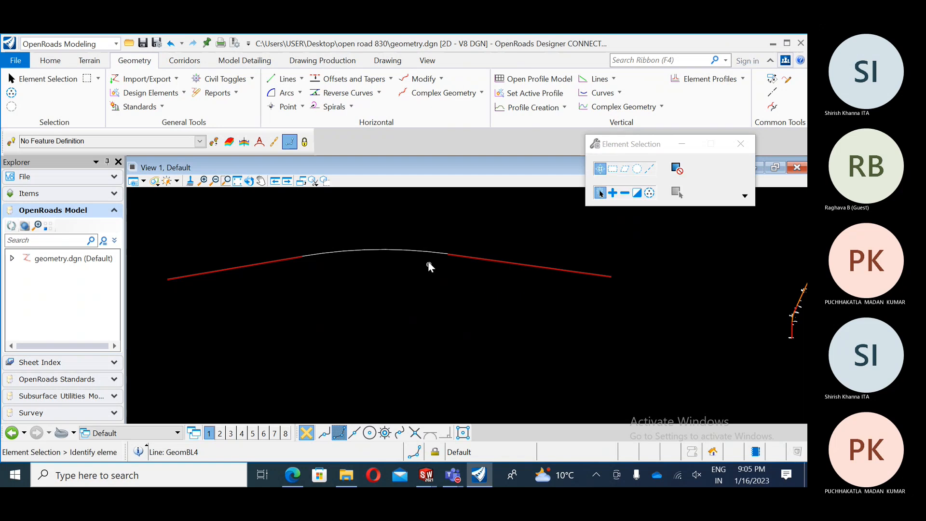
# Select the new arc between the two lines and examine its properties, including the available transition method options.
pyautogui.click(424, 251)
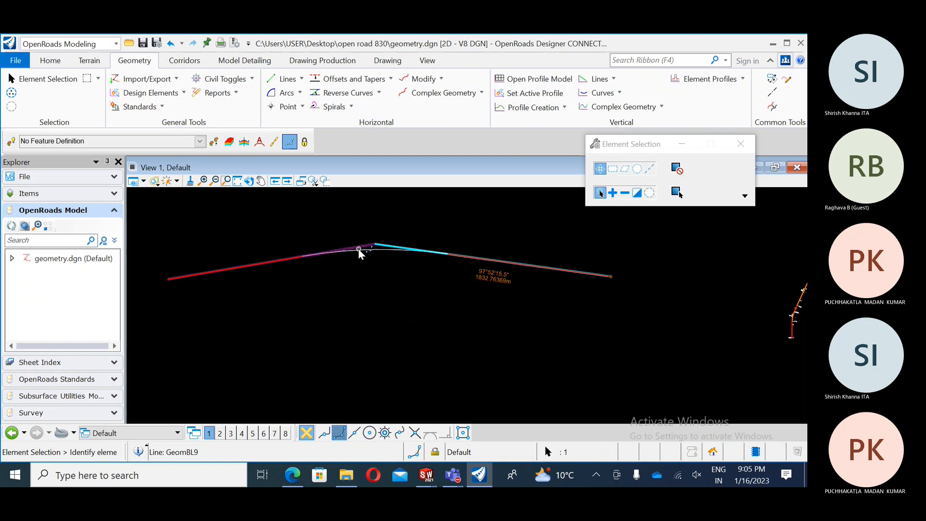
pyautogui.click(363, 251)
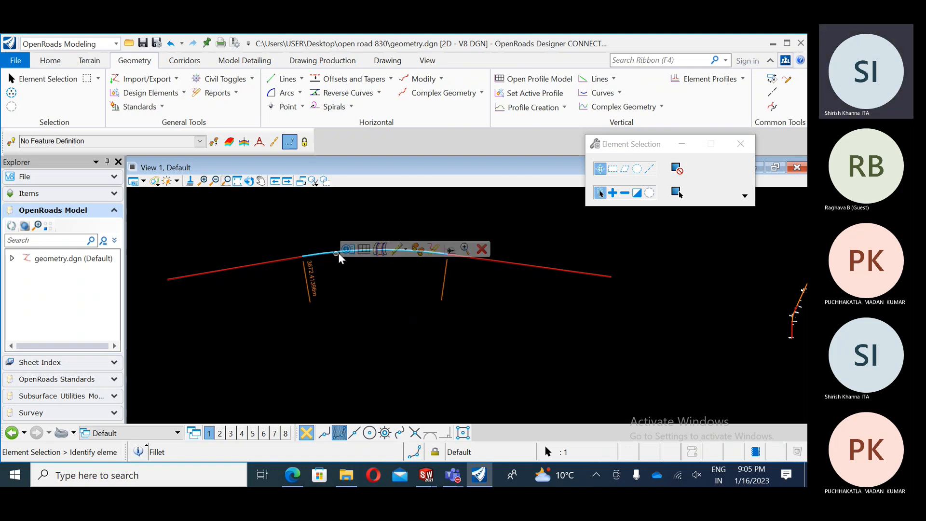
pyautogui.scroll(-1, 340, 257)
pyautogui.moveTo(351, 255)
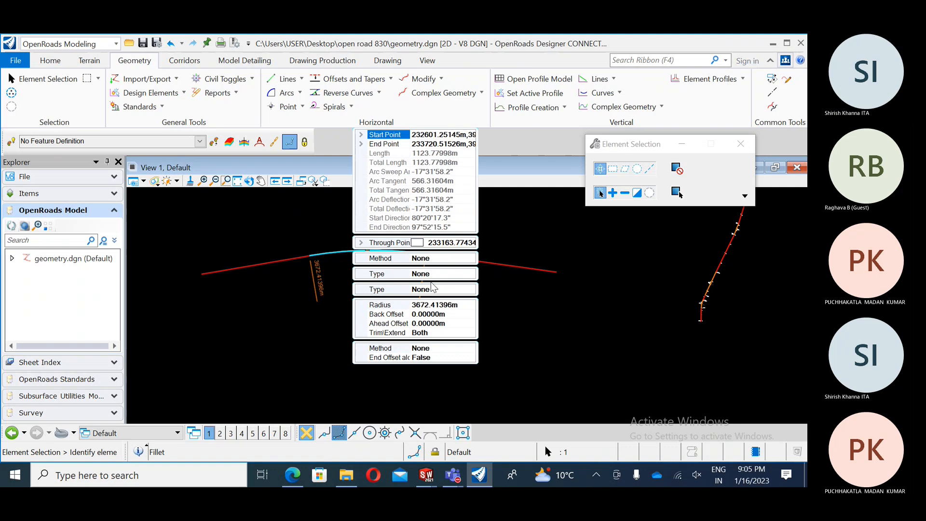
pyautogui.click(440, 274)
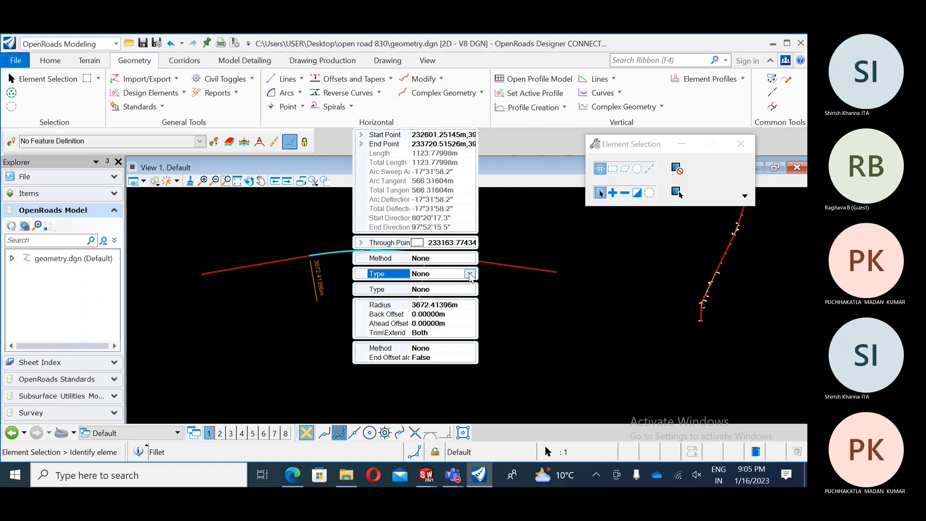
pyautogui.click(470, 274)
pyautogui.click(470, 274)
pyautogui.click(471, 259)
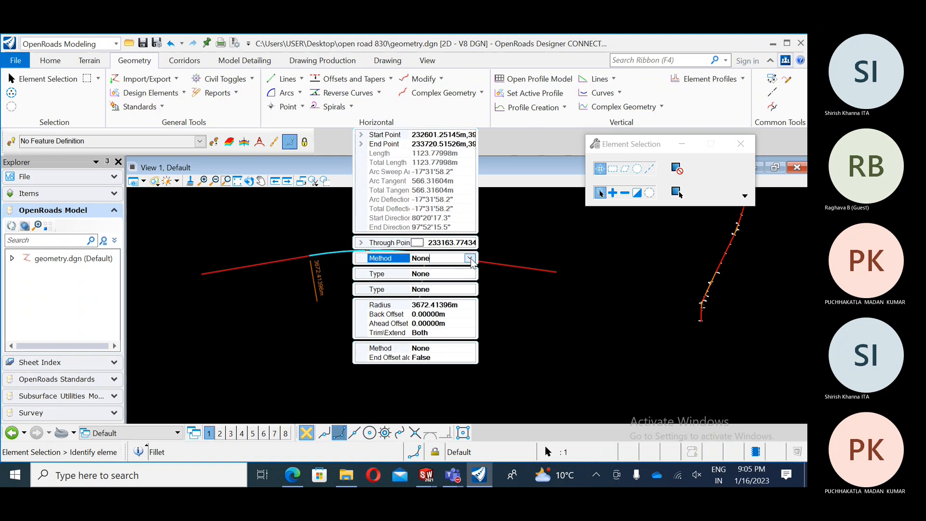
pyautogui.click(469, 259)
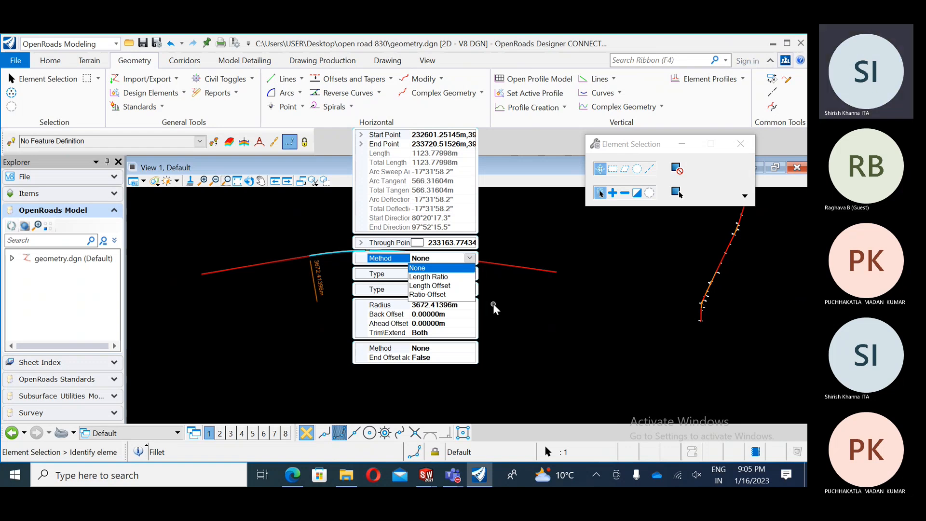
pyautogui.click(502, 328)
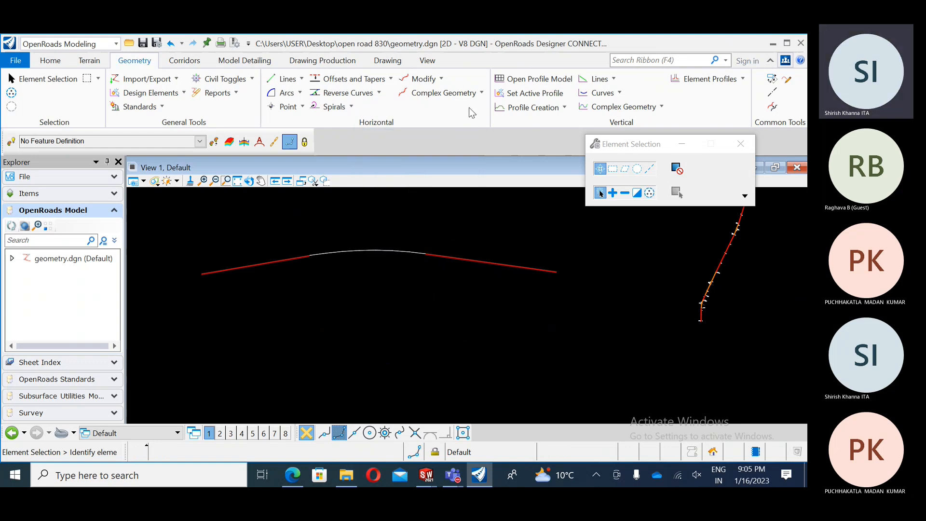
# Combine the two lines and the arc with Complex By Element, using the Automatic method, 0.01 maximum gap and Geom_Baseline feature definition.
pyautogui.click(480, 93)
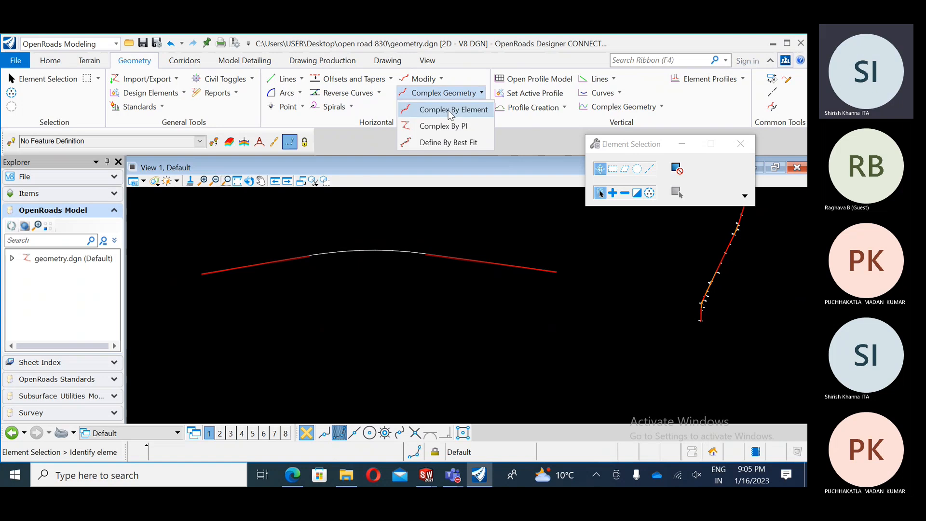
pyautogui.click(456, 110)
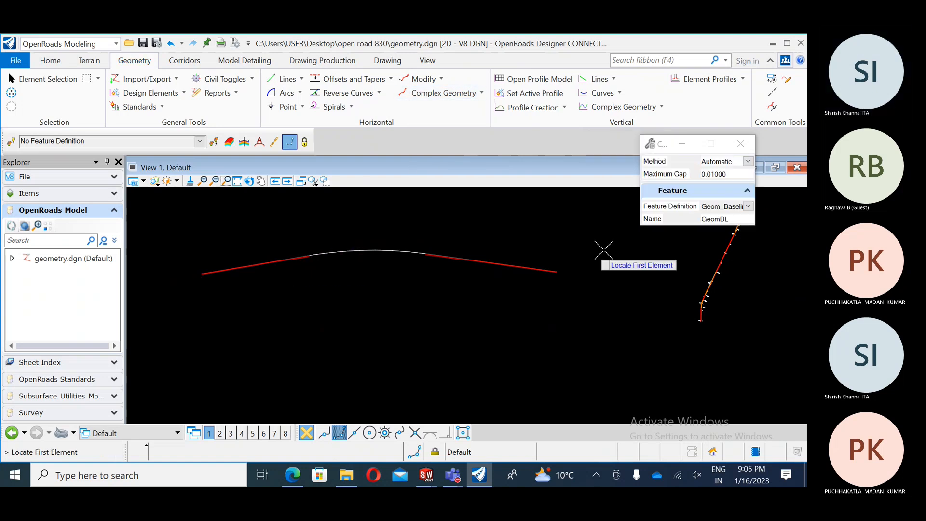
pyautogui.click(240, 267)
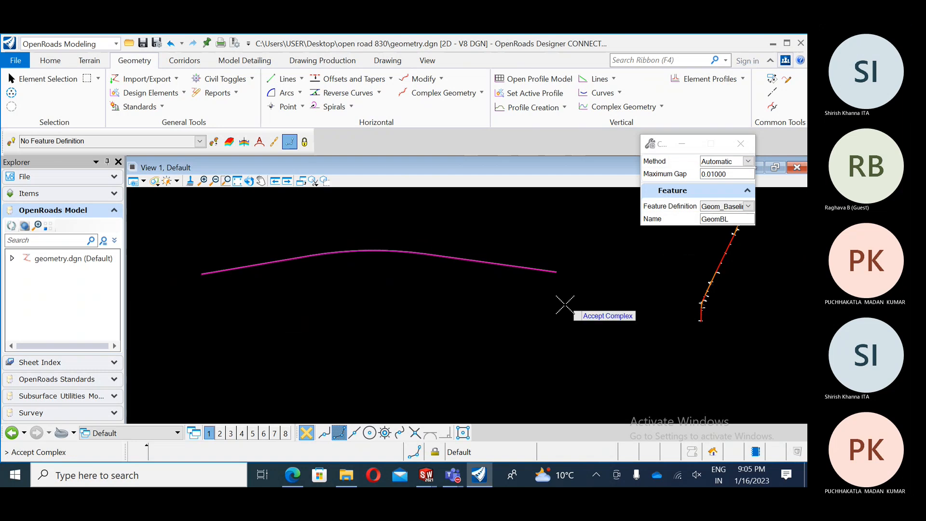
pyautogui.click(462, 310)
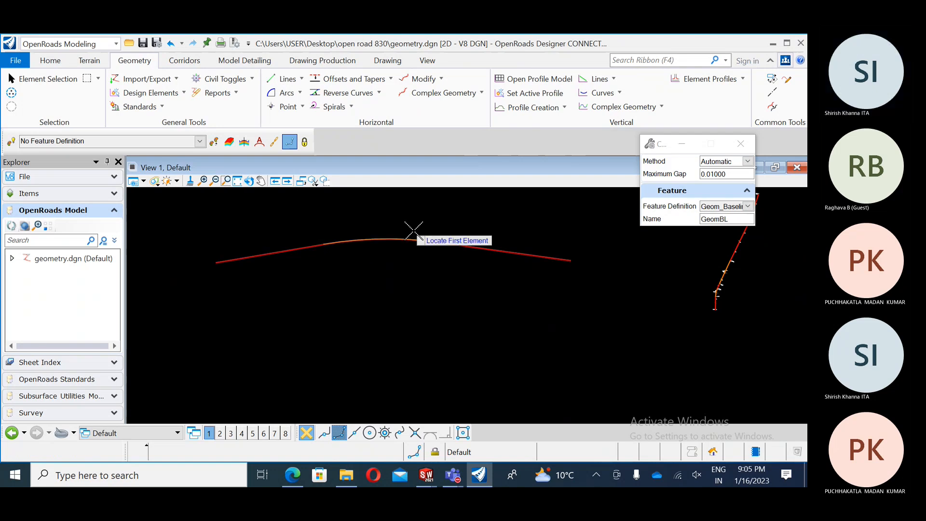
pyautogui.moveTo(424, 275); pyautogui.dragTo(411, 304, button='middle')
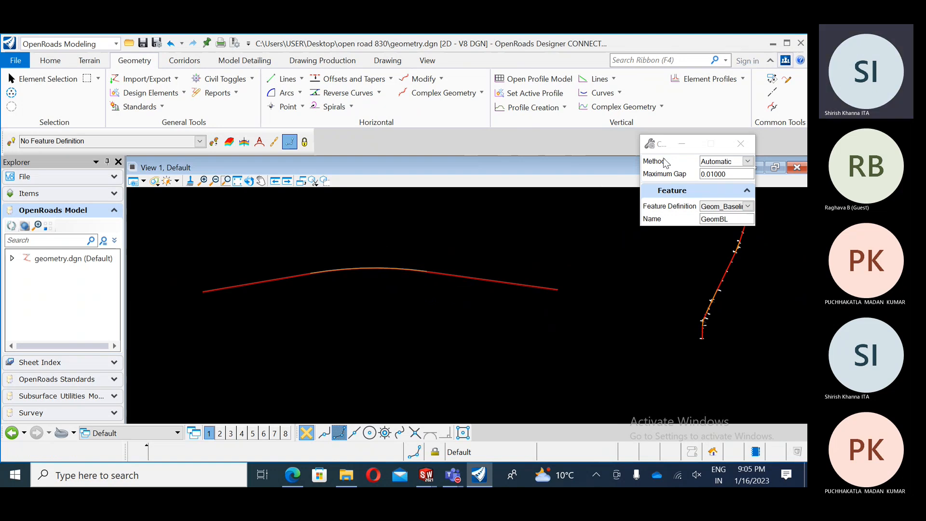
pyautogui.moveTo(661, 146); pyautogui.dragTo(670, 153)
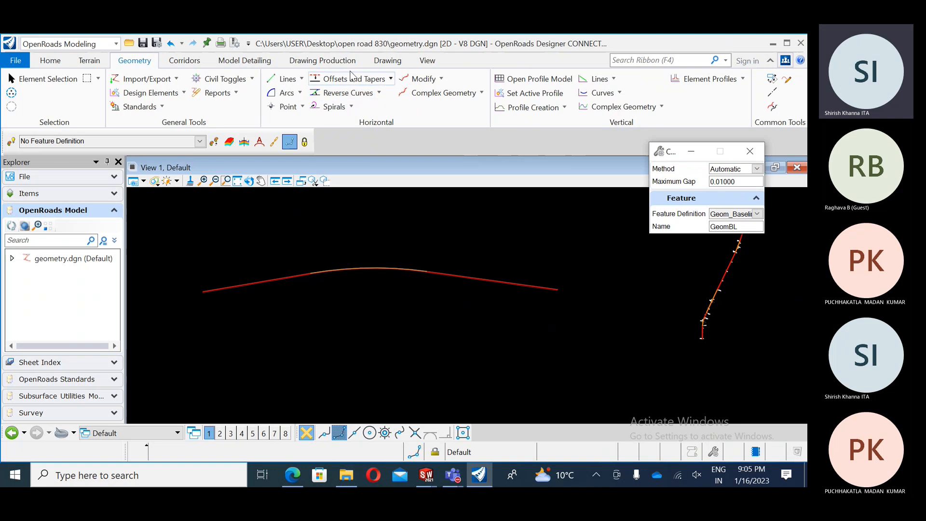
# Start a single offset of the new complex alignment and unlock its offset distance, keeping spiral transitions and mirroring enabled.
pyautogui.click(391, 79)
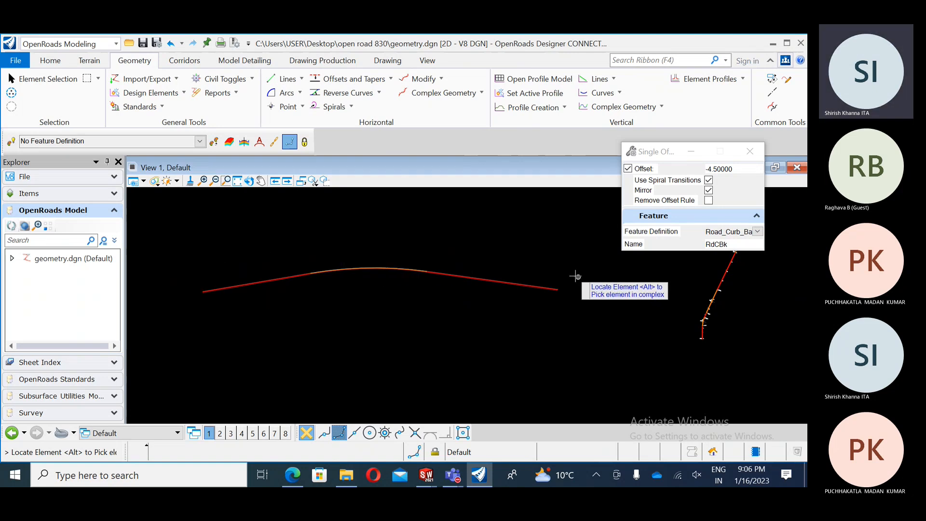
pyautogui.click(274, 283)
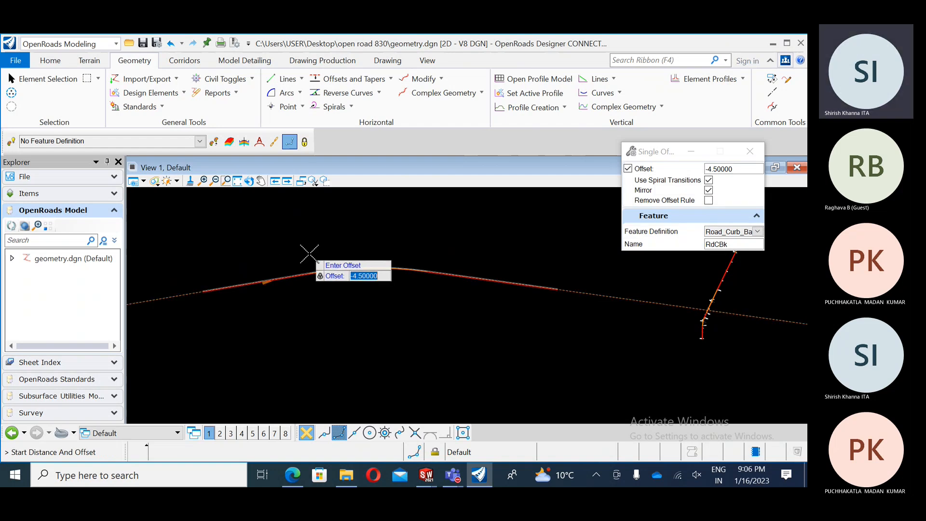
pyautogui.moveTo(665, 154); pyautogui.dragTo(537, 137)
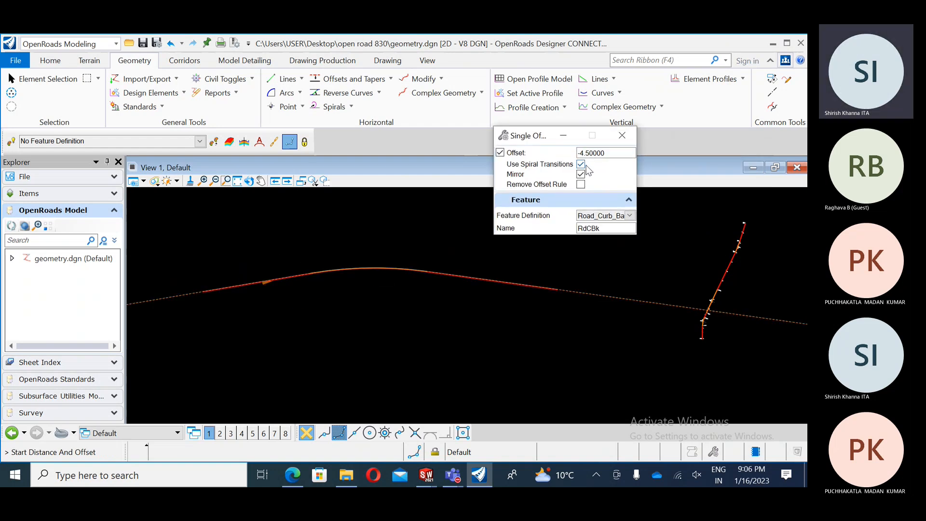
pyautogui.scroll(2, 541, 331)
pyautogui.scroll(3, 682, 327)
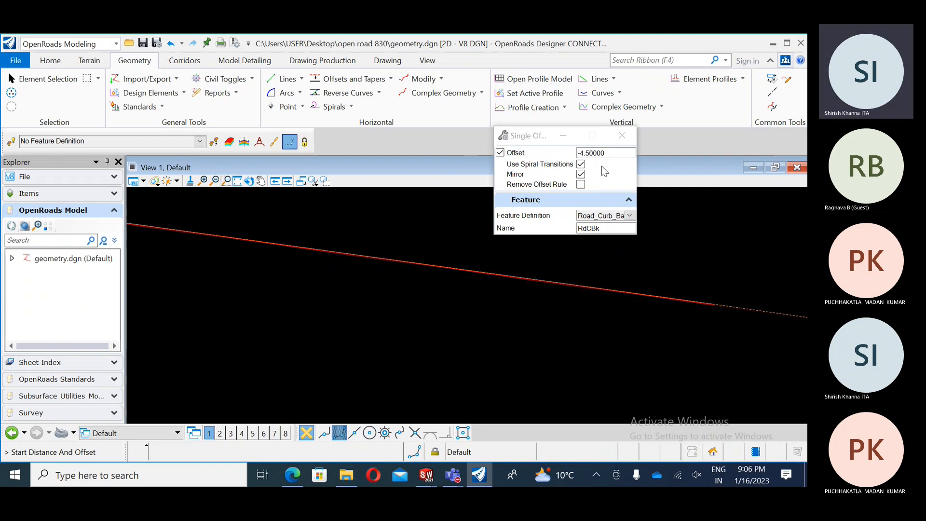
pyautogui.moveTo(609, 153); pyautogui.dragTo(583, 153)
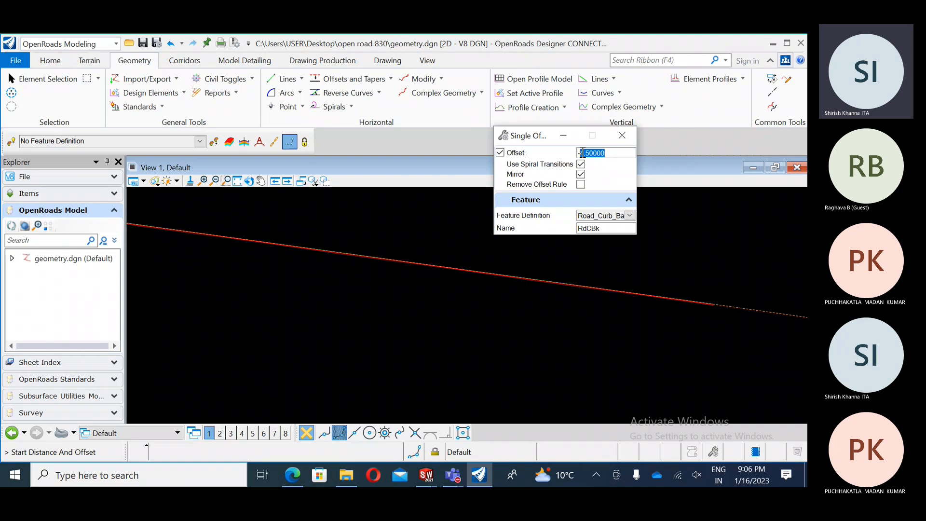
pyautogui.click(501, 152)
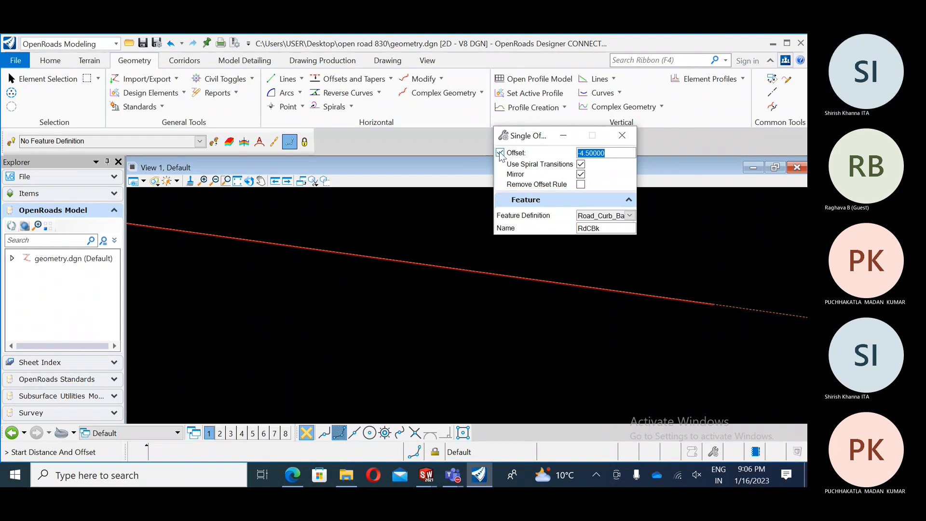
pyautogui.scroll(-10, 481, 309)
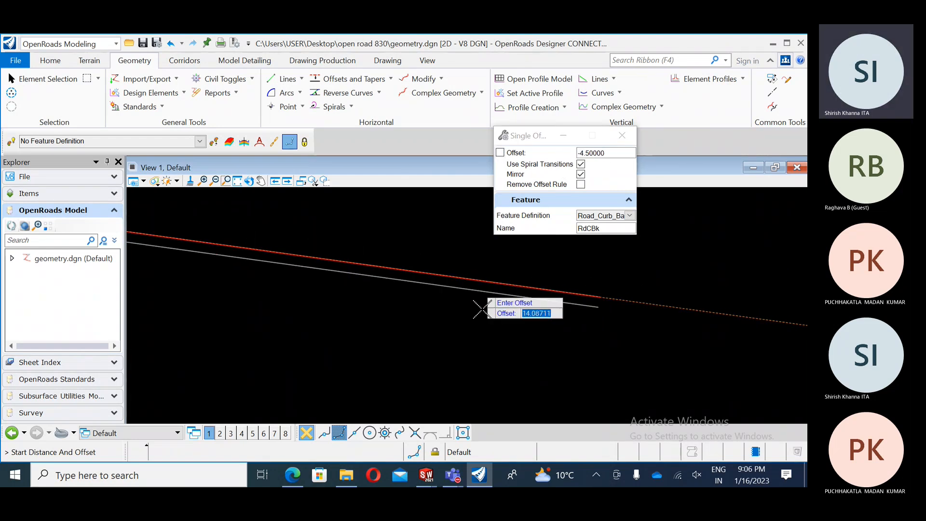
pyautogui.scroll(2, 333, 289)
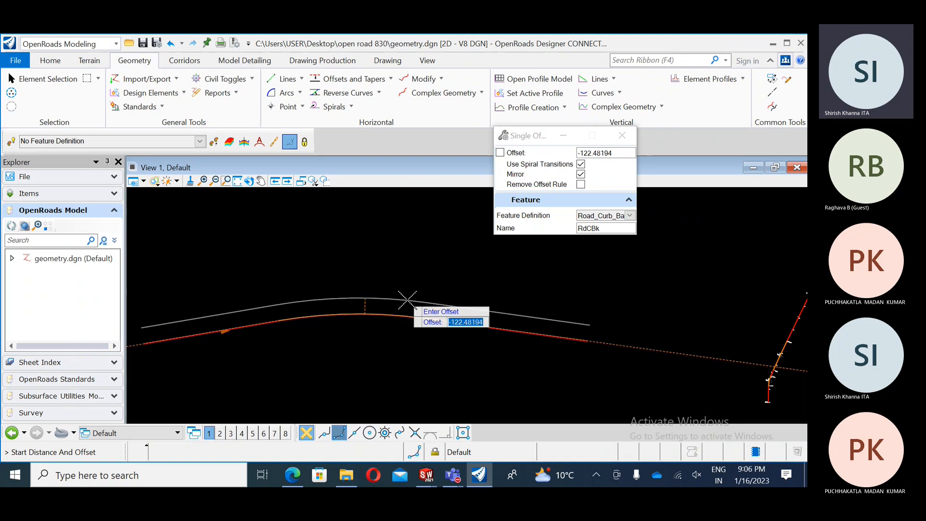
# Set the offset's feature definition to the first Profile_EdgeOfPavement entry in the linear Pavement group.
pyautogui.click(630, 216)
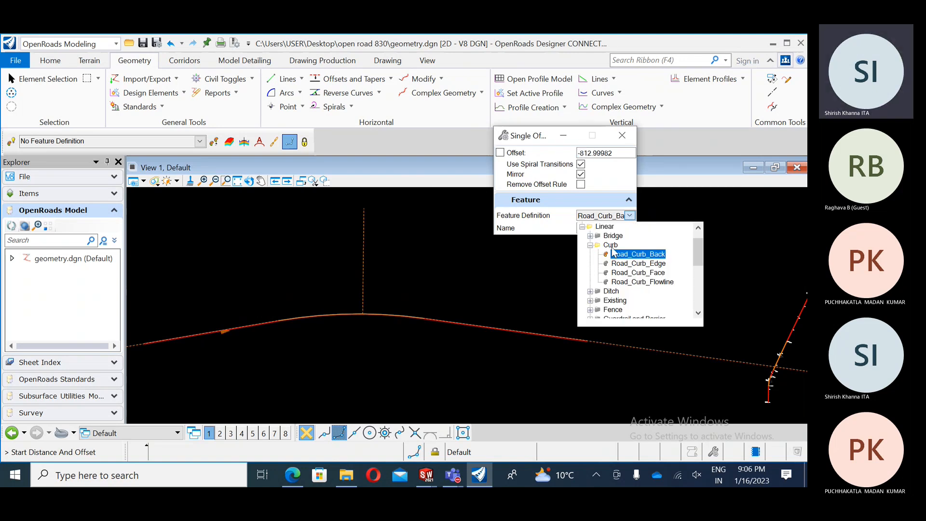
pyautogui.click(591, 246)
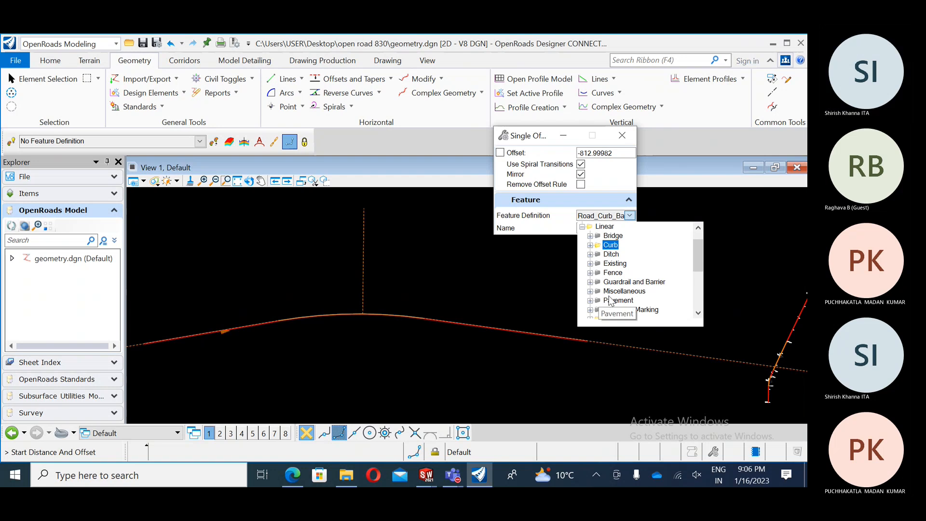
pyautogui.click(591, 301)
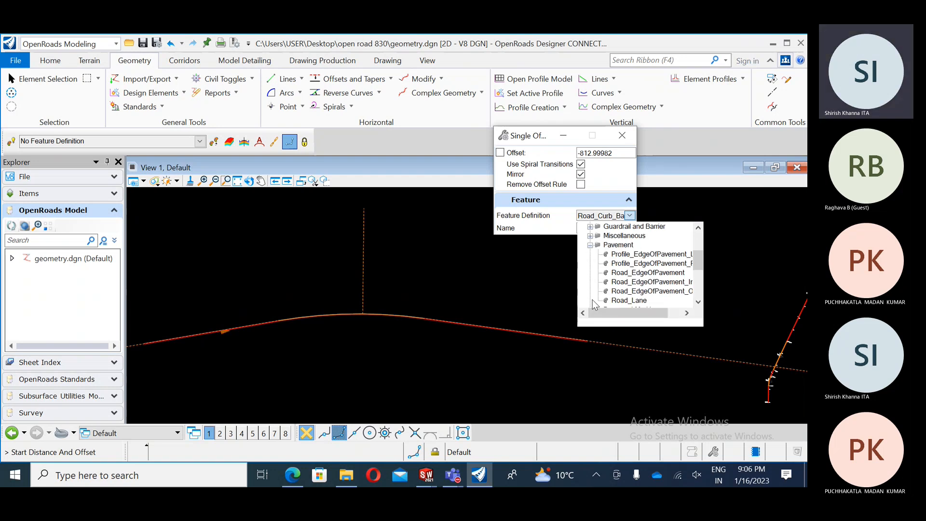
pyautogui.click(633, 257)
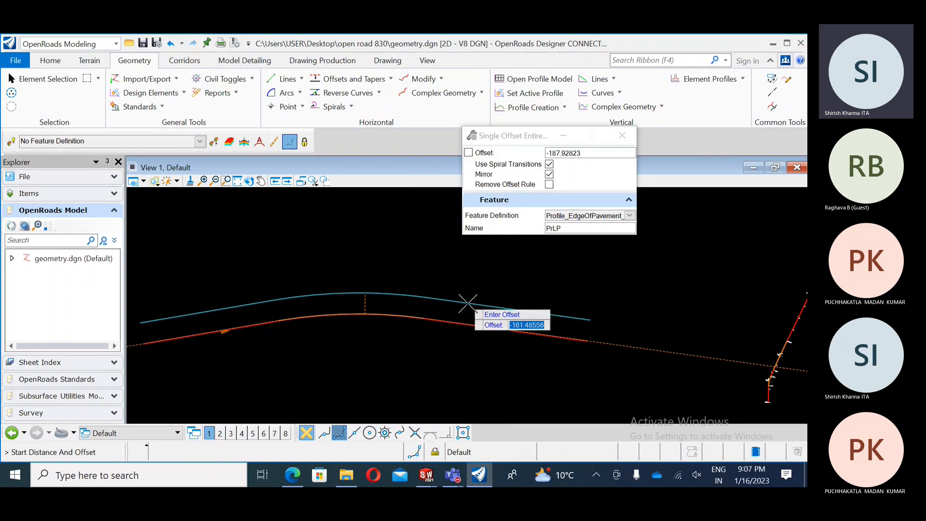
# Place the offset of the entire complex alignment about 154.6 m to its north side with Mirror set to No, and end the command.
pyautogui.click(468, 304)
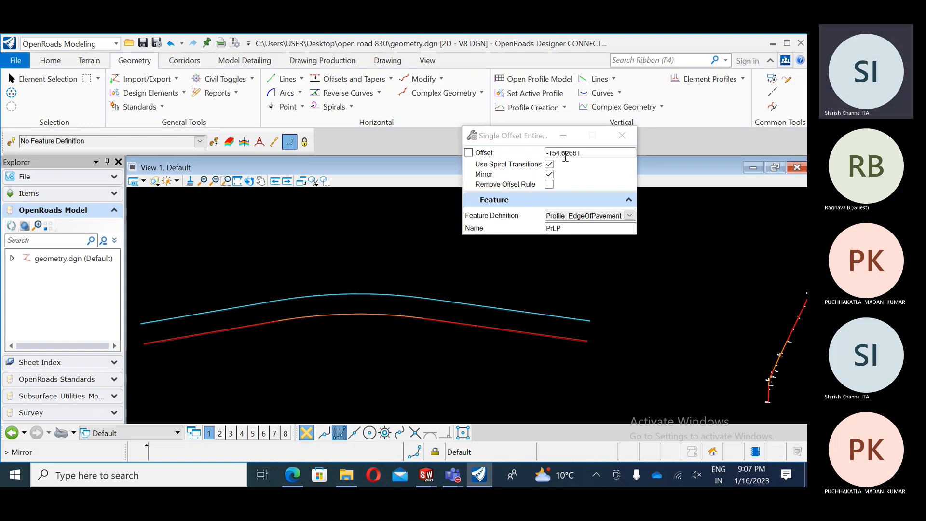
pyautogui.moveTo(543, 140); pyautogui.dragTo(501, 126)
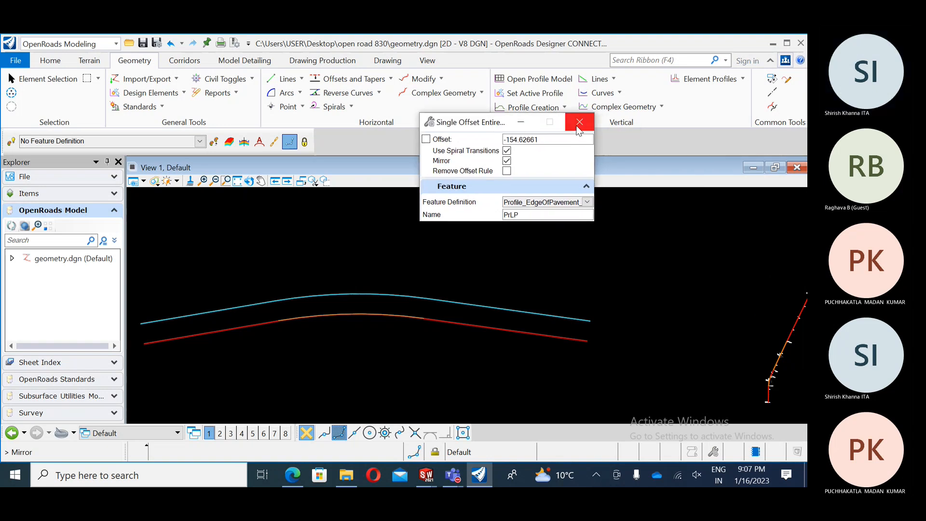
pyautogui.click(578, 122)
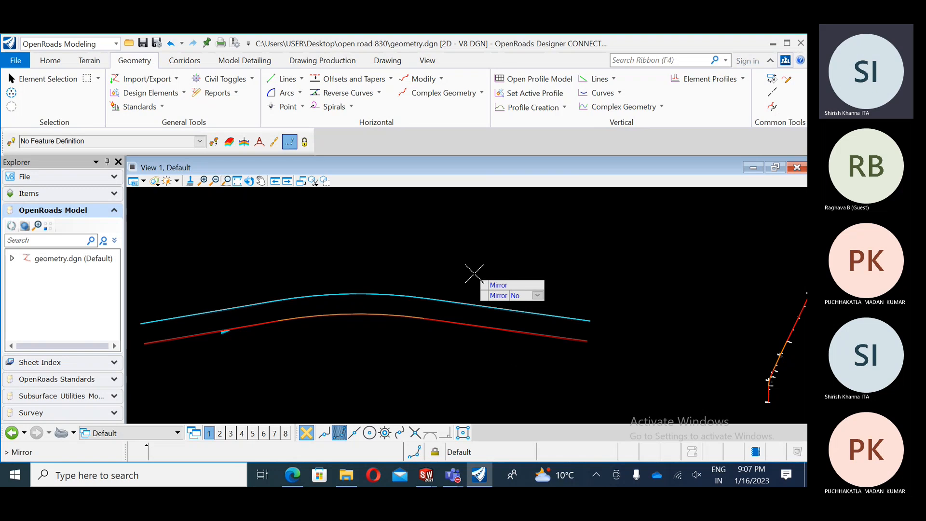
pyautogui.click(471, 274)
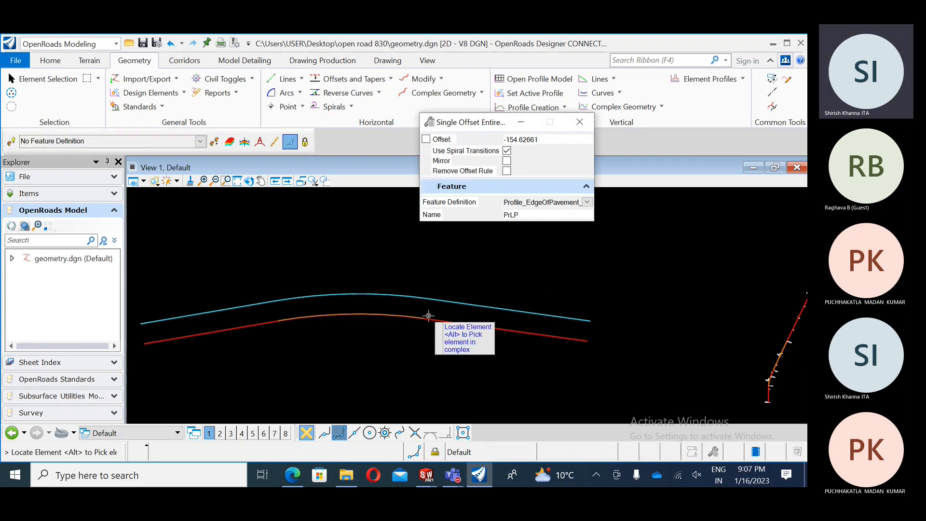
pyautogui.click(579, 122)
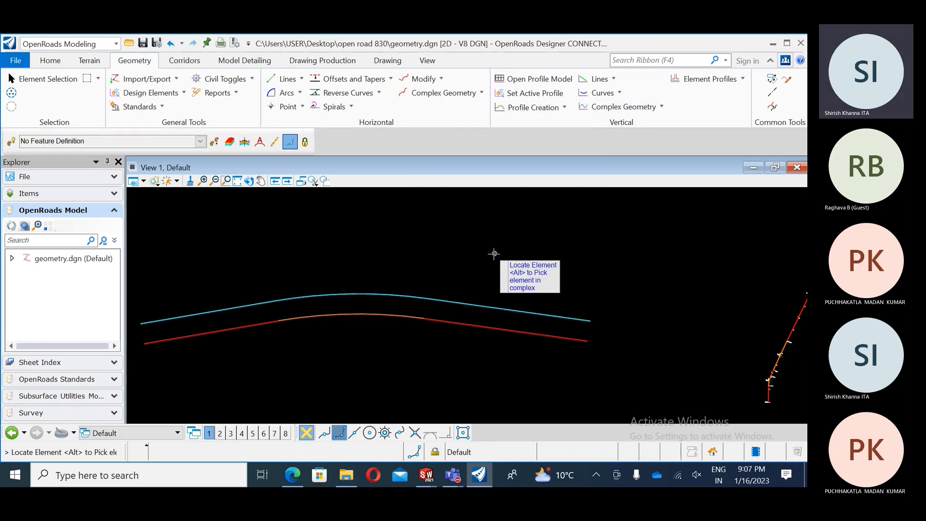
pyautogui.rightClick(493, 253)
# Set the start offset of the new pavement edge line to -100 m at its west end.
pyautogui.scroll(-1, 476, 256)
pyautogui.moveTo(421, 308); pyautogui.dragTo(453, 281, button='middle')
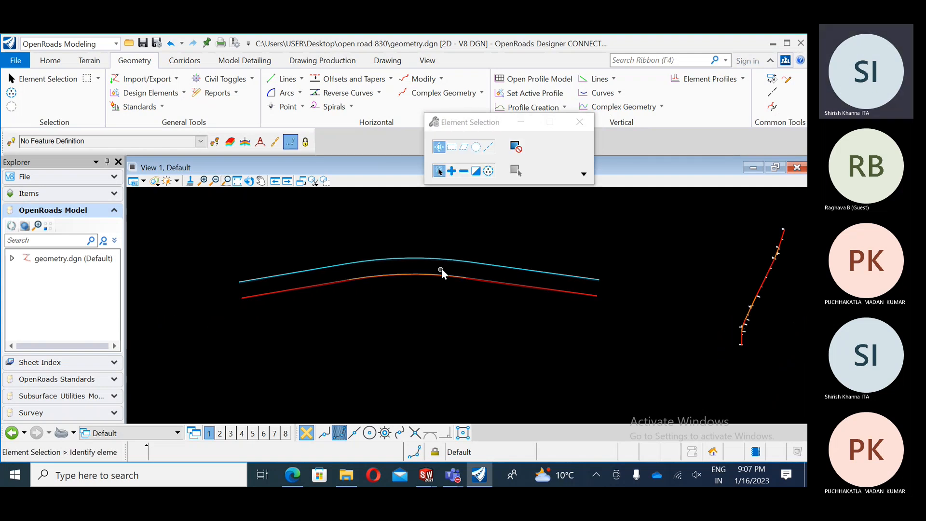
pyautogui.click(272, 279)
pyautogui.scroll(4, 258, 289)
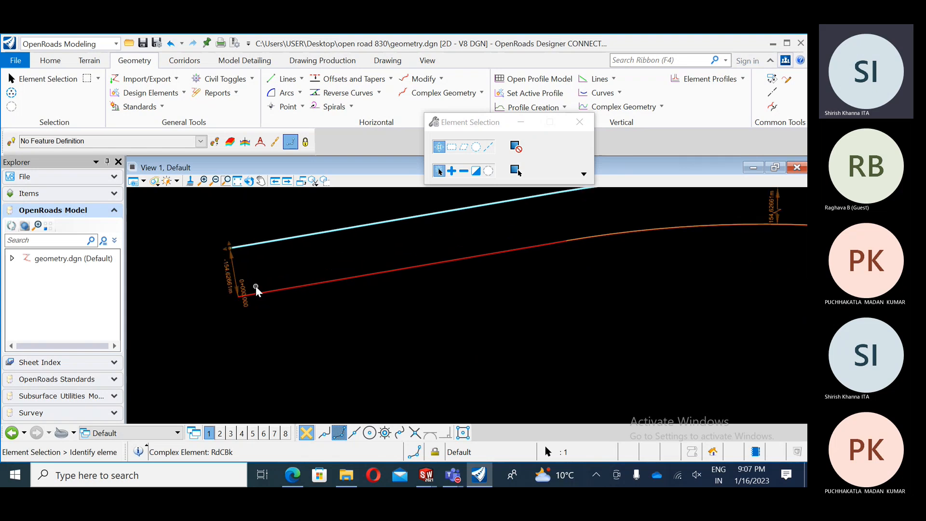
pyautogui.scroll(2, 256, 292)
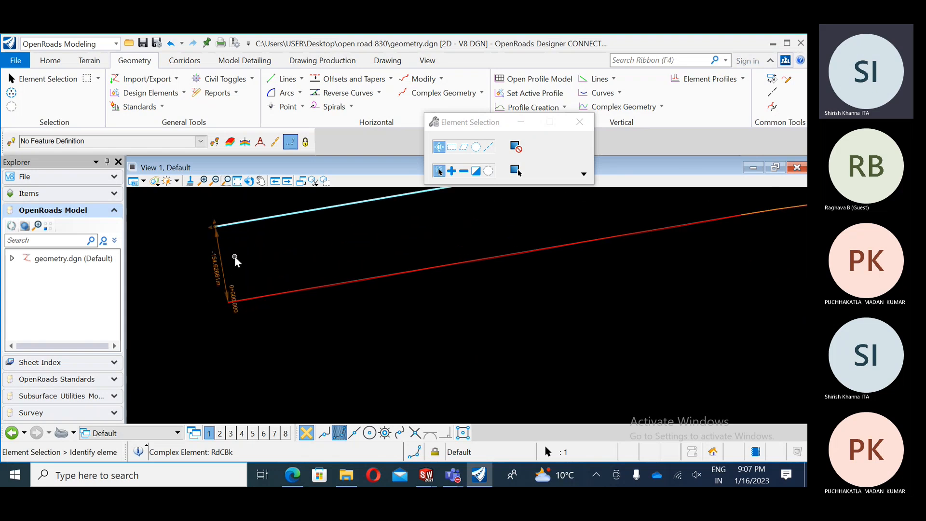
pyautogui.scroll(-3, 260, 313)
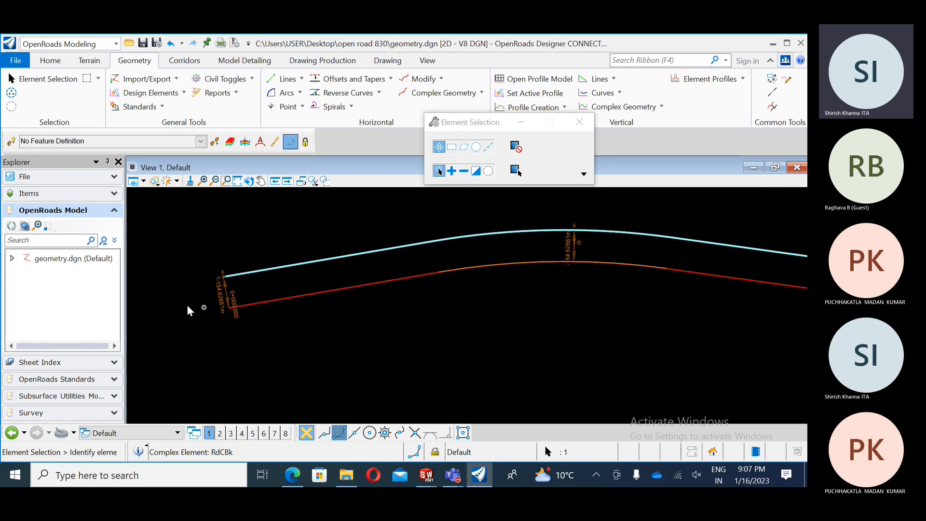
pyautogui.scroll(2, 208, 309)
pyautogui.click(269, 280)
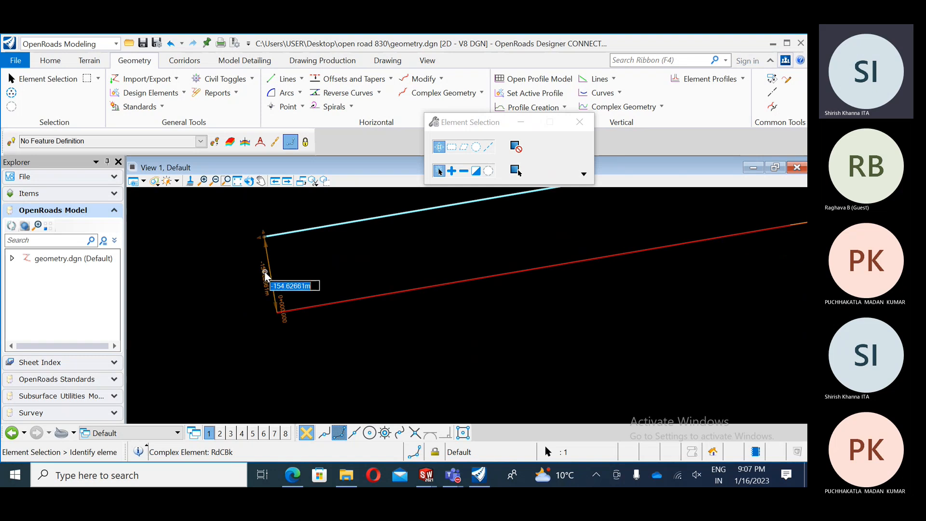
pyautogui.write('100')
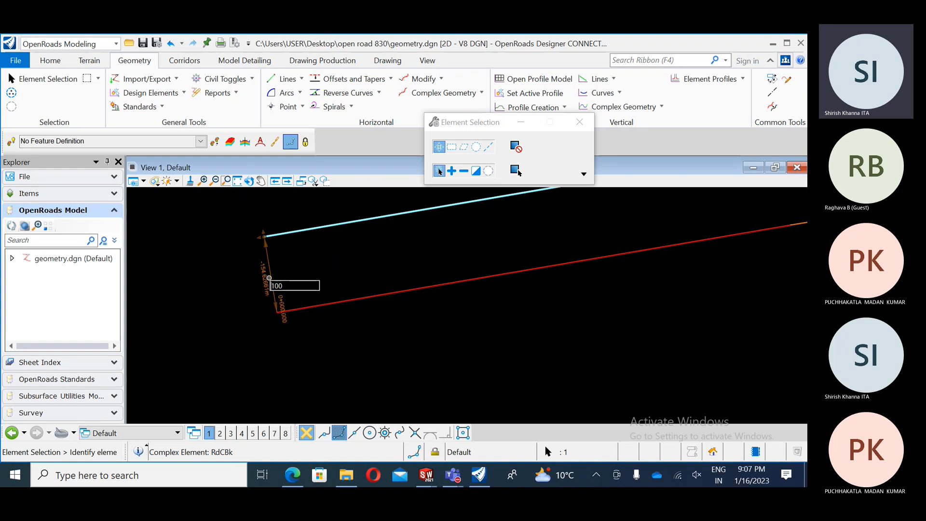
pyautogui.press('Return')
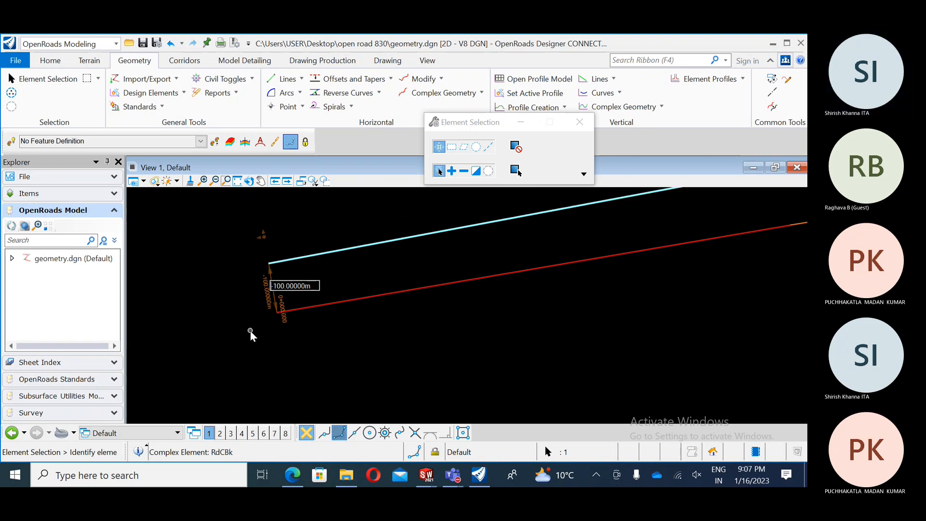
pyautogui.click(249, 330)
pyautogui.scroll(-2, 195, 276)
pyautogui.scroll(-3, 195, 276)
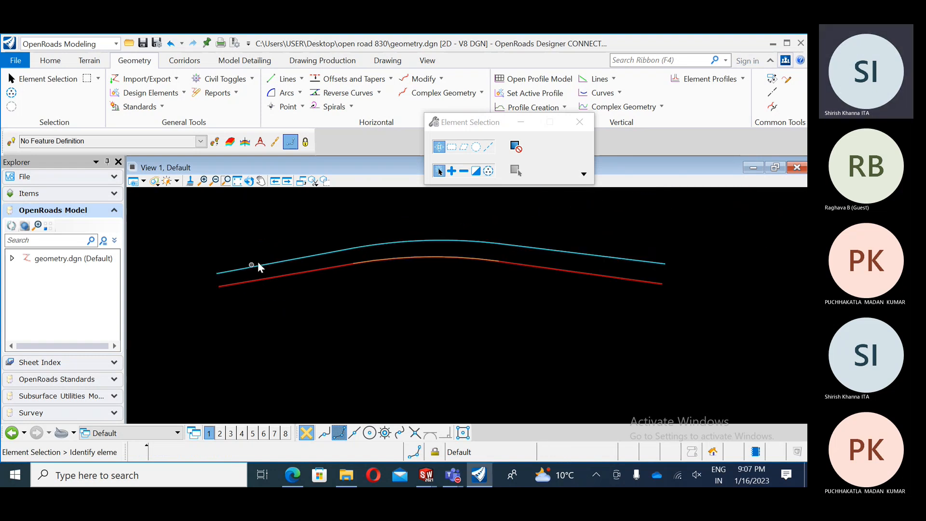
# Move the base alignment's east end point southwest so its last line runs about 1405 m at 115°03'25.7".
pyautogui.click(646, 283)
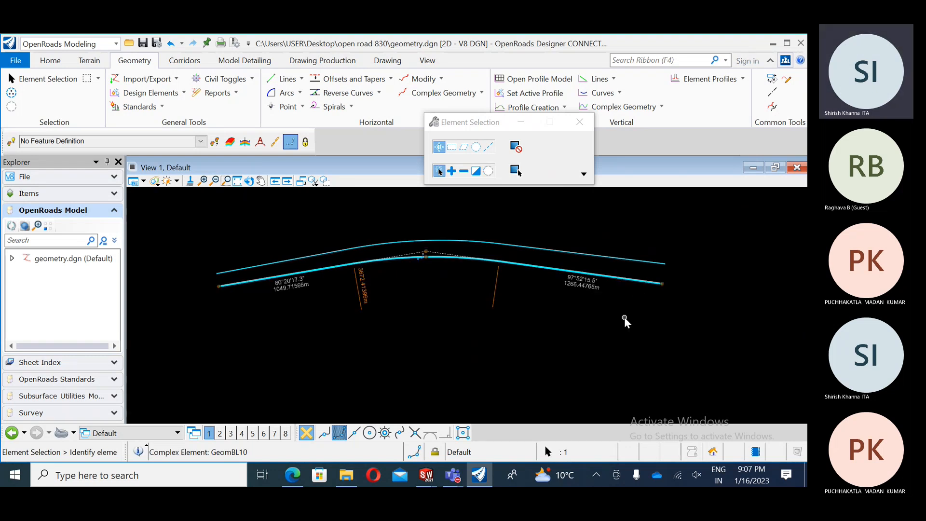
pyautogui.click(664, 286)
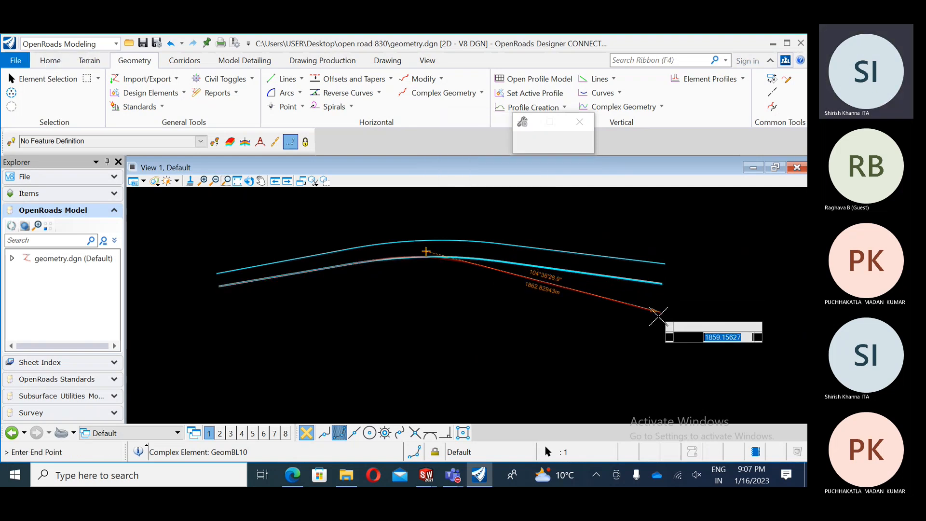
pyautogui.click(623, 342)
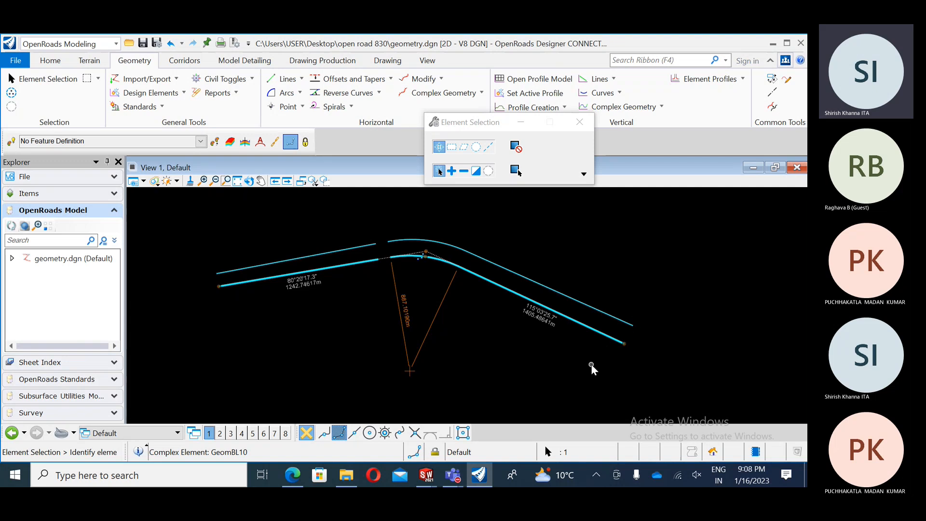
# Move the base alignment's east end point north so its last line runs about 1126 m at 98°35'56.4".
pyautogui.moveTo(523, 337); pyautogui.dragTo(504, 332, button='middle')
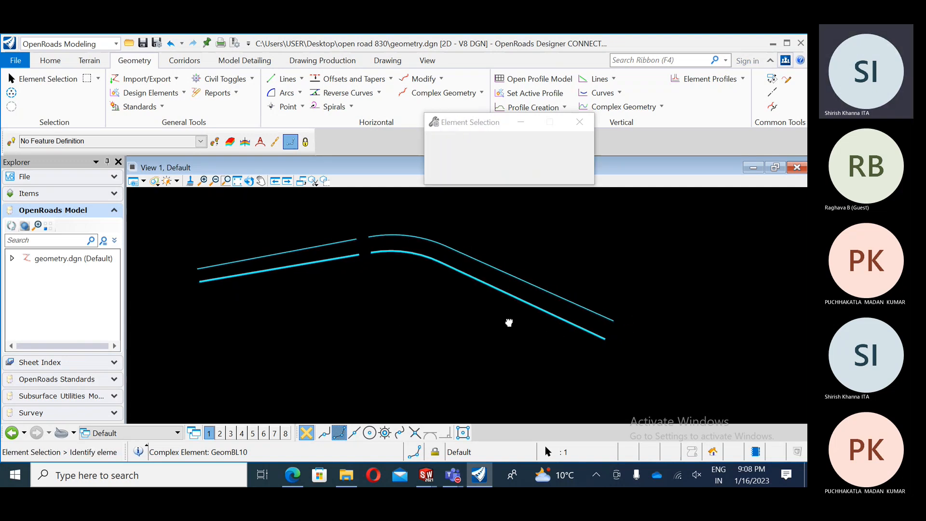
pyautogui.click(600, 340)
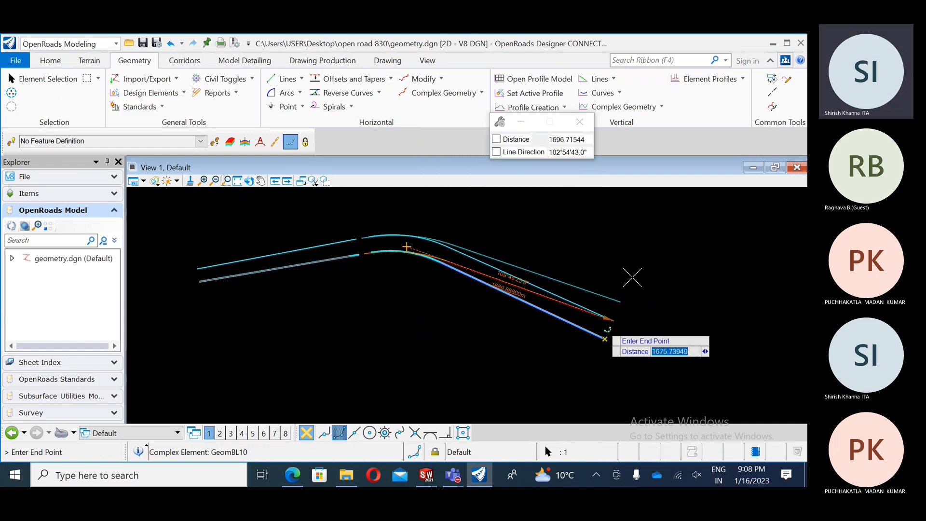
pyautogui.click(622, 278)
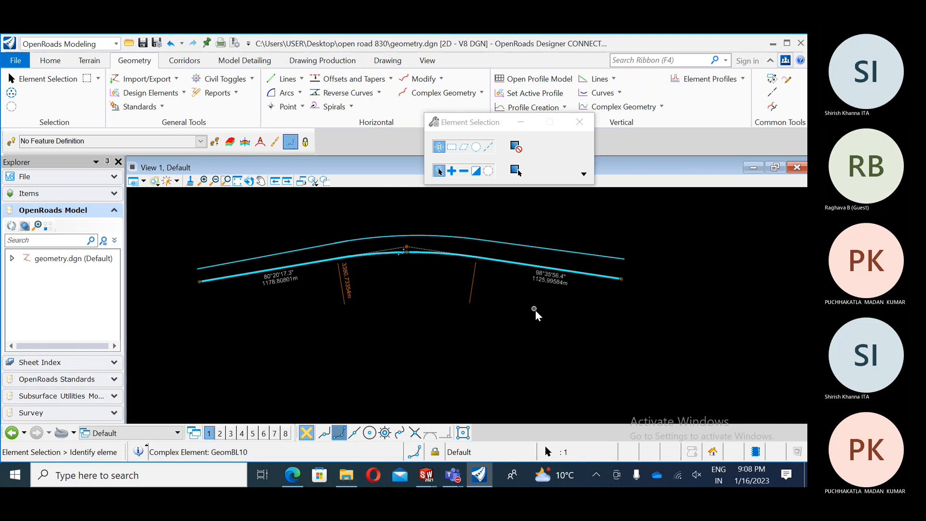
pyautogui.click(518, 328)
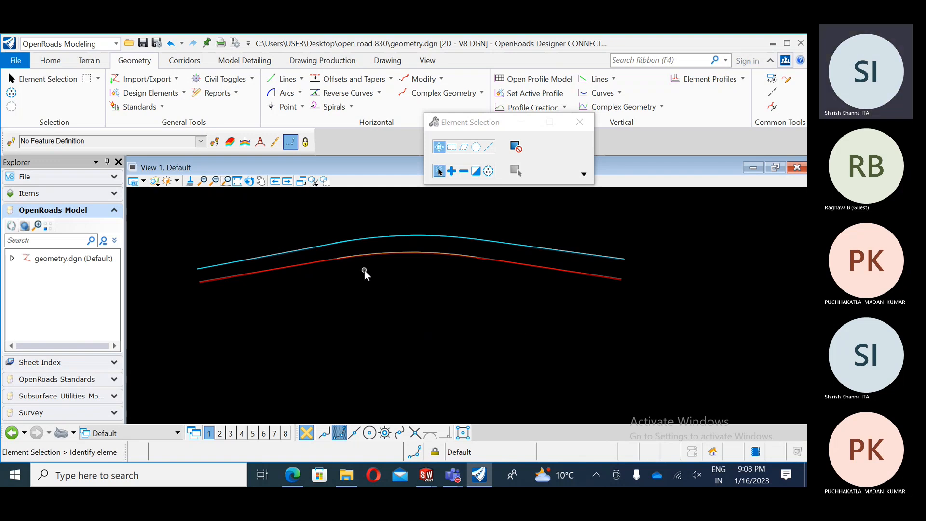
# Set the end offset of the pavement edge line to -100 m at its east end.
pyautogui.click(617, 279)
pyautogui.click(618, 276)
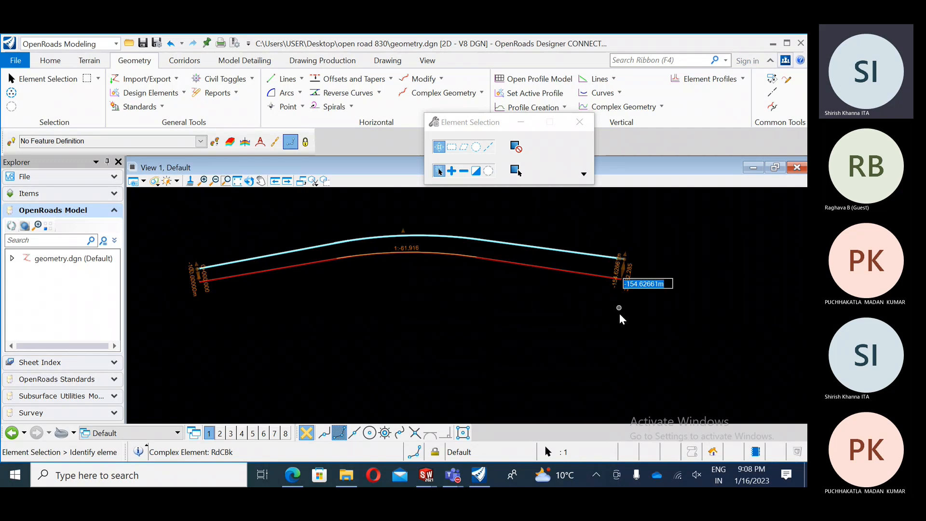
pyautogui.press('BackSpace')
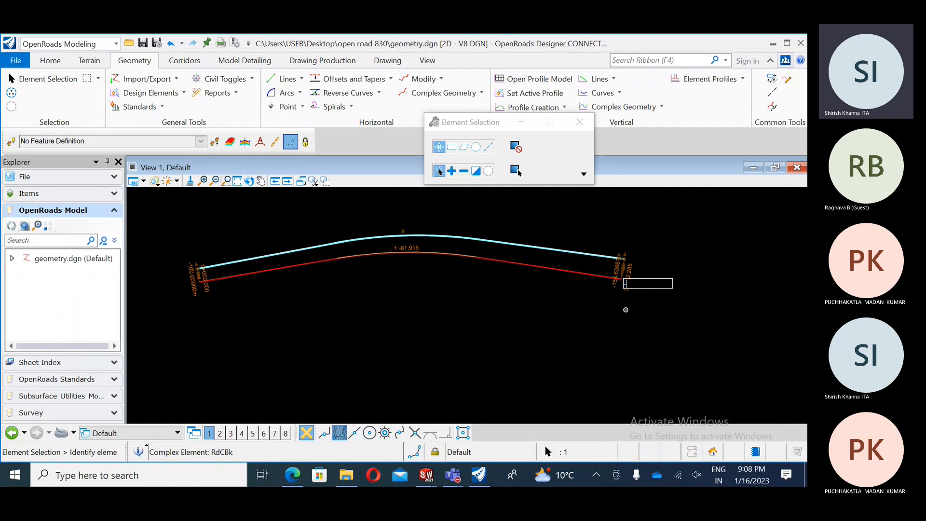
pyautogui.write('-100')
pyautogui.press('Return')
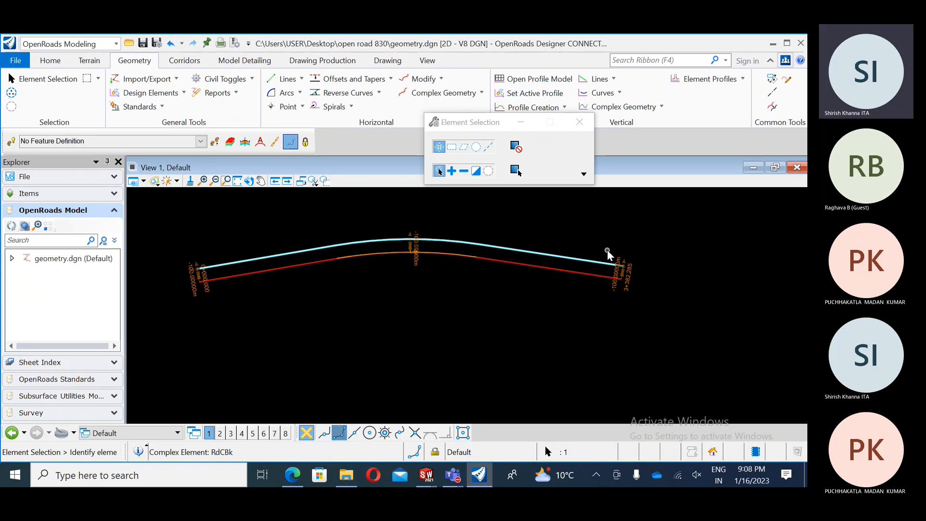
pyautogui.moveTo(382, 285); pyautogui.dragTo(402, 287, button='middle')
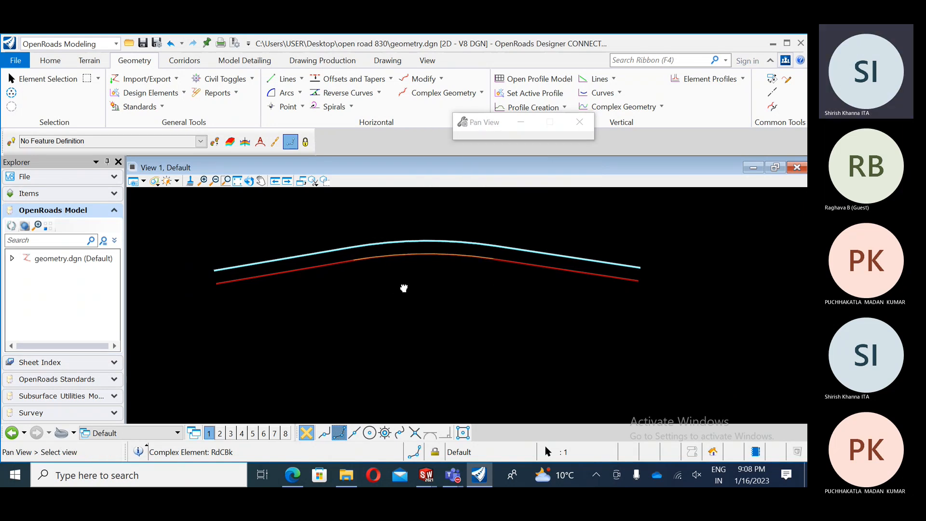
pyautogui.scroll(2, 291, 287)
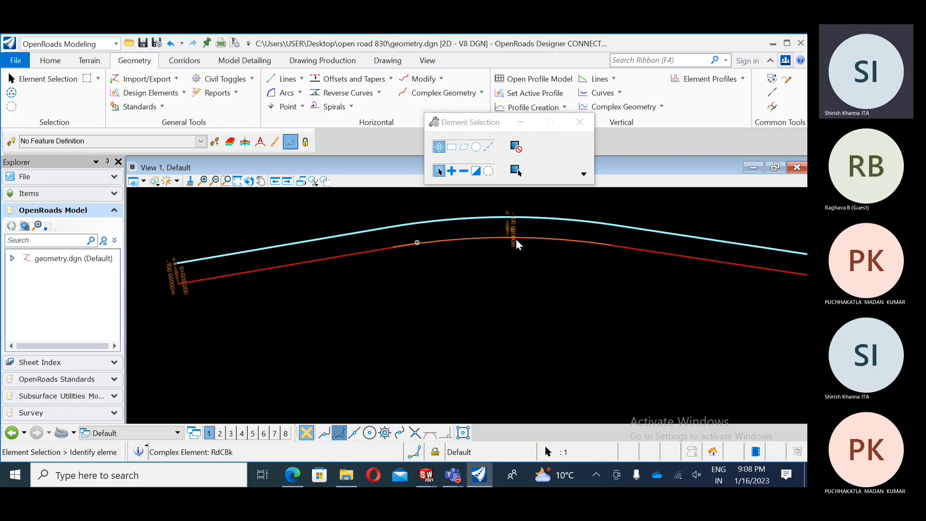
pyautogui.scroll(-2, 367, 267)
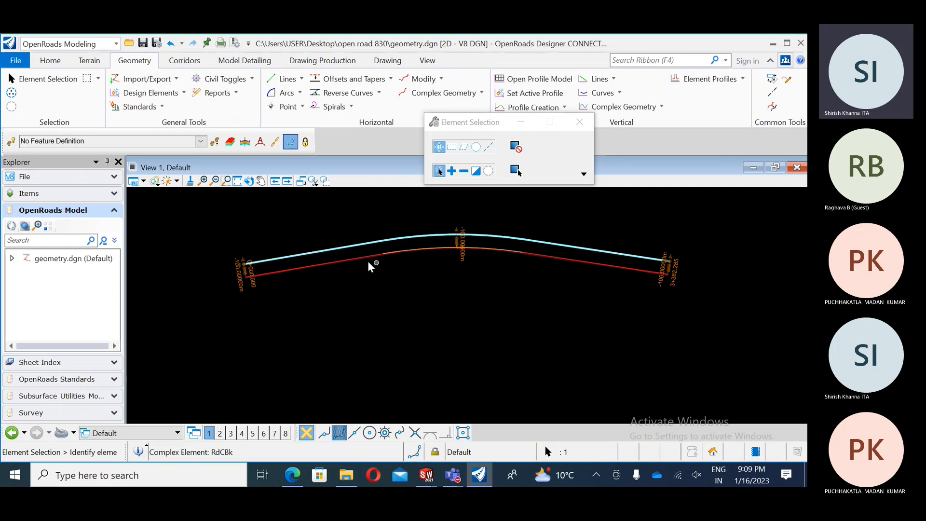
pyautogui.click(391, 79)
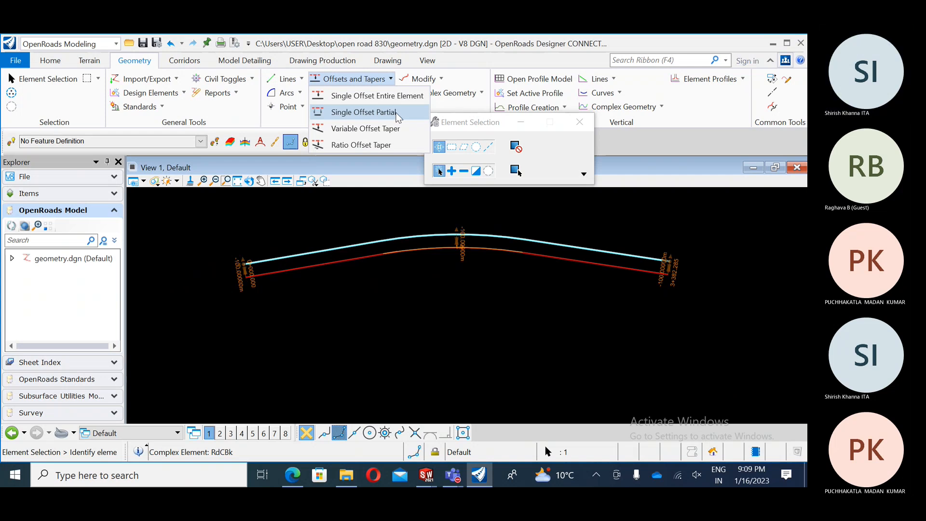
pyautogui.click(336, 222)
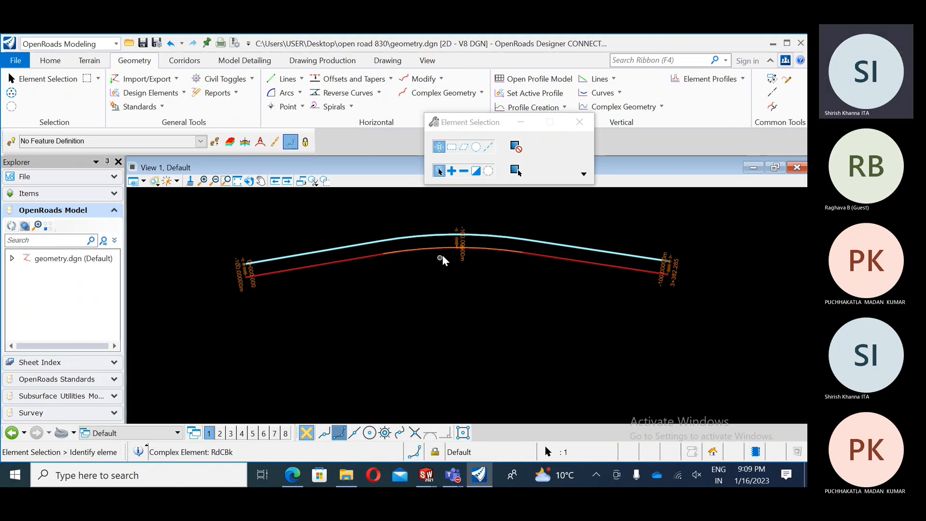
# Begin a single partial offset south of the red base alignment, from its start at 0+000 to about 1+183.
pyautogui.click(390, 79)
pyautogui.click(369, 114)
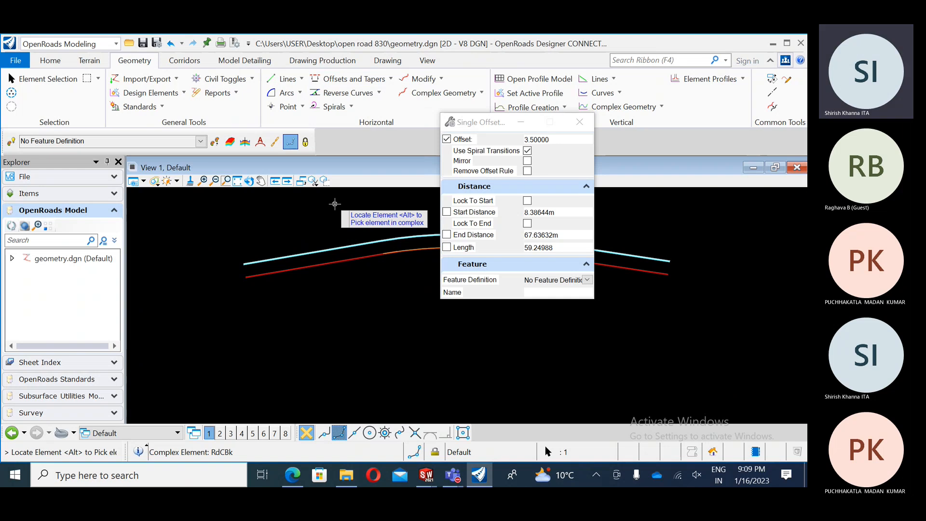
pyautogui.click(312, 265)
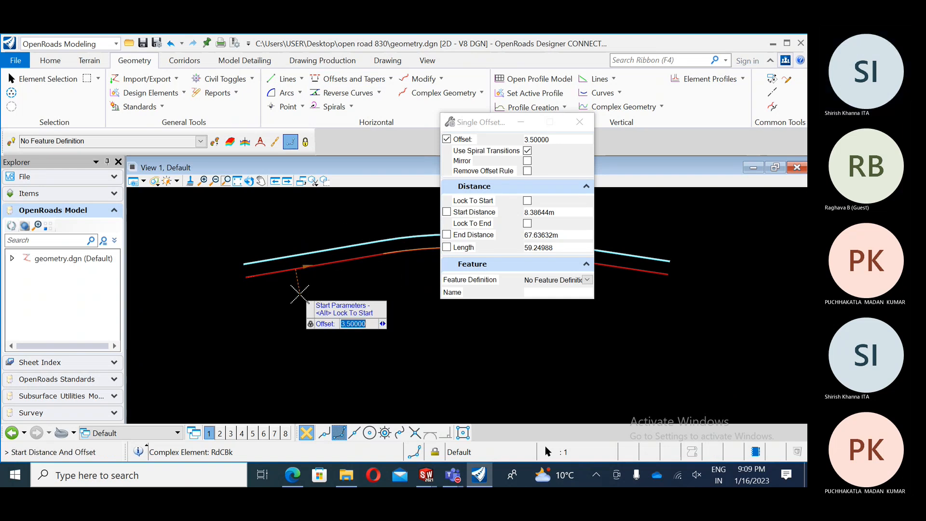
pyautogui.scroll(2, 304, 292)
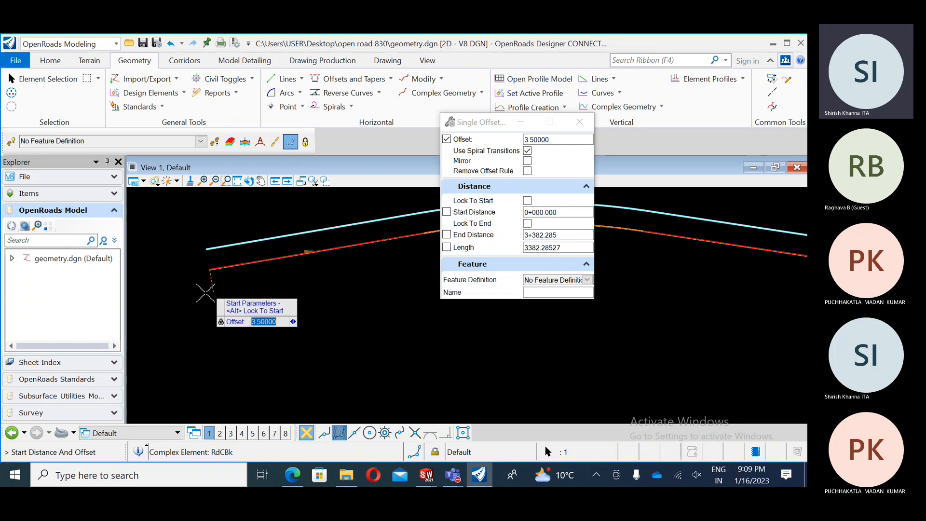
pyautogui.click(205, 292)
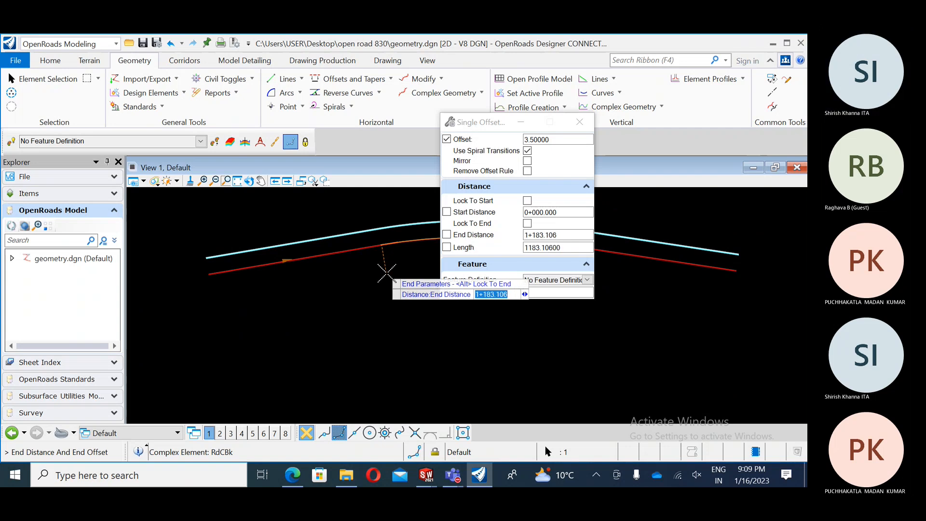
pyautogui.click(386, 273)
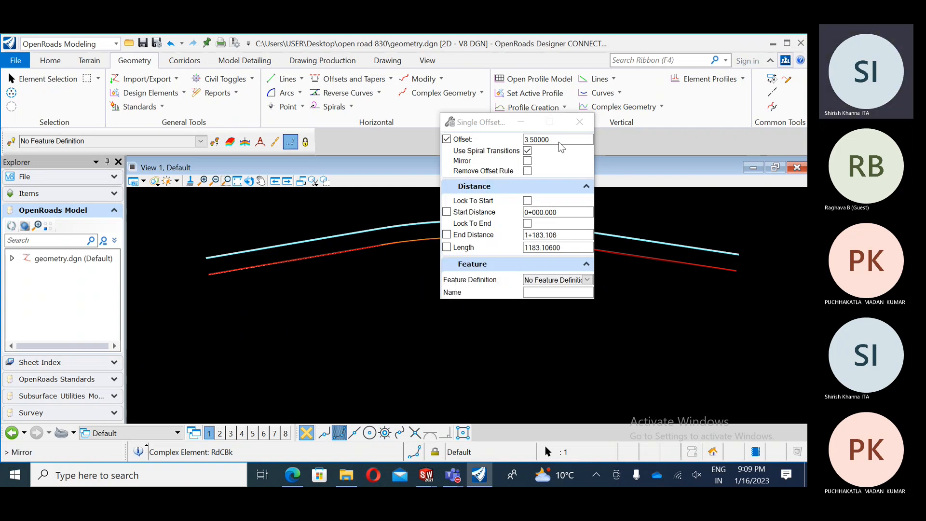
# Set the partial offset's distance to 100 m and place it without mirroring, with no feature definition.
pyautogui.click(447, 139)
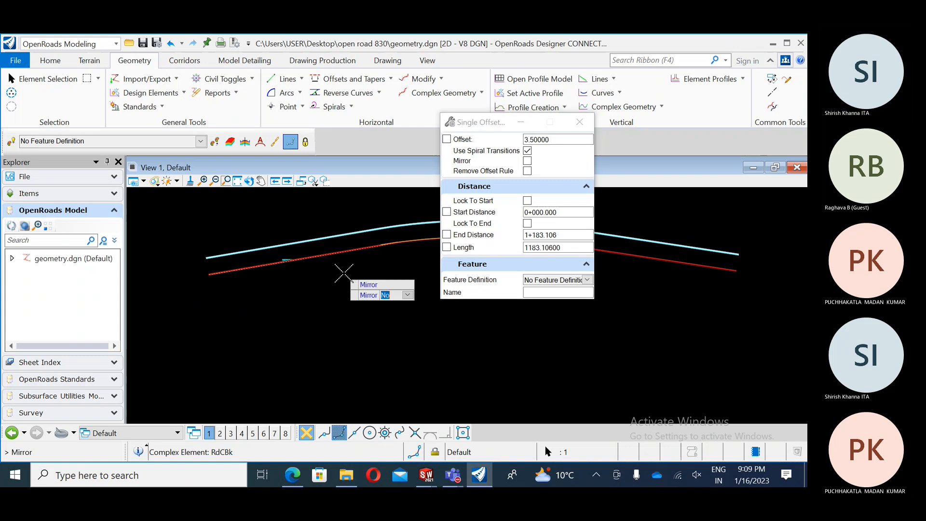
pyautogui.doubleClick(557, 140)
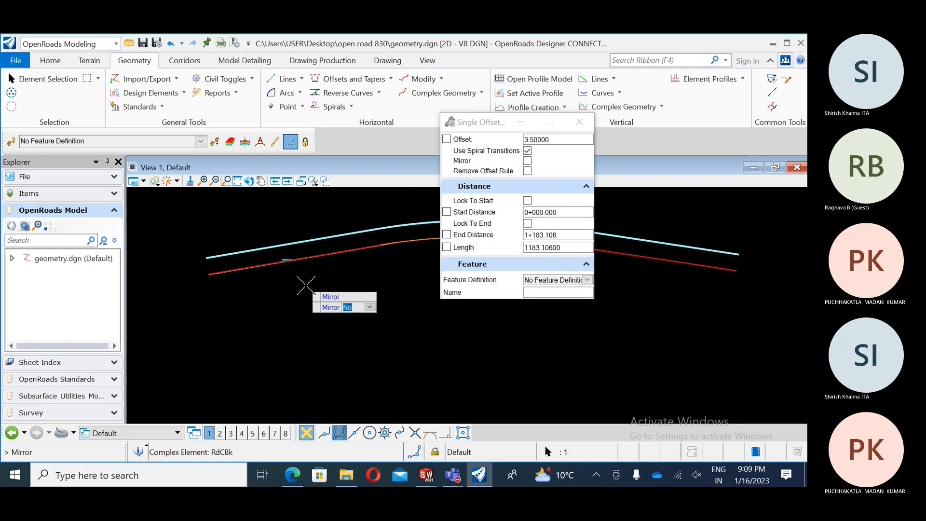
pyautogui.moveTo(562, 141); pyautogui.dragTo(523, 141)
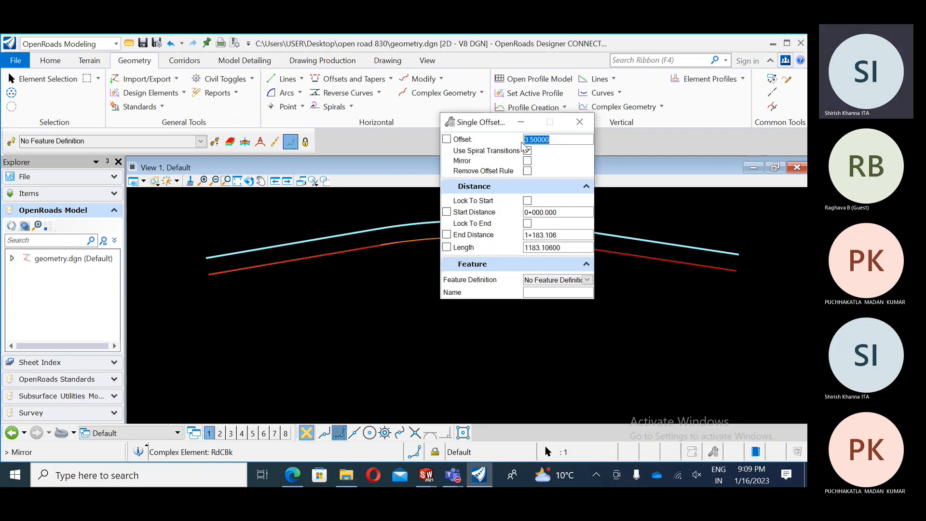
pyautogui.write('100')
pyautogui.press('Return')
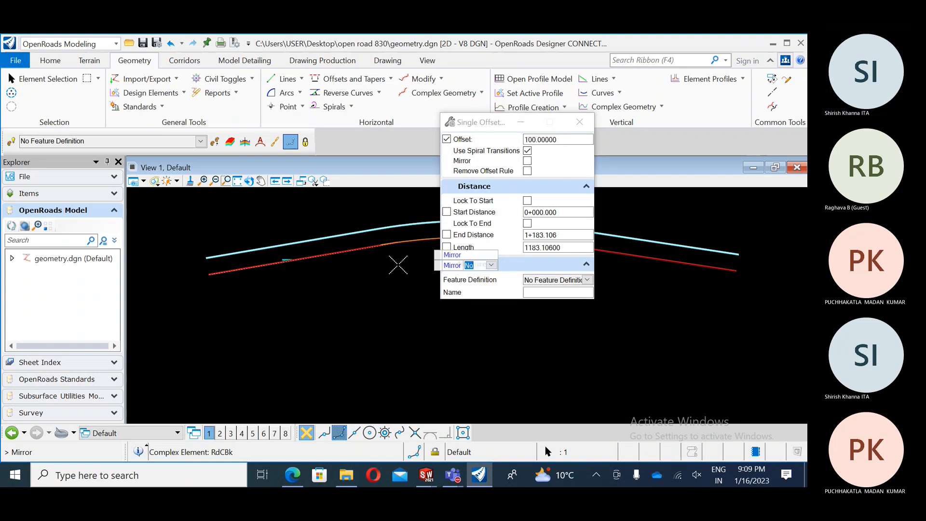
pyautogui.click(365, 285)
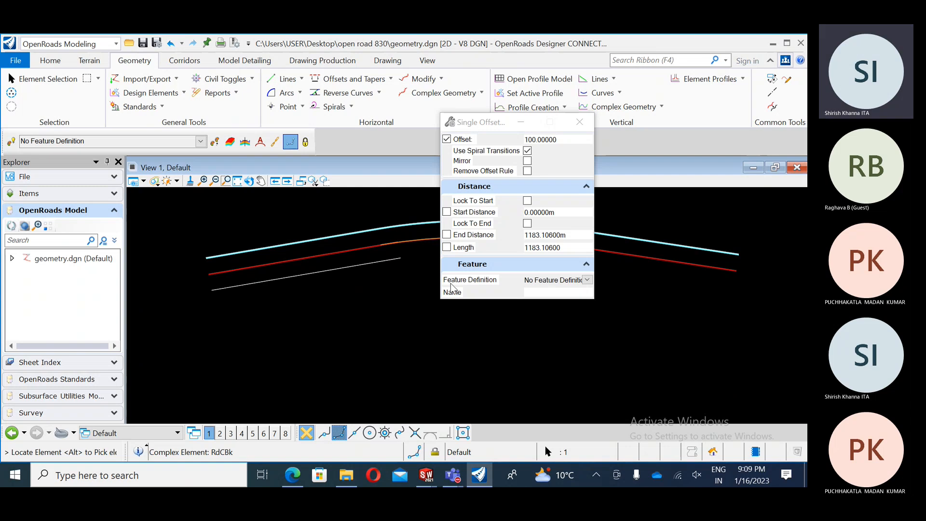
pyautogui.click(336, 269)
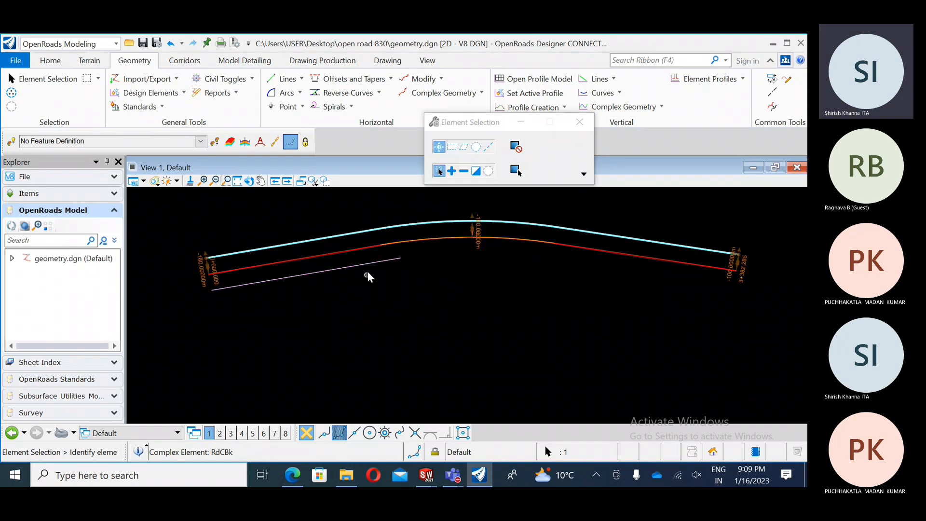
pyautogui.moveTo(363, 308); pyautogui.dragTo(397, 326, button='middle')
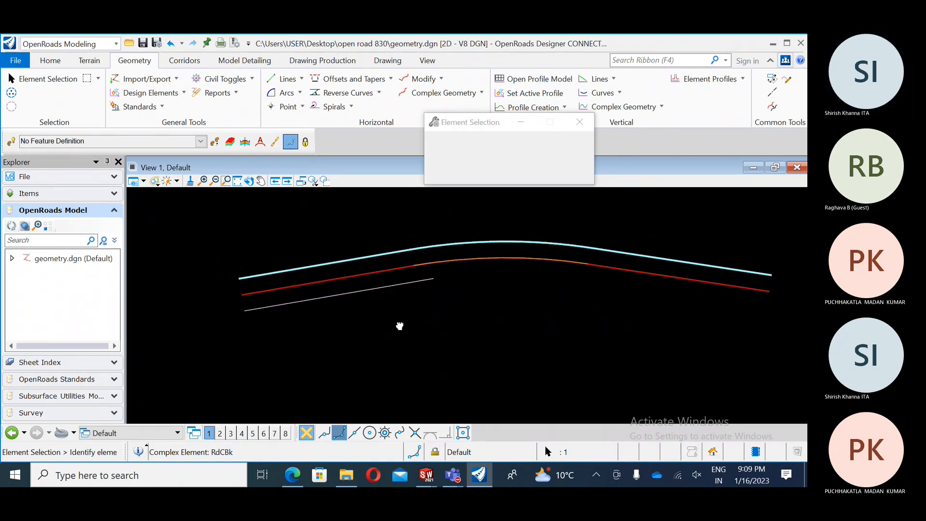
# Delete the existing grey partial offset line below the red baseline.
pyautogui.click(413, 282)
pyautogui.press('Delete')
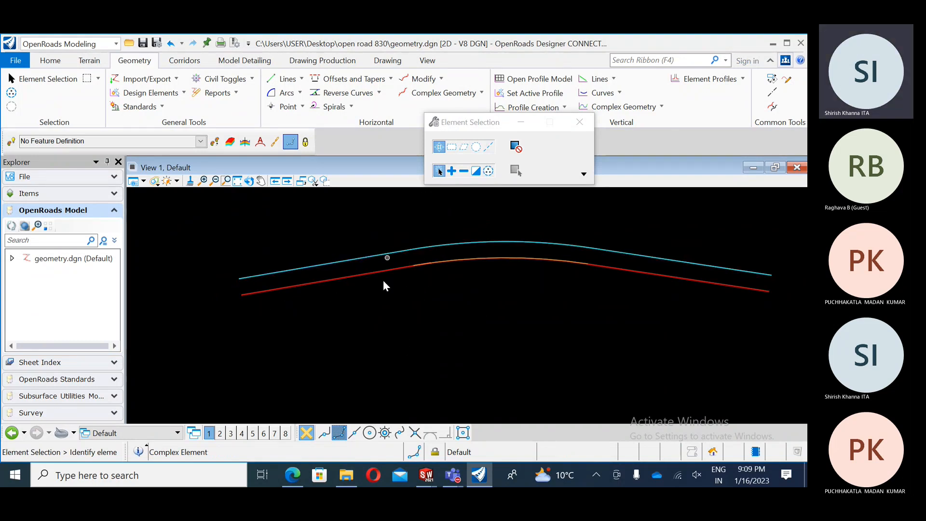
# Create a Single Offset Partial of 100 below the red baseline, from its start to about station 1+061, without mirroring or a feature definition.
pyautogui.click(391, 79)
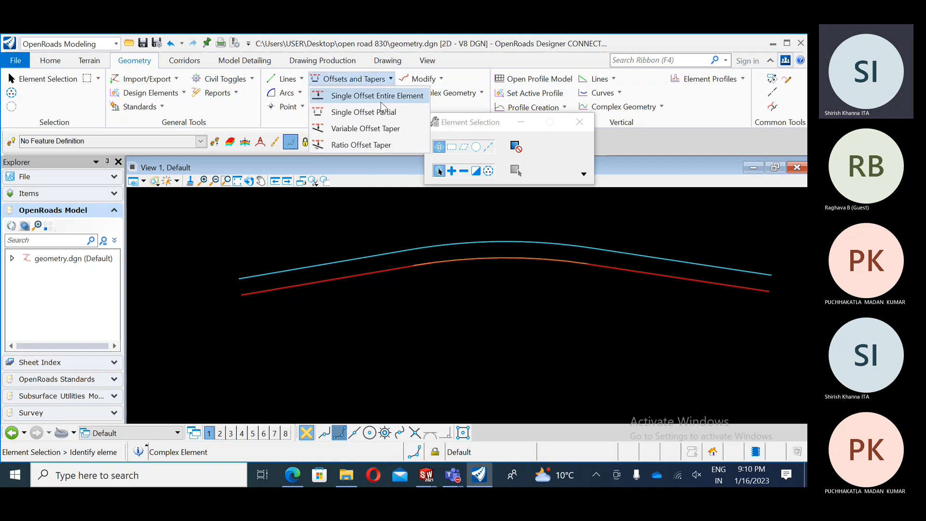
pyautogui.click(378, 114)
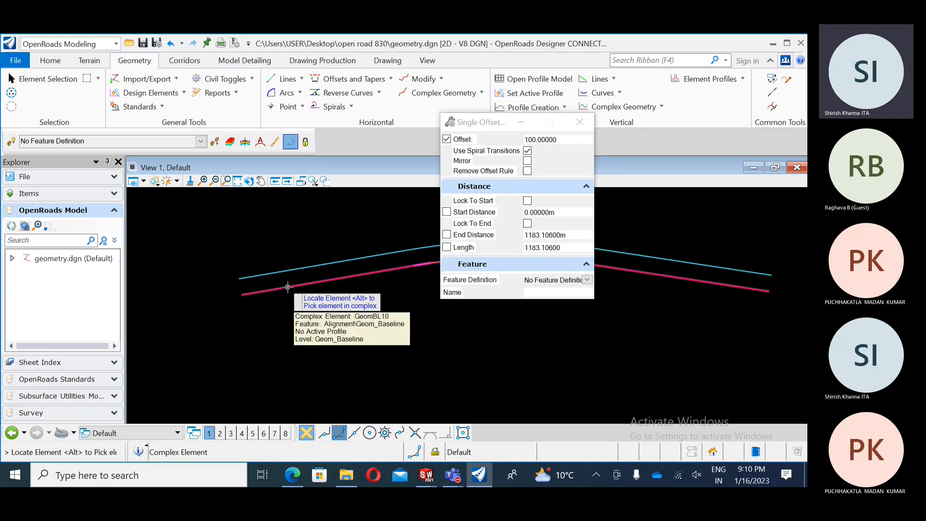
pyautogui.click(326, 279)
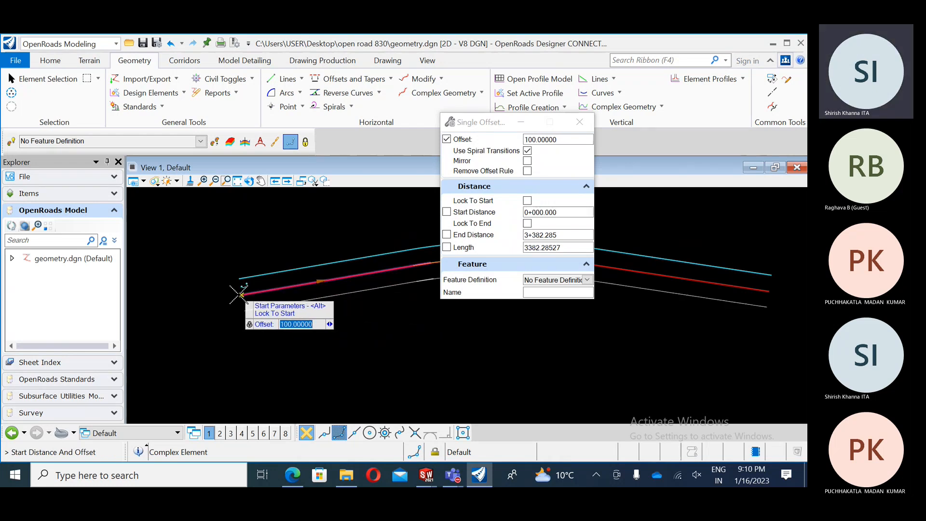
pyautogui.click(240, 293)
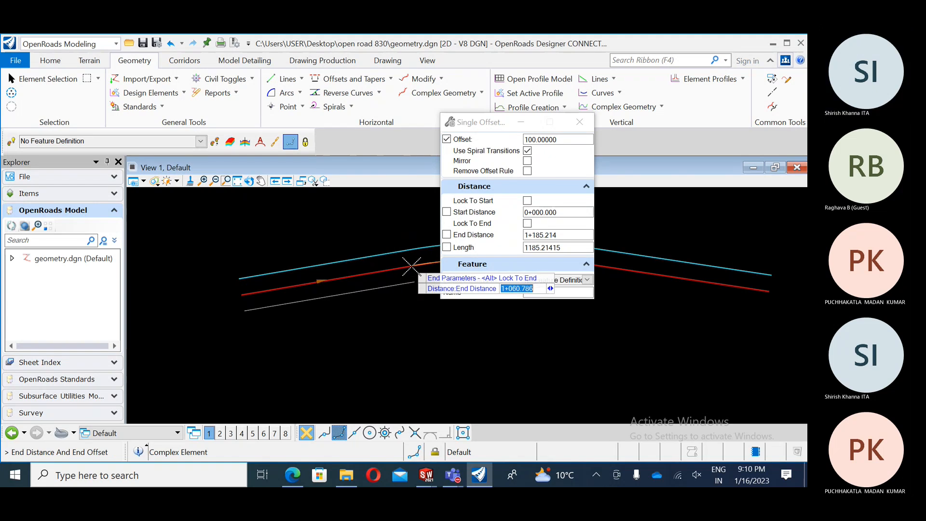
pyautogui.click(412, 267)
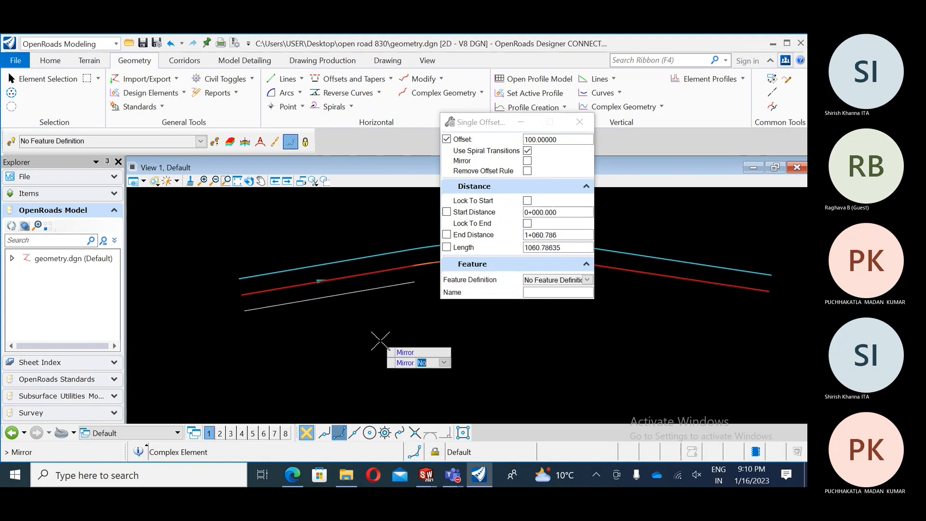
pyautogui.click(587, 280)
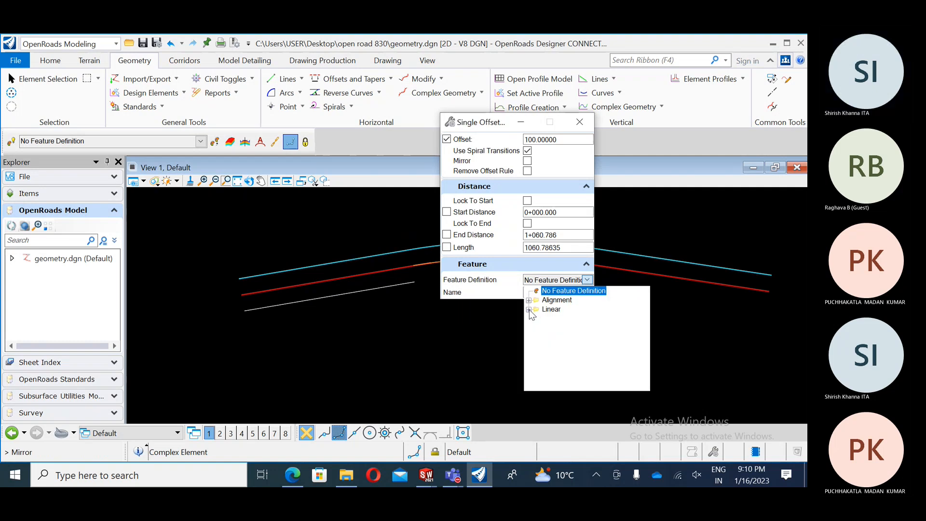
pyautogui.click(529, 300)
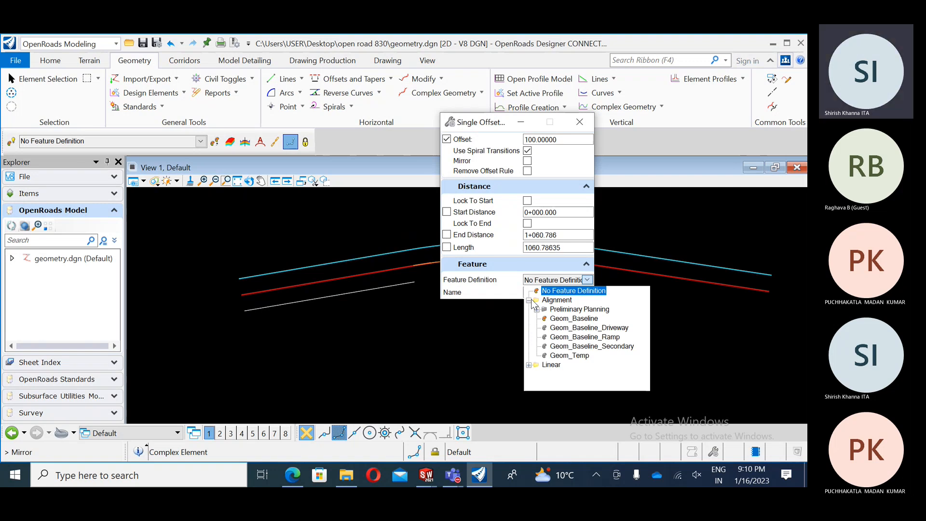
pyautogui.press('Escape')
pyautogui.press('Escape')
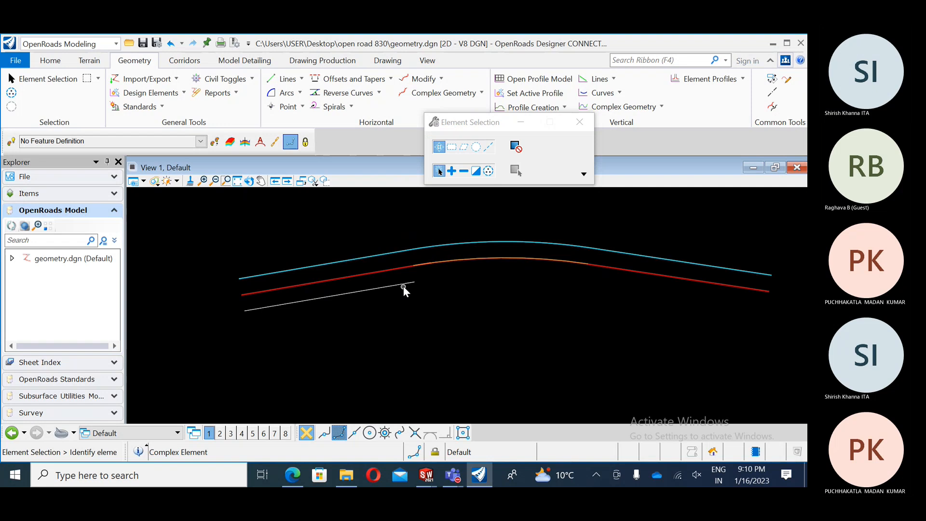
# Delete the new partial offset that has no feature definition.
pyautogui.click(403, 285)
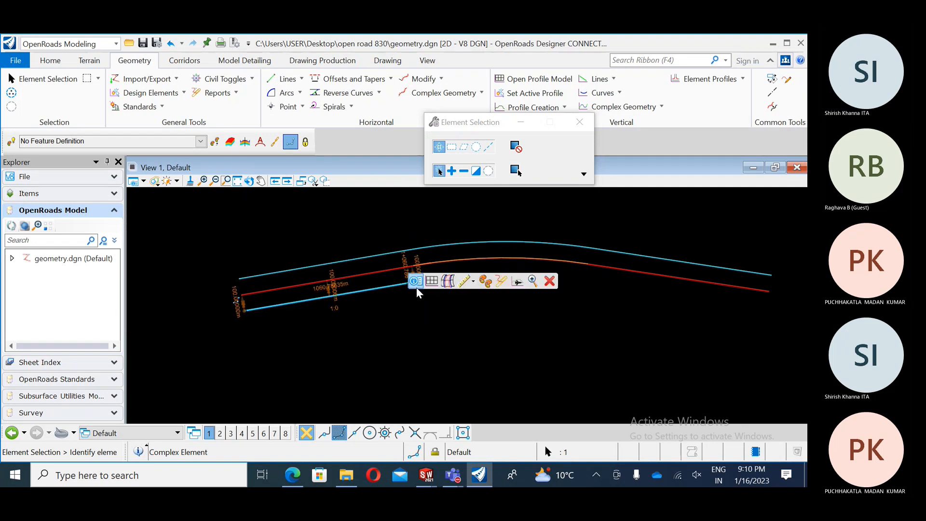
pyautogui.press('Delete')
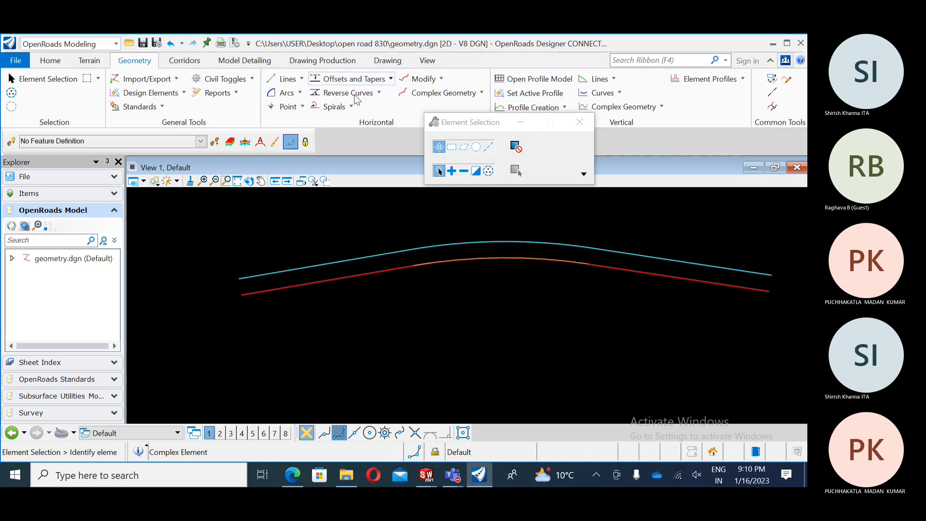
# Start a Single Offset Partial with the Linear\Pavement feature definition Profile_EdgeOfPavement_R.
pyautogui.click(376, 80)
pyautogui.click(391, 79)
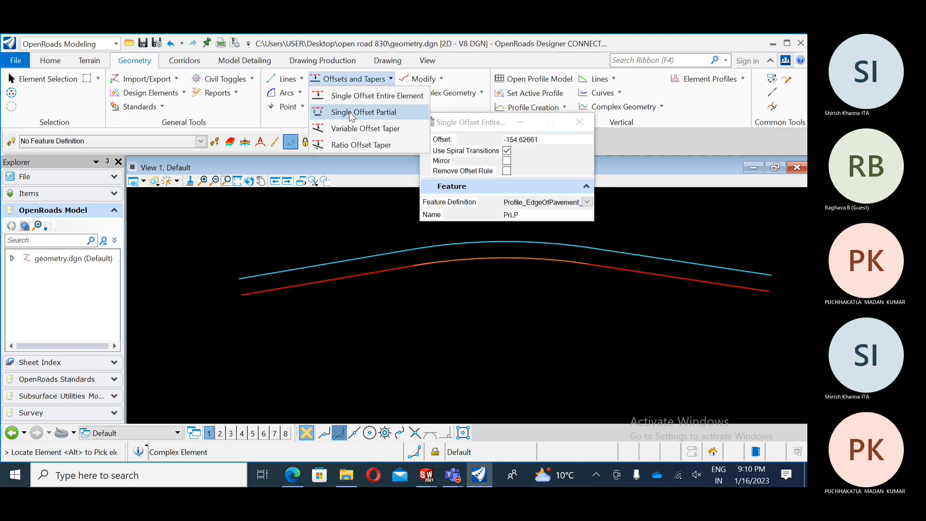
pyautogui.click(364, 112)
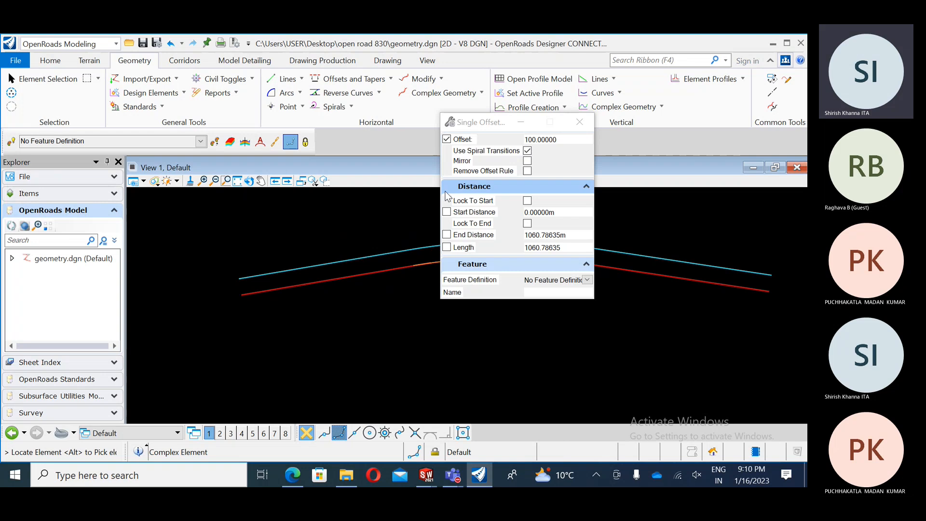
pyautogui.click(588, 280)
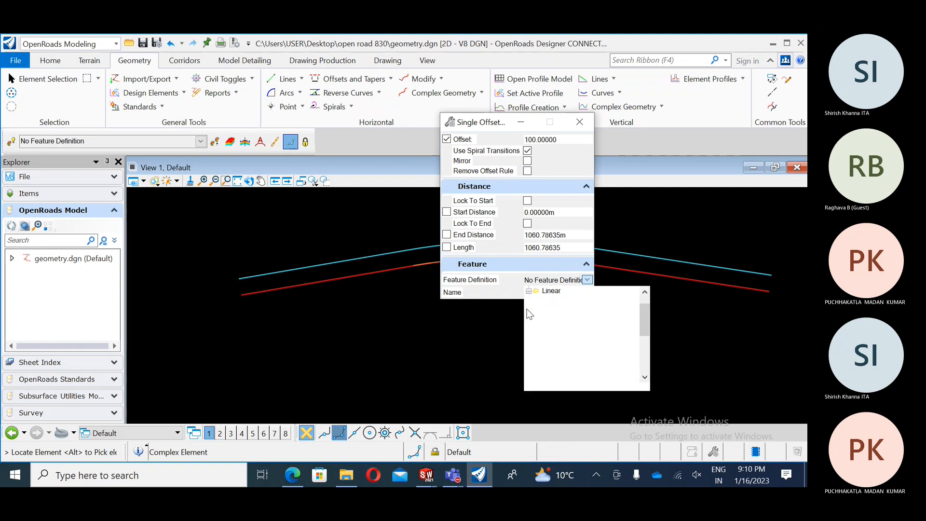
pyautogui.click(528, 310)
pyautogui.scroll(-1, 551, 367)
pyautogui.scroll(-1, 551, 366)
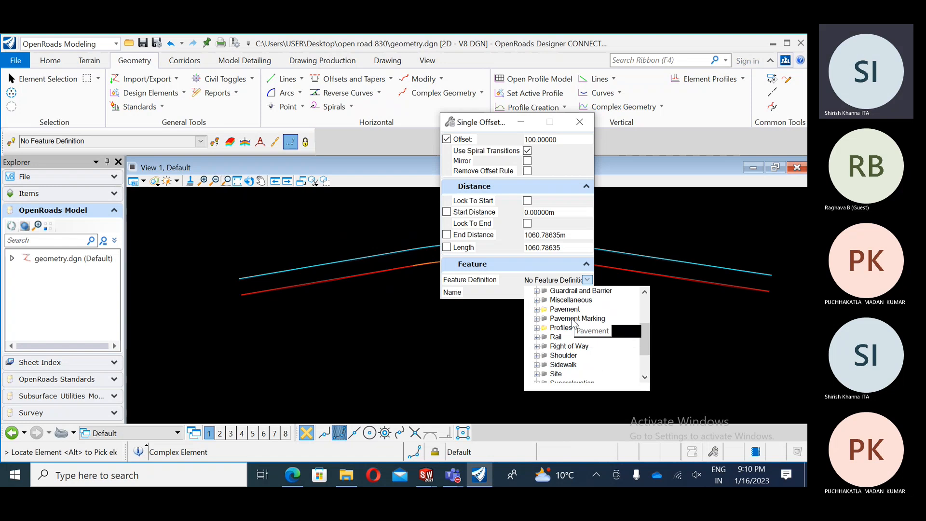
pyautogui.scroll(1, 561, 332)
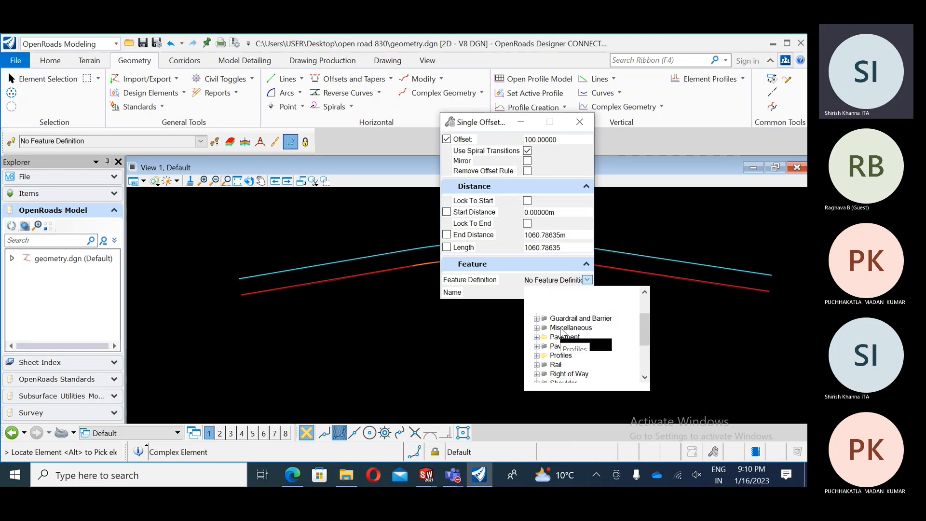
pyautogui.scroll(-3, 564, 338)
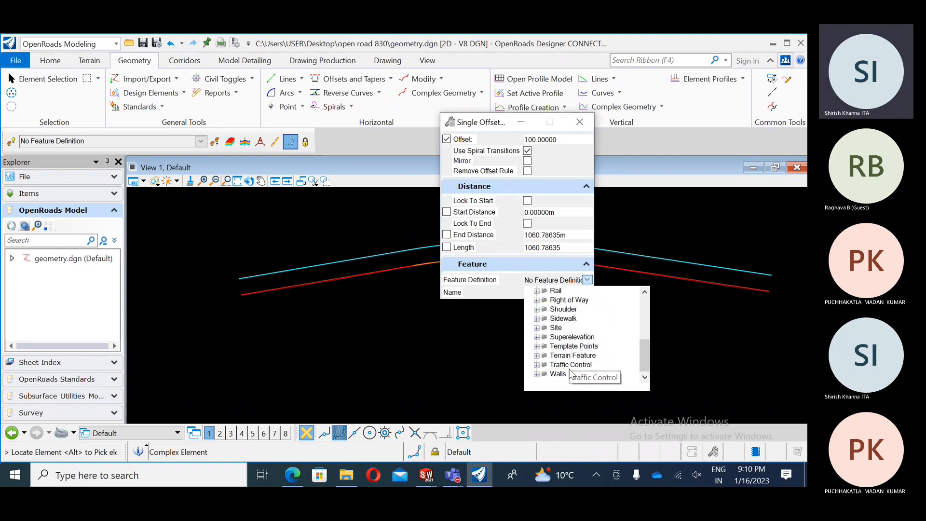
pyautogui.scroll(1, 572, 369)
pyautogui.scroll(3, 571, 364)
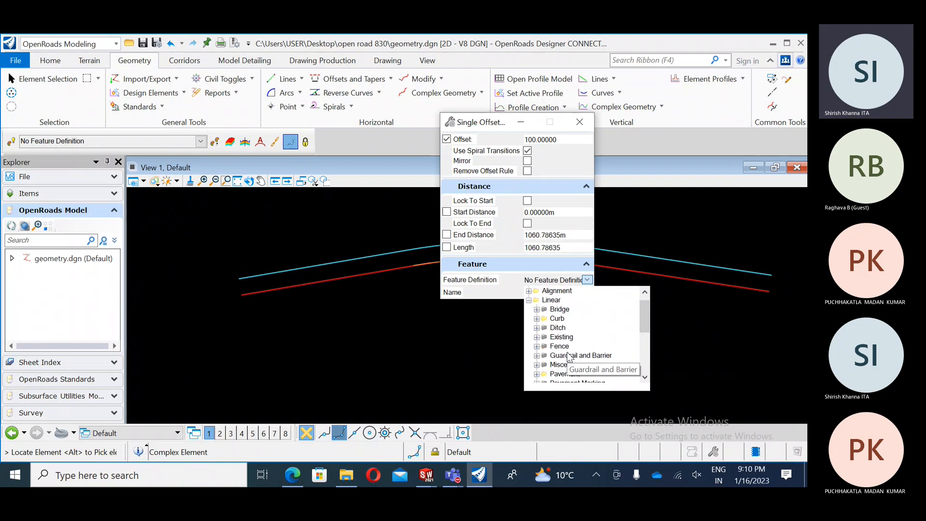
pyautogui.click(537, 374)
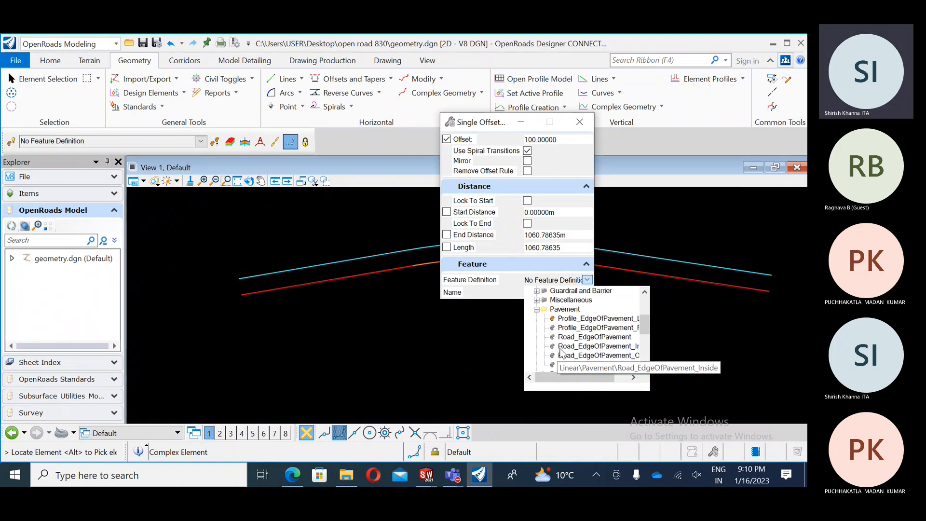
pyautogui.click(597, 329)
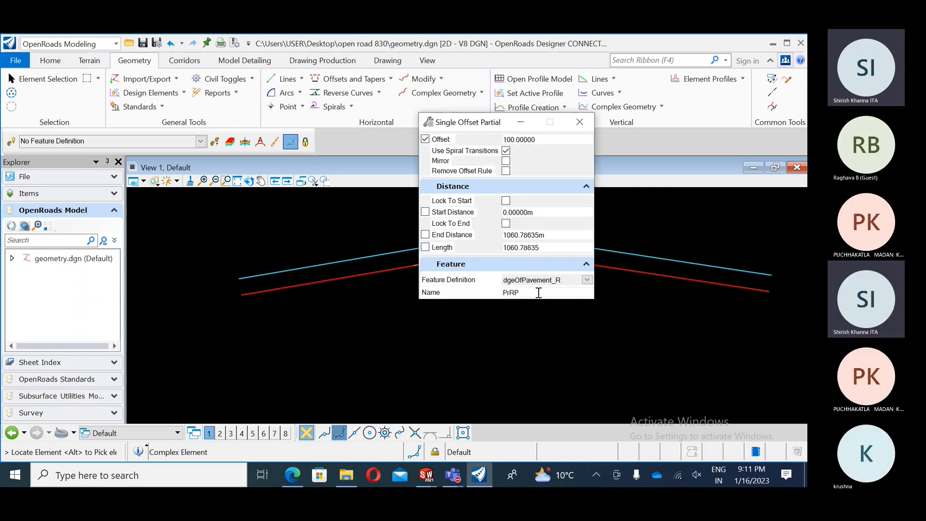
# Offset the red baseline by 100 on its lower side, from station 0+000 to about 1+067, without mirroring.
pyautogui.click(276, 288)
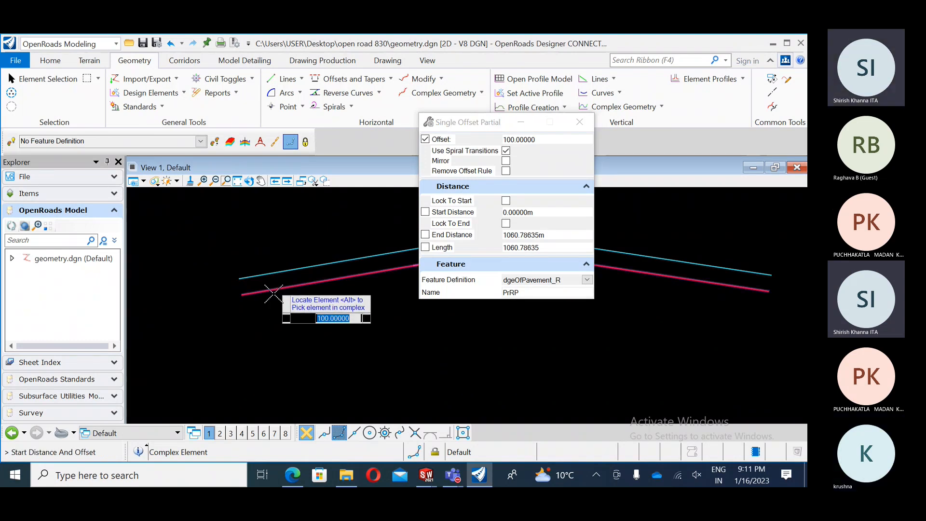
pyautogui.click(262, 292)
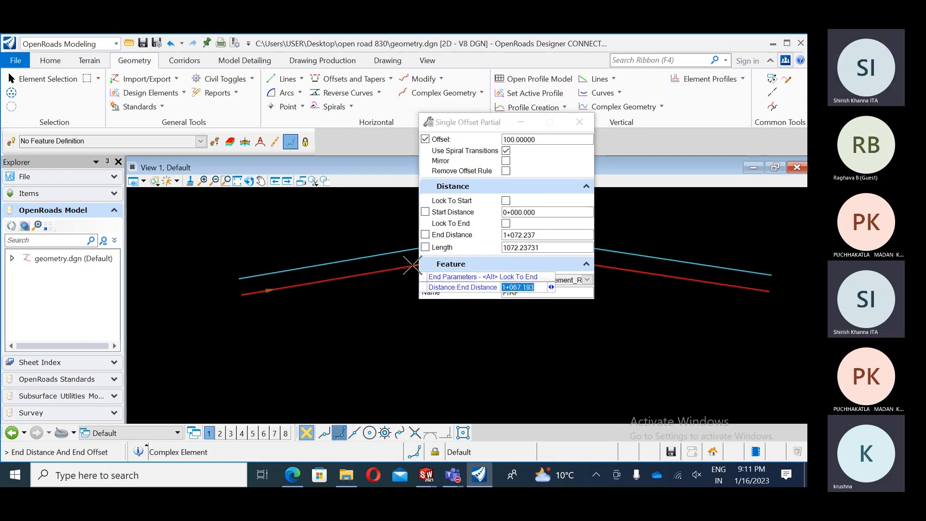
pyautogui.click(403, 296)
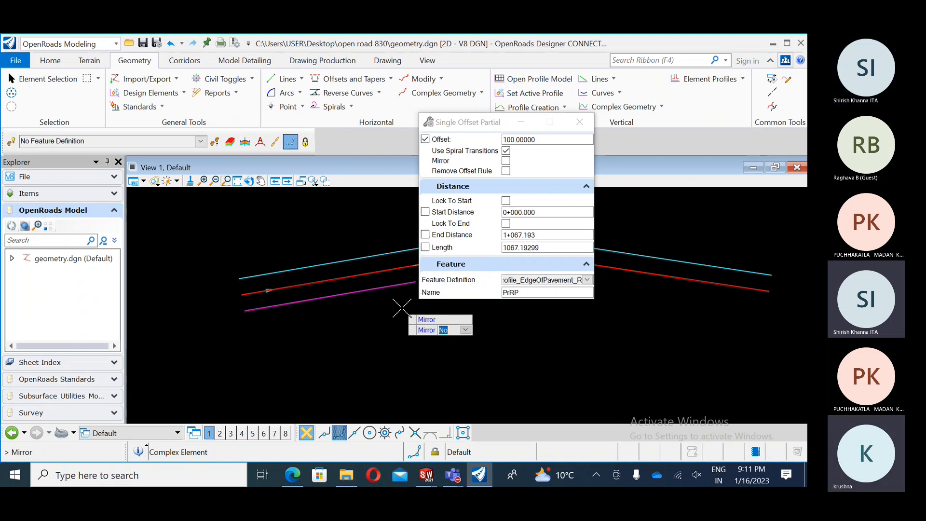
pyautogui.click(402, 308)
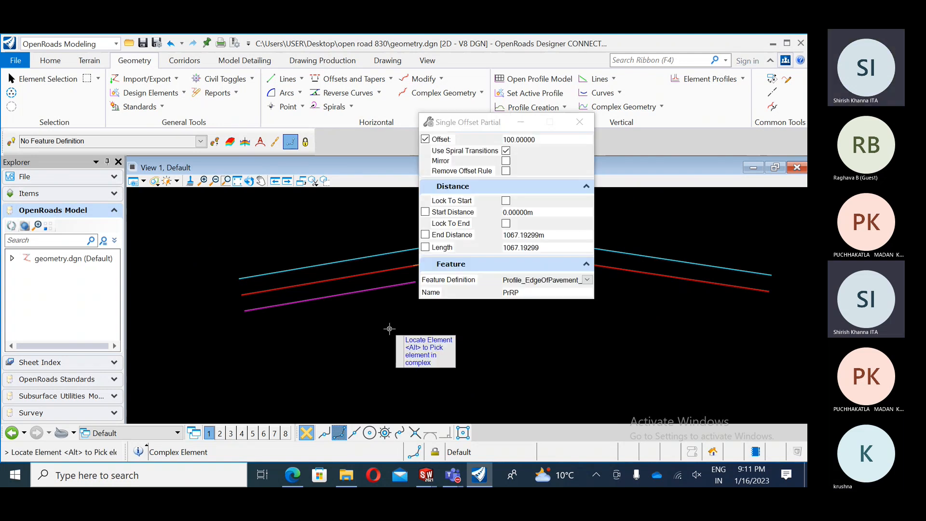
pyautogui.press('Escape')
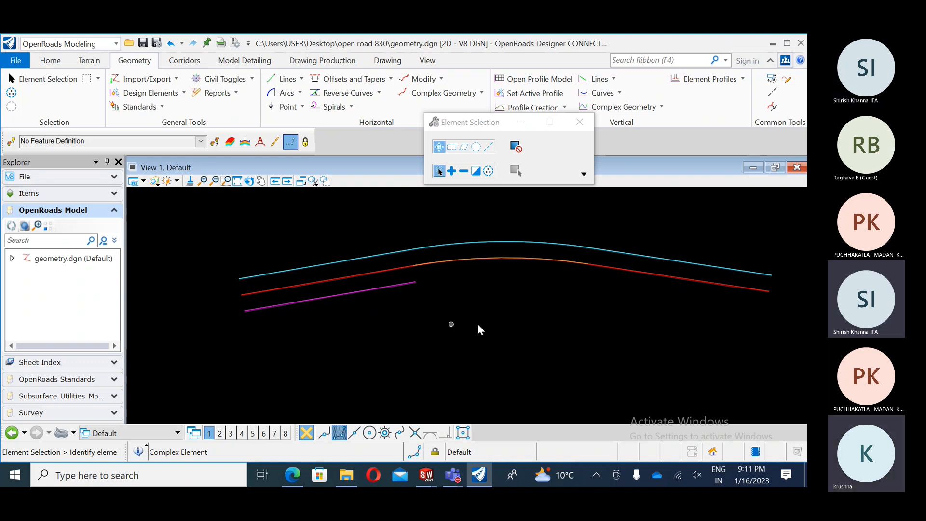
# Select the magenta pavement-edge offset line and examine its feature details and dimensions.
pyautogui.moveTo(526, 315); pyautogui.dragTo(495, 311, button='middle')
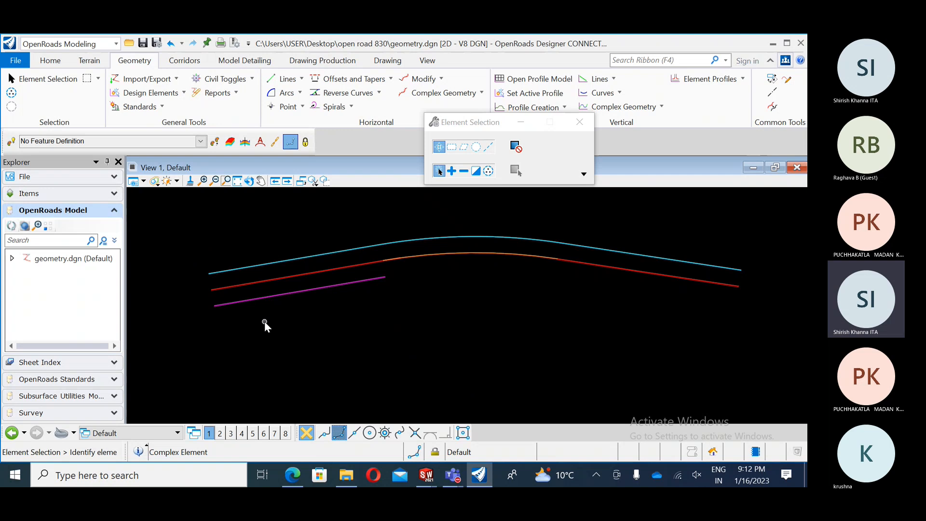
pyautogui.moveTo(293, 291)
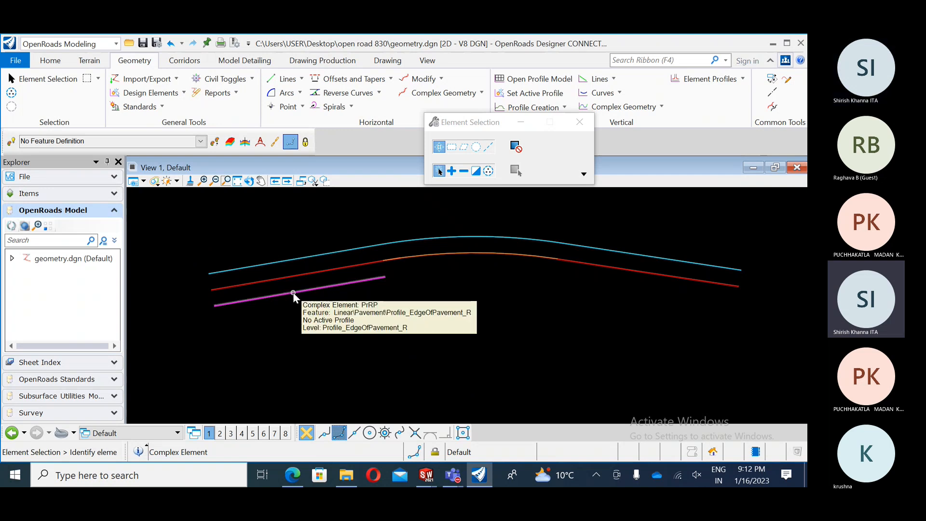
pyautogui.click(293, 291)
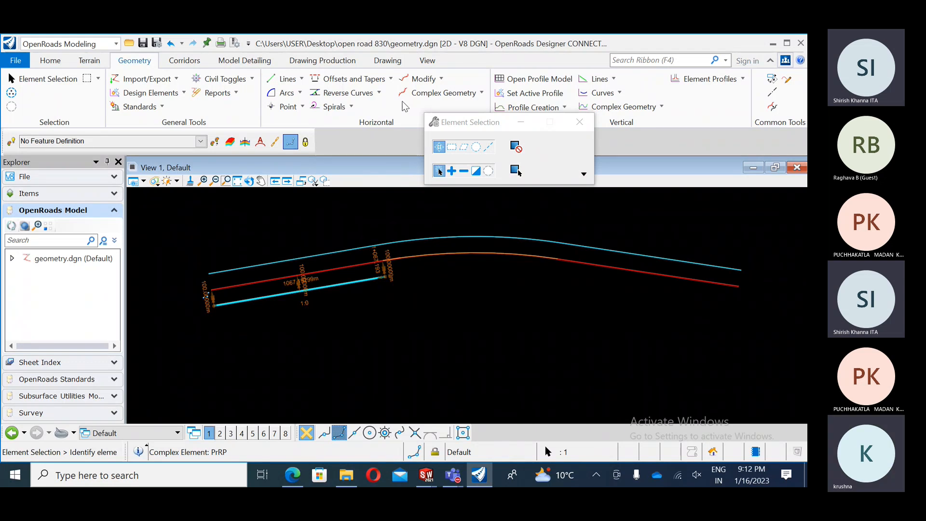
pyautogui.click(391, 79)
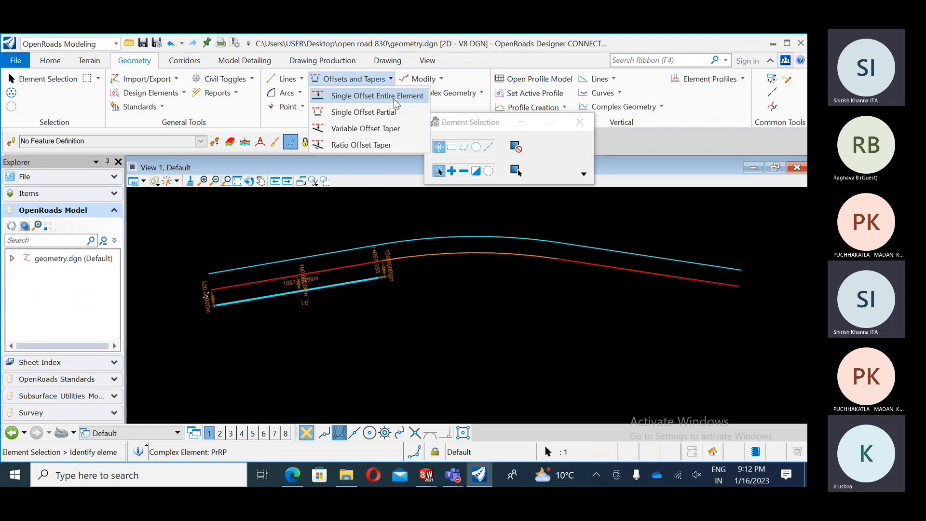
pyautogui.click(405, 223)
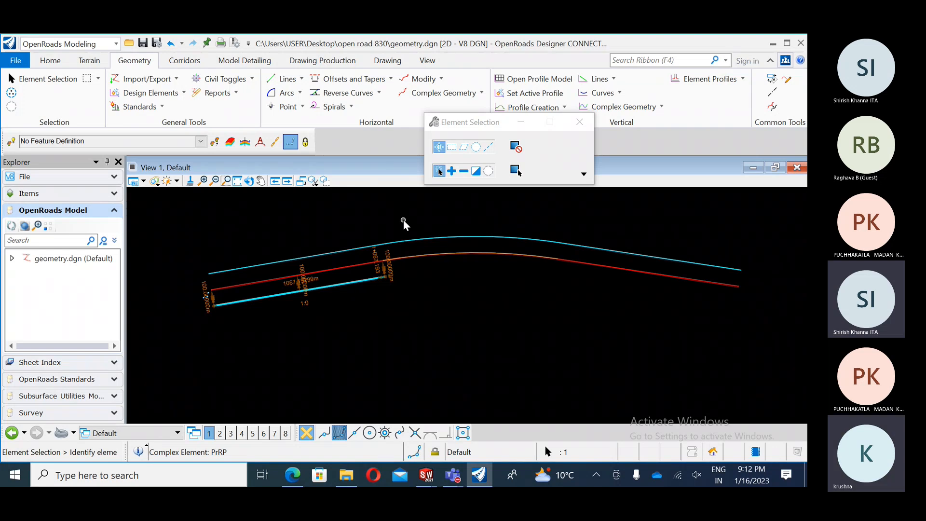
pyautogui.moveTo(454, 477)
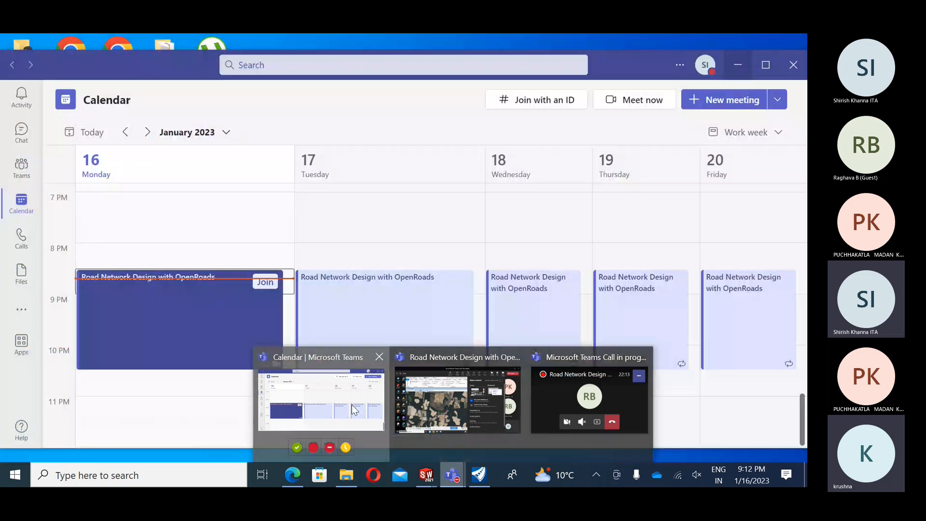
pyautogui.click(352, 405)
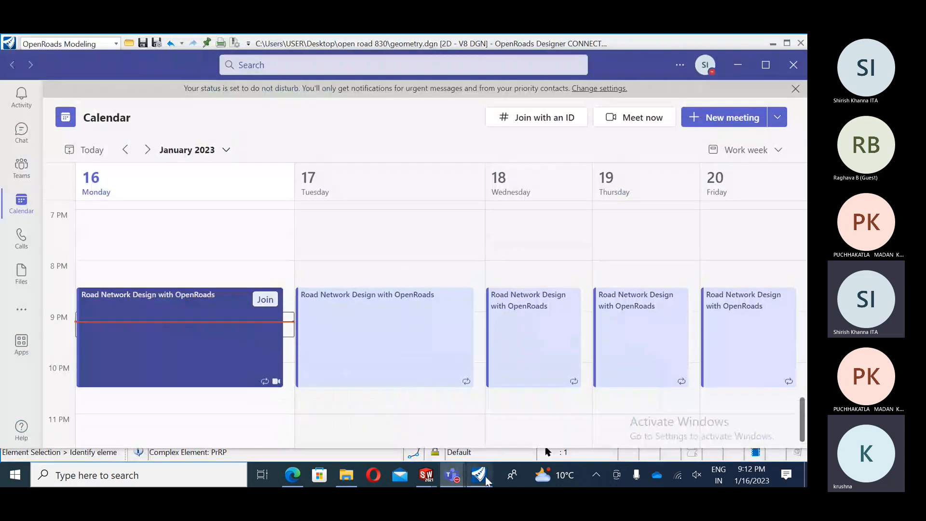
pyautogui.moveTo(453, 475)
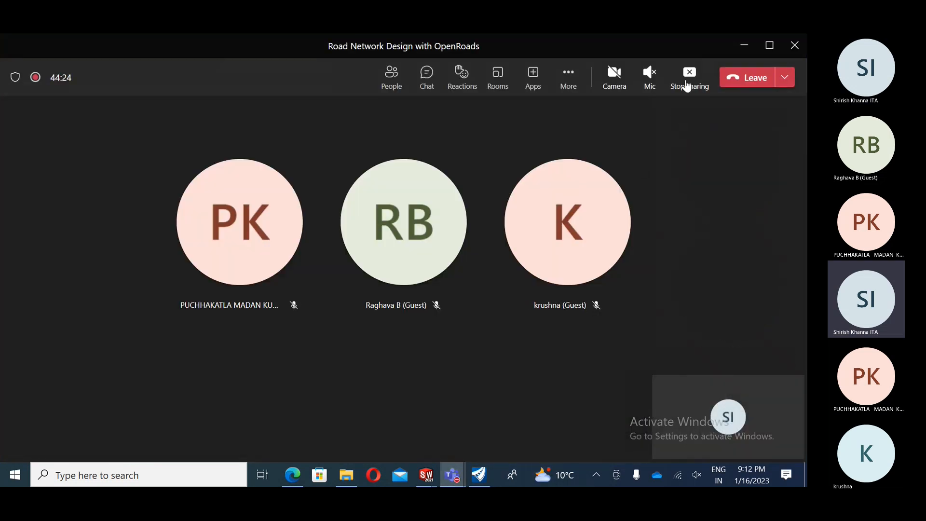
pyautogui.click(688, 87)
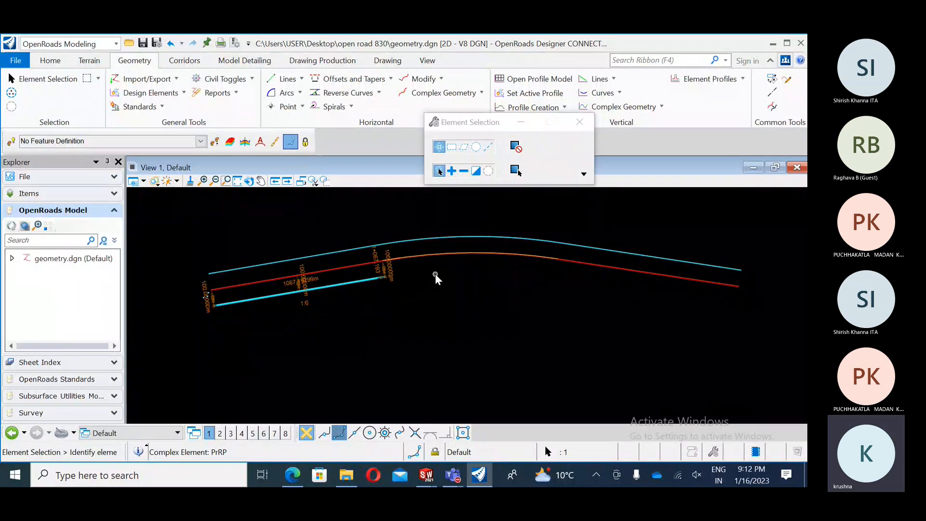
pyautogui.scroll(-1, 435, 273)
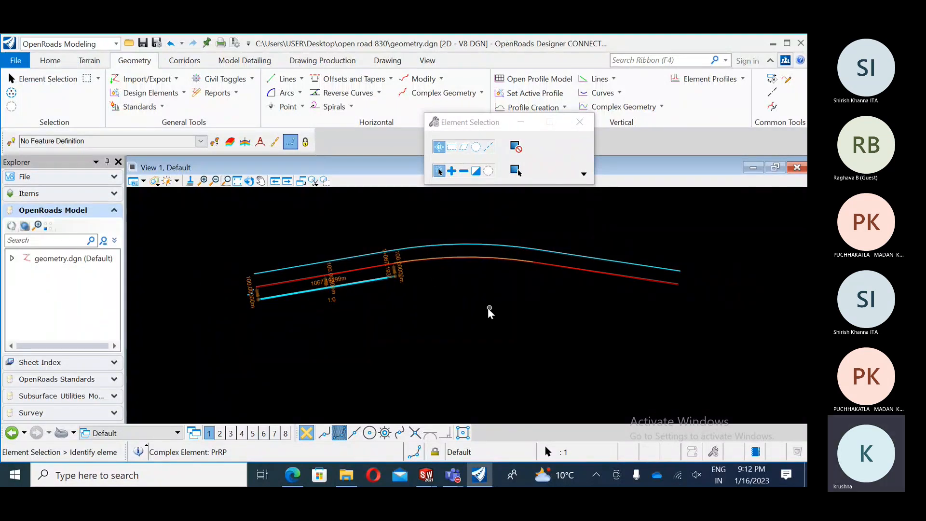
pyautogui.moveTo(488, 308); pyautogui.dragTo(461, 306, button='middle')
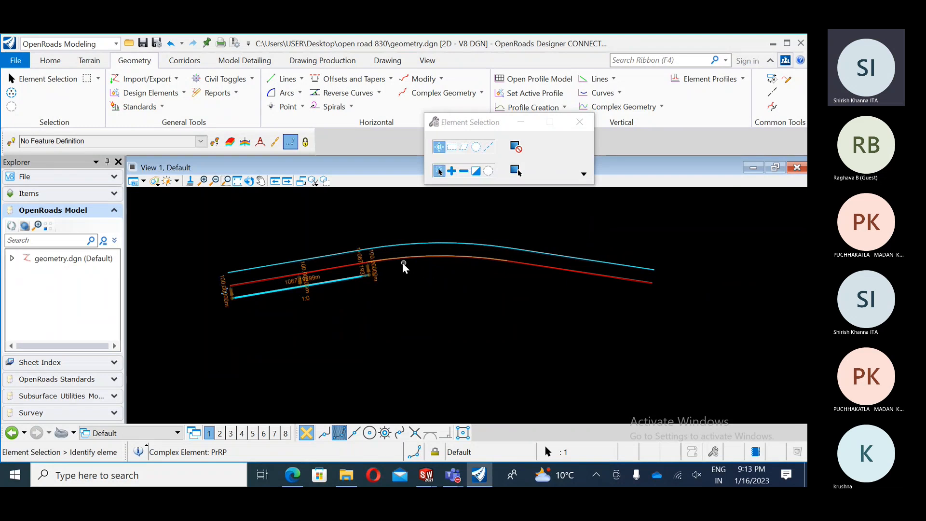
pyautogui.moveTo(427, 306); pyautogui.dragTo(404, 316, button='middle')
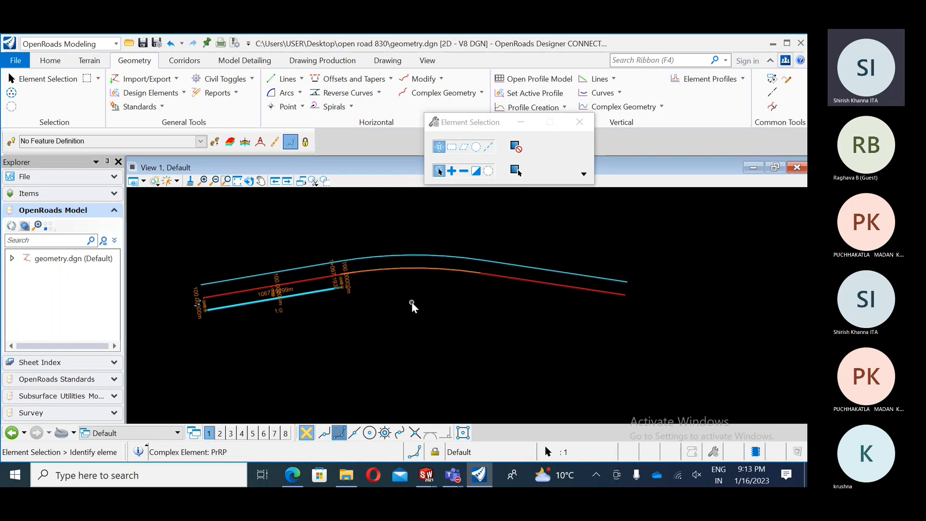
pyautogui.moveTo(423, 287); pyautogui.dragTo(417, 302, button='middle')
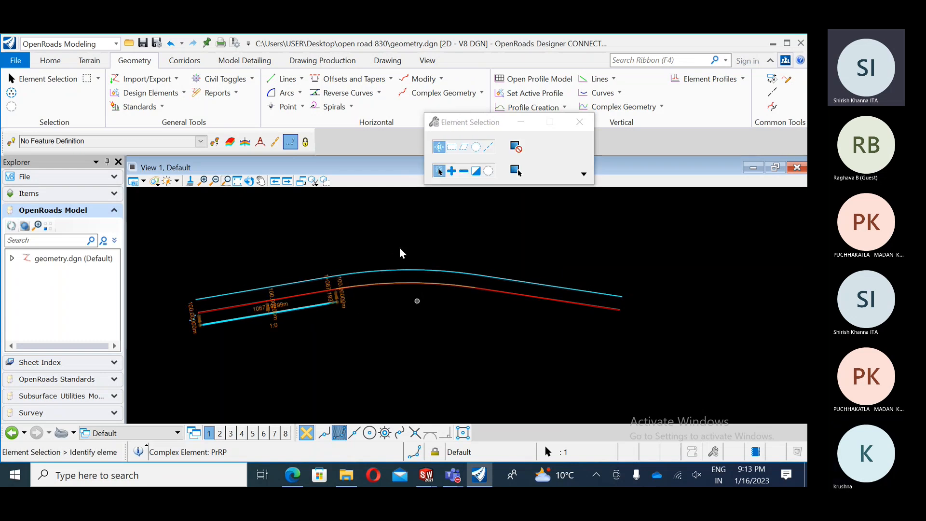
pyautogui.click(289, 81)
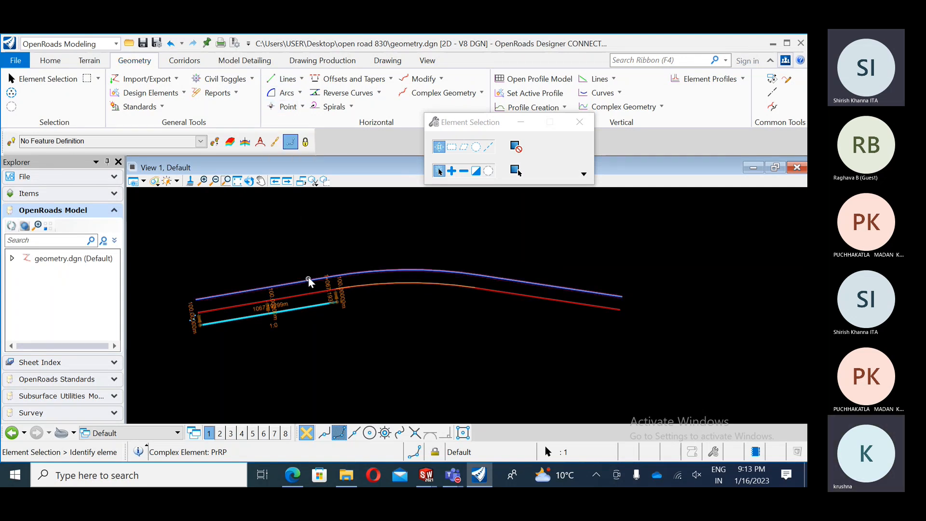
pyautogui.click(350, 79)
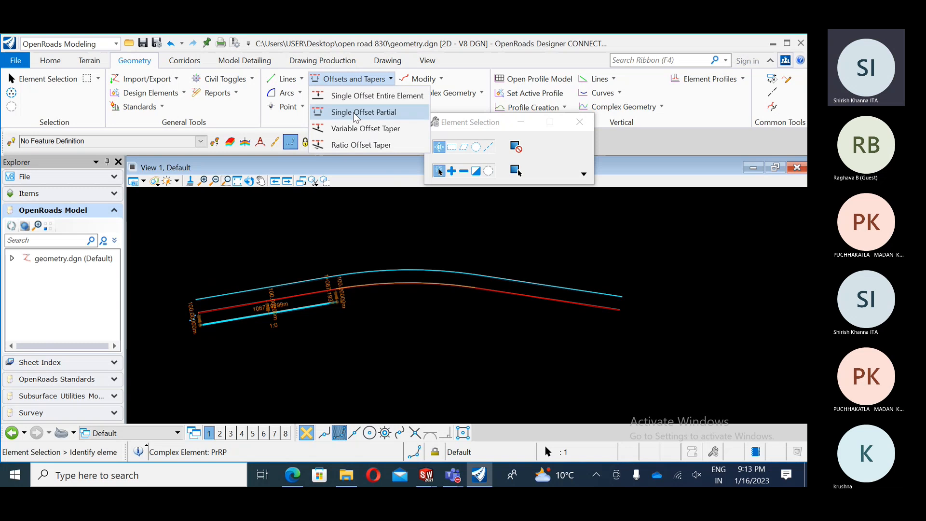
pyautogui.click(381, 232)
pyautogui.moveTo(470, 315)
pyautogui.mouseDown(button='middle')
pyautogui.moveTo(439, 320)
pyautogui.moveTo(408, 306)
pyautogui.mouseUp(button='middle')
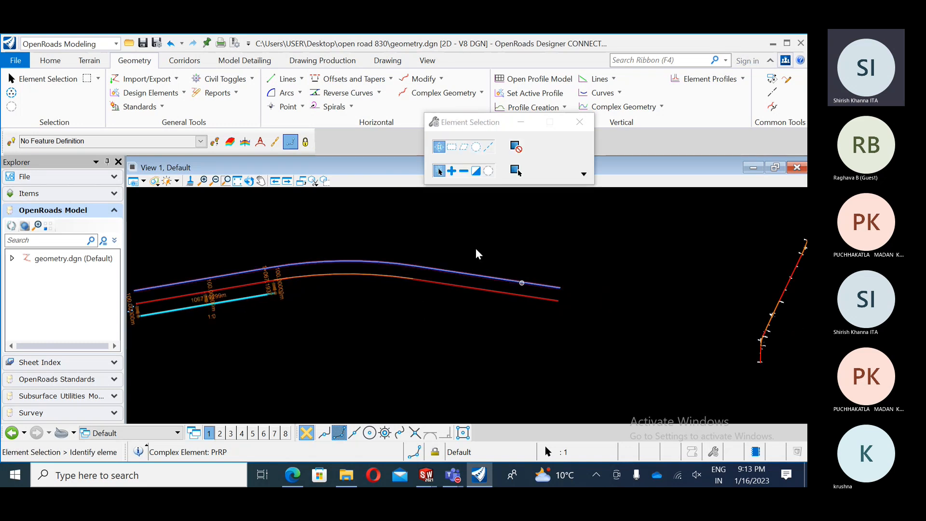
# Start a Single Offset Partial of the red baseline with Profile_EdgeOfPavement_R, running from station 2+256.289 to 3+382.285.
pyautogui.click(389, 79)
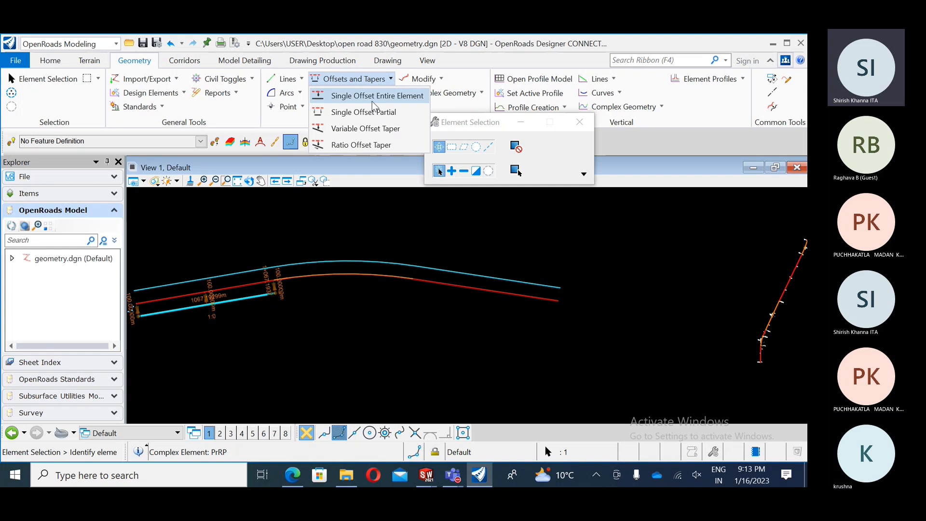
pyautogui.click(359, 112)
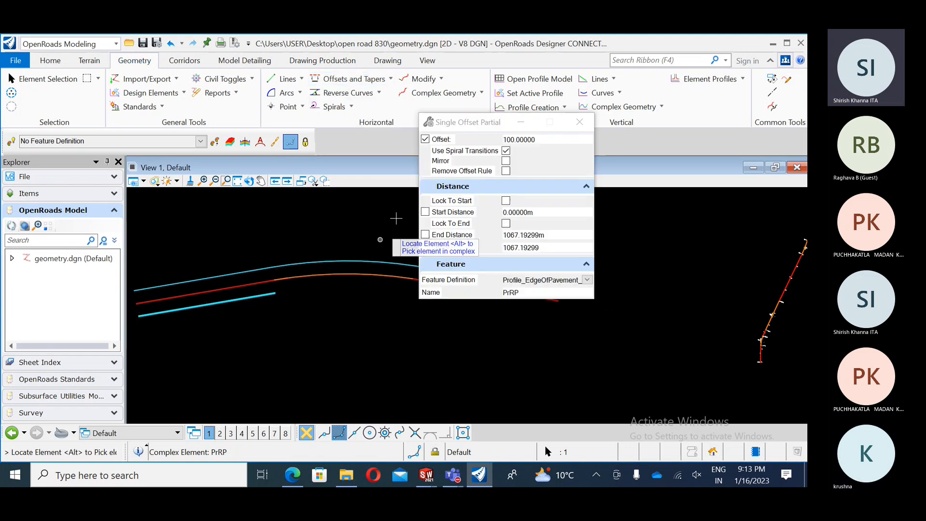
pyautogui.click(488, 139)
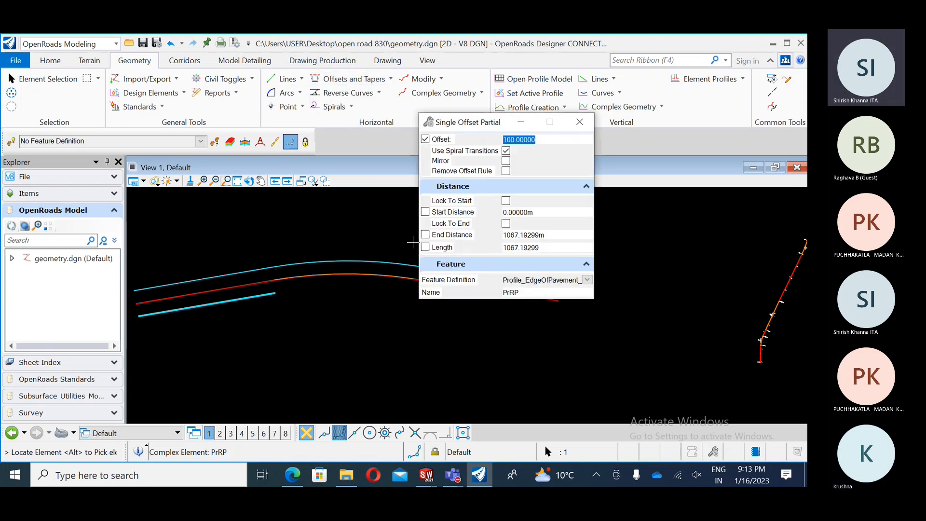
pyautogui.moveTo(502, 121); pyautogui.dragTo(610, 110)
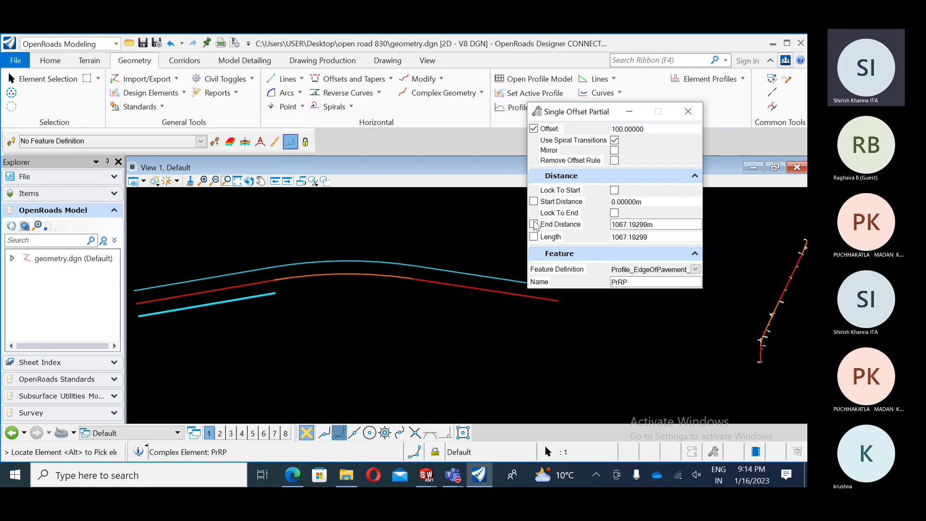
pyautogui.click(445, 283)
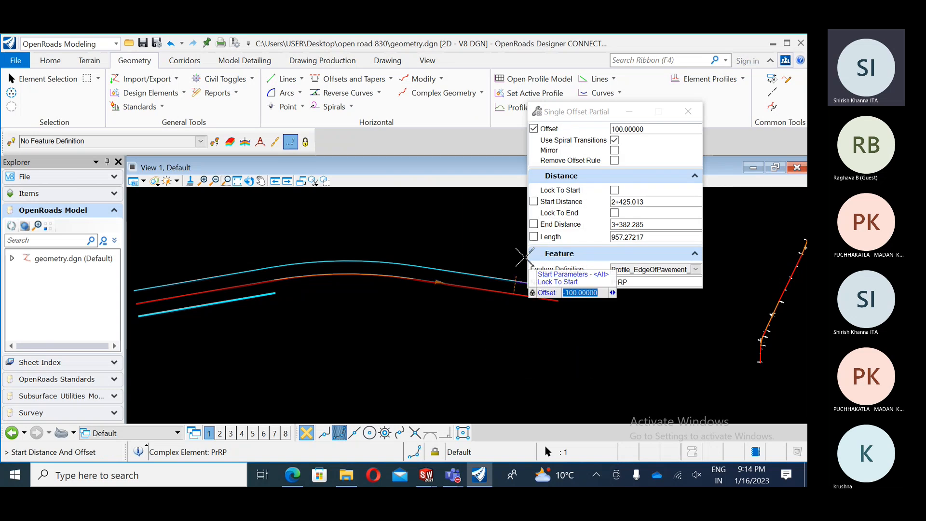
pyautogui.click(413, 279)
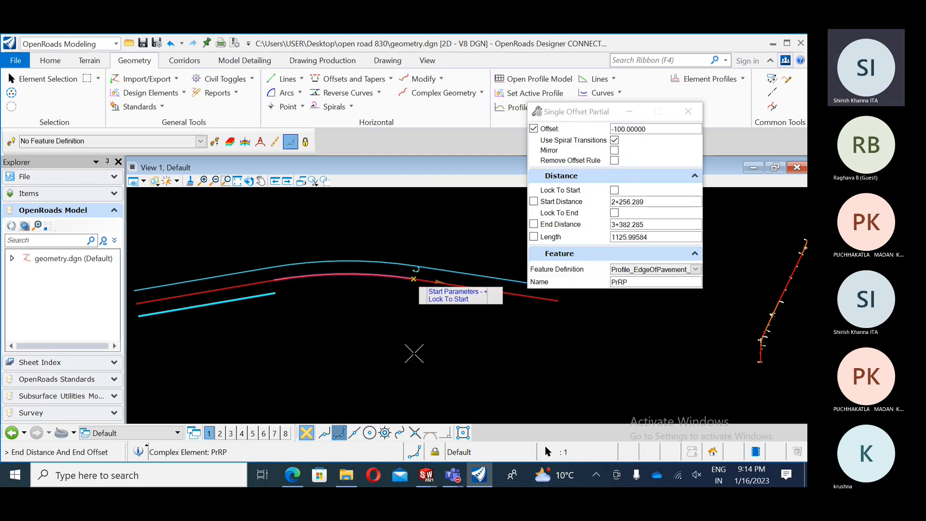
pyautogui.click(558, 301)
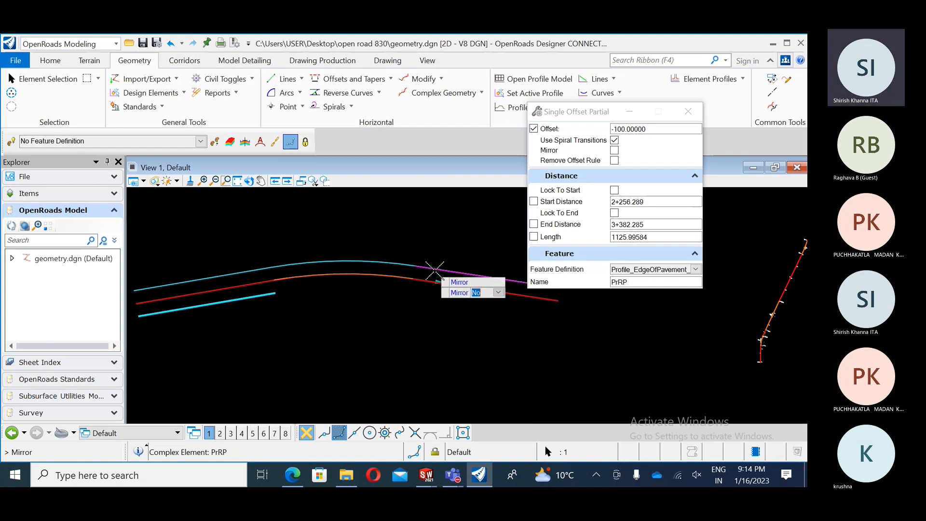
# Set the partial offset to 100 so it falls below the baseline, and place it without mirroring.
pyautogui.click(616, 129)
pyautogui.press('BackSpace')
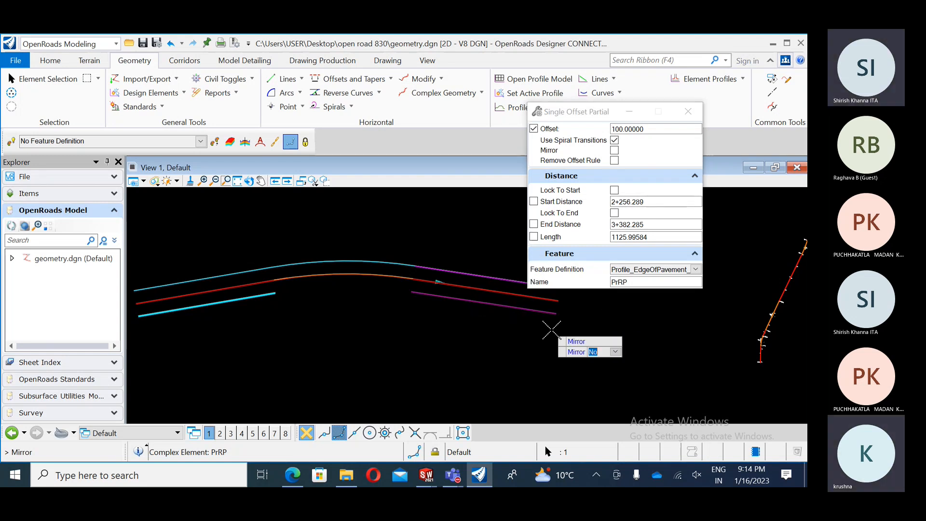
pyautogui.click(499, 342)
pyautogui.moveTo(403, 343)
pyautogui.mouseDown(button='middle')
pyautogui.moveTo(401, 313)
pyautogui.moveTo(399, 347)
pyautogui.mouseUp(button='middle')
pyautogui.press('Escape')
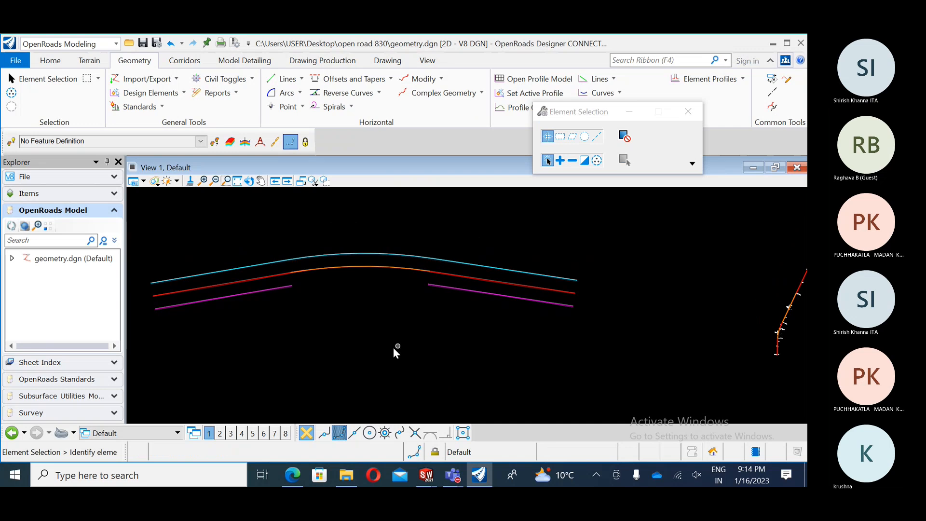
# Delete the cyan and magenta offset lines together with the red curved baseline they follow.
pyautogui.moveTo(376, 347); pyautogui.dragTo(442, 326, button='middle')
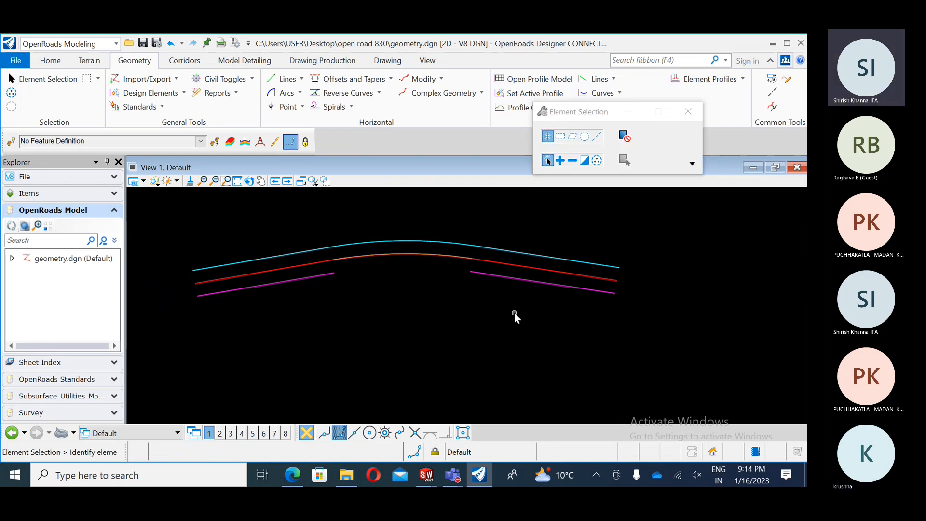
pyautogui.scroll(-2, 433, 283)
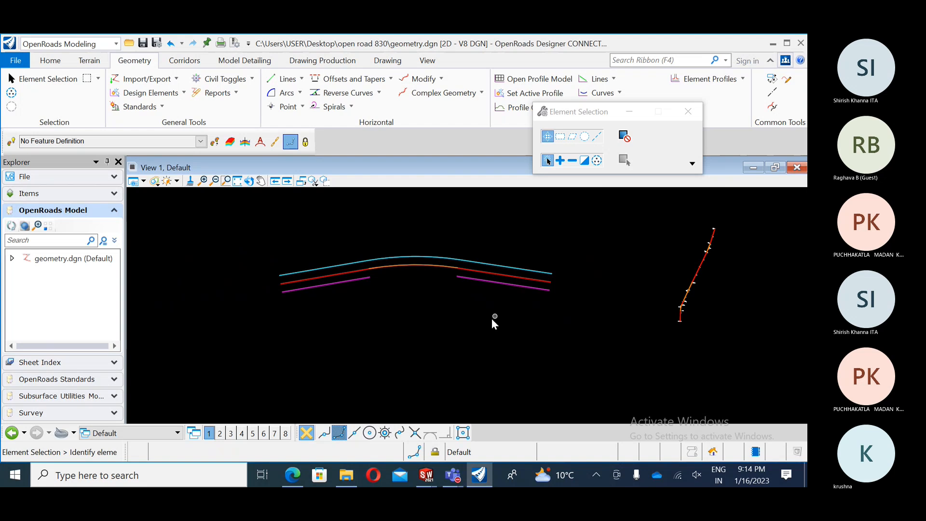
pyautogui.moveTo(470, 323); pyautogui.dragTo(448, 325, button='middle')
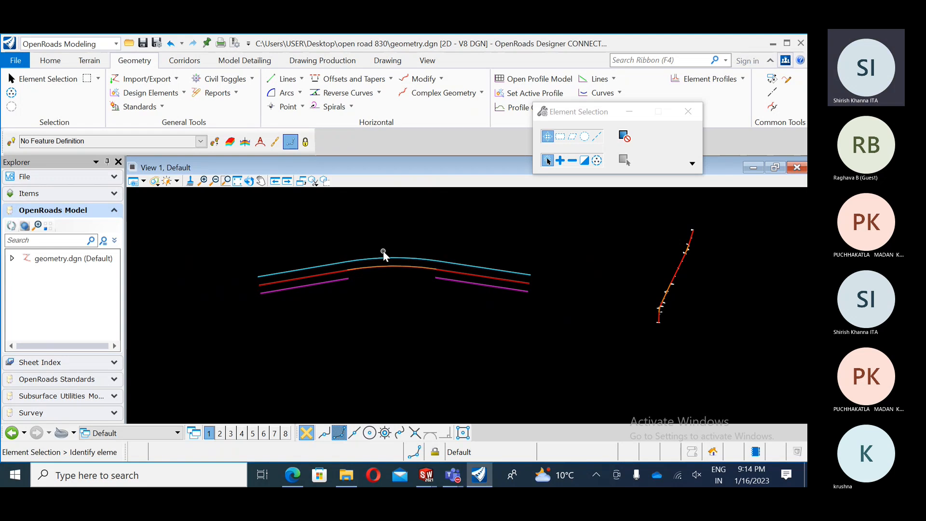
pyautogui.click(357, 261)
pyautogui.press('Delete')
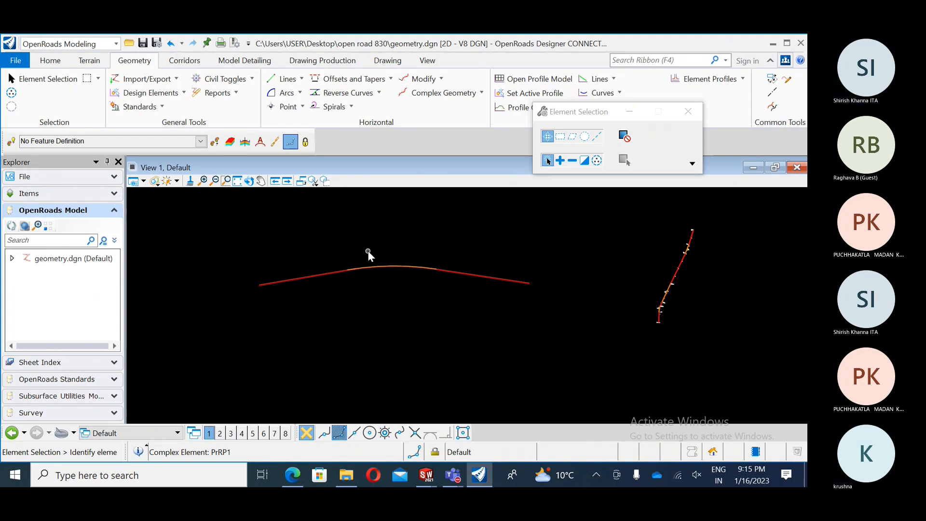
pyautogui.click(385, 267)
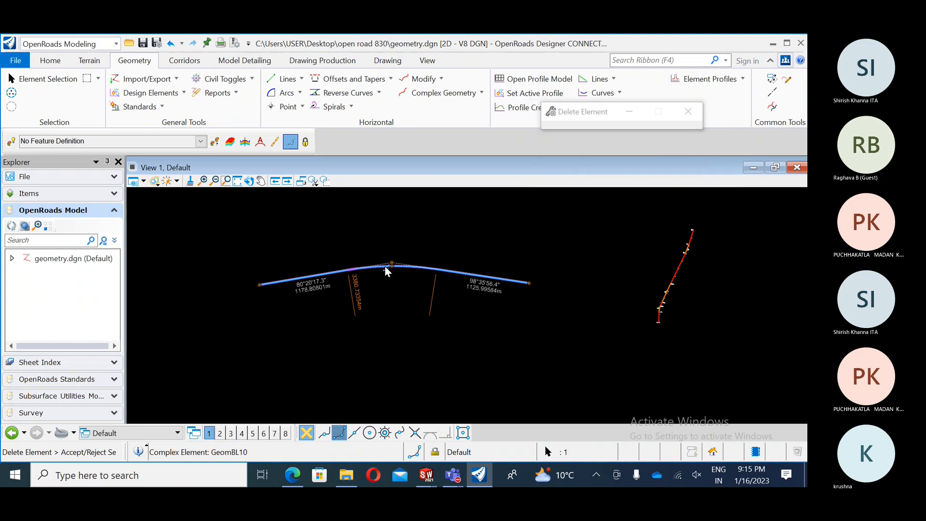
pyautogui.press('Delete')
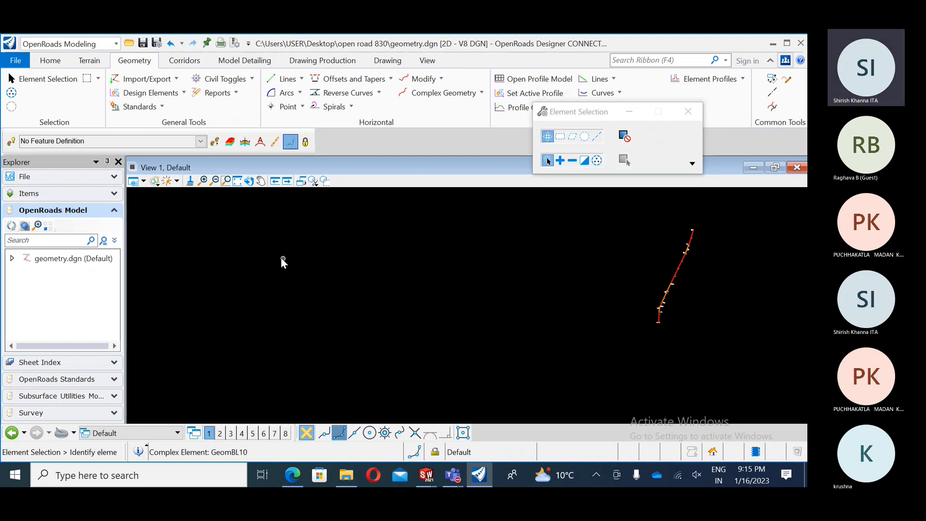
# Attach Metric - Beyond_CL.dgn from the Beyond Centerline Geometry folder as a Coincident - World reference with Live Nesting.
pyautogui.click(51, 60)
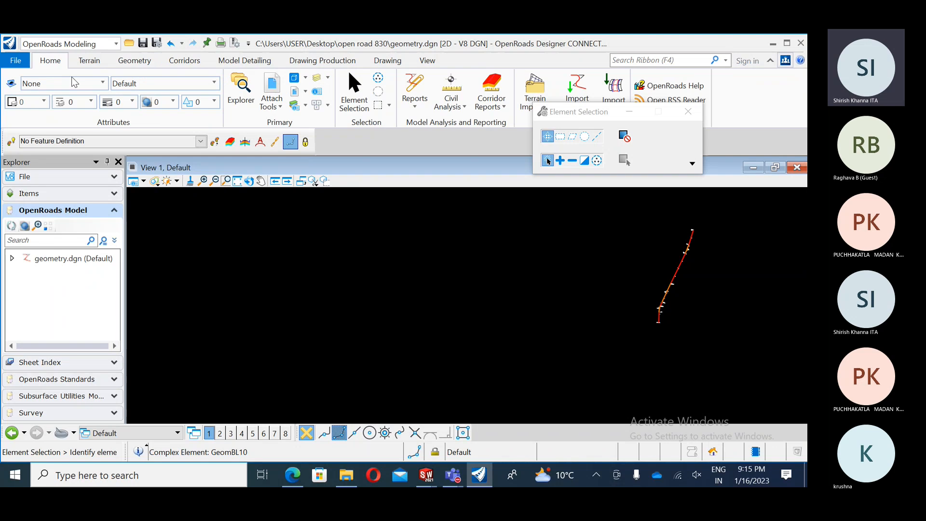
pyautogui.click(271, 92)
pyautogui.click(296, 125)
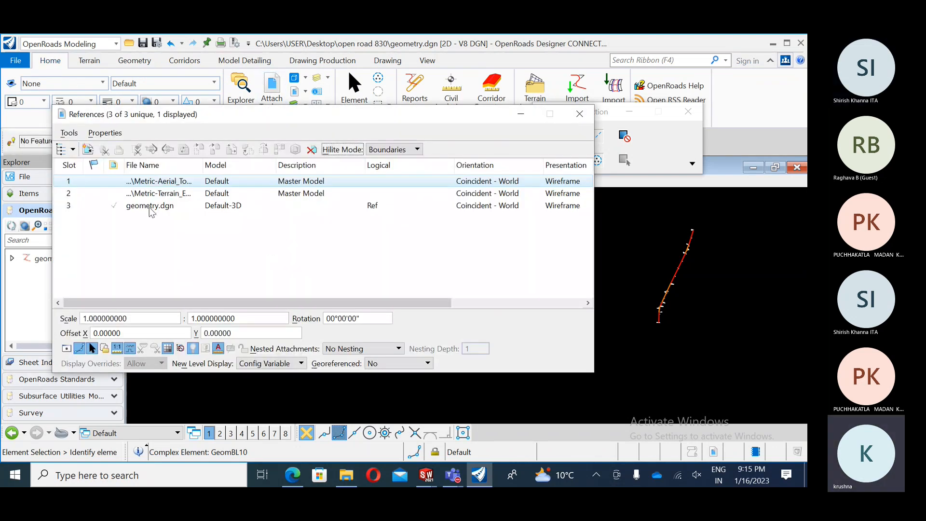
pyautogui.click(87, 149)
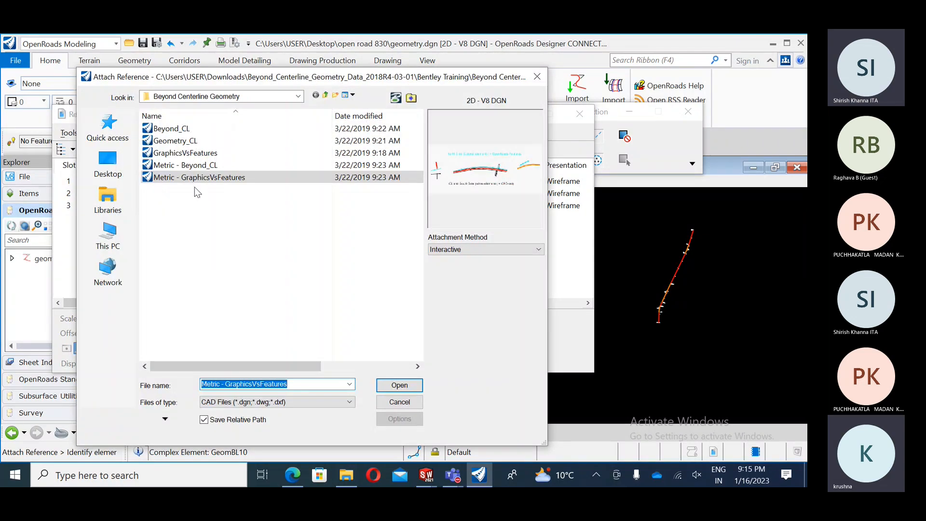
pyautogui.click(192, 165)
pyautogui.click(399, 386)
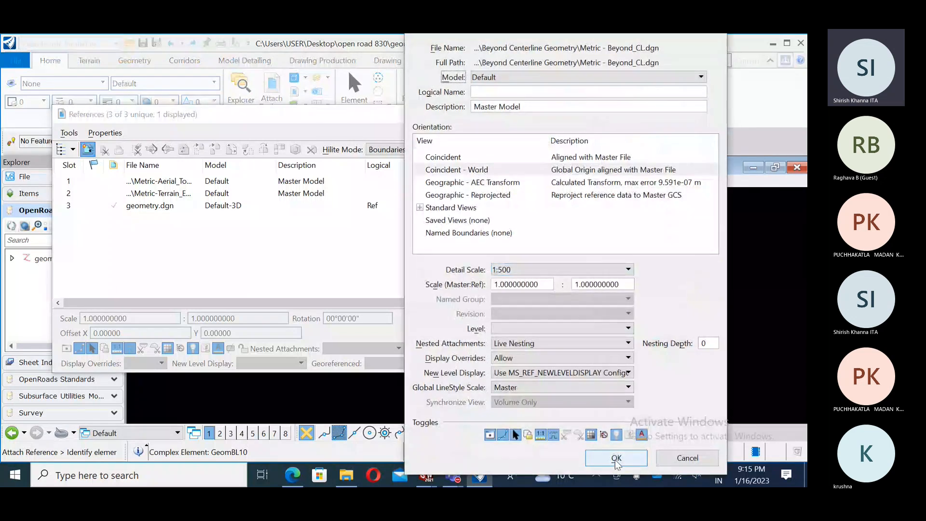
pyautogui.click(616, 458)
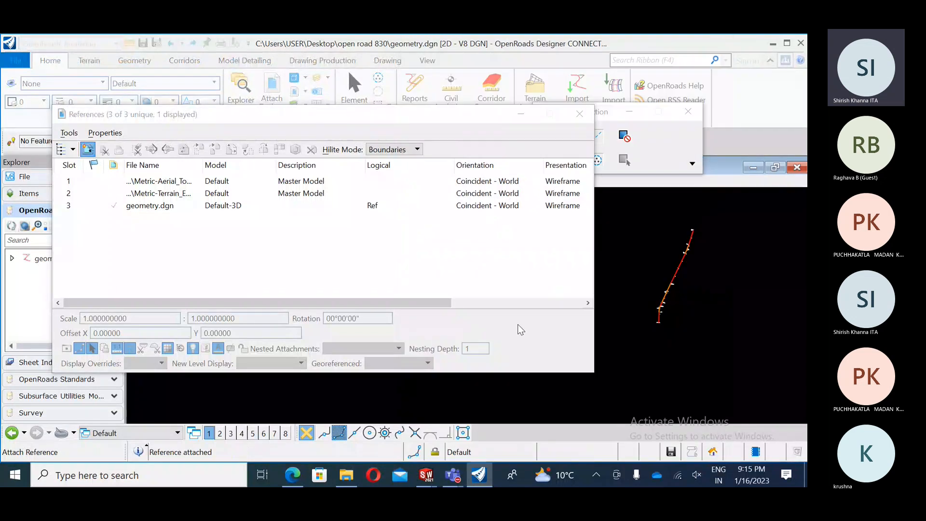
pyautogui.click(579, 114)
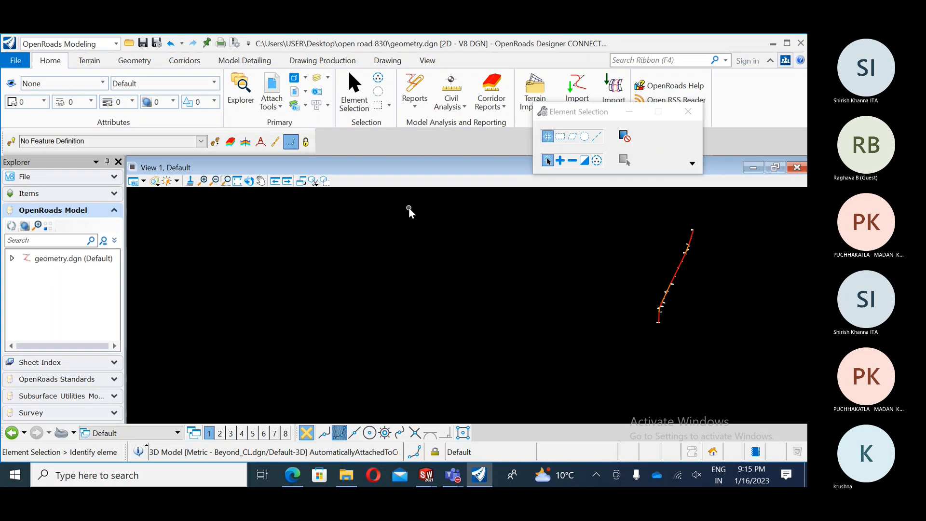
# Fit the view to all files and examine the attached reference's road centerlines, intersection and pavement-edge and curb-return notes.
pyautogui.click(238, 180)
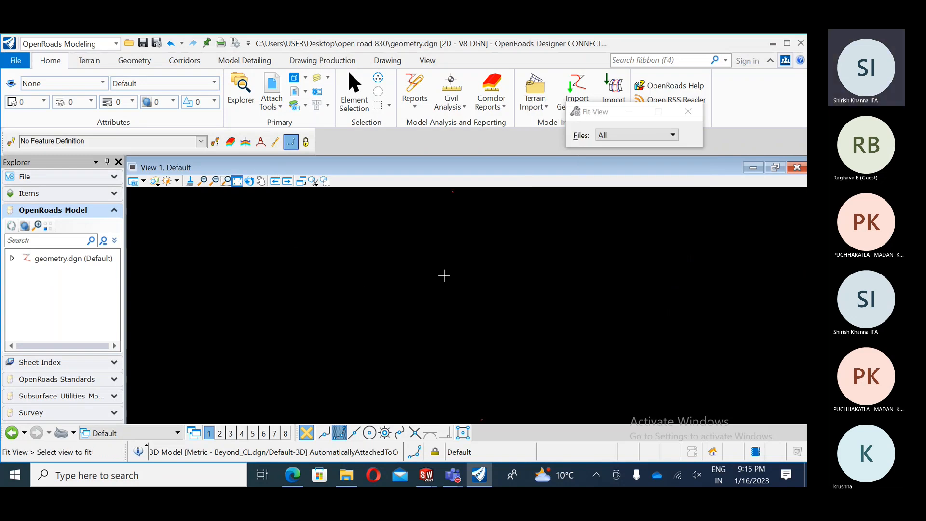
pyautogui.scroll(-2, 475, 361)
pyautogui.scroll(5, 457, 229)
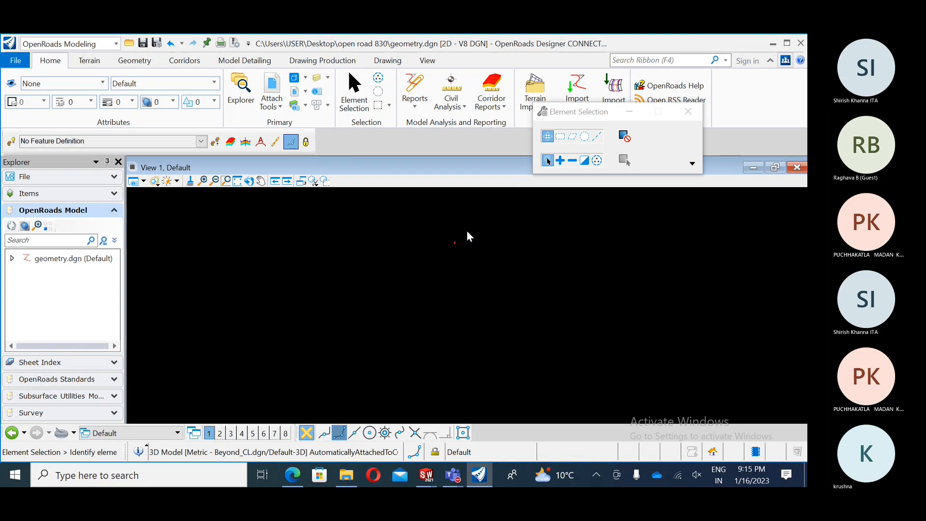
pyautogui.scroll(2, 444, 228)
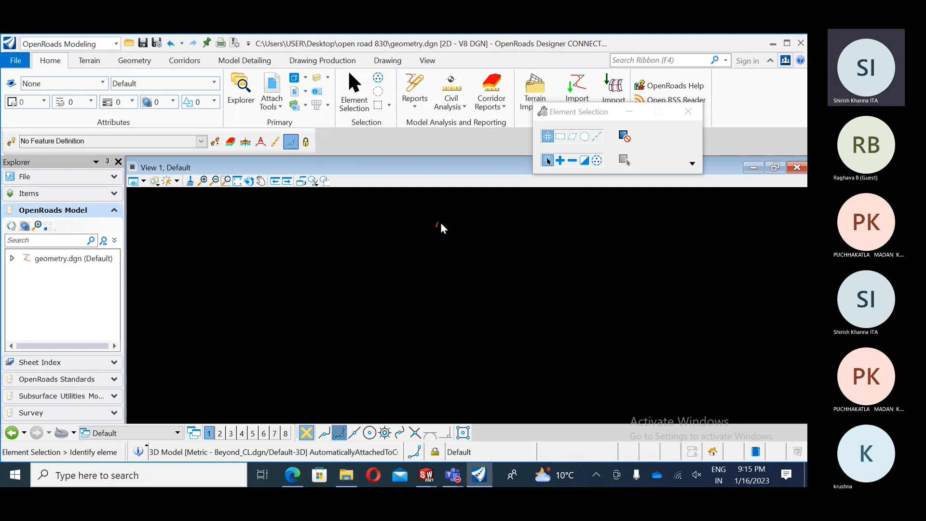
pyautogui.scroll(-2, 447, 233)
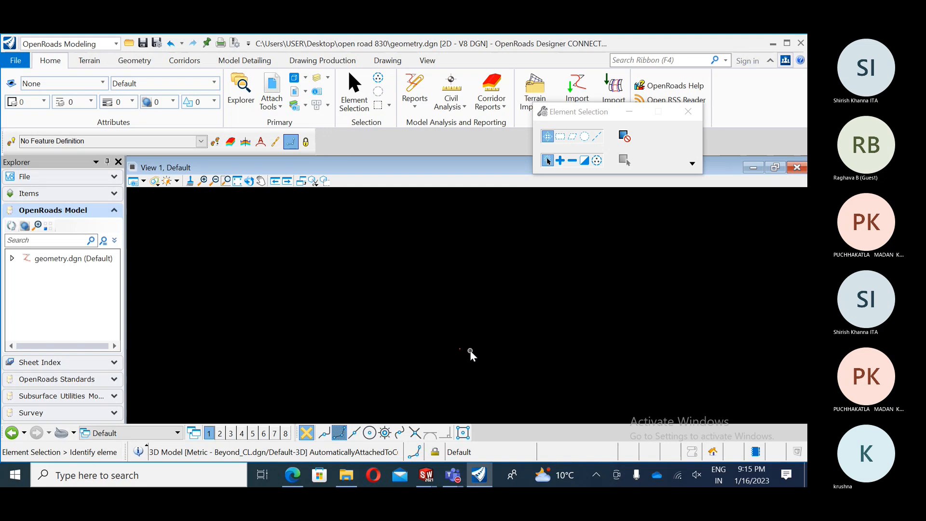
pyautogui.scroll(1, 450, 344)
pyautogui.scroll(5, 457, 332)
pyautogui.scroll(2, 458, 327)
pyautogui.scroll(-2, 405, 294)
pyautogui.moveTo(429, 311); pyautogui.dragTo(446, 284, button='middle')
pyautogui.scroll(2, 460, 322)
pyautogui.moveTo(505, 260); pyautogui.dragTo(488, 341, button='middle')
pyautogui.scroll(4, 484, 302)
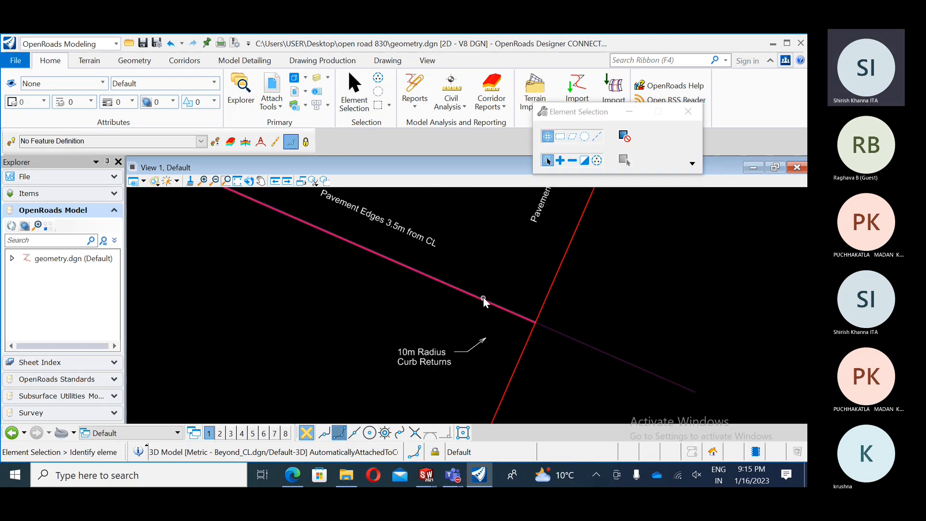
pyautogui.moveTo(395, 298); pyautogui.dragTo(488, 374, button='middle')
pyautogui.scroll(-4, 445, 254)
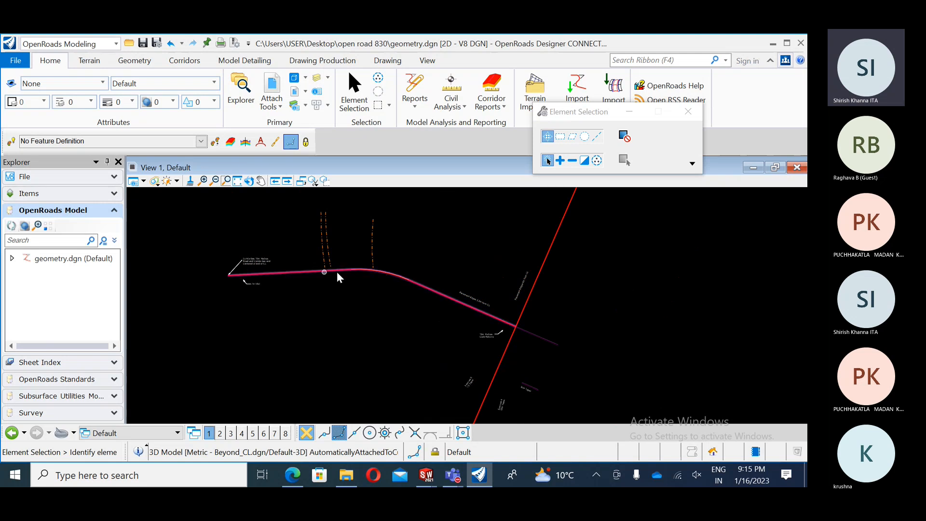
pyautogui.scroll(-2, 481, 314)
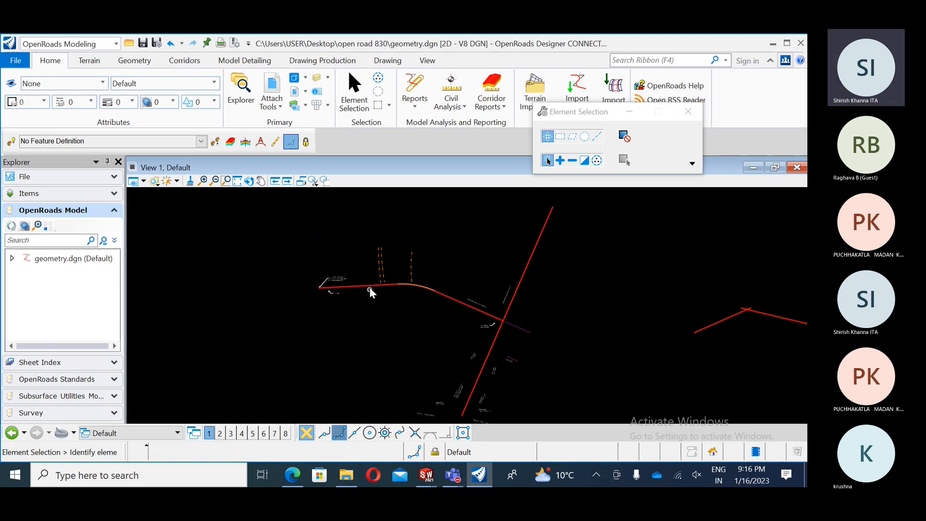
pyautogui.scroll(-1, 261, 256)
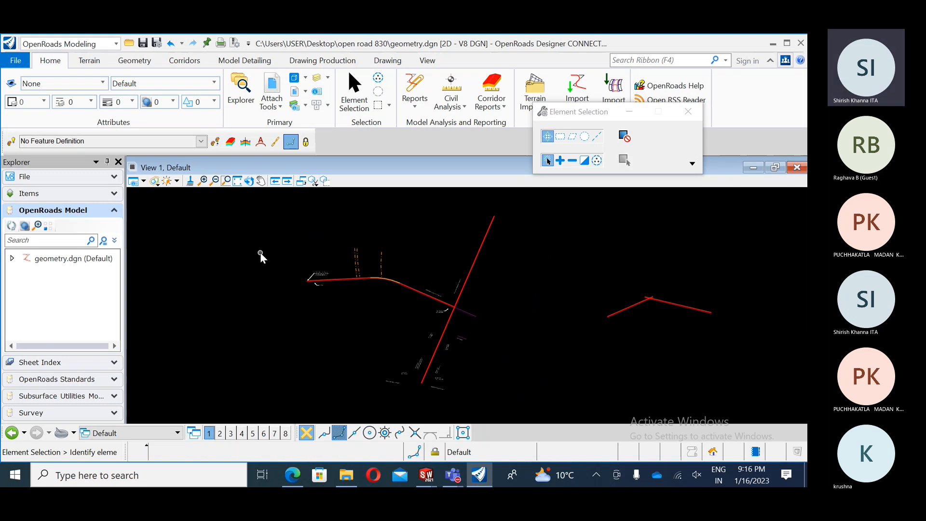
# Expand geometry.dgn's alignments down to Geom_Baseline in the model tree and review the complex element and lines listed there.
pyautogui.scroll(-1, 261, 256)
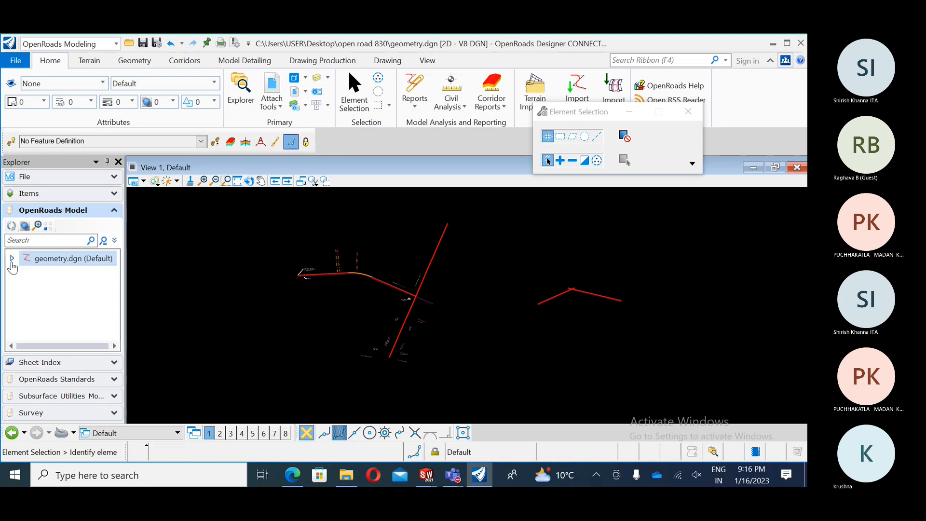
pyautogui.click(12, 259)
pyautogui.click(77, 290)
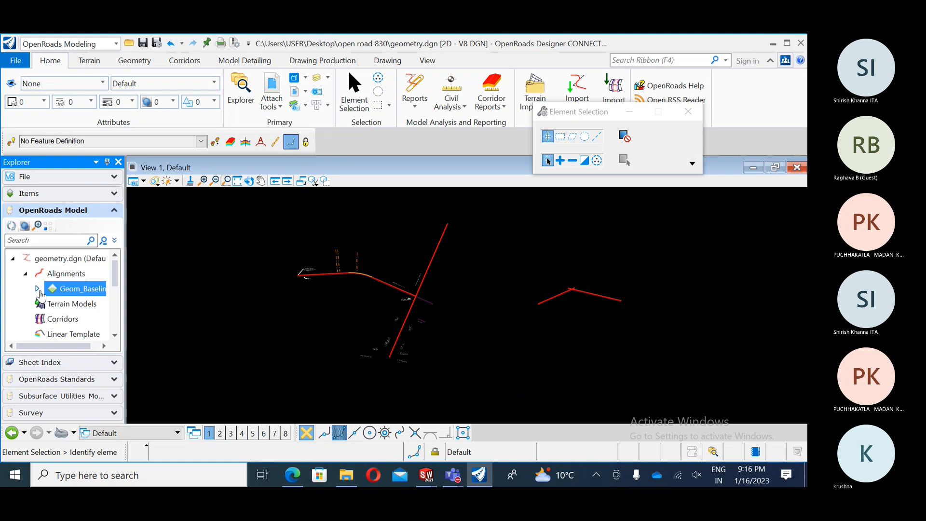
pyautogui.click(38, 289)
pyautogui.click(89, 308)
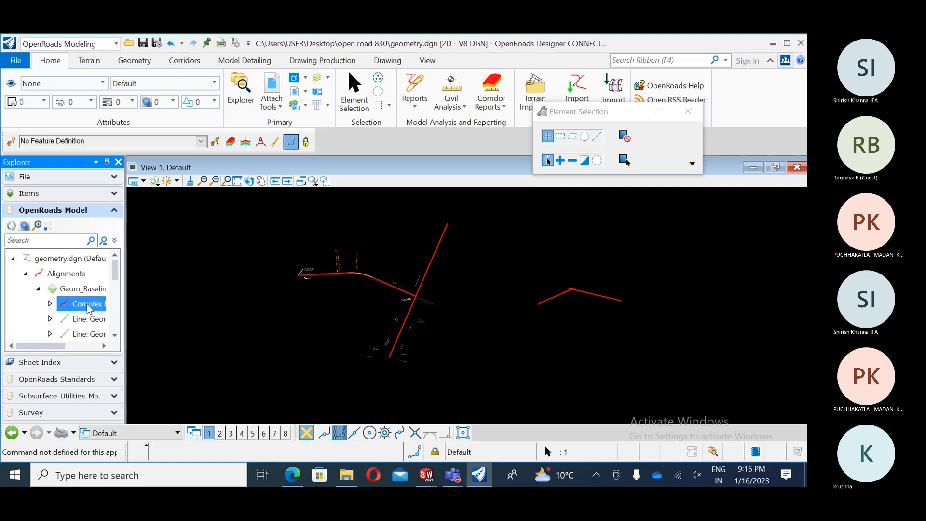
pyautogui.moveTo(115, 273)
pyautogui.mouseDown()
pyautogui.moveTo(117, 303)
pyautogui.moveTo(114, 265)
pyautogui.mouseUp()
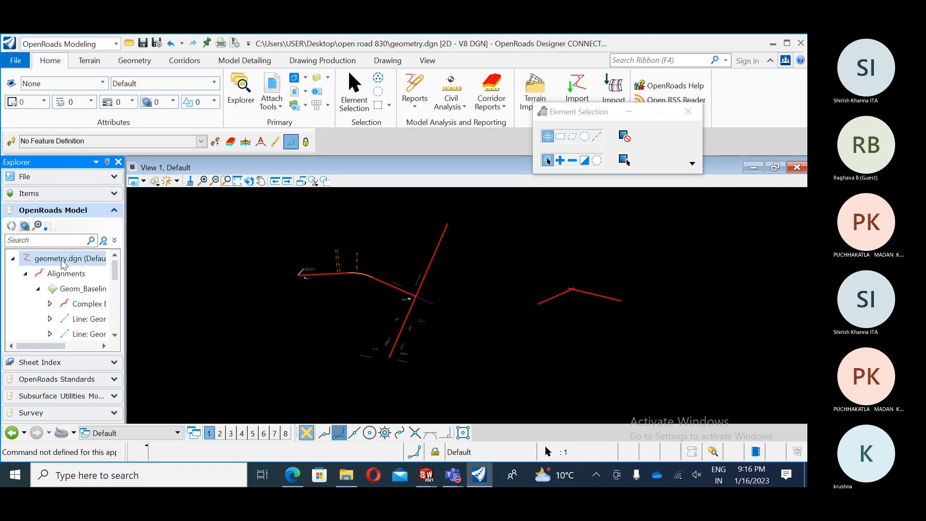
pyautogui.click(248, 286)
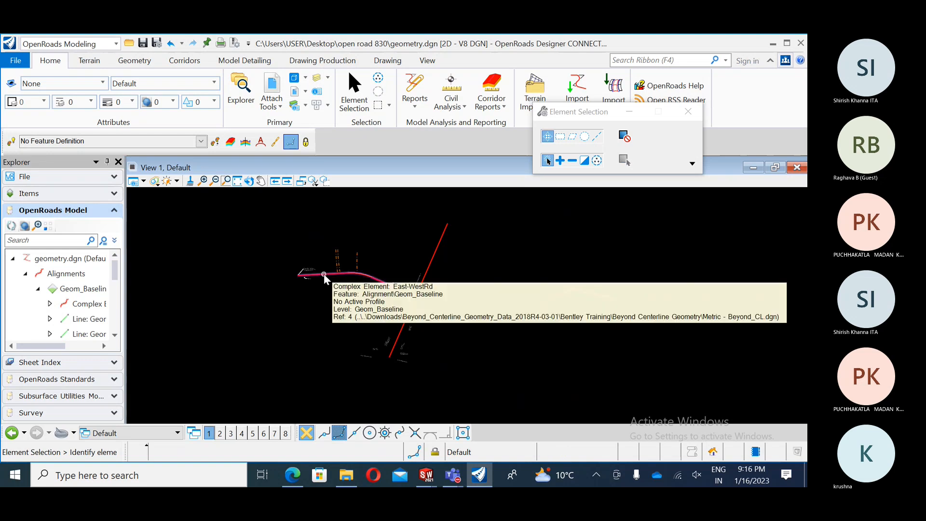
# Window-select the attached reference's road geometry, review the East-West road centerline's properties, and clear the selection.
pyautogui.moveTo(481, 207); pyautogui.dragTo(265, 375)
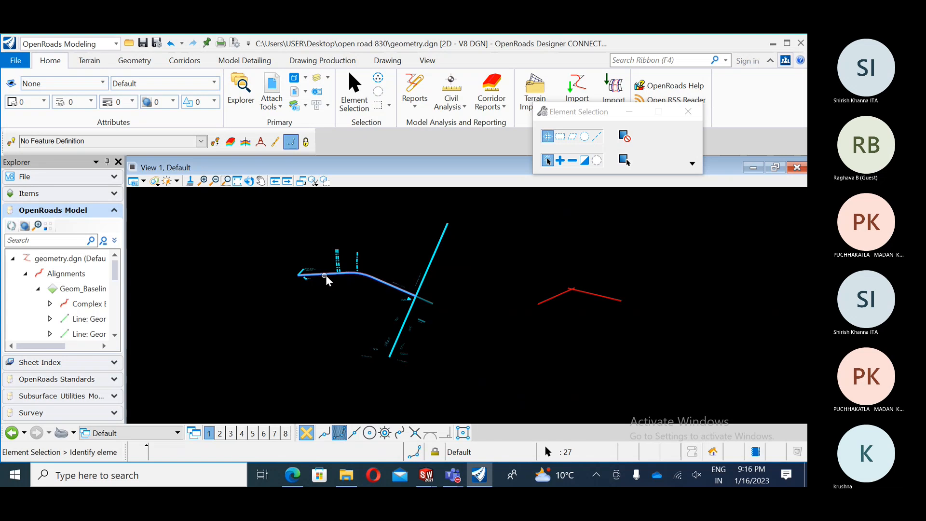
pyautogui.moveTo(330, 280)
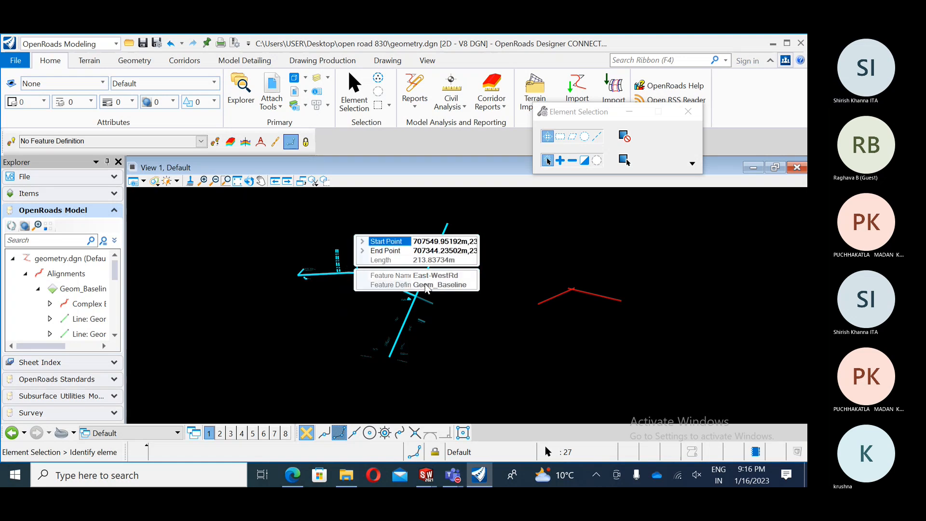
pyautogui.click(462, 316)
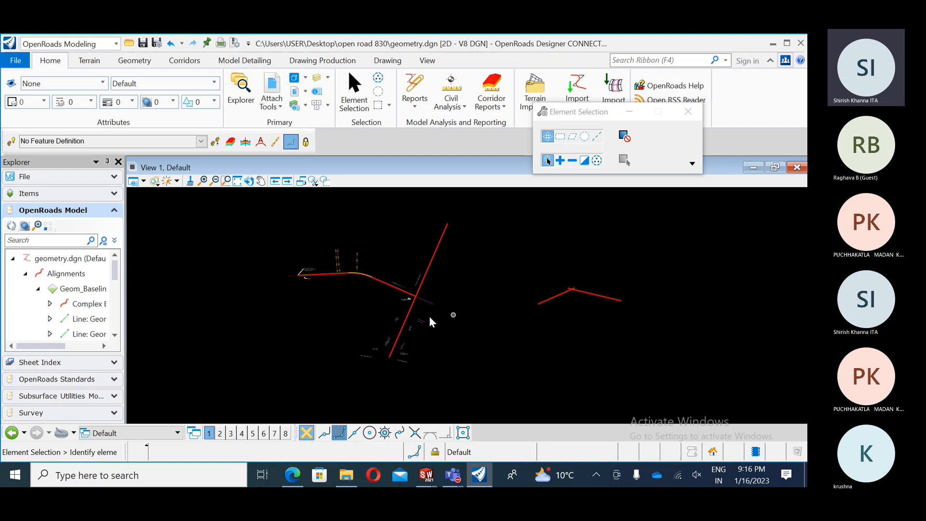
pyautogui.scroll(4, 432, 322)
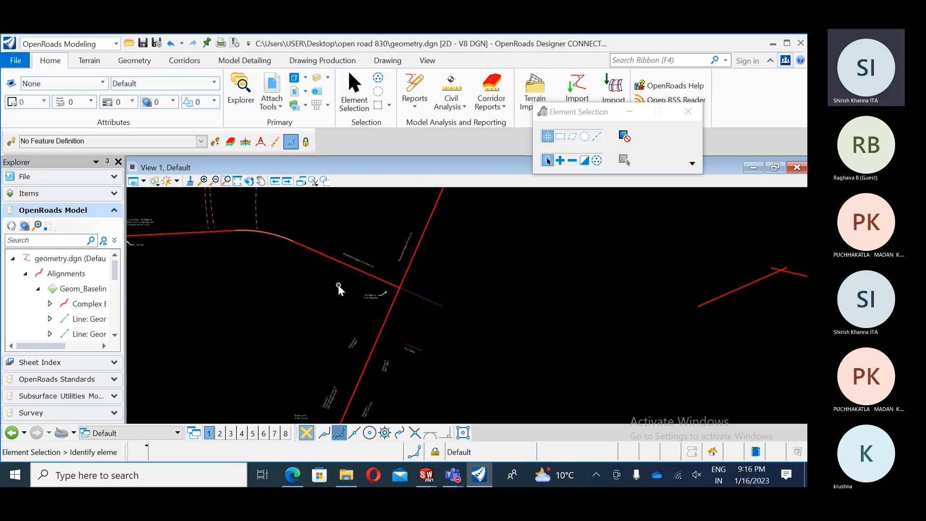
pyautogui.moveTo(339, 285); pyautogui.dragTo(413, 283, button='middle')
pyautogui.scroll(-1, 384, 282)
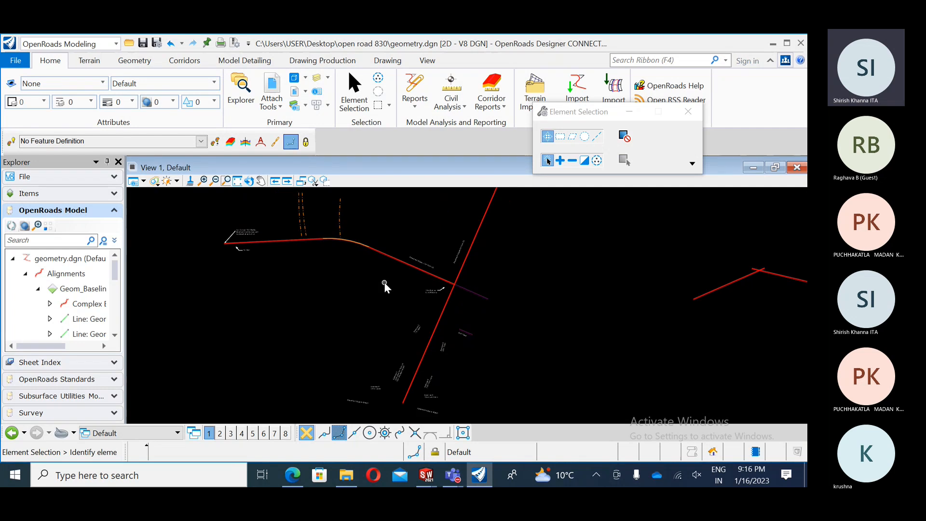
# Switch to the Beyond Centerline Geometry PDF in Edge and review its pages on edge-of-pavement offsets, tapers and the Offsets and Tapers tools.
pyautogui.click(294, 476)
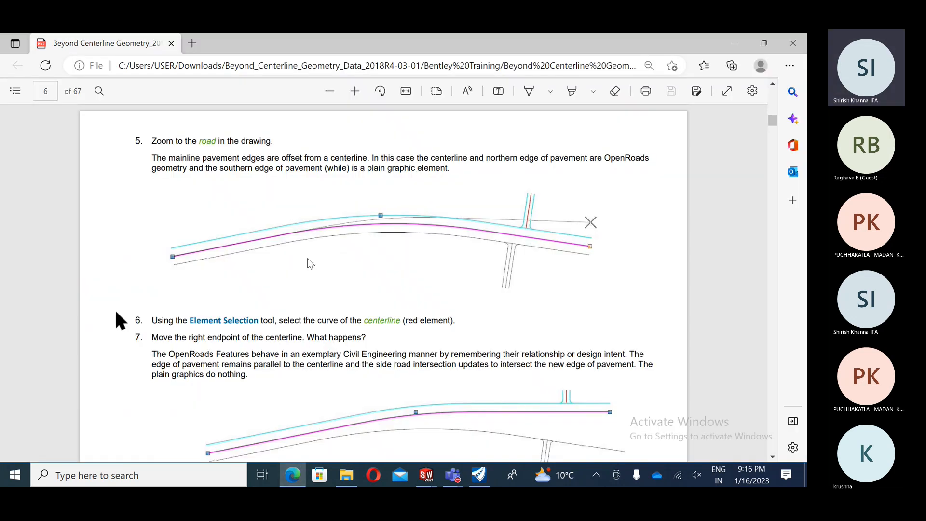
pyautogui.scroll(-10, 311, 263)
pyautogui.scroll(-15, 308, 264)
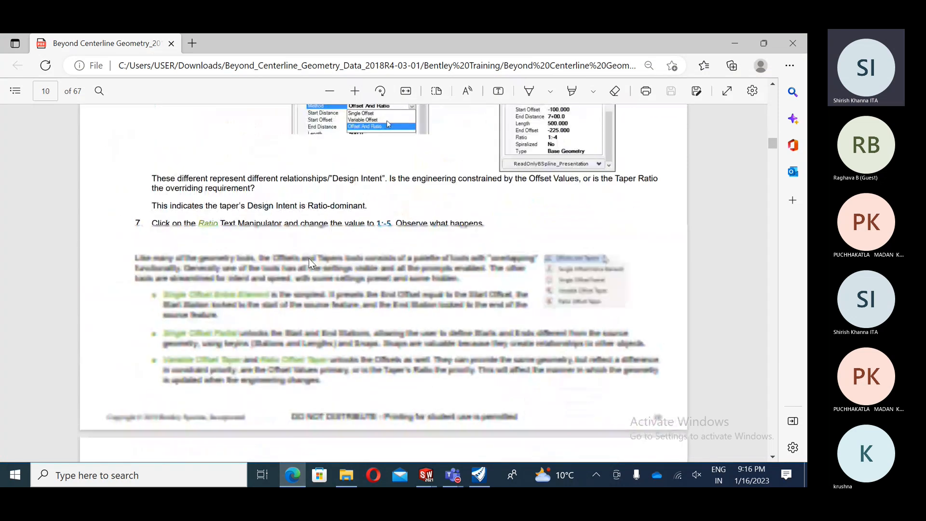
pyautogui.scroll(3, 310, 264)
pyautogui.scroll(-5, 309, 264)
pyautogui.scroll(3, 310, 264)
pyautogui.scroll(6, 310, 263)
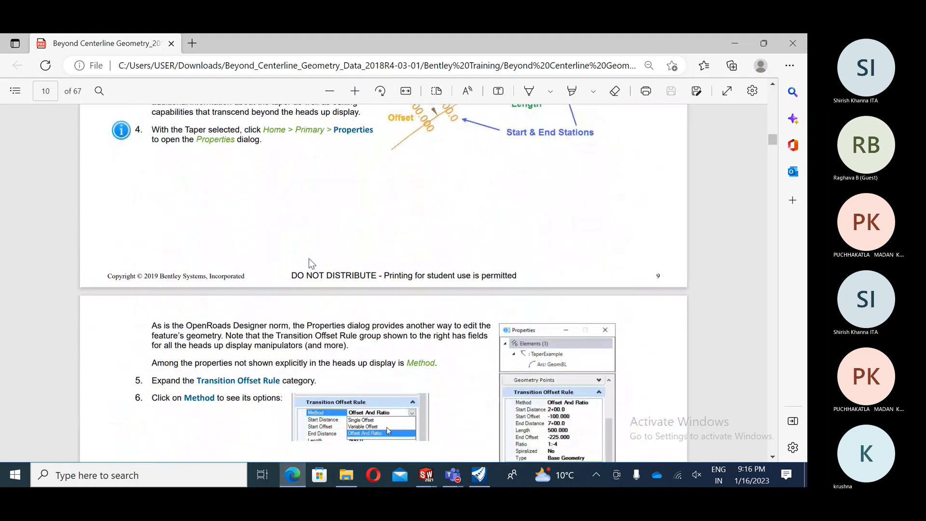
pyautogui.scroll(4, 309, 264)
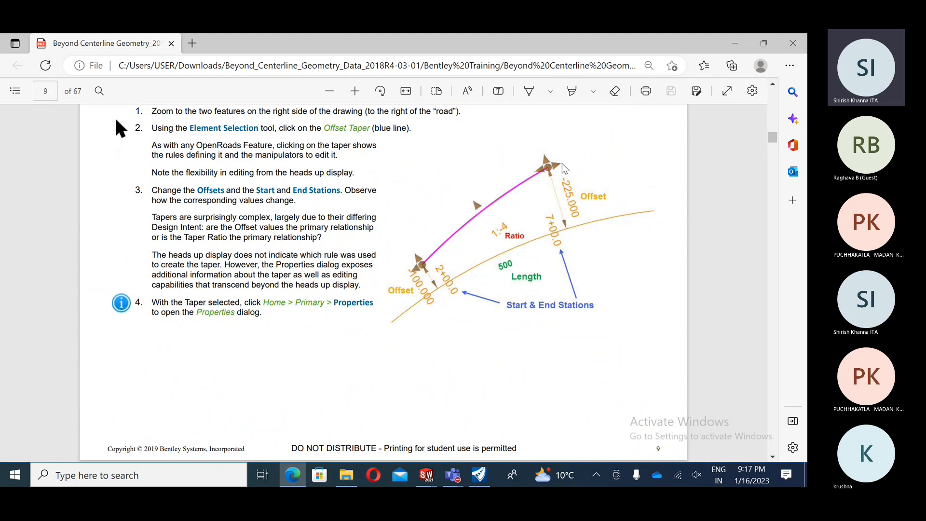
pyautogui.scroll(10, 435, 260)
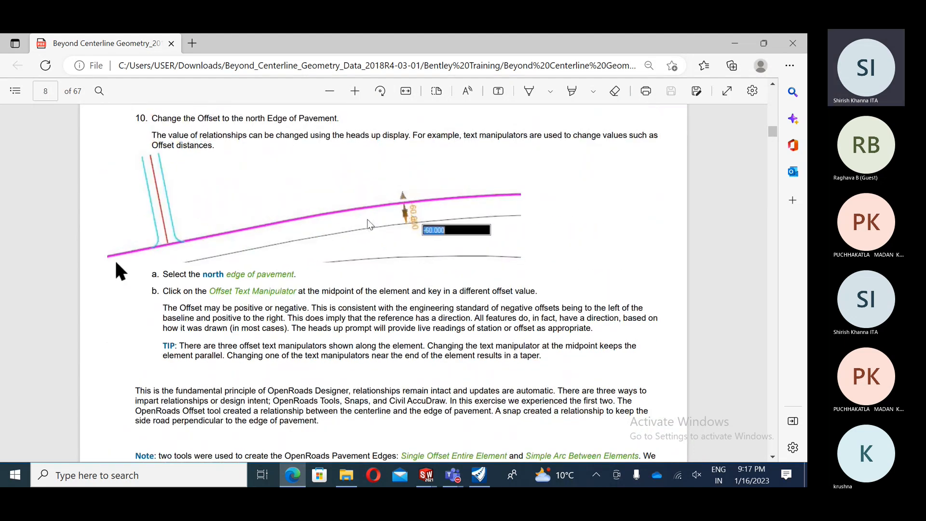
pyautogui.scroll(-10, 116, 251)
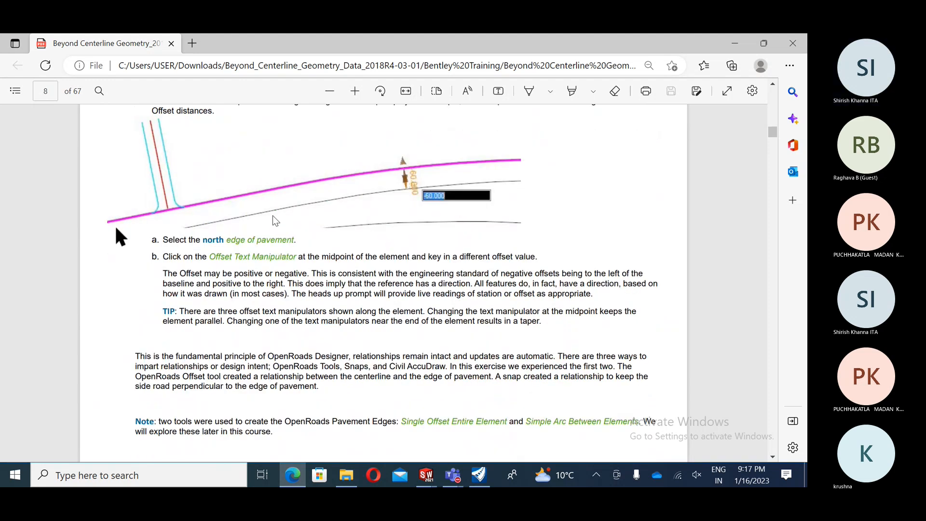
pyautogui.scroll(-15, 365, 240)
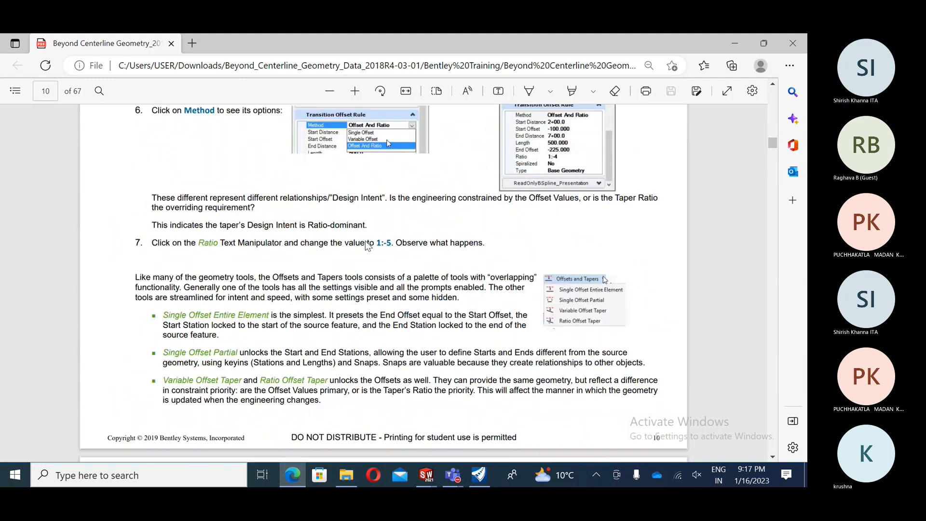
pyautogui.scroll(-15, 365, 241)
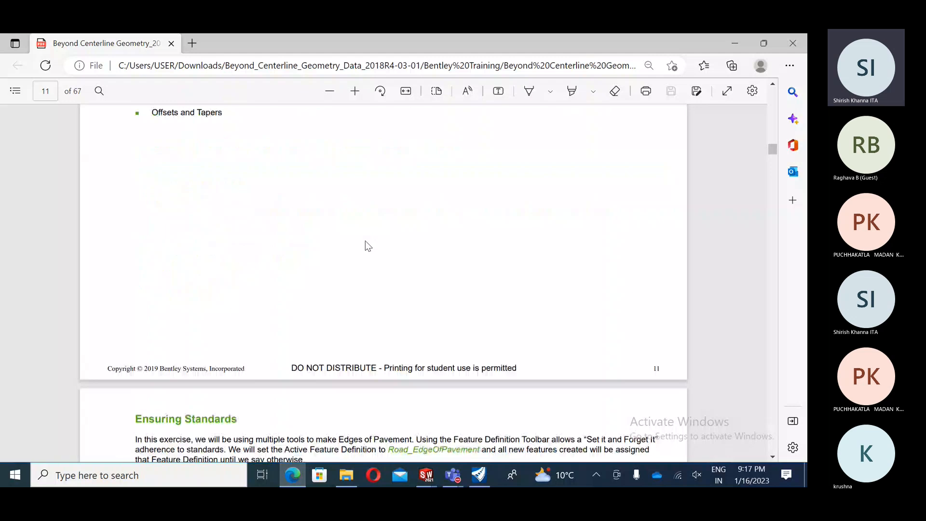
# Read the Ensuring Standards exercise and the steps for offsetting the East-West road centerline with mirrored pavement edges.
pyautogui.scroll(-3, 365, 241)
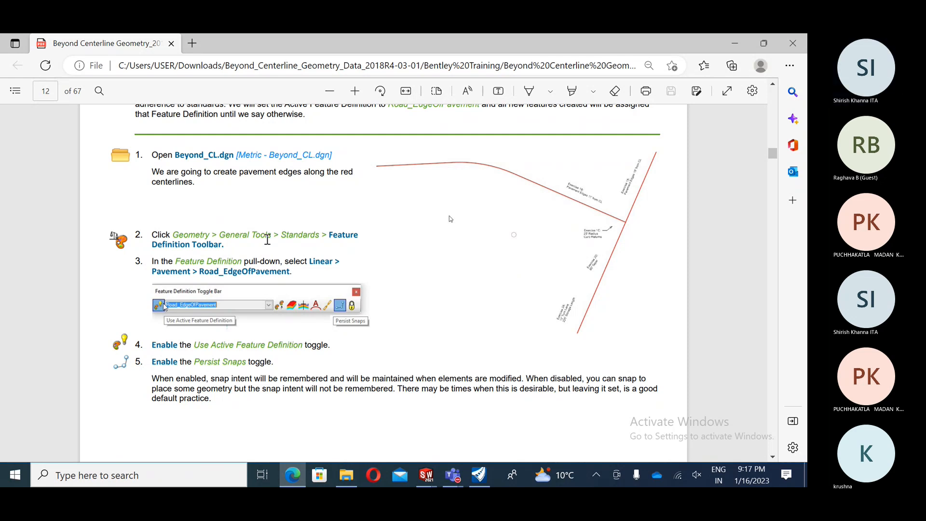
pyautogui.scroll(-10, 267, 240)
pyautogui.scroll(-4, 267, 239)
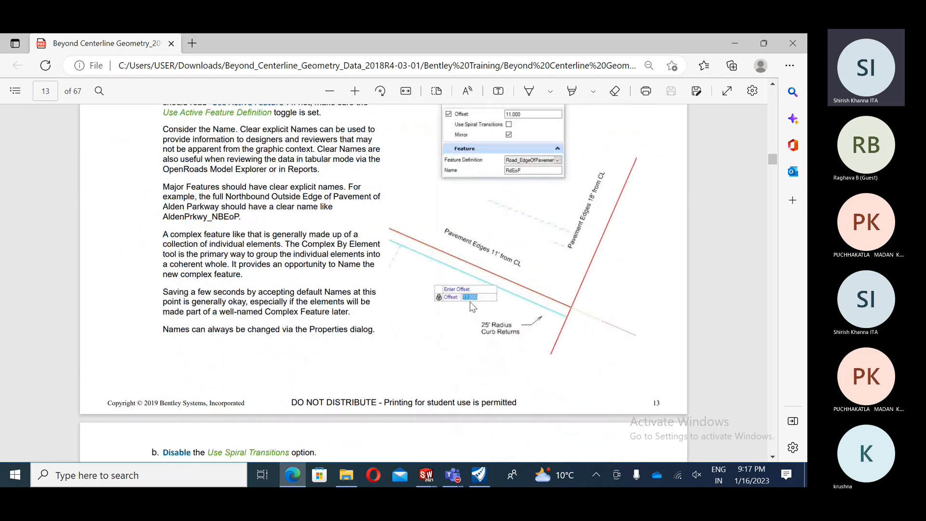
pyautogui.scroll(-9, 434, 266)
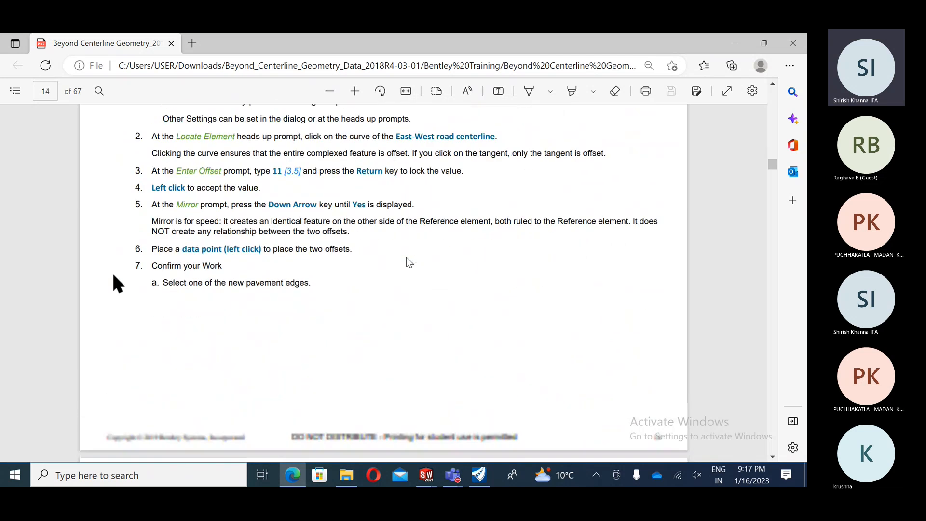
pyautogui.scroll(-6, 409, 262)
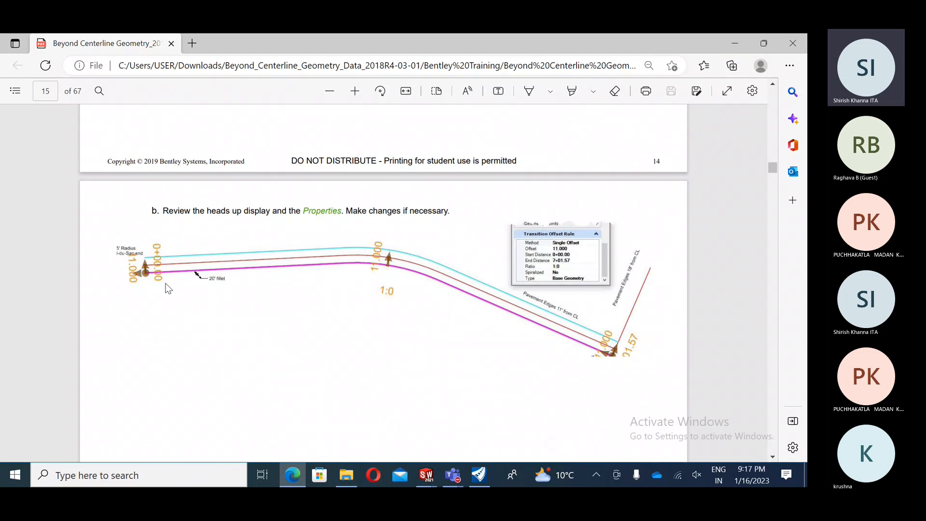
pyautogui.scroll(-1, 263, 293)
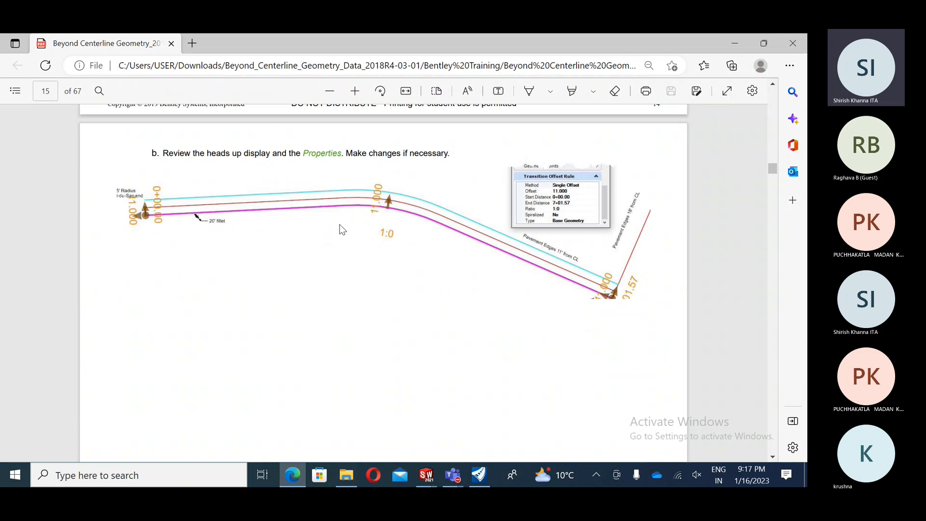
pyautogui.scroll(2, 285, 214)
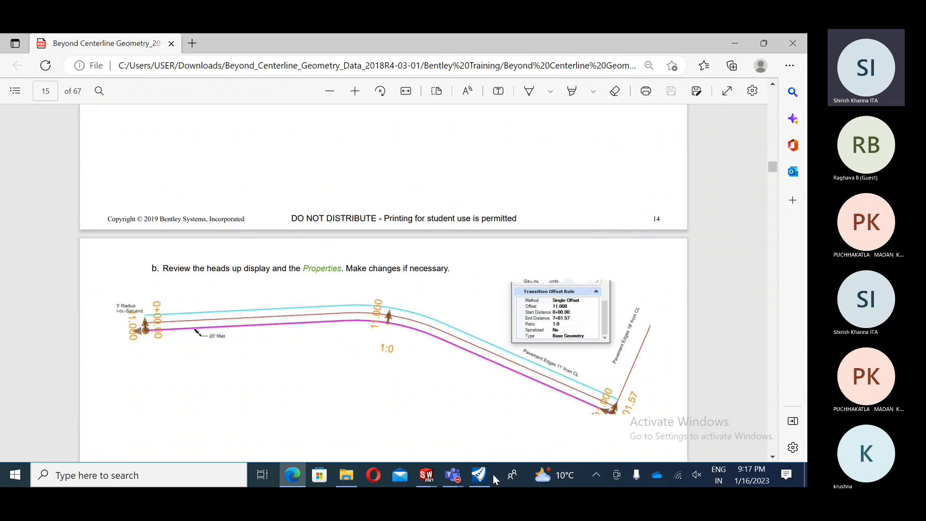
# Switch back to OpenRoads Designer, start Single Offset Entire Element and lock its offset at 11.
pyautogui.click(479, 475)
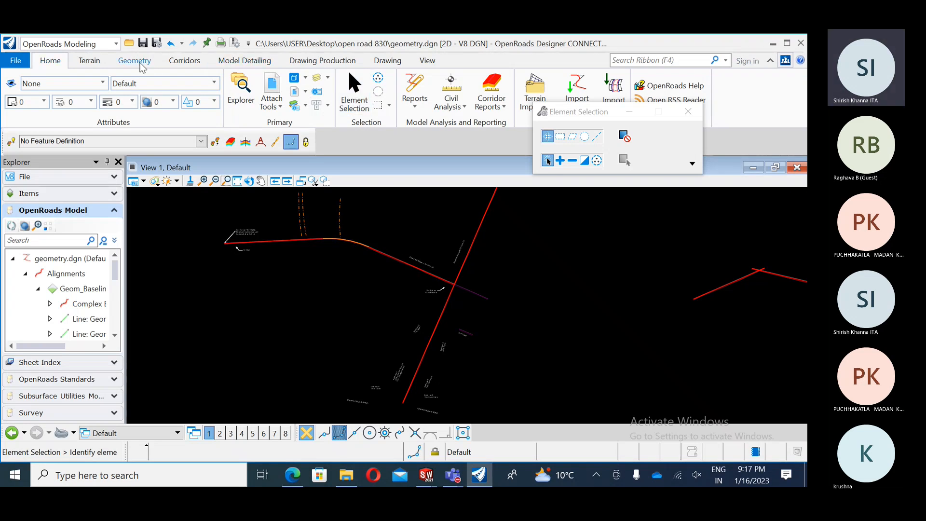
pyautogui.click(134, 61)
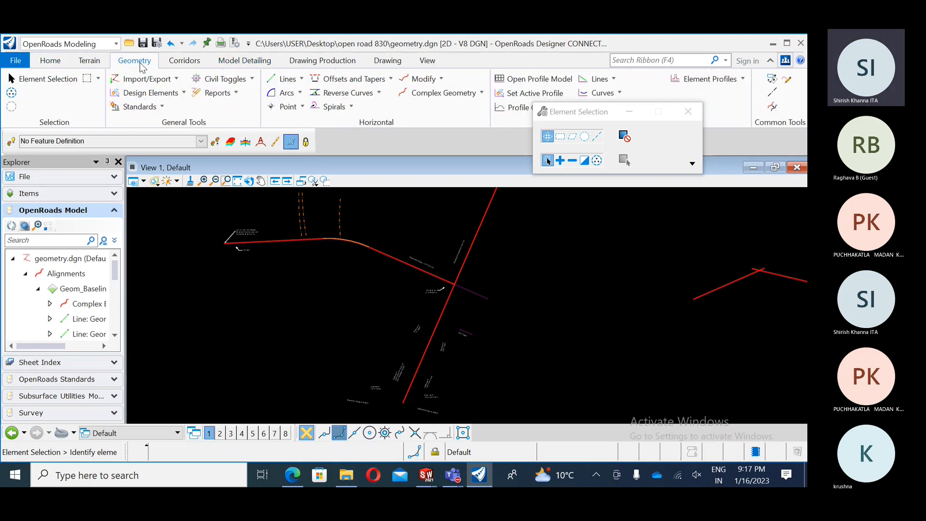
pyautogui.click(390, 79)
pyautogui.click(372, 96)
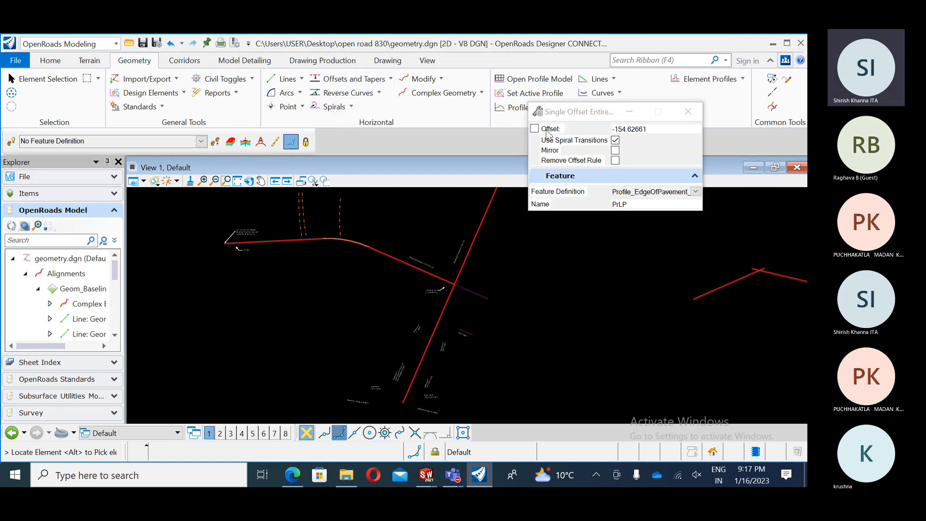
pyautogui.doubleClick(648, 129)
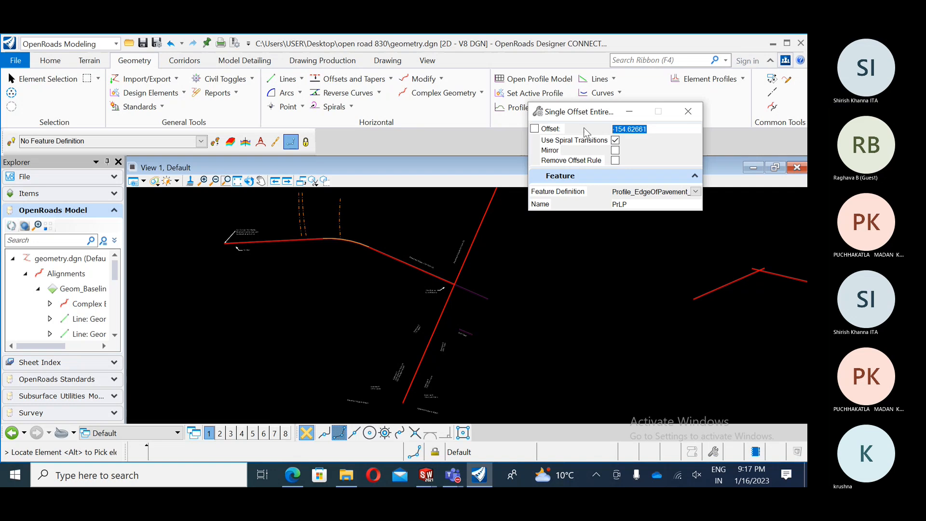
pyautogui.write('11')
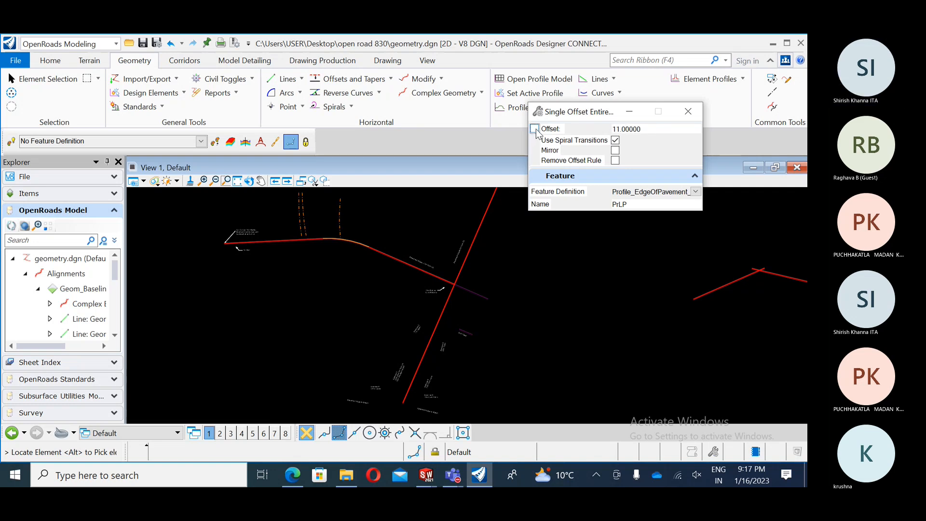
pyautogui.press('Return')
pyautogui.click(534, 129)
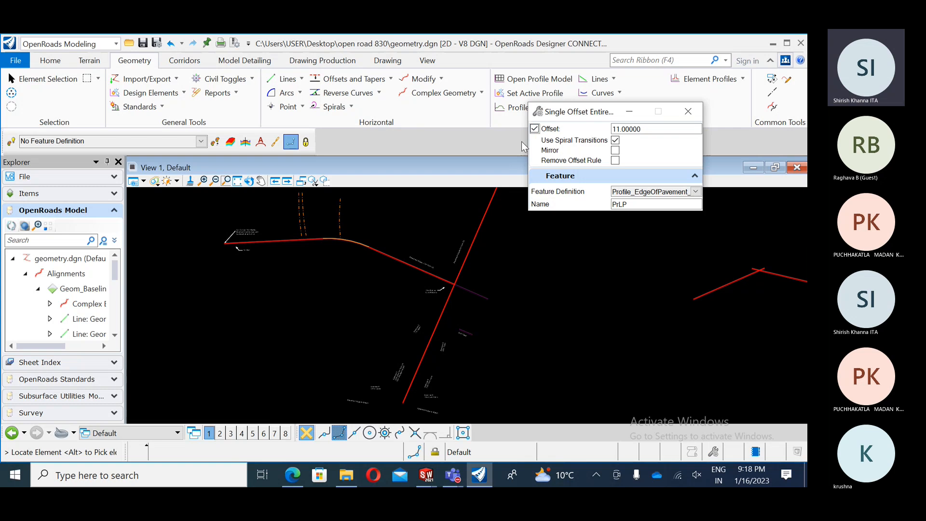
# Offset the East-West road centerline to both sides with Mirror set to Yes, and end the command.
pyautogui.click(296, 239)
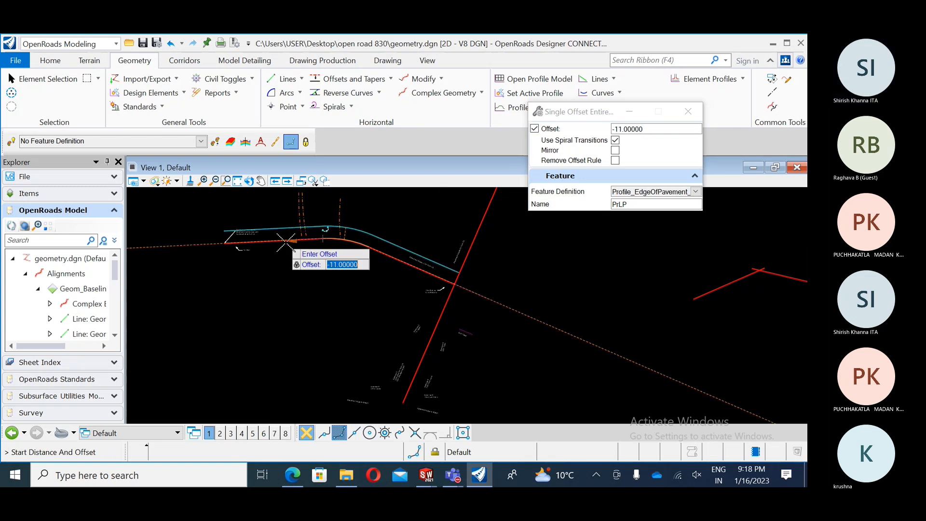
pyautogui.click(386, 220)
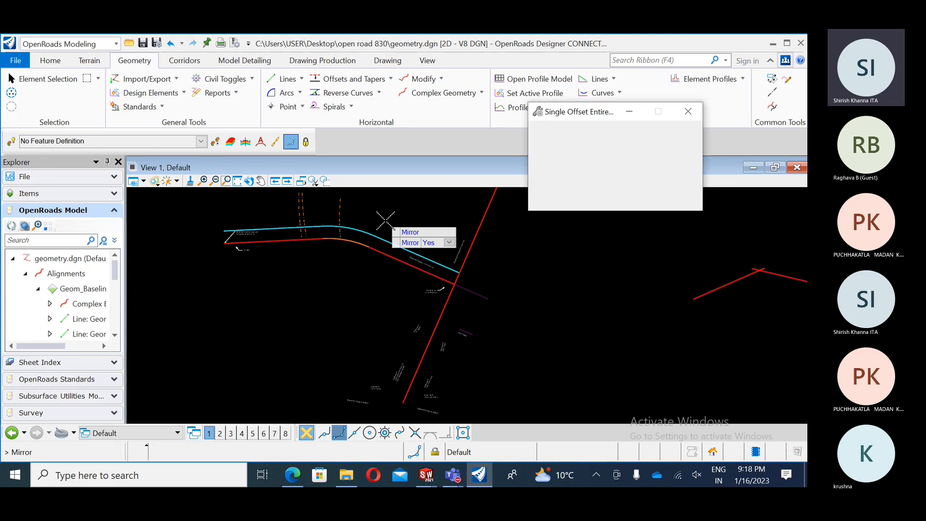
pyautogui.click(386, 220)
pyautogui.moveTo(338, 318); pyautogui.dragTo(390, 306, button='middle')
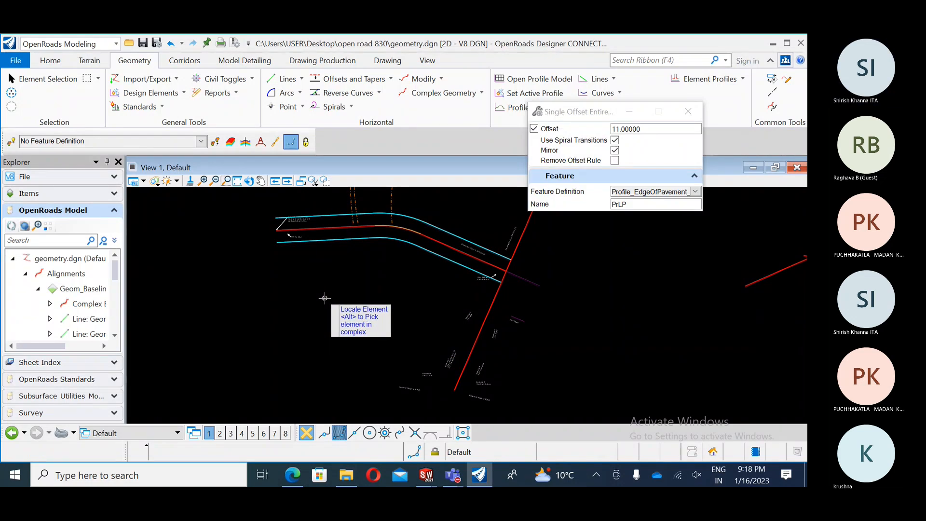
pyautogui.press('Escape')
# Select the new northern pavement edge of the East-West road and examine its offset manipulators beside the cul-de-sac note.
pyautogui.moveTo(417, 239); pyautogui.dragTo(378, 273, button='middle')
pyautogui.scroll(2, 434, 307)
pyautogui.scroll(1, 434, 308)
pyautogui.scroll(-2, 453, 285)
pyautogui.scroll(2, 193, 240)
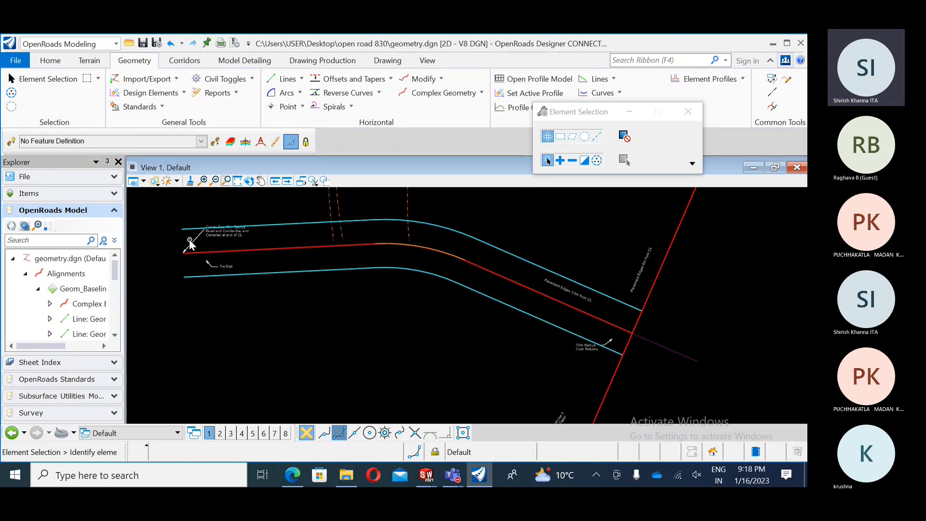
pyautogui.scroll(2, 189, 245)
pyautogui.click(323, 218)
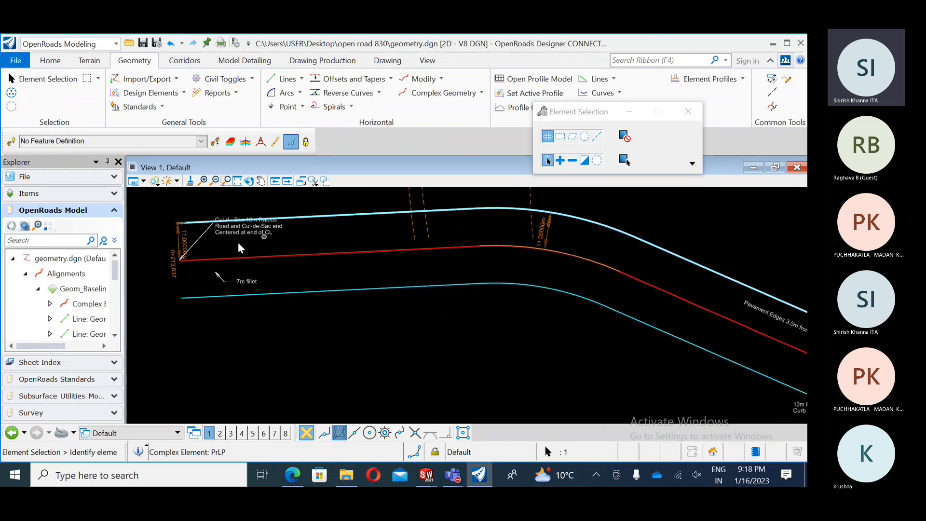
# Select the southern pavement edge of the East-West road and examine its offset manipulators from the cul-de-sac end.
pyautogui.scroll(2, 178, 244)
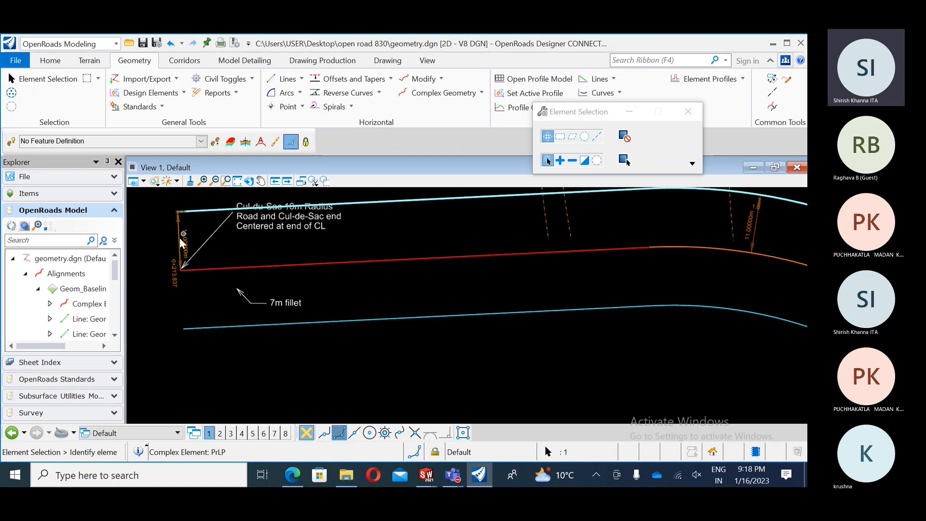
pyautogui.scroll(-3, 180, 239)
pyautogui.click(293, 278)
pyautogui.scroll(3, 184, 258)
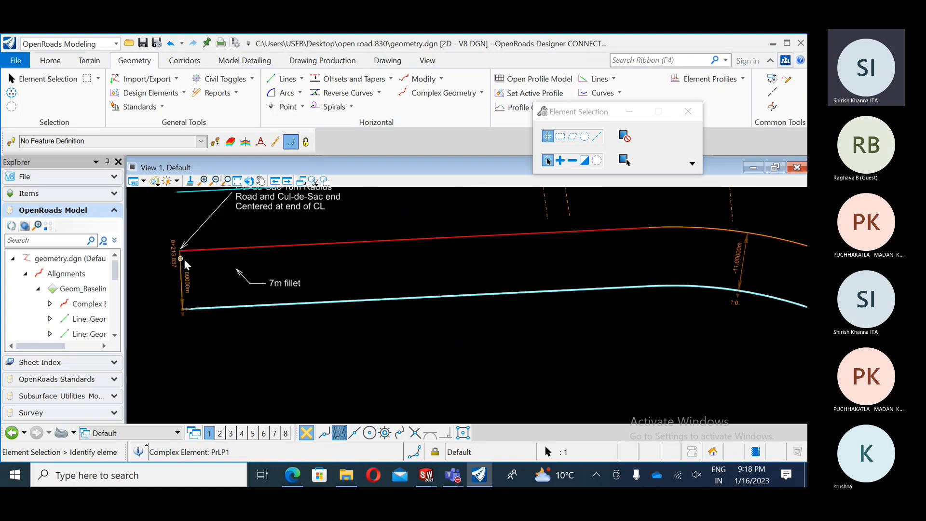
pyautogui.scroll(1, 186, 265)
pyautogui.scroll(-6, 313, 293)
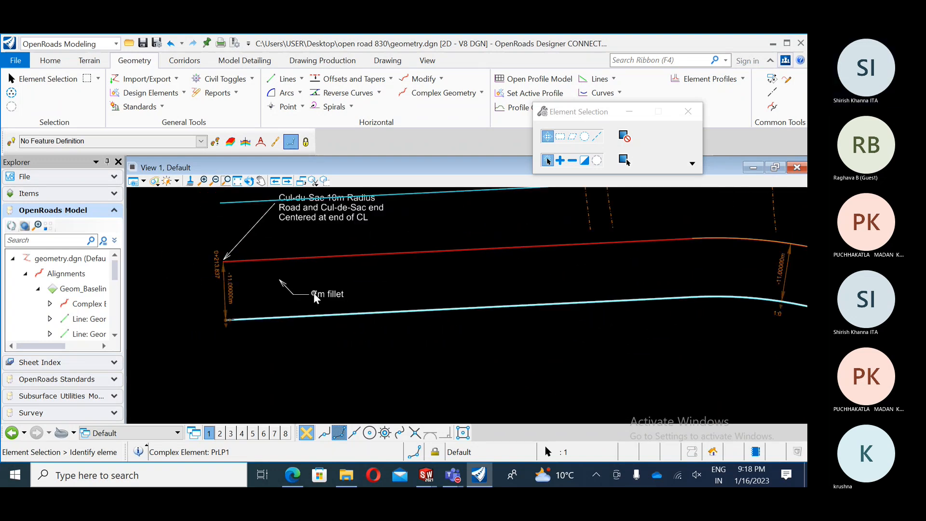
pyautogui.moveTo(369, 309); pyautogui.dragTo(339, 290, button='middle')
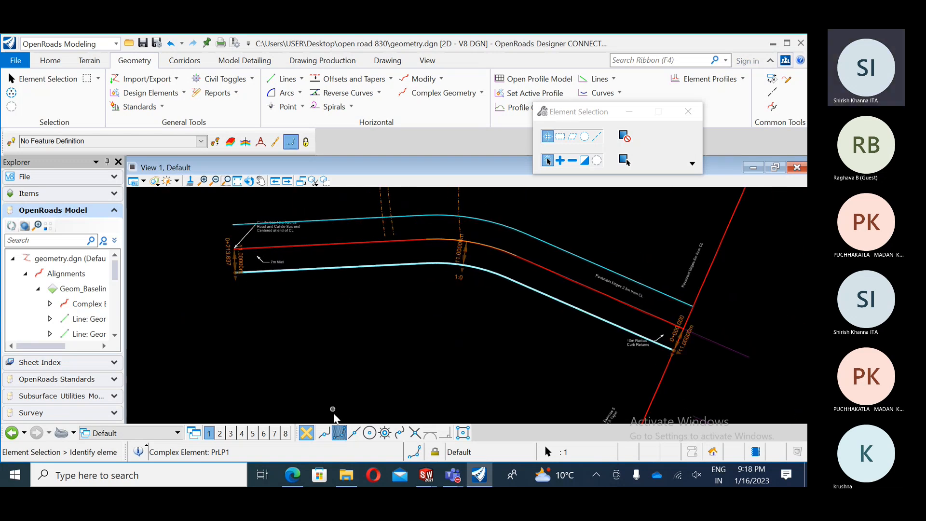
# Switch to the exercise PDF in Edge and read the Confirm the Relationships steps on changing the middle and end offset manipulators.
pyautogui.click(293, 476)
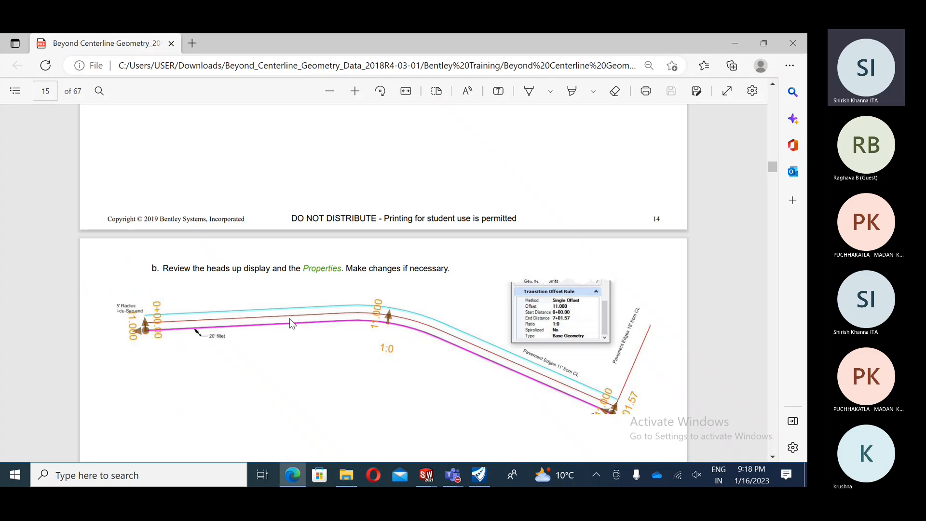
pyautogui.scroll(-2, 289, 318)
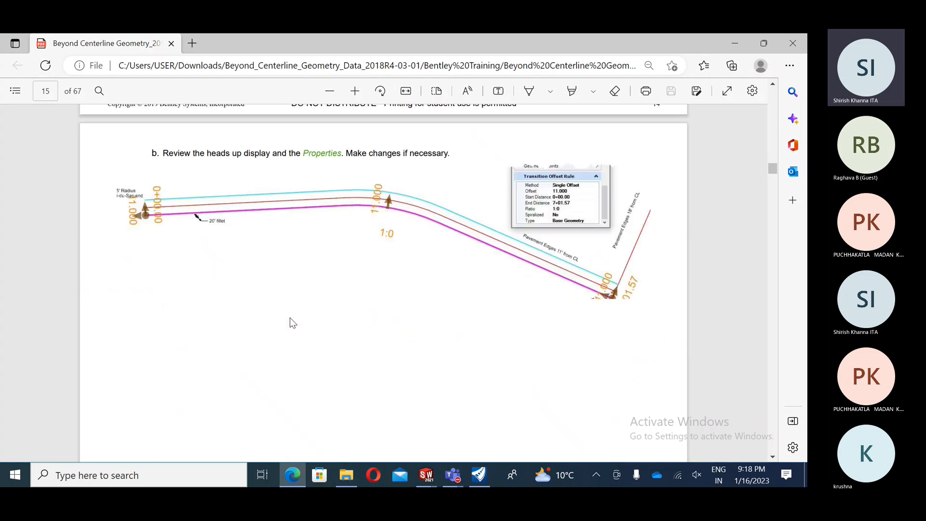
pyautogui.scroll(-12, 309, 268)
pyautogui.scroll(-3, 310, 271)
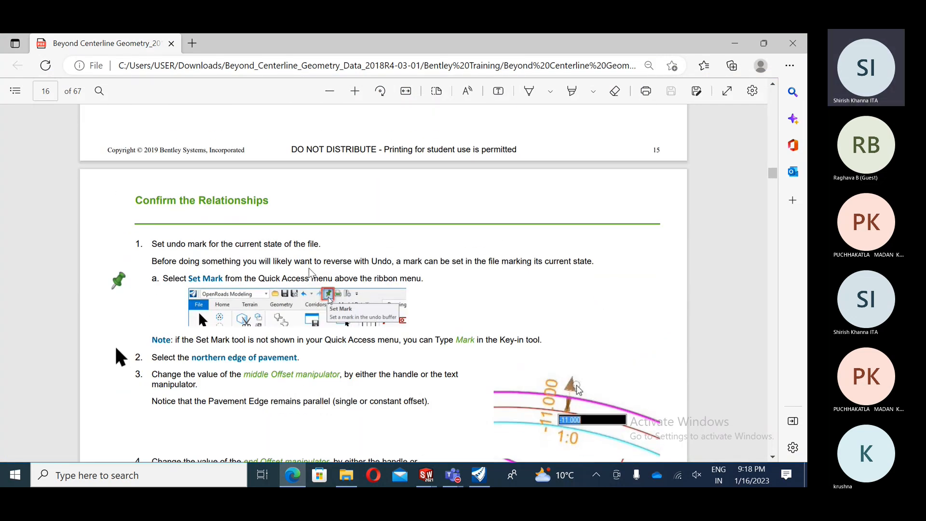
pyautogui.scroll(-1, 311, 273)
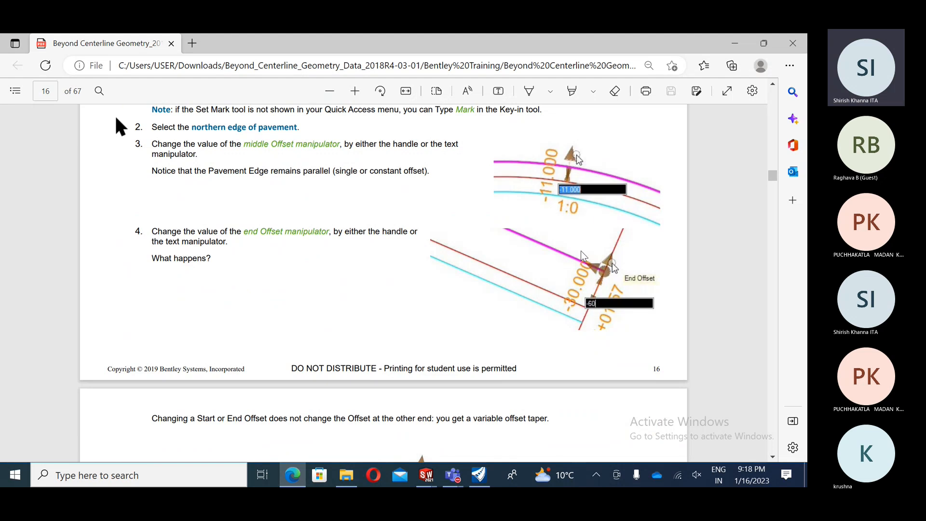
pyautogui.scroll(-4, 380, 263)
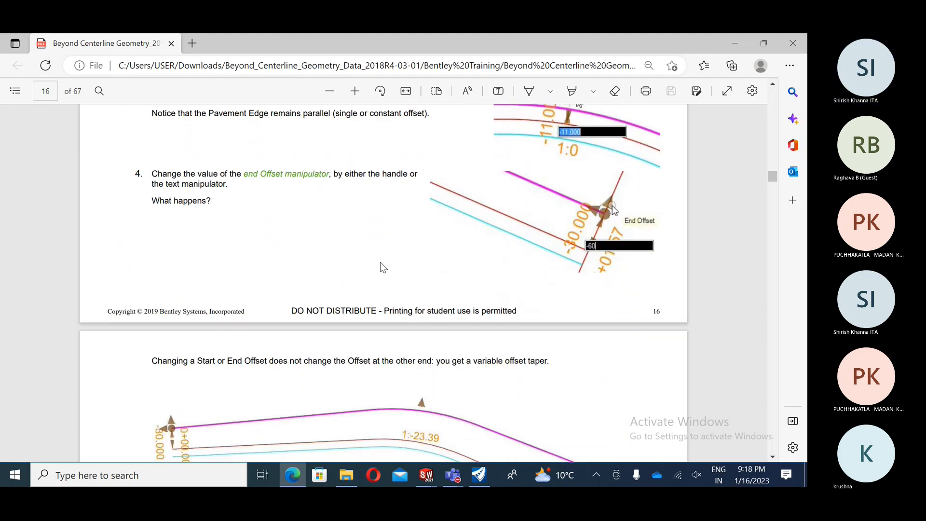
pyautogui.scroll(-3, 383, 266)
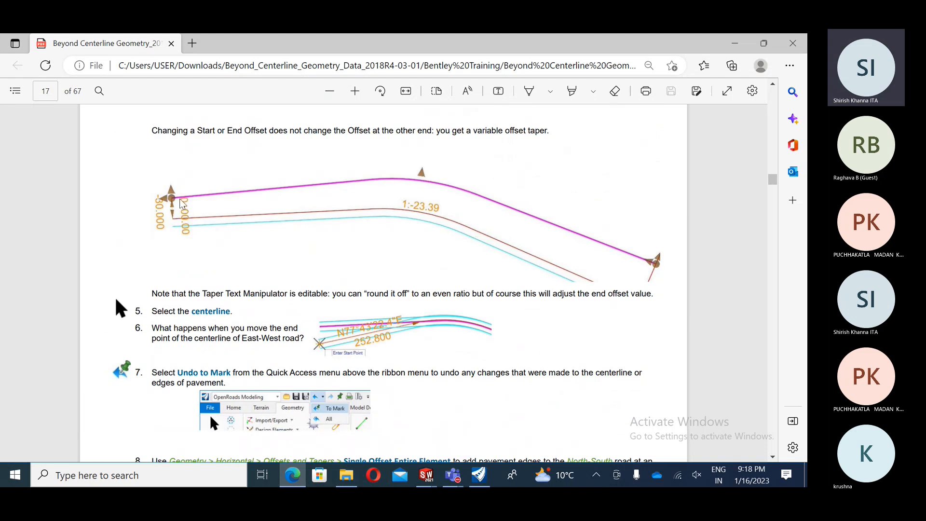
# Back in OpenRoads Designer, set the northern pavement edge's offset to 30 m at its North-South road end.
pyautogui.click(479, 475)
pyautogui.scroll(2, 731, 312)
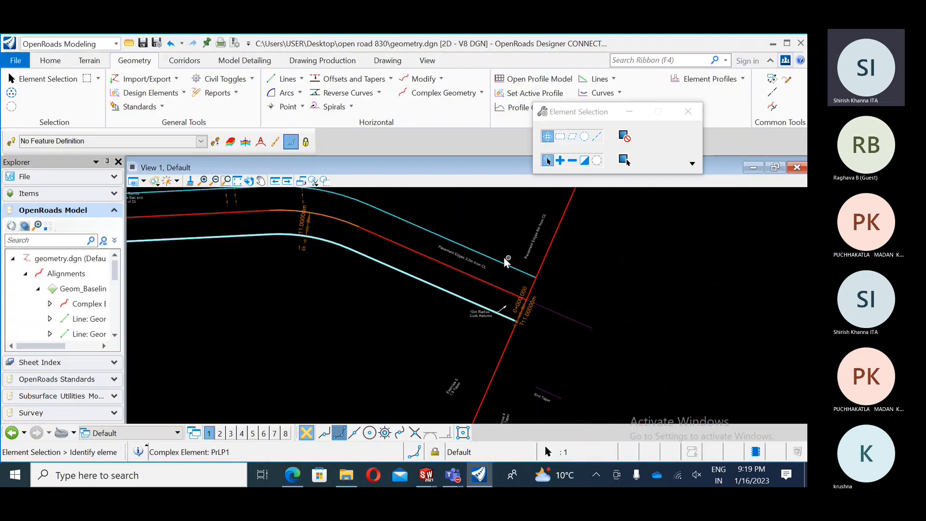
pyautogui.click(490, 255)
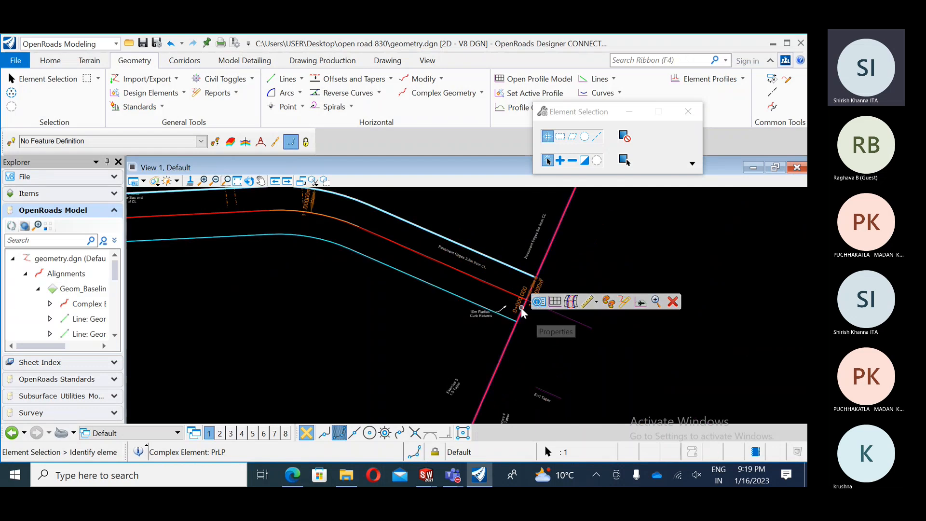
pyautogui.click(538, 290)
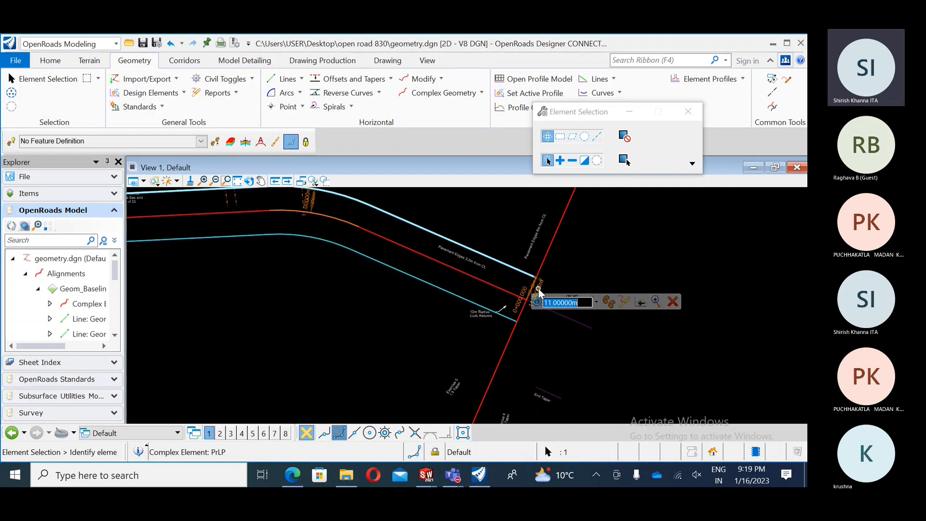
pyautogui.write('30')
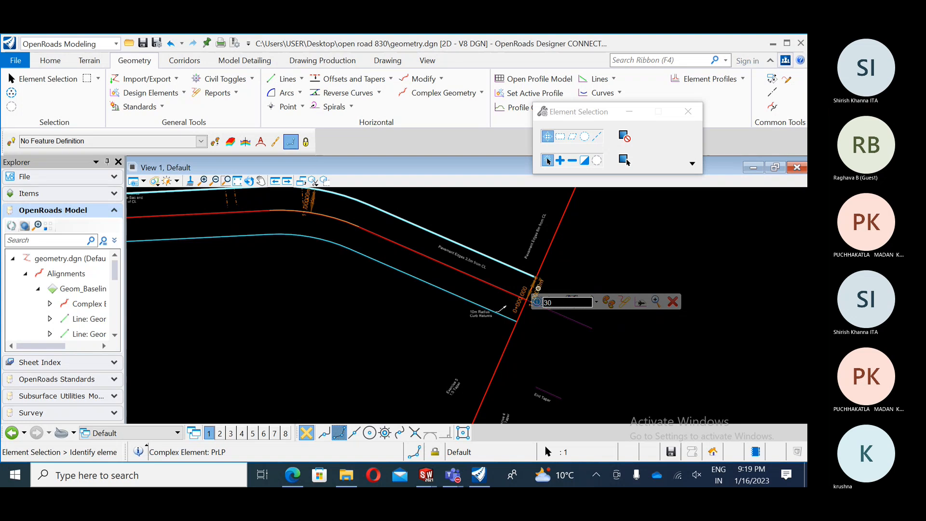
pyautogui.press('Return')
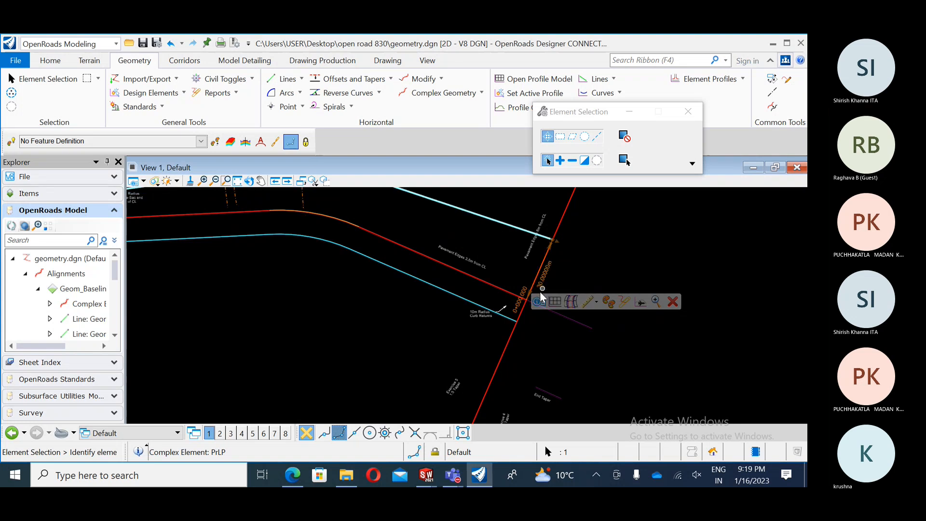
pyautogui.scroll(-2, 526, 291)
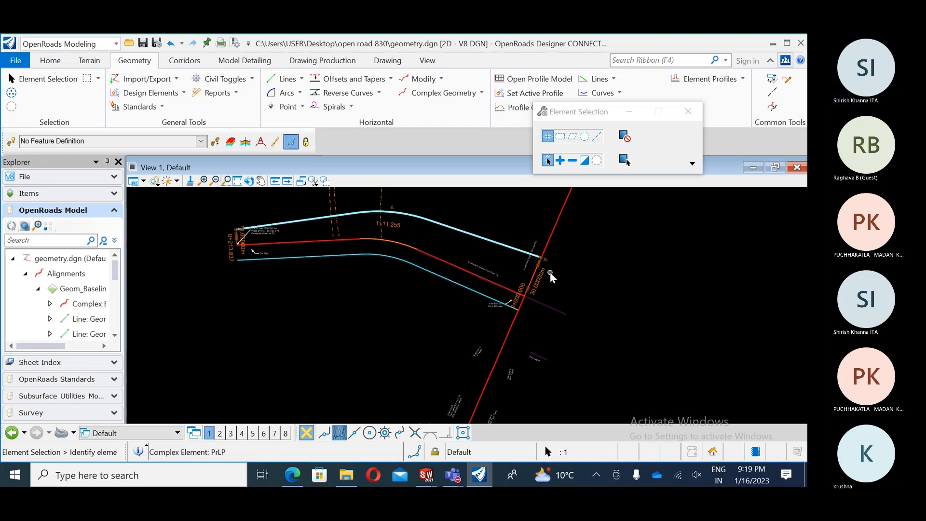
# Return to the PDF in Edge and read the remaining relationship steps and the Exercise 3: Curb Returns introduction.
pyautogui.click(293, 478)
pyautogui.scroll(-1, 367, 291)
pyautogui.scroll(-5, 415, 287)
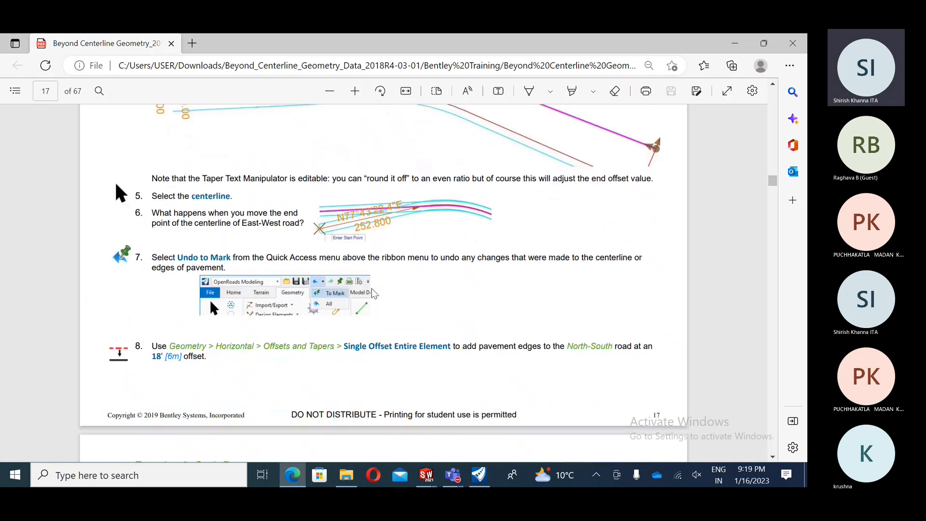
pyautogui.scroll(-3, 419, 286)
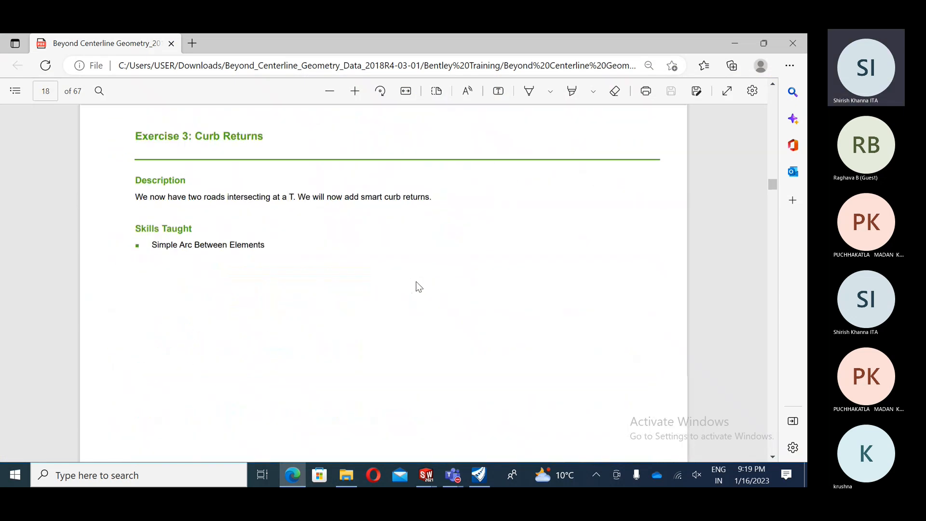
pyautogui.scroll(1, 209, 202)
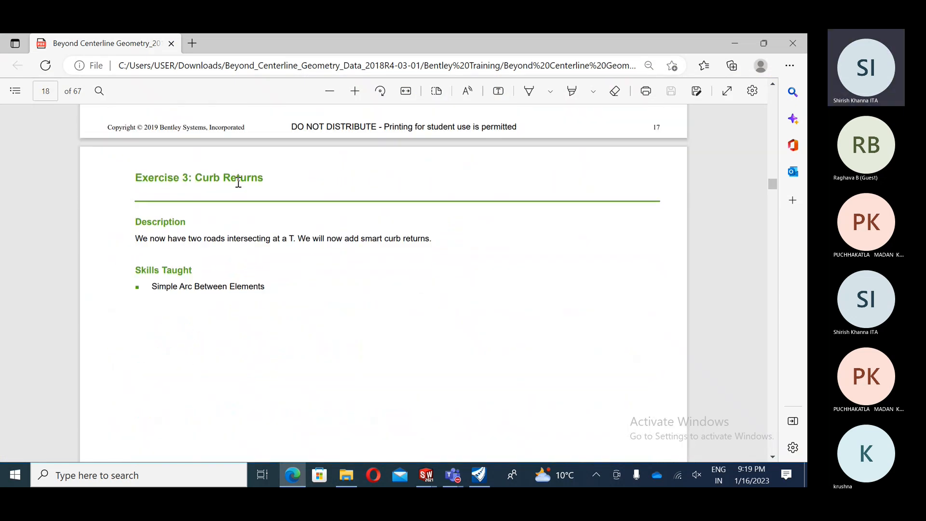
pyautogui.scroll(-1, 268, 232)
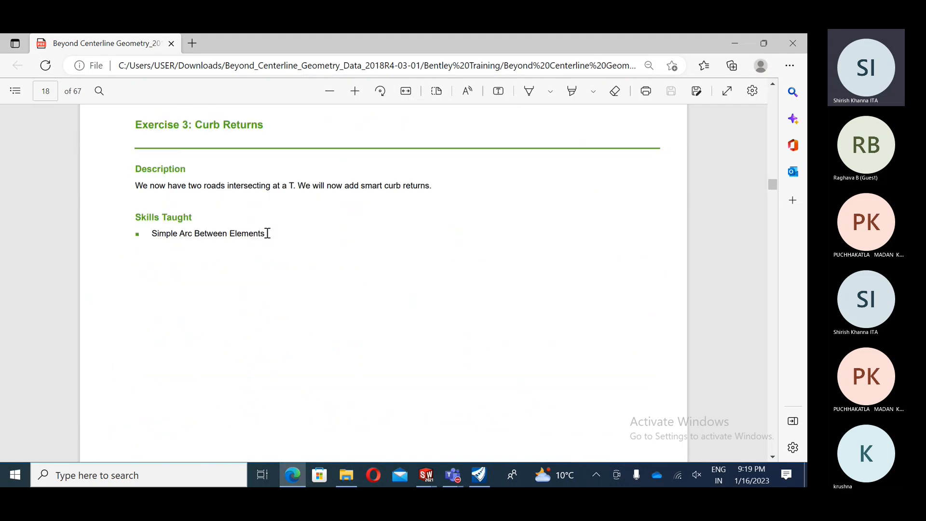
# Read the Simple Arc Between Elements procedure for placing a curb return in the north quadrant.
pyautogui.scroll(-5, 267, 233)
pyautogui.scroll(-6, 268, 233)
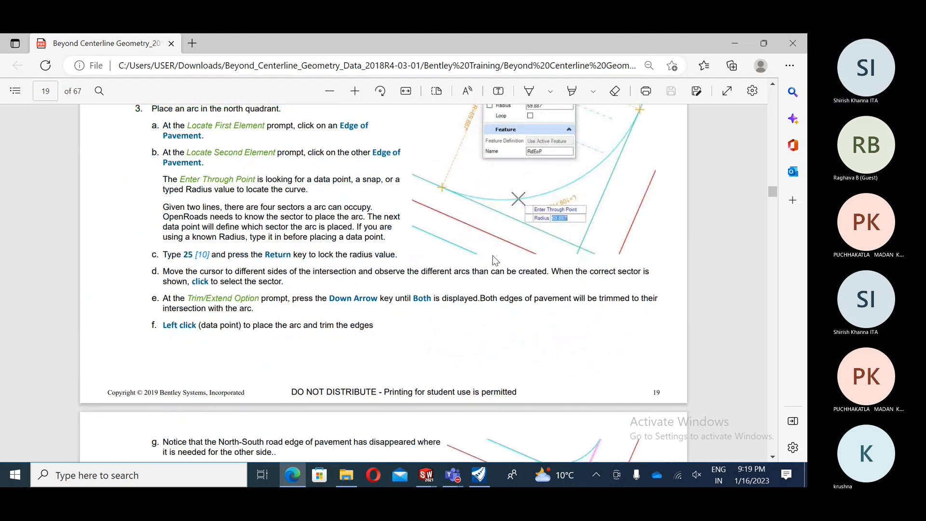
pyautogui.scroll(2, 488, 259)
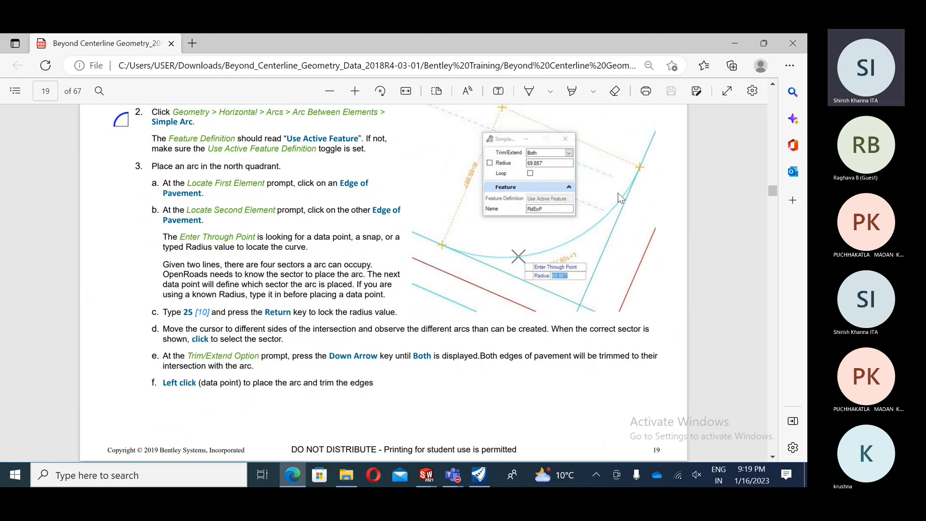
pyautogui.scroll(2, 619, 200)
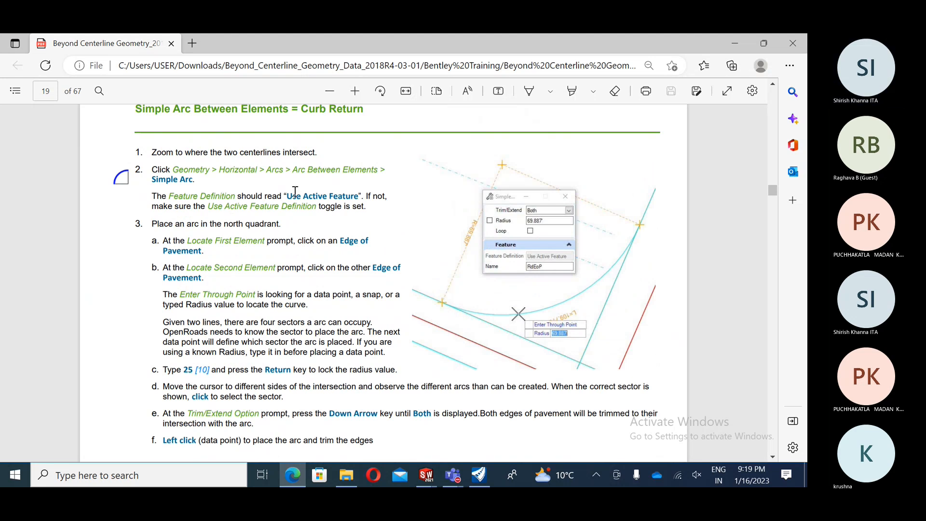
pyautogui.moveTo(156, 180); pyautogui.dragTo(193, 179)
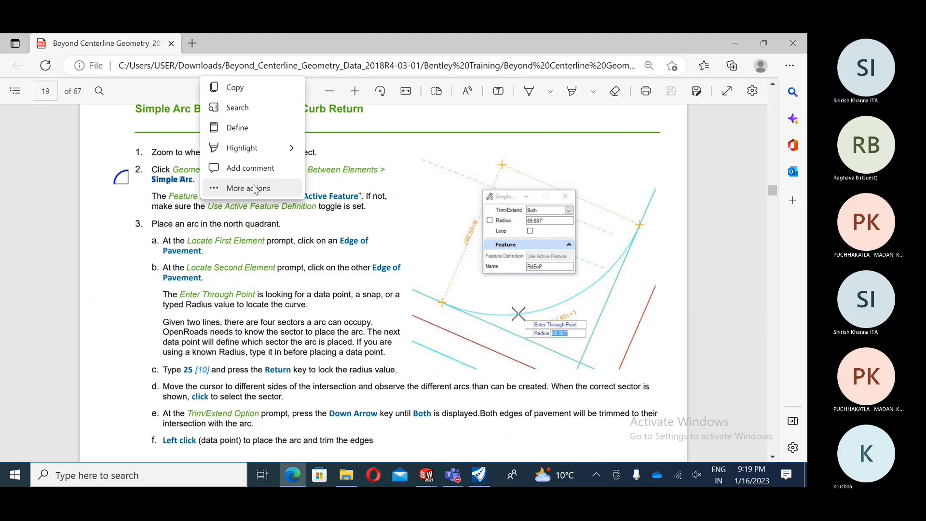
pyautogui.click(253, 185)
pyautogui.click(494, 157)
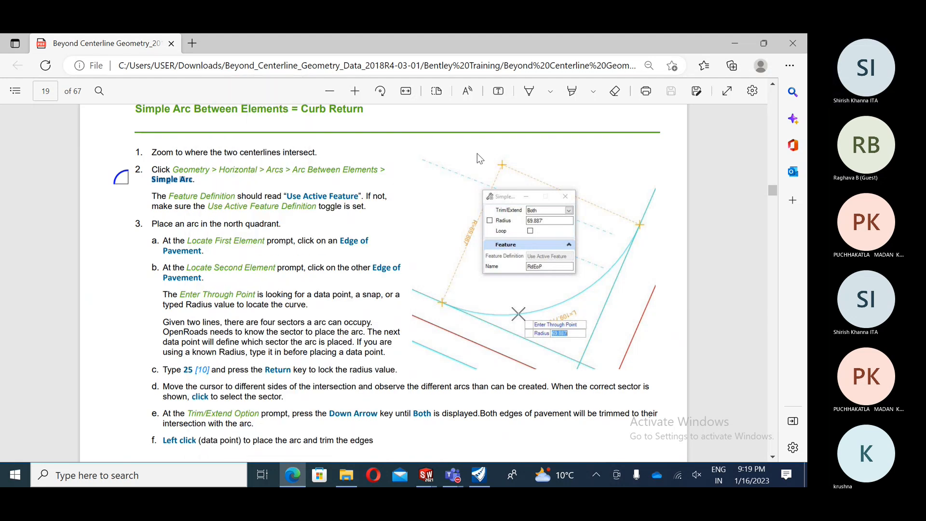
# In OpenRoads Designer, start a Simple Arc between the northern pavement edge and the North-South centerline and preview it in the north quadrant.
pyautogui.click(477, 475)
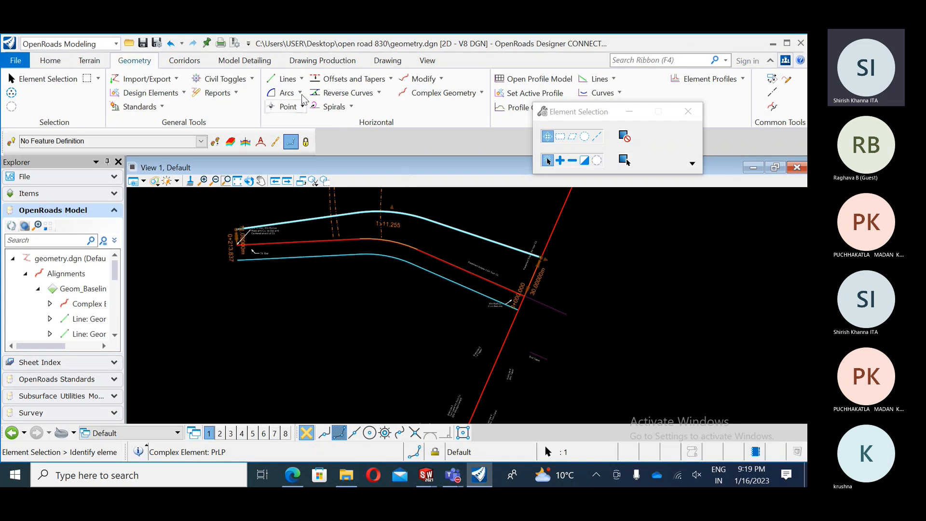
pyautogui.click(289, 93)
pyautogui.moveTo(367, 192)
pyautogui.click(507, 193)
pyautogui.scroll(2, 569, 249)
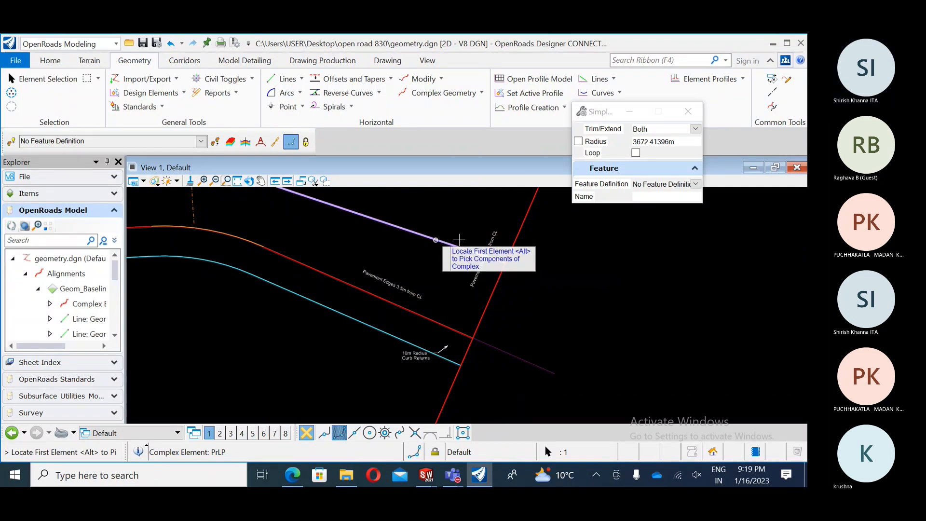
pyautogui.click(446, 242)
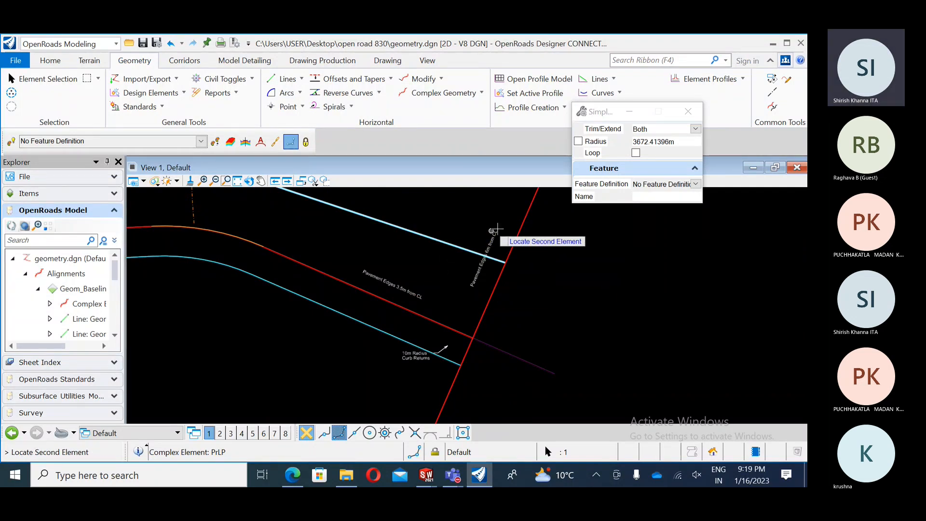
pyautogui.click(526, 213)
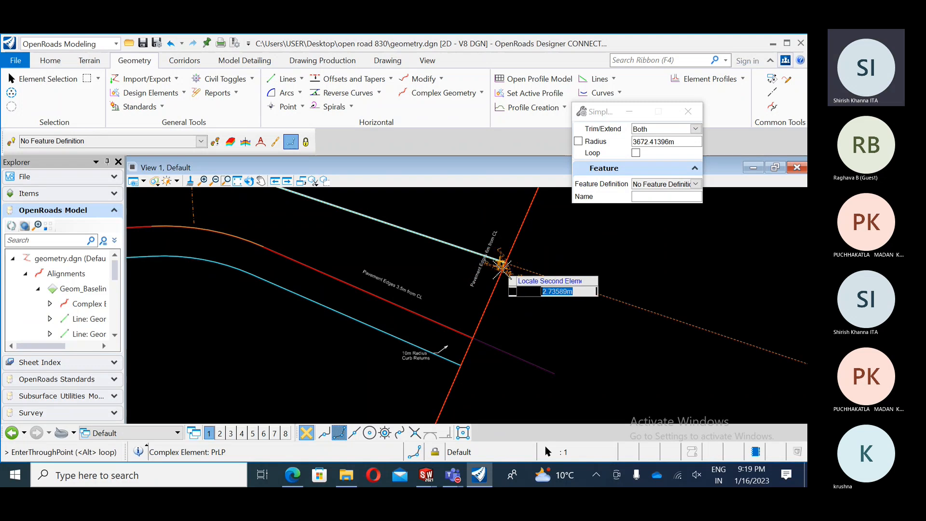
pyautogui.scroll(-3, 501, 284)
pyautogui.scroll(2, 504, 255)
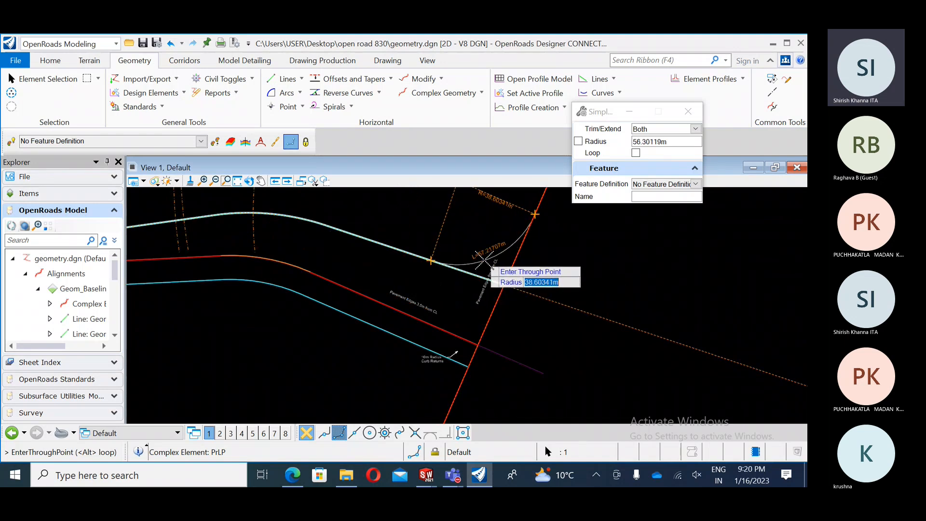
# Switch to the PDF in Edge and read the steps for placing the second curb return arc on the south quadrant.
pyautogui.click(292, 476)
pyautogui.scroll(-3, 410, 279)
pyautogui.scroll(-3, 411, 280)
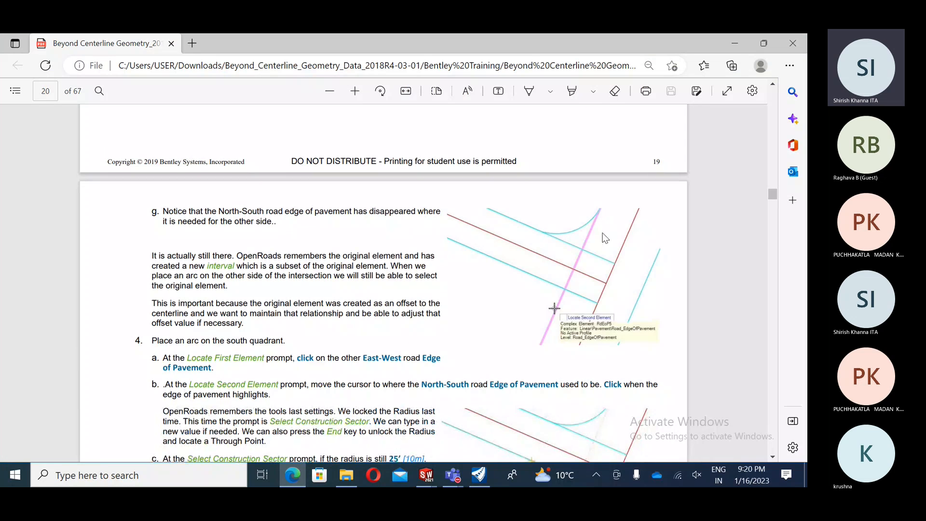
pyautogui.scroll(-1, 479, 280)
pyautogui.scroll(-2, 480, 282)
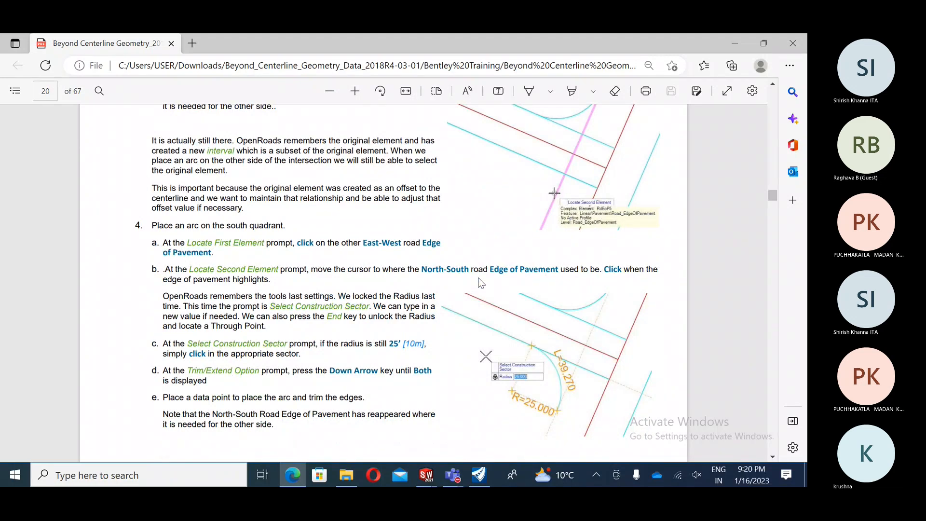
# Check the pending arc in OpenRoads Designer, and reread the PDF's radius, sector and Trim/Extend instructions for the north quadrant.
pyautogui.click(479, 475)
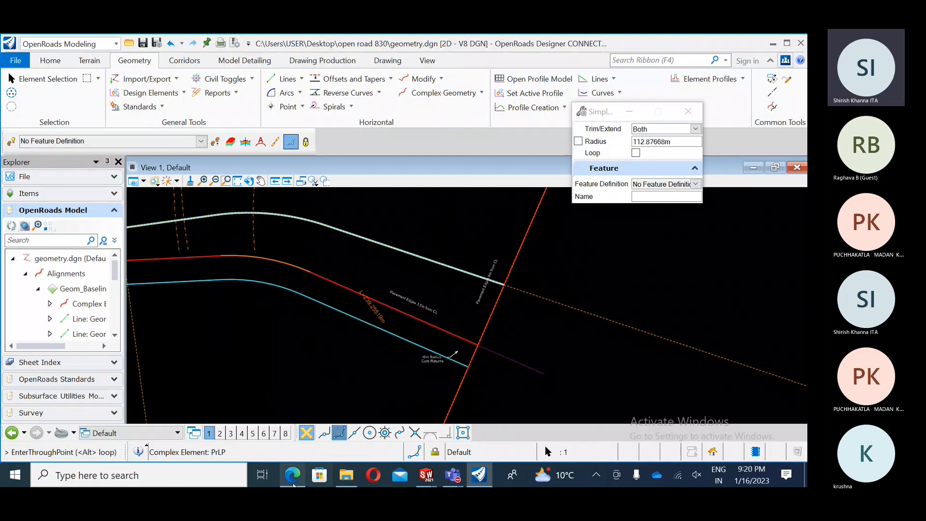
pyautogui.click(293, 476)
pyautogui.scroll(5, 519, 266)
pyautogui.scroll(-5, 519, 261)
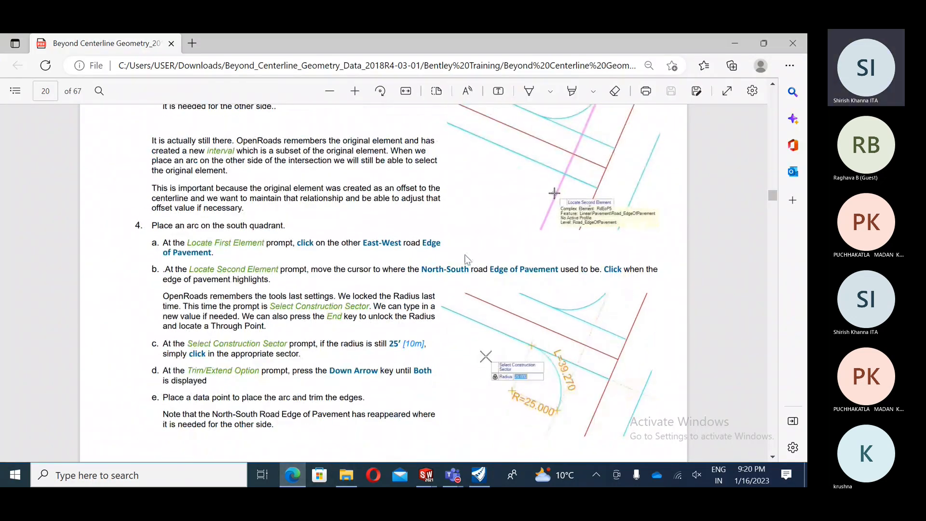
pyautogui.scroll(5, 337, 231)
pyautogui.scroll(2, 338, 231)
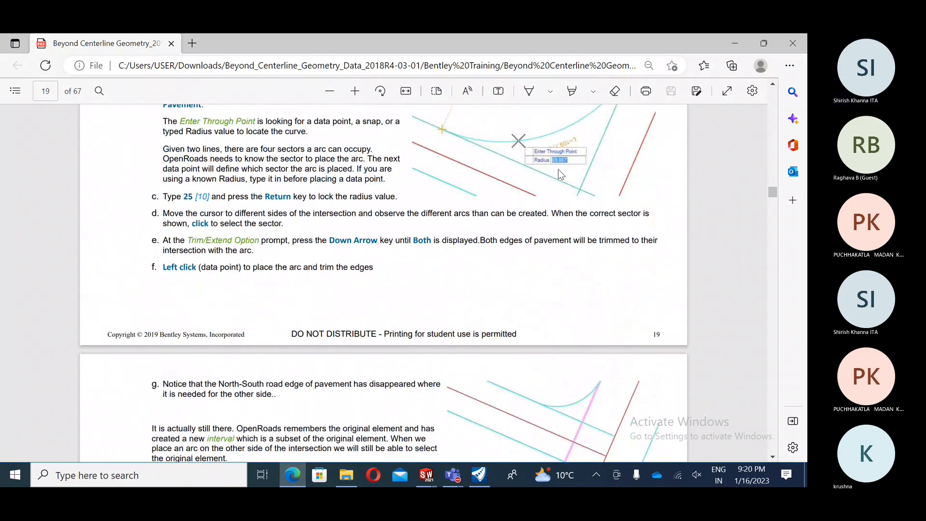
# Reread the north quadrant arc steps and the south quadrant curb return procedure on pages 19 and 20 of the PDF.
pyautogui.scroll(3, 558, 170)
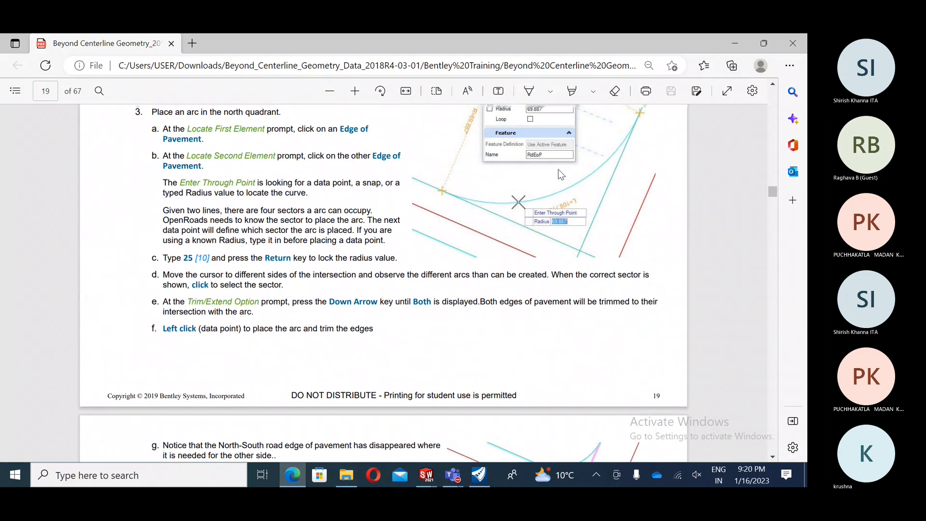
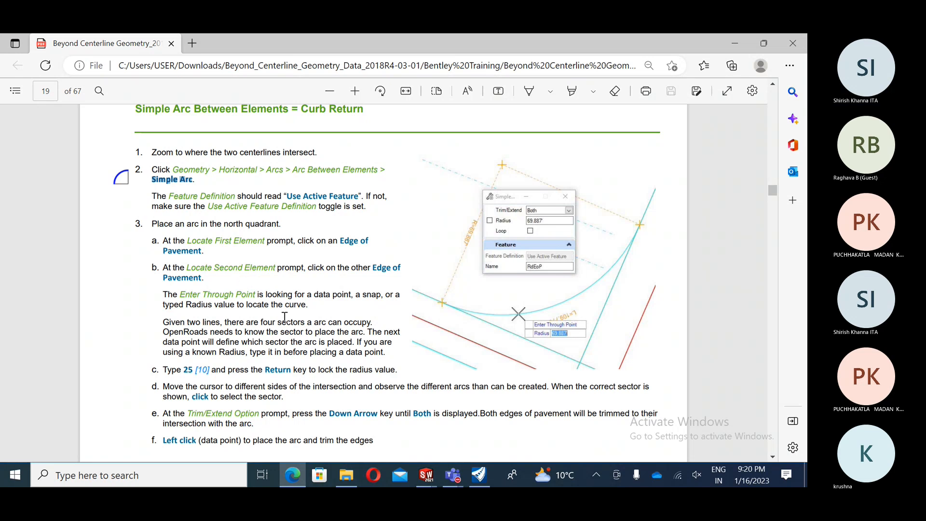
pyautogui.scroll(-2, 284, 317)
pyautogui.scroll(-1, 317, 287)
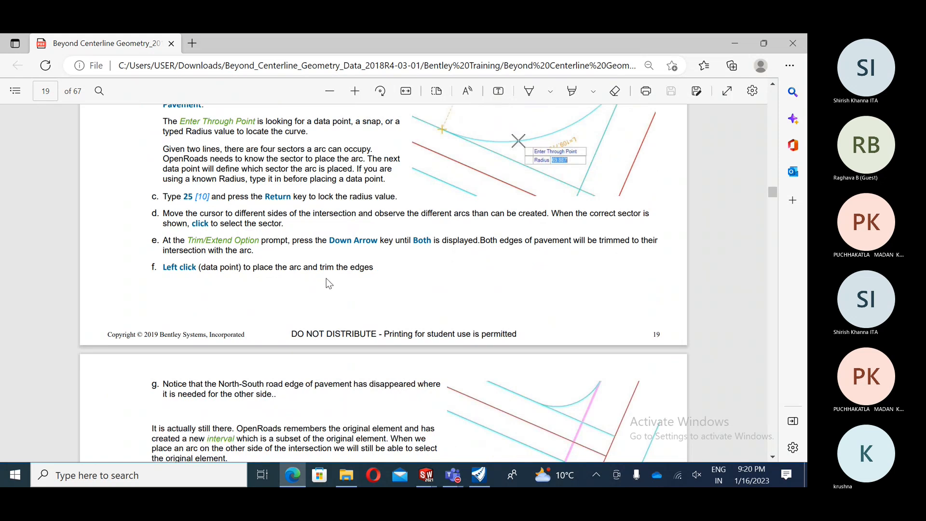
pyautogui.scroll(-3, 326, 279)
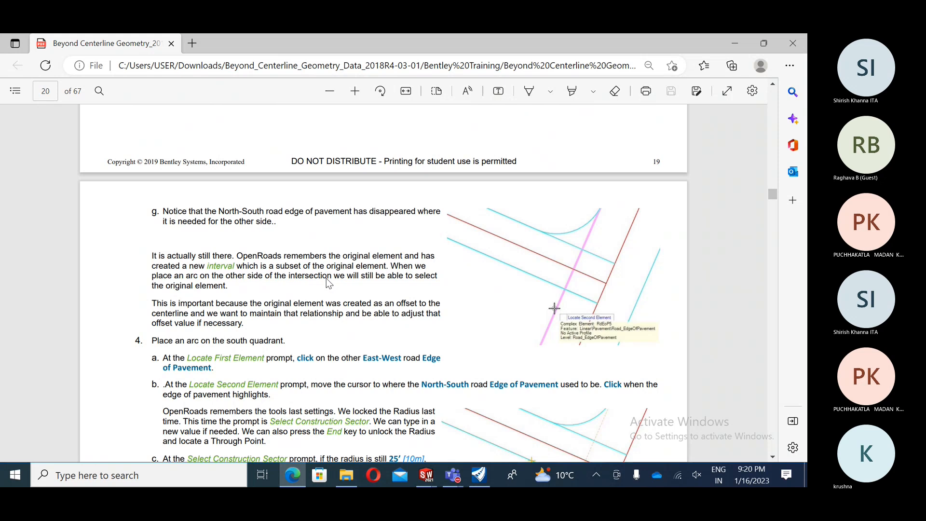
pyautogui.scroll(-2, 329, 282)
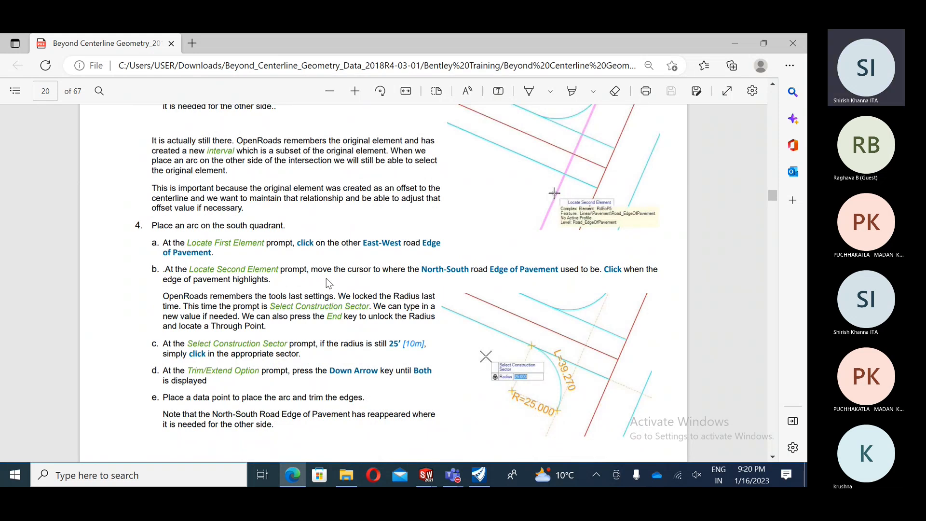
# Switch to OpenRoads Designer and place the pending arc in the north quadrant with a 70 m radius and Trim/Extend set to Both.
pyautogui.click(484, 478)
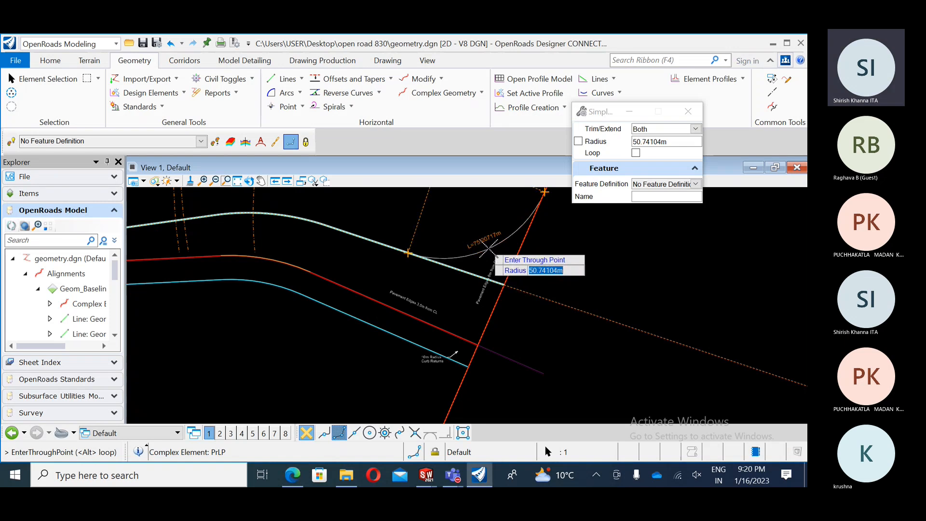
pyautogui.write('70')
pyautogui.press('Return')
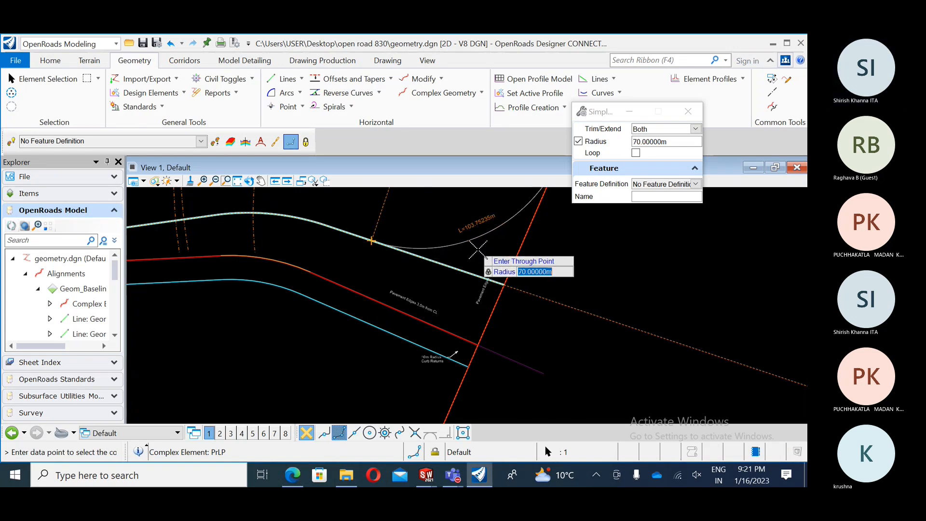
pyautogui.click(476, 249)
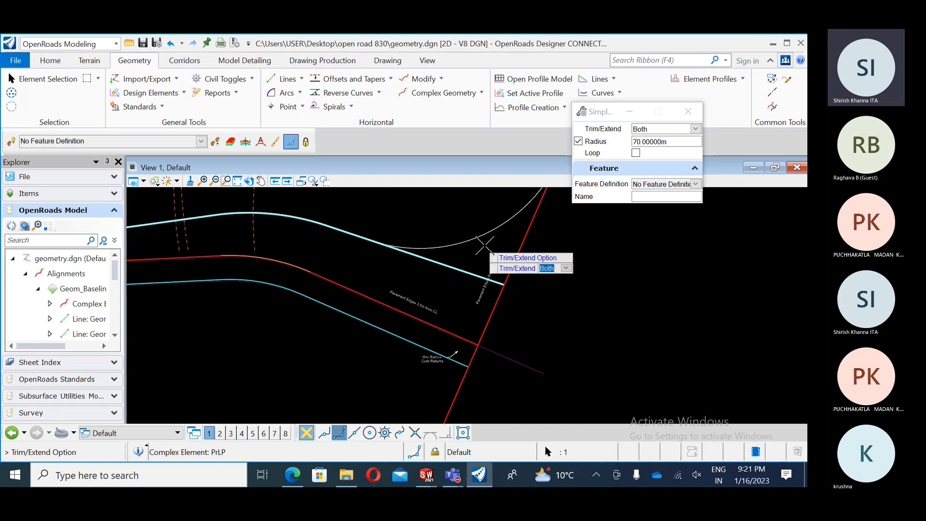
pyautogui.moveTo(474, 295); pyautogui.dragTo(449, 338, button='middle')
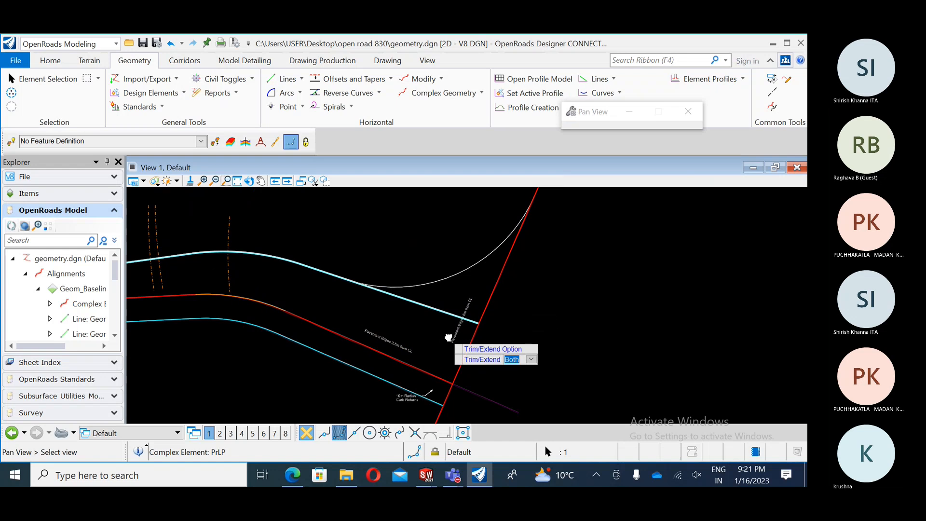
pyautogui.scroll(-1, 419, 264)
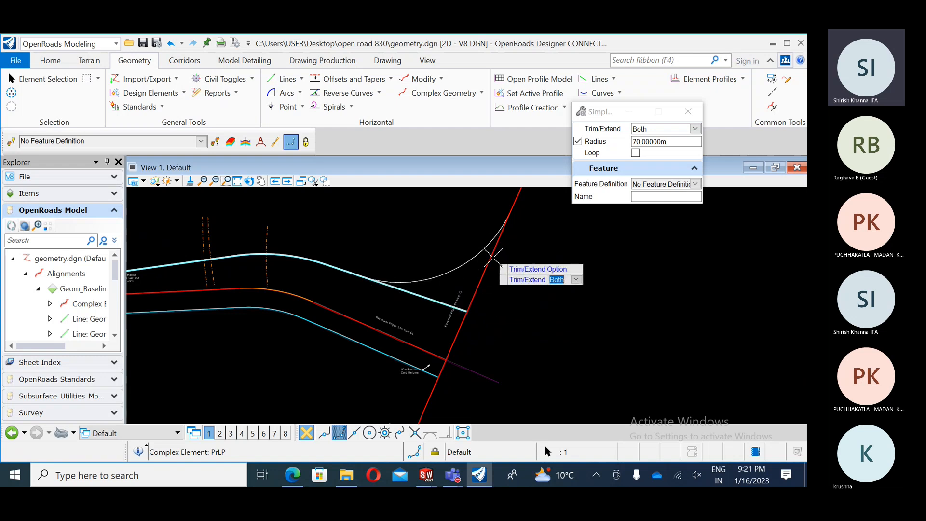
pyautogui.click(489, 261)
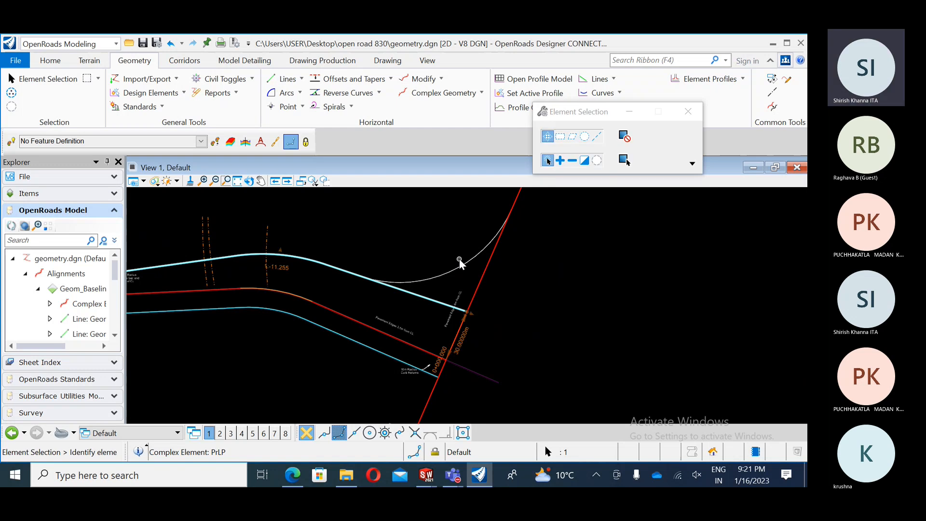
# Delete the arc between the northern pavement edge and the North-South centerline.
pyautogui.click(459, 264)
pyautogui.press('Delete')
pyautogui.scroll(-1, 509, 293)
pyautogui.scroll(-2, 509, 293)
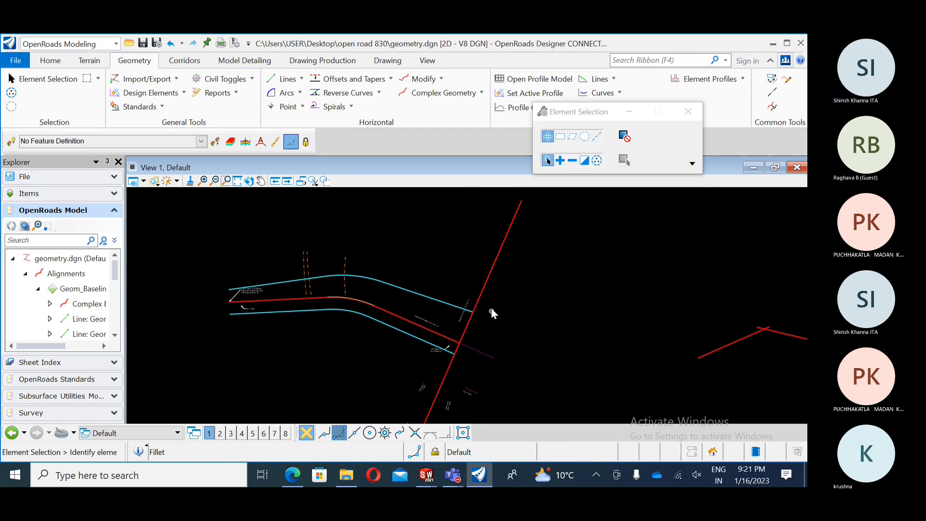
# Offset the entire North-South centerline by 11 as a pavement edge, mirrored to both sides.
pyautogui.scroll(2, 459, 277)
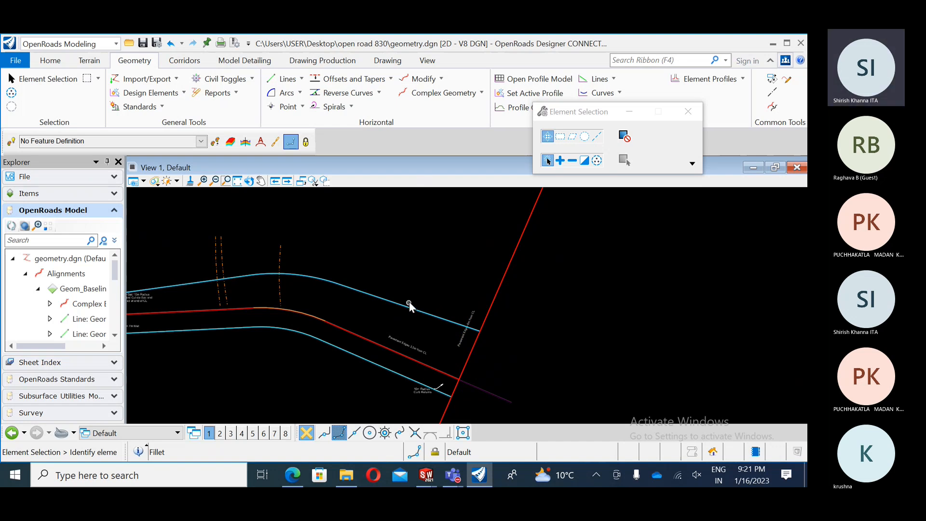
pyautogui.click(391, 78)
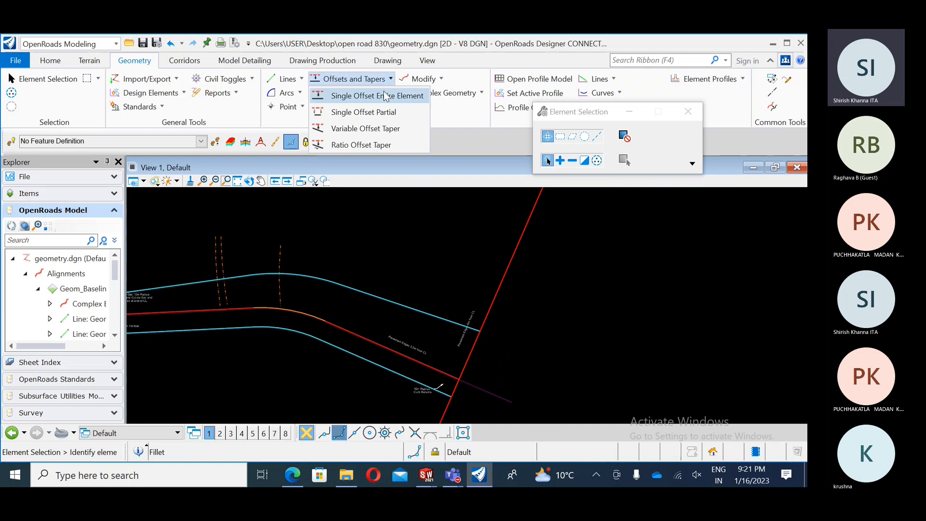
pyautogui.click(381, 93)
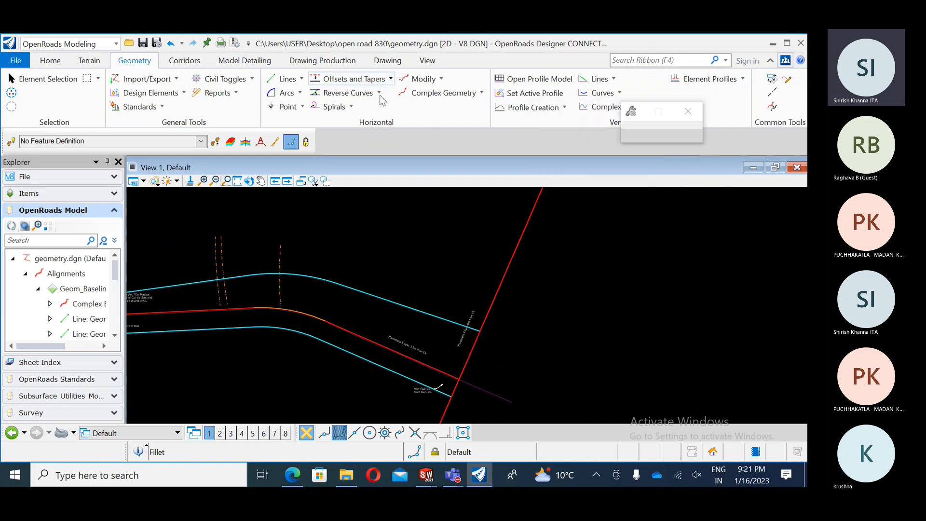
pyautogui.click(509, 265)
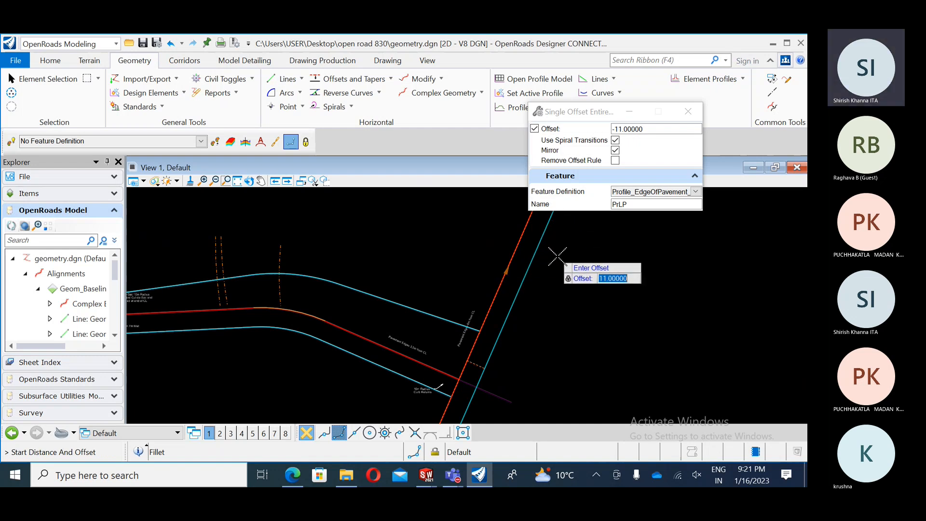
pyautogui.click(559, 257)
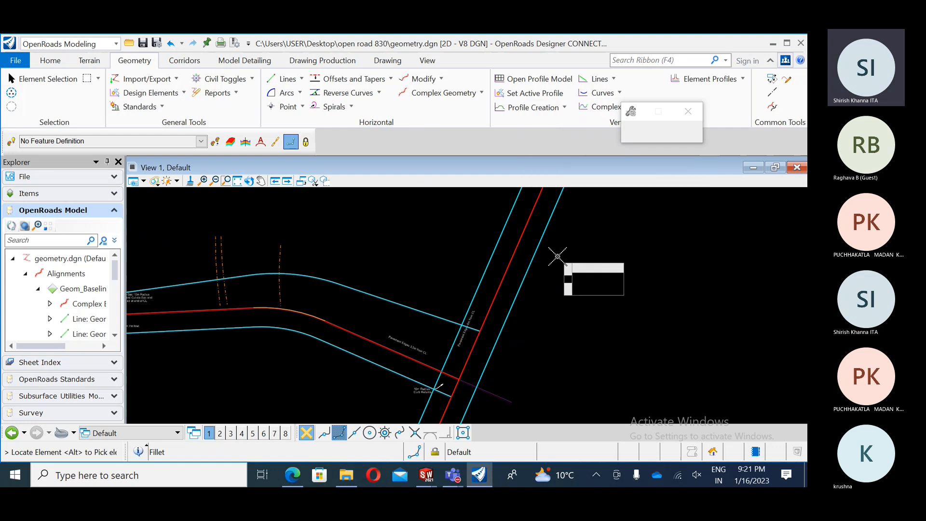
pyautogui.moveTo(343, 281); pyautogui.dragTo(331, 257, button='middle')
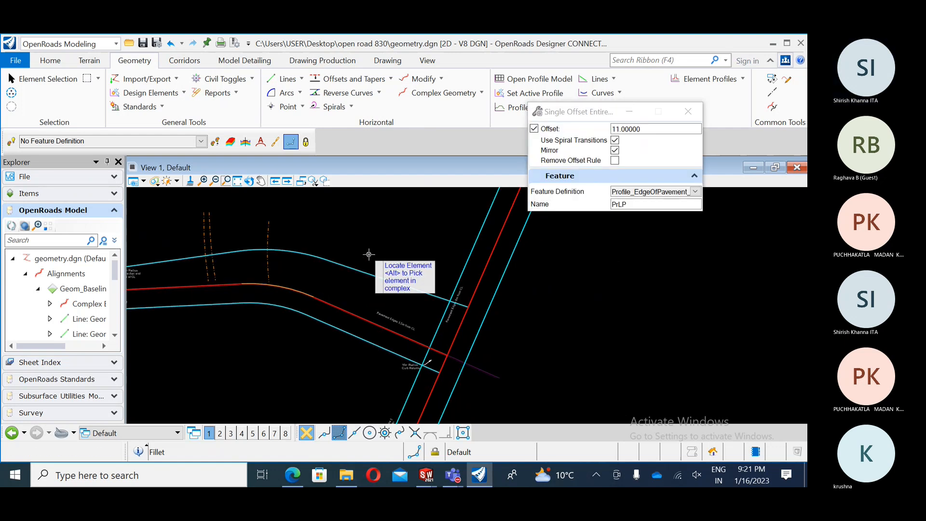
pyautogui.press('Escape')
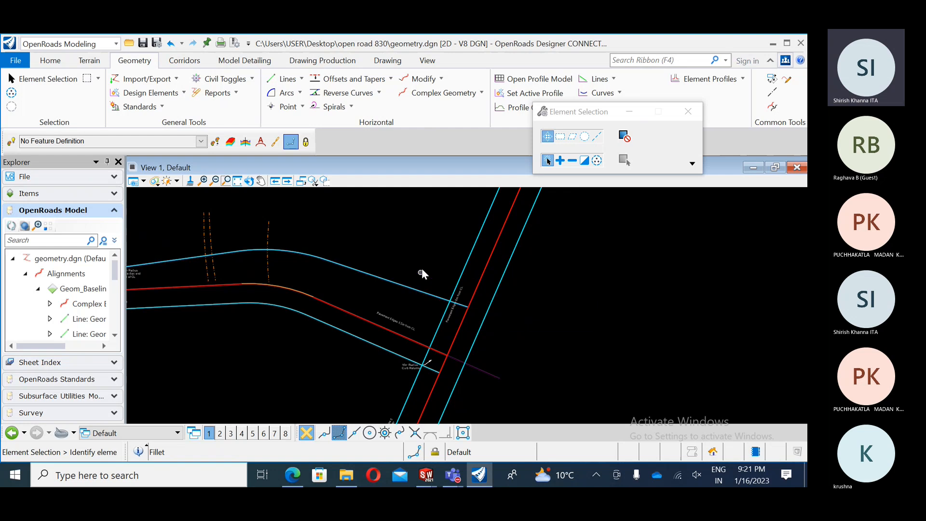
# Place a 70 m radius simple arc in the north quadrant between the northern East-West and western North-South pavement edges, trimming both.
pyautogui.click(390, 79)
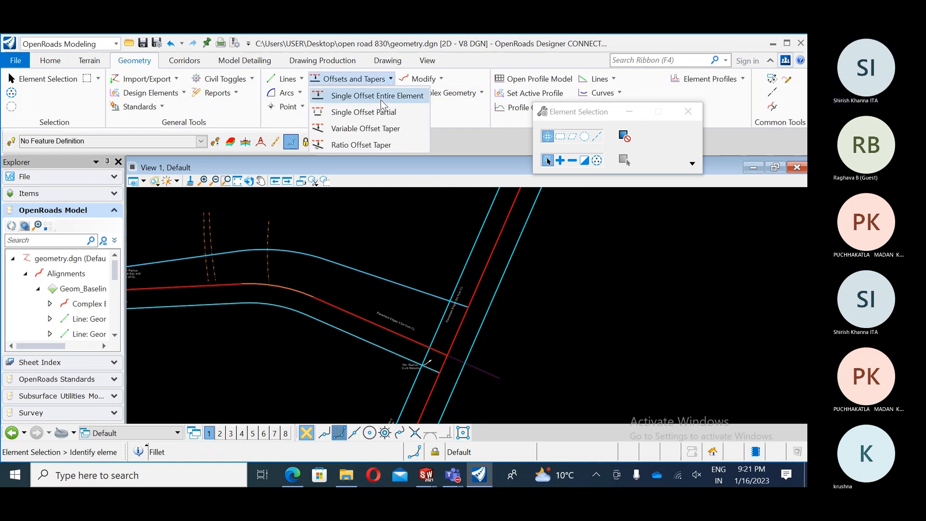
pyautogui.click(331, 142)
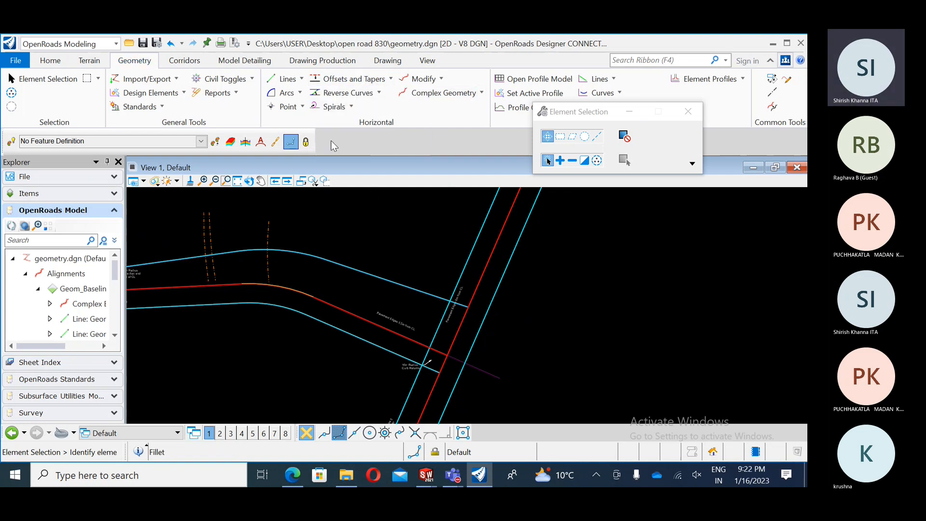
pyautogui.click(411, 284)
pyautogui.click(443, 268)
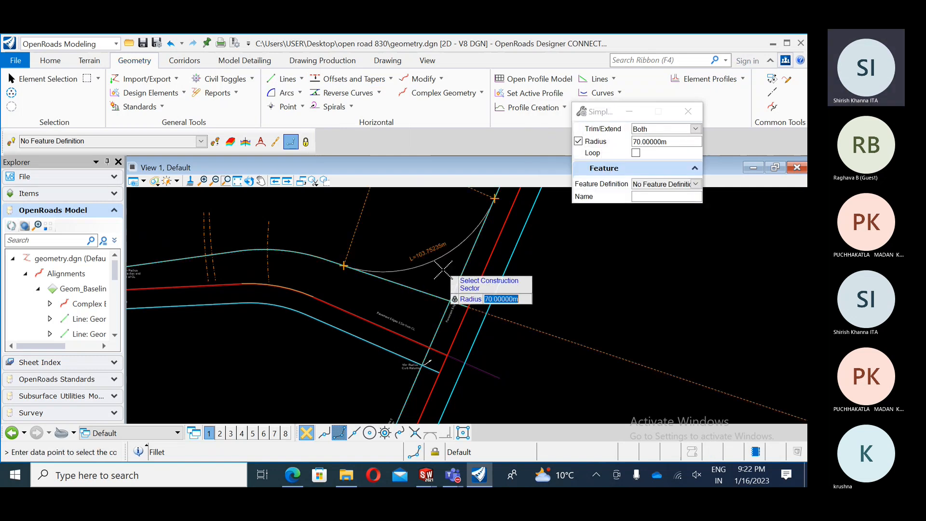
pyautogui.write('7')
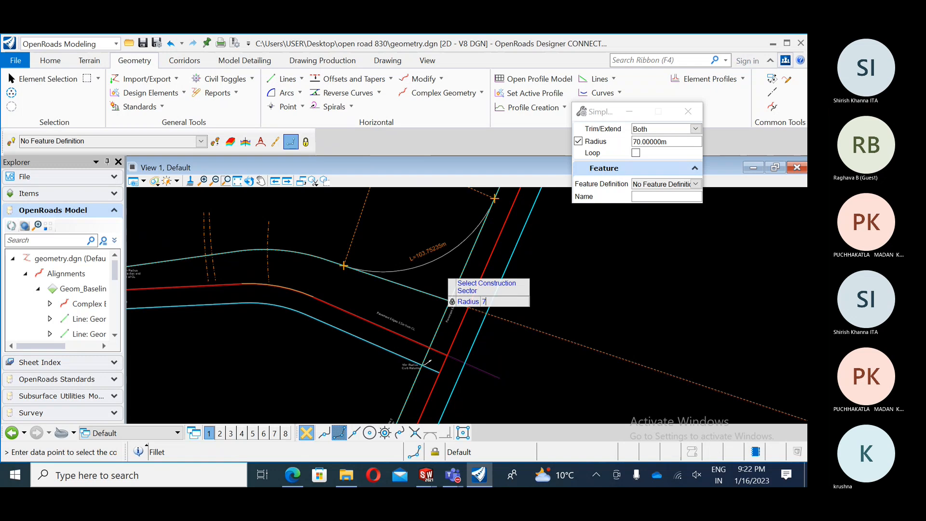
pyautogui.press('Return')
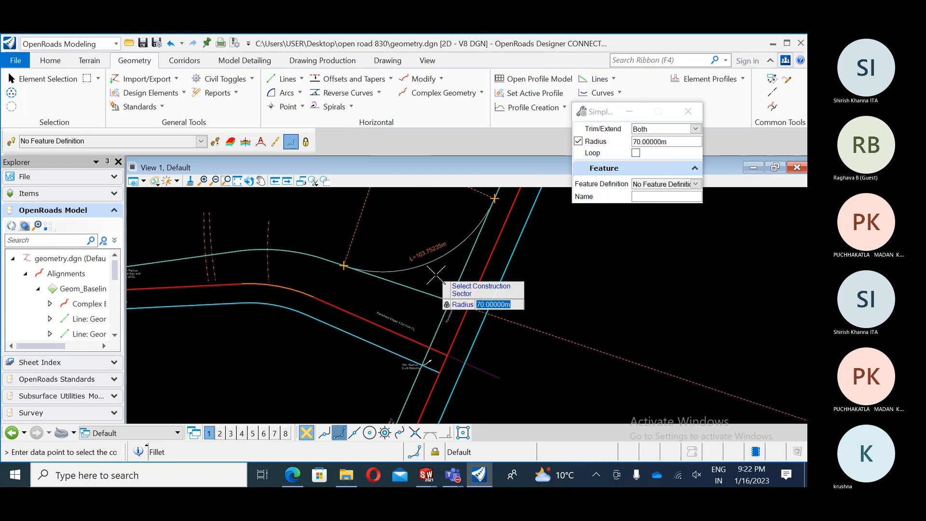
pyautogui.click(436, 275)
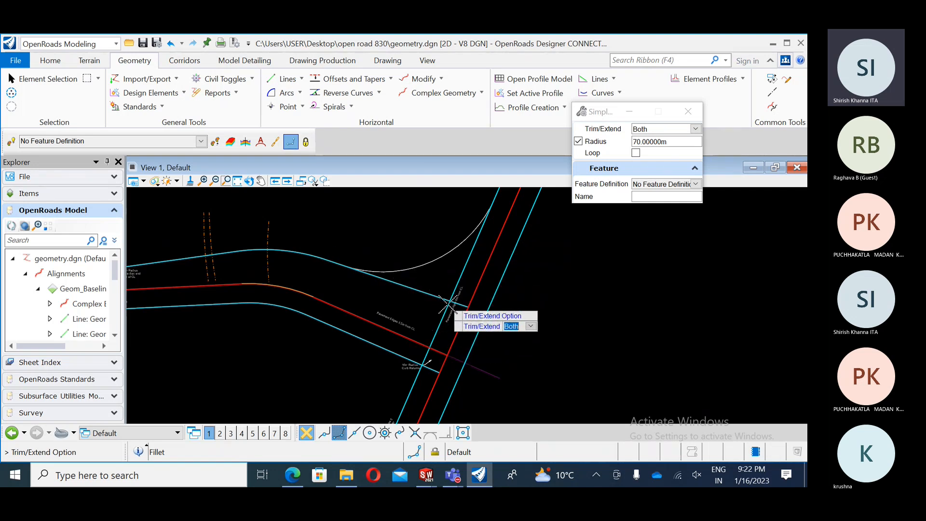
pyautogui.scroll(-1, 427, 274)
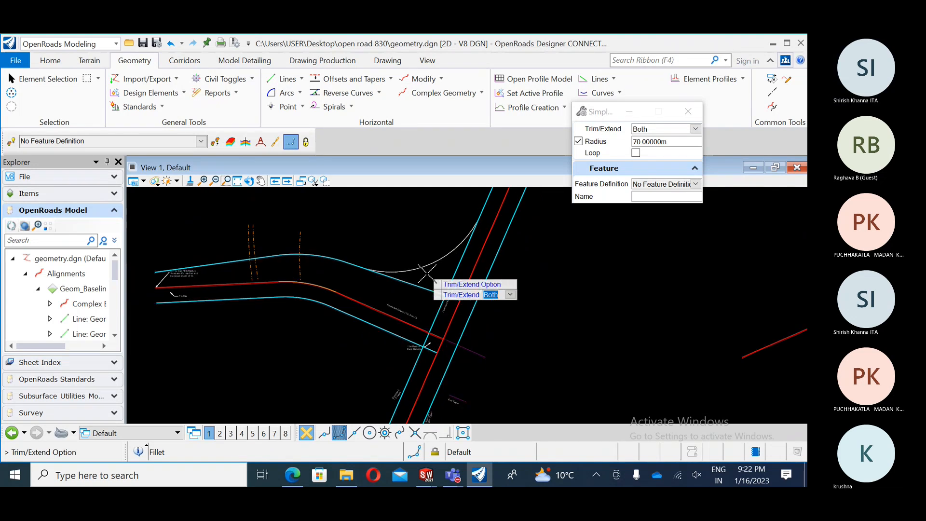
pyautogui.scroll(1, 418, 342)
pyautogui.scroll(-1, 418, 342)
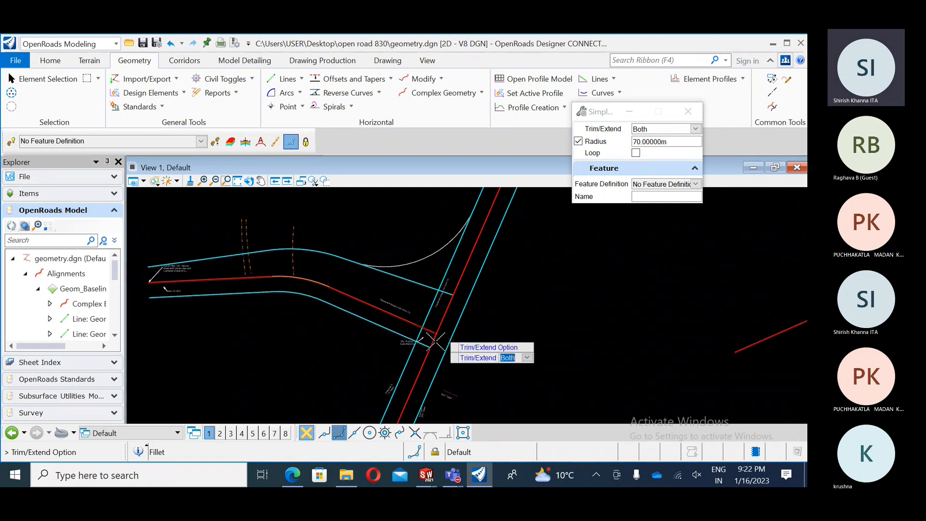
pyautogui.click(515, 309)
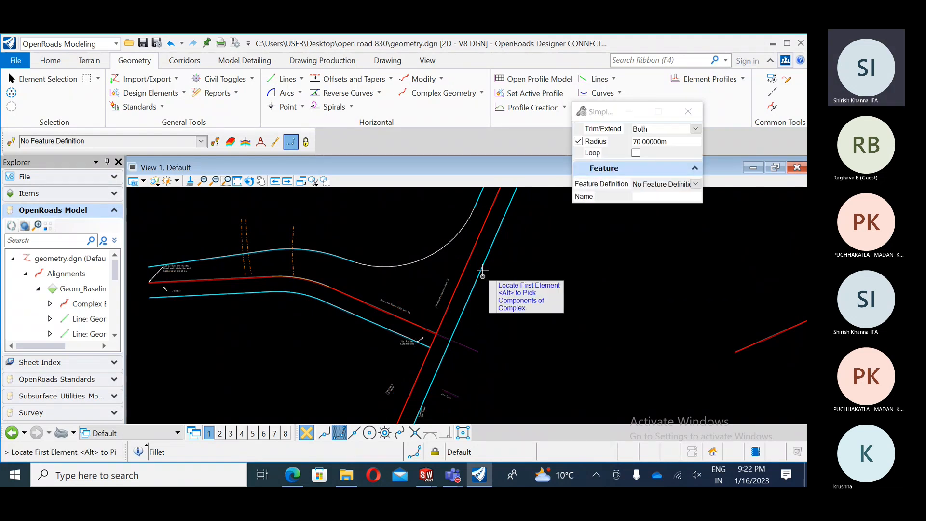
# Check the intersection around the north quadrant curb return, and undo the simple arc placement.
pyautogui.scroll(-2, 435, 321)
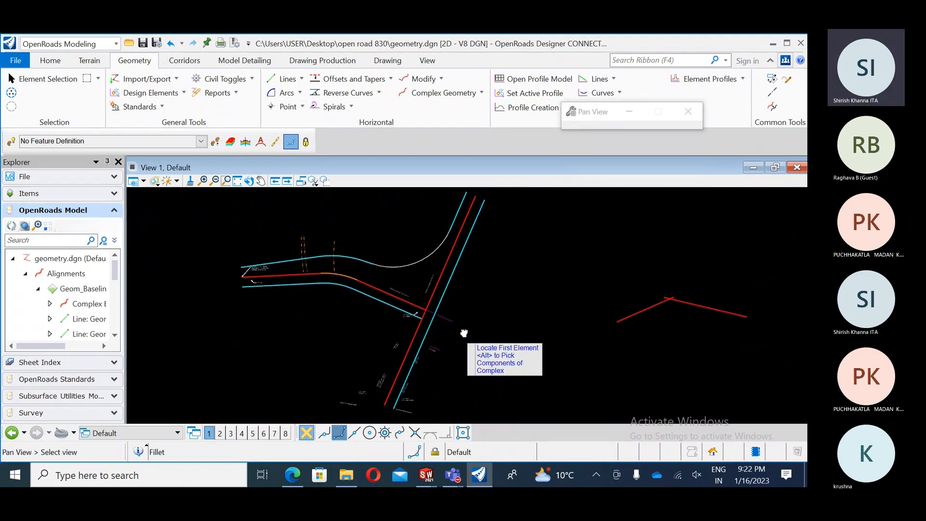
pyautogui.scroll(2, 427, 307)
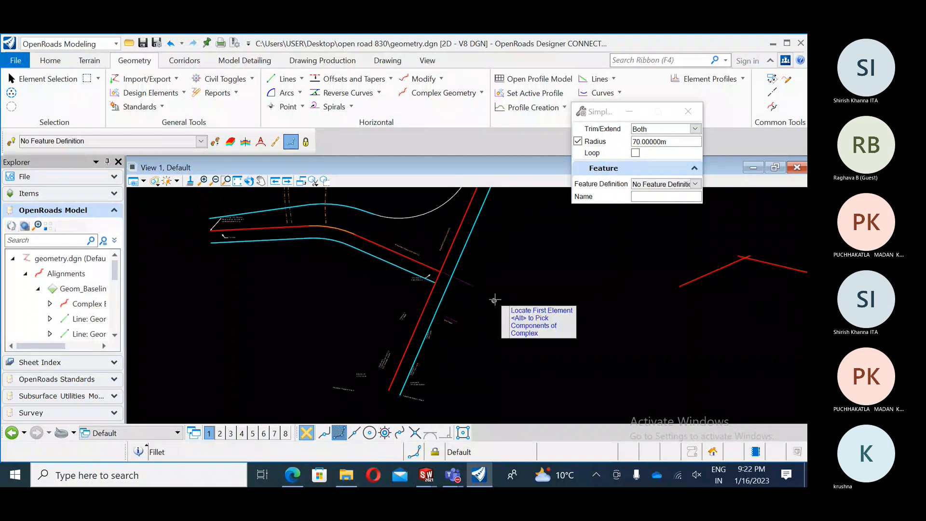
pyautogui.scroll(-1, 478, 331)
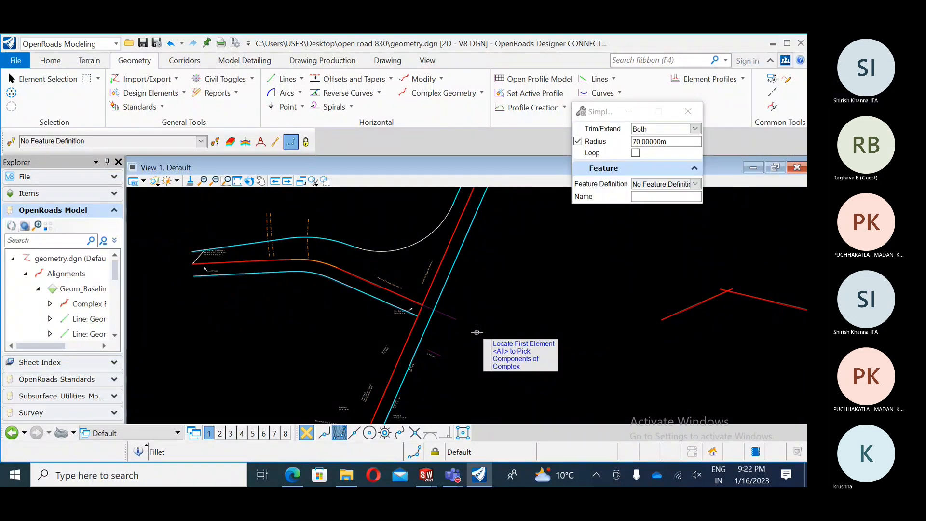
pyautogui.scroll(2, 487, 324)
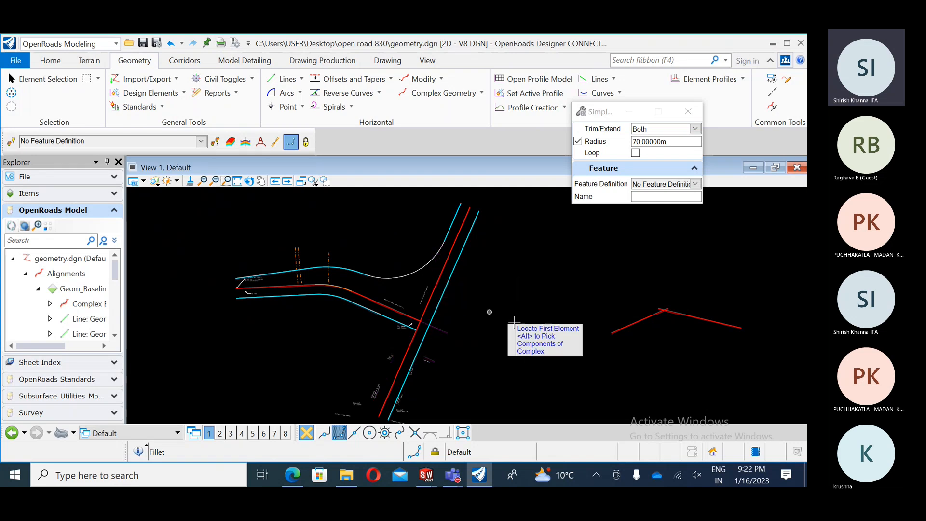
pyautogui.hotkey('ctrl', 'z')
pyautogui.hotkey('ctrl', 'z')
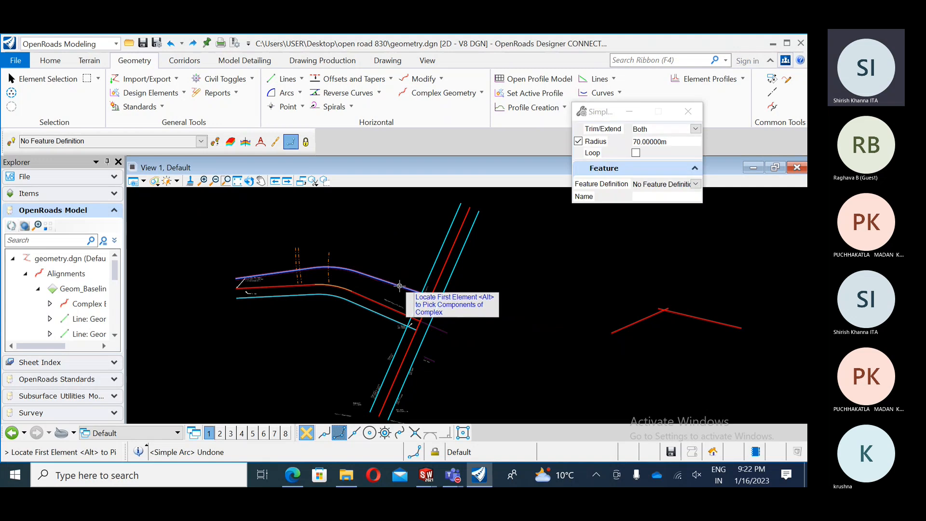
# Place a 70 m radius simple arc in the north quadrant between the northern East-West and western North-South pavement edges with Trim/Extend Back.
pyautogui.click(399, 286)
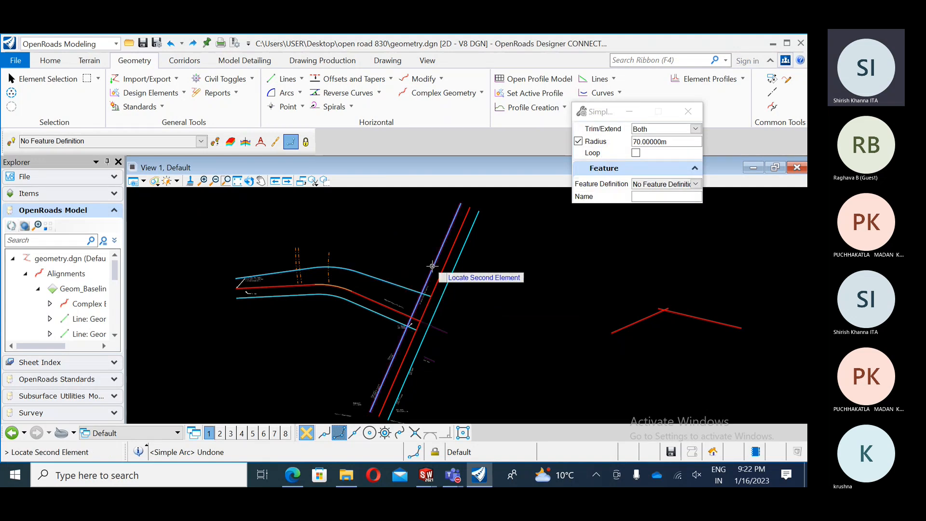
pyautogui.click(433, 266)
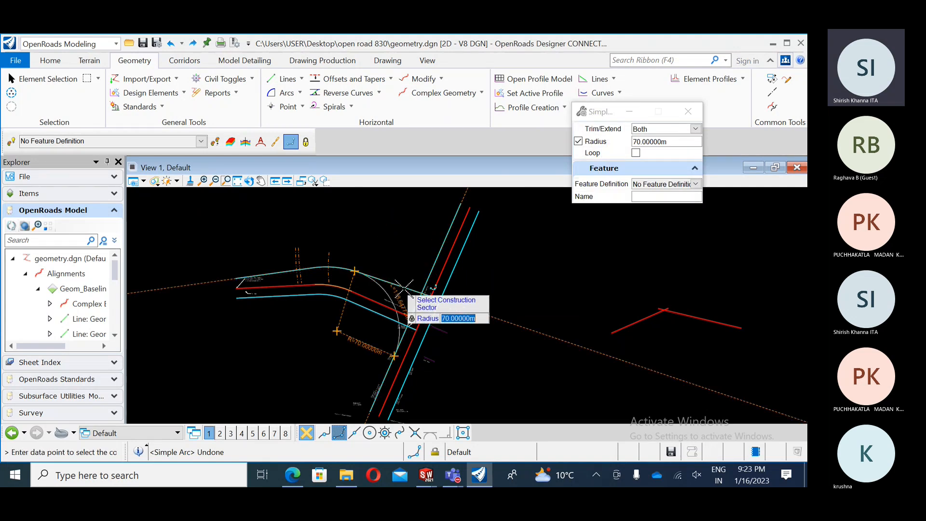
pyautogui.click(416, 273)
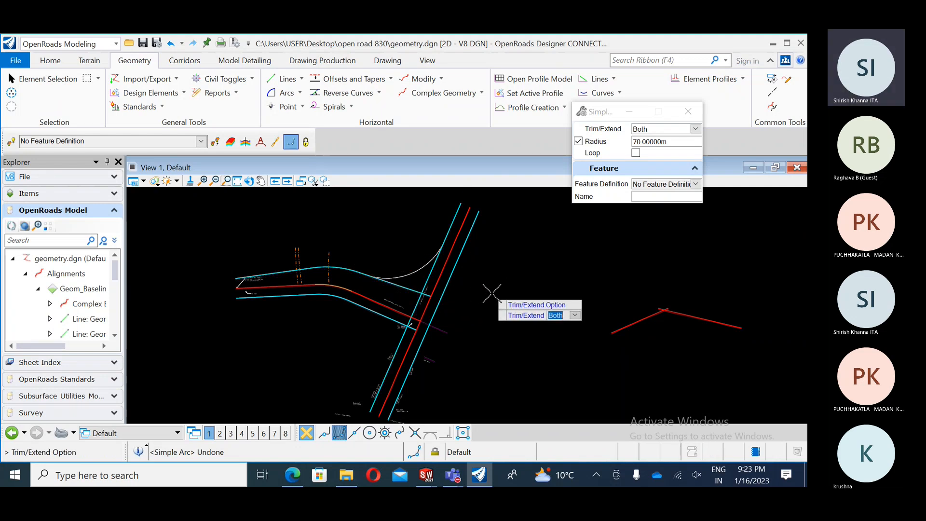
pyautogui.press('Down')
pyautogui.press('Down')
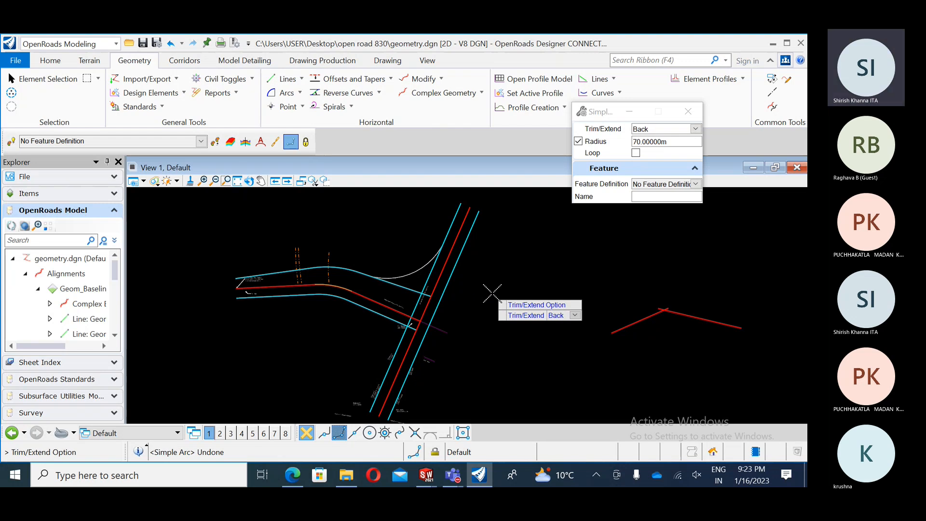
pyautogui.click(491, 293)
pyautogui.moveTo(472, 347); pyautogui.dragTo(488, 336, button='middle')
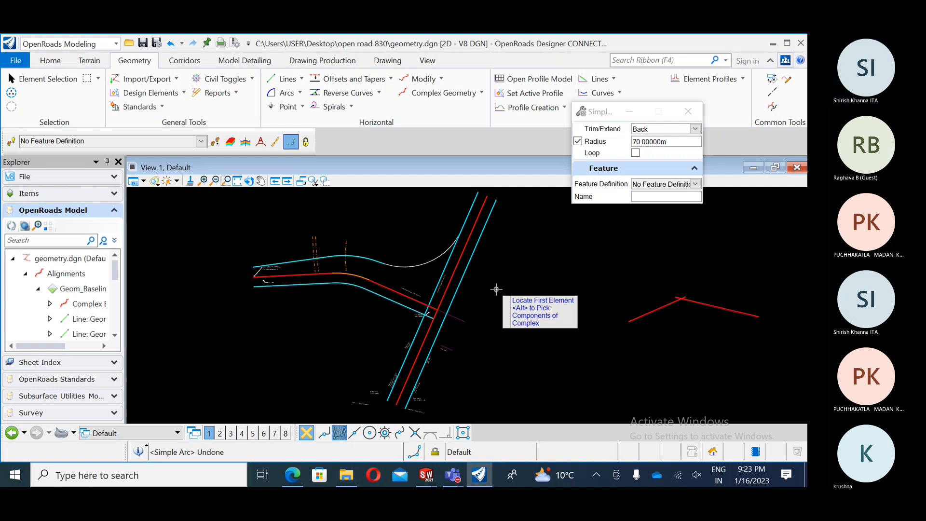
# Place a 70 m radius simple arc in the south quadrant between the southern East-West and western North-South pavement edges with Trim/Extend Back.
pyautogui.moveTo(469, 336); pyautogui.dragTo(467, 310, button='middle')
pyautogui.click(410, 313)
pyautogui.click(414, 284)
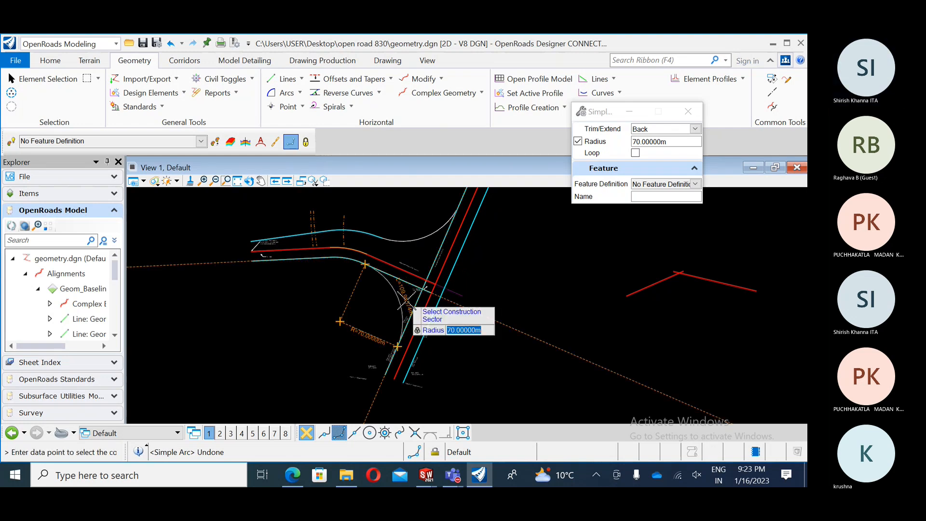
pyautogui.click(406, 301)
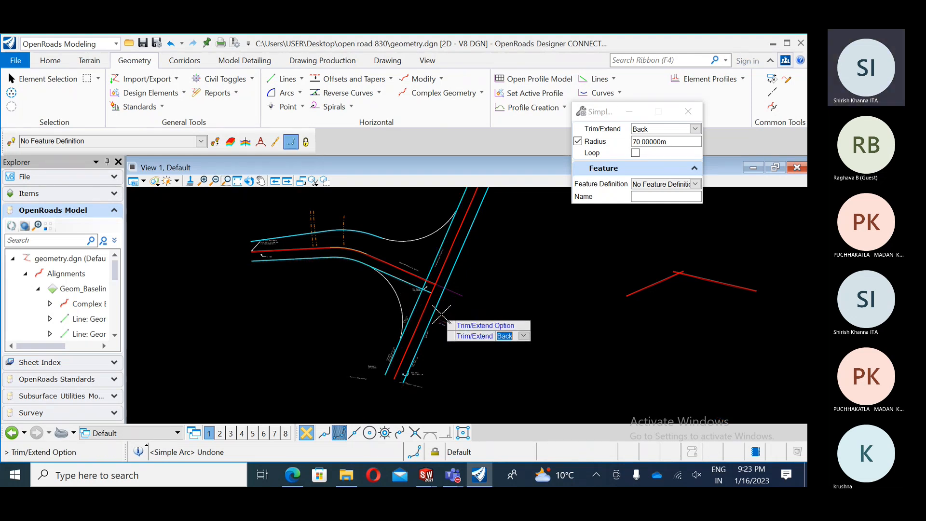
pyautogui.click(478, 331)
pyautogui.moveTo(441, 355); pyautogui.dragTo(401, 366, button='middle')
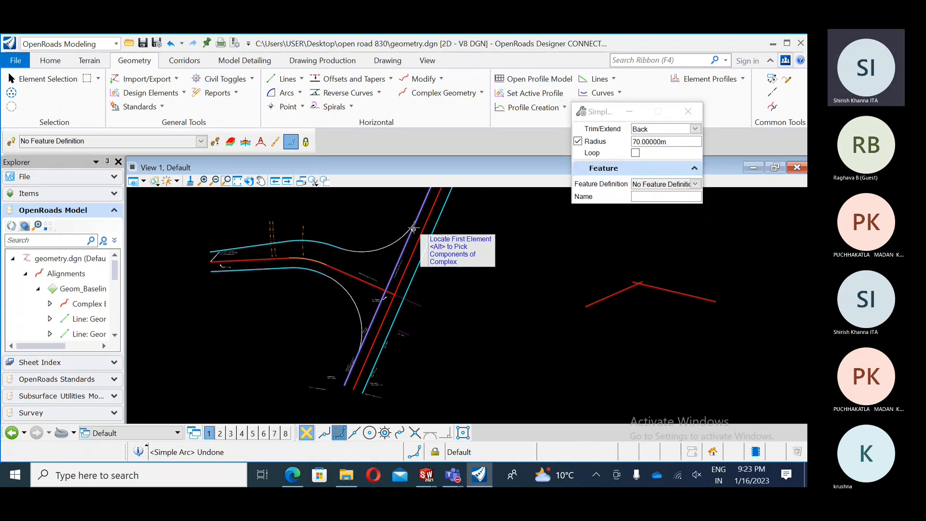
pyautogui.rightClick(461, 304)
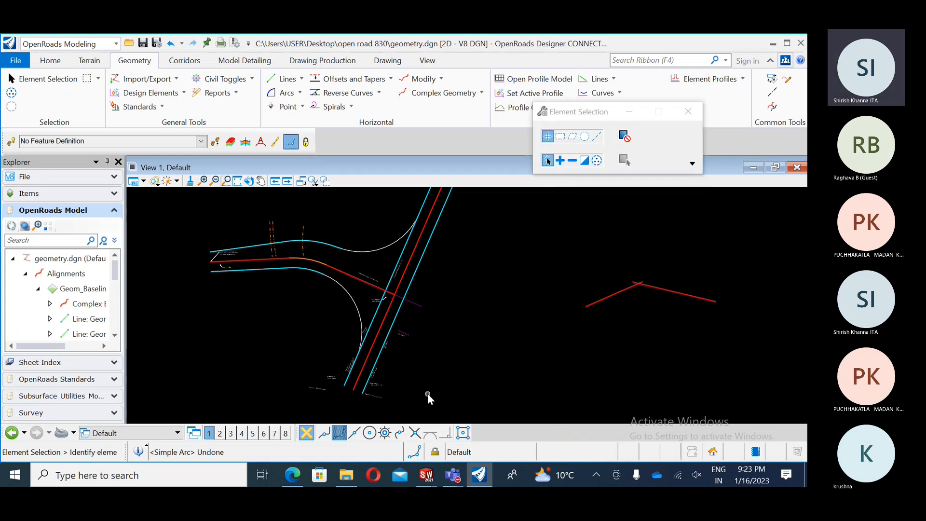
pyautogui.scroll(-1, 416, 330)
pyautogui.scroll(2, 456, 294)
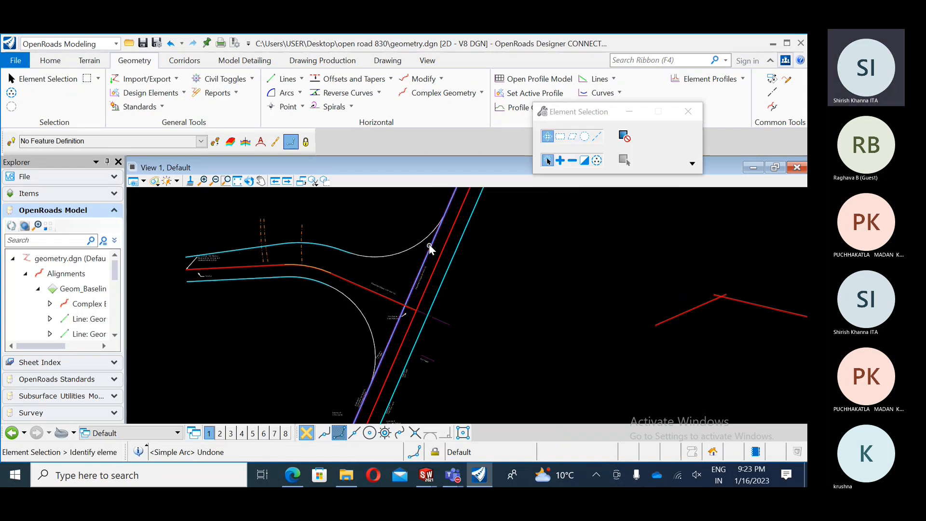
pyautogui.scroll(-1, 426, 251)
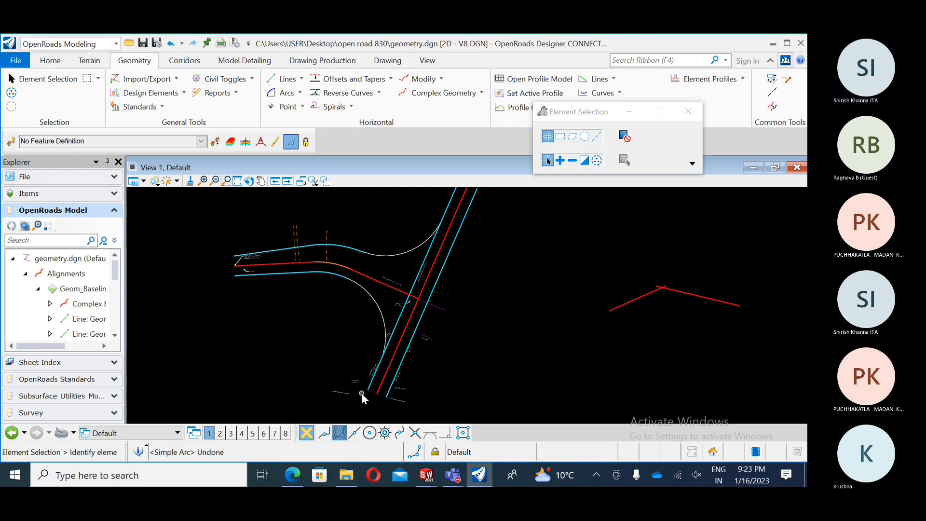
# Switch to the Beyond Centerline Geometry PDF in Edge and review the curb return arc, Interval element and Confirm your Work instructions.
pyautogui.click(293, 476)
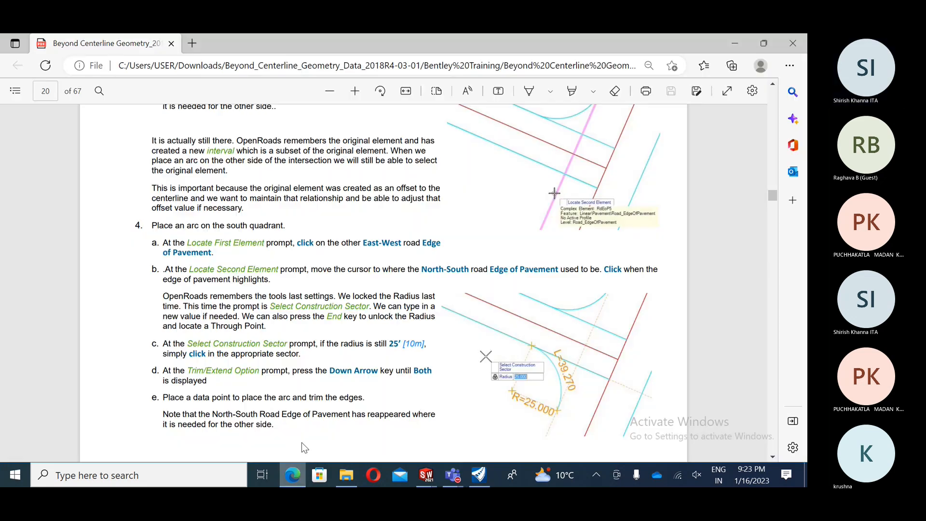
pyautogui.scroll(-6, 297, 285)
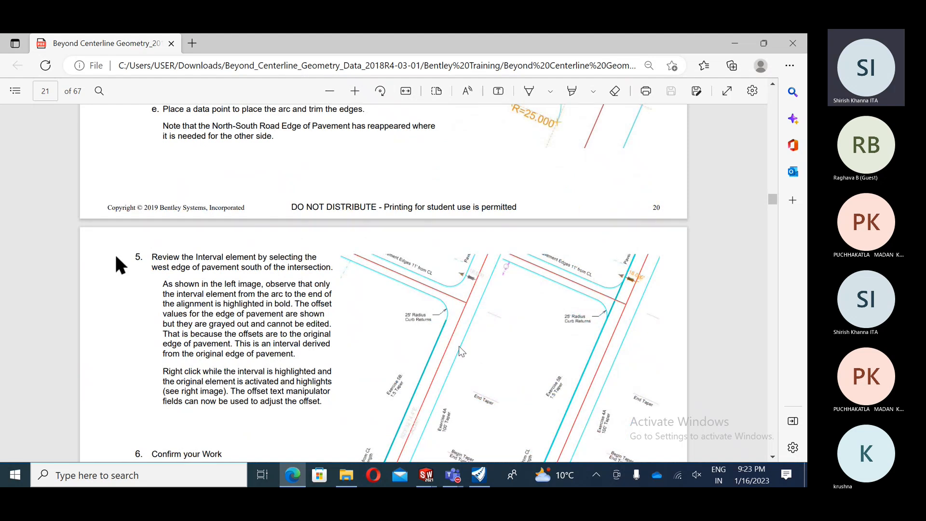
pyautogui.scroll(-3, 392, 314)
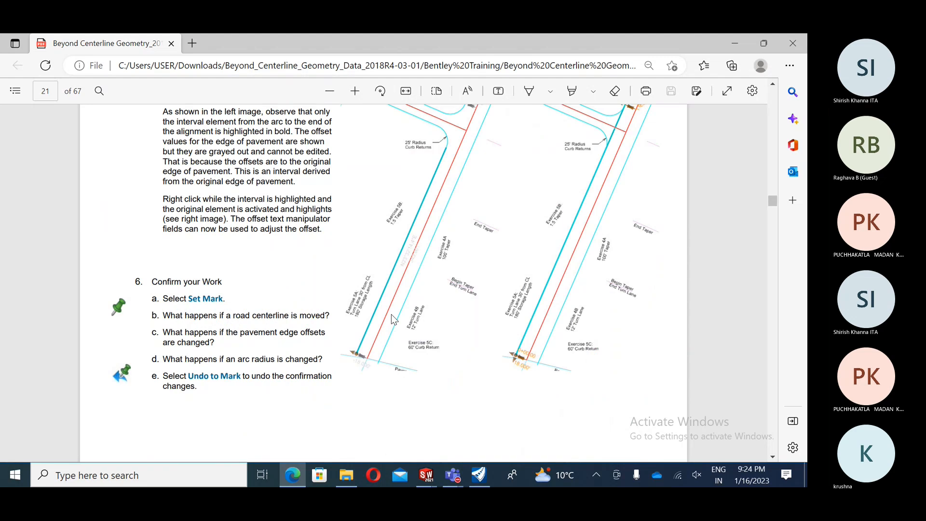
pyautogui.scroll(4, 392, 314)
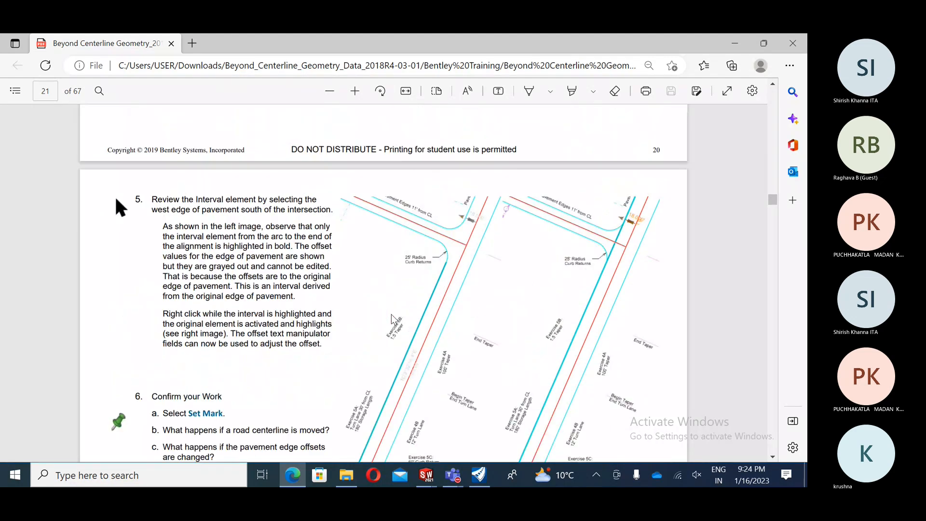
pyautogui.scroll(1, 392, 318)
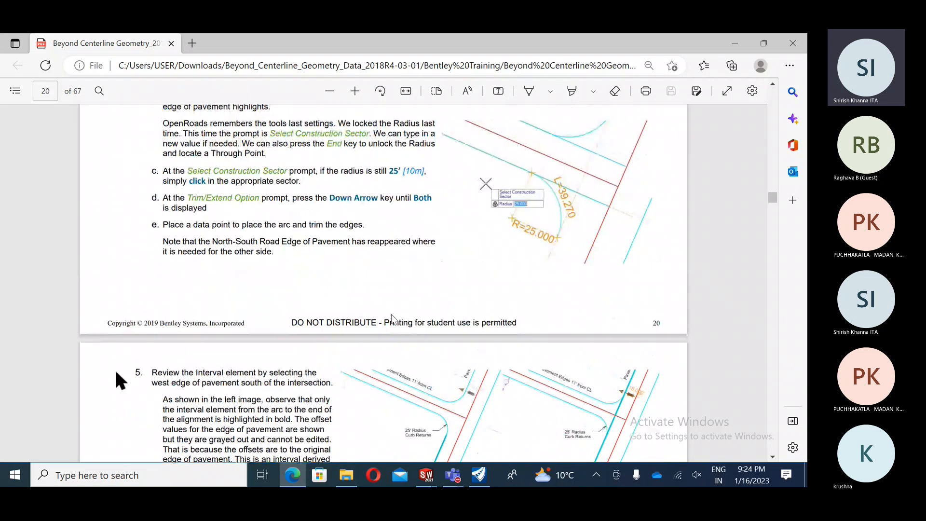
pyautogui.scroll(1, 391, 319)
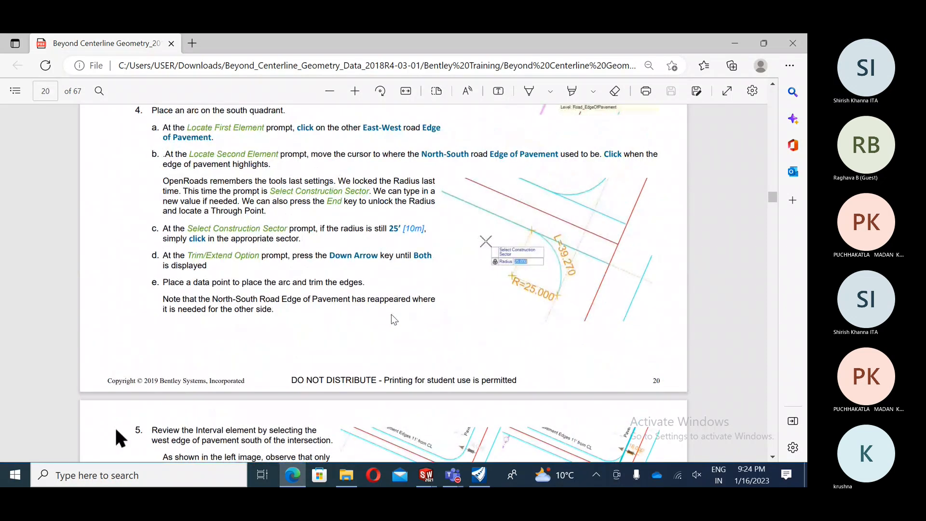
pyautogui.scroll(-15, 392, 314)
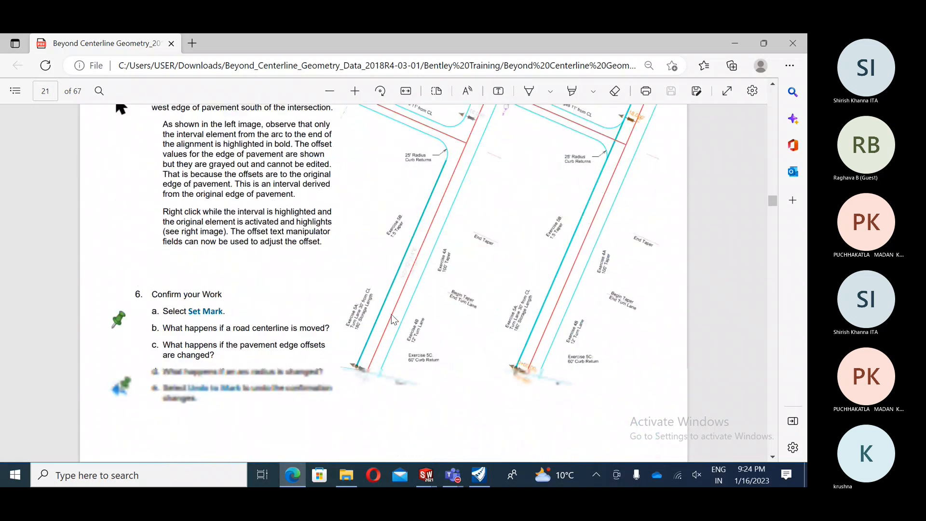
pyautogui.scroll(-2, 392, 314)
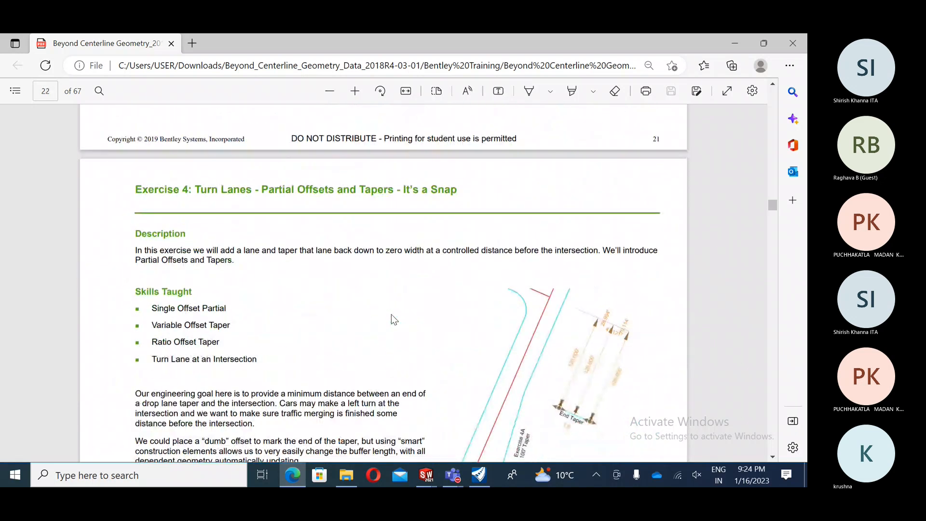
pyautogui.scroll(14, 392, 316)
pyautogui.scroll(13, 391, 314)
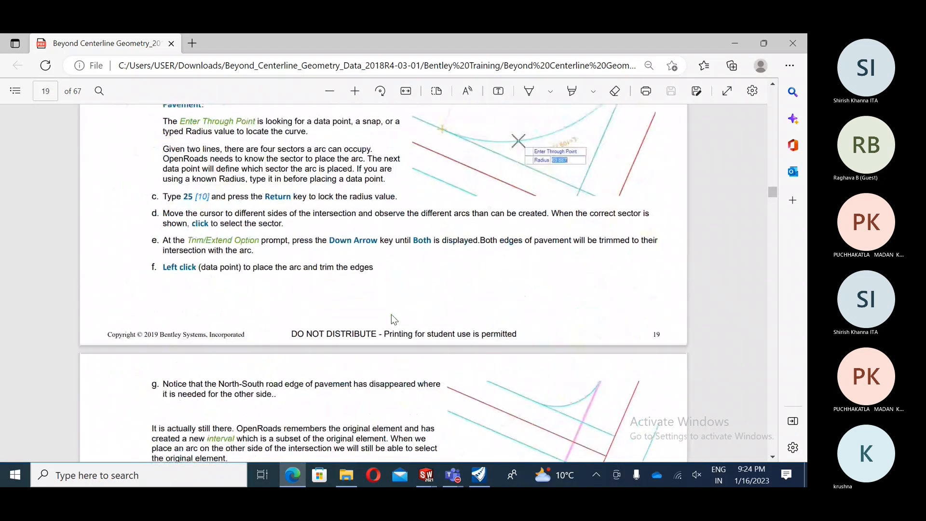
# Switch back to OpenRoads Designer and undo the south quadrant arc and the trimming of the East-West pavement edges.
pyautogui.click(485, 476)
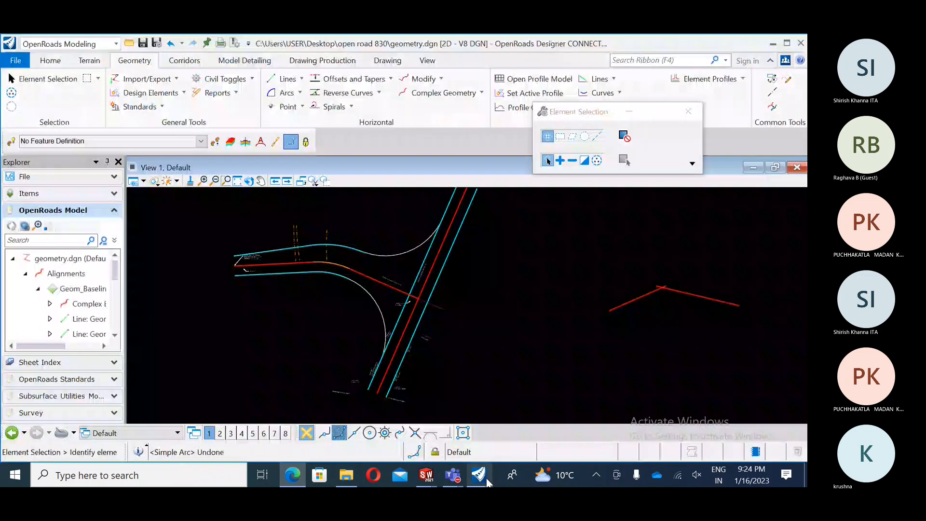
pyautogui.hotkey('ctrl', 'z')
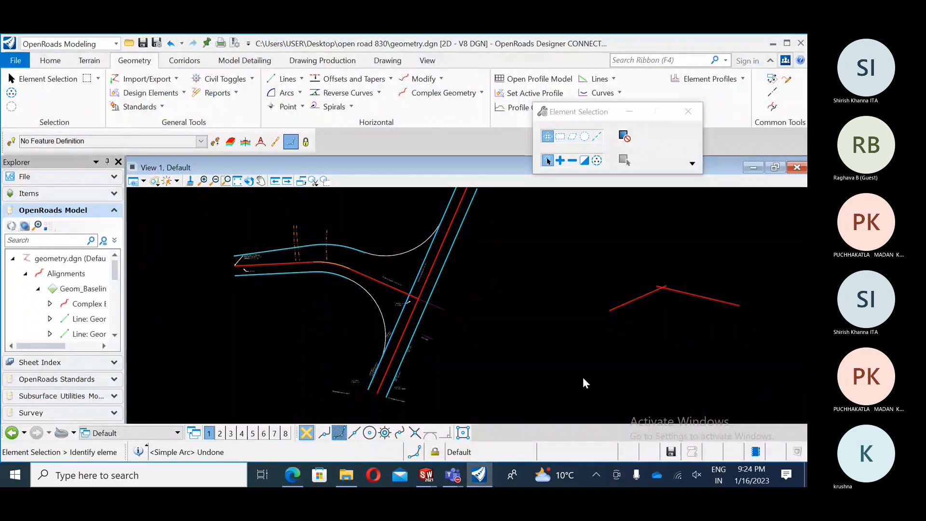
pyautogui.hotkey('ctrl', 'z')
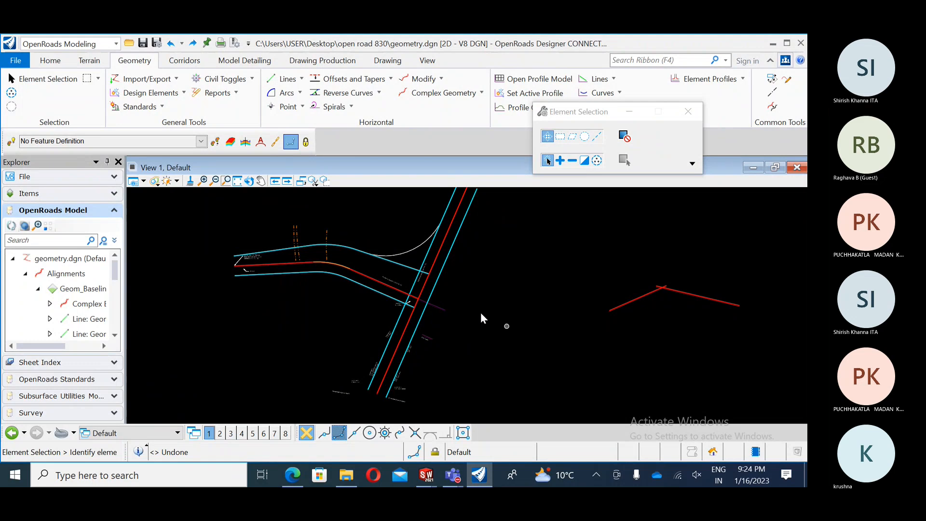
# Set the radius of the north quadrant curb return arc to 10 m.
pyautogui.scroll(2, 416, 254)
pyautogui.click(420, 242)
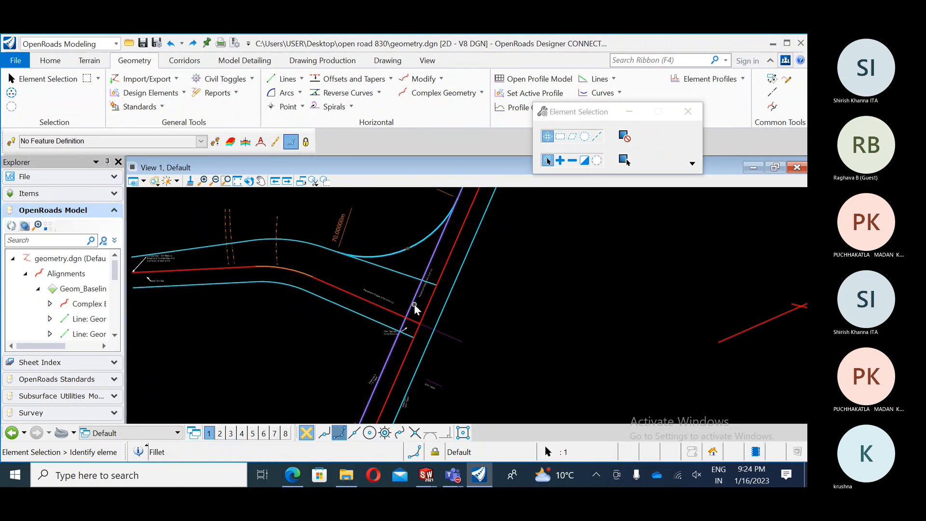
pyautogui.click(341, 230)
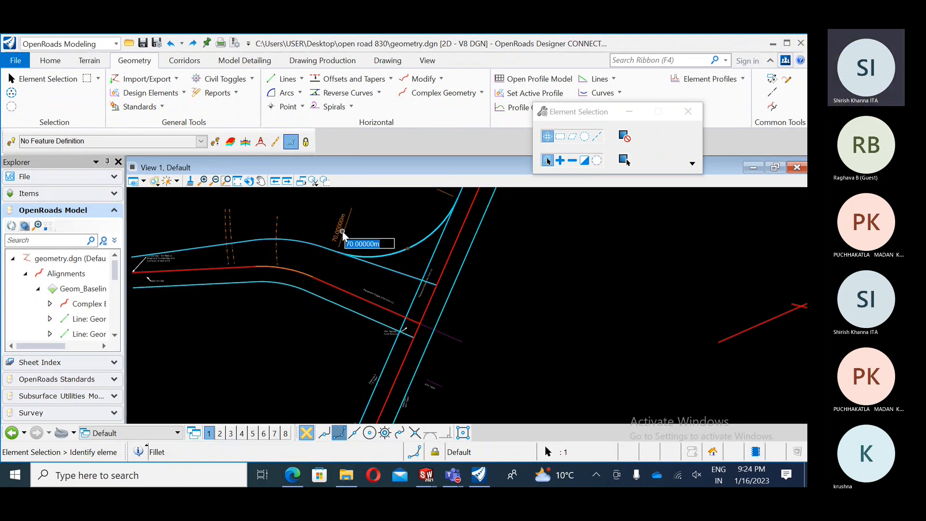
pyautogui.write('10')
pyautogui.press('Return')
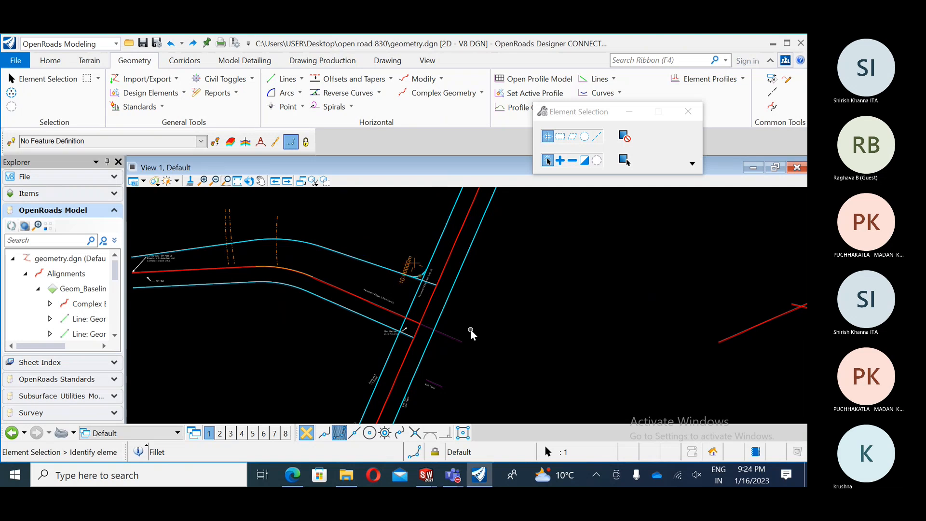
pyautogui.click(544, 328)
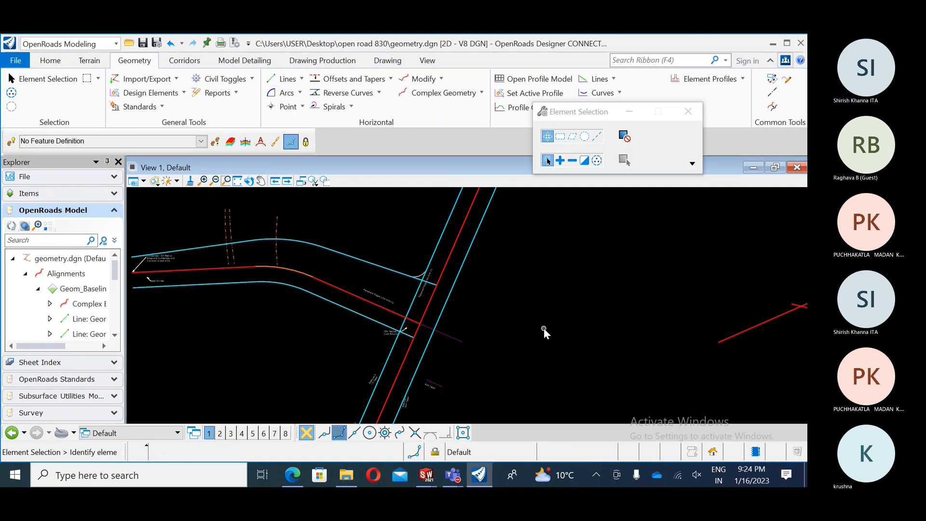
pyautogui.scroll(2, 395, 338)
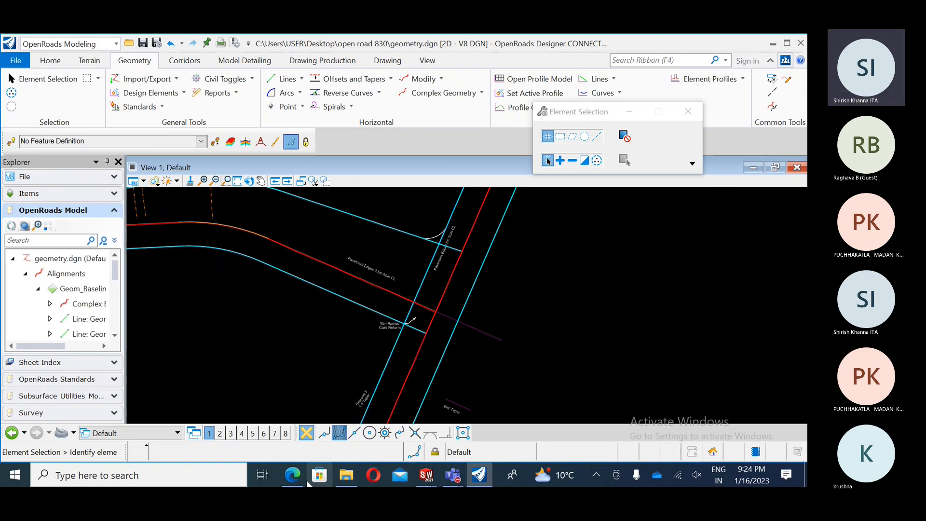
# Switch to the PDF in Edge, check the specified radii for both curb returns, and read on to the Exercise 4 Turn Lanes introduction.
pyautogui.click(292, 476)
pyautogui.moveTo(184, 196); pyautogui.dragTo(210, 197)
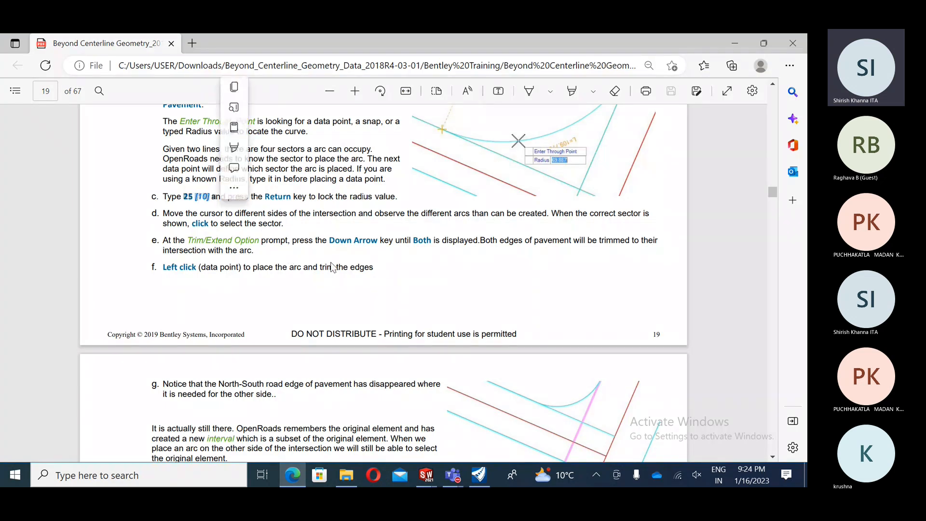
pyautogui.click(332, 267)
pyautogui.scroll(-4, 393, 283)
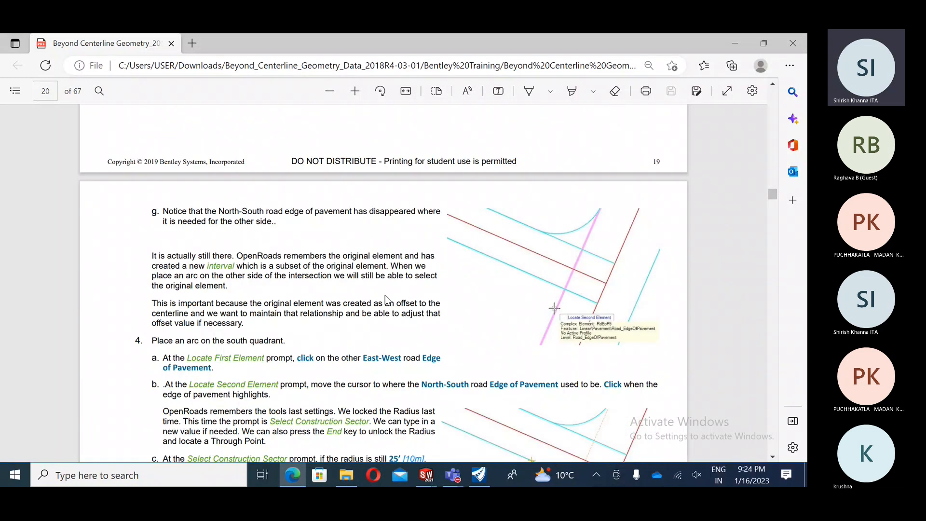
pyautogui.scroll(-4, 386, 299)
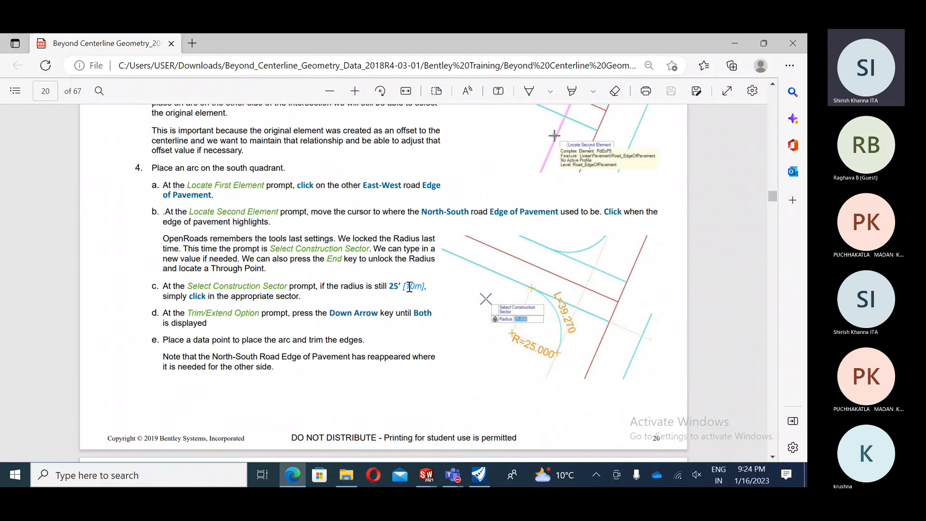
pyautogui.doubleClick(424, 286)
pyautogui.scroll(-7, 465, 326)
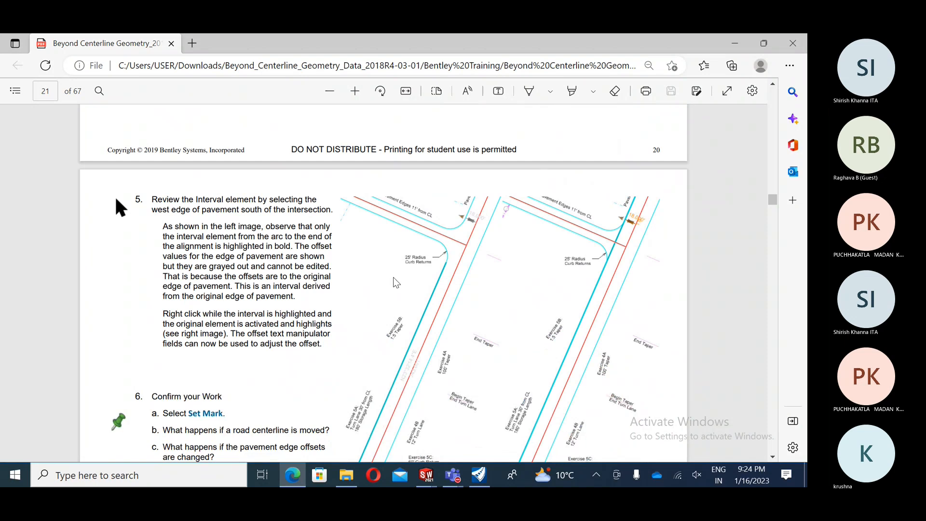
pyautogui.scroll(-4, 396, 282)
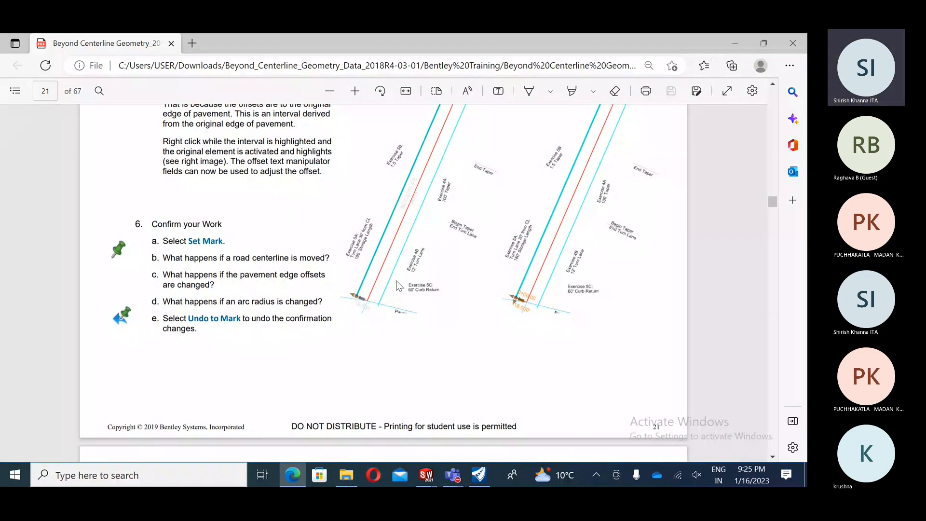
pyautogui.scroll(-5, 399, 285)
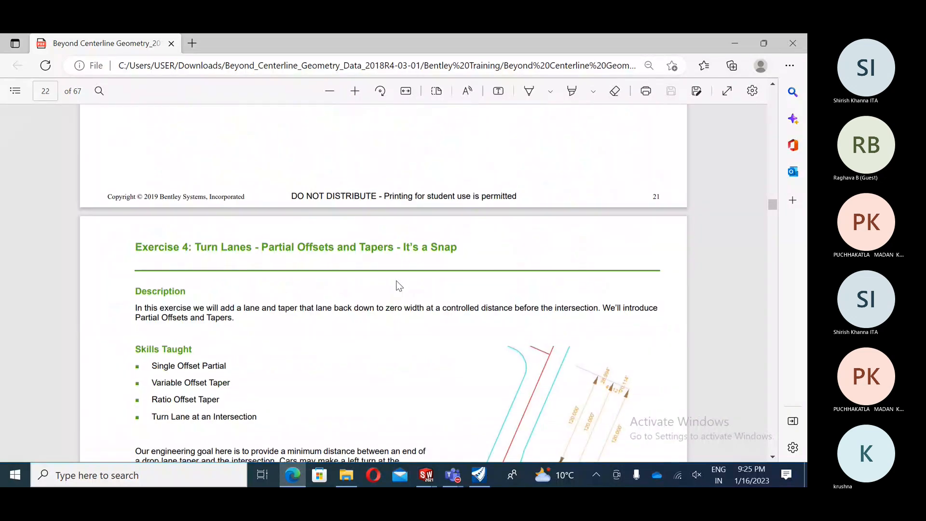
pyautogui.scroll(-3, 399, 286)
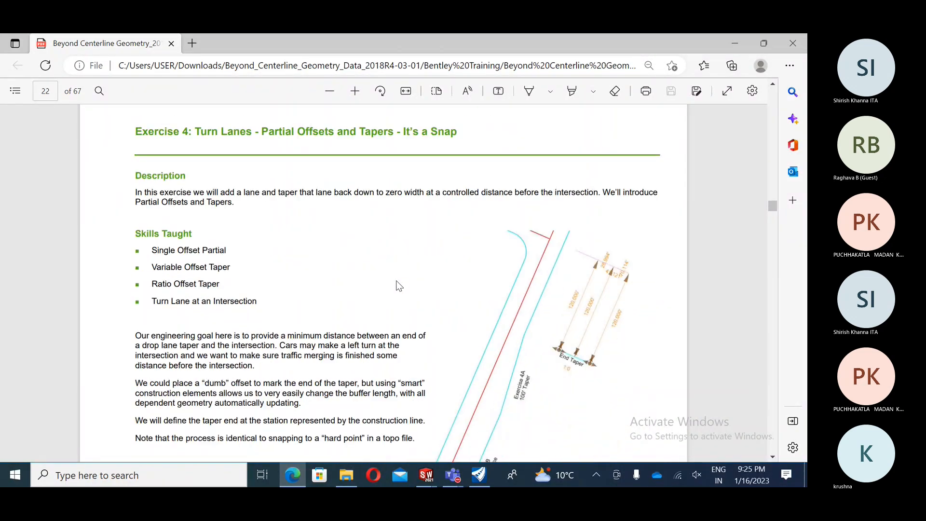
# Review the Exercise 4 description, skills taught and turn lane taper diagram in the PDF.
pyautogui.scroll(3, 399, 286)
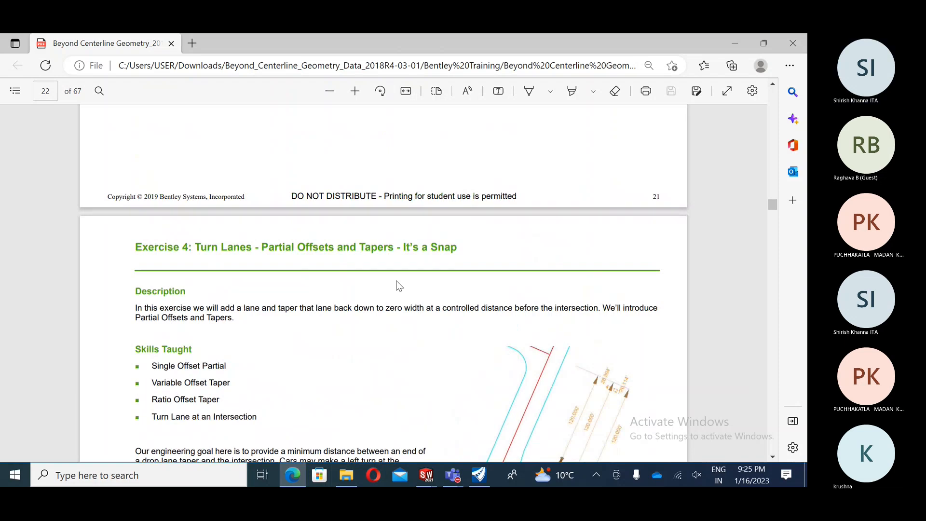
pyautogui.scroll(-2, 399, 286)
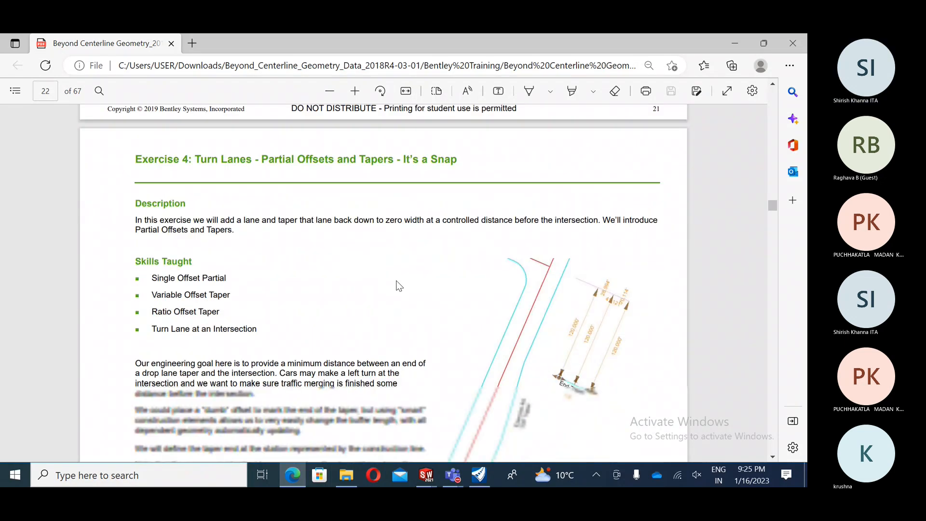
pyautogui.scroll(-2, 398, 286)
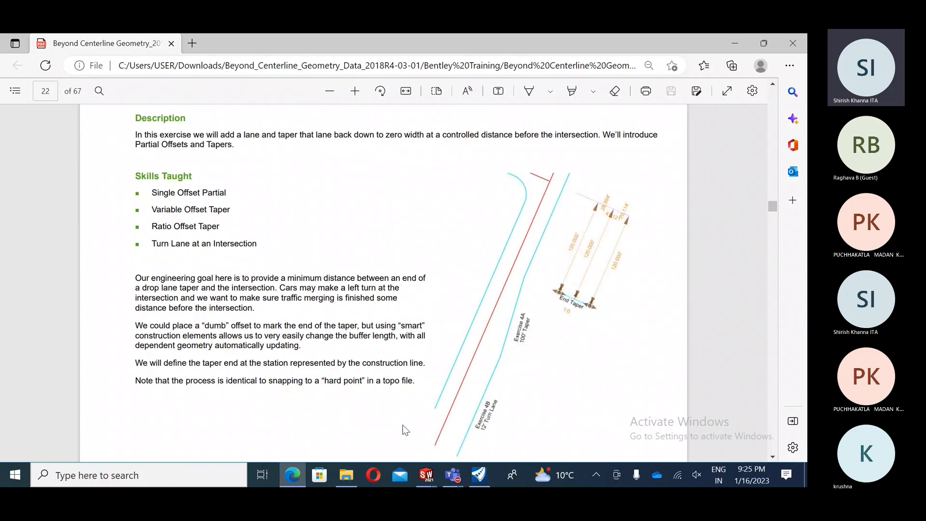
# Switch to OpenRoads Designer, undo the north quadrant arc and redraw it as a 10 m radius simple arc with Trim/Extend set to Back.
pyautogui.click(491, 481)
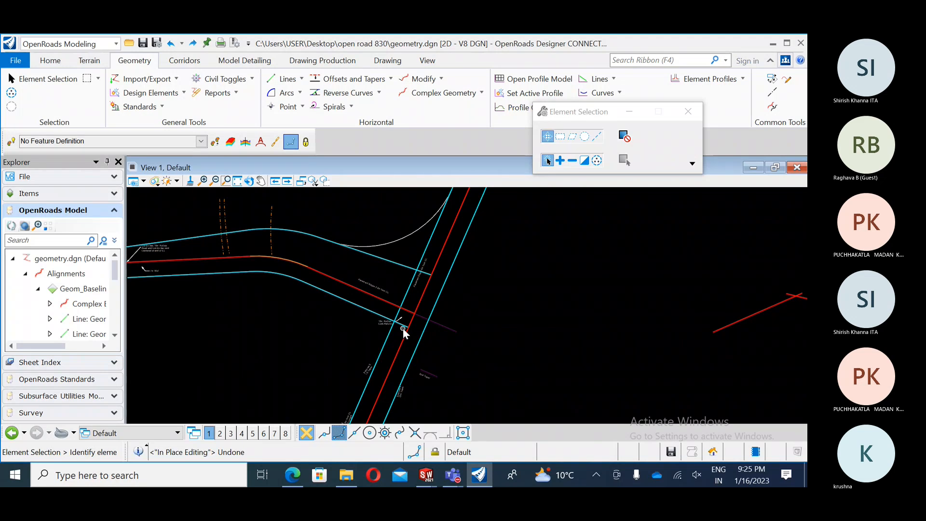
pyautogui.hotkey('ctrl', 'z')
pyautogui.click(285, 106)
pyautogui.click(396, 265)
pyautogui.click(431, 239)
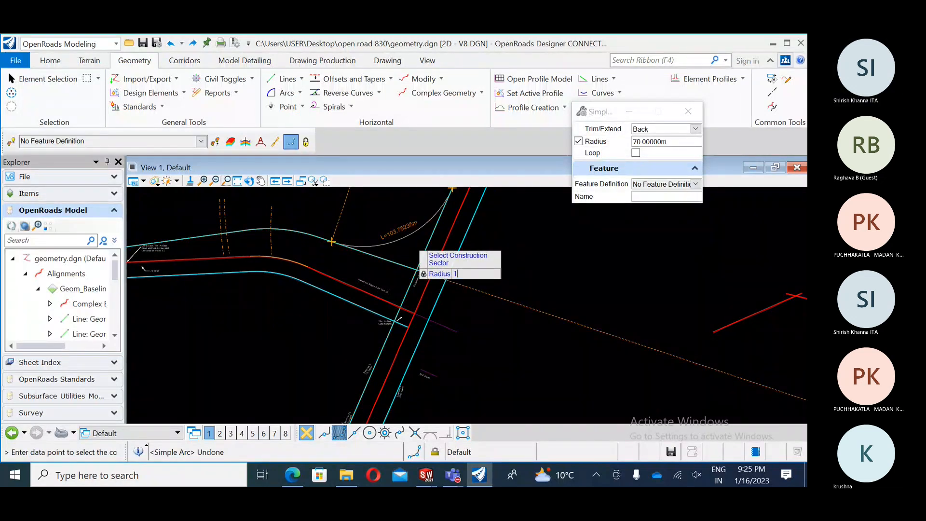
pyautogui.write('10.00000m')
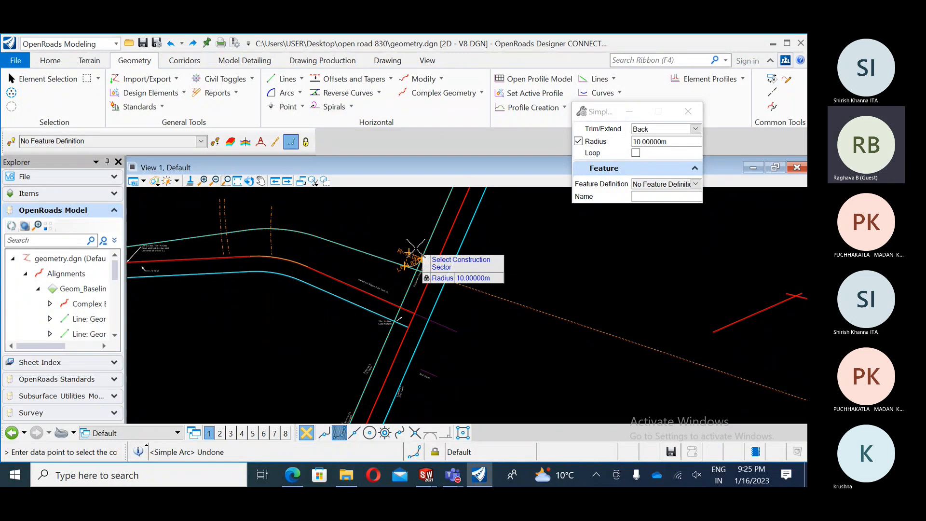
pyautogui.click(416, 250)
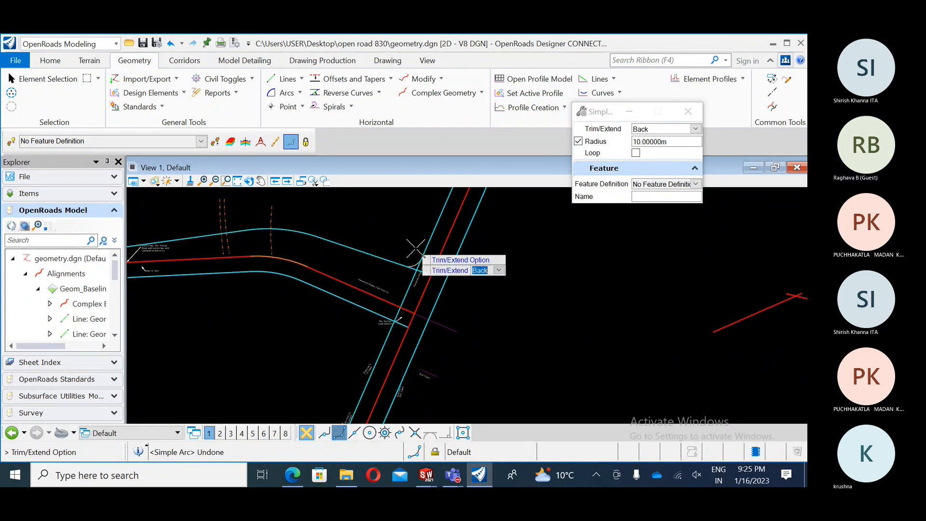
# Add a 10 m radius simple arc between the southern East-West and western North-South pavement edges, with Trim/Extend set to Back.
pyautogui.moveTo(408, 325); pyautogui.dragTo(414, 277, button='middle')
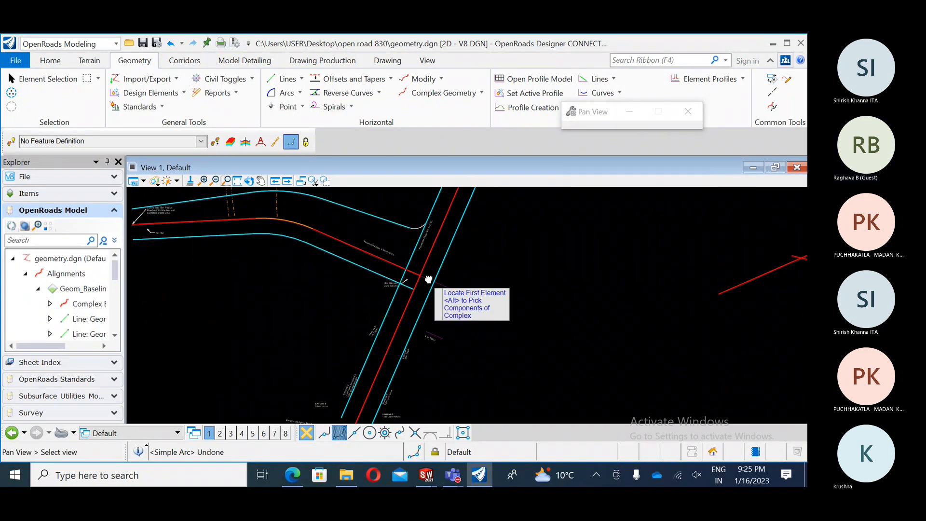
pyautogui.click(385, 265)
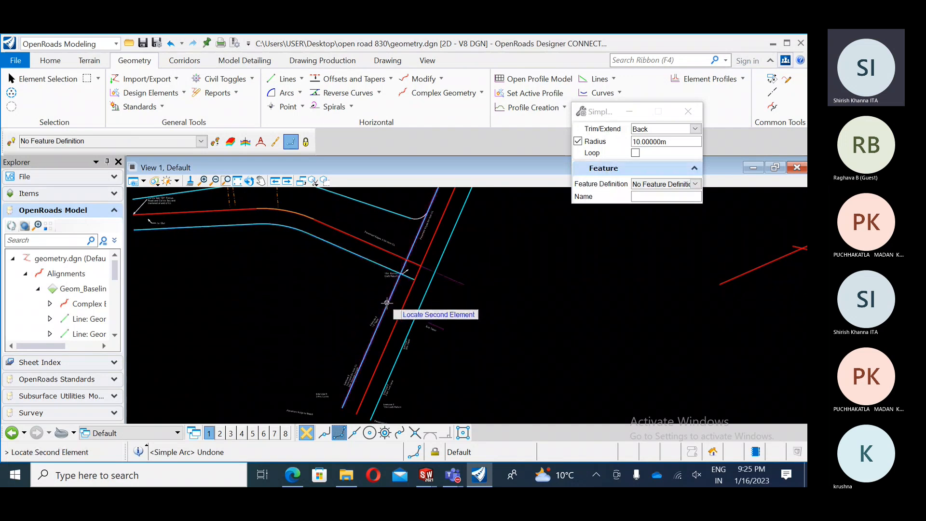
pyautogui.click(386, 303)
pyautogui.click(381, 291)
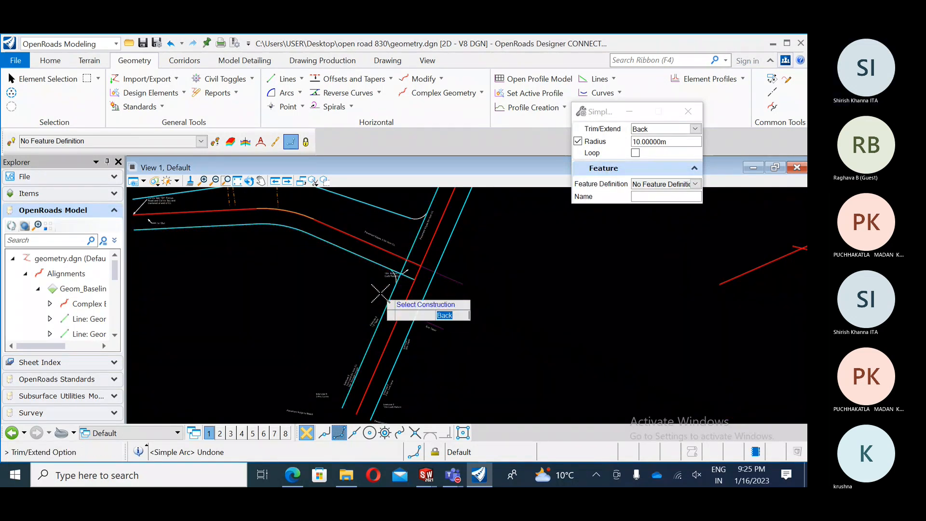
pyautogui.press('Escape')
# Try Trim Multiple on the north curb return arc using the western North-South pavement edge as cutting element, and undo the trim.
pyautogui.moveTo(494, 293); pyautogui.dragTo(500, 329, button='middle')
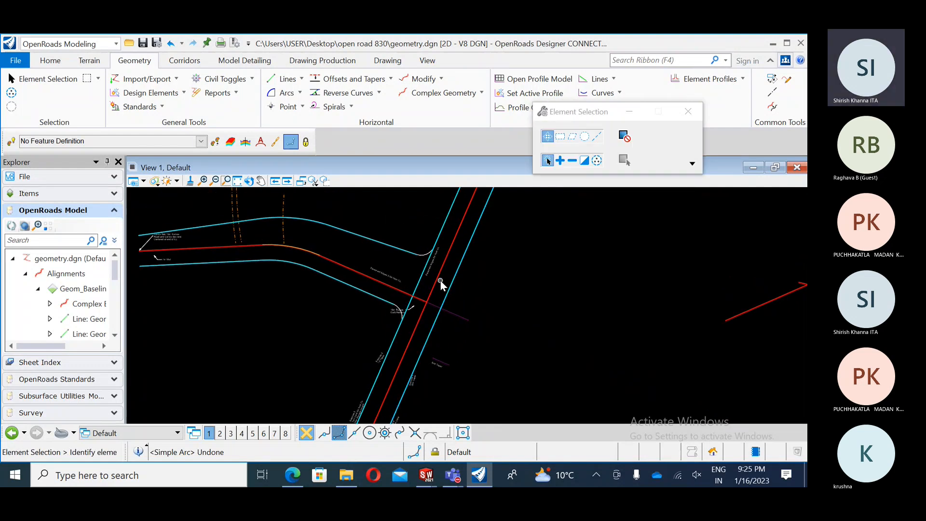
pyautogui.scroll(2, 436, 270)
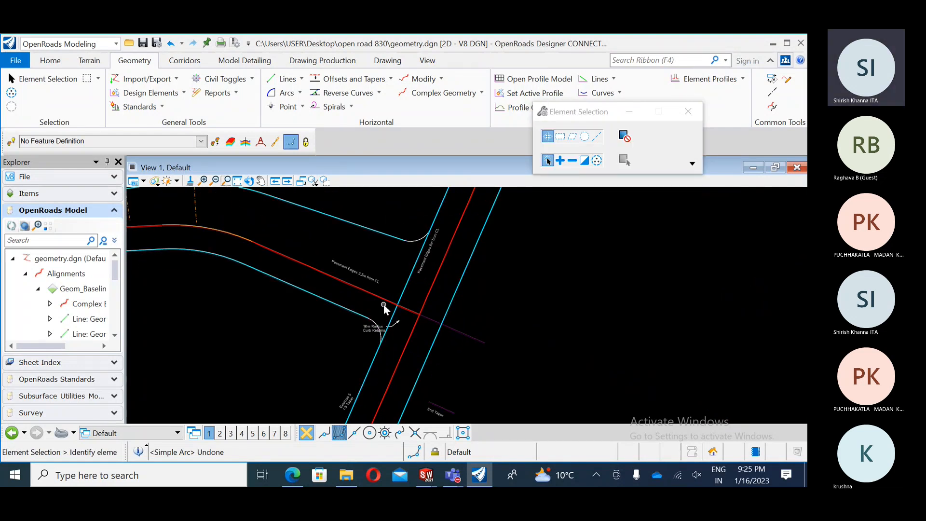
pyautogui.click(387, 62)
pyautogui.moveTo(594, 111); pyautogui.dragTo(624, 221)
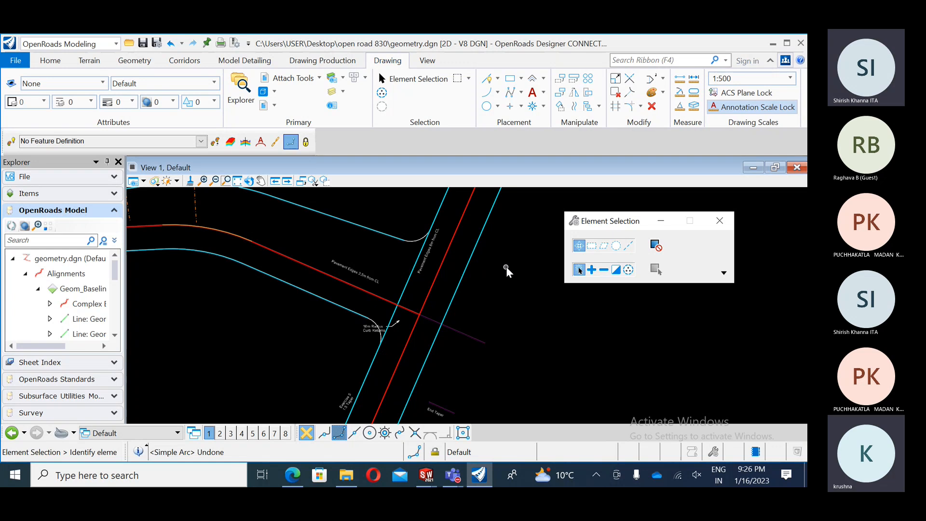
pyautogui.scroll(-1, 506, 266)
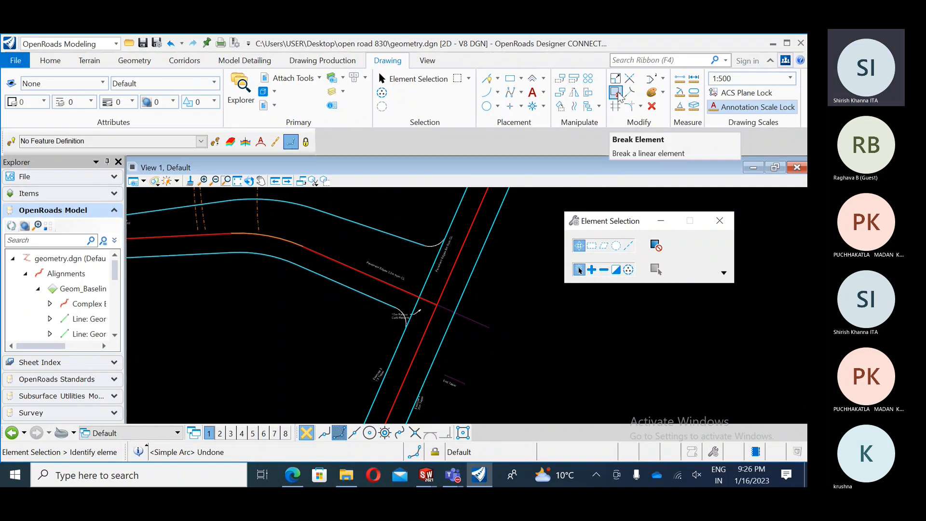
pyautogui.click(615, 105)
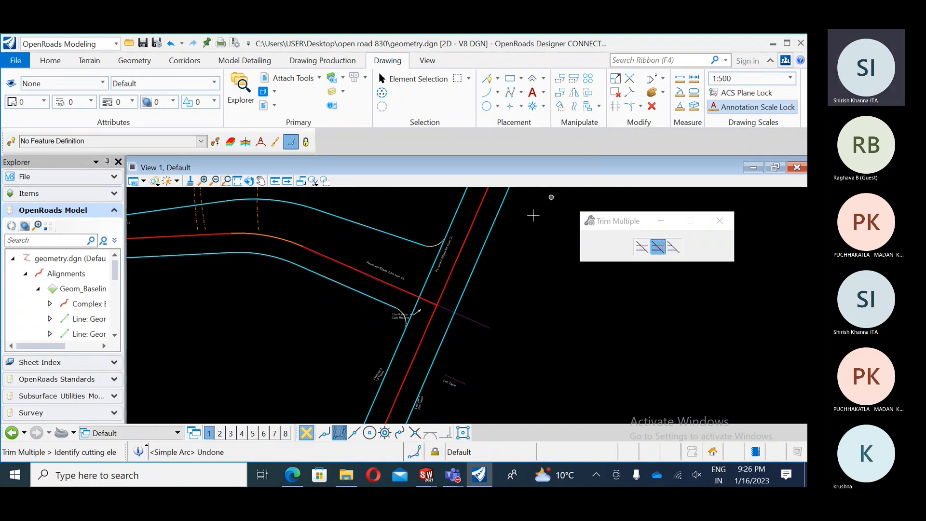
pyautogui.click(427, 280)
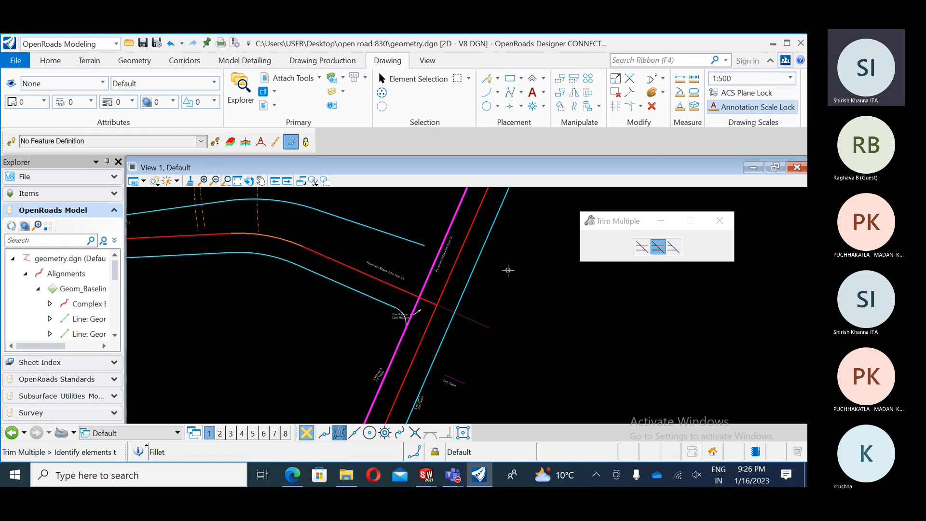
pyautogui.hotkey('ctrl', 'z')
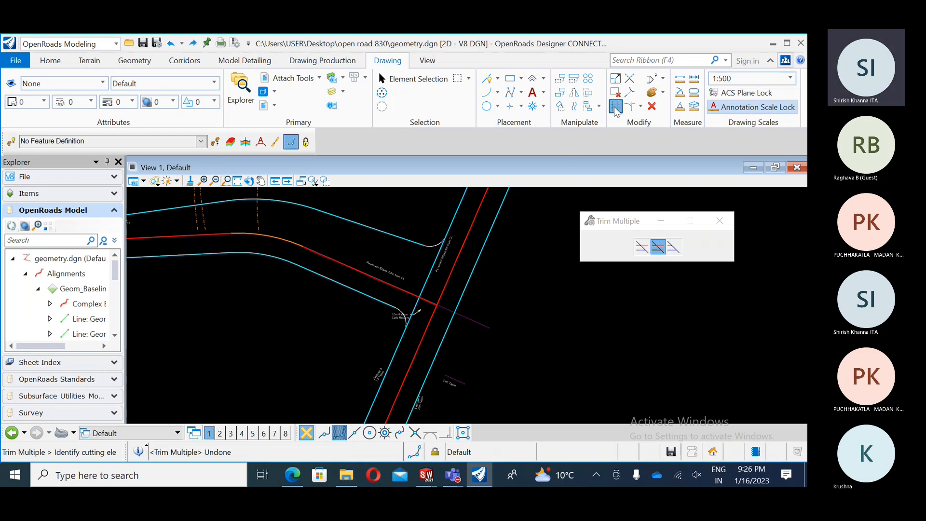
# Try trimming the western North-South pavement edge against the north curb return arc, and undo the trim.
pyautogui.click(436, 246)
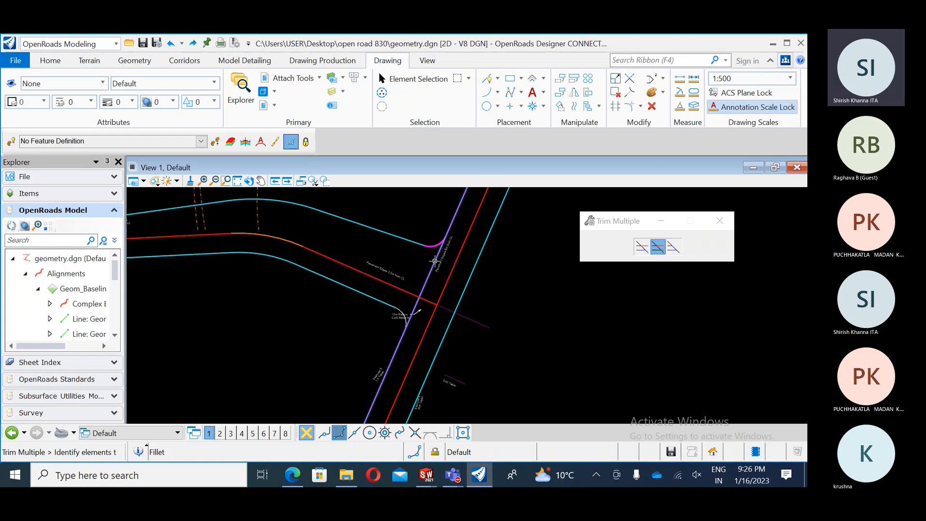
pyautogui.click(434, 261)
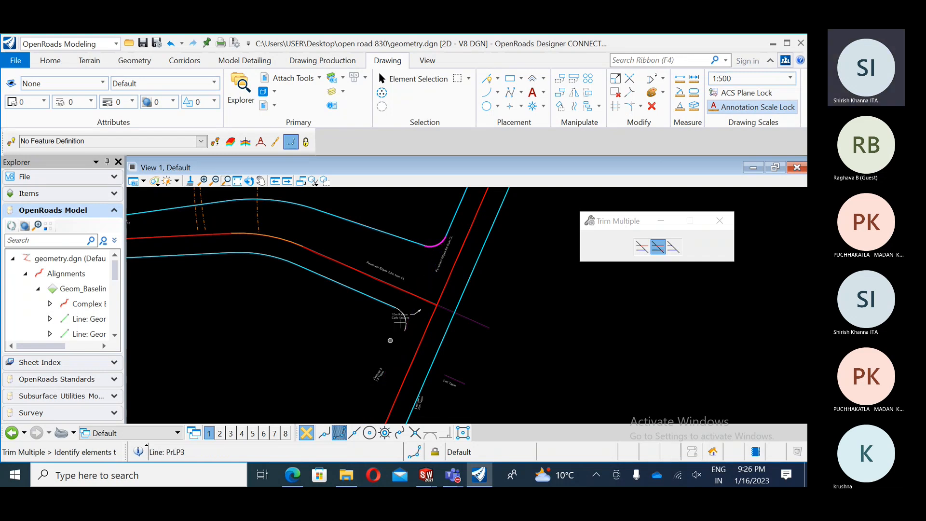
pyautogui.hotkey('ctrl', 'z')
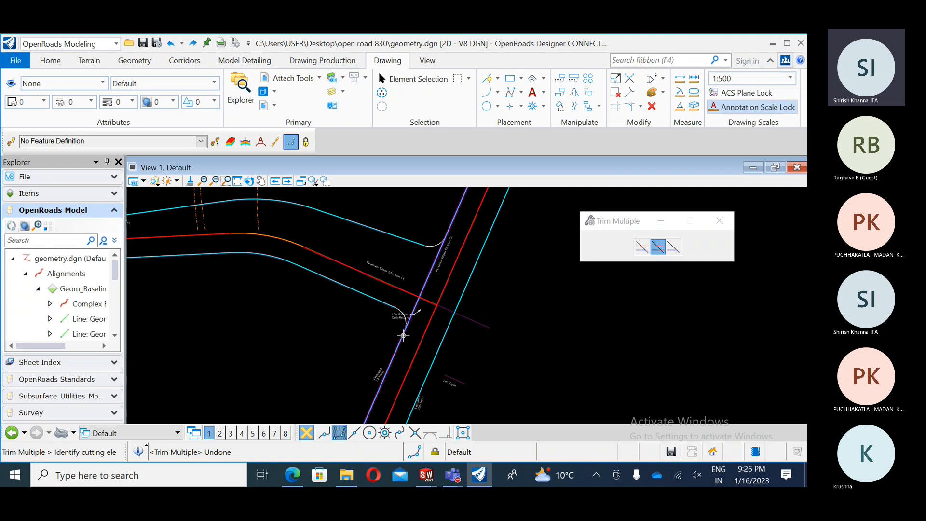
# Remove the western North-South pavement edge between the tangent points of the south and north curb return arcs with Break Element.
pyautogui.scroll(5, 403, 330)
pyautogui.click(615, 92)
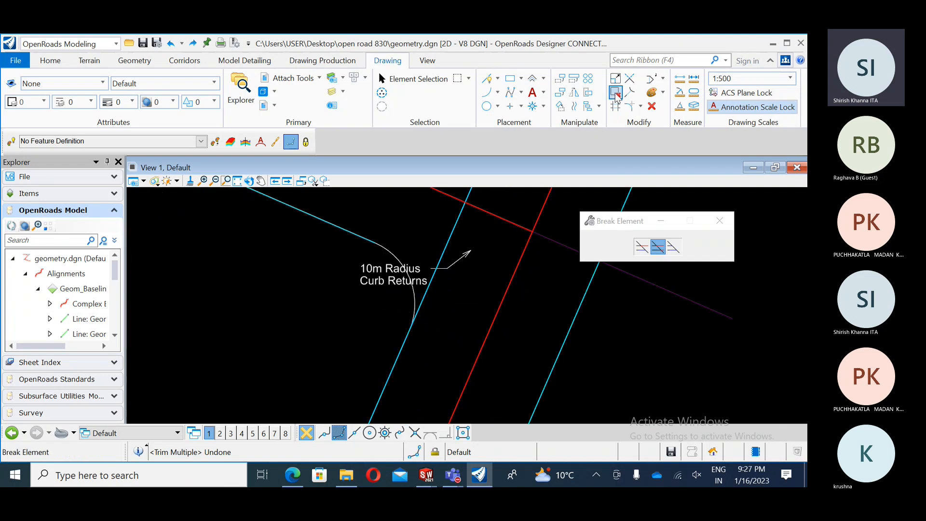
pyautogui.scroll(3, 429, 327)
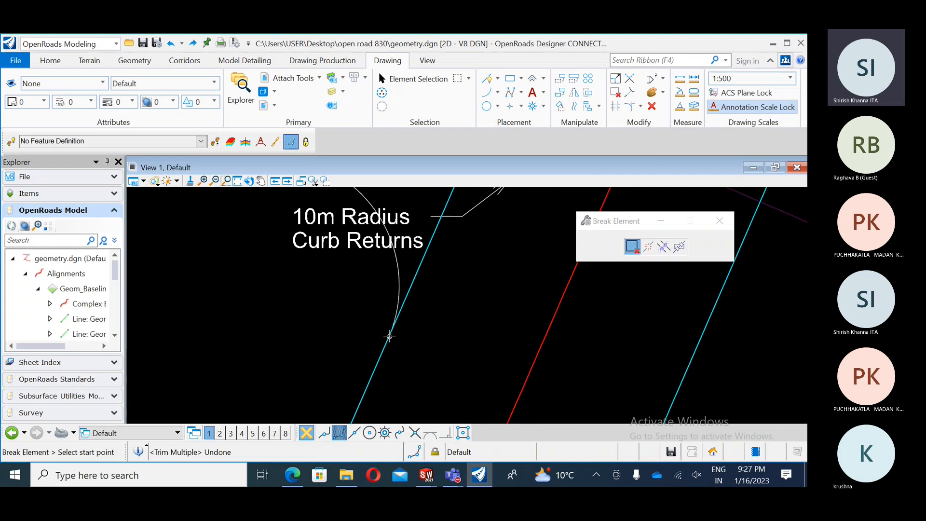
pyautogui.click(391, 329)
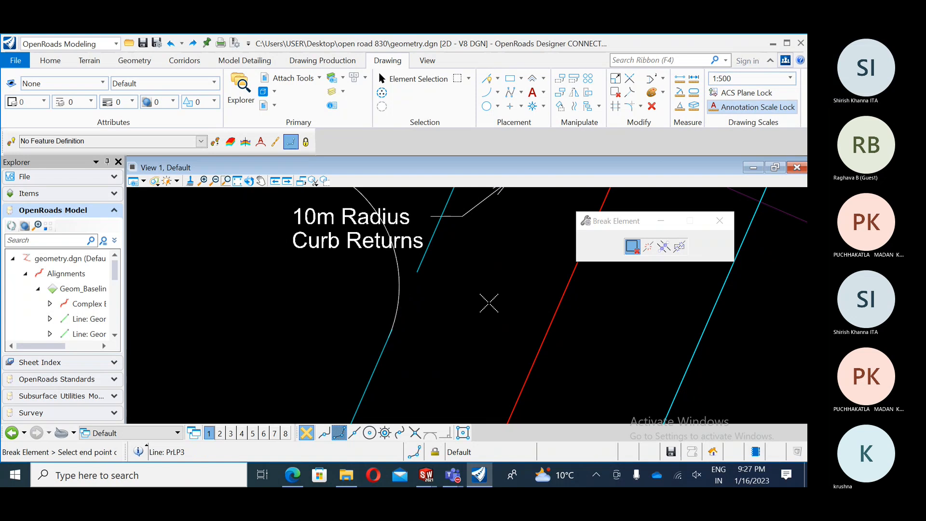
pyautogui.scroll(-3, 446, 325)
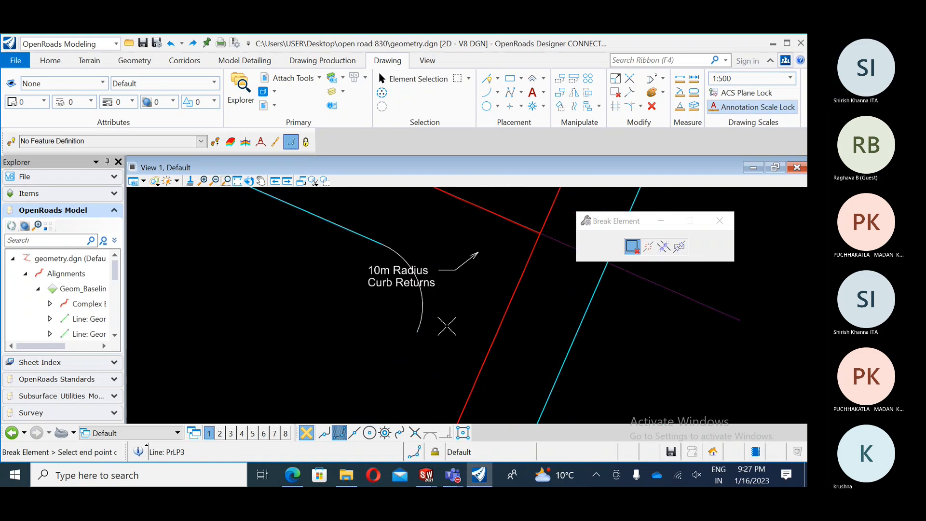
pyautogui.scroll(5, 441, 333)
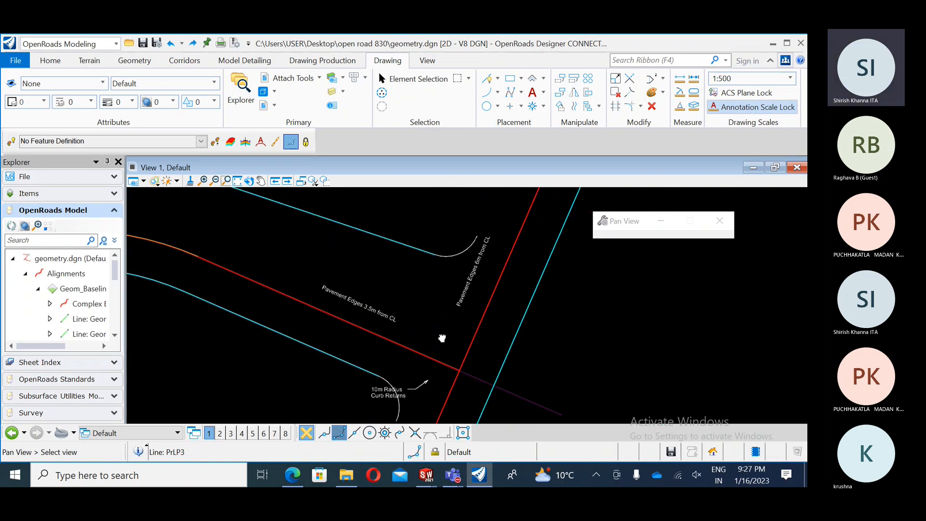
pyautogui.click(462, 254)
pyautogui.scroll(-4, 484, 263)
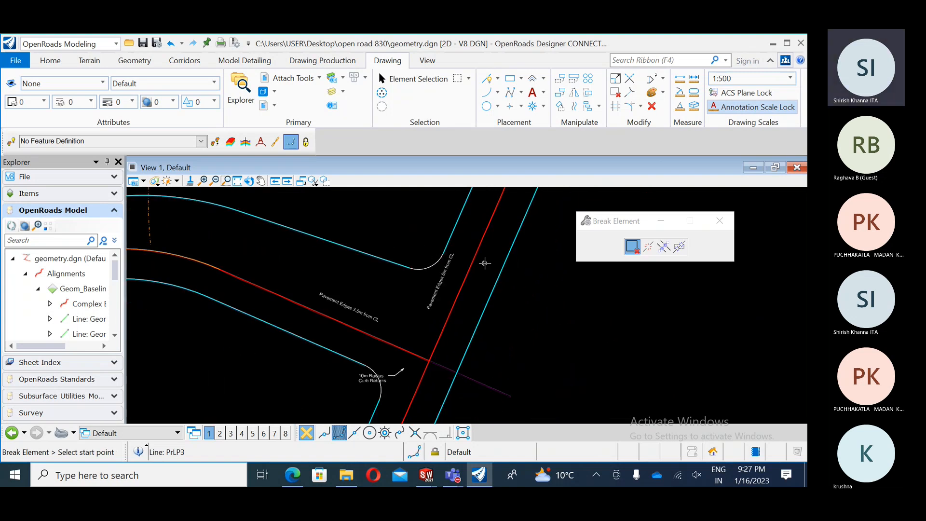
pyautogui.press('Escape')
# Select the north curb return arc and choose the Profile_EdgeOfPavement_L feature definition from the Linear Pavement definitions.
pyautogui.scroll(-2, 409, 236)
pyautogui.moveTo(498, 305); pyautogui.dragTo(520, 263, button='middle')
pyautogui.scroll(-1, 489, 303)
pyautogui.moveTo(546, 307); pyautogui.dragTo(519, 325, button='middle')
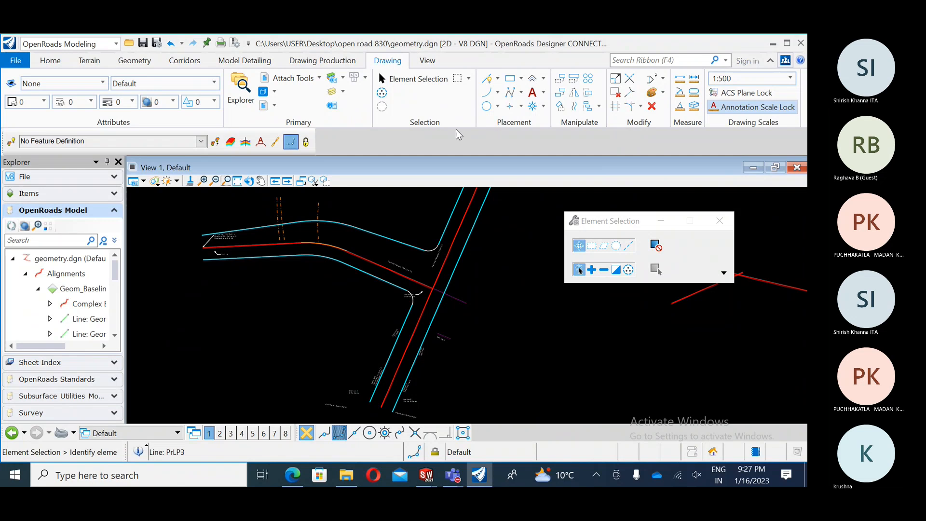
pyautogui.scroll(1, 410, 237)
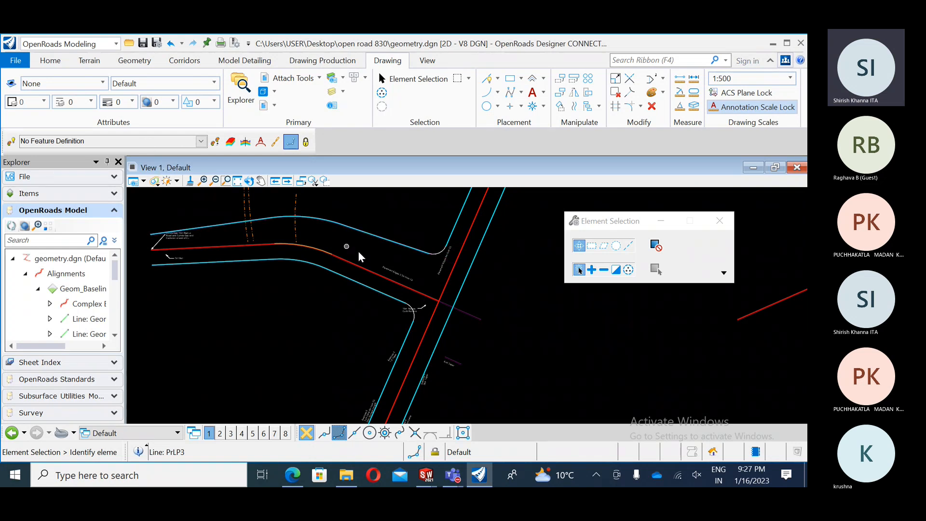
pyautogui.click(440, 253)
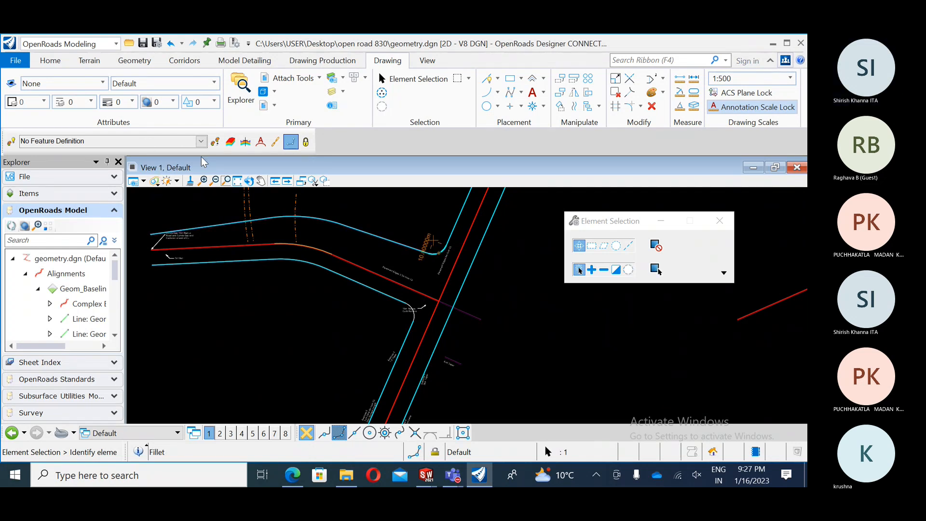
pyautogui.click(150, 144)
pyautogui.click(200, 143)
pyautogui.click(200, 143)
pyautogui.click(201, 143)
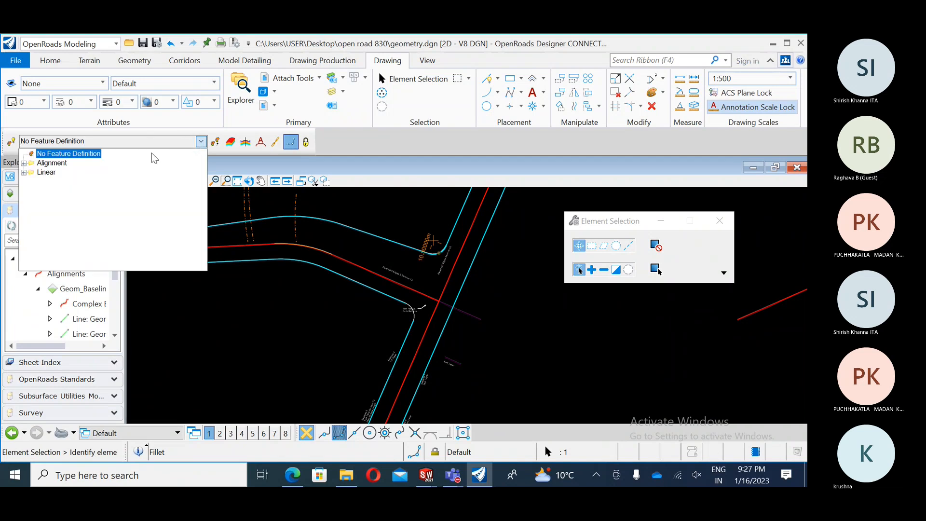
pyautogui.click(24, 172)
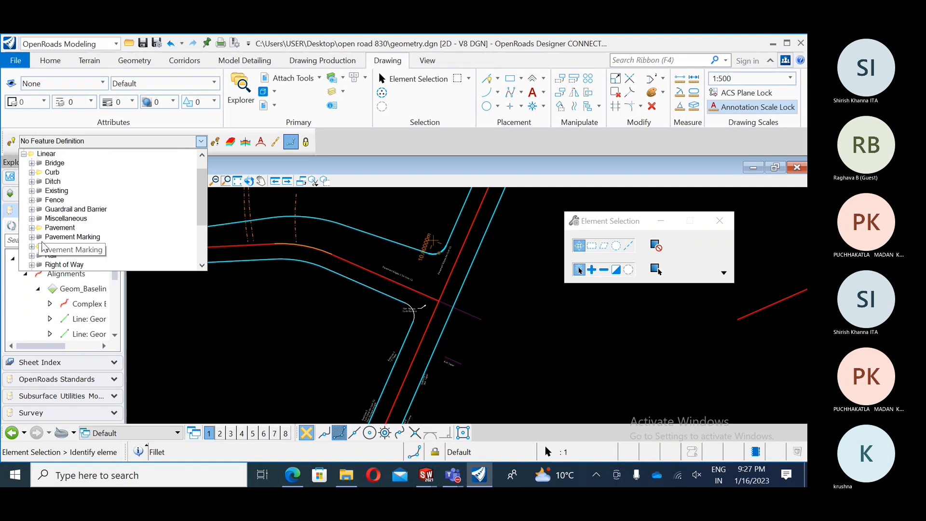
pyautogui.click(32, 227)
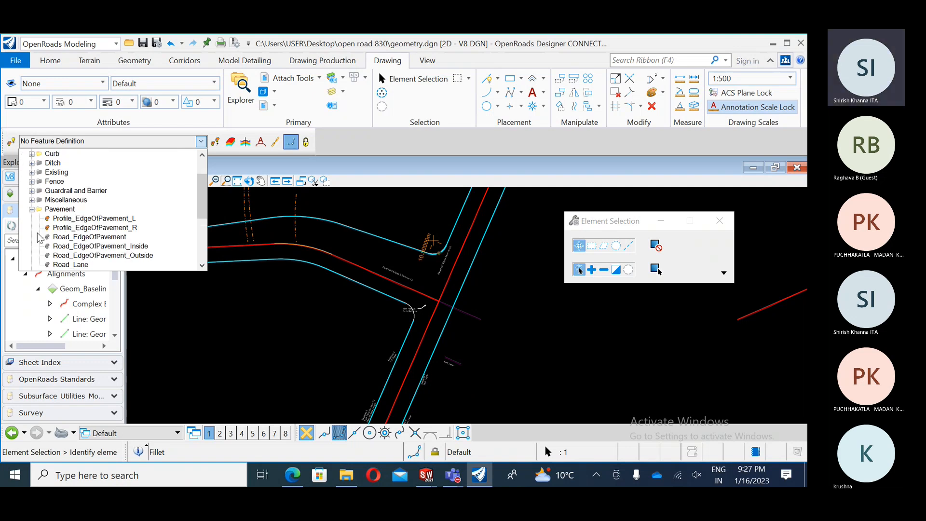
pyautogui.click(94, 218)
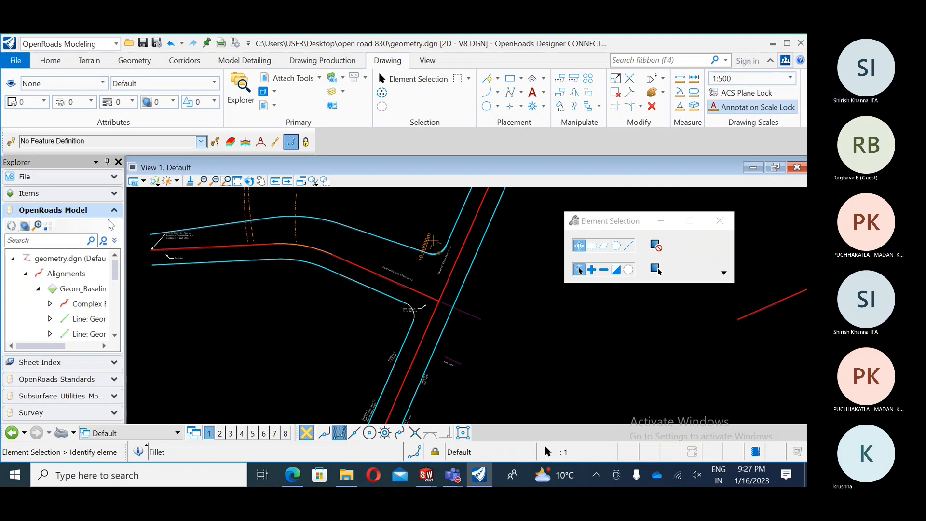
pyautogui.click(519, 301)
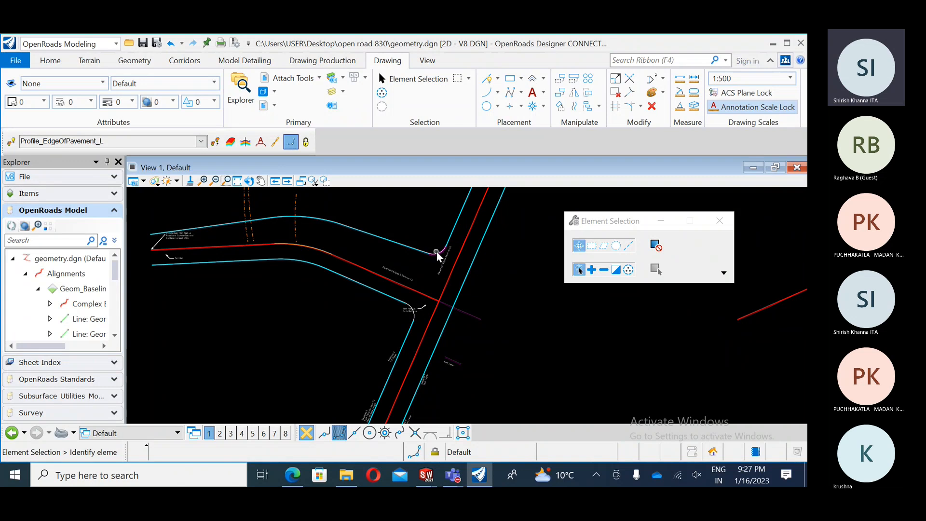
pyautogui.scroll(2, 438, 249)
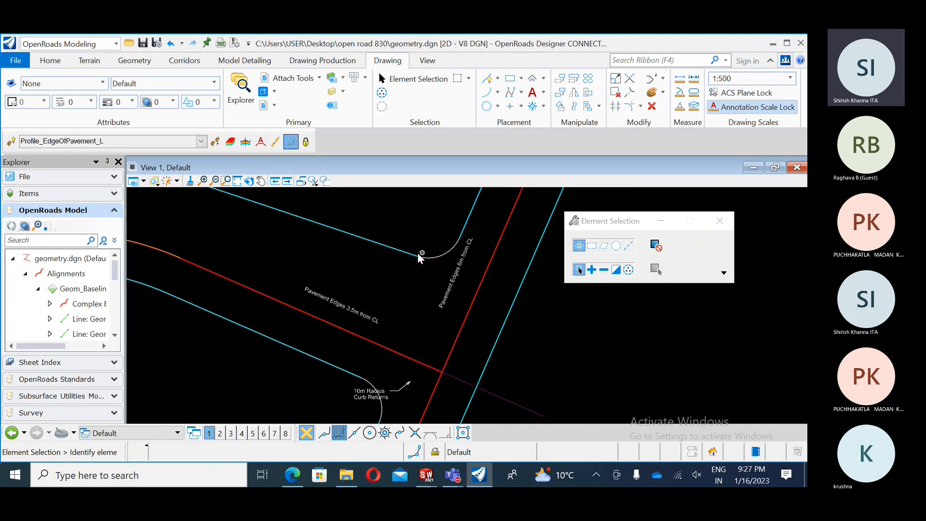
# Examine the curb returns at the intersection and switch to the PDF in Edge to read the Exercise 4 lane and taper description.
pyautogui.scroll(-2, 396, 225)
pyautogui.scroll(-1, 397, 226)
pyautogui.moveTo(487, 332); pyautogui.dragTo(504, 294, button='middle')
pyautogui.moveTo(393, 312)
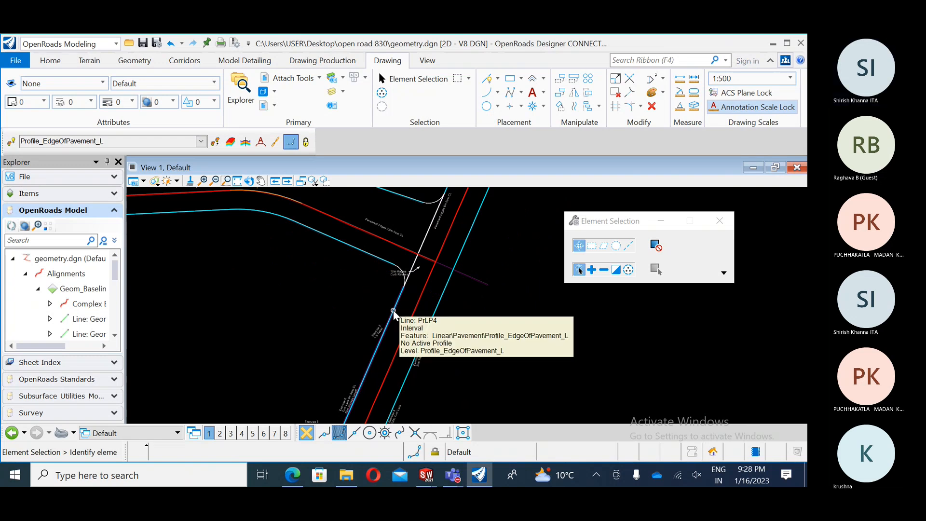
pyautogui.scroll(-2, 393, 311)
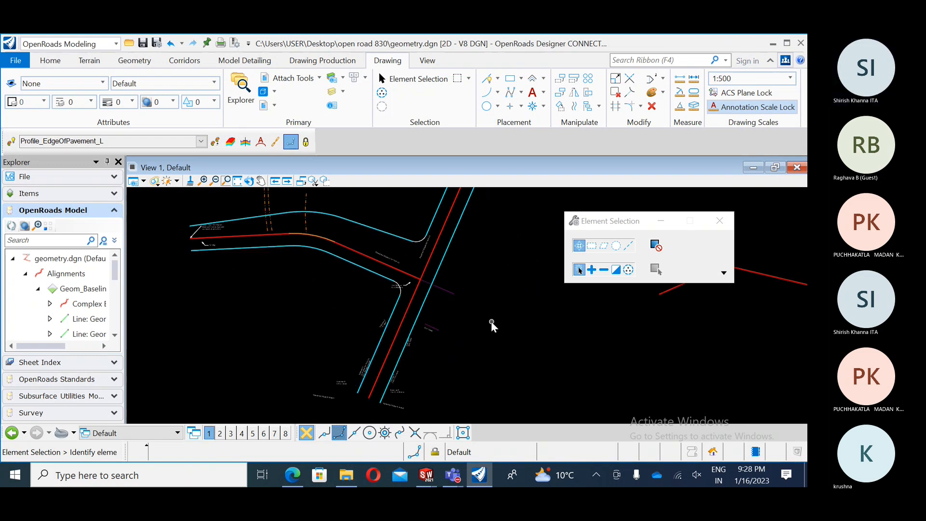
pyautogui.moveTo(491, 321); pyautogui.dragTo(495, 307, button='middle')
pyautogui.click(292, 475)
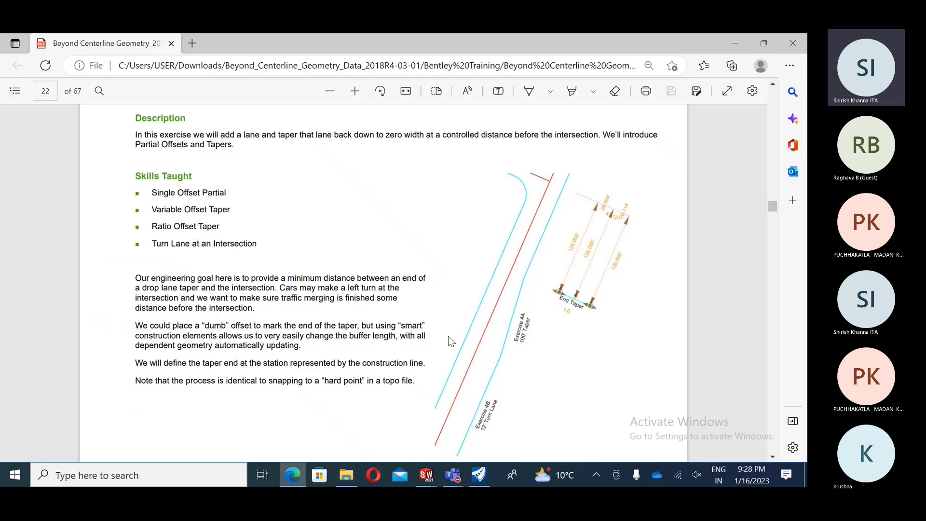
pyautogui.scroll(2, 451, 317)
pyautogui.scroll(-3, 458, 322)
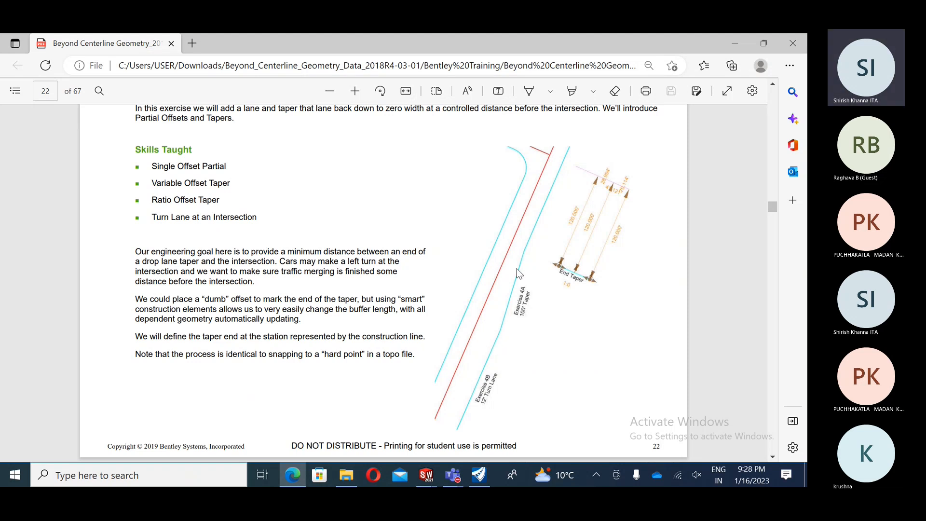
# Switch back to OpenRoads Designer and delete the eastern pavement edge of the North-South road.
pyautogui.click(479, 475)
pyautogui.moveTo(472, 329); pyautogui.dragTo(379, 366, button='middle')
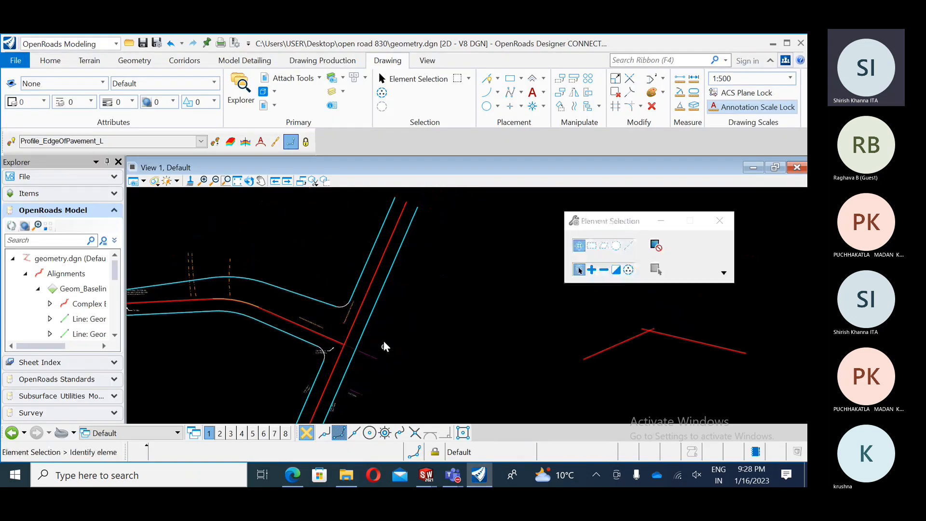
pyautogui.moveTo(386, 314); pyautogui.dragTo(380, 292, button='middle')
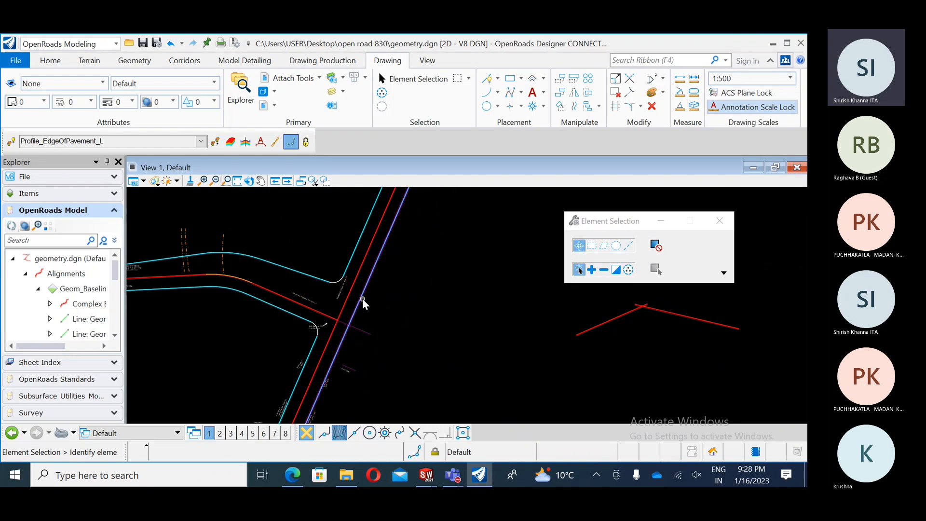
pyautogui.click(363, 299)
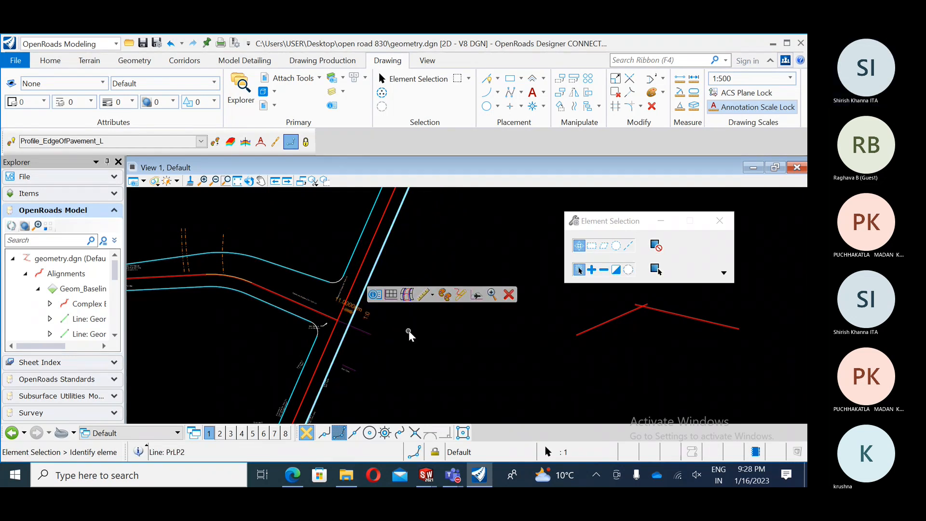
pyautogui.click(442, 358)
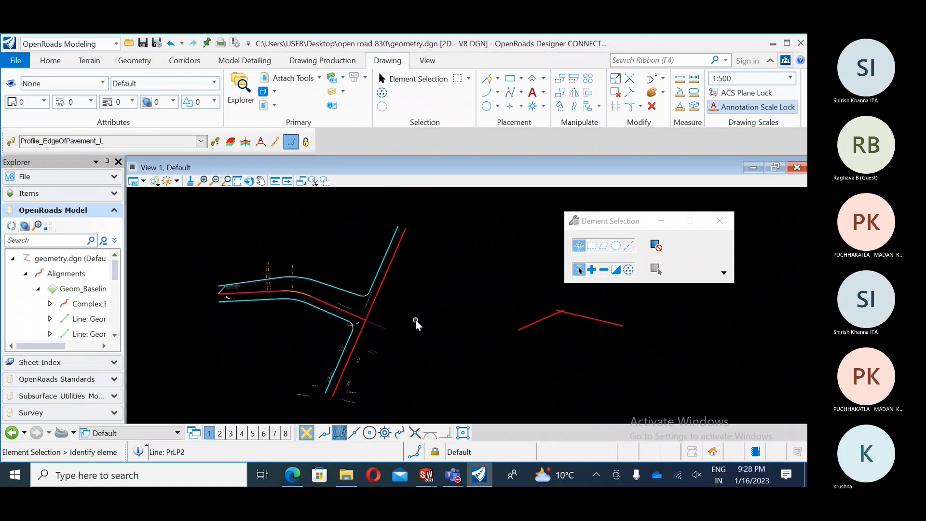
# Draw a trial line about 81 m long beside the northern part of the North-South centerline, and delete it.
pyautogui.scroll(-2, 420, 325)
pyautogui.scroll(4, 374, 261)
pyautogui.scroll(-2, 378, 258)
pyautogui.moveTo(382, 299); pyautogui.dragTo(385, 271, button='middle')
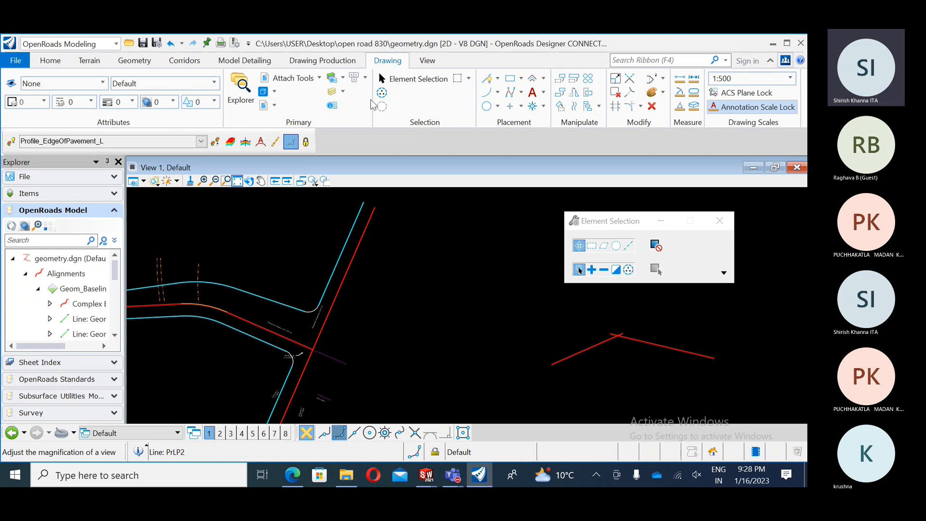
pyautogui.click(139, 62)
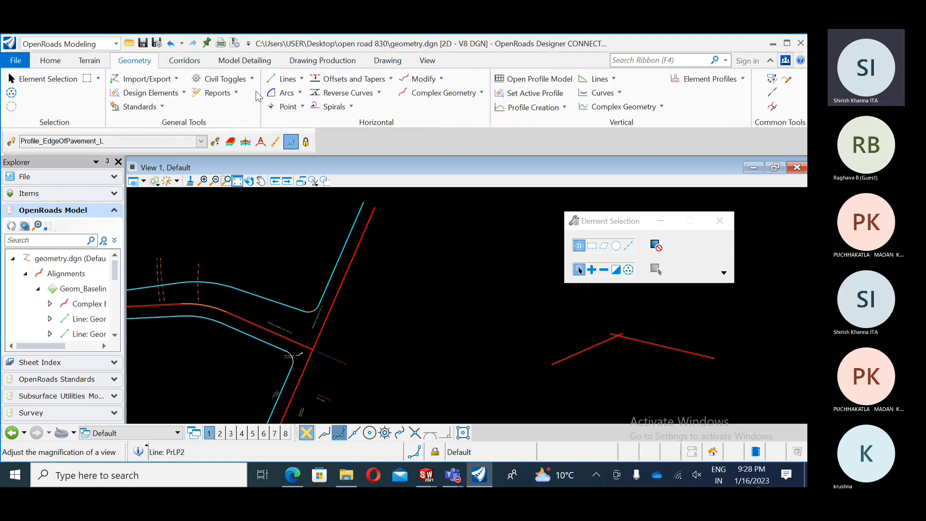
pyautogui.click(284, 78)
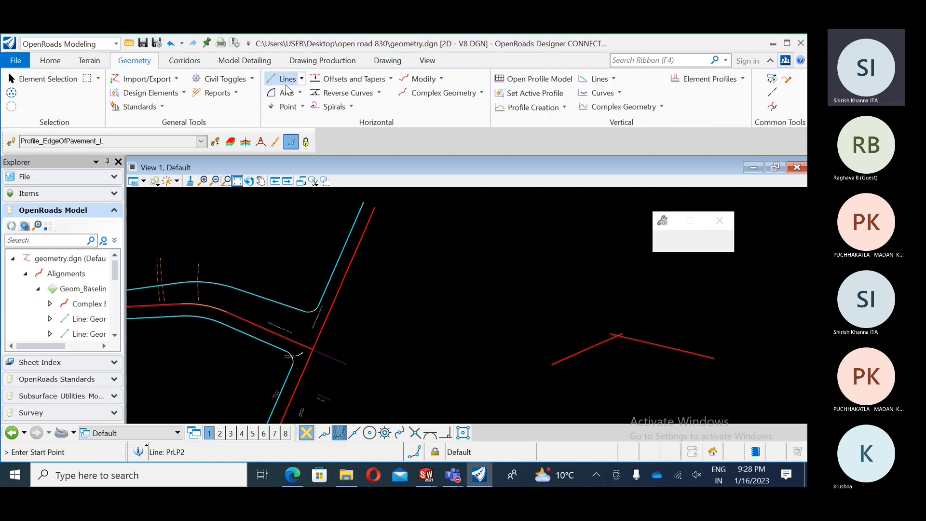
pyautogui.click(389, 214)
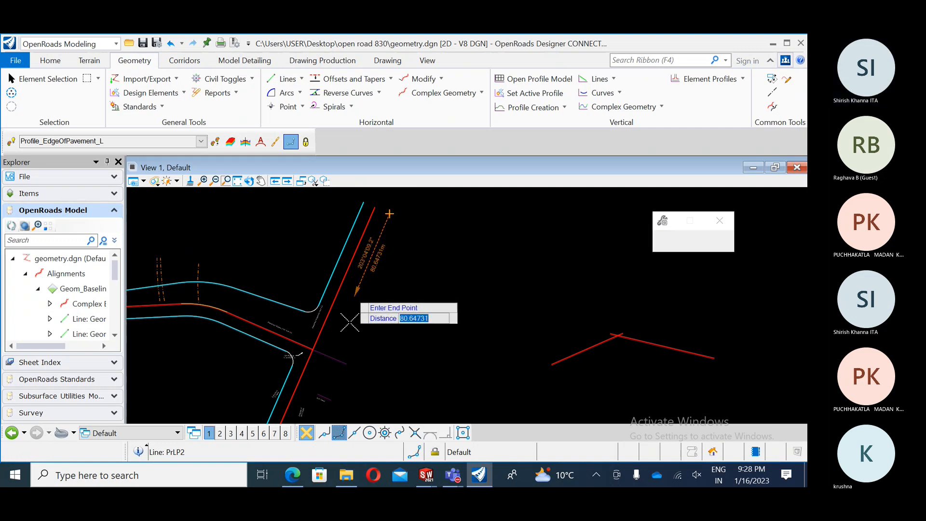
pyautogui.click(354, 297)
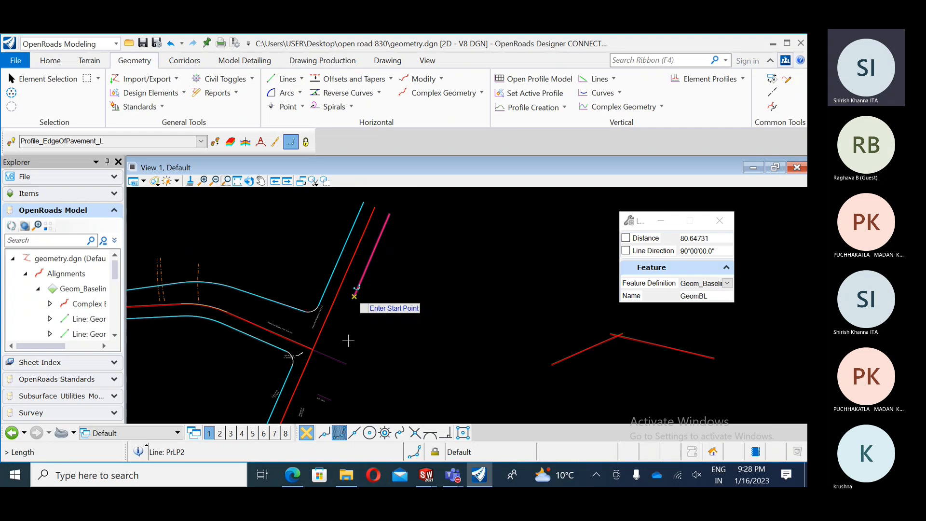
pyautogui.click(355, 297)
pyautogui.moveTo(345, 360); pyautogui.dragTo(346, 314, button='middle')
pyautogui.press('Escape')
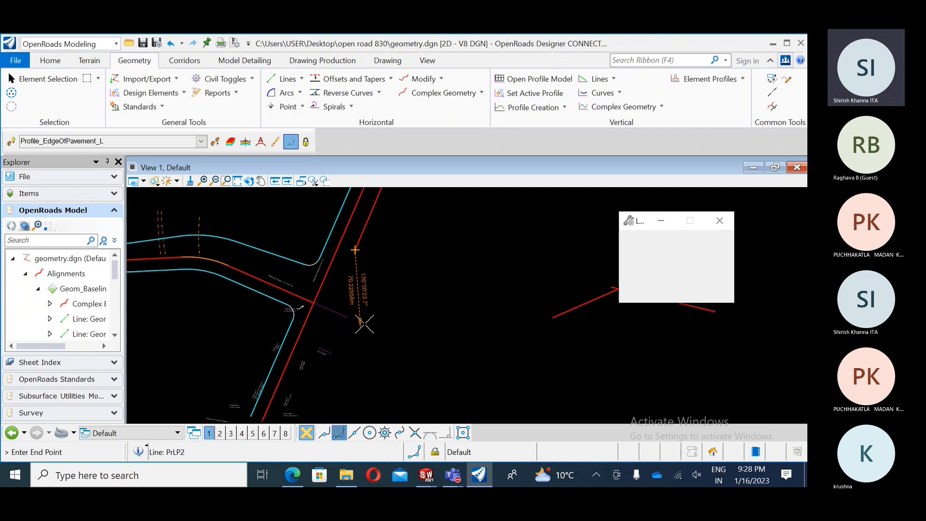
pyautogui.click(365, 230)
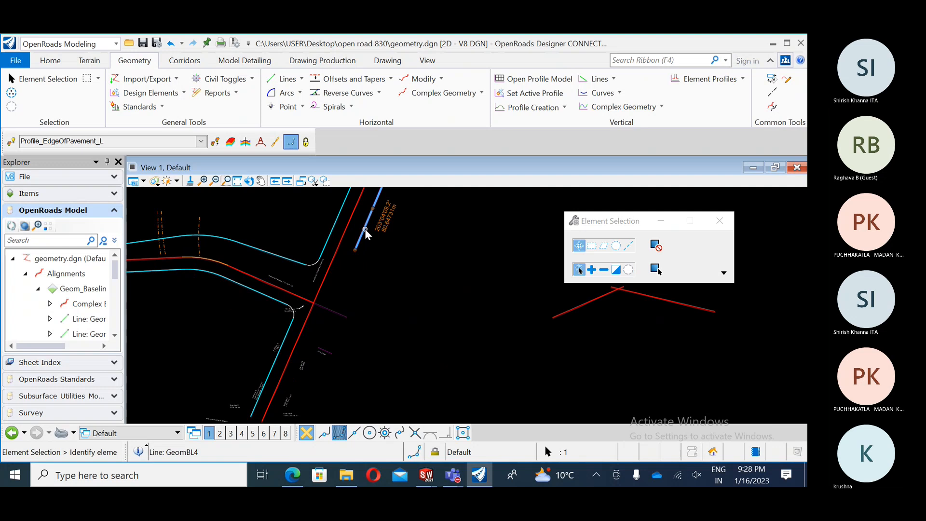
pyautogui.press('Delete')
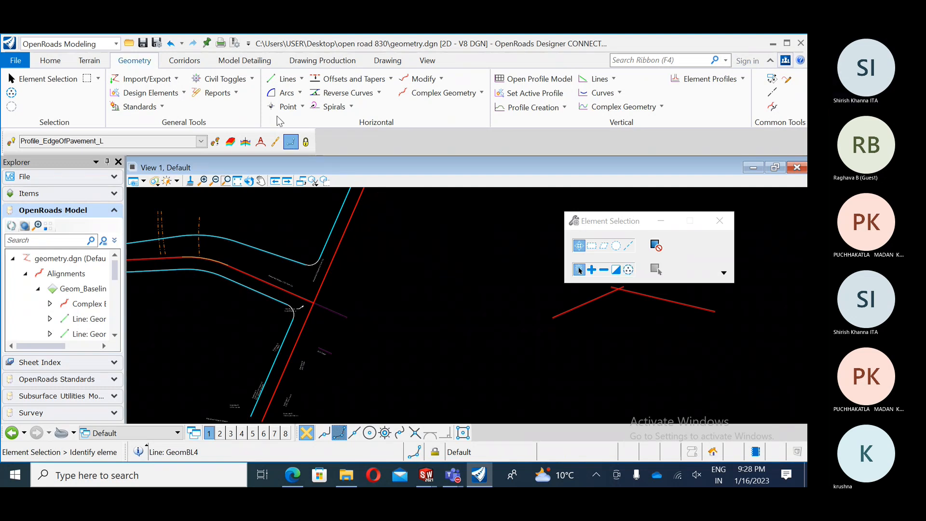
# Sketch three connected lines east of the North-South centerline, about 83 m along the north, about 73 m tapering outward, and one continuing south.
pyautogui.click(285, 78)
pyautogui.moveTo(373, 252); pyautogui.dragTo(356, 336, button='middle')
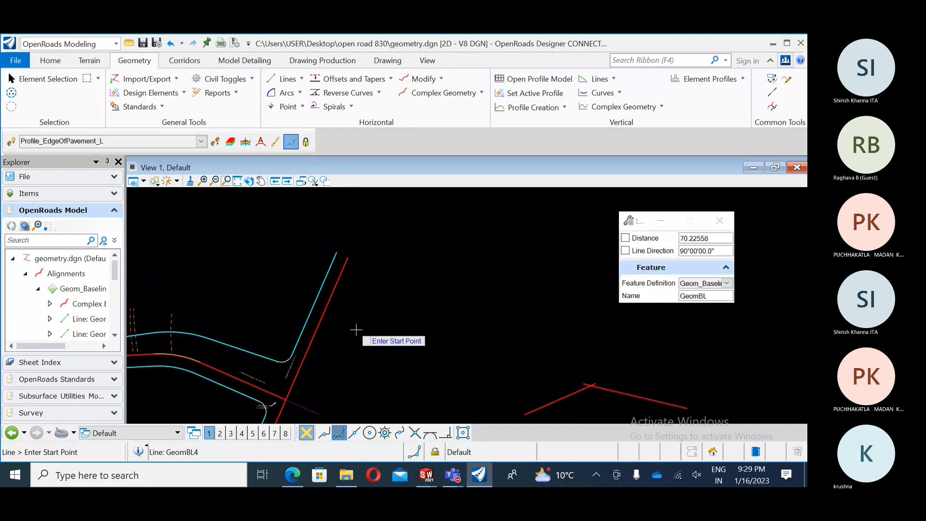
pyautogui.moveTo(359, 329); pyautogui.dragTo(378, 256, button='middle')
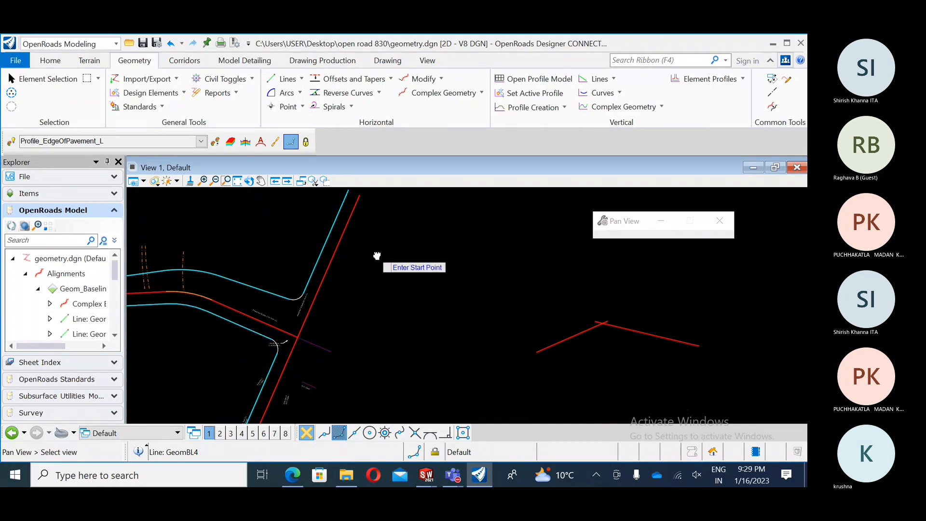
pyautogui.click(375, 200)
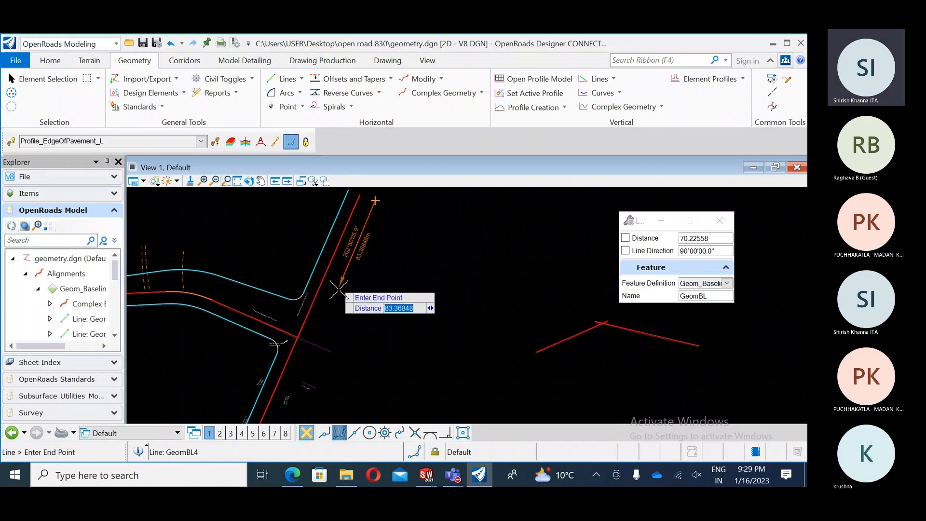
pyautogui.click(339, 289)
pyautogui.moveTo(339, 356); pyautogui.dragTo(330, 280, button='middle')
pyautogui.click(330, 210)
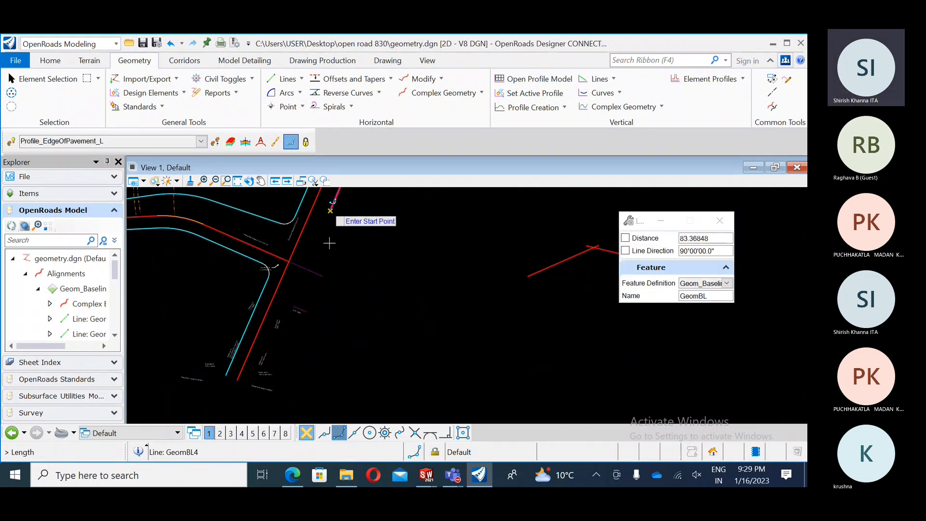
pyautogui.click(309, 289)
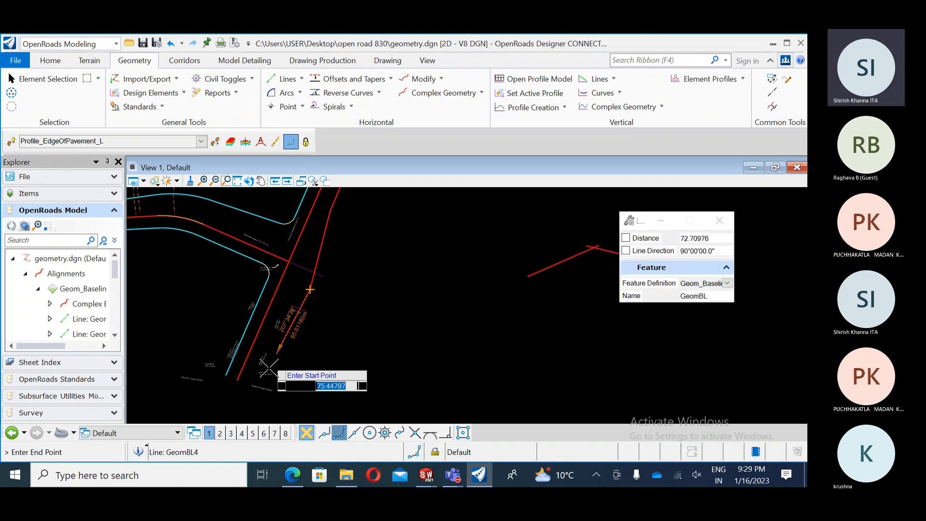
pyautogui.click(265, 382)
pyautogui.press('Escape')
# Delete the three sketched lines east of the North-South centerline one by one.
pyautogui.moveTo(369, 291); pyautogui.dragTo(368, 354, button='middle')
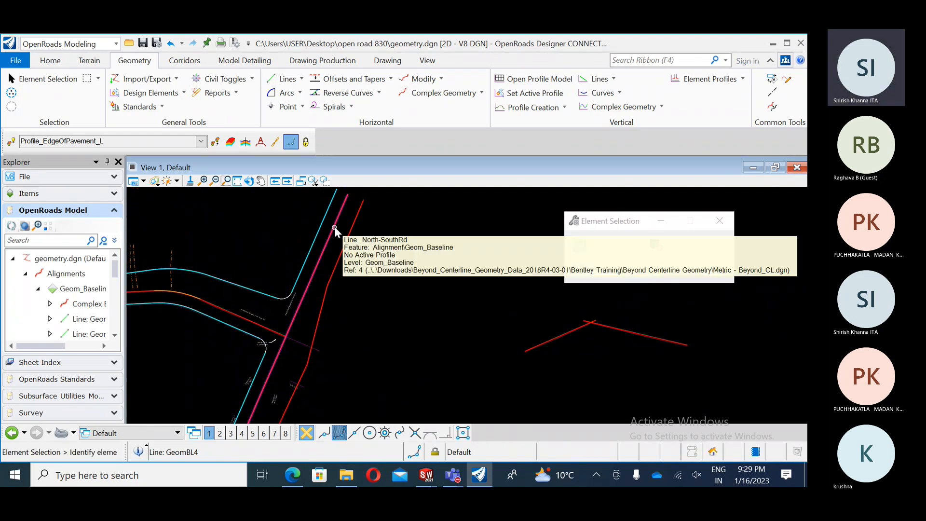
pyautogui.moveTo(347, 312); pyautogui.dragTo(368, 223, button='middle')
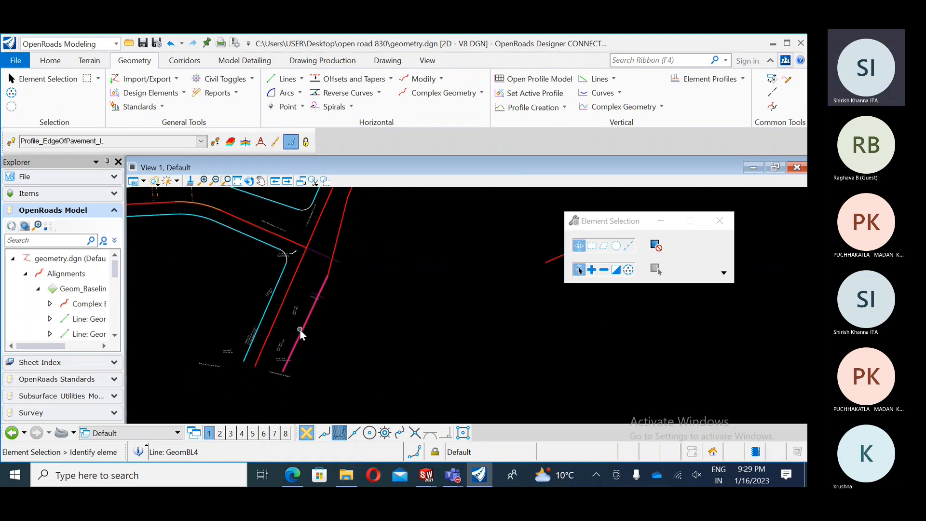
pyautogui.moveTo(349, 207); pyautogui.dragTo(329, 260, button='middle')
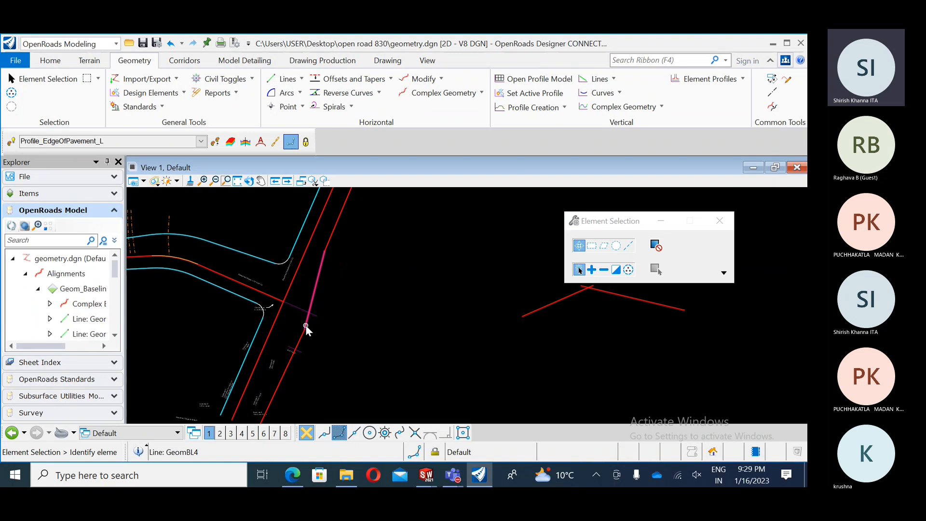
pyautogui.moveTo(305, 326)
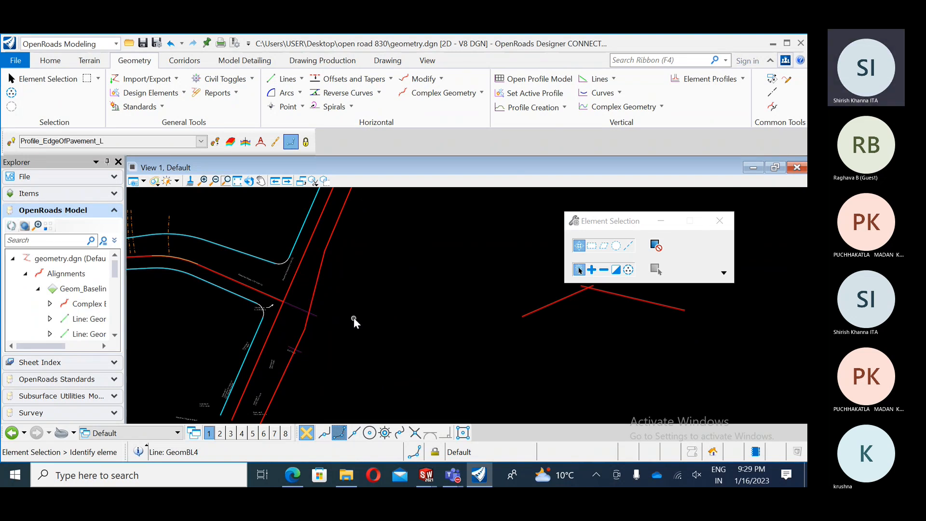
pyautogui.moveTo(341, 245); pyautogui.dragTo(321, 268)
pyautogui.press('Delete')
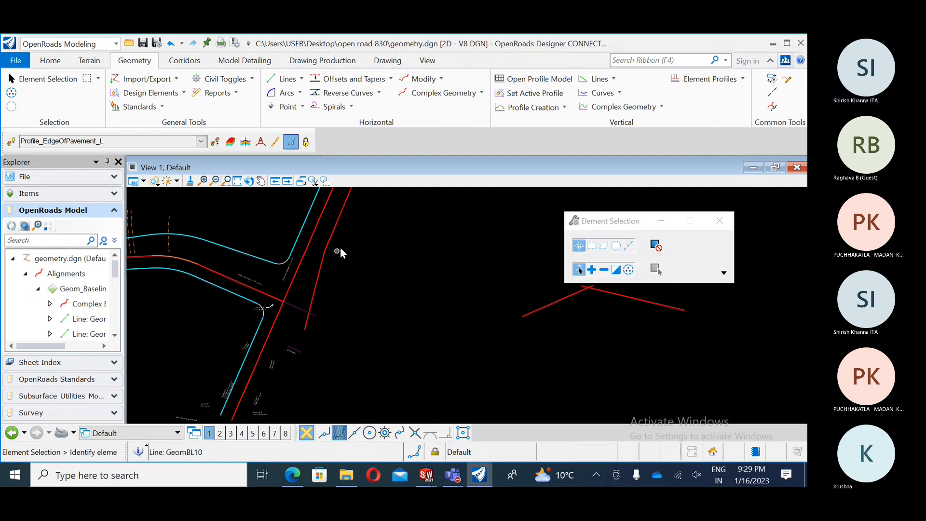
pyautogui.click(327, 247)
pyautogui.press('Delete')
pyautogui.click(321, 263)
pyautogui.press('Delete')
# Try a 100 m Single Offset Partial of the North-South centerline from its northern end to 0+147.366 without mirroring, and delete it.
pyautogui.moveTo(368, 249); pyautogui.dragTo(312, 331, button='middle')
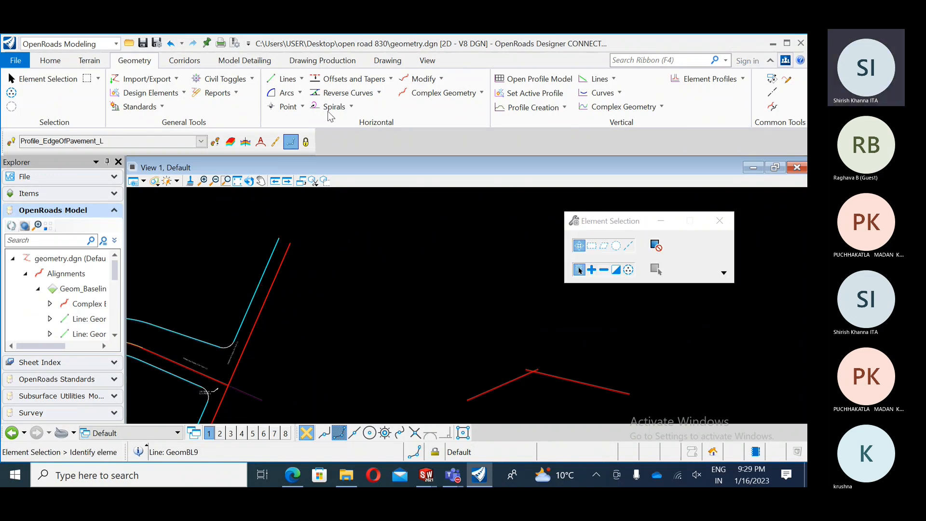
pyautogui.click(391, 79)
pyautogui.click(366, 93)
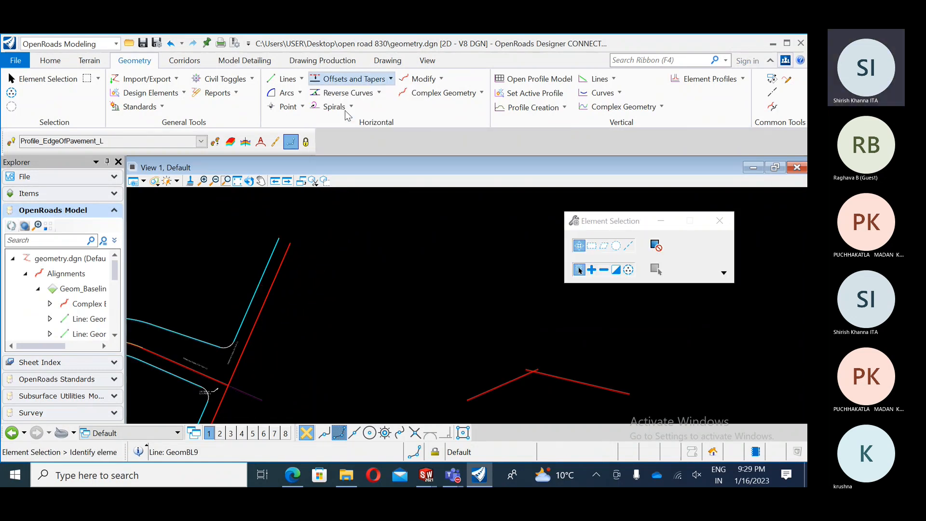
pyautogui.click(279, 271)
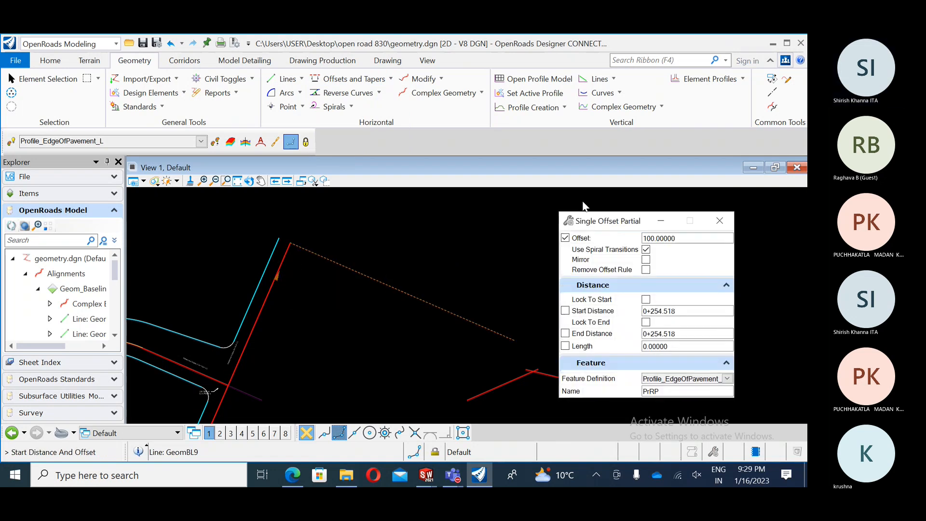
pyautogui.moveTo(586, 229); pyautogui.dragTo(504, 144)
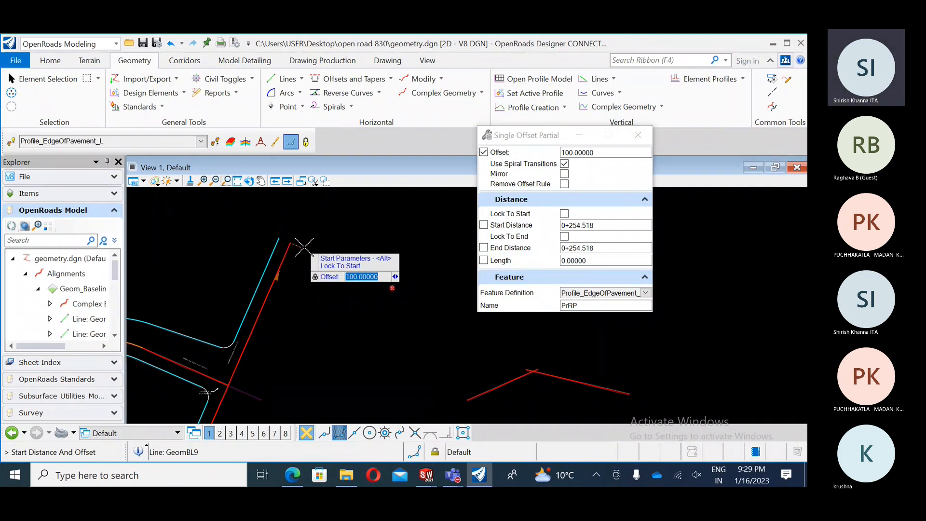
pyautogui.click(303, 246)
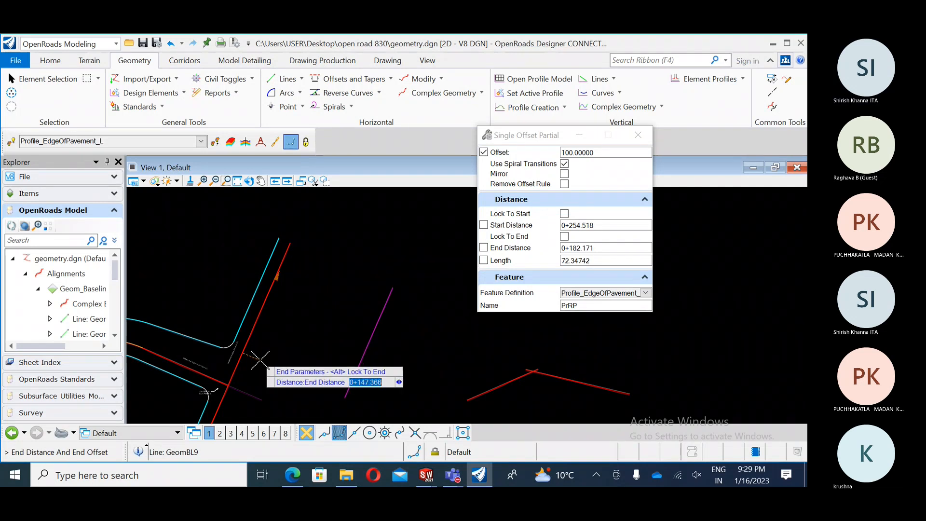
pyautogui.click(259, 359)
pyautogui.scroll(-1, 313, 260)
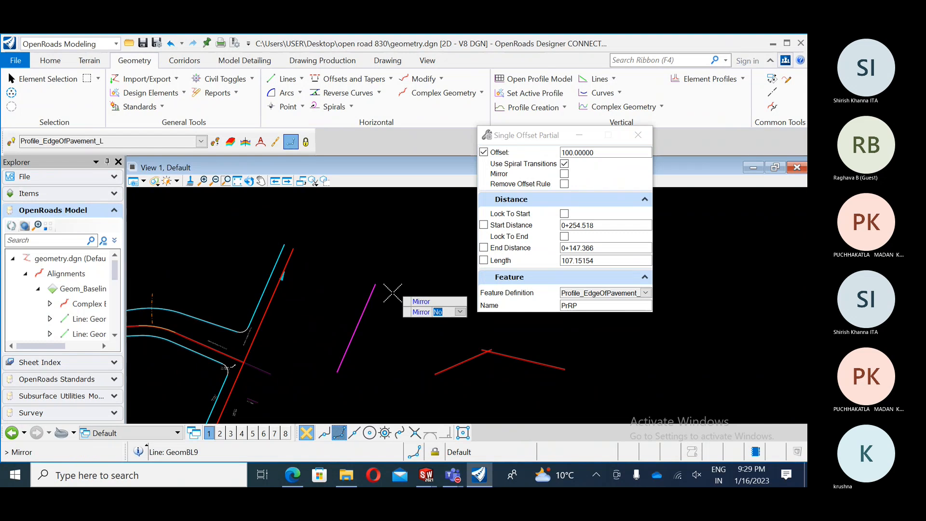
pyautogui.click(341, 275)
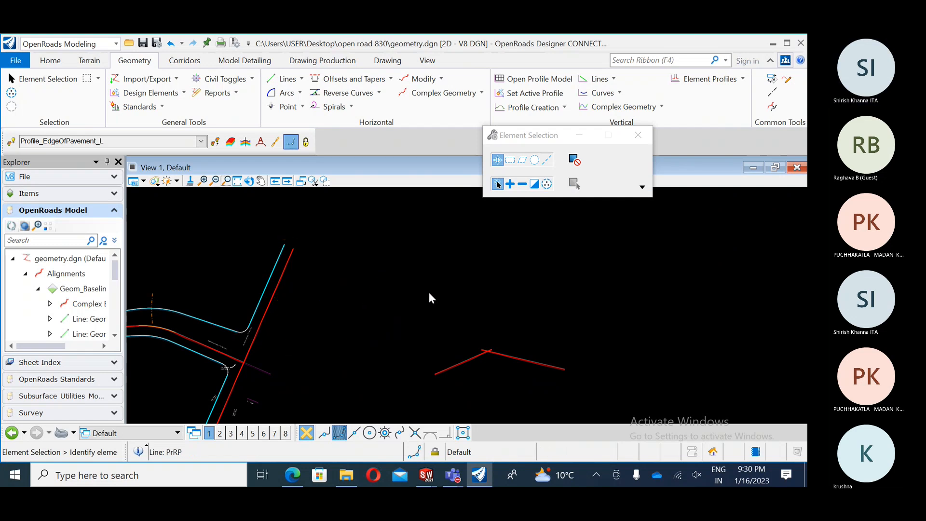
pyautogui.click(296, 77)
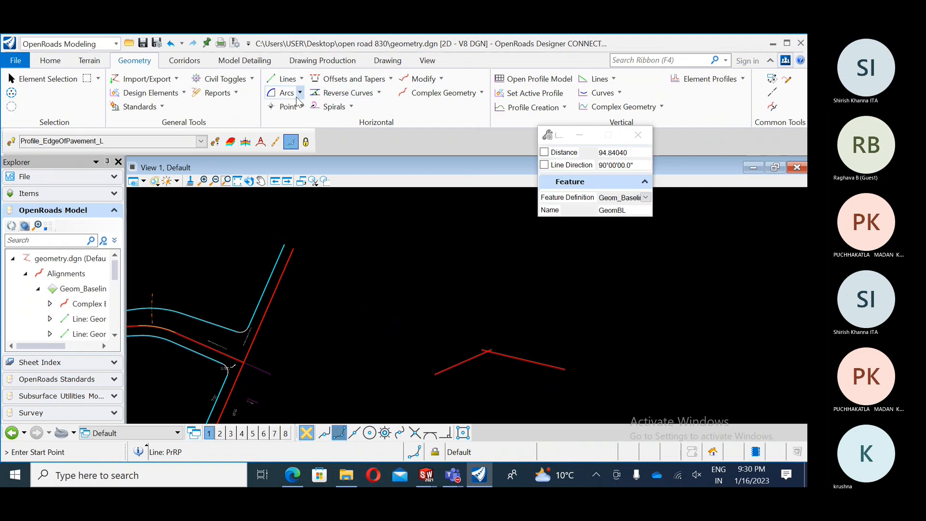
pyautogui.click(390, 78)
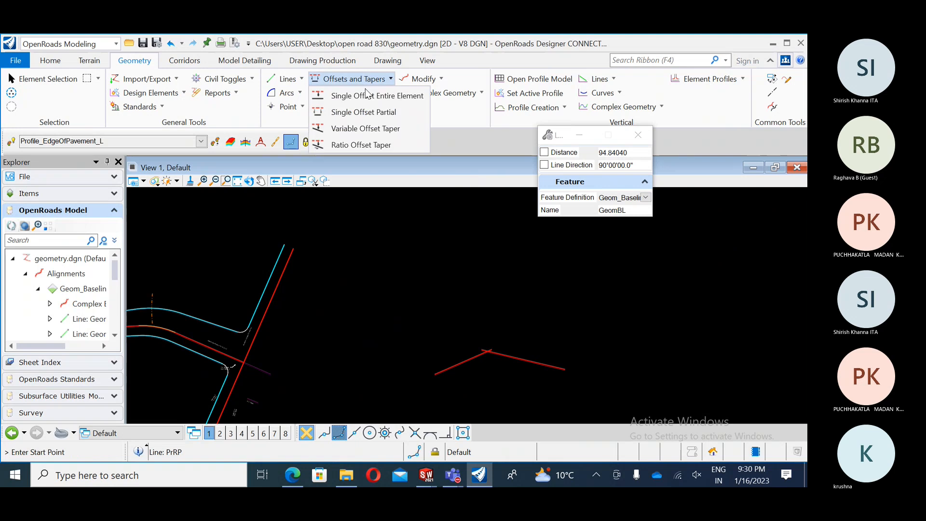
pyautogui.click(351, 97)
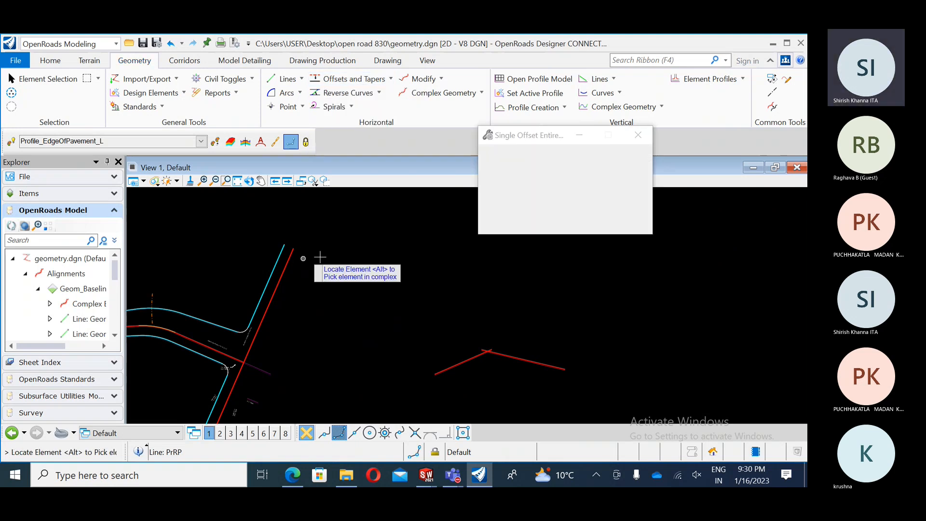
pyautogui.click(289, 260)
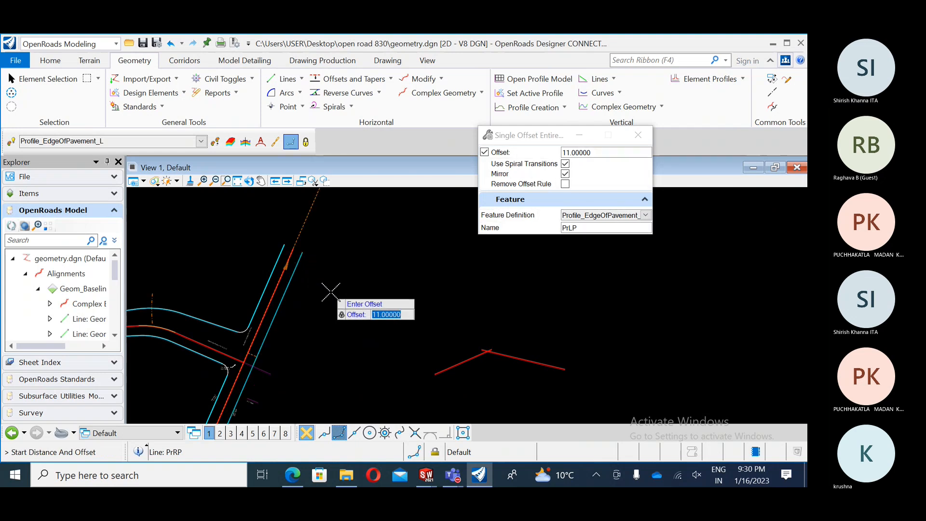
pyautogui.press('Escape')
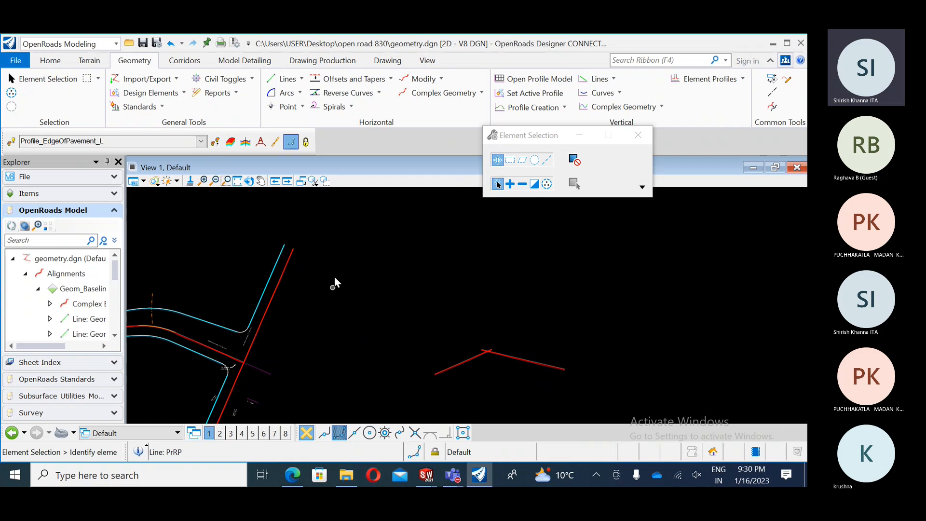
# Create an unmirrored 11 m Single Offset Partial east of the North-South centerline, from 0+138.688 to its northern end.
pyautogui.click(366, 78)
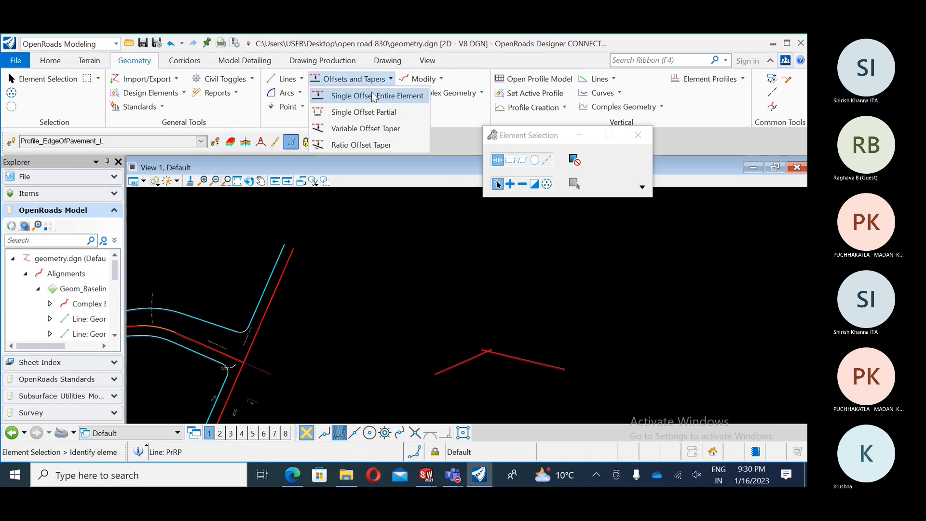
pyautogui.click(349, 113)
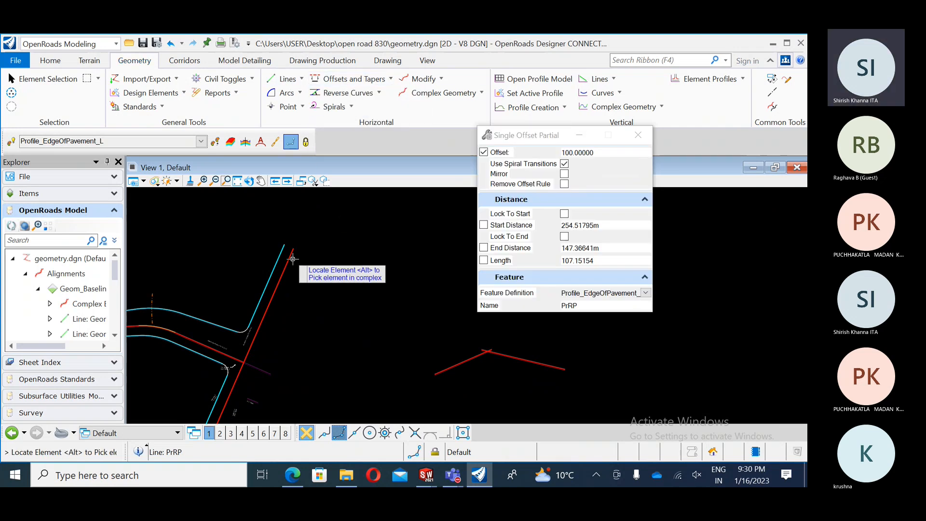
pyautogui.click(601, 153)
pyautogui.write('11')
pyautogui.click(291, 263)
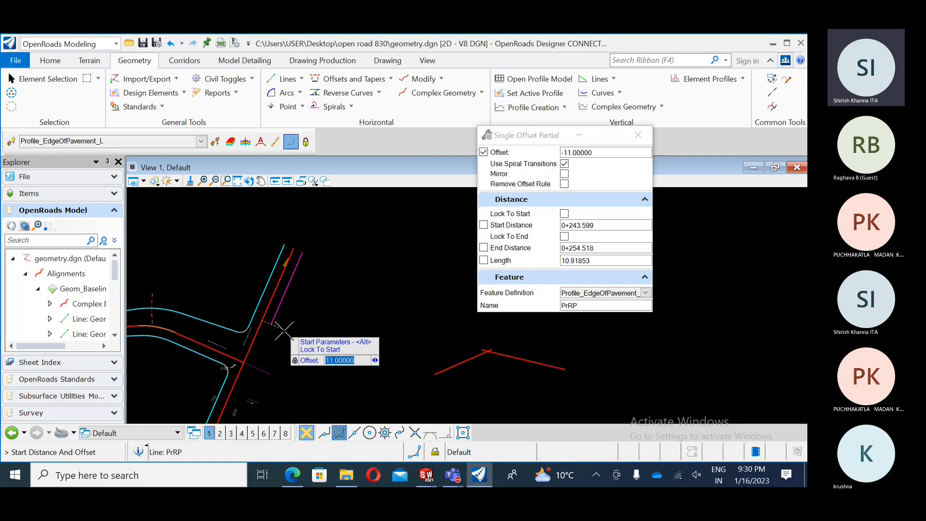
pyautogui.click(265, 352)
pyautogui.moveTo(342, 333); pyautogui.dragTo(348, 222, button='middle')
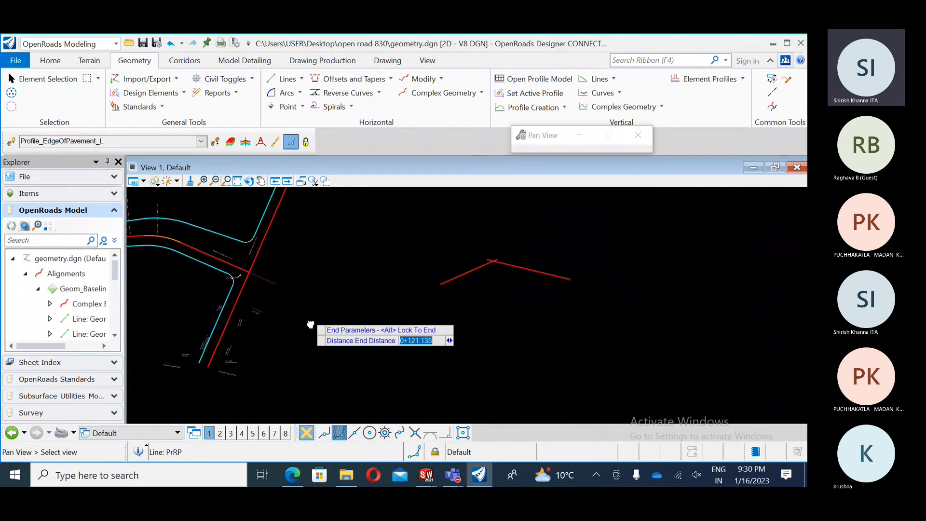
pyautogui.moveTo(314, 273); pyautogui.dragTo(307, 351, button='middle')
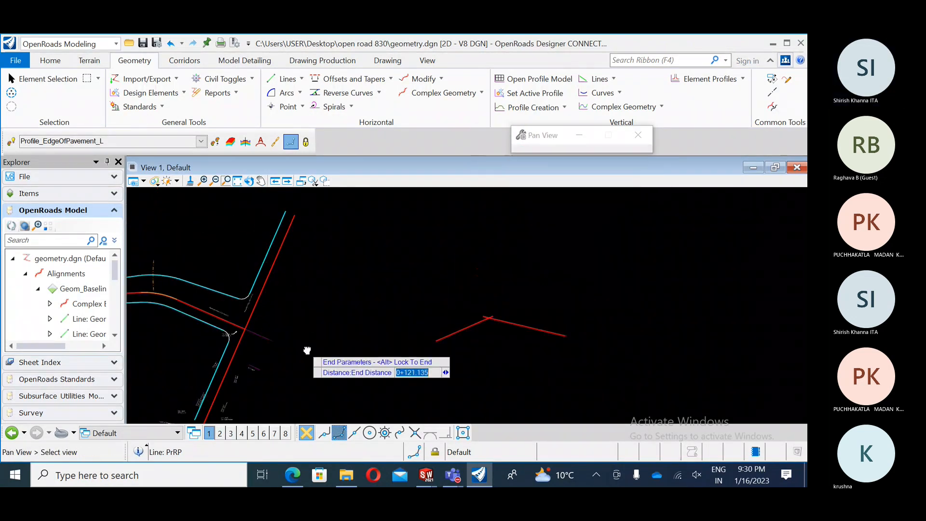
pyautogui.click(308, 216)
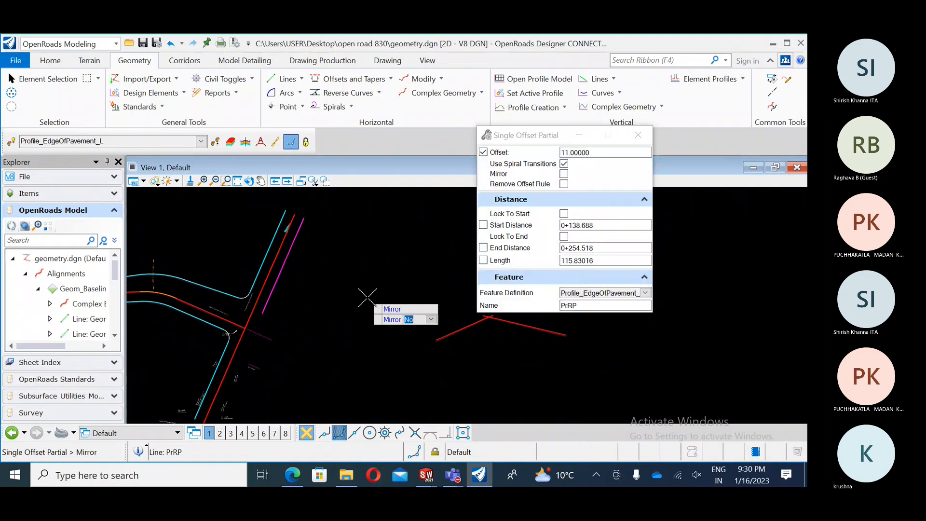
pyautogui.click(389, 318)
# Create an unmirrored 20 m Single Offset Partial east of the North-South centerline, from 0+090.379 south to 0+000.104.
pyautogui.moveTo(321, 350); pyautogui.dragTo(349, 279, button='middle')
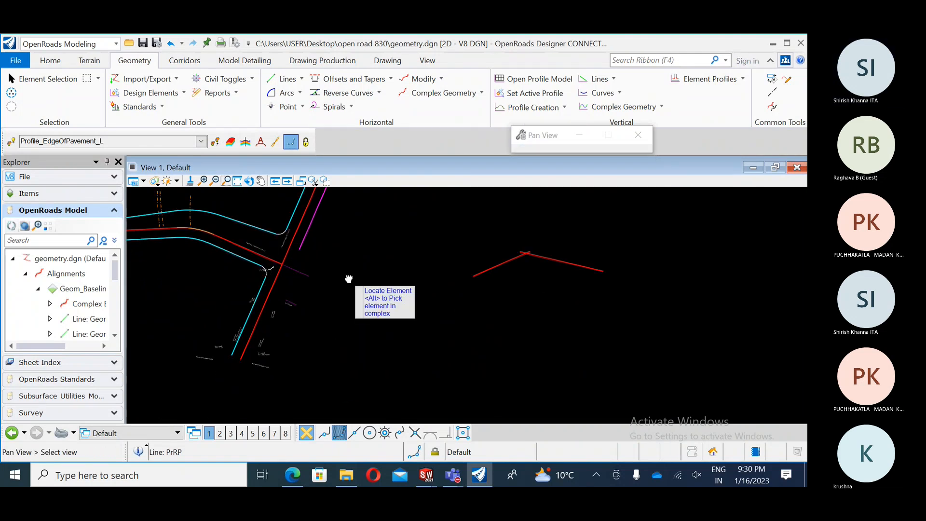
pyautogui.click(287, 250)
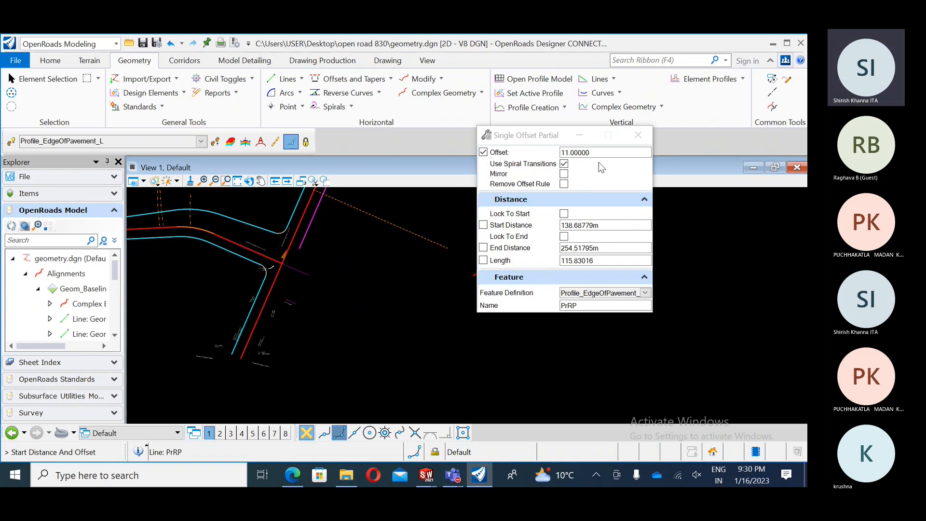
pyautogui.moveTo(598, 154); pyautogui.dragTo(539, 157)
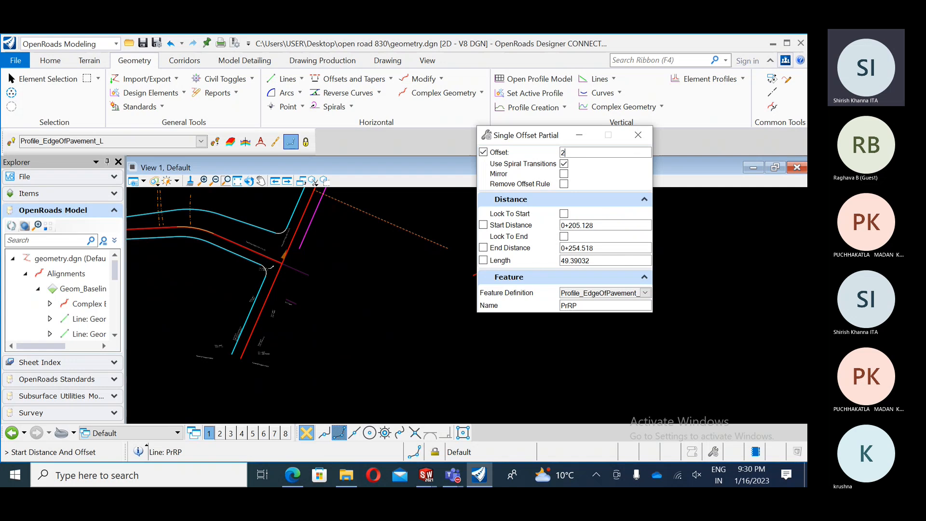
pyautogui.click(294, 294)
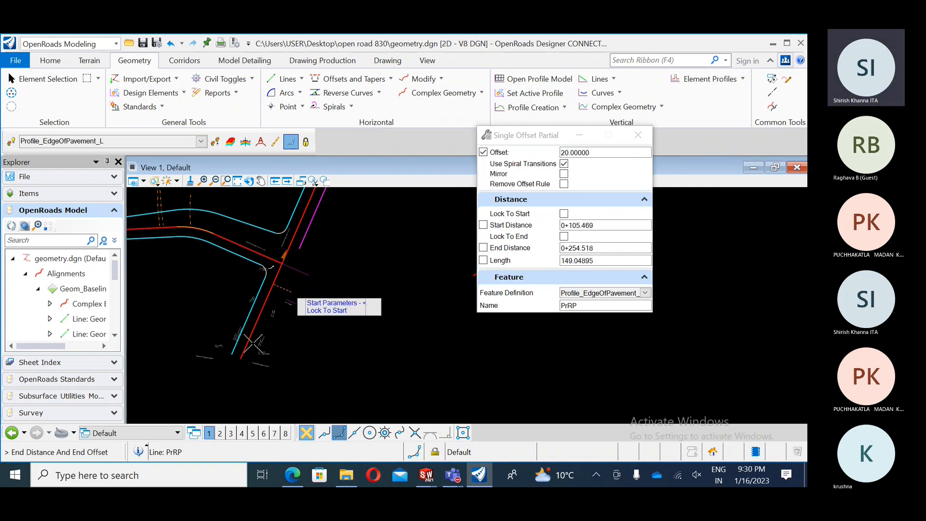
pyautogui.click(257, 376)
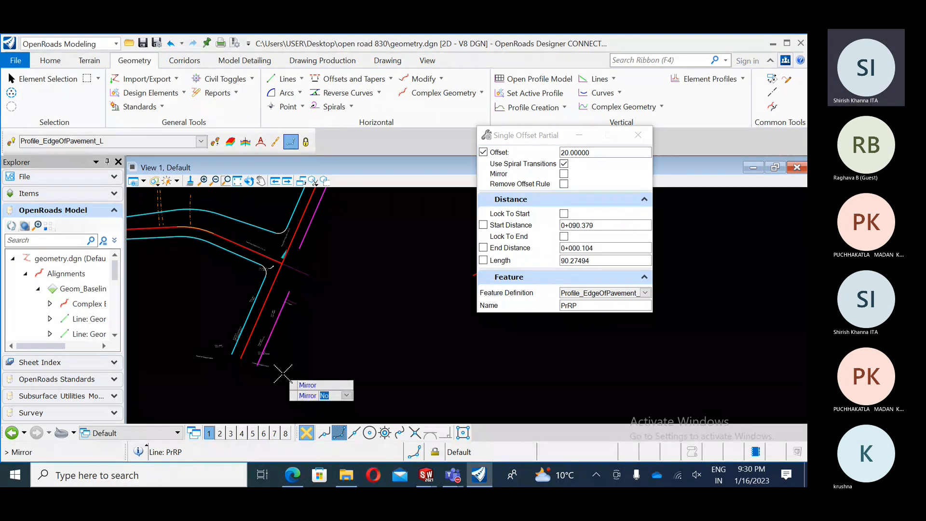
pyautogui.click(441, 368)
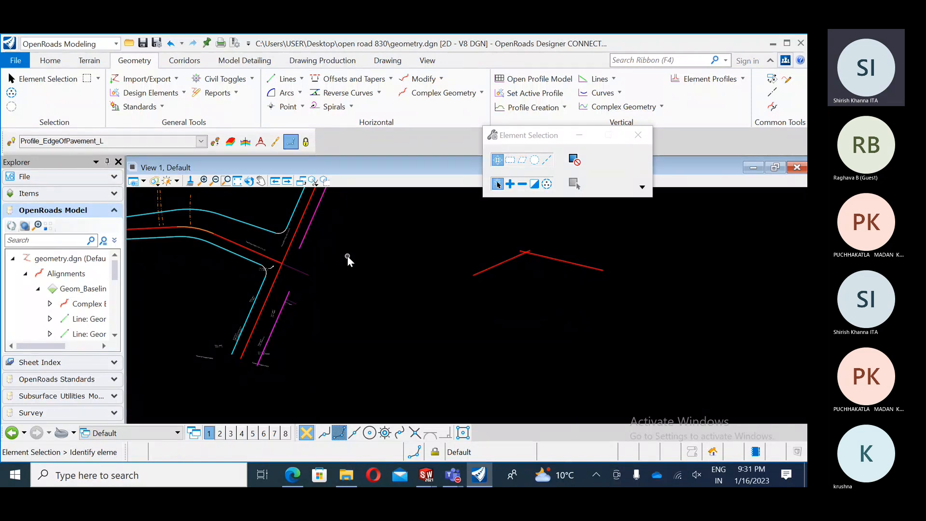
# Draw a connecting line about 49 m long between the facing ends of the 11 m and 20 m partial offsets.
pyautogui.moveTo(346, 270); pyautogui.dragTo(398, 323, button='middle')
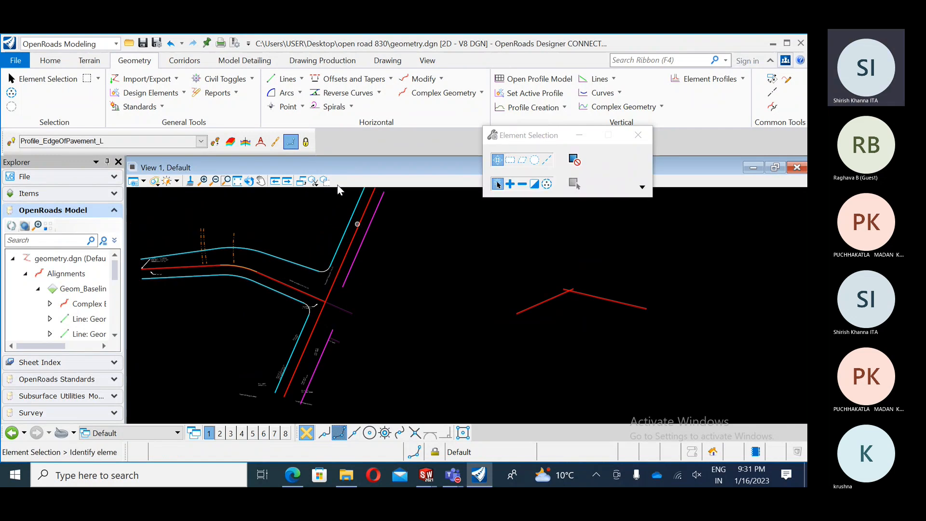
pyautogui.click(284, 79)
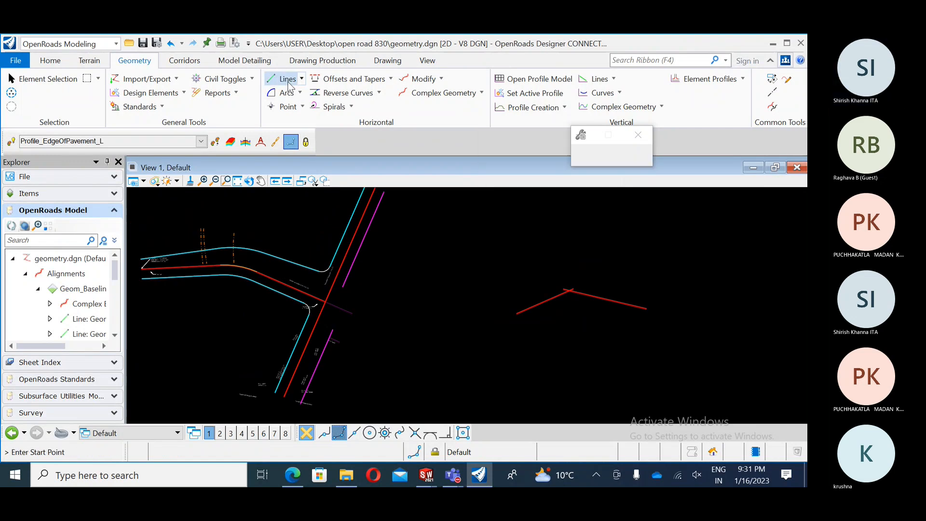
pyautogui.click(343, 287)
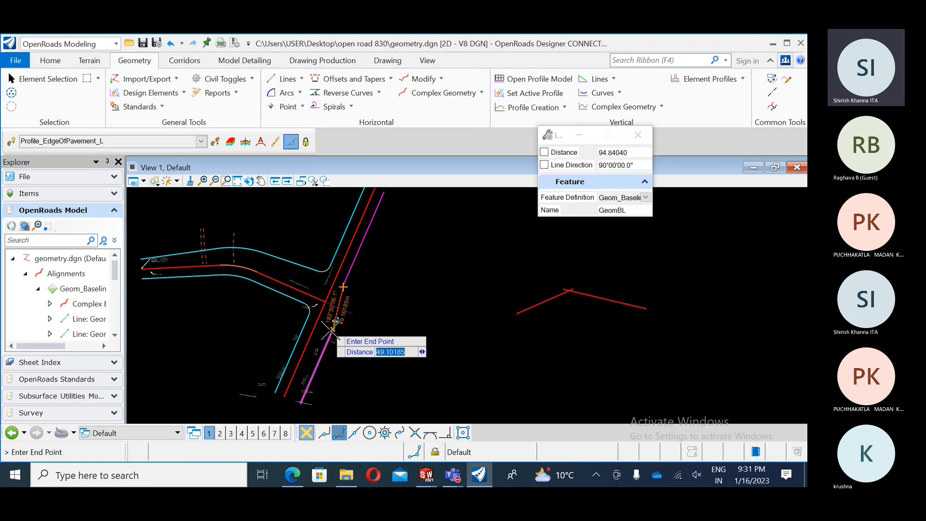
pyautogui.click(331, 330)
pyautogui.press('Escape')
pyautogui.scroll(-2, 420, 282)
pyautogui.moveTo(465, 345); pyautogui.dragTo(451, 331, button='middle')
pyautogui.scroll(2, 358, 279)
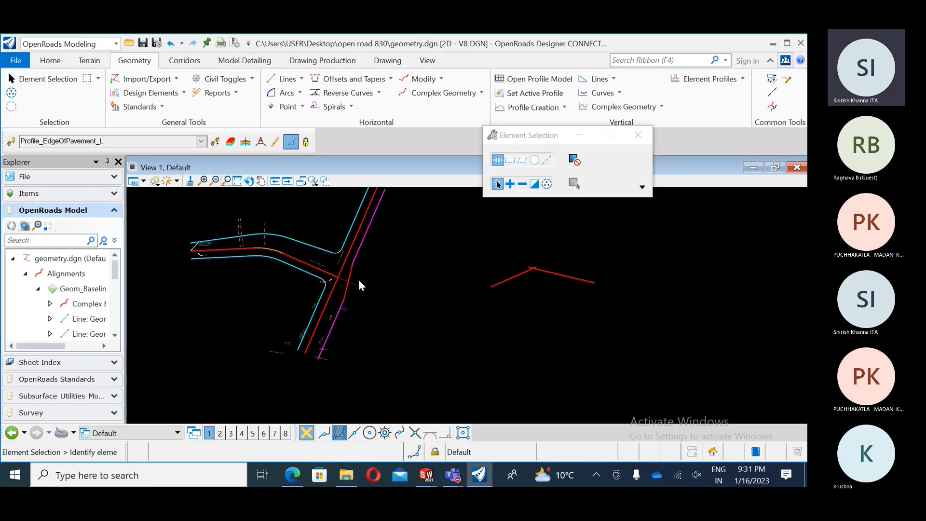
# Delete the northern partial offset, the connecting line and the southern partial offset east of the North-South centerline.
pyautogui.click(352, 253)
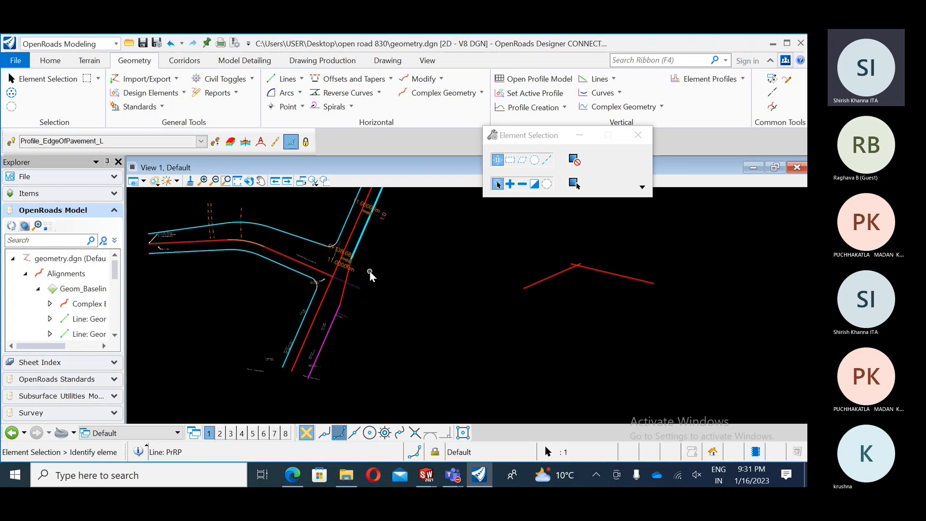
pyautogui.press('Delete')
pyautogui.click(345, 294)
pyautogui.press('Delete')
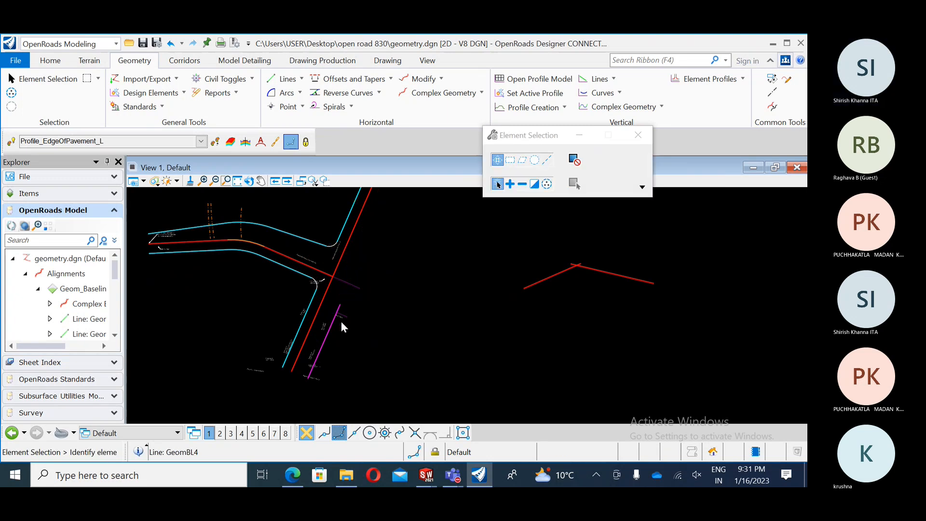
pyautogui.click(336, 319)
pyautogui.press('Delete')
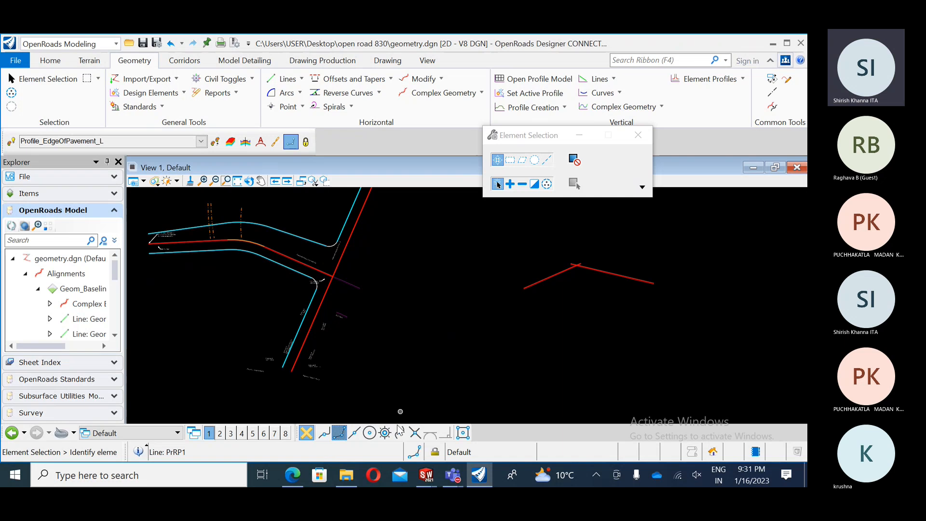
# Switch to the Beyond Centerline Geometry PDF in Edge and read Using Construction Elements and Place the Turn Lane Taper.
pyautogui.click(293, 475)
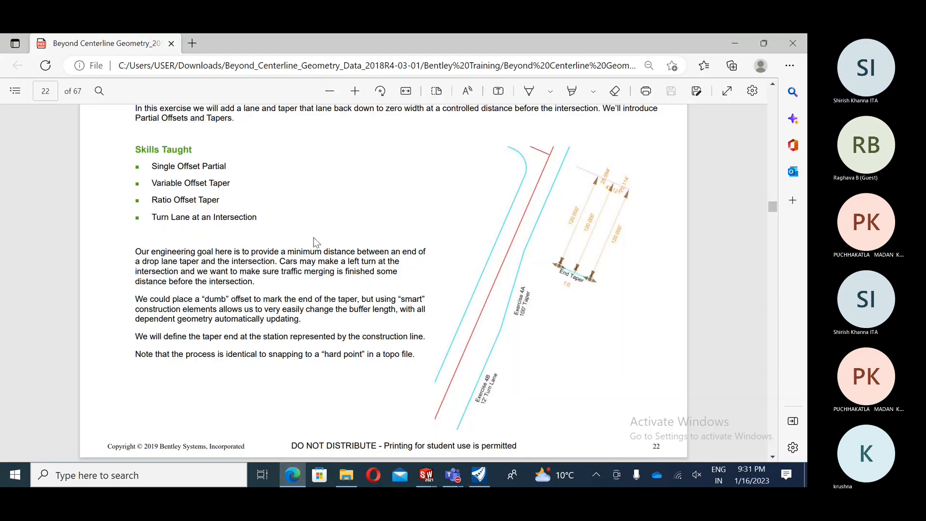
pyautogui.scroll(-8, 316, 242)
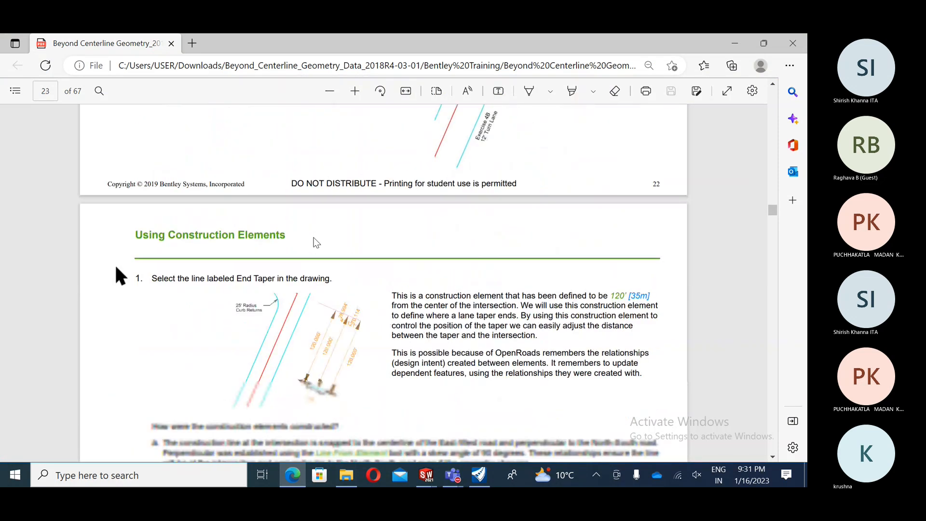
pyautogui.scroll(-5, 316, 242)
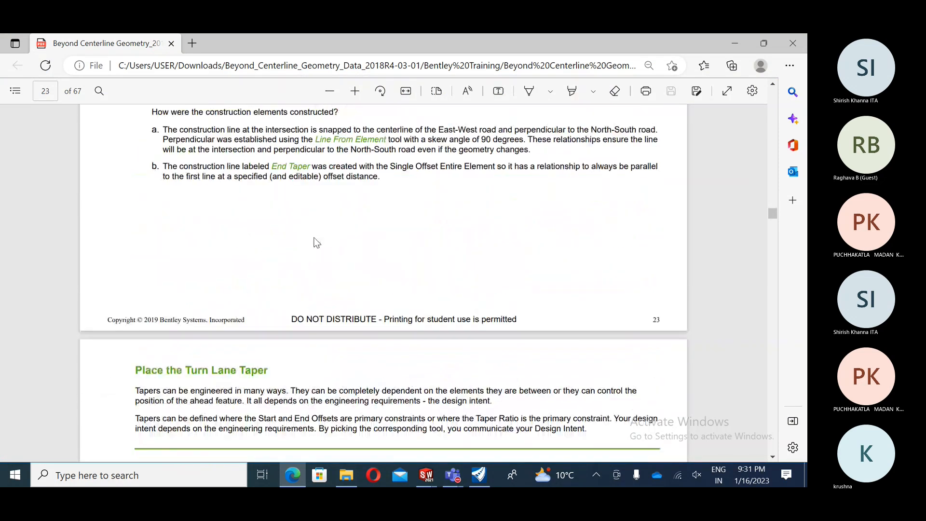
pyautogui.scroll(4, 317, 242)
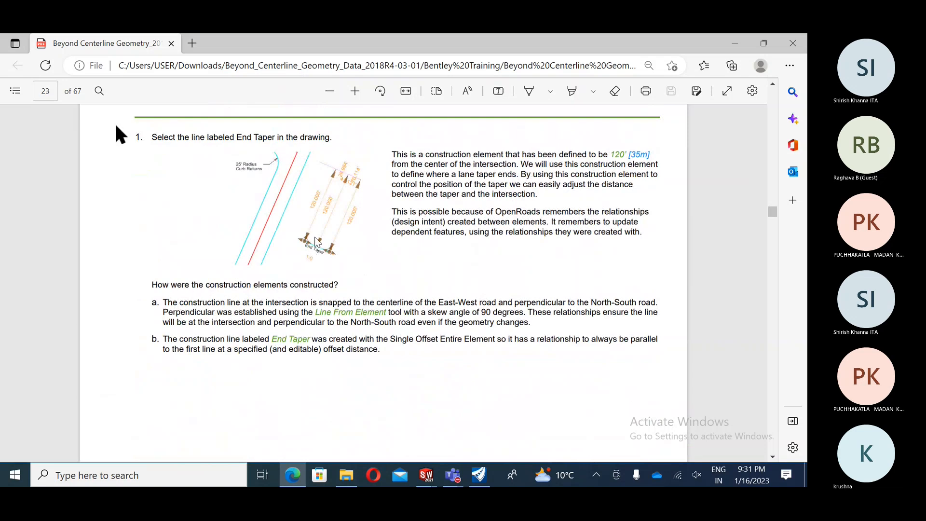
pyautogui.scroll(-5, 316, 242)
pyautogui.scroll(-2, 317, 243)
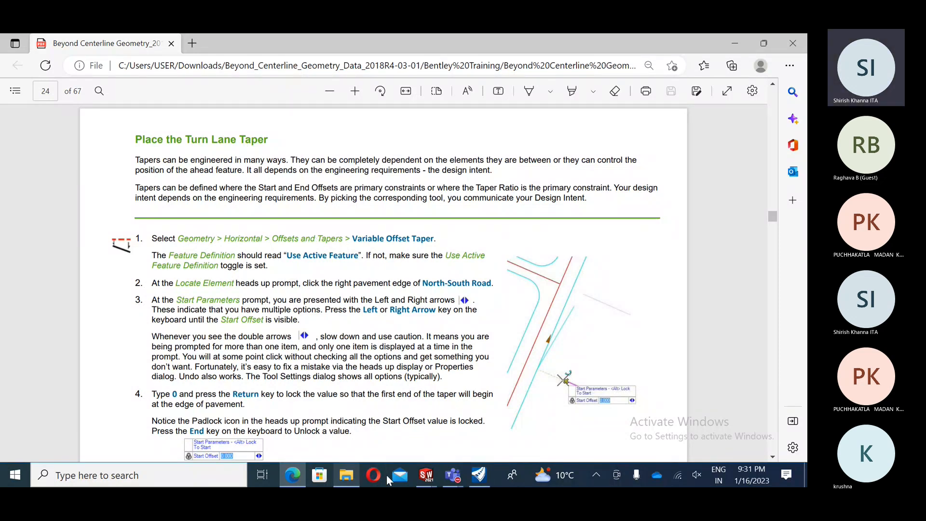
# Switch to OpenRoads Designer and set up an unmirrored Variable Offset Taper with start offset 11 and end offset 20.
pyautogui.click(480, 477)
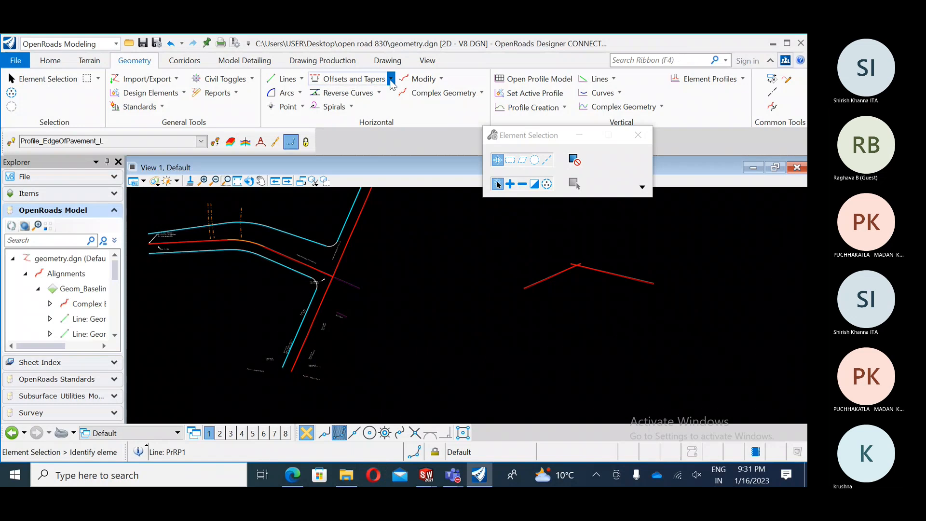
pyautogui.click(355, 79)
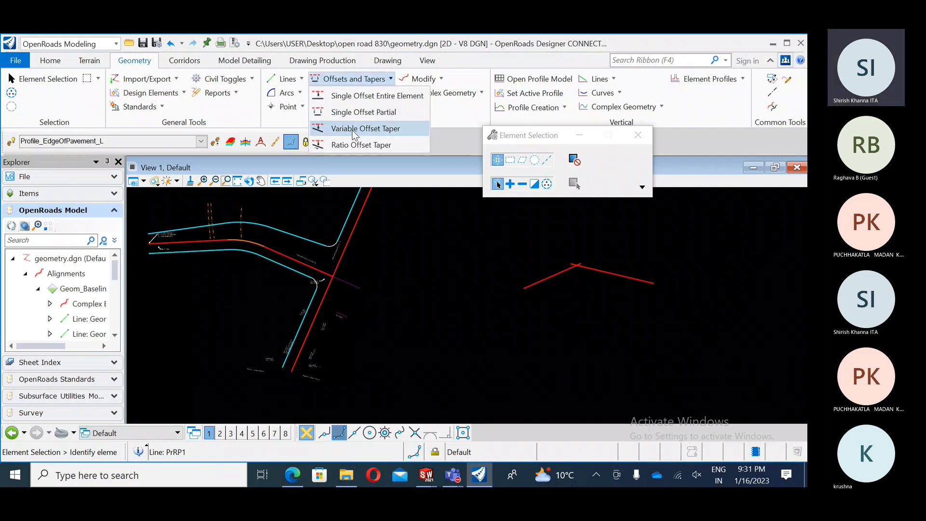
pyautogui.click(353, 129)
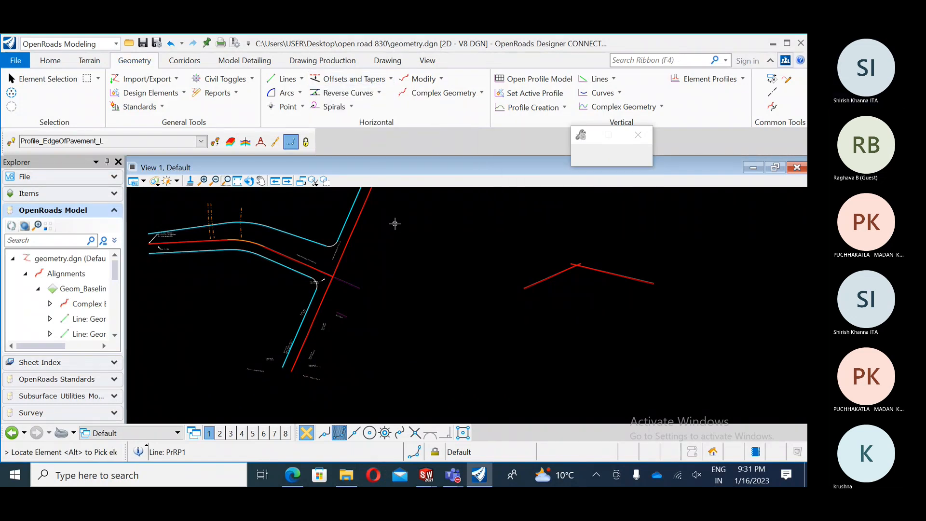
pyautogui.moveTo(547, 139); pyautogui.dragTo(500, 188)
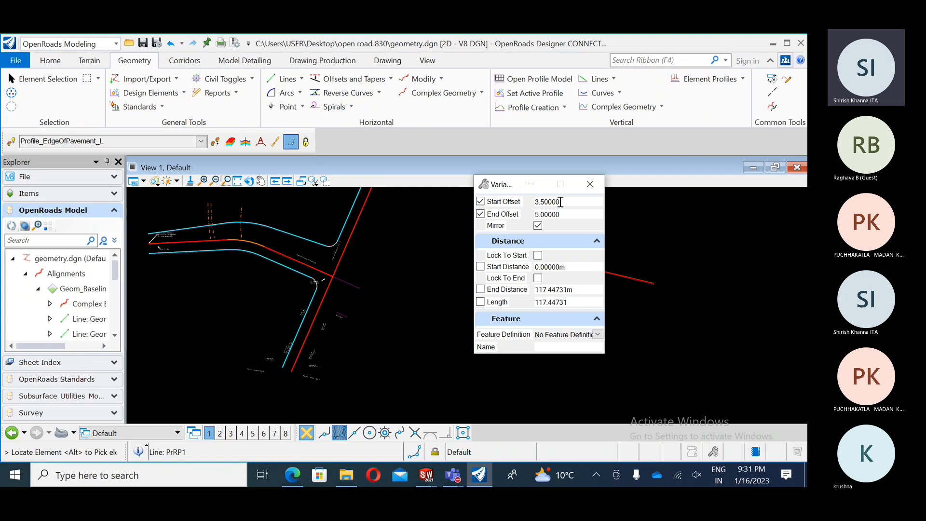
pyautogui.moveTo(562, 202); pyautogui.dragTo(549, 205)
pyautogui.write('11')
pyautogui.press('Tab')
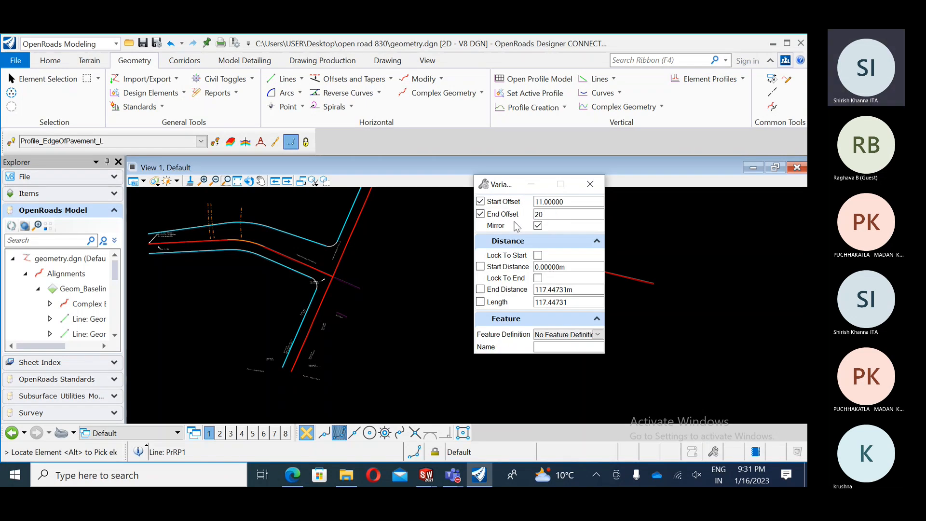
pyautogui.click(538, 225)
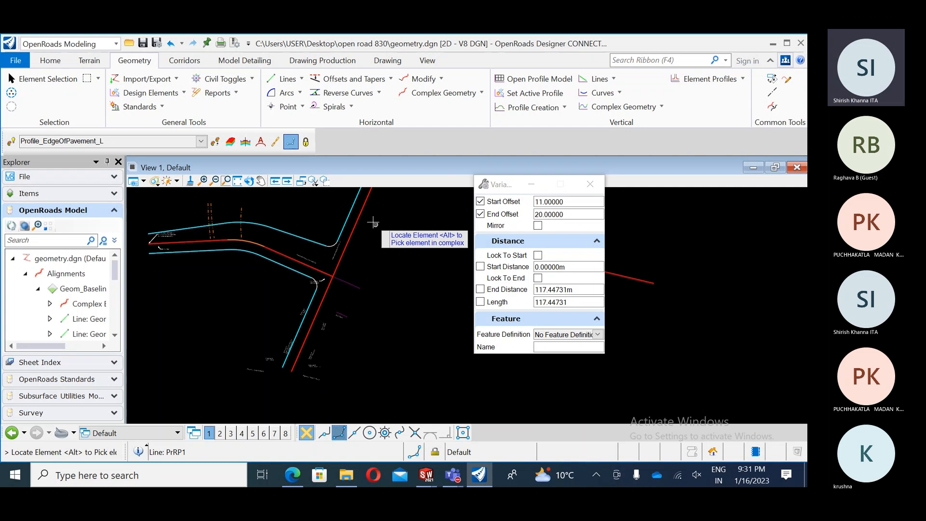
# Place the variable offset taper east of the North-South centerline, from 0+254.518 south to 0+000.104, without mirroring.
pyautogui.click(364, 208)
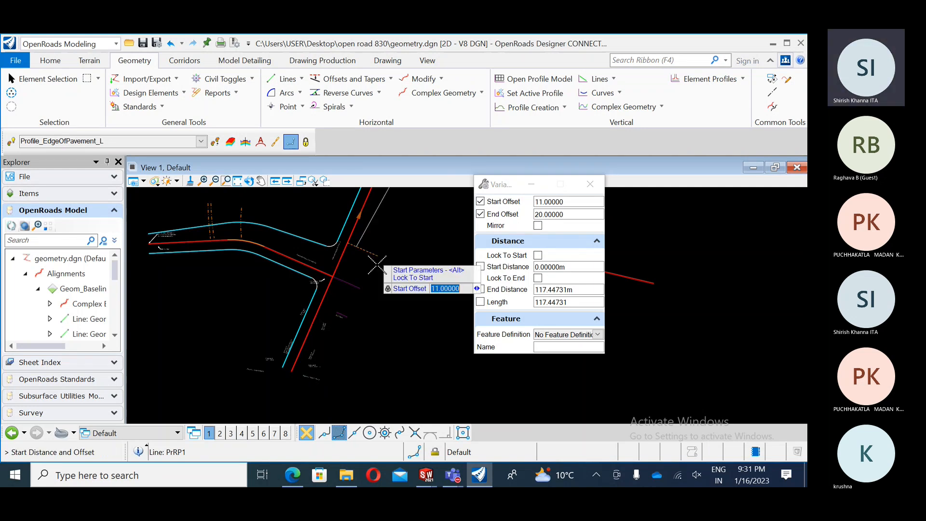
pyautogui.moveTo(392, 239); pyautogui.dragTo(353, 312, button='middle')
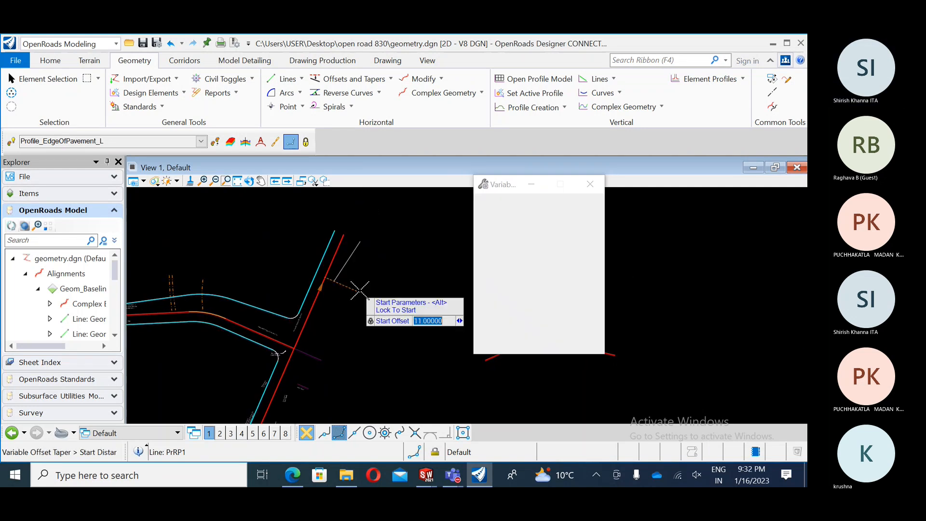
pyautogui.scroll(-4, 331, 376)
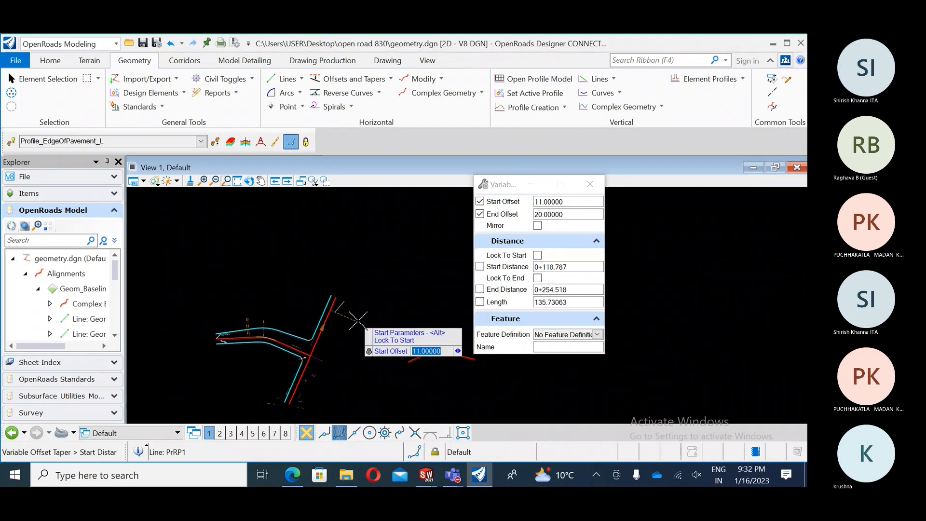
pyautogui.click(366, 306)
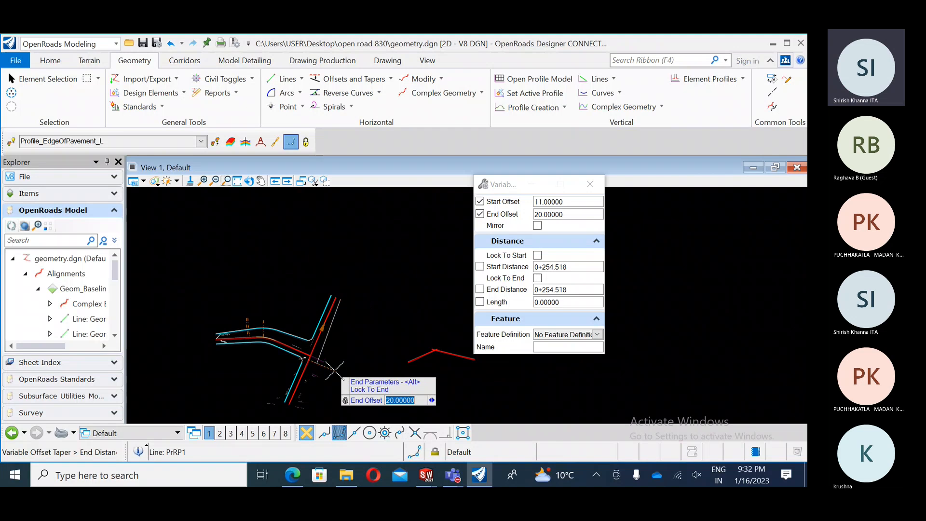
pyautogui.moveTo(339, 366); pyautogui.dragTo(356, 254, button='middle')
pyautogui.scroll(2, 333, 301)
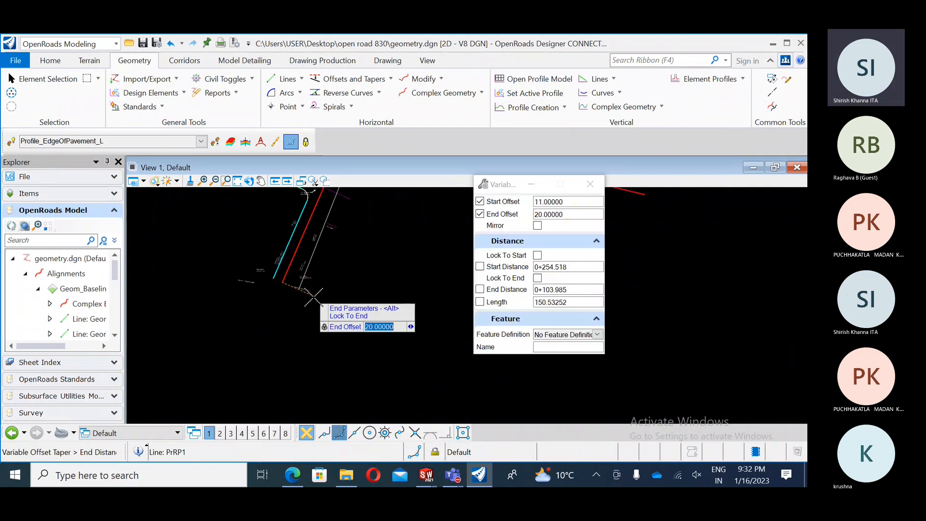
pyautogui.click(274, 354)
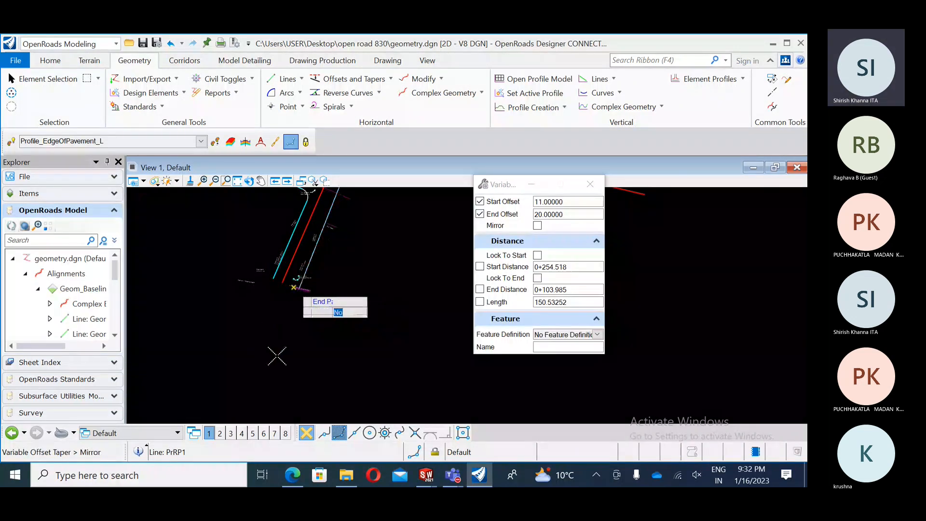
pyautogui.scroll(-2, 279, 360)
pyautogui.moveTo(366, 300); pyautogui.dragTo(342, 354, button='middle')
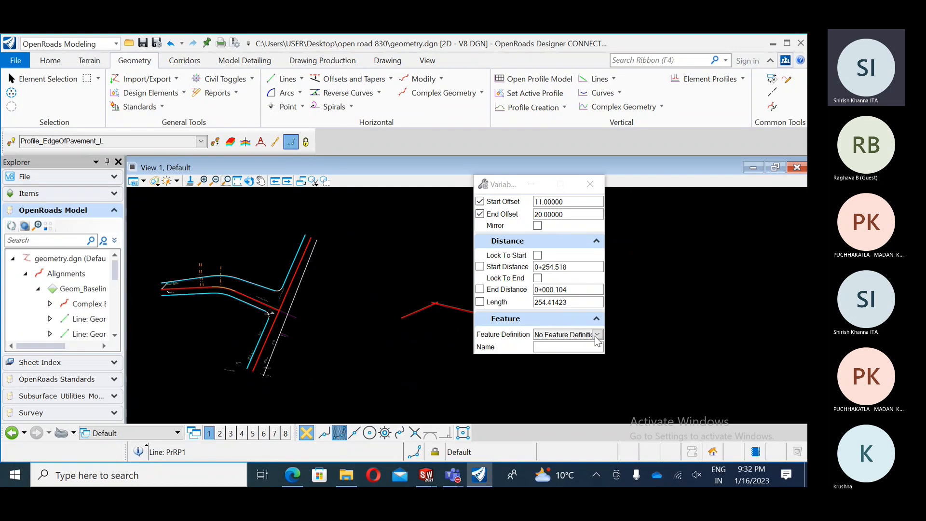
pyautogui.moveTo(362, 337); pyautogui.dragTo(401, 318, button='middle')
pyautogui.scroll(1, 343, 260)
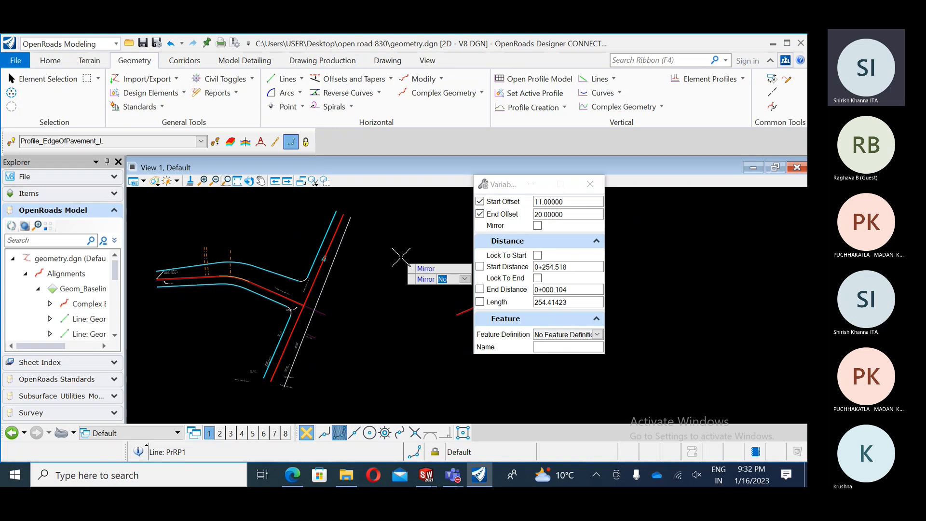
pyautogui.click(400, 257)
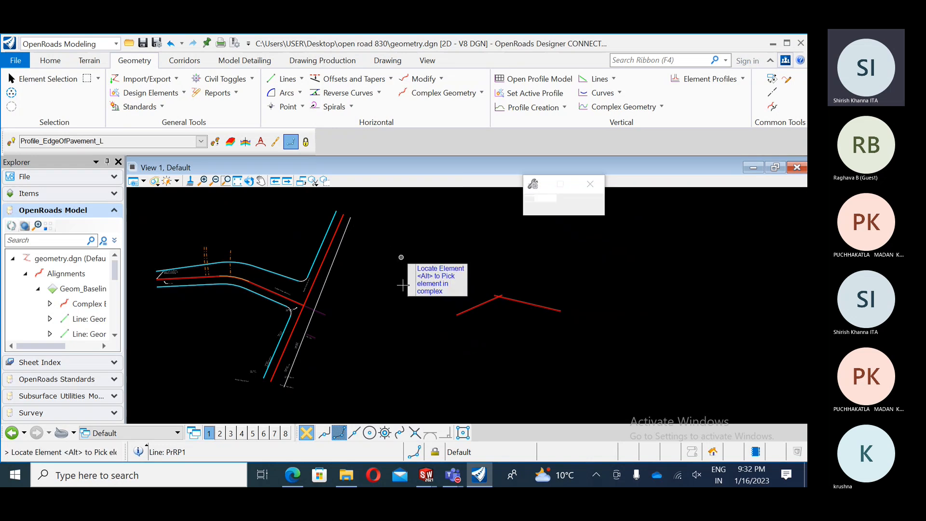
pyautogui.rightClick(404, 291)
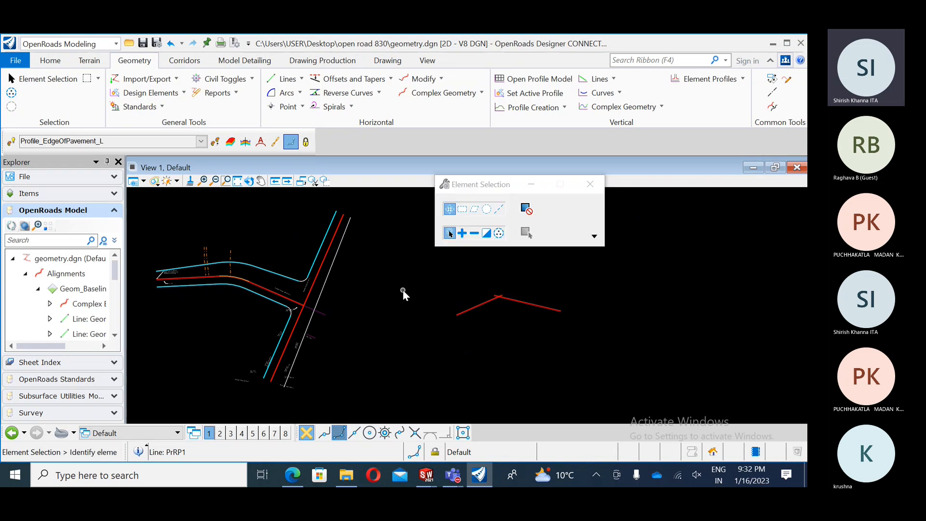
# Delete the variable offset taper east of the North-South centerline.
pyautogui.click(334, 257)
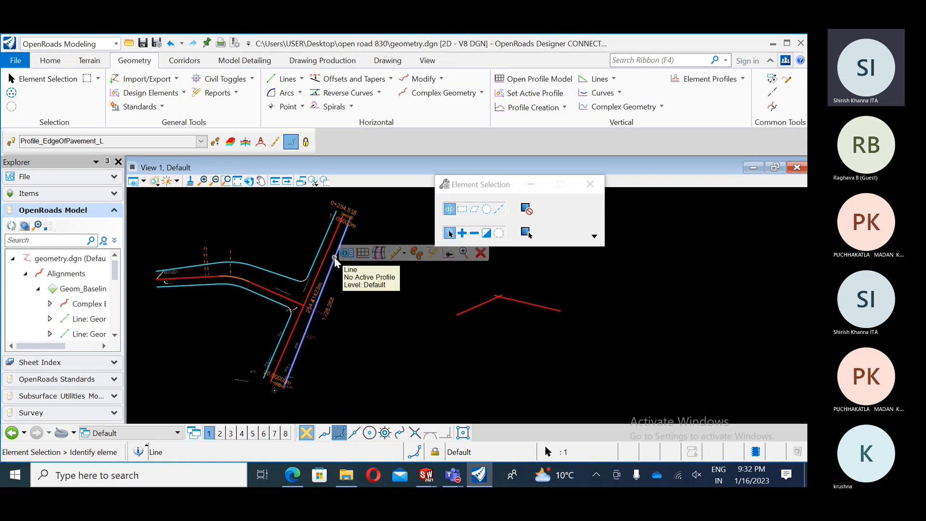
pyautogui.click(404, 334)
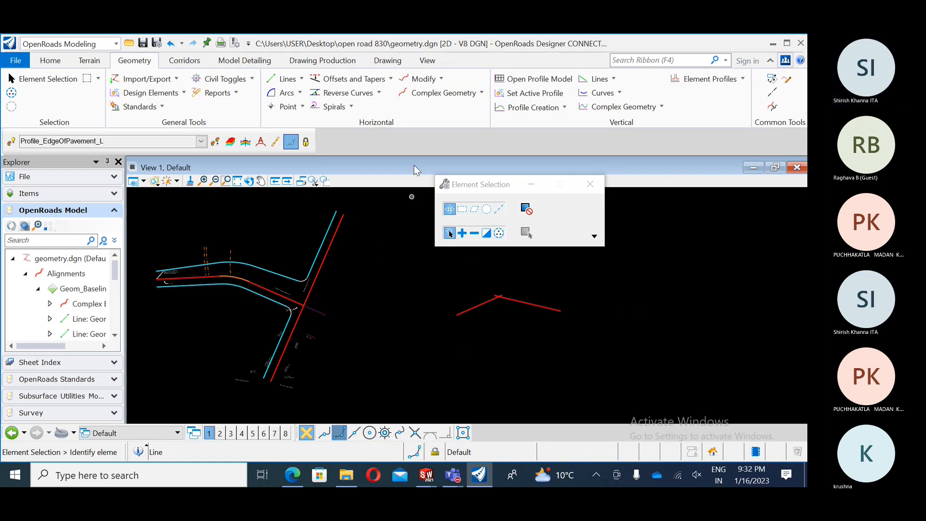
# Start a Ratio Offset Taper from the North-South centerline's northern end with a start offset of about 32.13 m and lock the ratio at 1:5.
pyautogui.click(391, 80)
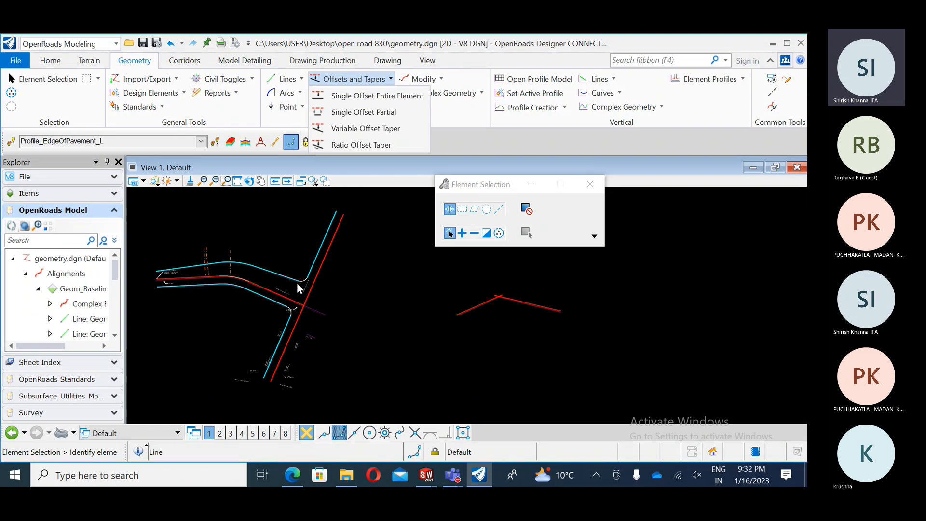
pyautogui.click(361, 145)
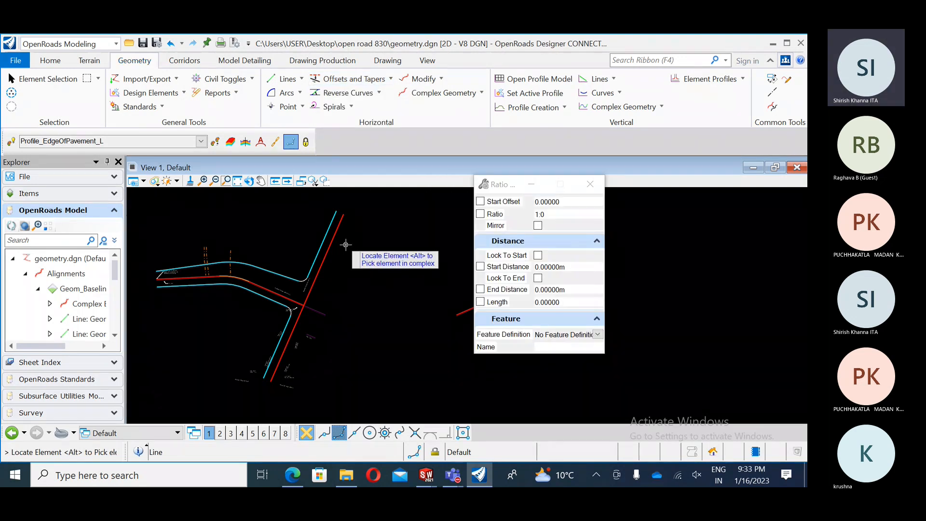
pyautogui.moveTo(547, 214); pyautogui.dragTo(530, 214)
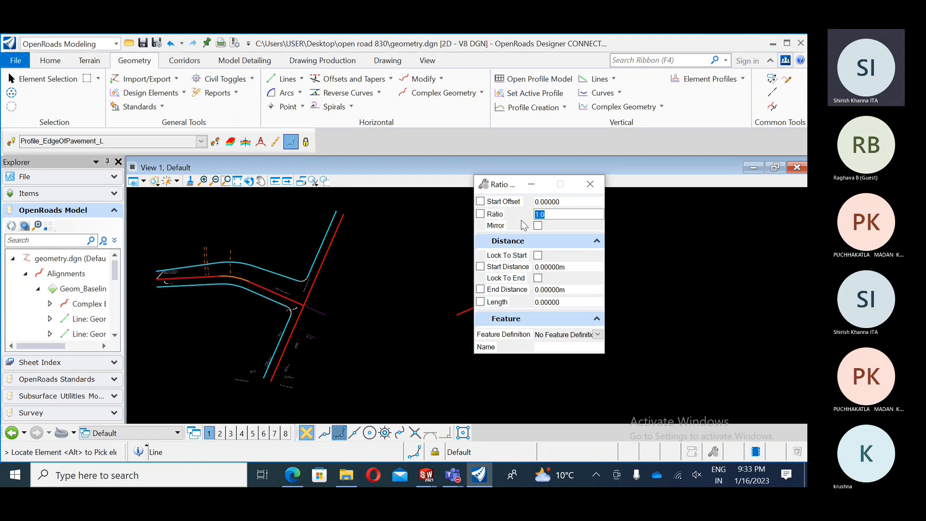
pyautogui.click(337, 237)
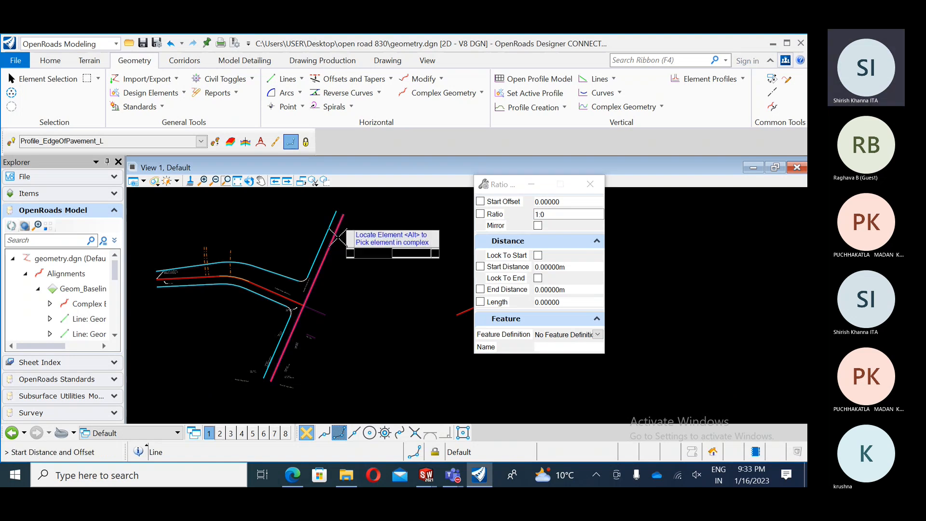
pyautogui.click(364, 224)
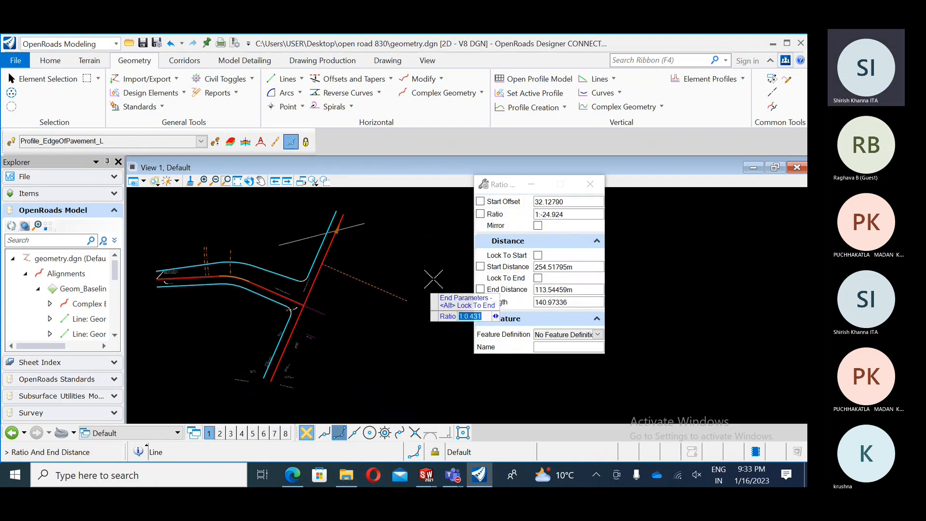
pyautogui.moveTo(548, 215); pyautogui.dragTo(531, 215)
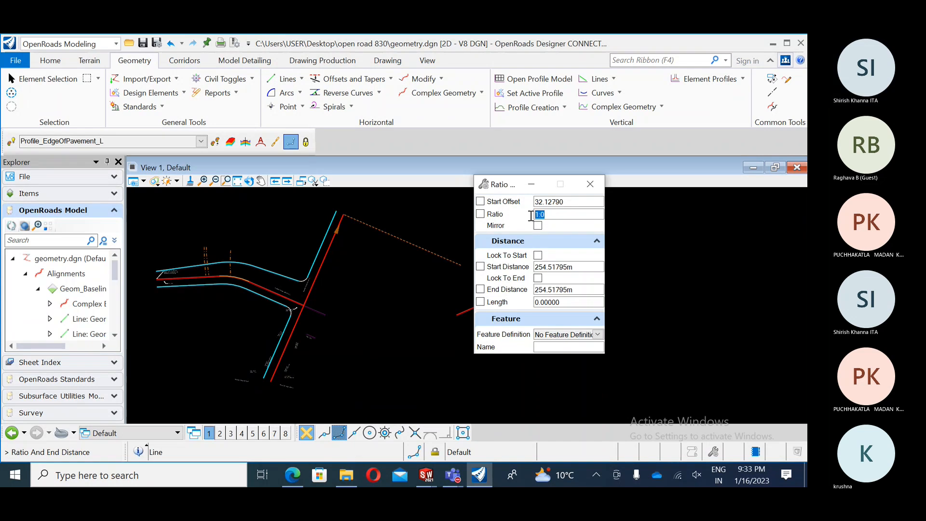
pyautogui.click(481, 214)
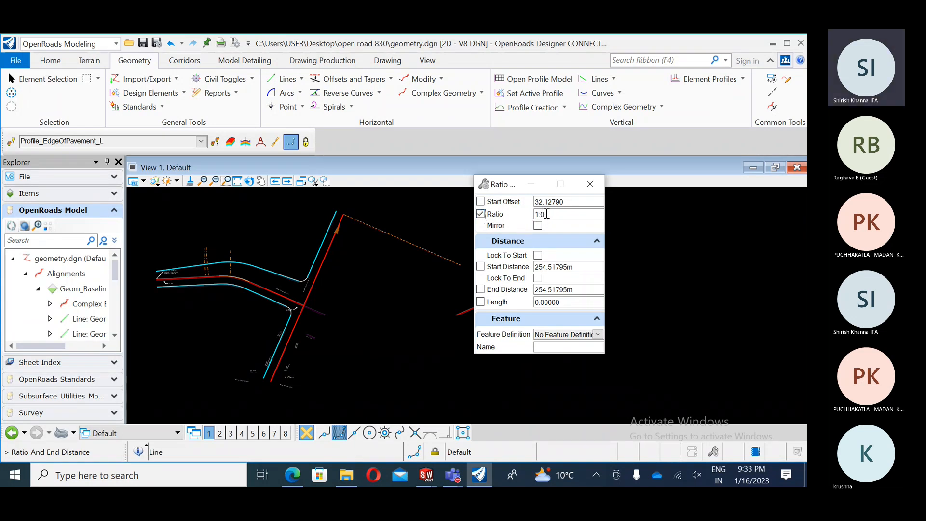
pyautogui.write('1:')
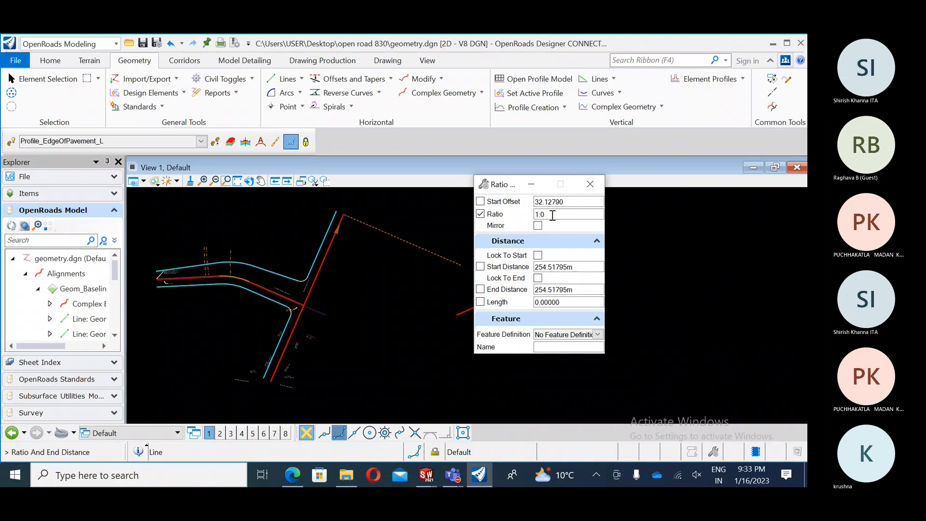
pyautogui.write('5')
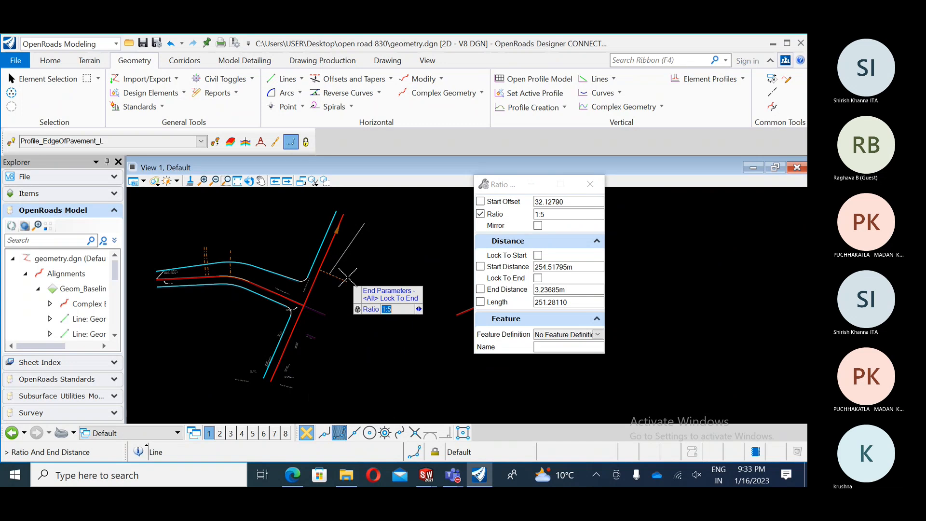
# Set the ratio taper's end at about 196.43 m along the North-South centerline, inspect the preview, and cancel the command.
pyautogui.click(351, 262)
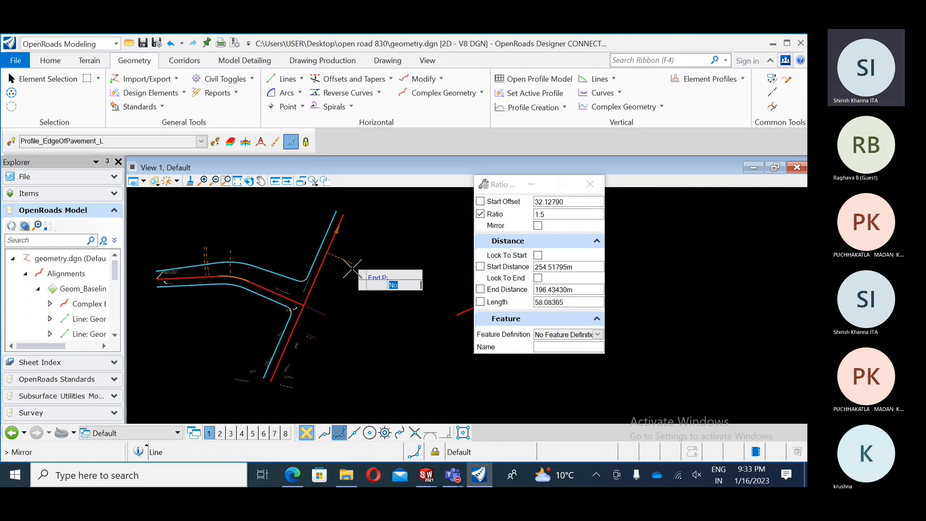
pyautogui.scroll(4, 343, 238)
pyautogui.scroll(-1, 345, 297)
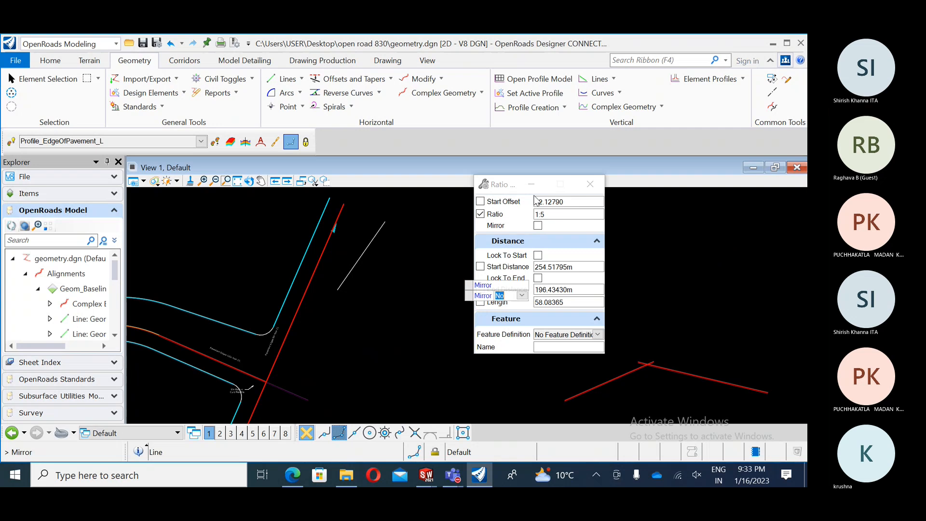
pyautogui.moveTo(539, 186); pyautogui.dragTo(557, 205)
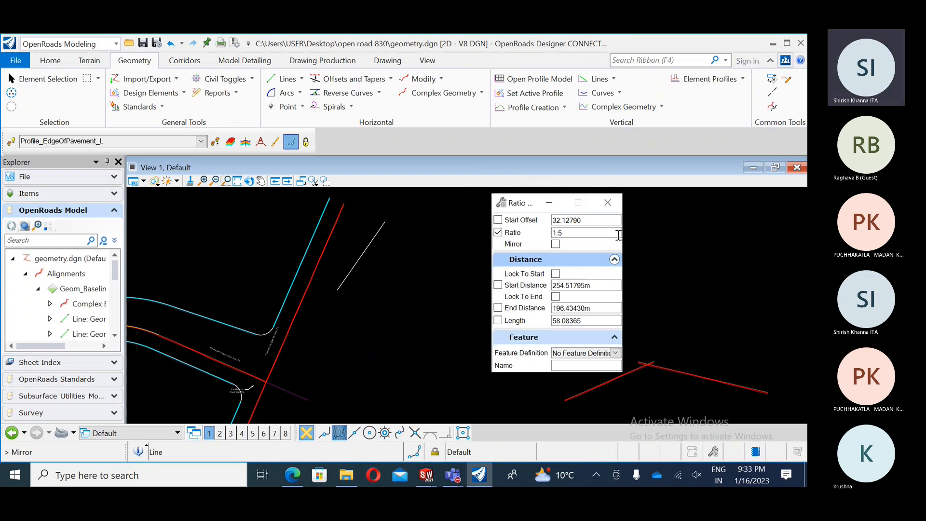
pyautogui.click(608, 205)
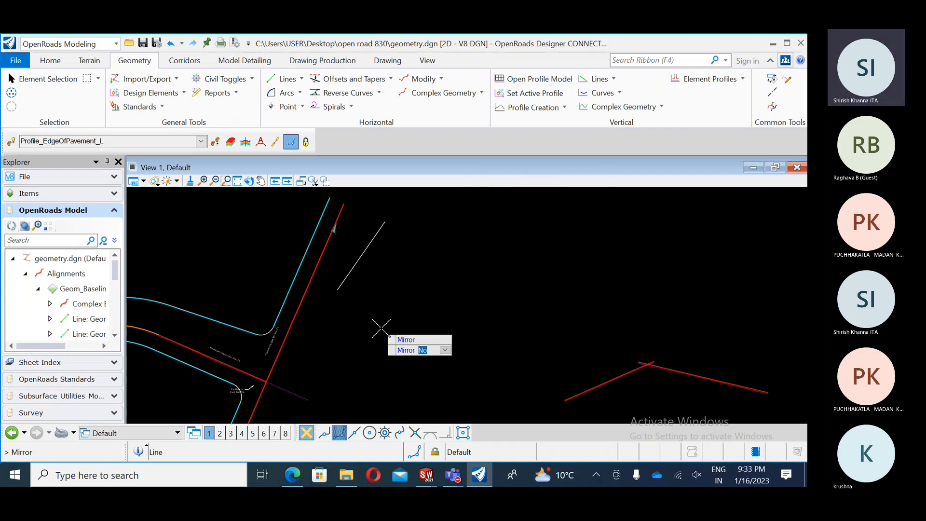
pyautogui.press('Escape')
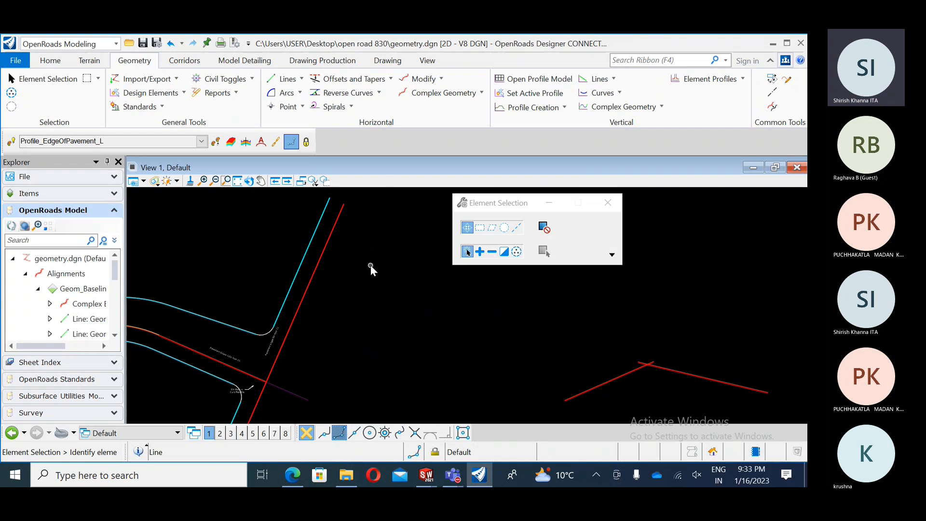
pyautogui.scroll(-2, 370, 265)
pyautogui.moveTo(376, 344); pyautogui.dragTo(383, 319, button='middle')
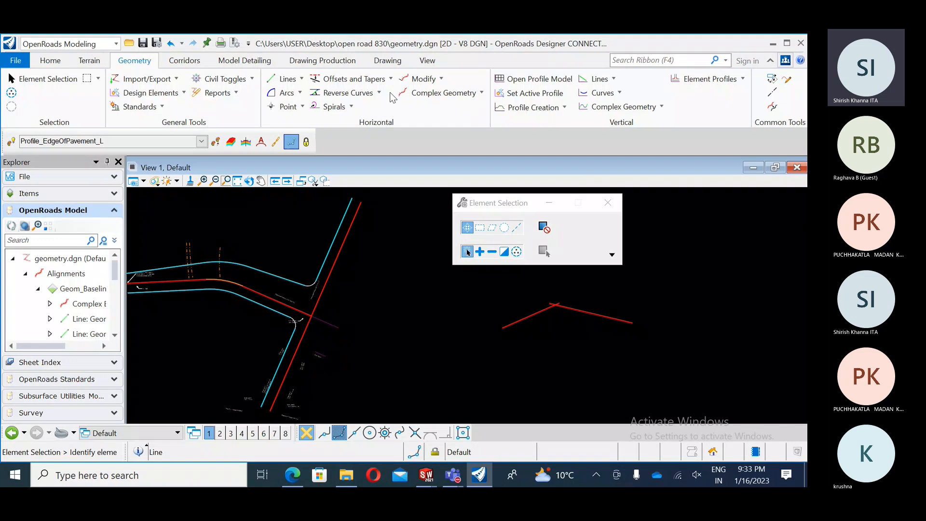
pyautogui.click(391, 79)
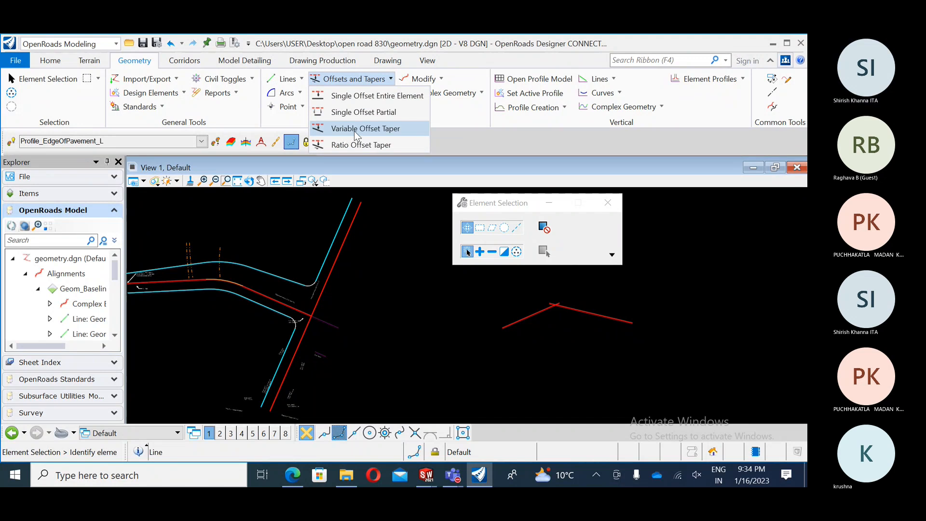
pyautogui.click(367, 268)
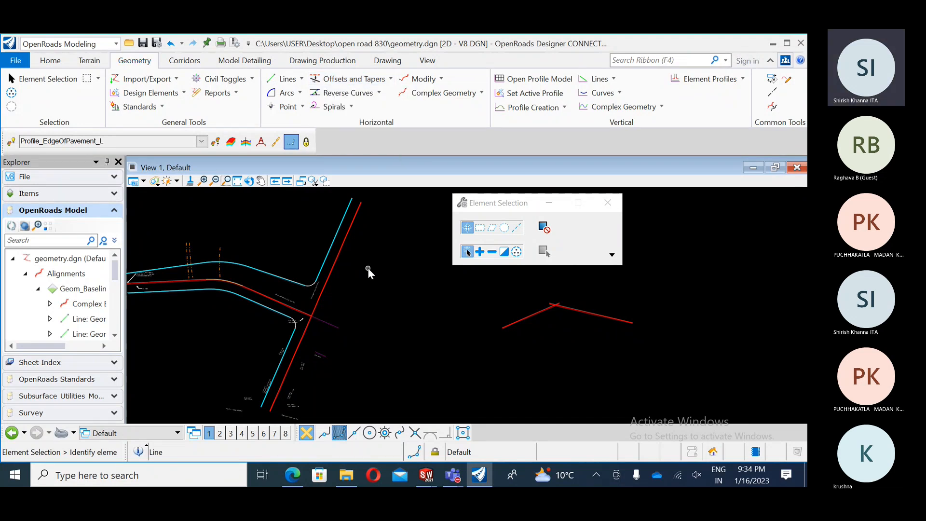
# Switch to the training PDF in Microsoft Edge and review the turn lane taper, turn lane edge of pavement and edge trimming instructions.
pyautogui.moveTo(353, 379); pyautogui.dragTo(388, 337, button='middle')
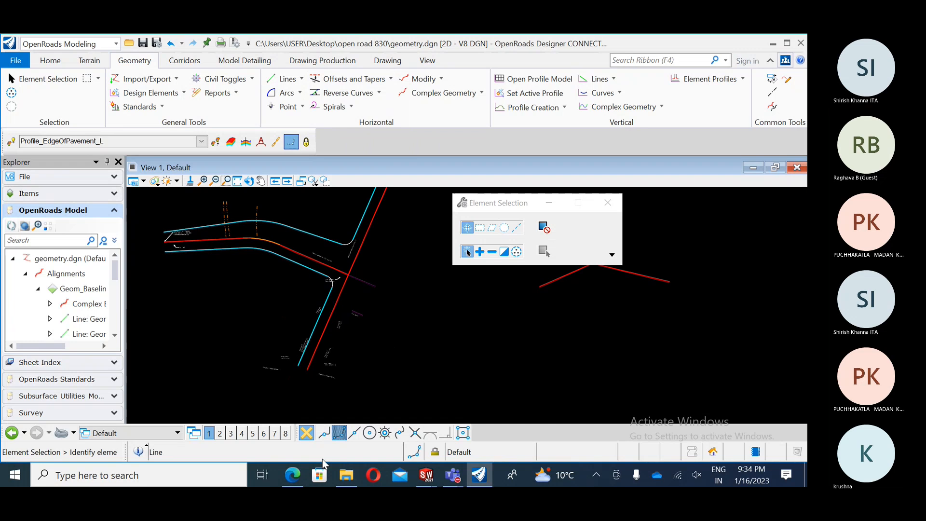
pyautogui.click(293, 474)
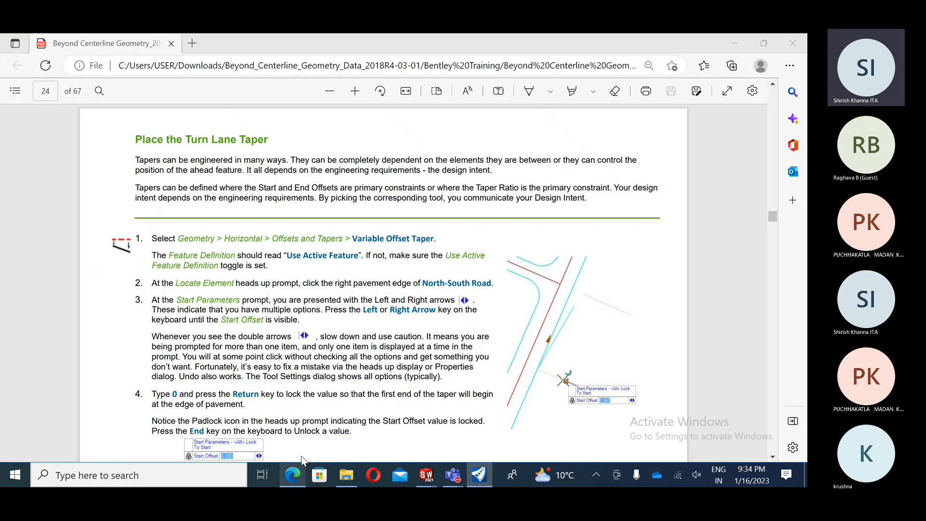
pyautogui.scroll(-3, 313, 314)
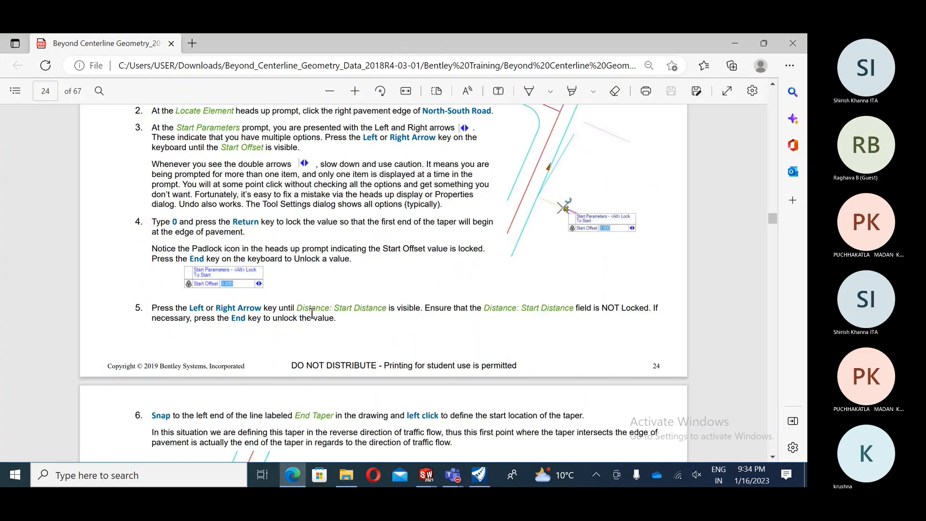
pyautogui.scroll(-3, 313, 314)
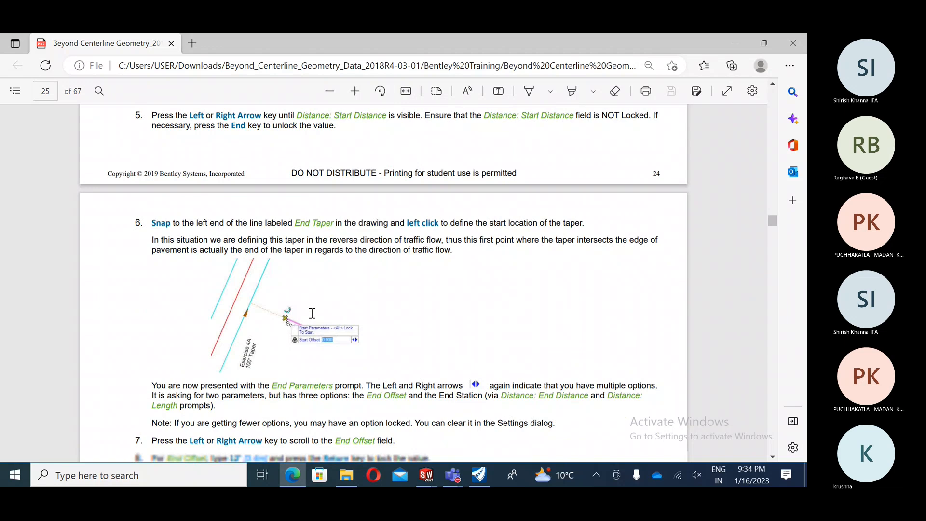
pyautogui.scroll(-12, 312, 314)
pyautogui.scroll(-2, 313, 318)
pyautogui.scroll(-8, 312, 319)
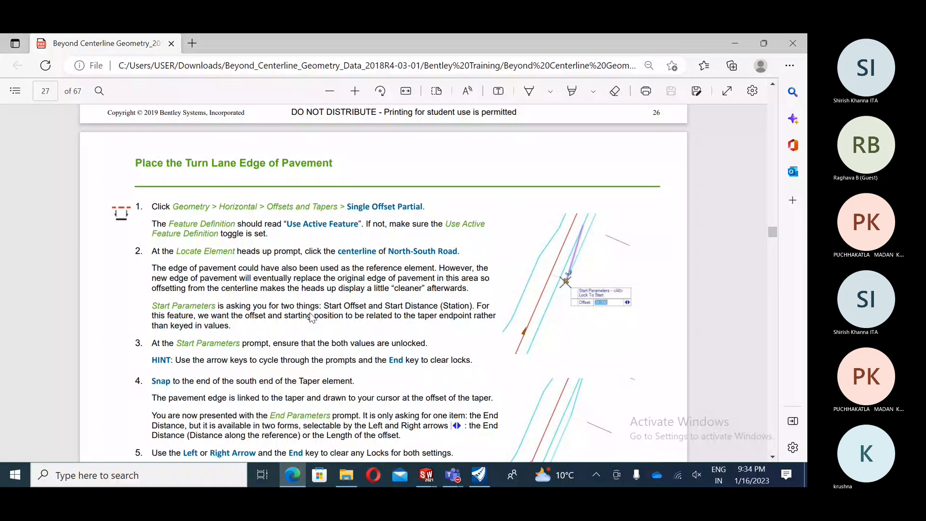
pyautogui.scroll(-1, 312, 318)
pyautogui.scroll(-5, 384, 340)
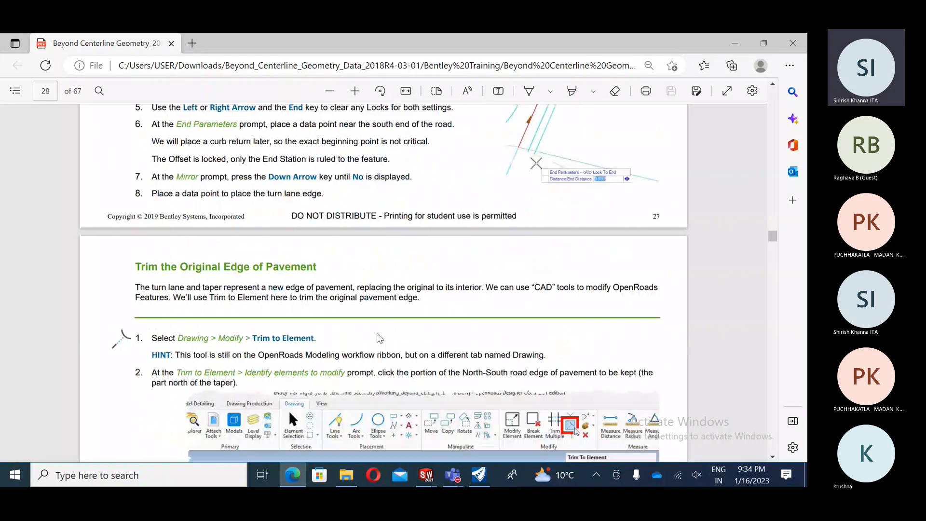
# Review the training PDF from trimming the original pavement edge through the turn lane and taper exercises to the curb return exercise.
pyautogui.scroll(-2, 379, 338)
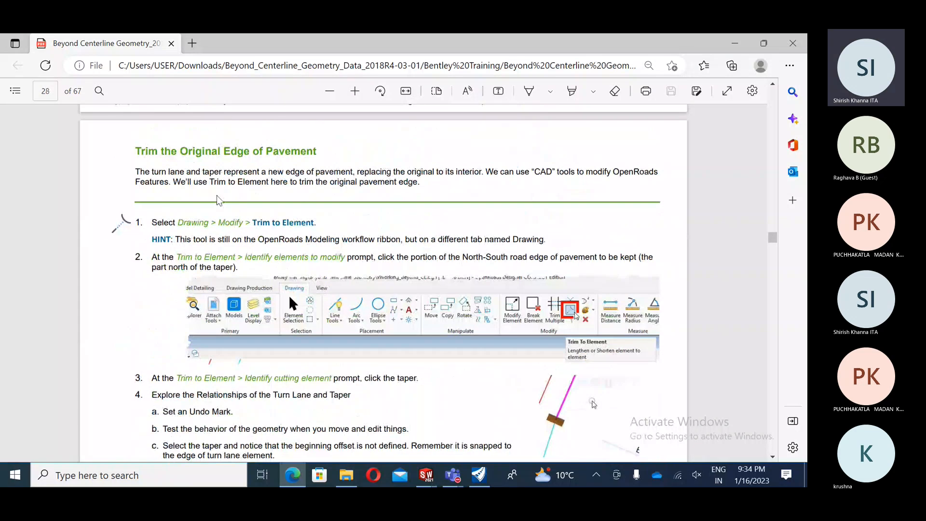
pyautogui.scroll(-1, 345, 296)
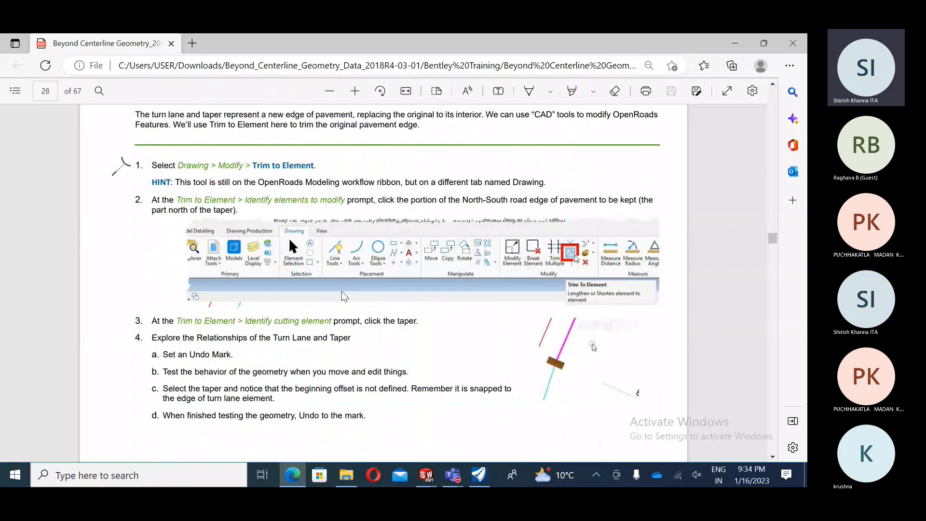
pyautogui.scroll(-7, 231, 244)
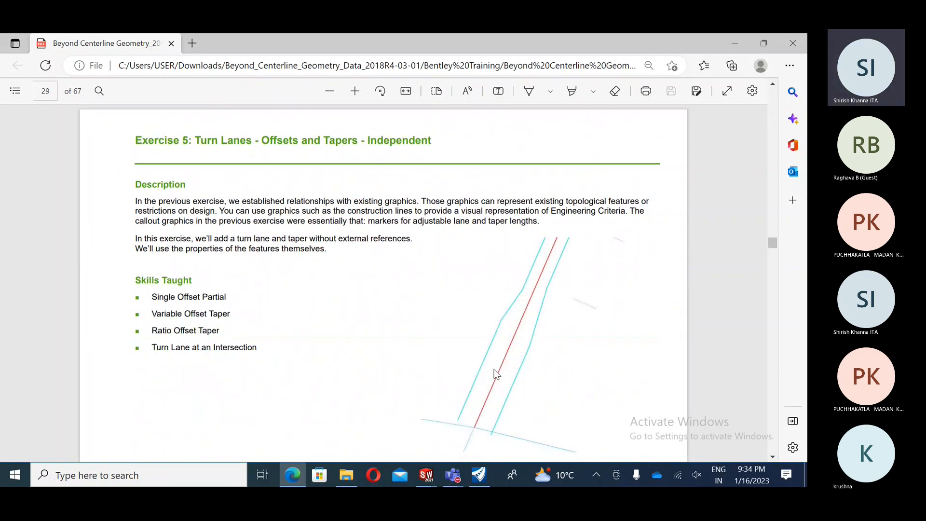
pyautogui.scroll(-10, 242, 300)
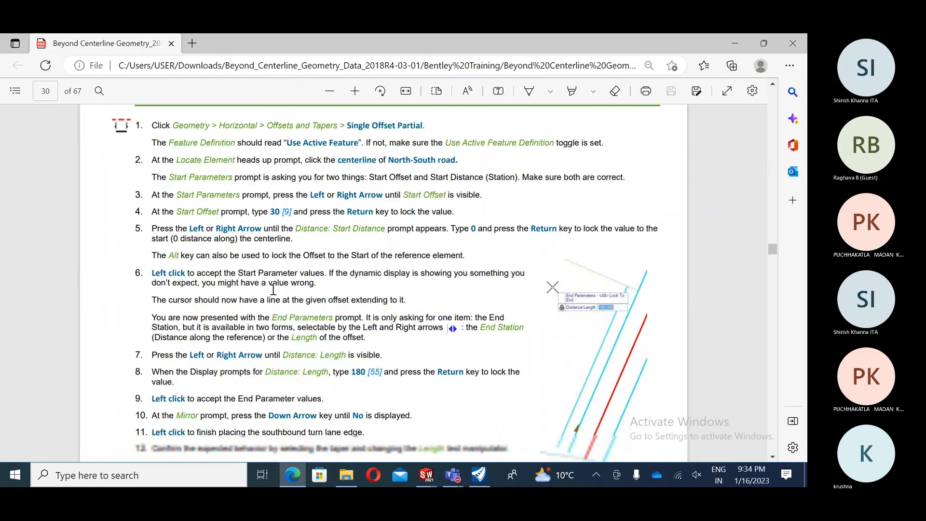
pyautogui.scroll(-15, 273, 290)
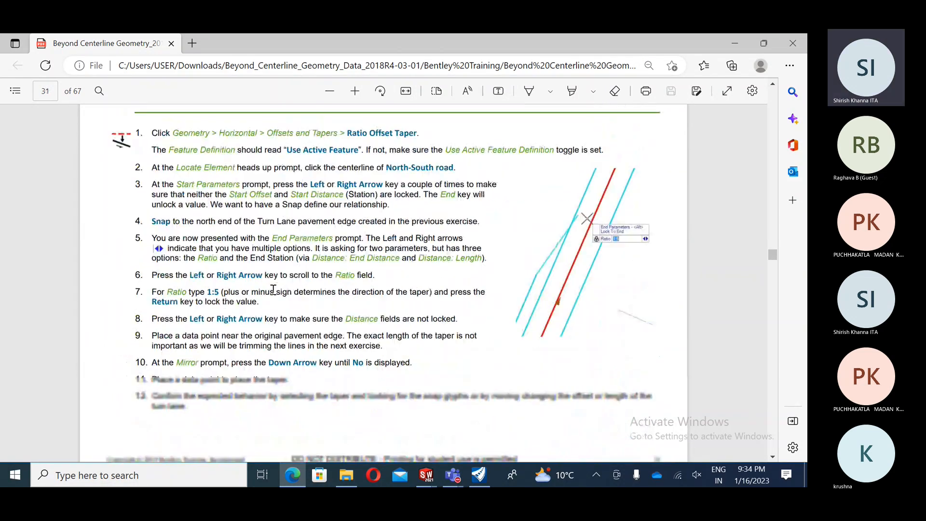
pyautogui.scroll(-7, 273, 290)
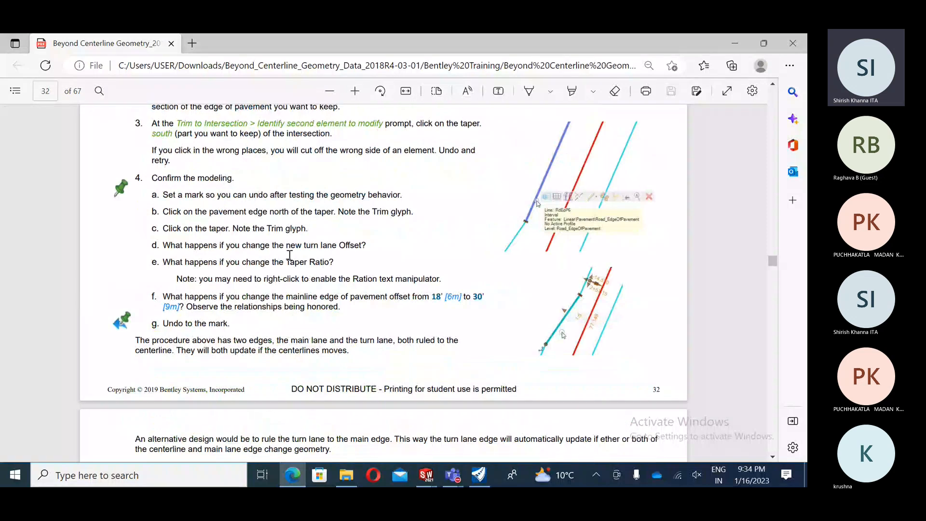
pyautogui.scroll(2, 289, 250)
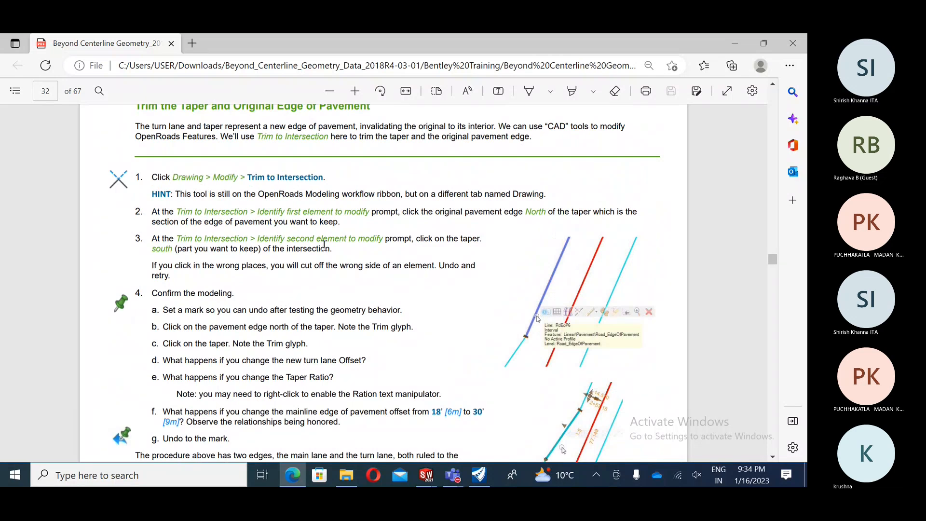
pyautogui.scroll(-1, 326, 247)
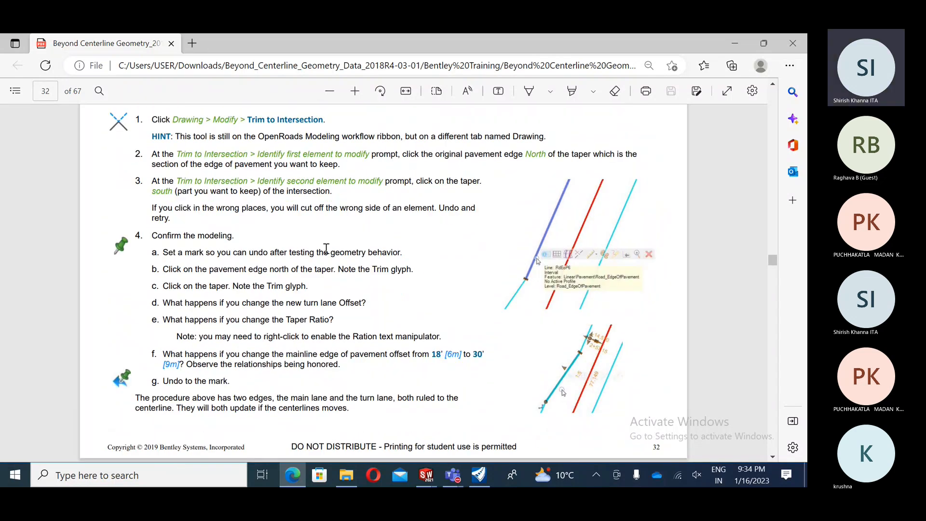
pyautogui.scroll(-10, 326, 248)
pyautogui.scroll(-6, 326, 248)
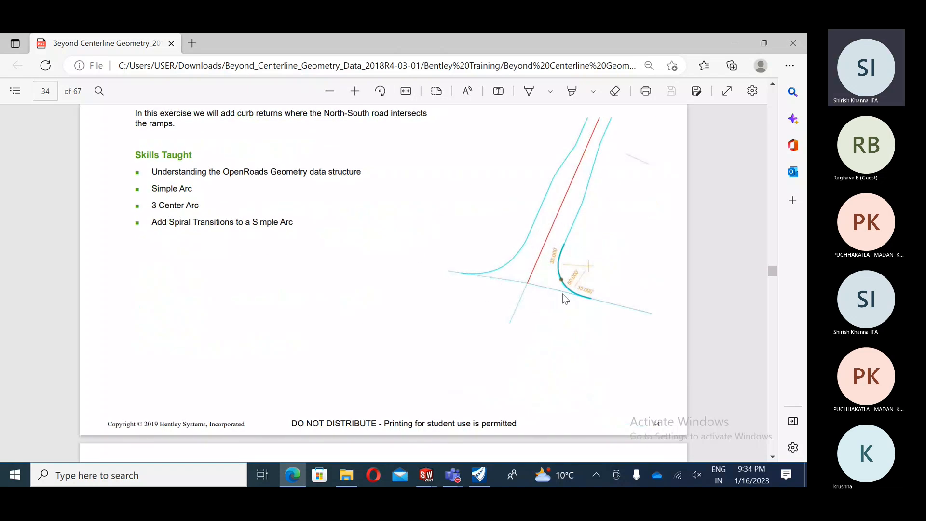
pyautogui.moveTo(153, 205); pyautogui.dragTo(193, 189)
pyautogui.click(257, 281)
# Switch to OpenRoads Designer and try a circular fillet with radius 5 and no truncation between the two isolated red lines.
pyautogui.click(479, 475)
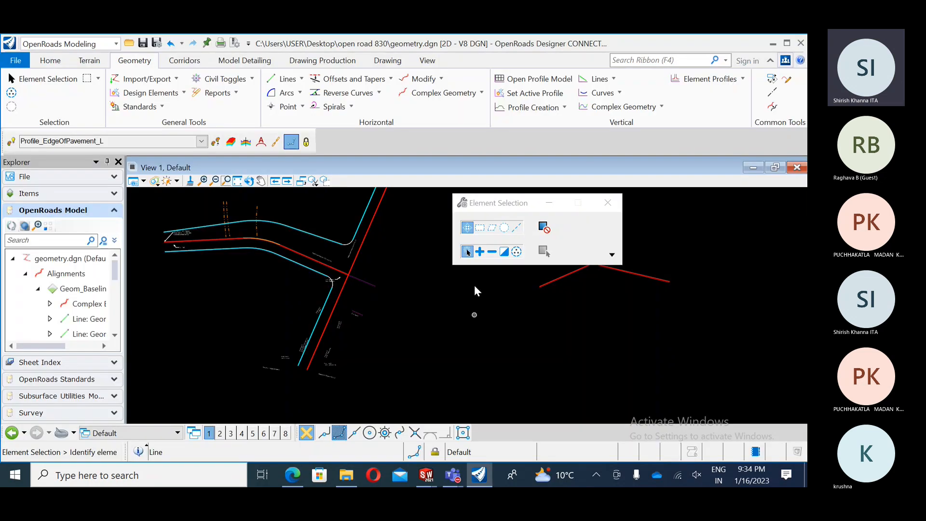
pyautogui.click(382, 64)
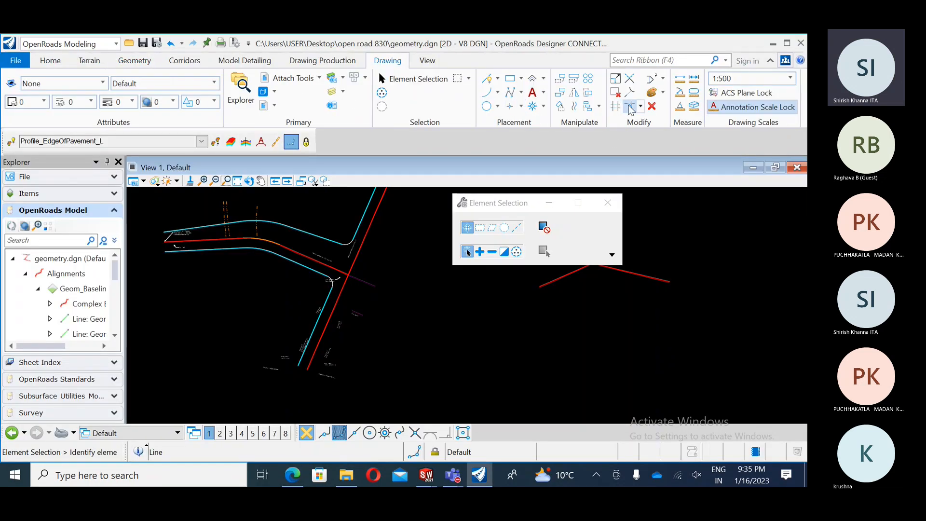
pyautogui.moveTo(566, 320); pyautogui.dragTo(432, 358, button='middle')
pyautogui.scroll(4, 453, 320)
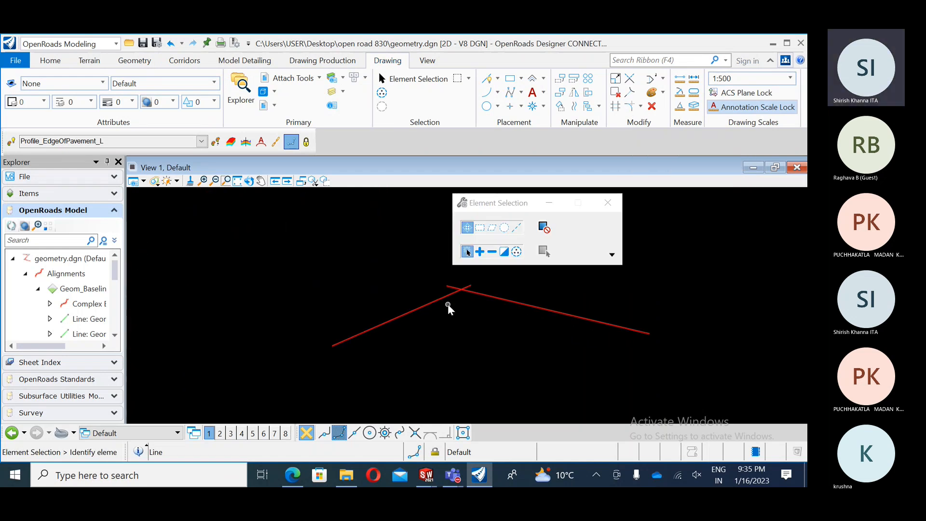
pyautogui.click(630, 108)
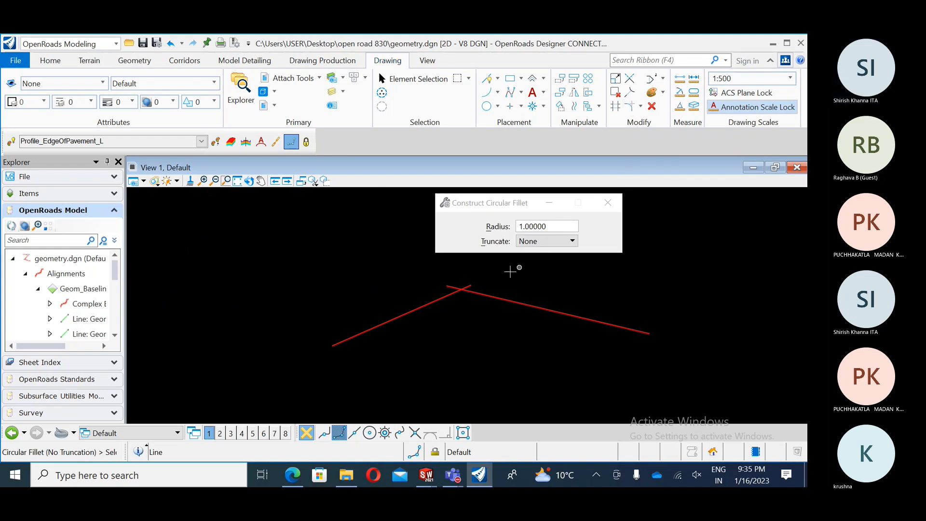
pyautogui.click(551, 227)
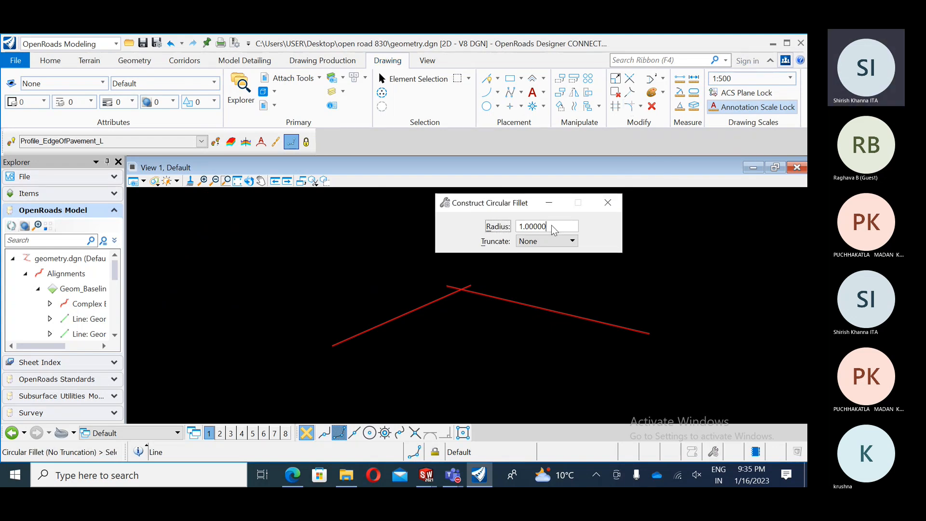
pyautogui.write('5')
pyautogui.click(436, 301)
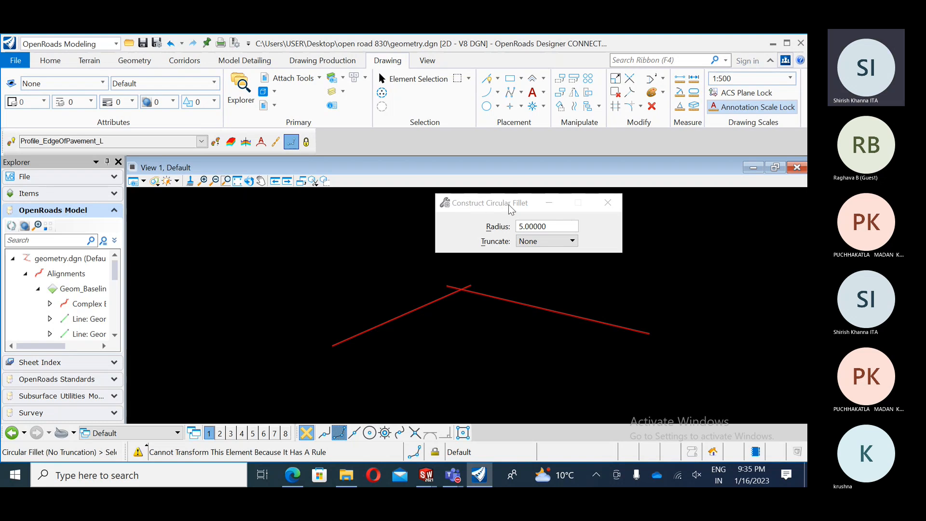
# Try the Both and First truncation options of the circular fillet, and return the setting to None.
pyautogui.click(550, 241)
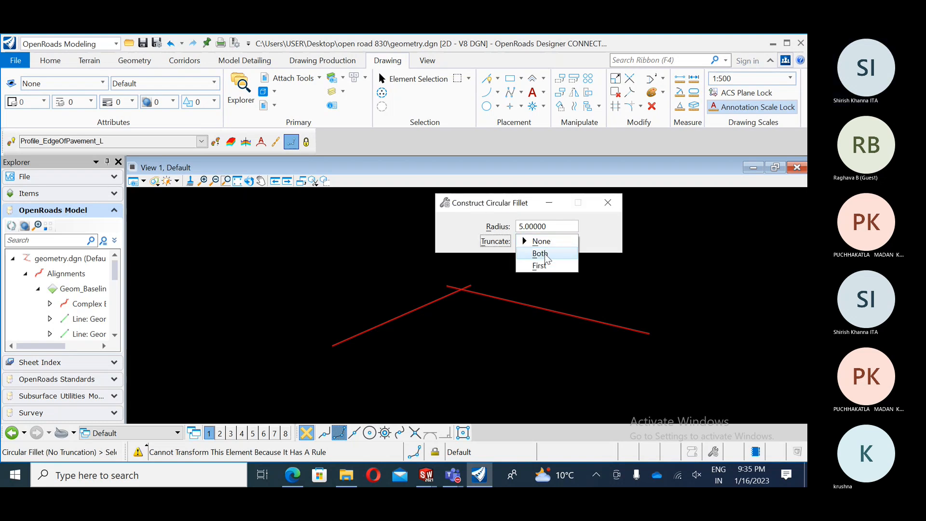
pyautogui.click(541, 253)
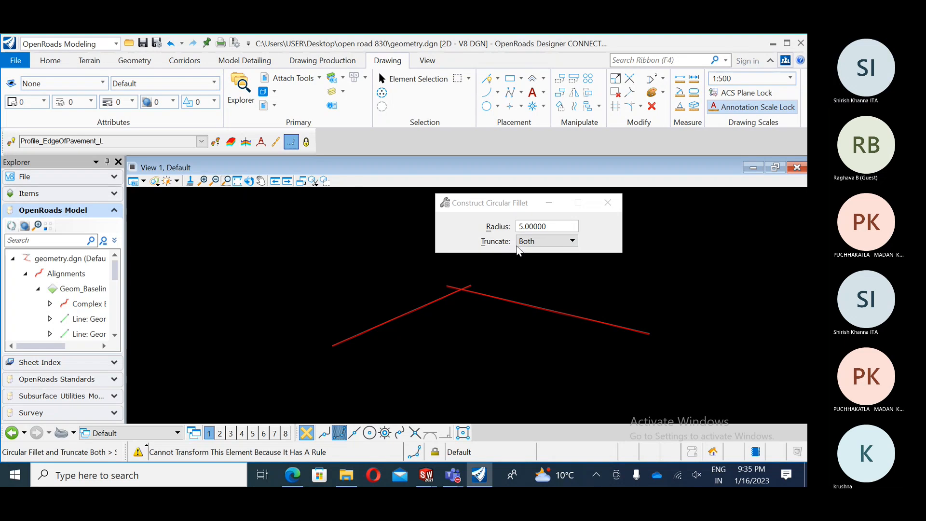
pyautogui.scroll(-3, 411, 265)
pyautogui.moveTo(363, 283); pyautogui.dragTo(428, 304, button='middle')
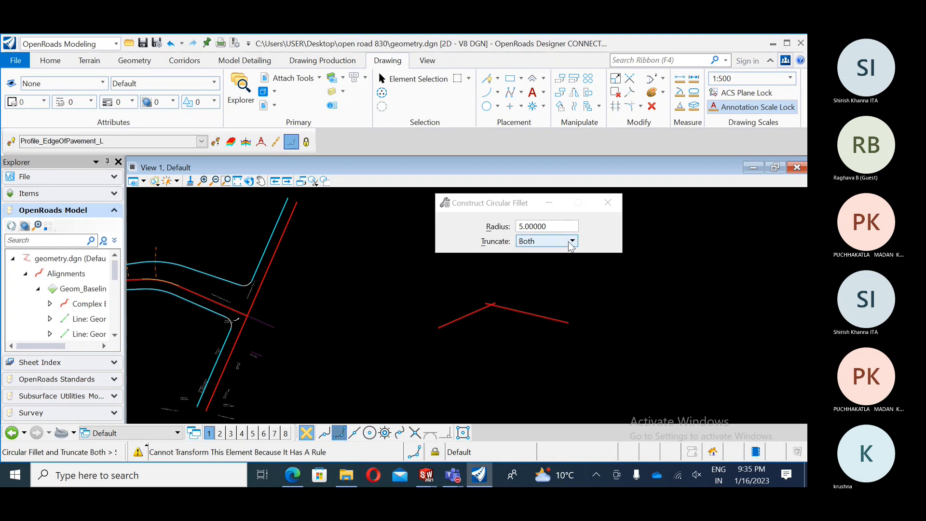
pyautogui.click(543, 241)
pyautogui.click(552, 254)
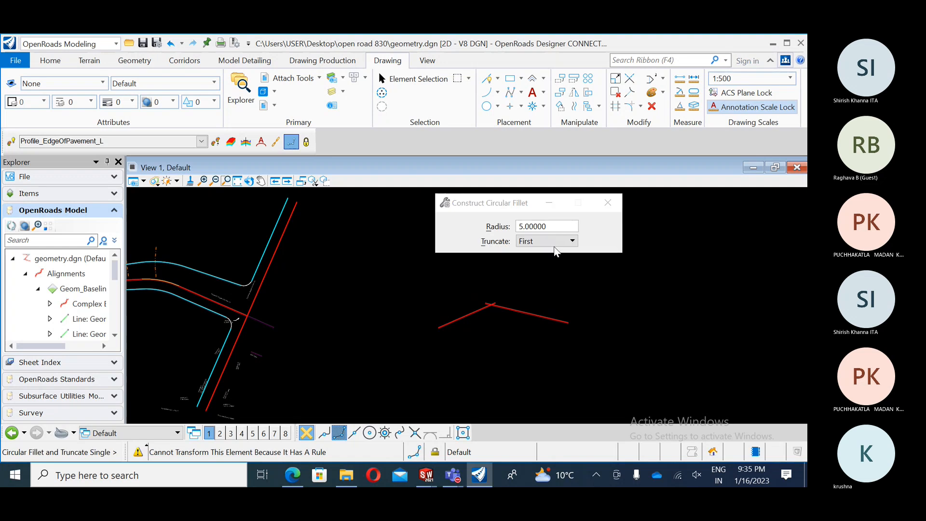
pyautogui.click(542, 241)
pyautogui.click(542, 217)
pyautogui.click(614, 205)
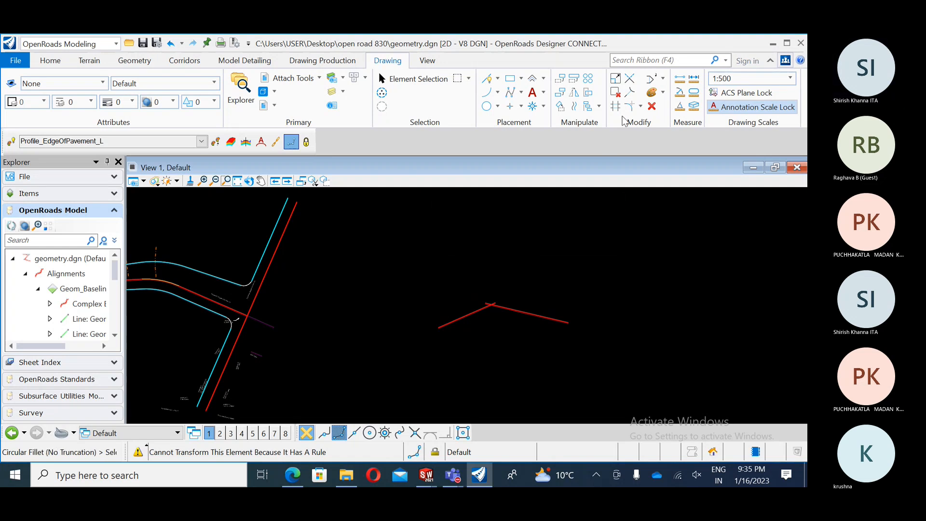
pyautogui.click(640, 106)
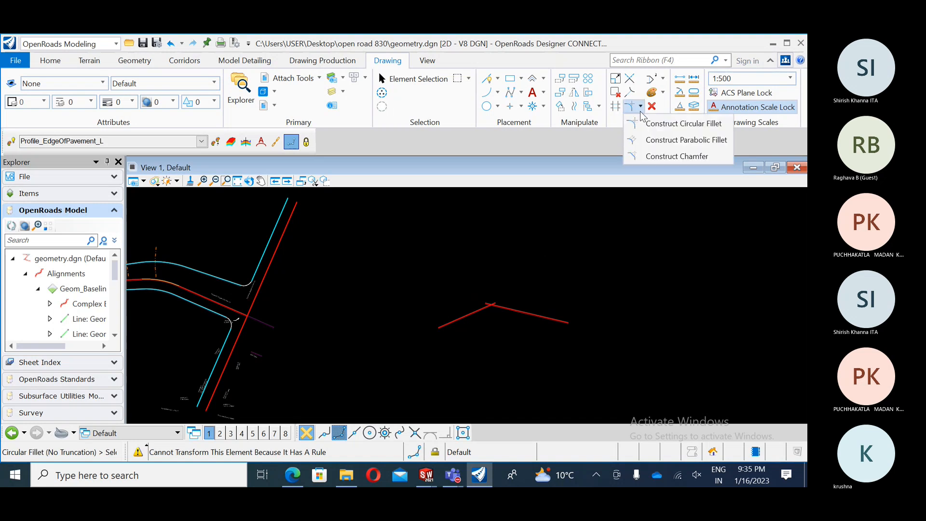
pyautogui.click(690, 124)
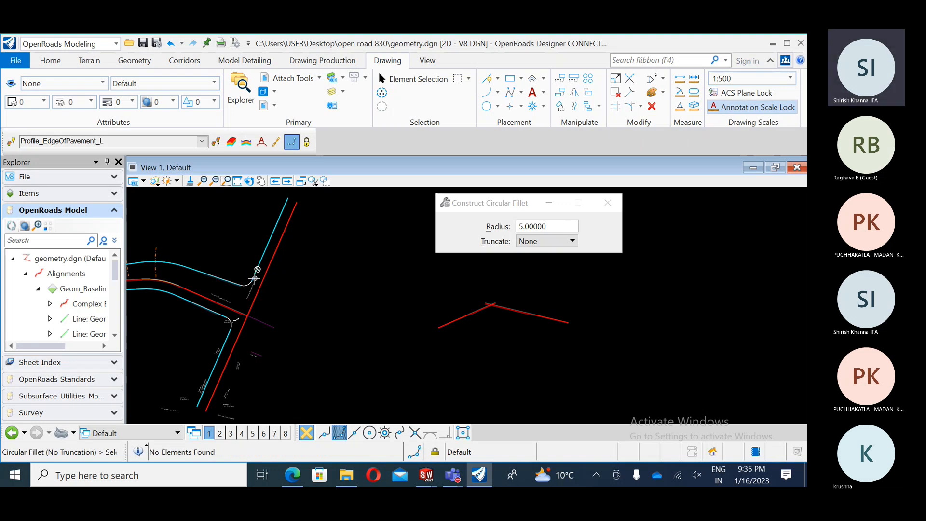
pyautogui.moveTo(244, 309); pyautogui.dragTo(362, 290, button='middle')
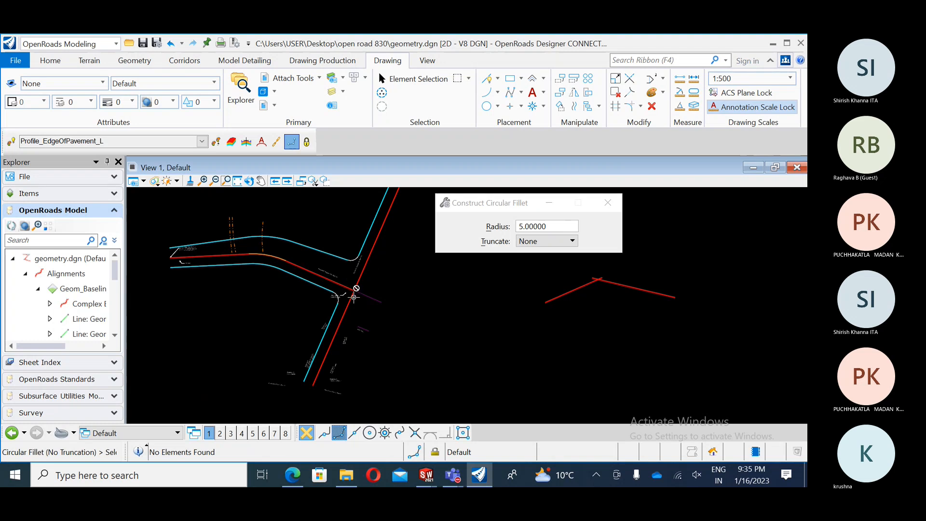
pyautogui.press('Escape')
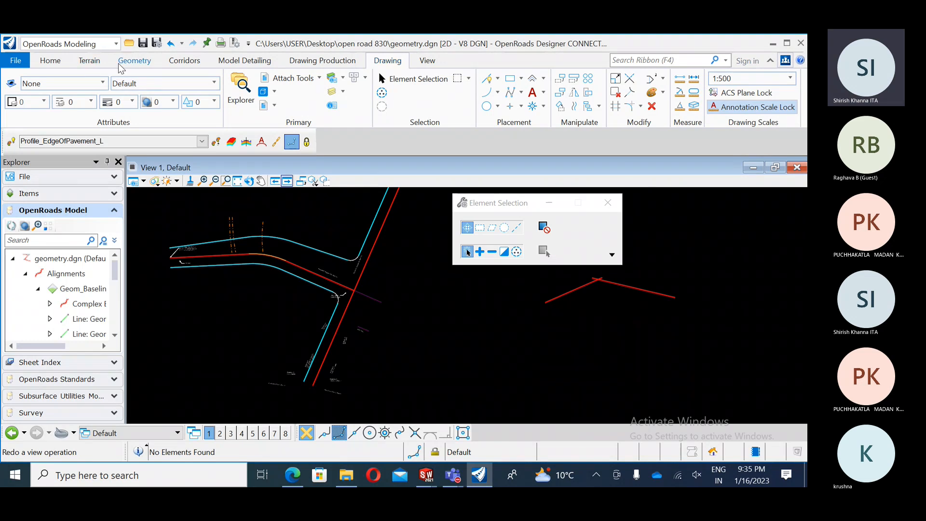
# Draw two straight geometry lines crossing in an X between the main road alignment and the isolated red lines.
pyautogui.click(131, 64)
pyautogui.click(285, 78)
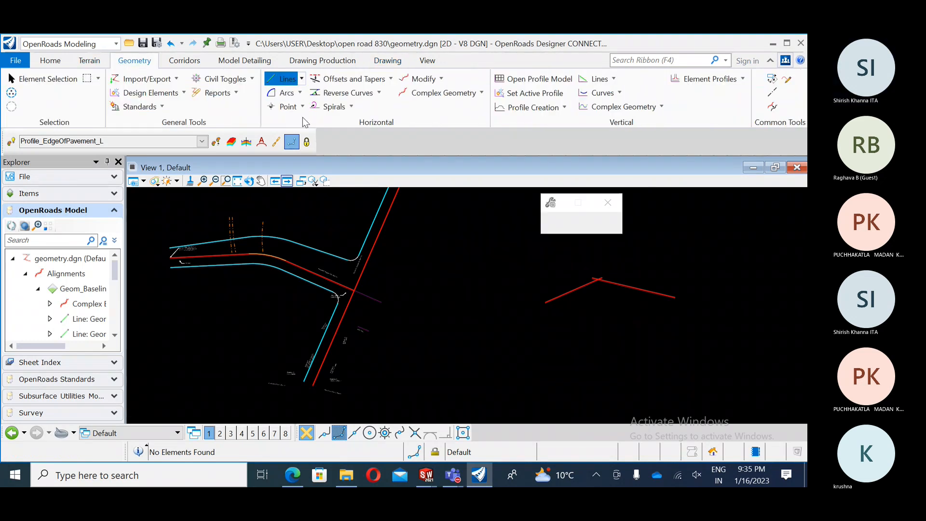
pyautogui.click(394, 362)
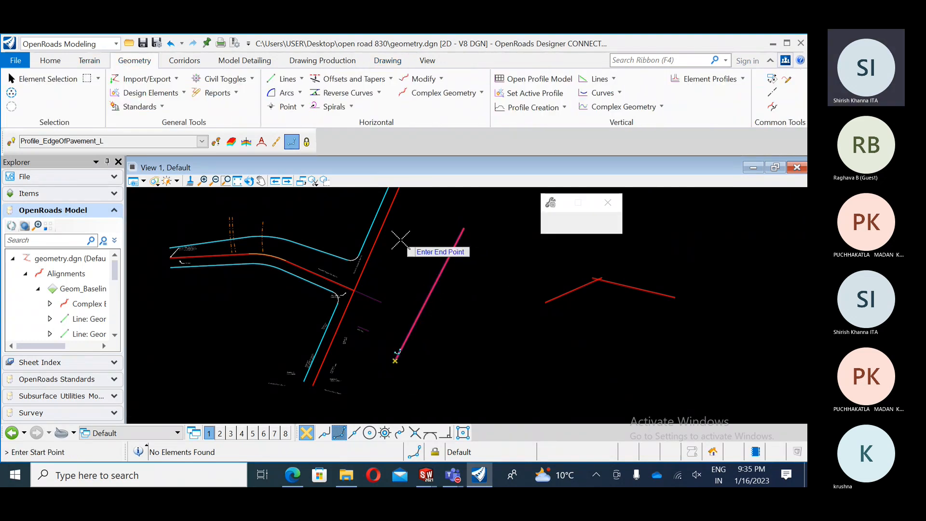
pyautogui.click(461, 337)
pyautogui.press('Escape')
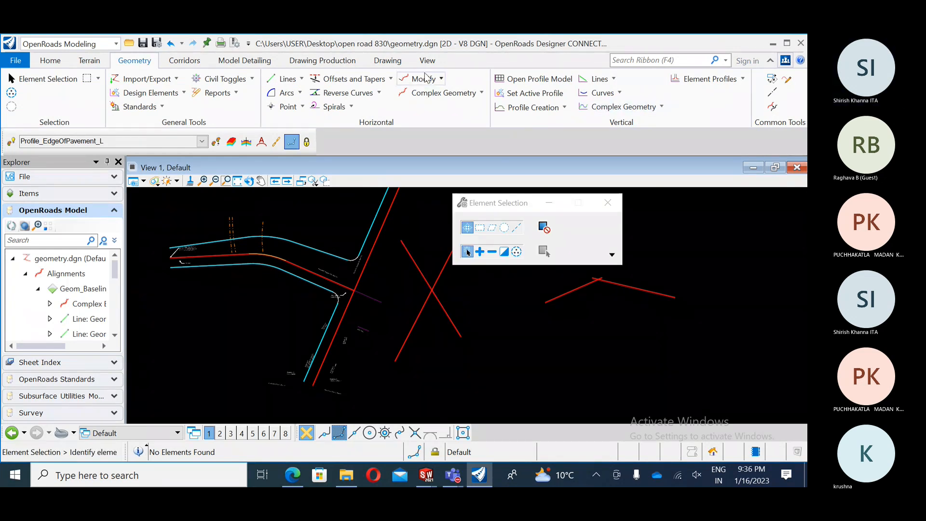
# Set the circular fillet's truncation to Both, and dismiss the CONNECTION Client sign-in window before leaving the command.
pyautogui.click(388, 60)
pyautogui.click(629, 106)
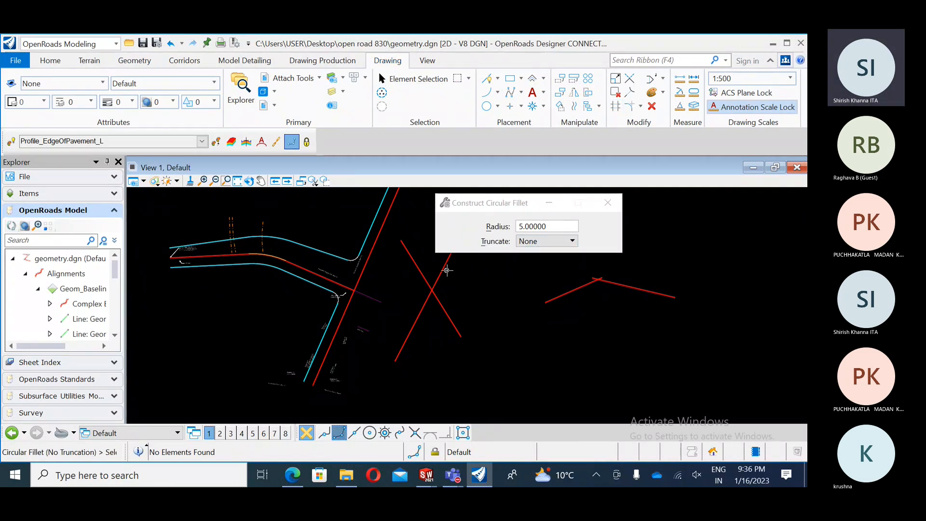
pyautogui.moveTo(501, 205); pyautogui.dragTo(581, 207)
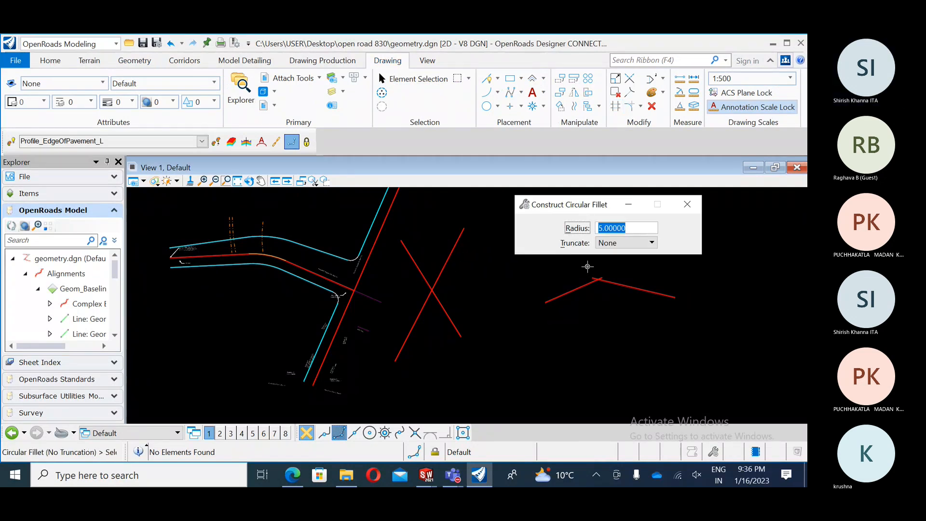
pyautogui.click(625, 243)
pyautogui.click(625, 259)
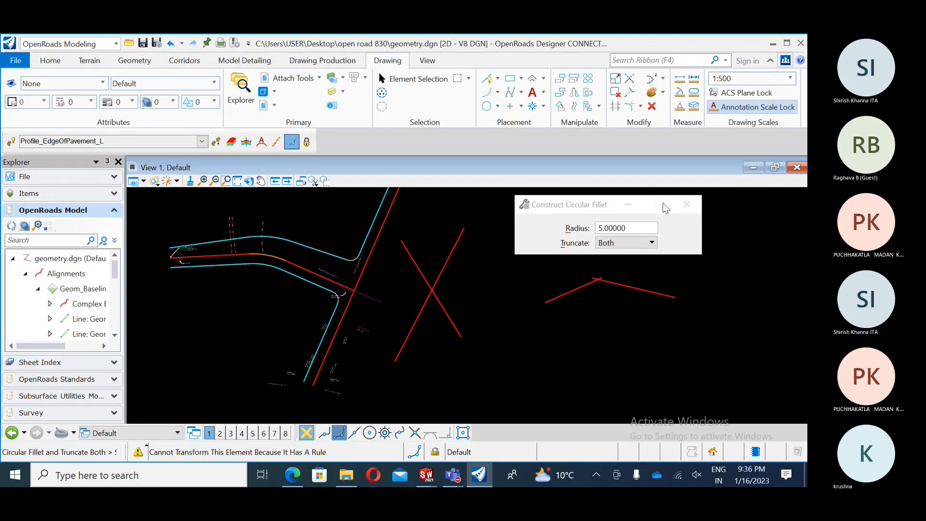
pyautogui.click(679, 203)
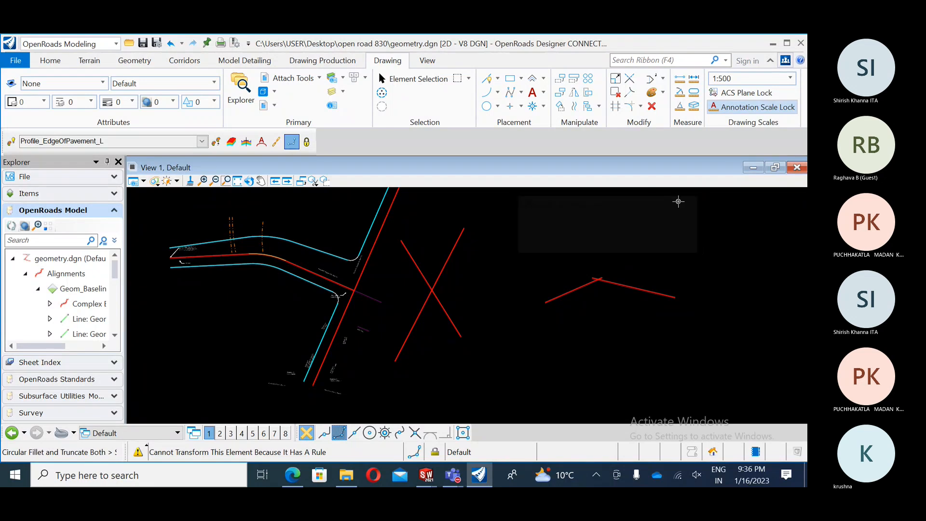
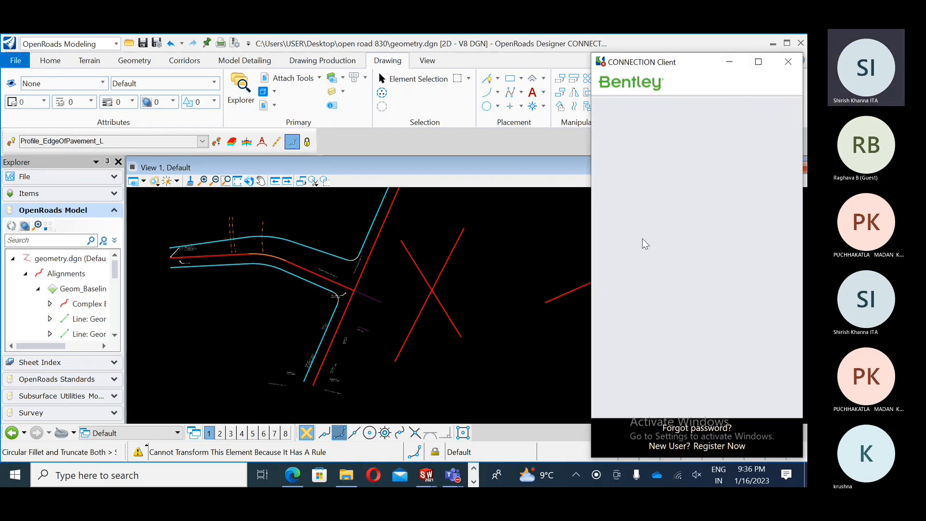
pyautogui.click(789, 61)
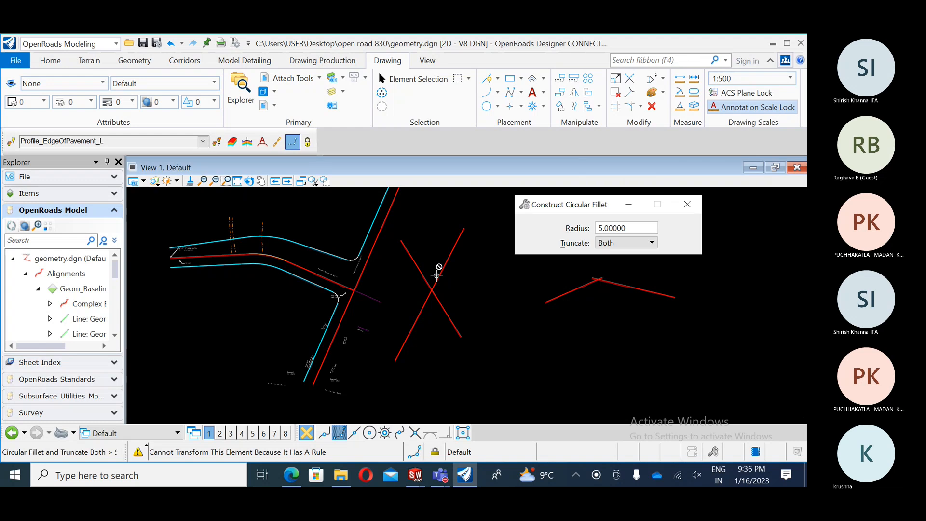
pyautogui.press('Escape')
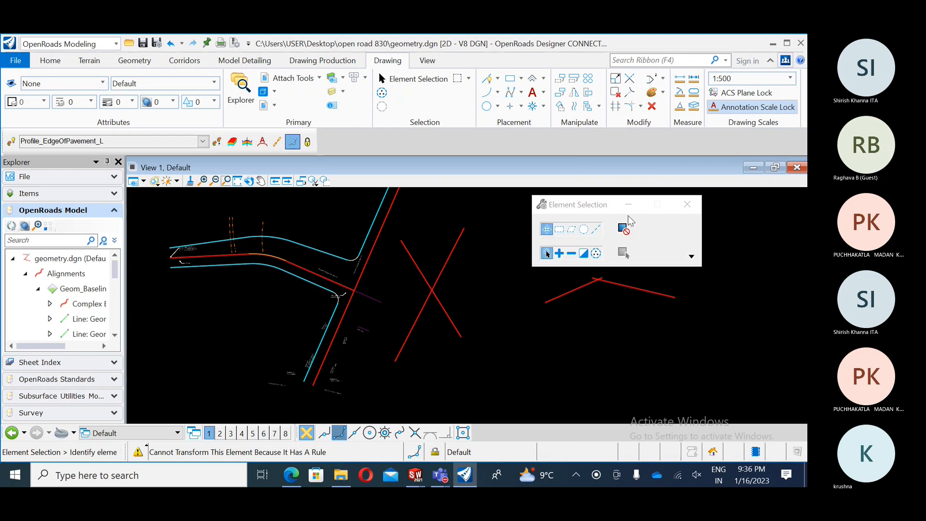
pyautogui.click(441, 270)
pyautogui.click(425, 278)
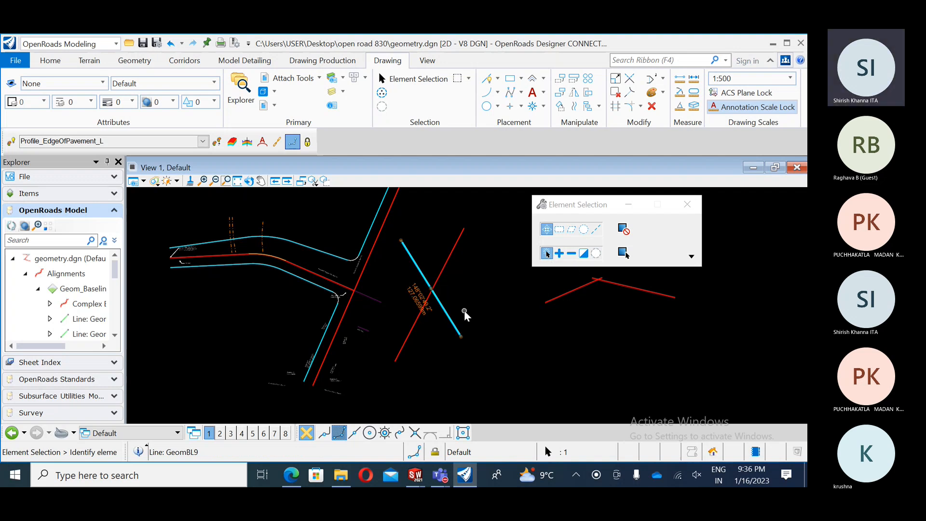
pyautogui.moveTo(459, 277); pyautogui.dragTo(412, 326)
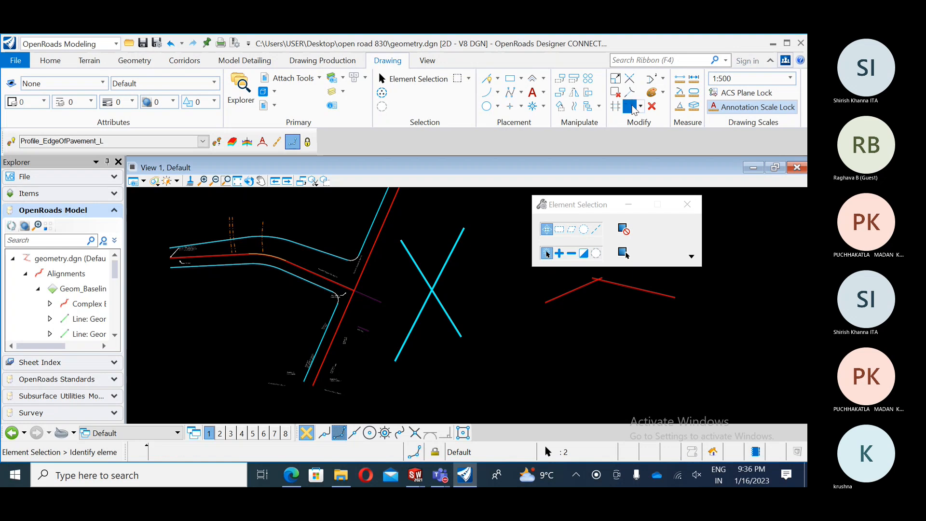
pyautogui.click(629, 106)
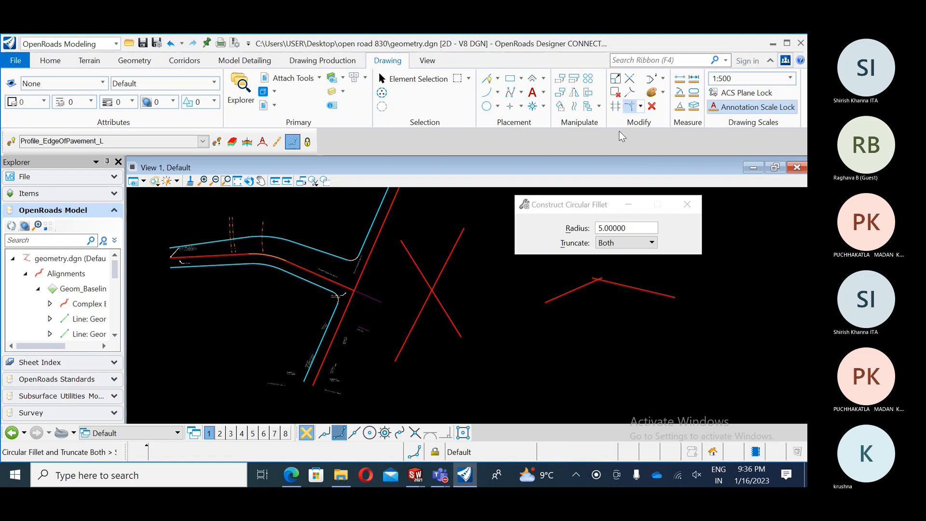
pyautogui.click(687, 204)
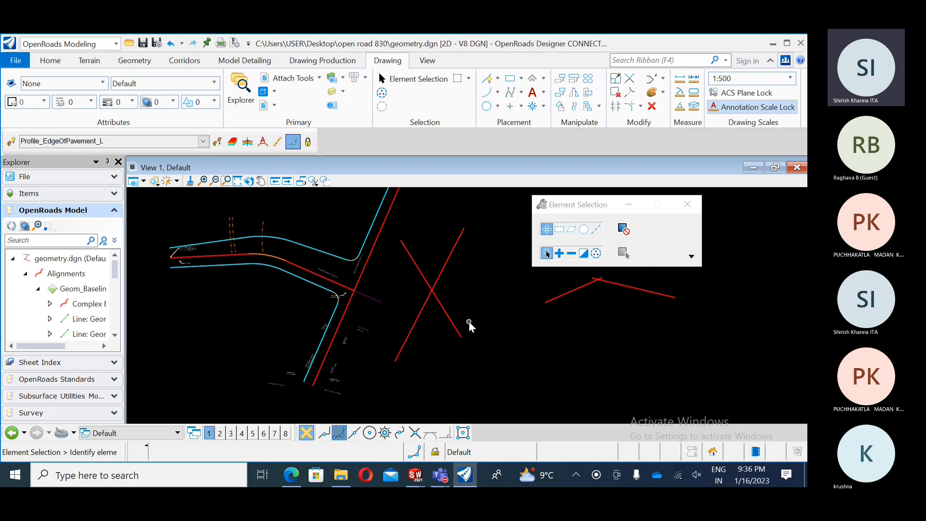
# Delete the two straight lines crossing in an X beside the main road alignment.
pyautogui.click(412, 271)
pyautogui.press('Delete')
pyautogui.click(412, 271)
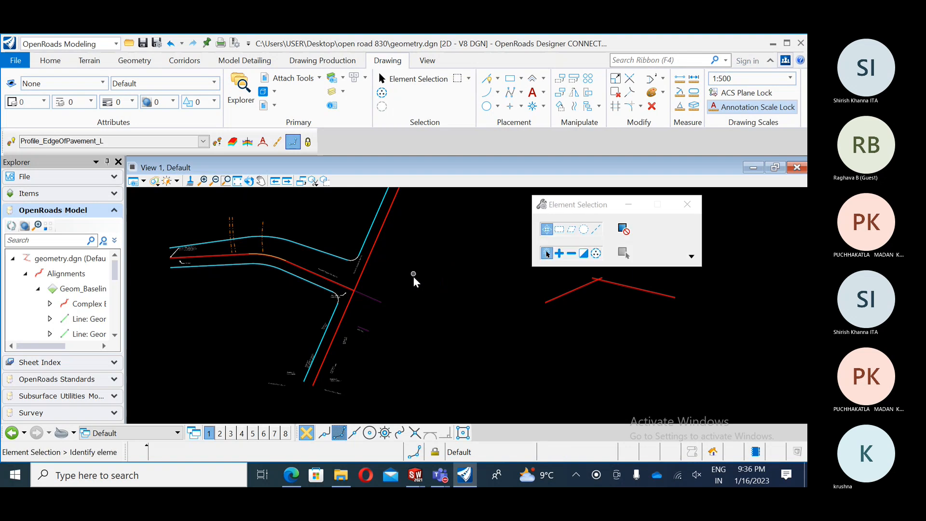
# Switch to the training PDF in Edge and review the Place a Simple Curb Return exercise, especially the Arc Between Elements tool path.
pyautogui.click(291, 475)
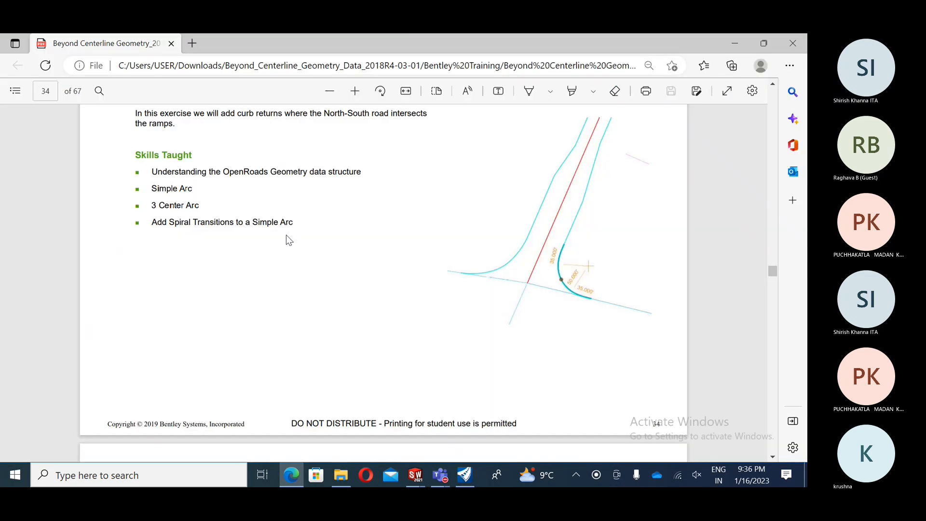
pyautogui.scroll(-5, 287, 236)
pyautogui.scroll(-5, 288, 242)
pyautogui.scroll(3, 289, 242)
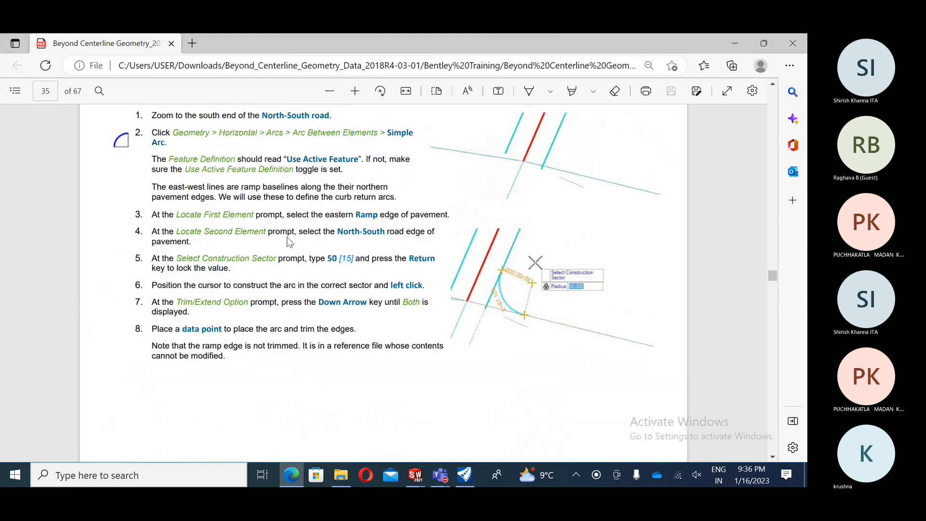
pyautogui.scroll(1, 289, 241)
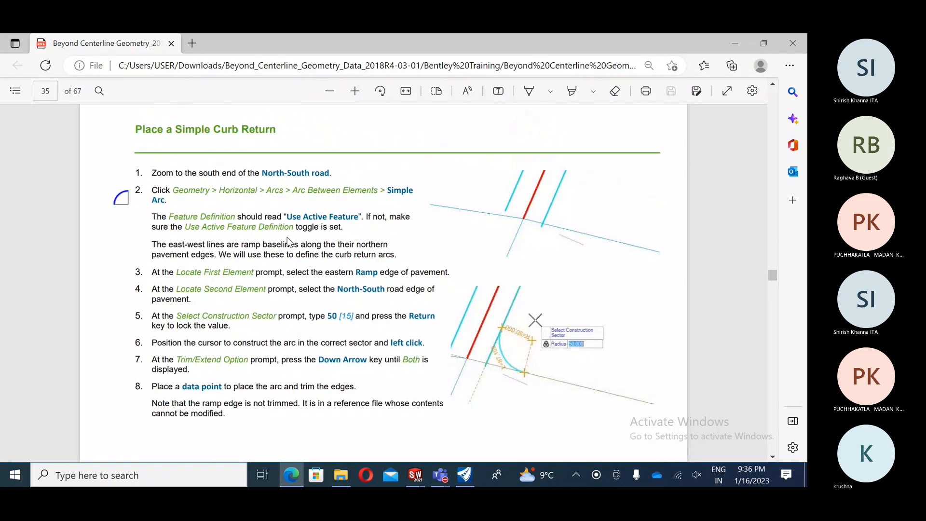
pyautogui.moveTo(285, 193); pyautogui.dragTo(378, 191)
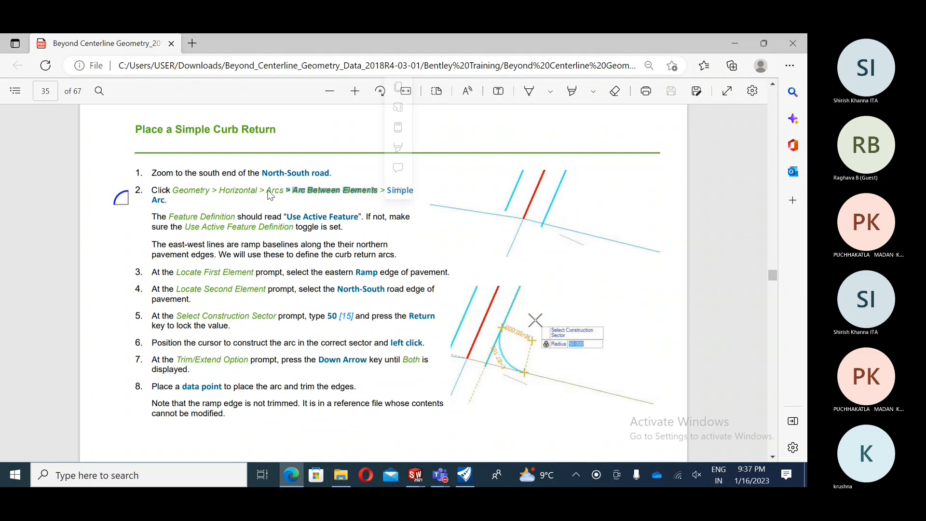
# Read on in the PDF through the Understanding the Tools section and the 3-center curve instructions on page 38.
pyautogui.scroll(-2, 448, 256)
pyautogui.scroll(-6, 448, 255)
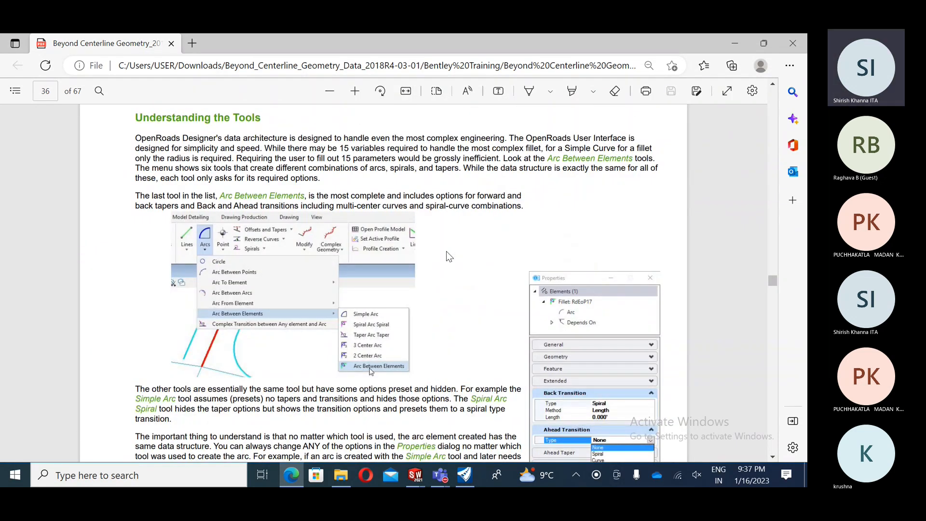
pyautogui.scroll(-10, 448, 256)
pyautogui.scroll(-10, 447, 256)
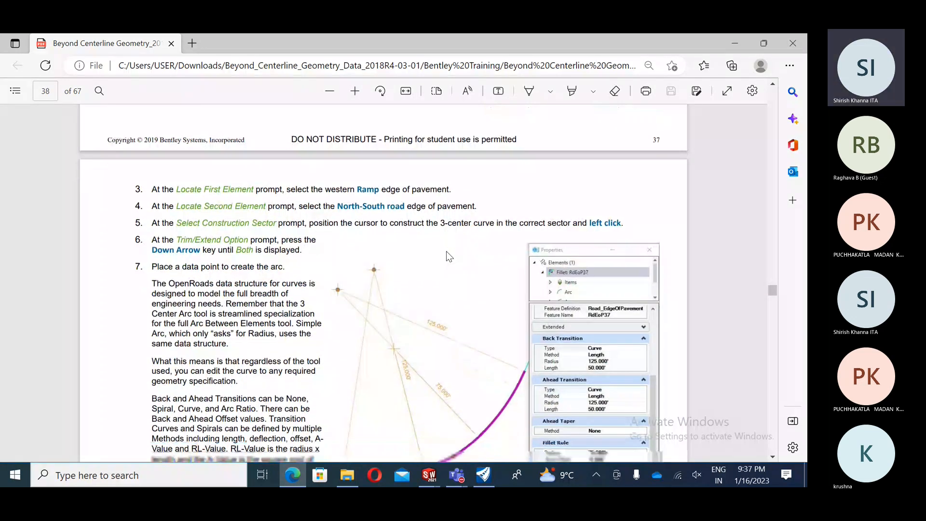
pyautogui.scroll(-4, 447, 256)
pyautogui.scroll(2, 449, 256)
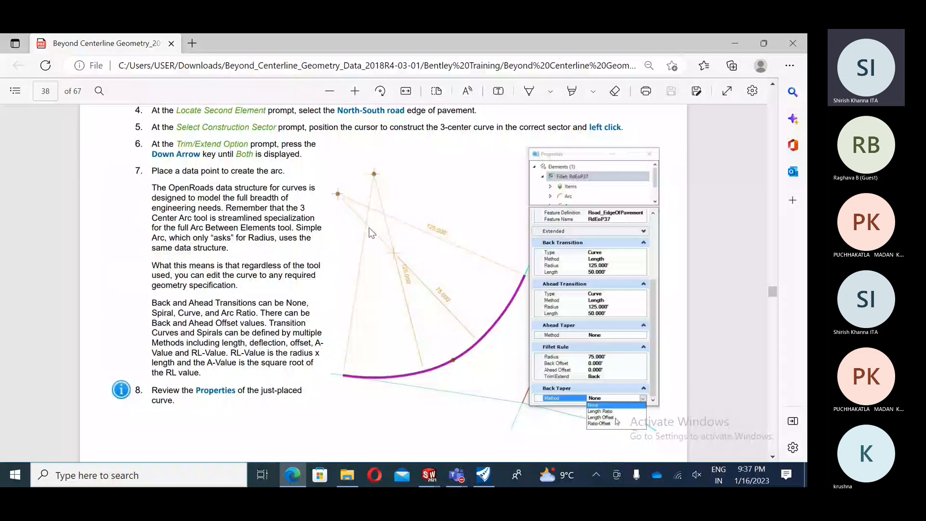
# Switch to OpenRoads Designer and delete the upper curb return fillet where the side road's pavement edge meets the main road's edge.
pyautogui.click(491, 477)
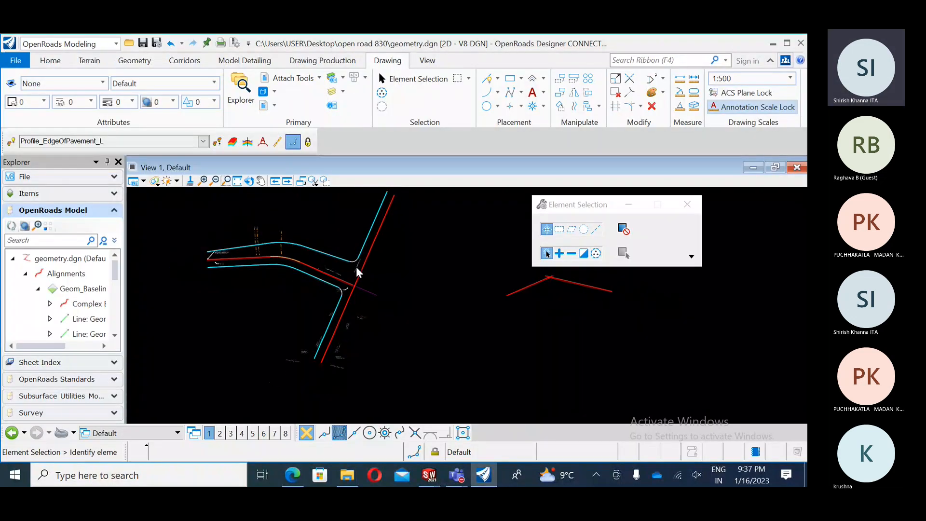
pyautogui.scroll(3, 355, 255)
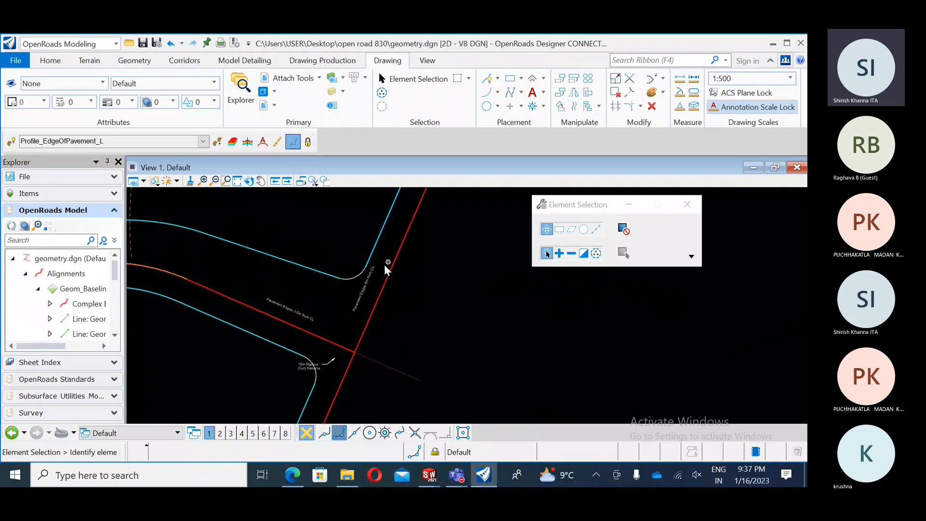
pyautogui.click(356, 285)
pyautogui.click(362, 276)
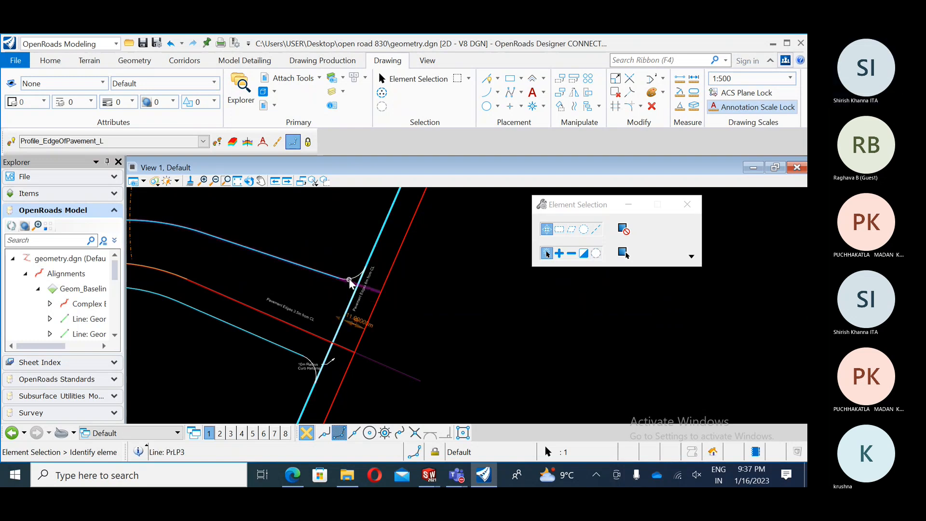
pyautogui.click(355, 282)
pyautogui.click(357, 276)
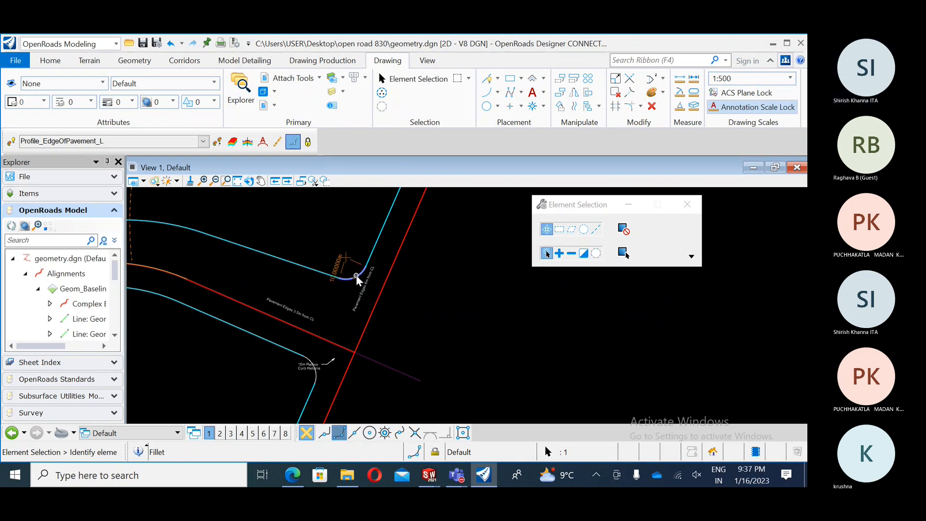
pyautogui.press('Delete')
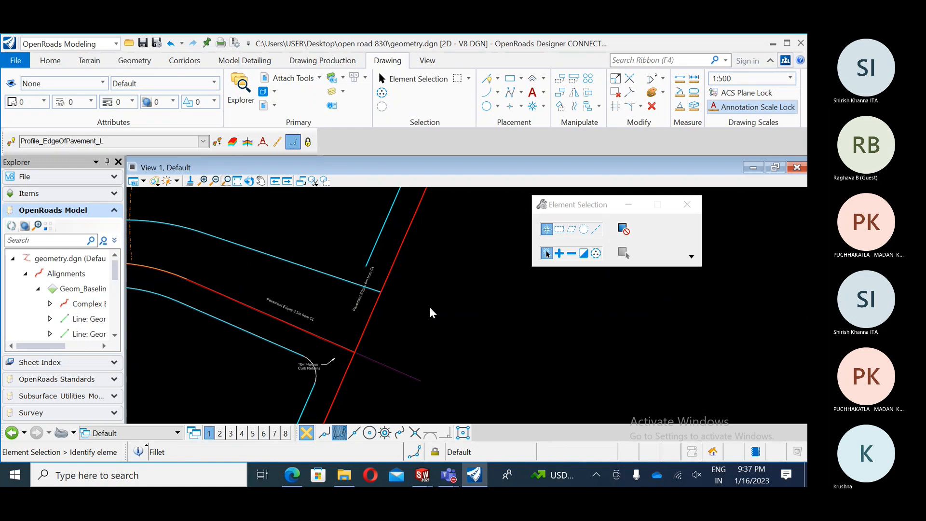
pyautogui.click(363, 278)
pyautogui.press('Delete')
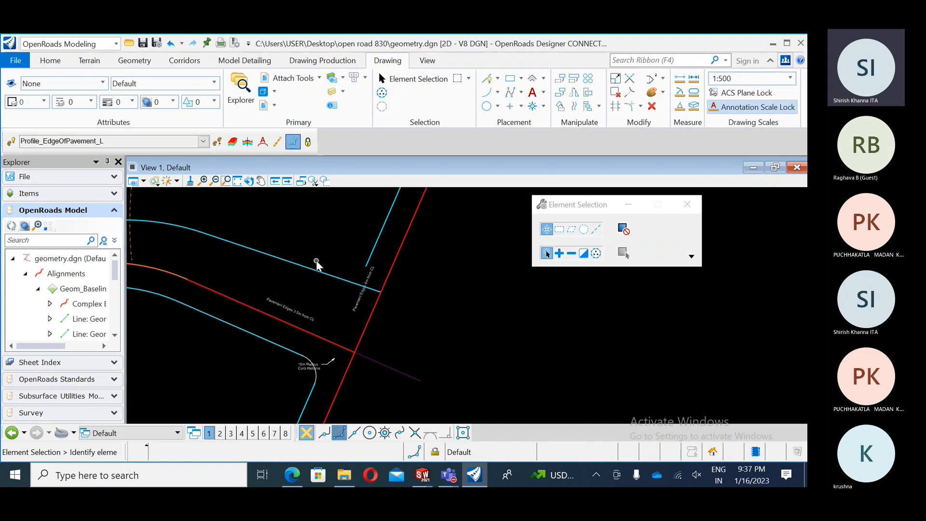
pyautogui.click(134, 68)
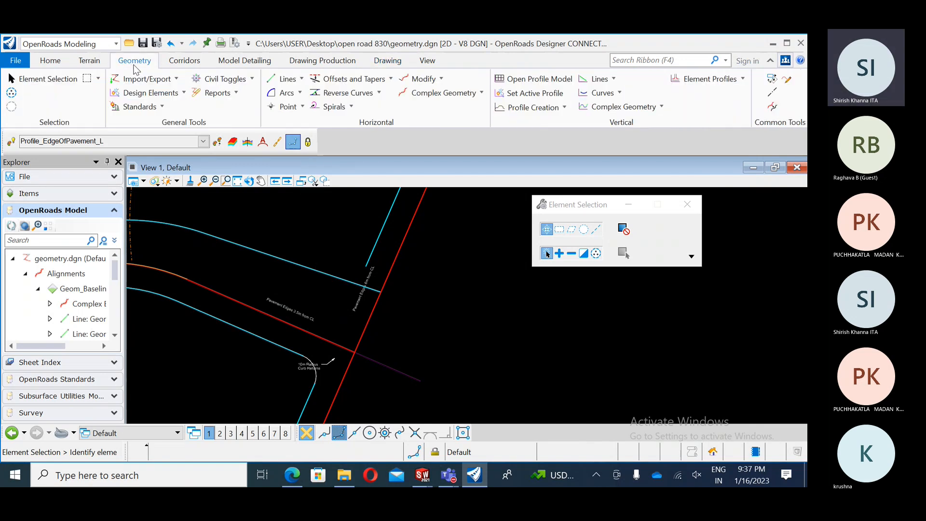
pyautogui.click(300, 94)
pyautogui.moveTo(441, 192)
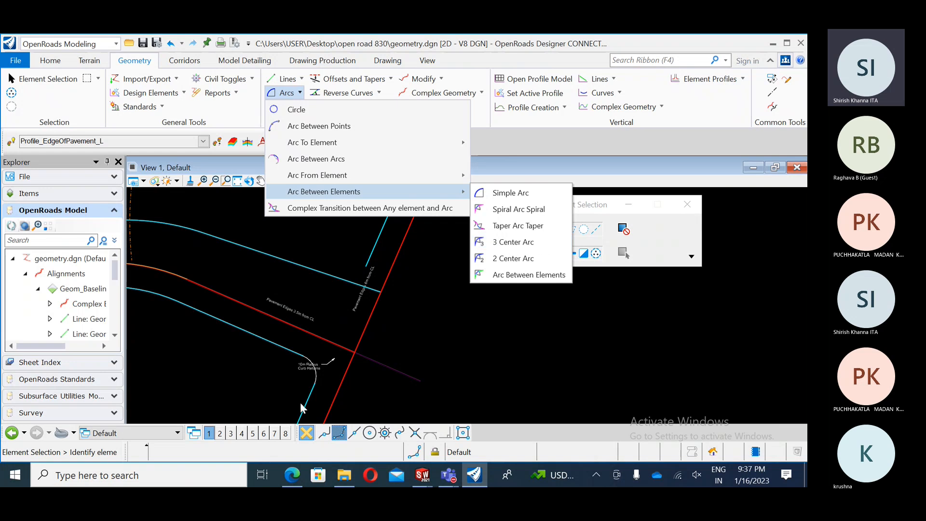
# Open Paint and sketch a square corner of two lines rounded by a curve, with arrows marking the curve's three radii.
pyautogui.click(119, 475)
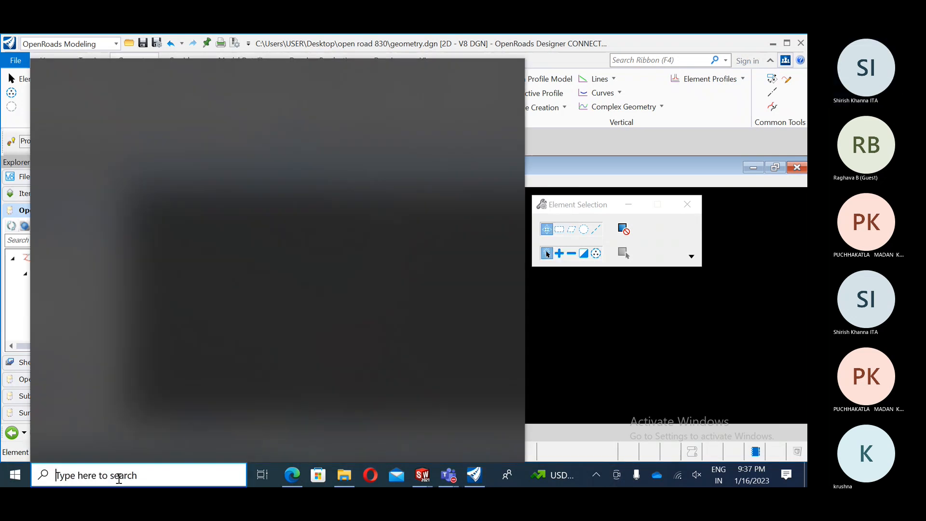
pyautogui.write('paint')
pyautogui.press('Return')
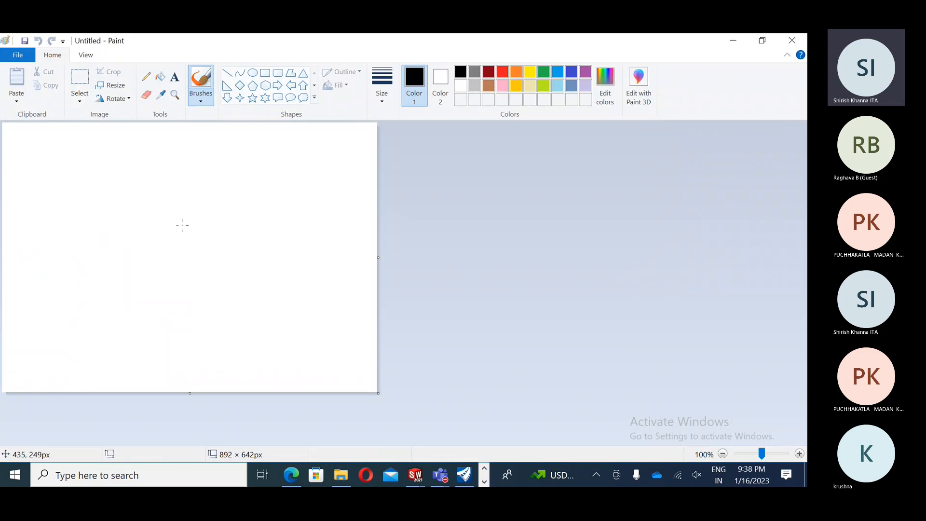
pyautogui.moveTo(95, 205); pyautogui.dragTo(214, 208)
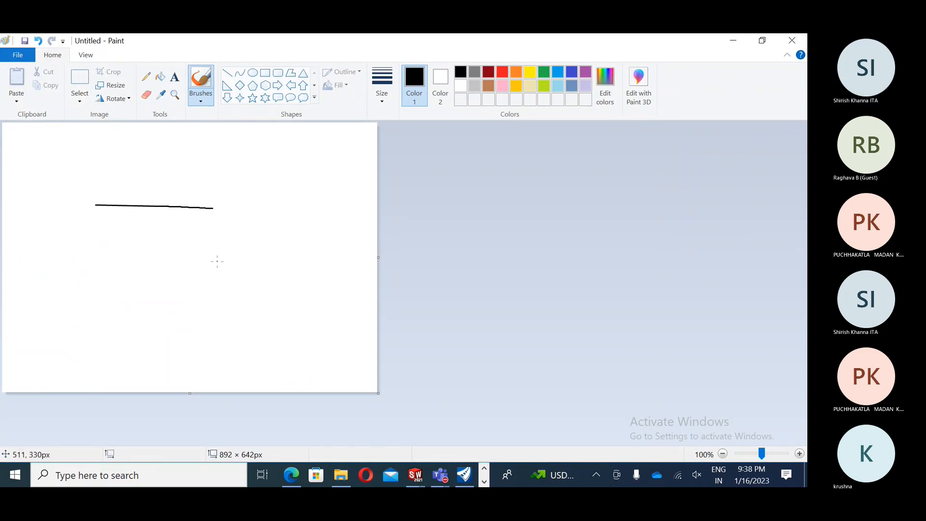
pyautogui.moveTo(209, 340); pyautogui.dragTo(214, 209)
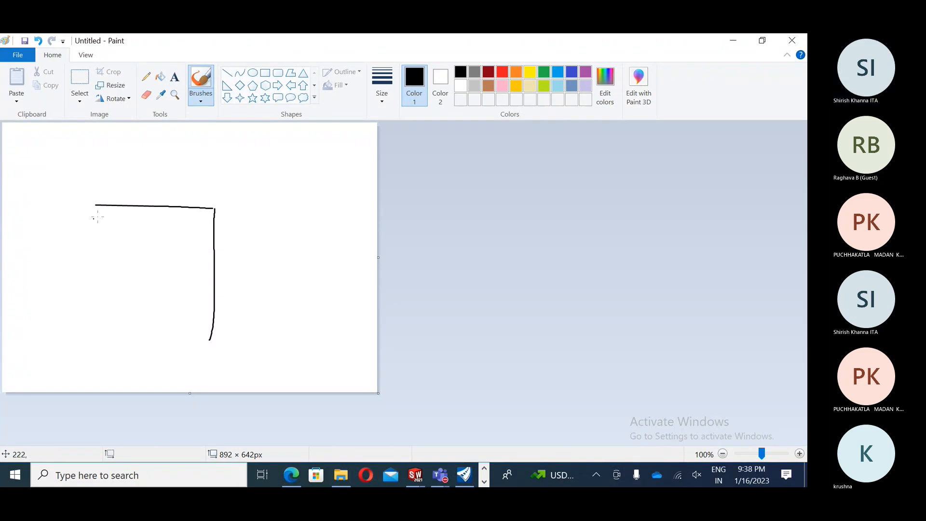
pyautogui.moveTo(163, 215); pyautogui.dragTo(200, 257)
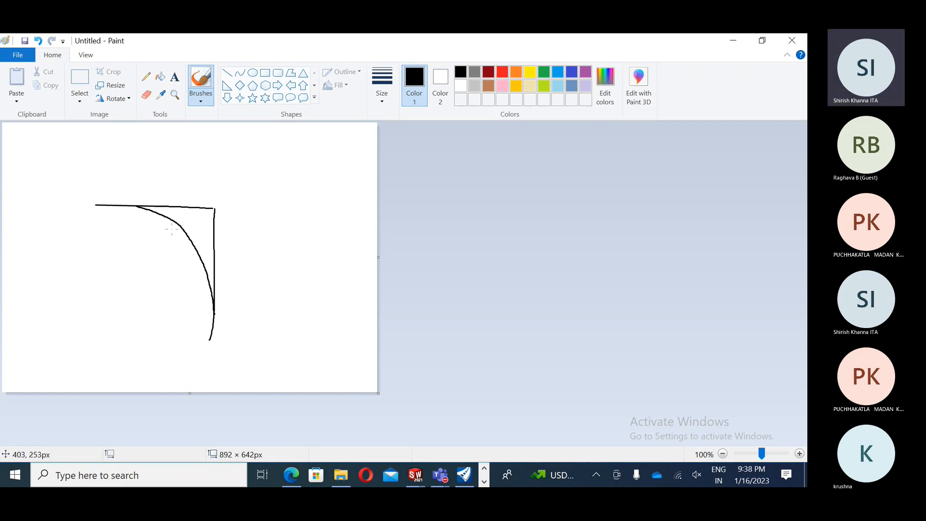
pyautogui.moveTo(143, 247); pyautogui.dragTo(156, 218)
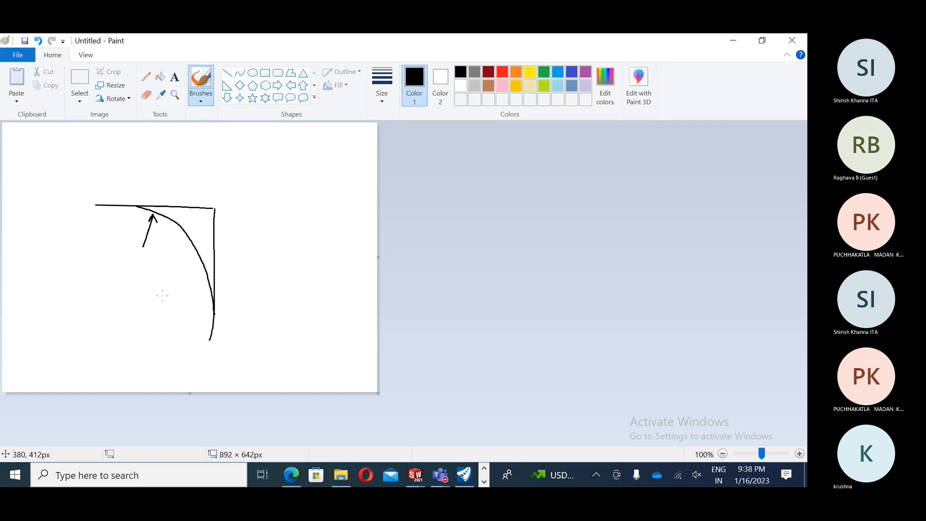
pyautogui.moveTo(131, 281)
pyautogui.mouseDown()
pyautogui.moveTo(185, 255)
pyautogui.moveTo(192, 261)
pyautogui.moveTo(164, 299)
pyautogui.moveTo(95, 310)
pyautogui.mouseUp()
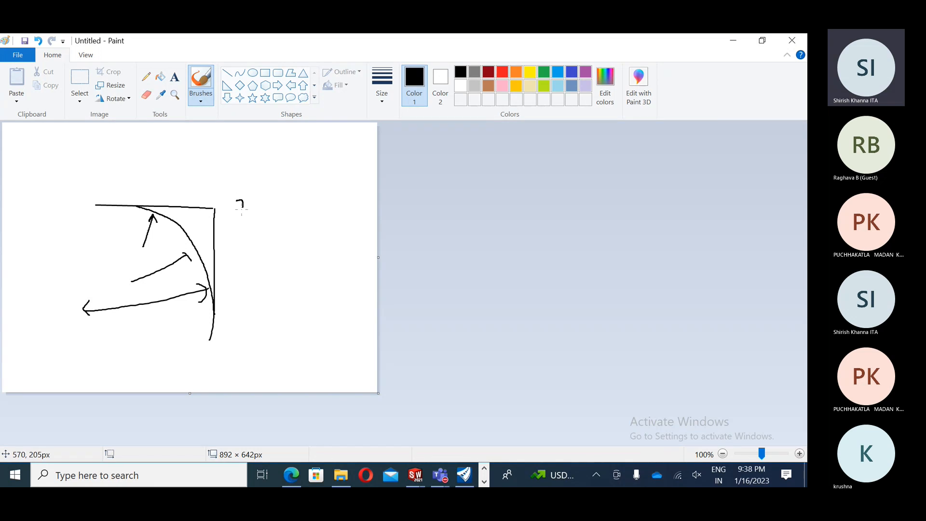
# Handwrite "3 Center" beside the corner sketch and the ratio 2:1:3 beneath it.
pyautogui.moveTo(266, 207)
pyautogui.mouseDown()
pyautogui.moveTo(268, 221)
pyautogui.moveTo(327, 212)
pyautogui.mouseUp()
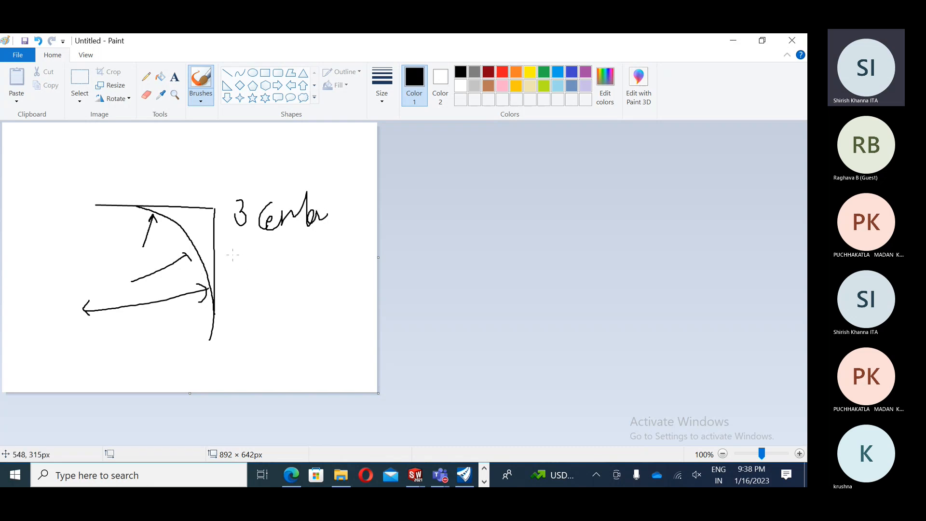
pyautogui.moveTo(239, 271); pyautogui.dragTo(274, 264)
pyautogui.click(258, 270)
pyautogui.click(288, 258)
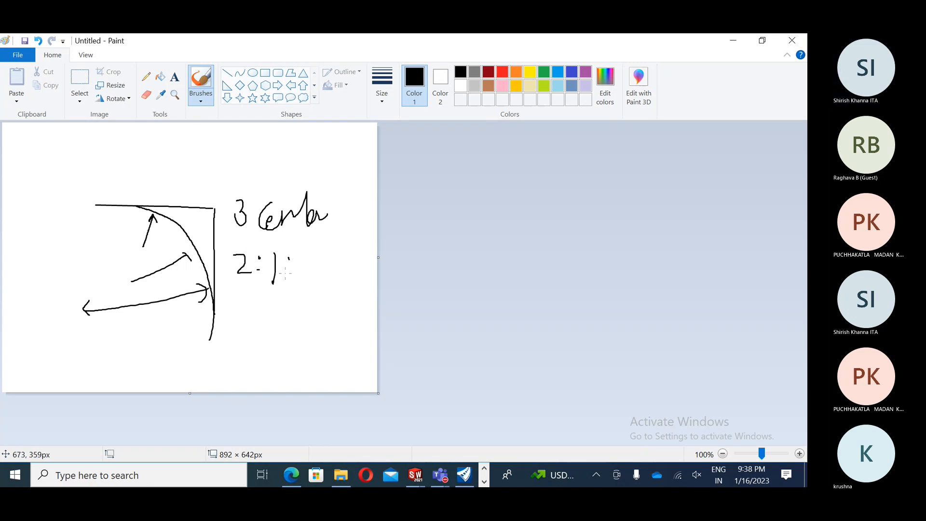
pyautogui.moveTo(311, 263); pyautogui.dragTo(308, 274)
pyautogui.click(289, 274)
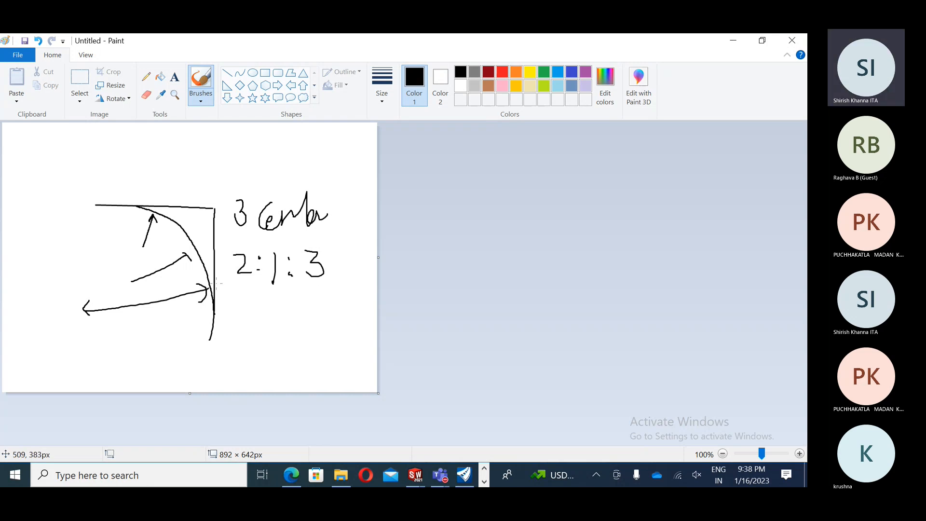
# Switch to OpenRoads Designer and start a 3 Center Arc between elements, moving its settings dialog clear of the drawing.
pyautogui.click(465, 478)
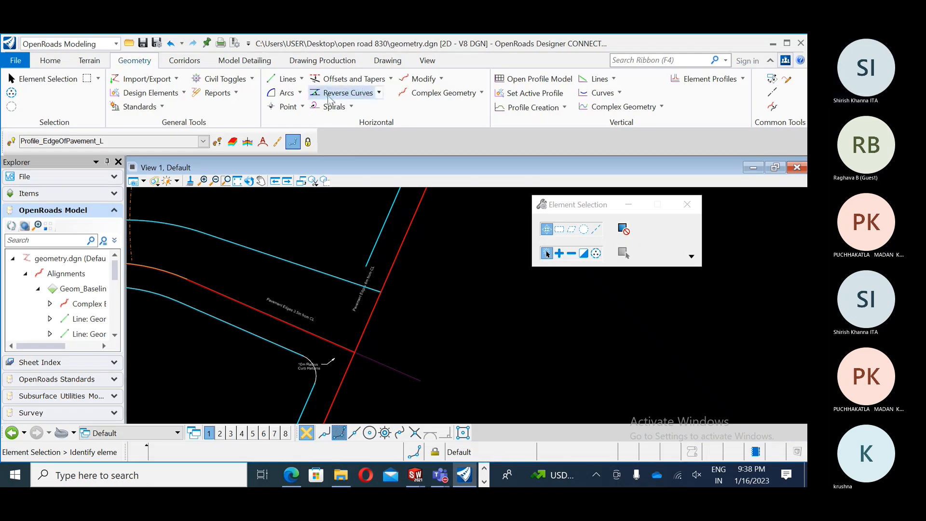
pyautogui.click(287, 93)
pyautogui.moveTo(337, 191)
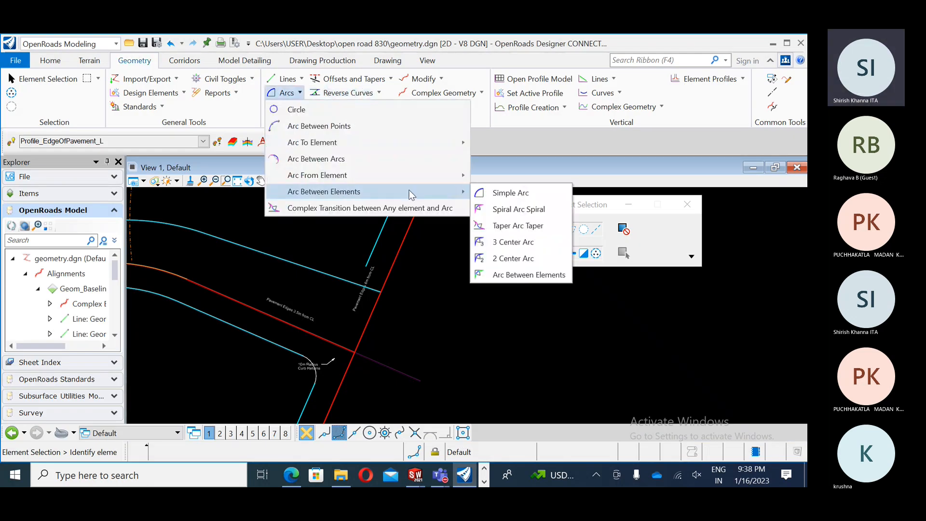
pyautogui.click(515, 240)
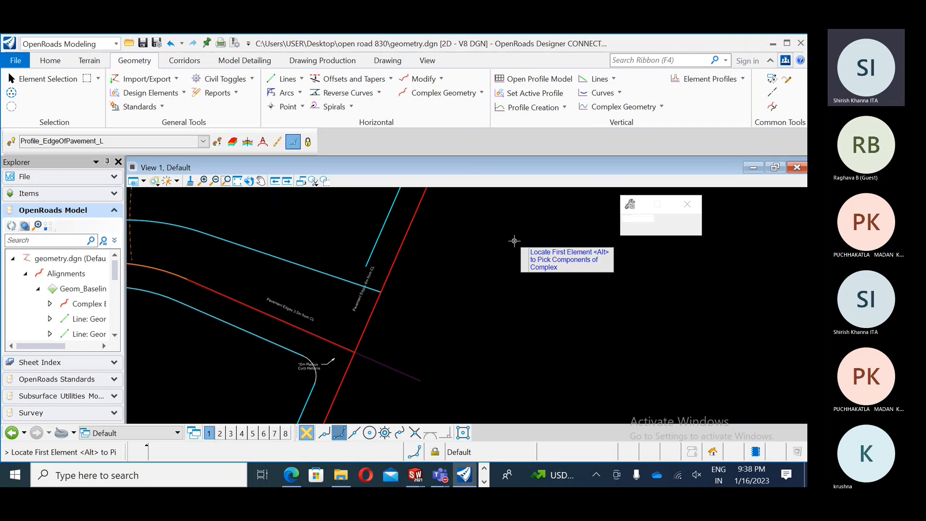
pyautogui.moveTo(603, 204); pyautogui.dragTo(509, 130)
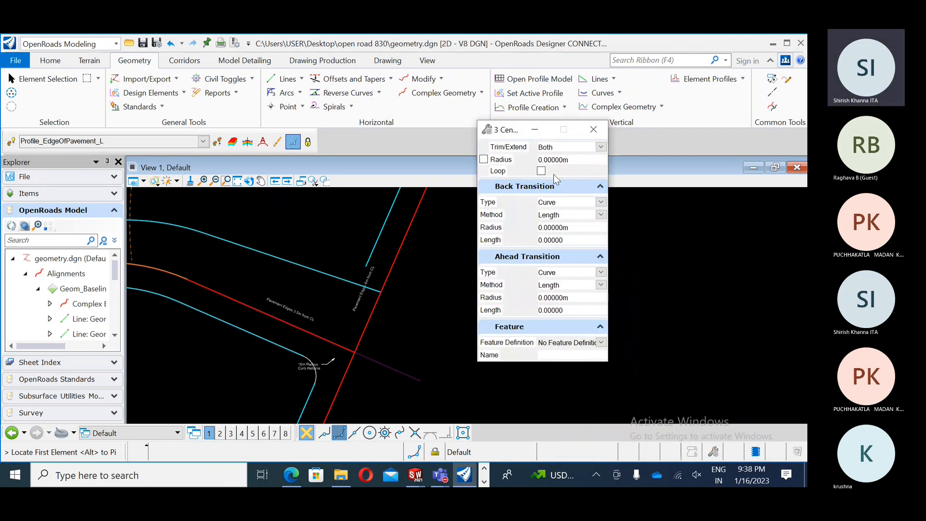
pyautogui.click(562, 160)
pyautogui.click(577, 228)
pyautogui.click(555, 298)
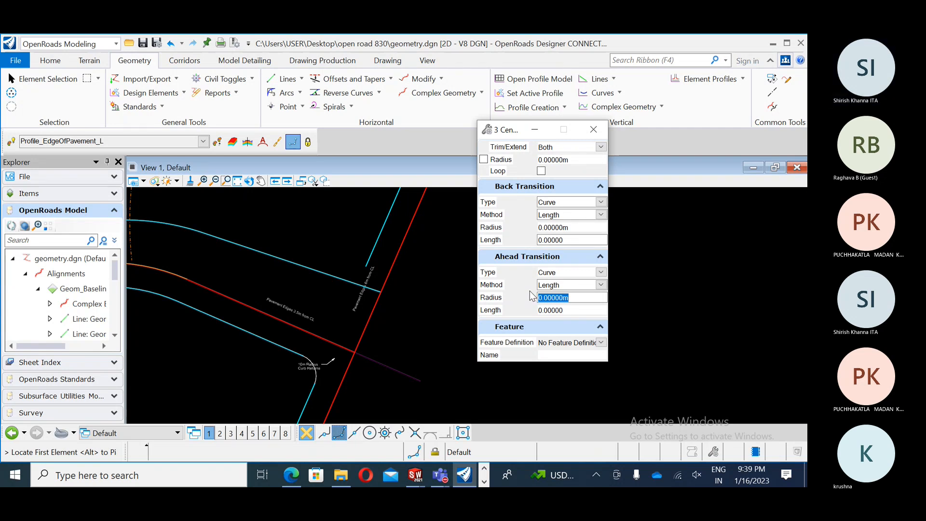
# Construct a 3 center arc of 20 m radius from the side road's upper pavement edge to the main road's edge.
pyautogui.click(318, 270)
pyautogui.click(376, 243)
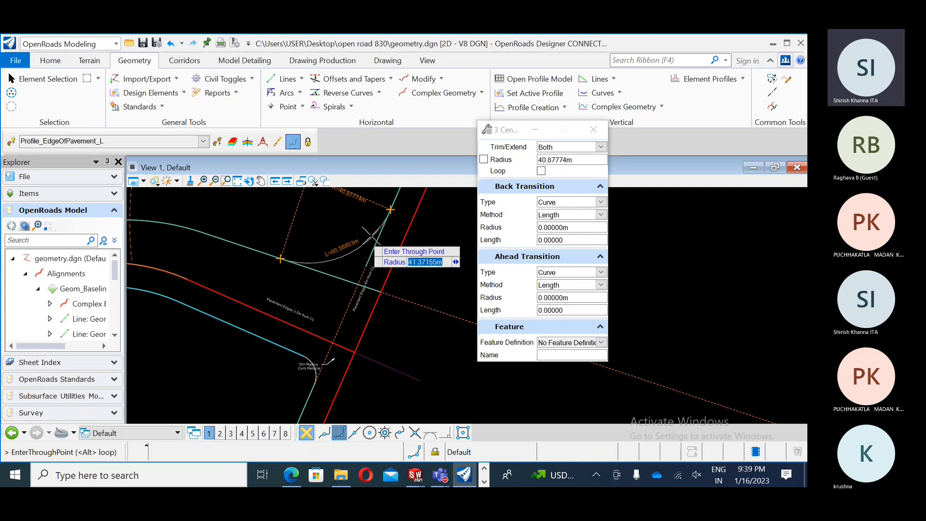
pyautogui.write('20')
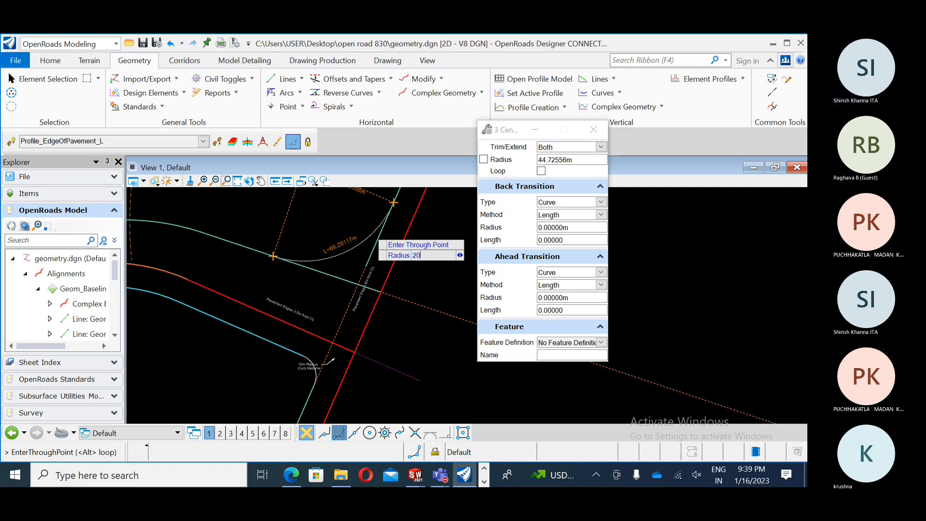
pyautogui.press('Return')
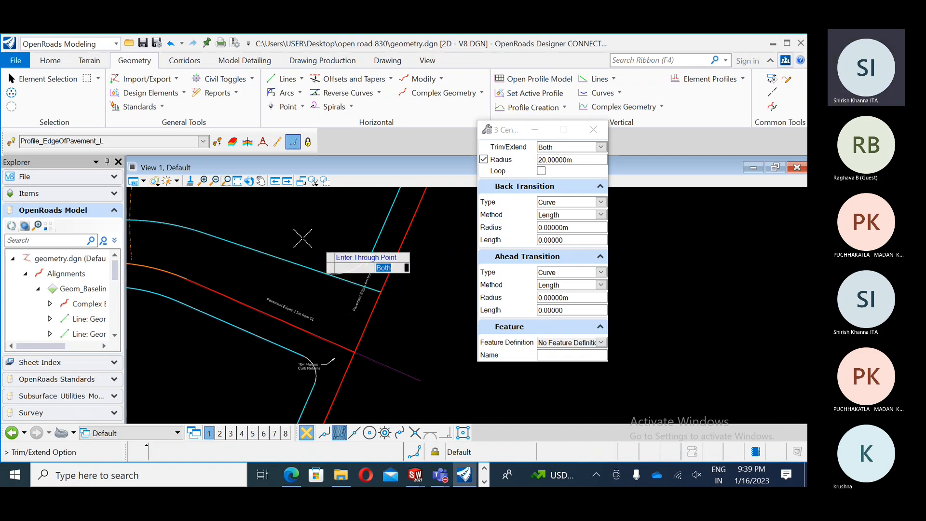
pyautogui.click(348, 273)
pyautogui.scroll(3, 351, 274)
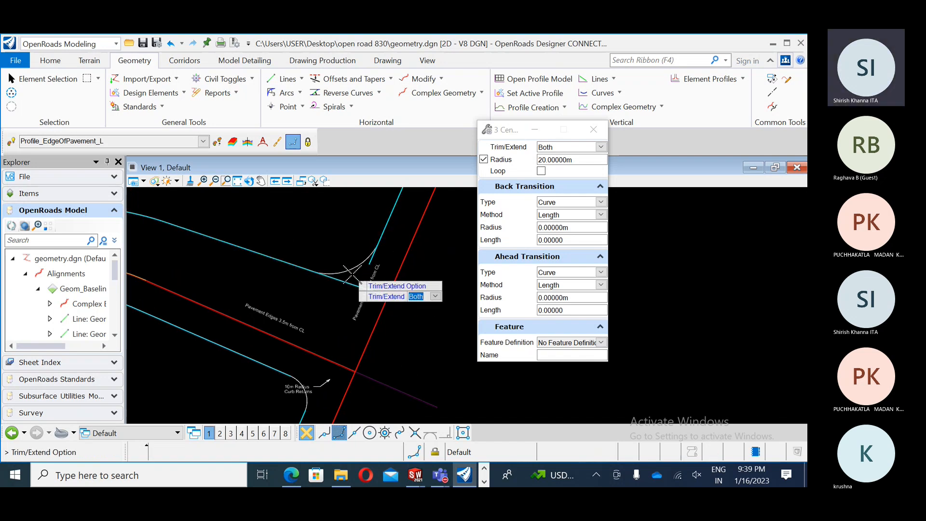
# Leave the arc command and delete the 20 m radius arc at the upper corner of the intersection.
pyautogui.click(561, 230)
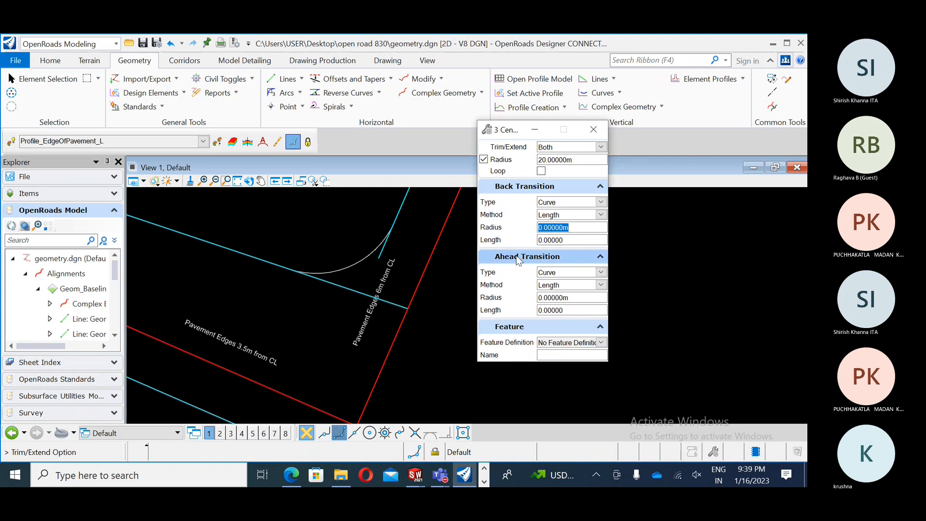
pyautogui.click(404, 262)
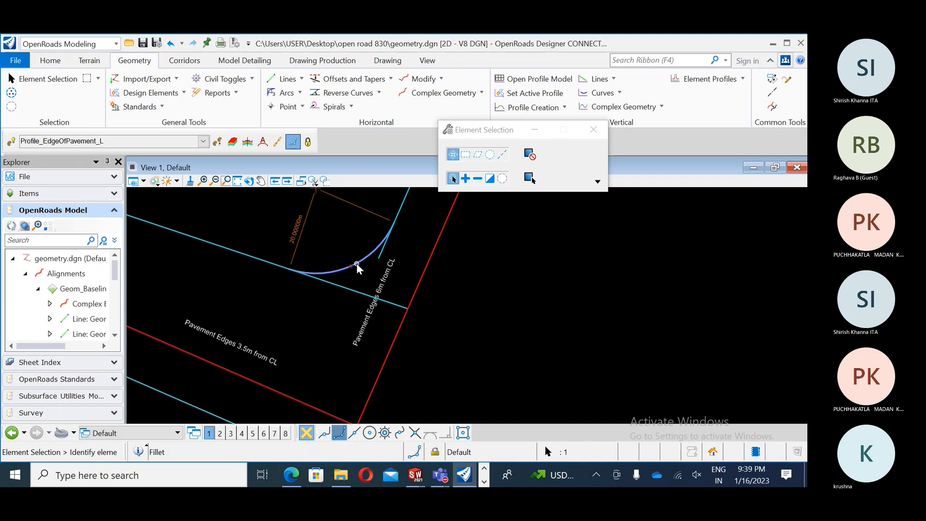
pyautogui.scroll(-1, 329, 326)
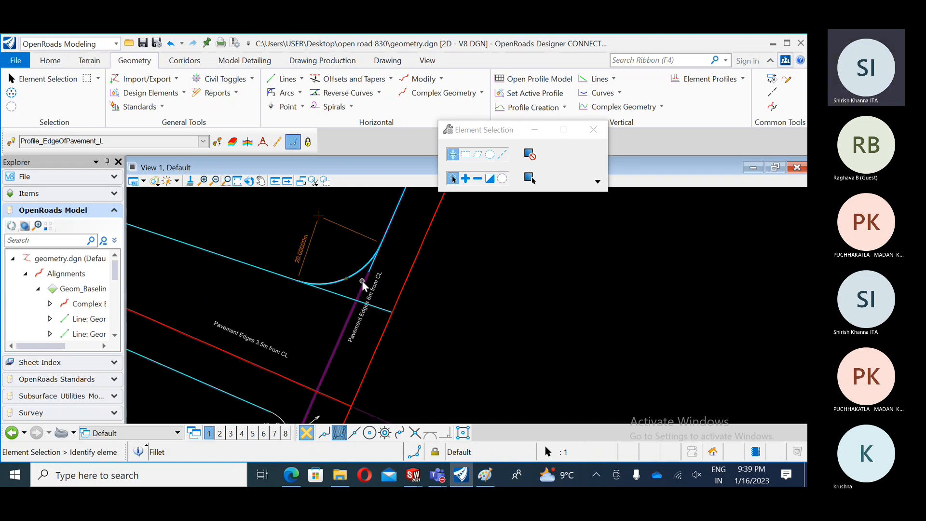
pyautogui.press('Delete')
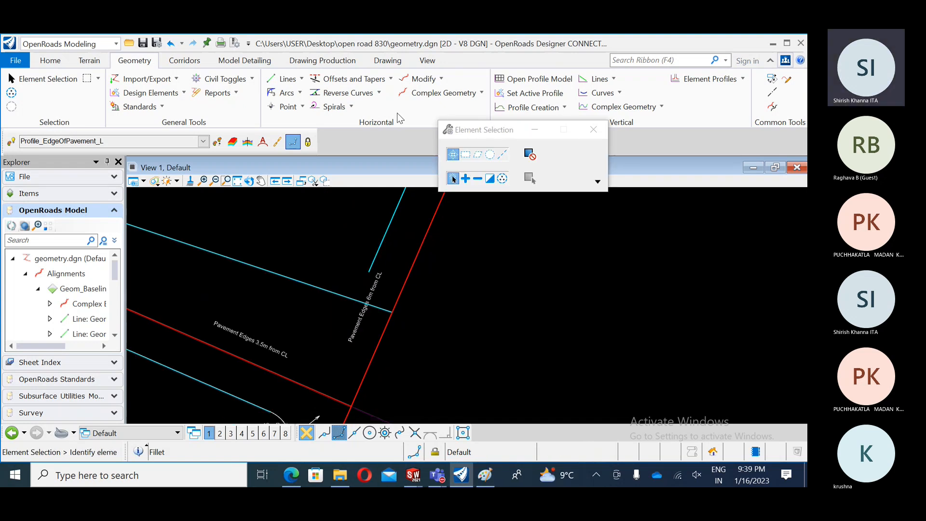
# Restart the 3 Center Arc with its radius unlocked, setting the back transition radius to 40 m and the ahead transition radius to 60 m.
pyautogui.click(284, 93)
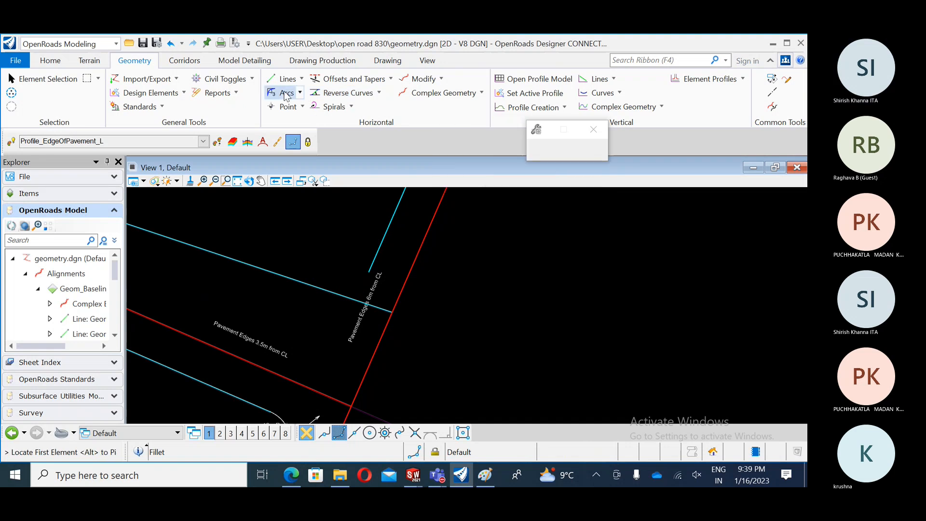
pyautogui.click(484, 160)
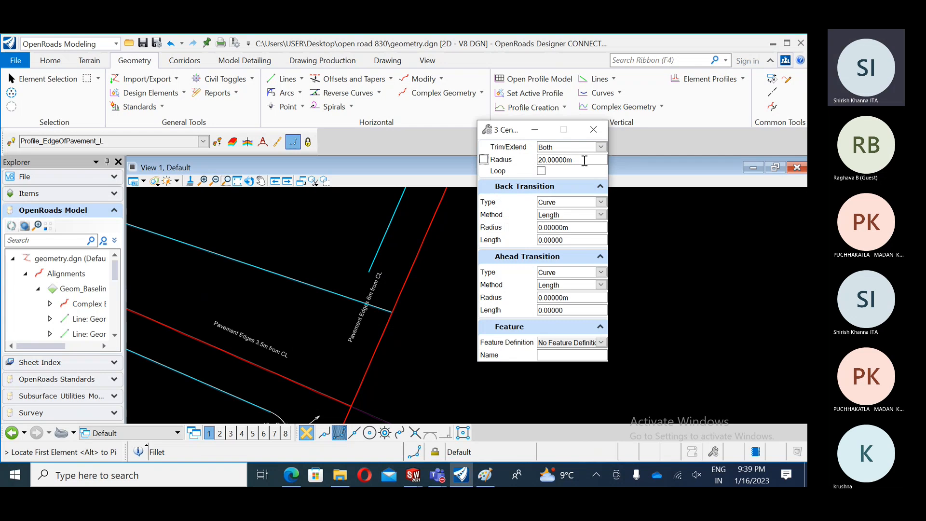
pyautogui.click(524, 228)
pyautogui.write('40')
pyautogui.click(542, 298)
pyautogui.write('6')
# Construct the 3 center arc between the main road's and side road's upper pavement edges with a 20 m radius and Trim/Extend set to Both.
pyautogui.click(369, 253)
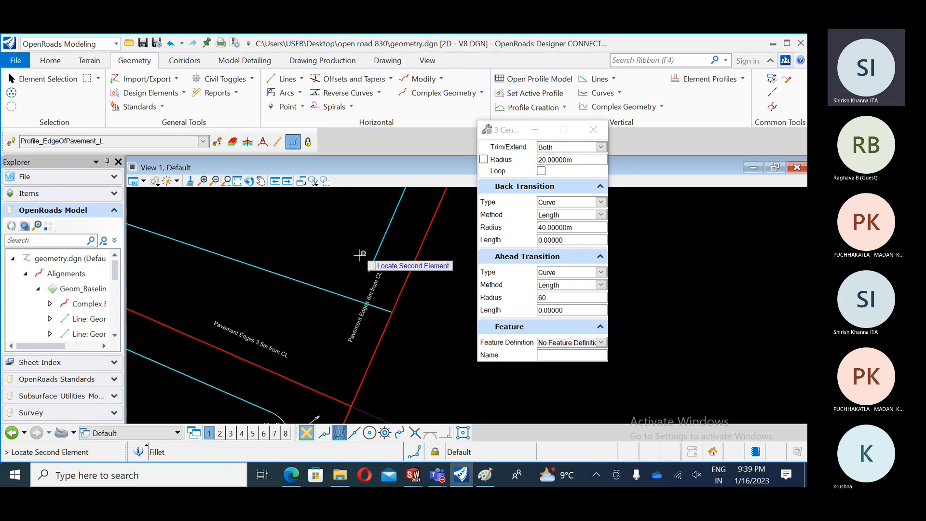
pyautogui.click(281, 275)
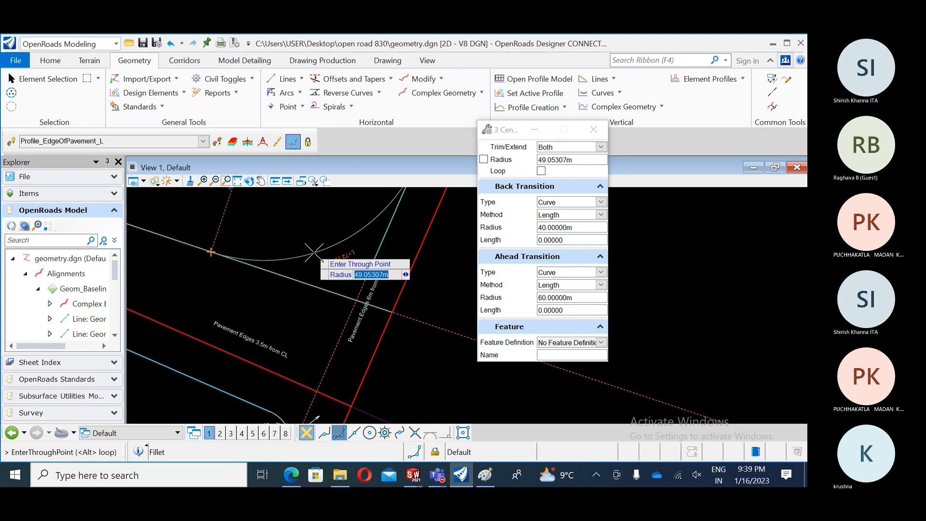
pyautogui.write('20')
pyautogui.press('Return')
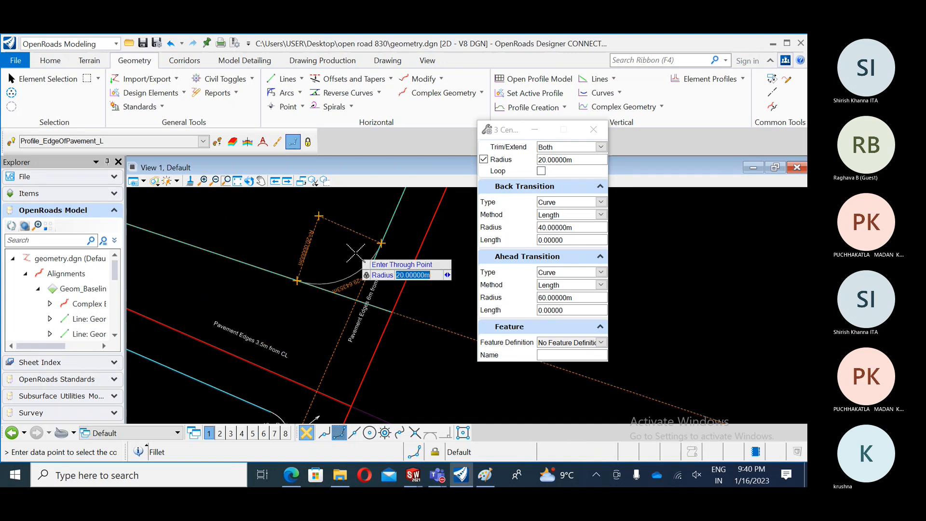
pyautogui.click(355, 253)
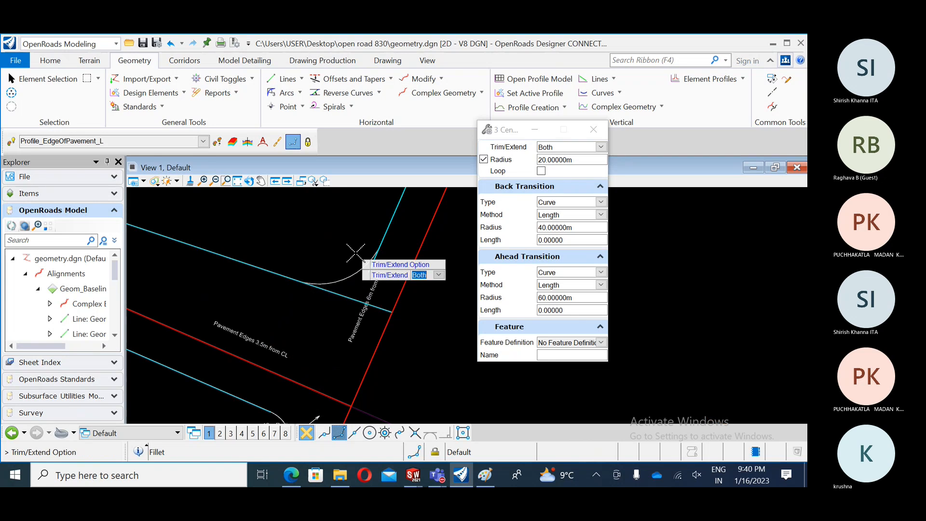
pyautogui.click(356, 253)
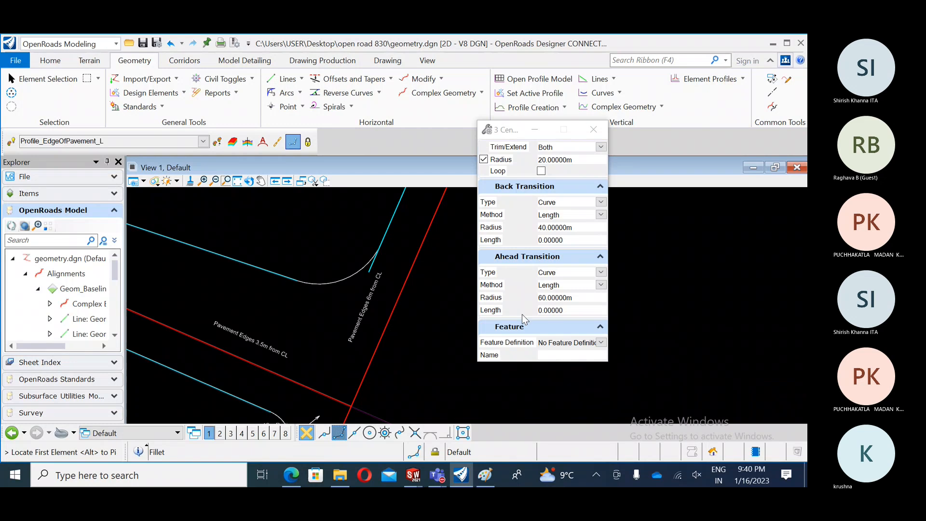
pyautogui.click(355, 276)
pyautogui.press('Escape')
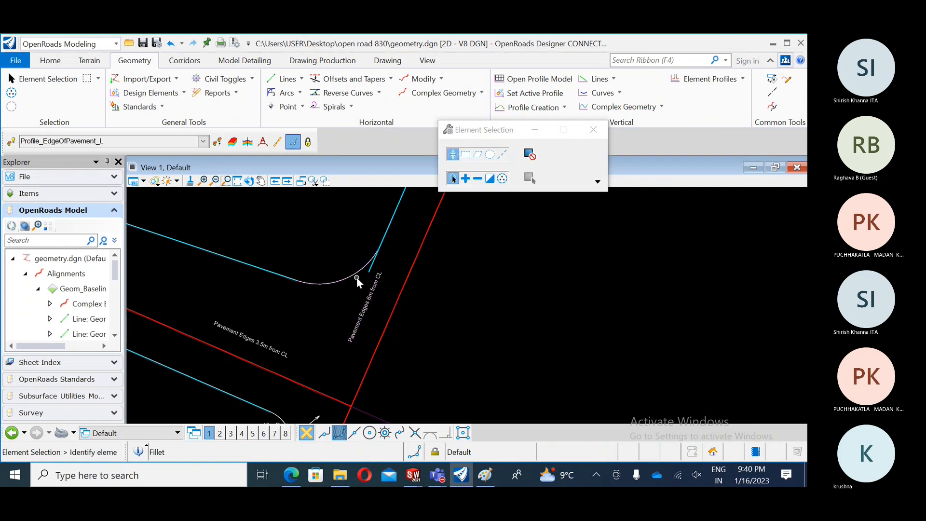
pyautogui.moveTo(357, 282)
pyautogui.mouseDown(button='middle')
pyautogui.moveTo(390, 360)
pyautogui.moveTo(376, 303)
pyautogui.mouseUp(button='middle')
pyautogui.scroll(-2, 321, 269)
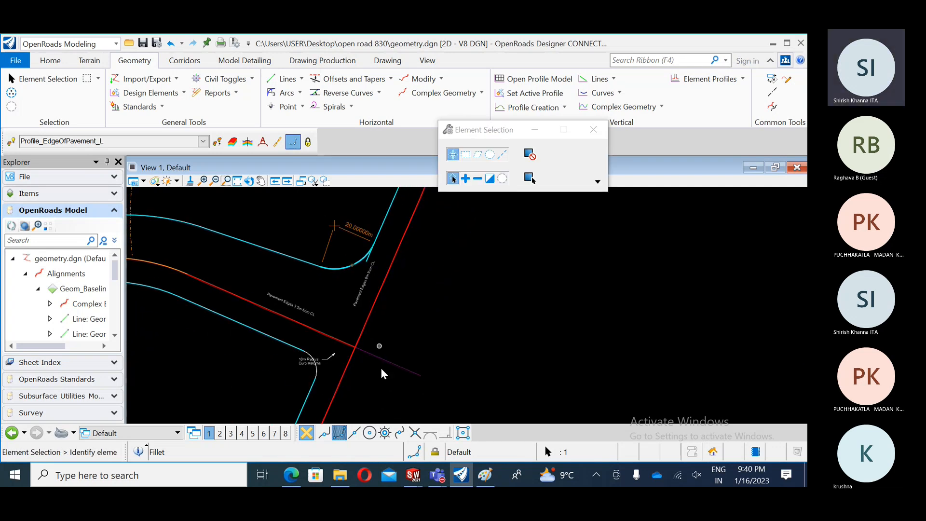
# Switch to the training PDF in Edge and review the 3 Center Arc dialog settings on page 37, including the transition lengths.
pyautogui.click(302, 477)
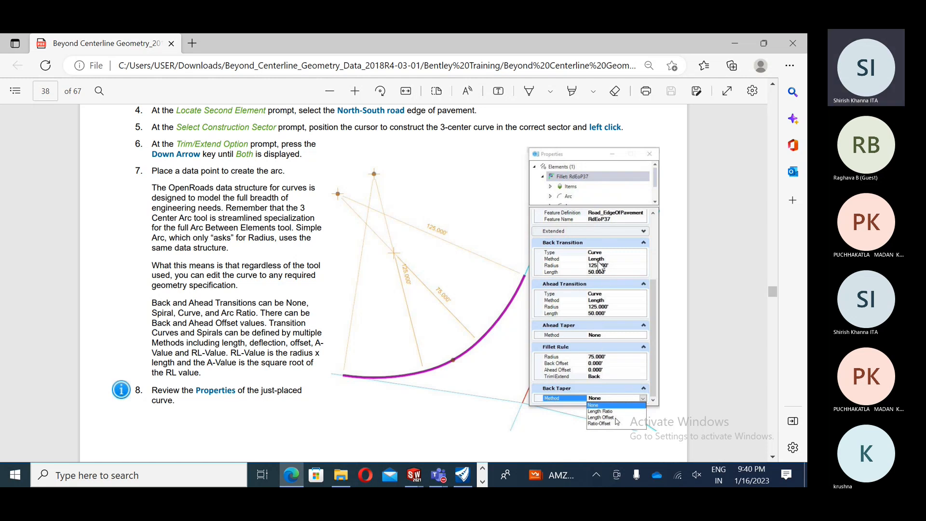
pyautogui.scroll(-10, 316, 312)
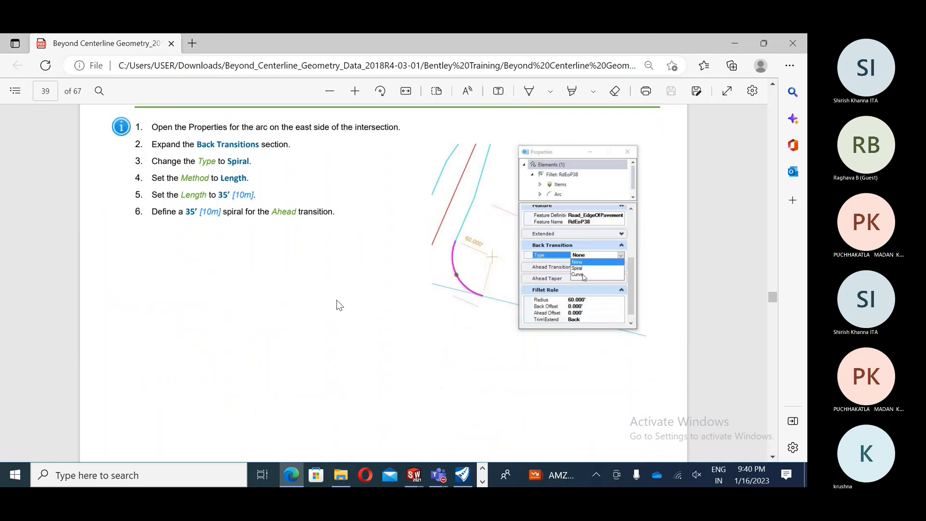
pyautogui.scroll(15, 371, 294)
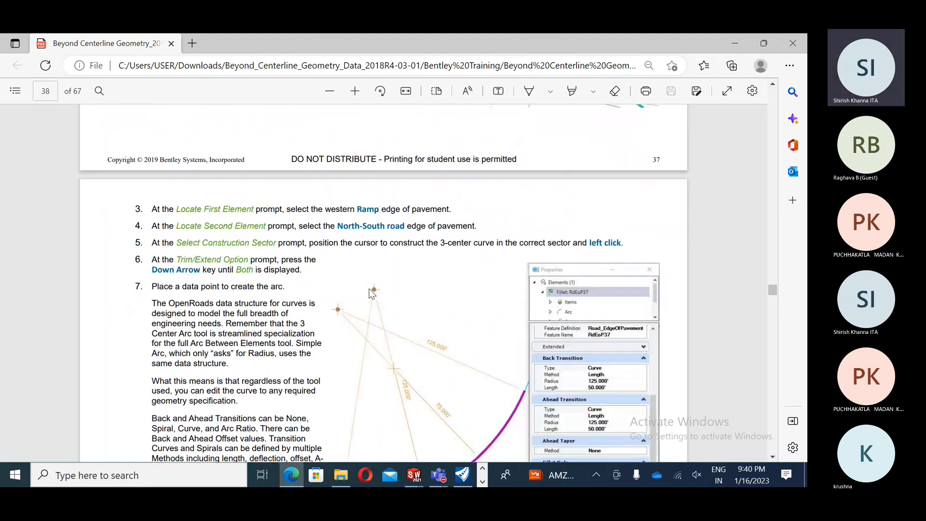
pyautogui.scroll(6, 371, 294)
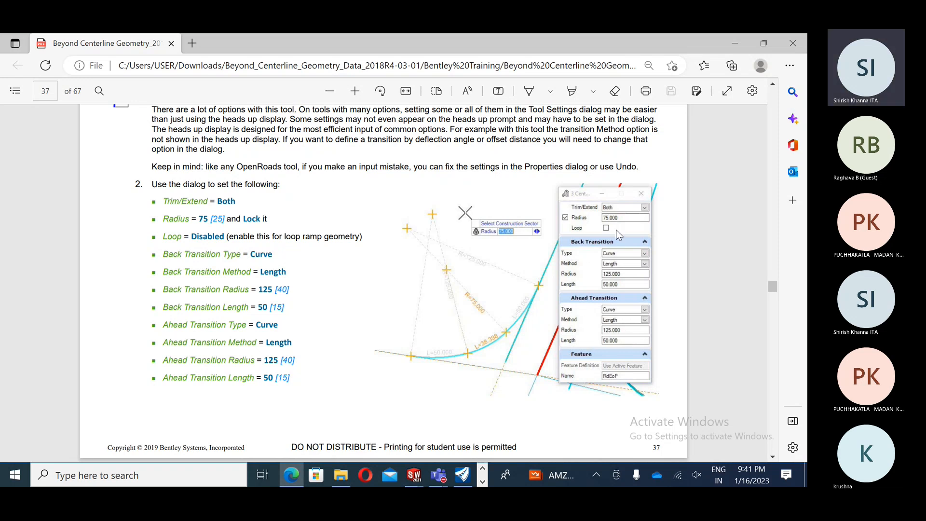
# Return to OpenRoads Designer and undo the 3 center arc together with the trimming of the pavement edge.
pyautogui.click(461, 476)
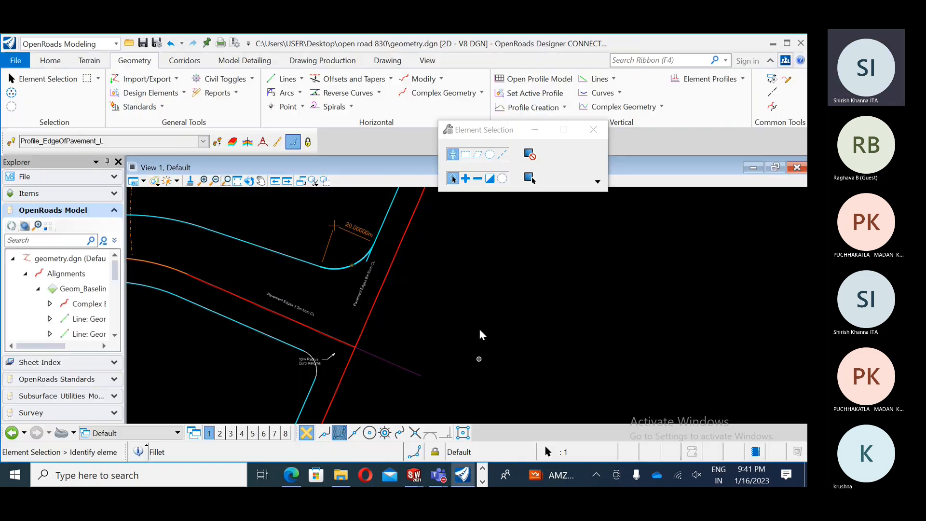
pyautogui.hotkey('ctrl', 'z')
pyautogui.hotkey('ctrl', 'z')
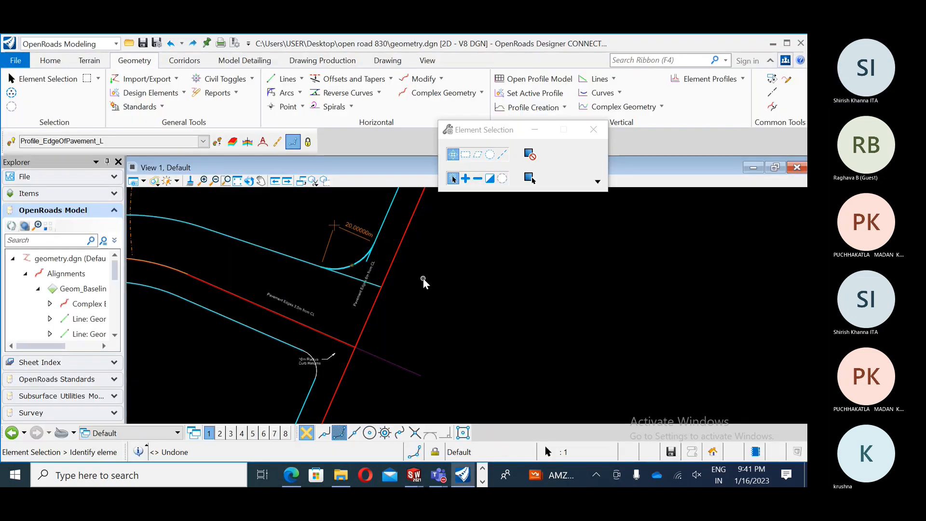
# Restart the 3 Center Arc and set both the back and ahead transition lengths to 20.
pyautogui.click(288, 94)
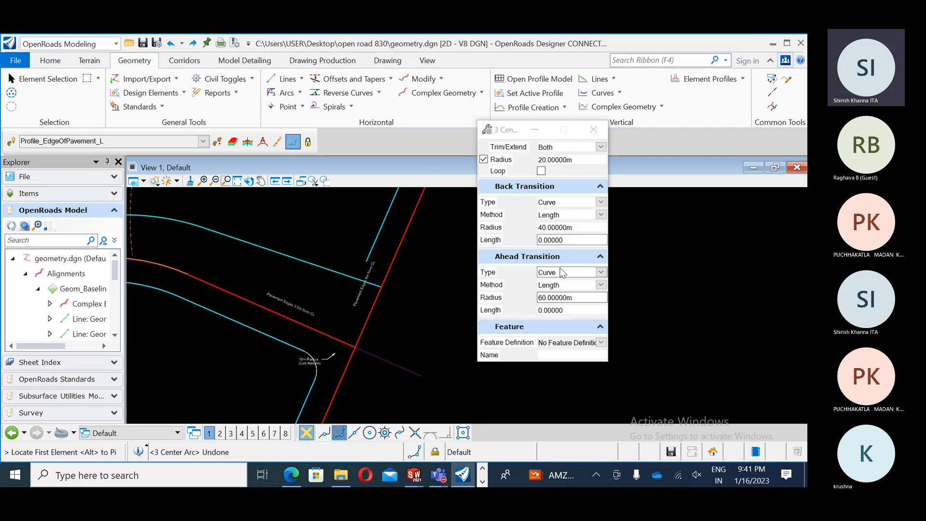
pyautogui.click(568, 240)
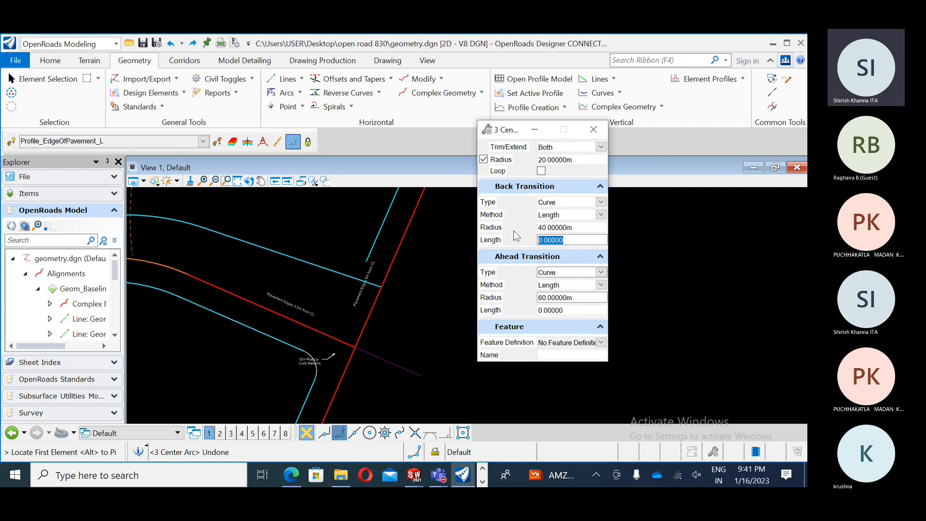
pyautogui.write('20')
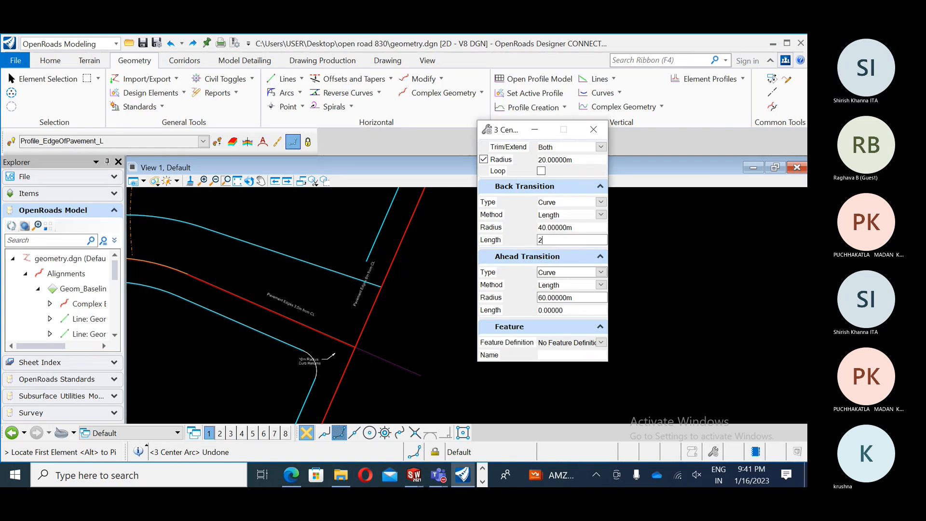
pyautogui.click(566, 312)
pyautogui.write('20')
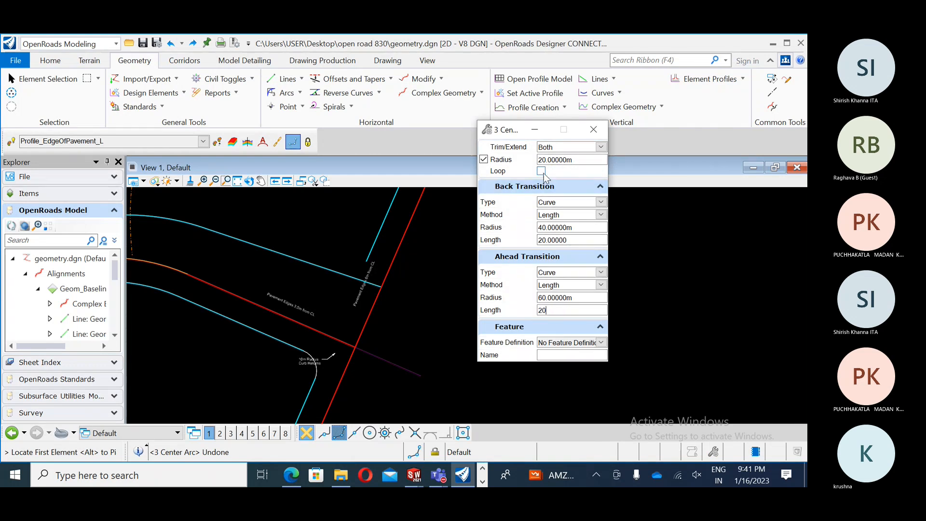
# Construct the 3 center arc between the side road's and main road's upper pavement edges with a 20 m radius and Trim/Extend set to Both.
pyautogui.click(380, 236)
pyautogui.click(321, 260)
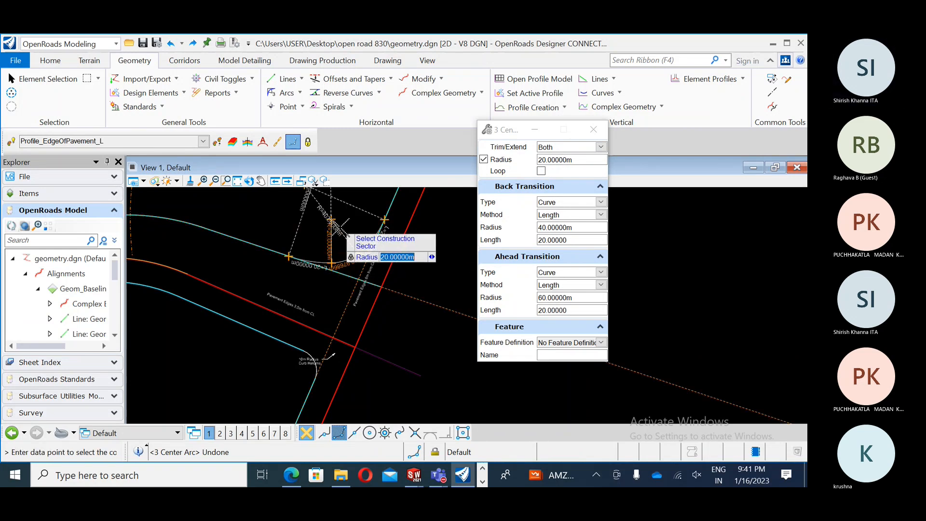
pyautogui.scroll(-2, 341, 246)
pyautogui.scroll(3, 344, 254)
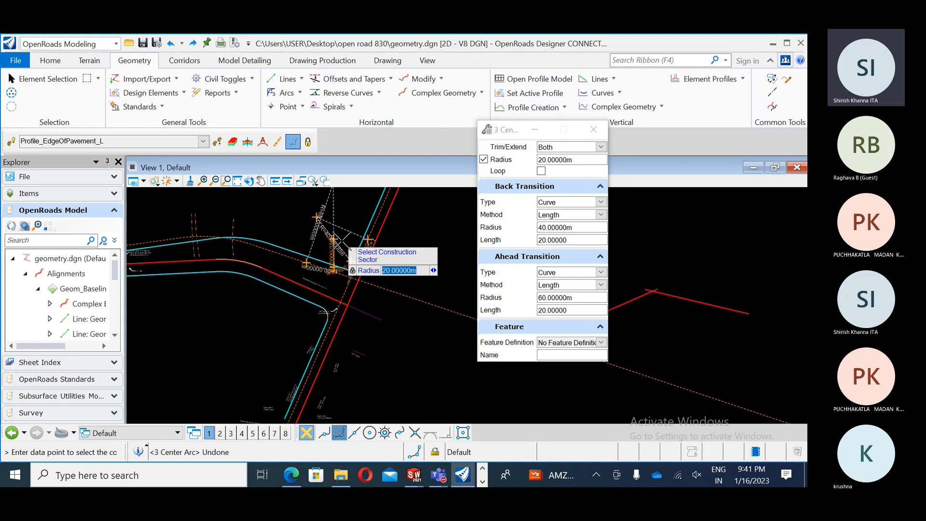
pyautogui.press('Right')
pyautogui.click(343, 240)
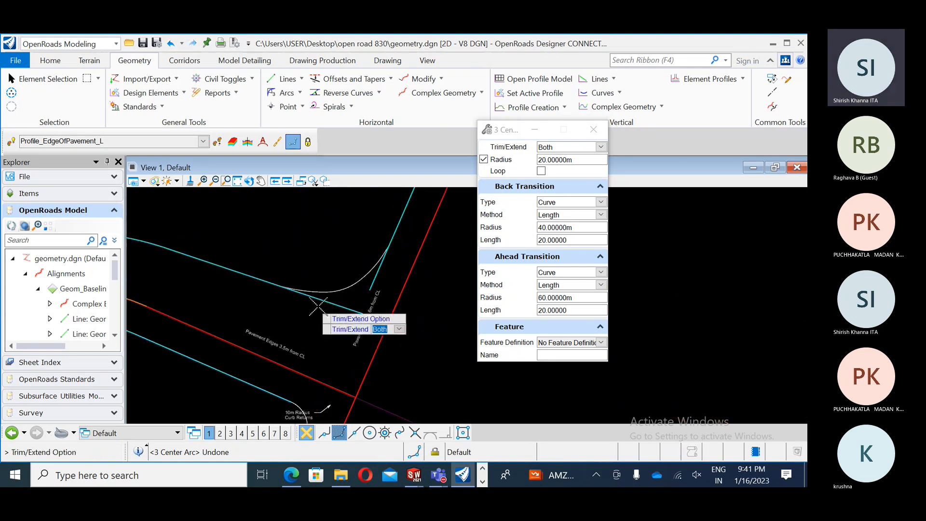
pyautogui.click(414, 351)
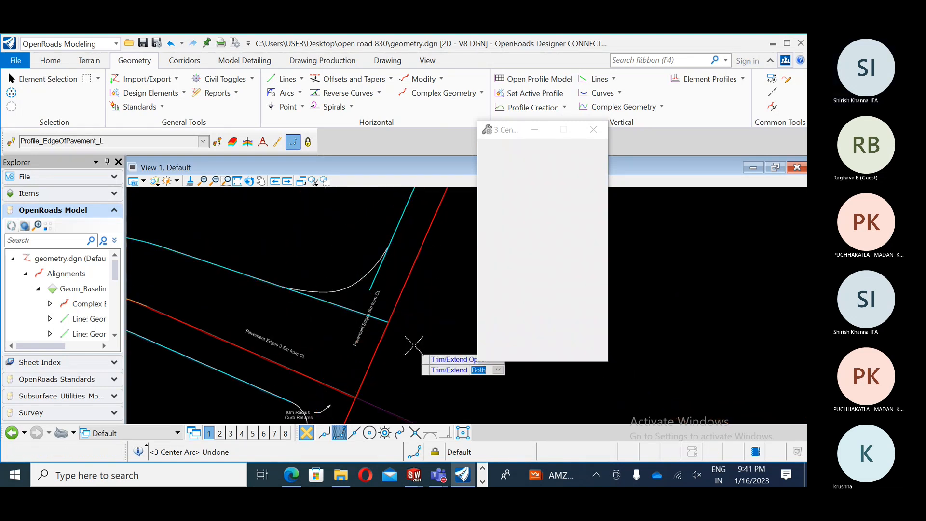
# Leave the 3 Center Arc command and select the new arc to examine its radii and transitions at the intersection.
pyautogui.click(360, 282)
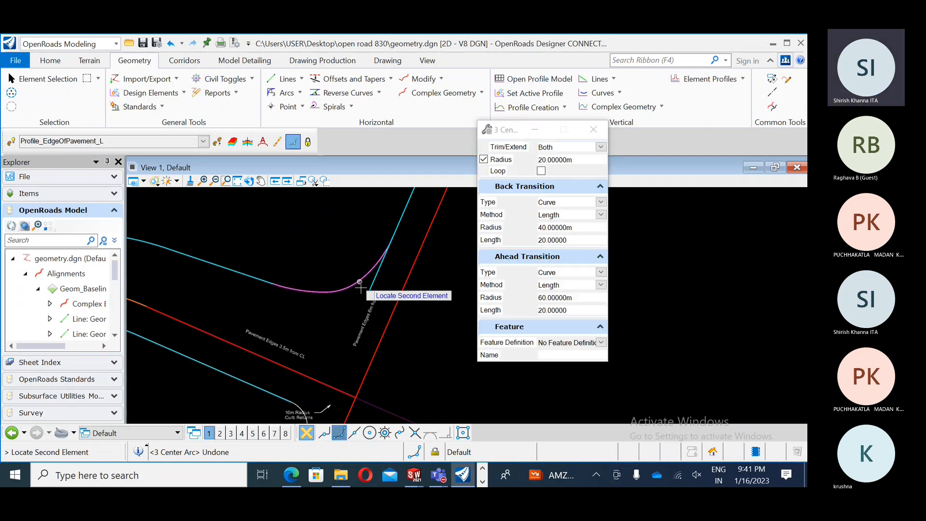
pyautogui.press('Escape')
pyautogui.click(360, 280)
pyautogui.scroll(-1, 385, 362)
pyautogui.scroll(2, 342, 262)
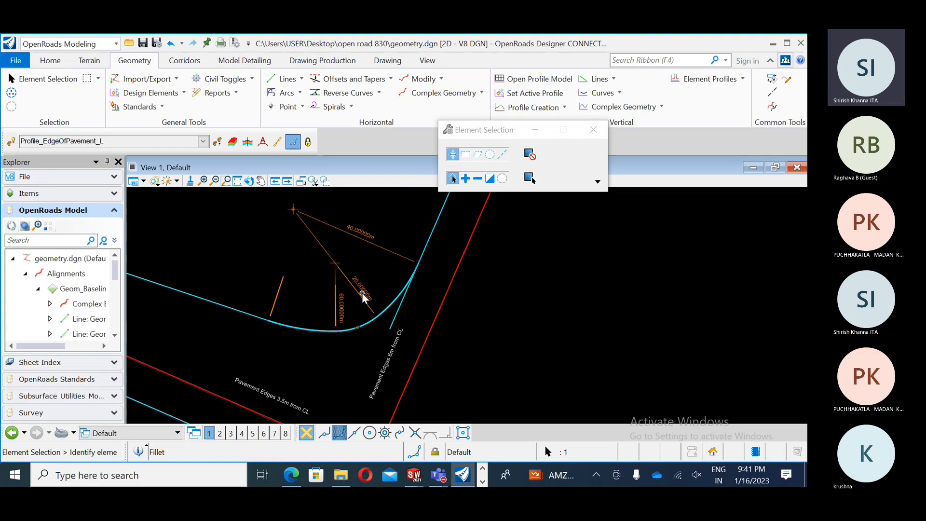
pyautogui.scroll(-1, 445, 335)
pyautogui.moveTo(445, 334); pyautogui.dragTo(479, 306, button='middle')
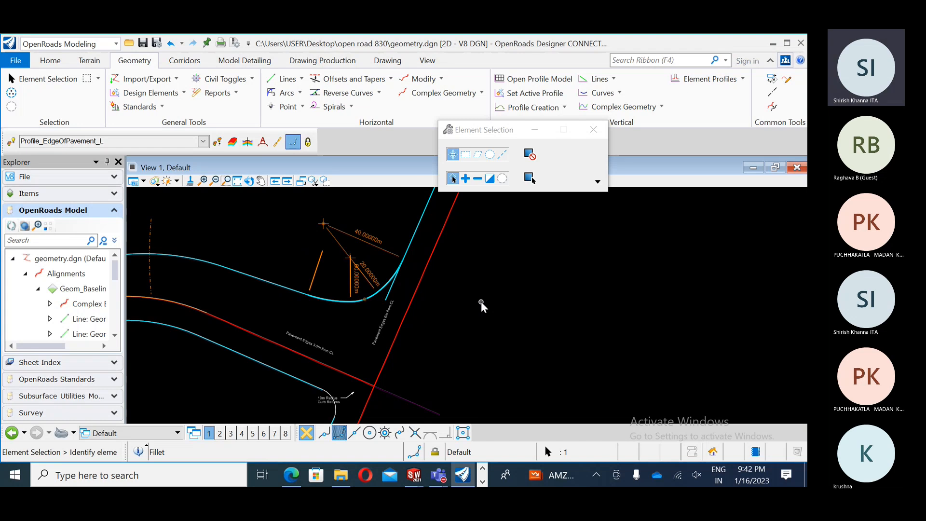
pyautogui.moveTo(441, 328); pyautogui.dragTo(448, 267, button='middle')
pyautogui.scroll(-1, 453, 281)
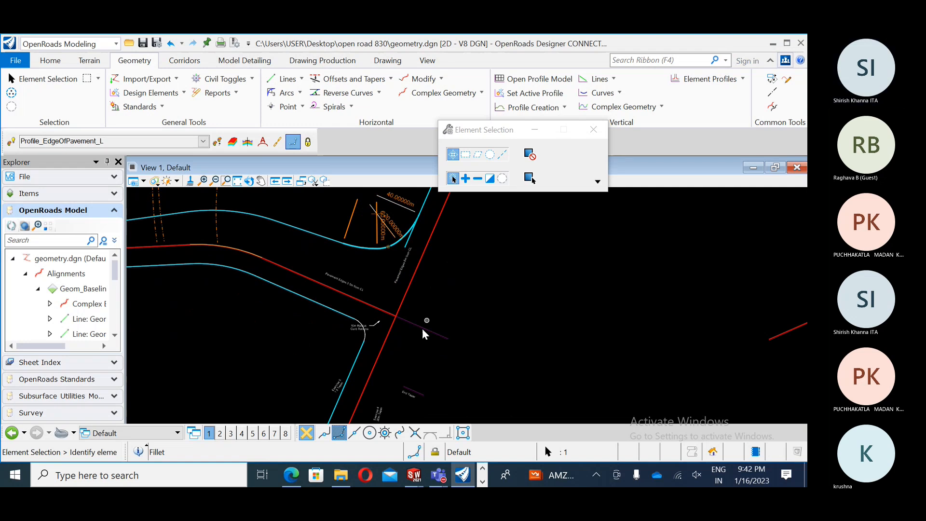
# Switch to the training PDF in Edge and read the spiral transition instructions, continuing to Exercise 7 - Create a Cul-de-Sac on page 40.
pyautogui.click(292, 477)
pyautogui.scroll(-10, 309, 296)
pyautogui.scroll(-4, 309, 296)
pyautogui.scroll(-12, 319, 276)
pyautogui.scroll(-4, 320, 273)
pyautogui.scroll(10, 321, 275)
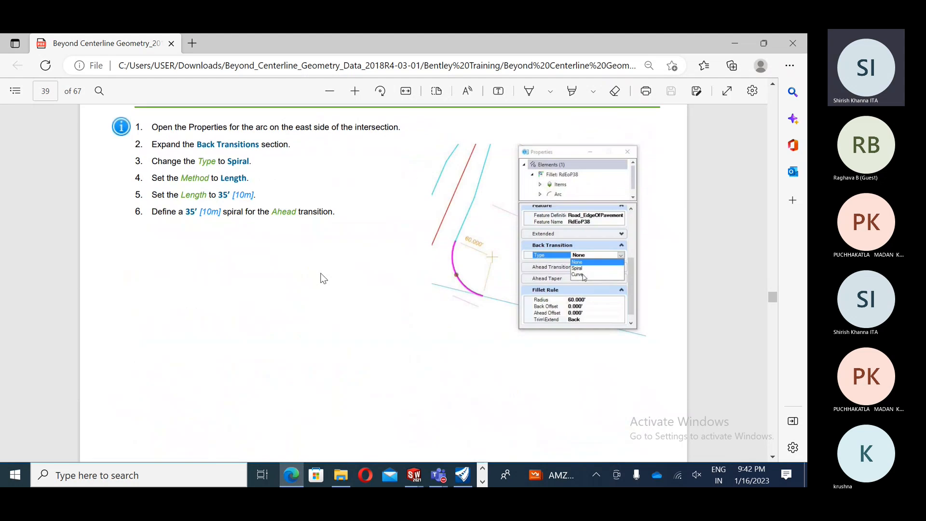
pyautogui.scroll(3, 323, 279)
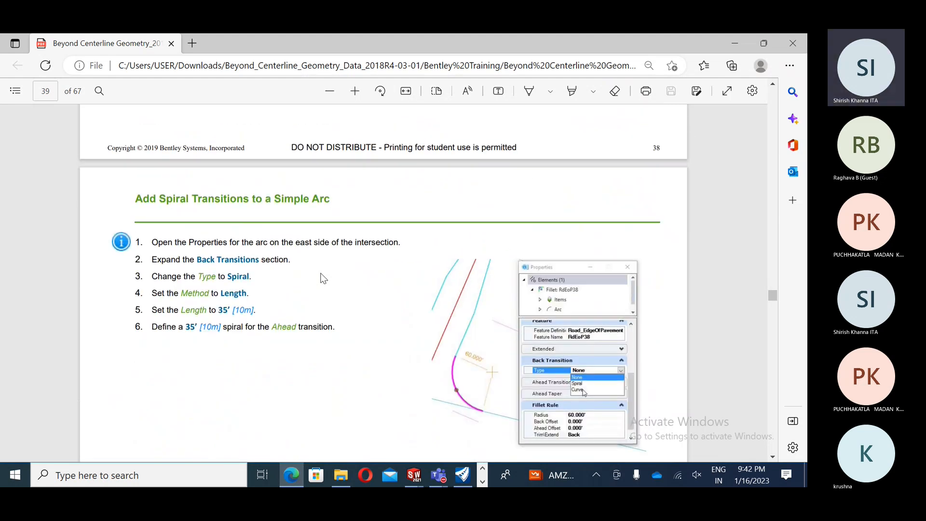
pyautogui.scroll(-12, 324, 279)
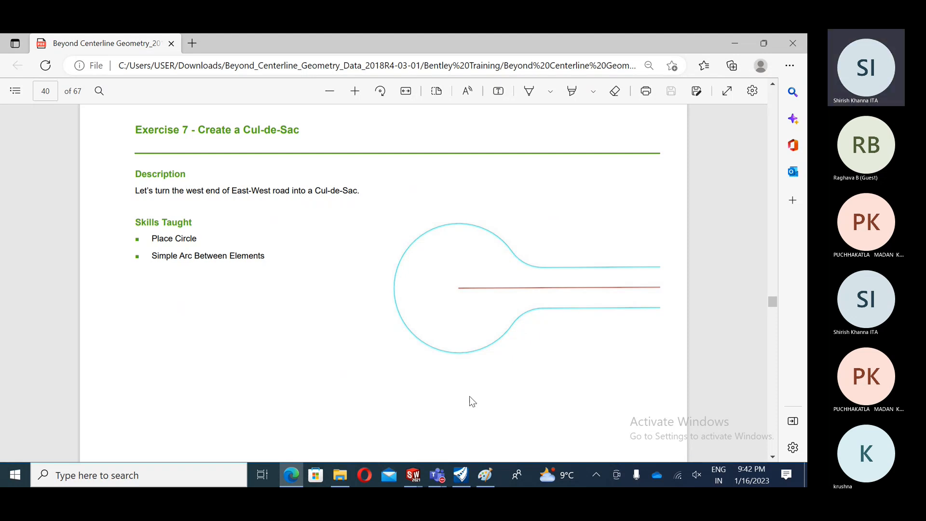
# Return to OpenRoads Designer and draw a nearly horizontal Geom_Baseline line in the empty area southeast of the intersection.
pyautogui.click(464, 478)
pyautogui.scroll(-2, 388, 310)
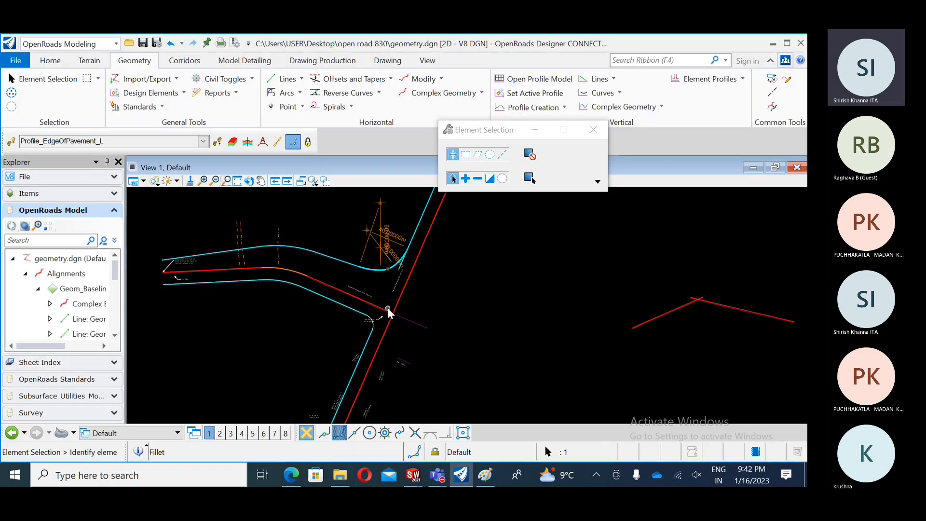
pyautogui.moveTo(387, 310); pyautogui.dragTo(364, 216, button='middle')
pyautogui.press('Escape')
pyautogui.moveTo(464, 327); pyautogui.dragTo(354, 310, button='middle')
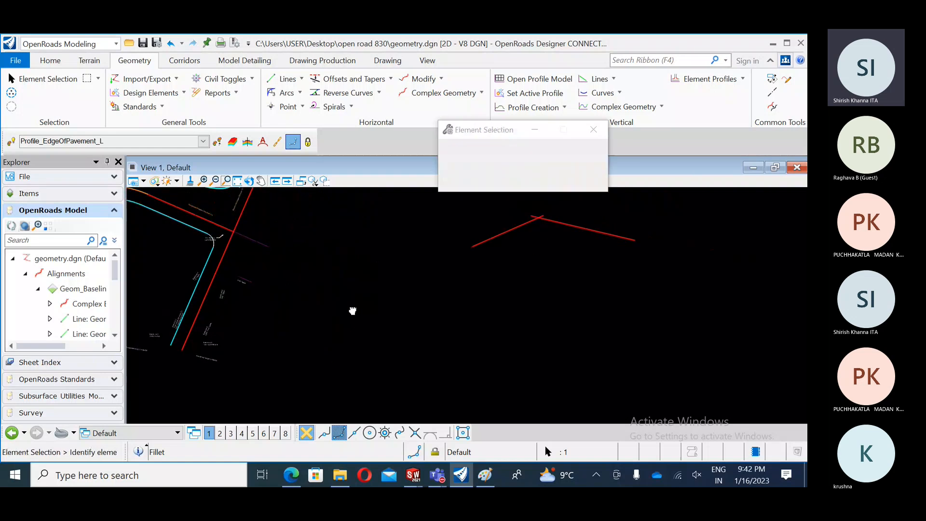
pyautogui.click(286, 79)
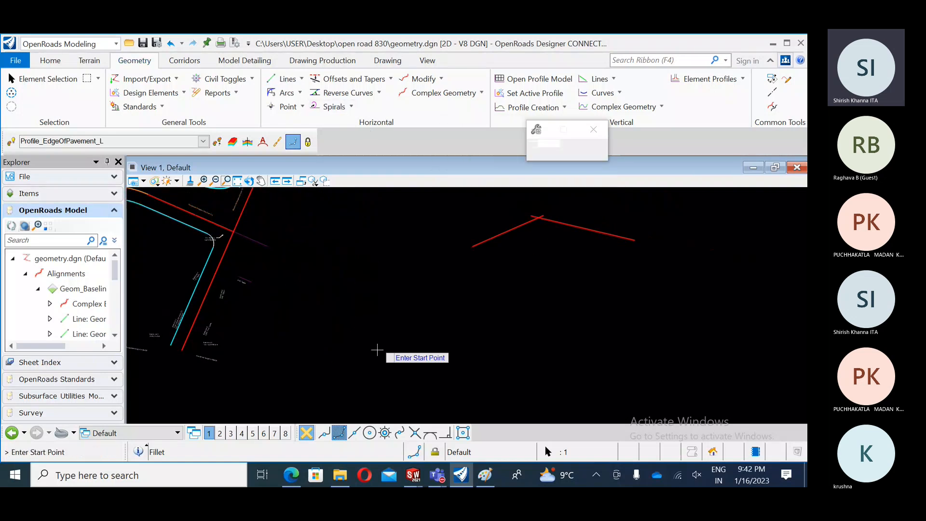
pyautogui.click(348, 347)
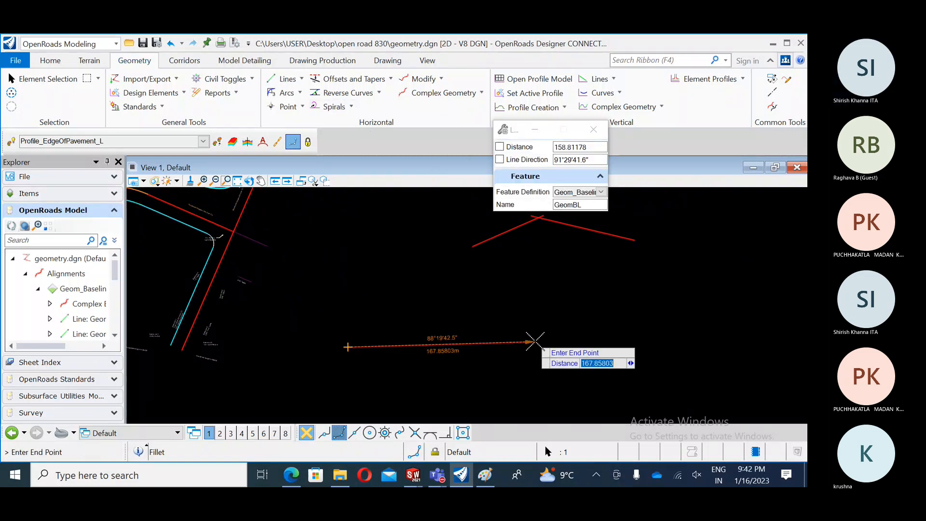
pyautogui.click(546, 348)
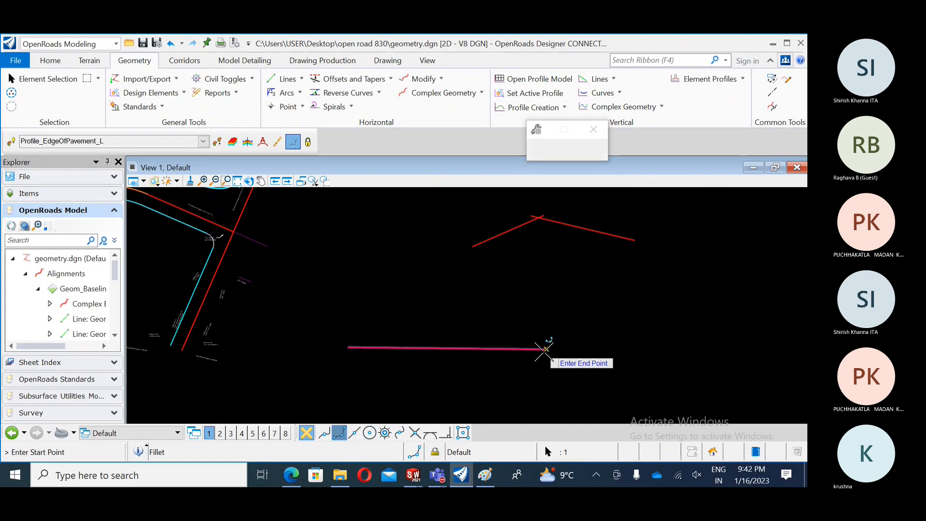
pyautogui.rightClick(548, 350)
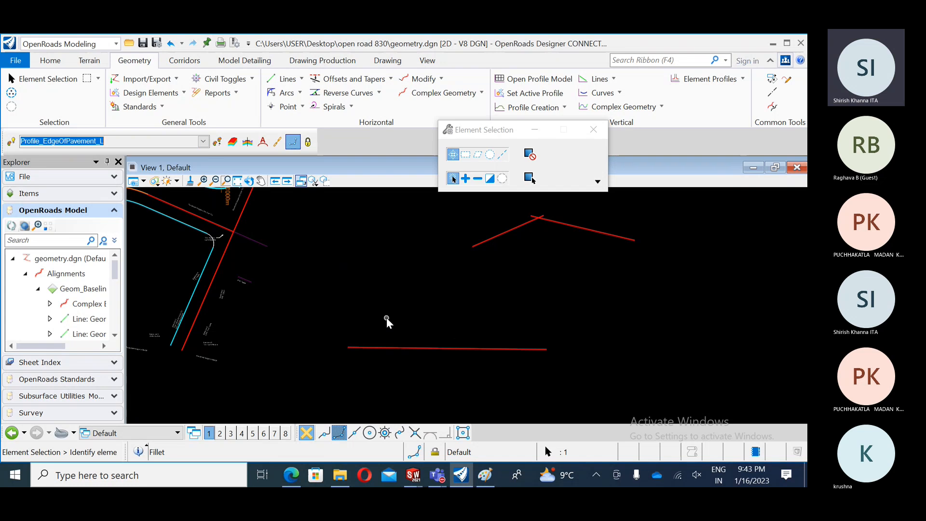
# Offset the new baseline 11 m to both sides using Single Offset Entire Element with Mirror and the Road_EdgeOfPavement feature definition.
pyautogui.click(391, 79)
pyautogui.click(357, 93)
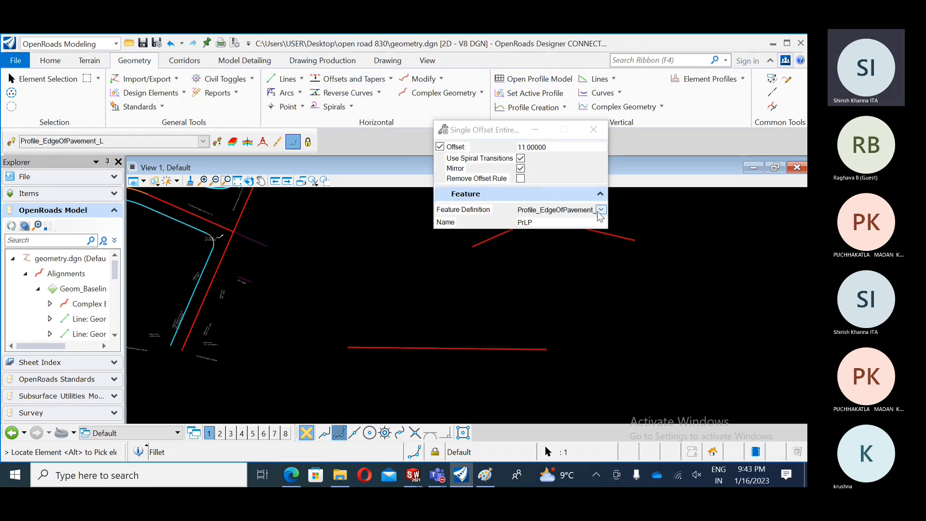
pyautogui.click(601, 210)
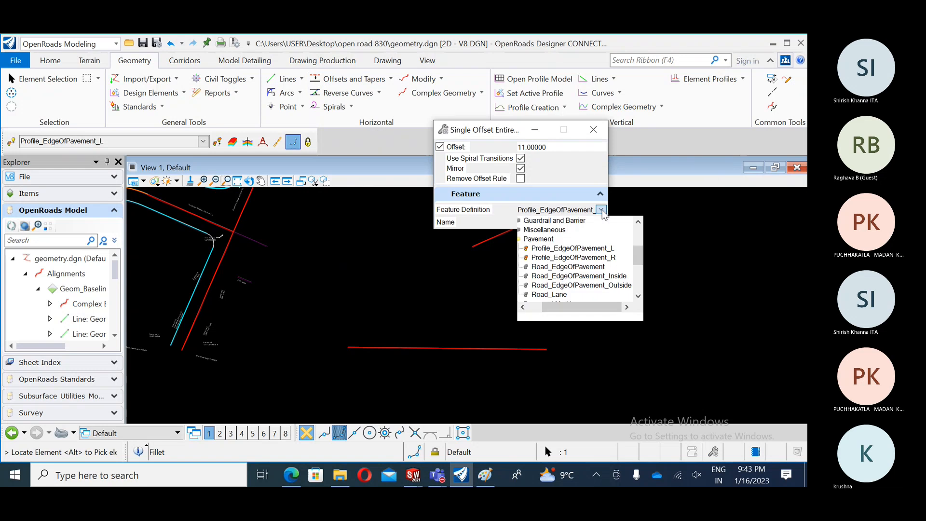
pyautogui.click(568, 267)
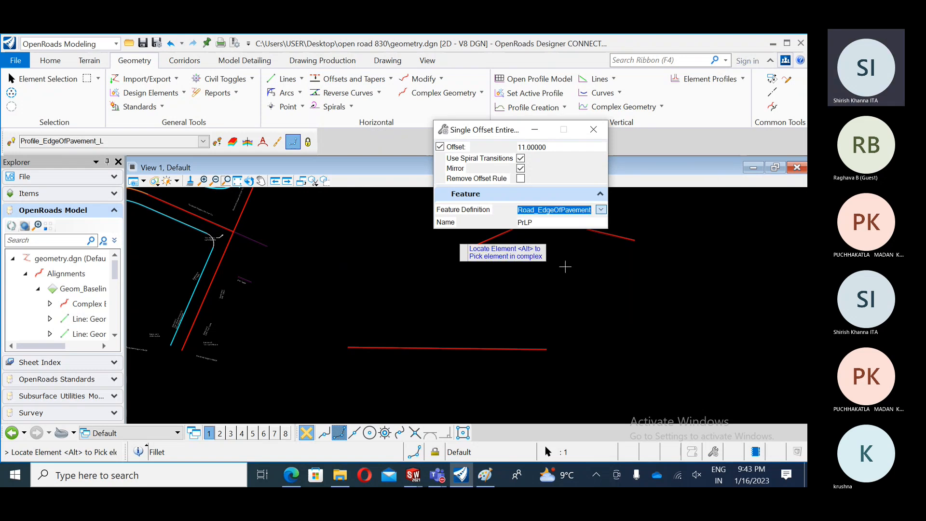
pyautogui.click(424, 346)
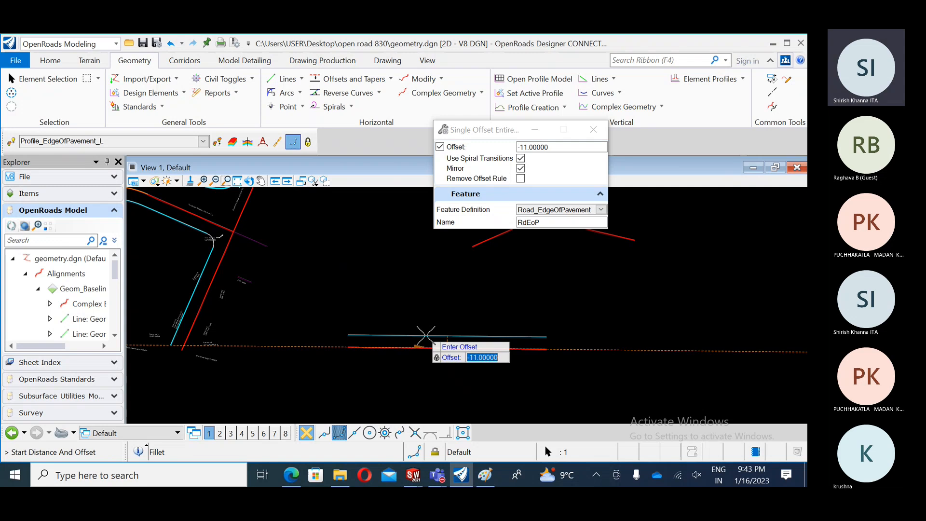
pyautogui.click(426, 335)
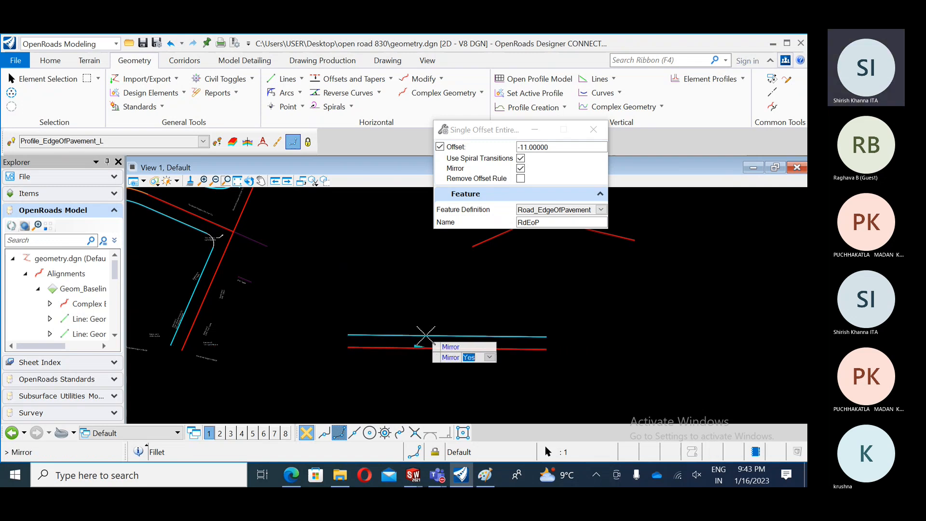
pyautogui.click(425, 335)
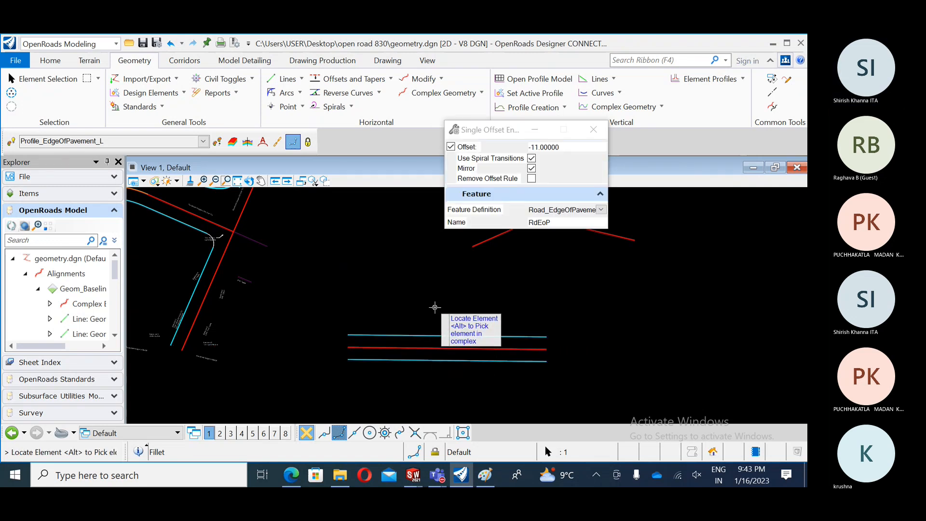
pyautogui.press('Escape')
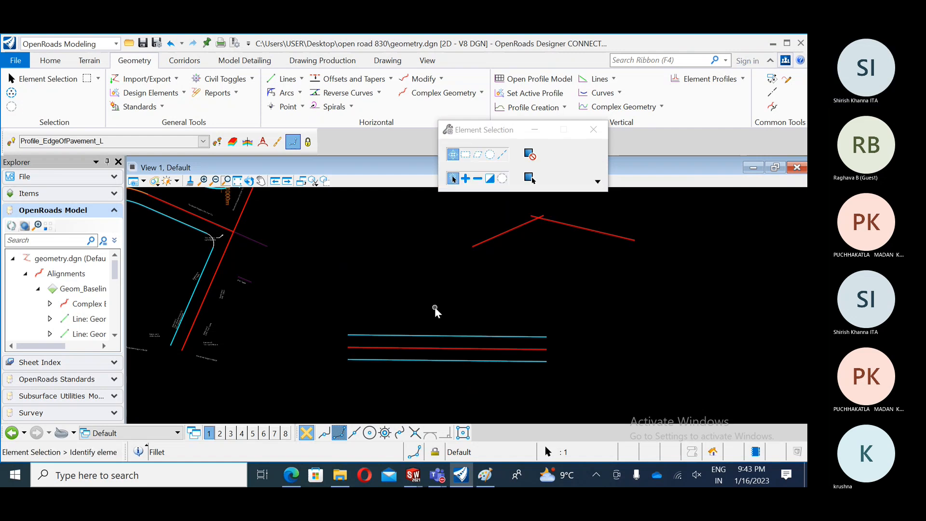
pyautogui.moveTo(380, 323); pyautogui.dragTo(403, 282, button='middle')
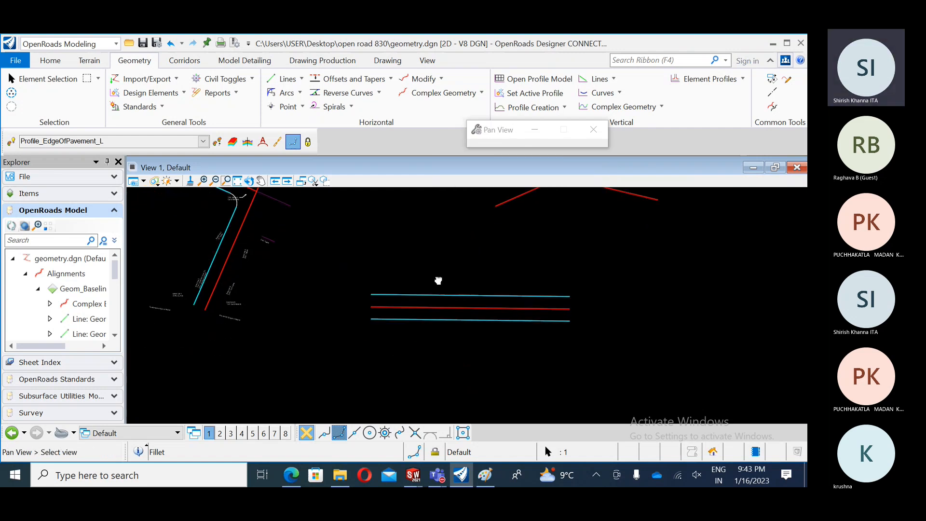
pyautogui.click(299, 94)
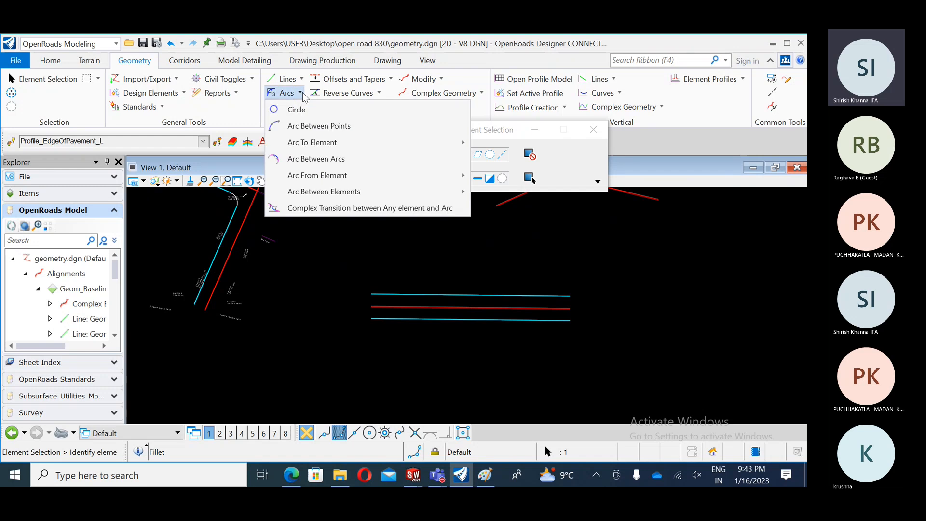
pyautogui.click(314, 109)
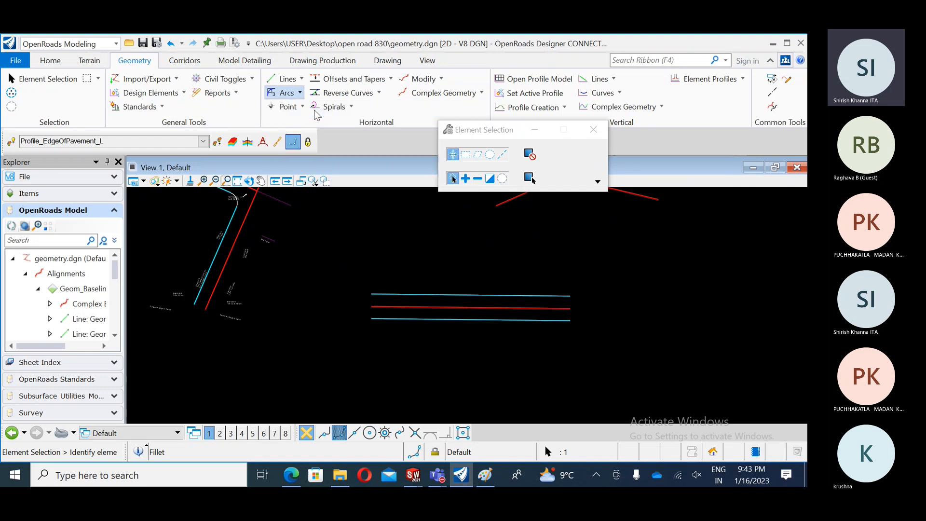
pyautogui.click(346, 306)
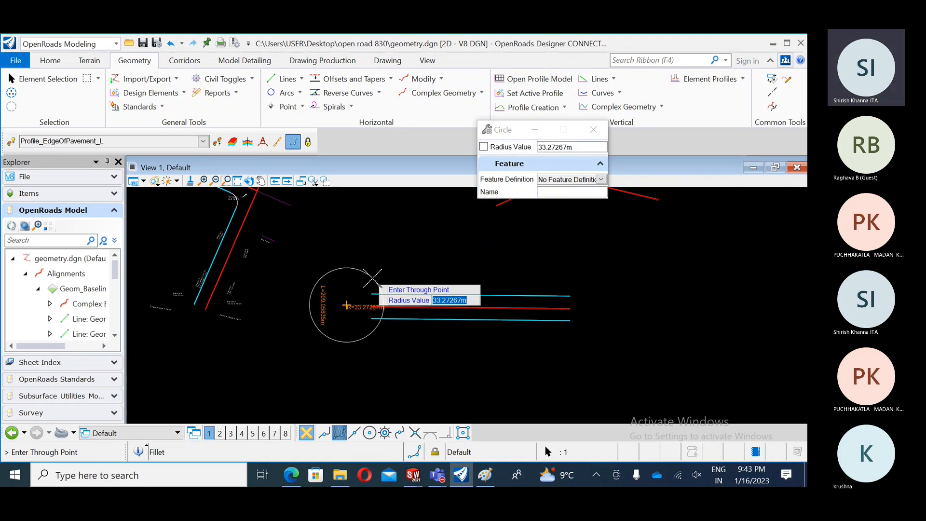
pyautogui.press('Escape')
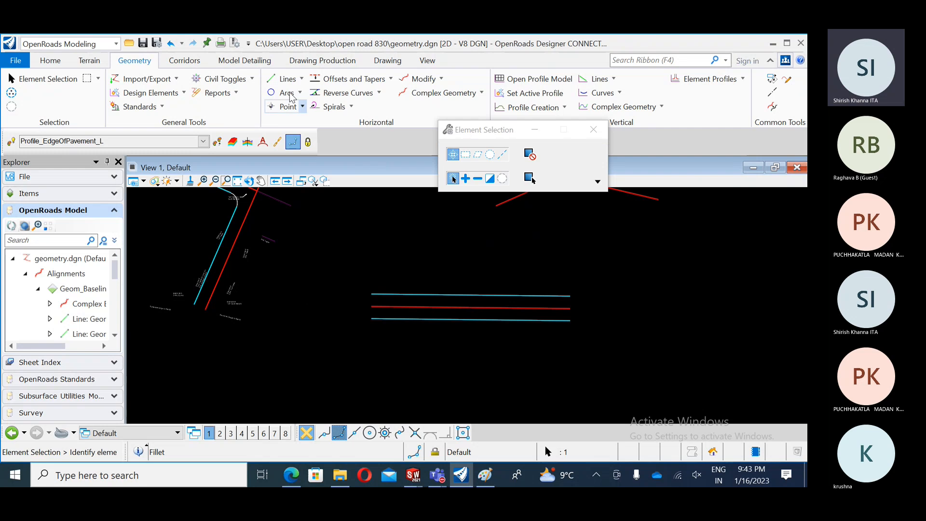
# Draw a circle of about 33 m radius centred just beyond the baseline's west end with the Road_EdgeOfPavement feature definition.
pyautogui.click(285, 93)
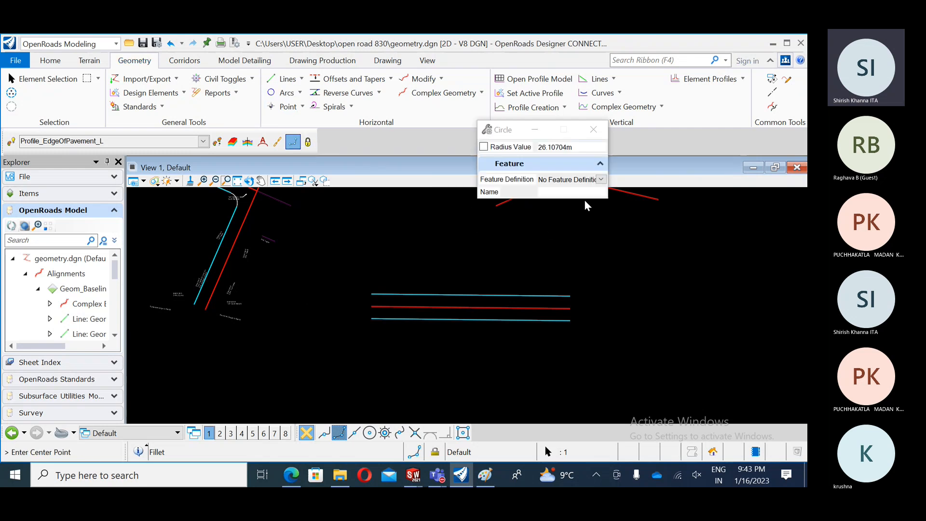
pyautogui.click(602, 181)
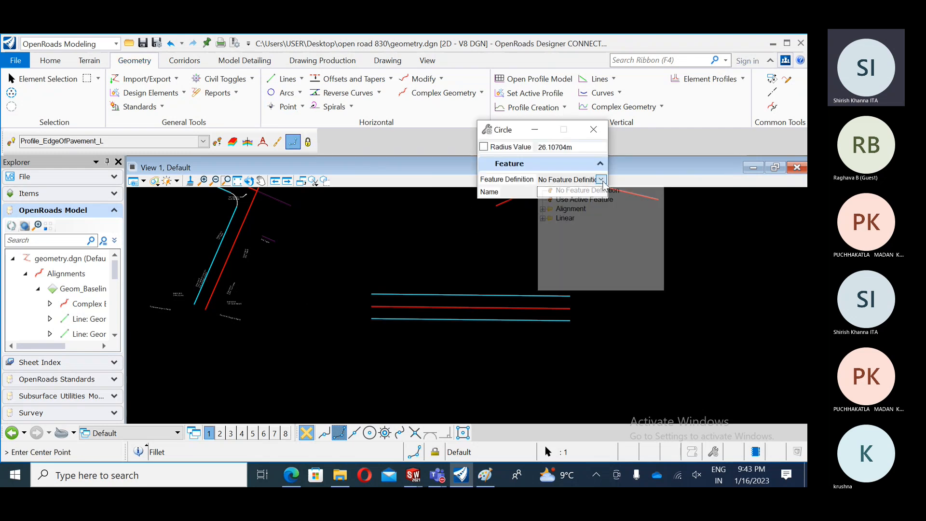
pyautogui.click(543, 219)
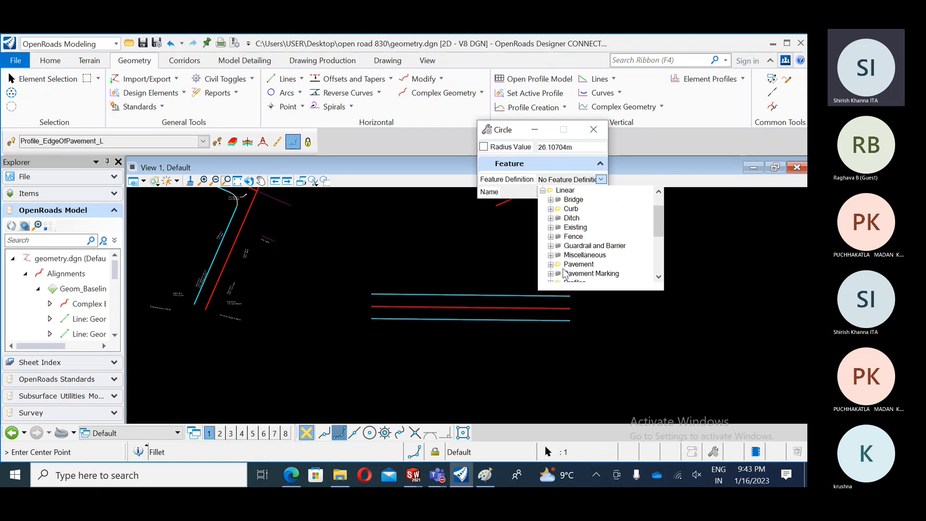
pyautogui.click(550, 265)
pyautogui.scroll(-1, 598, 256)
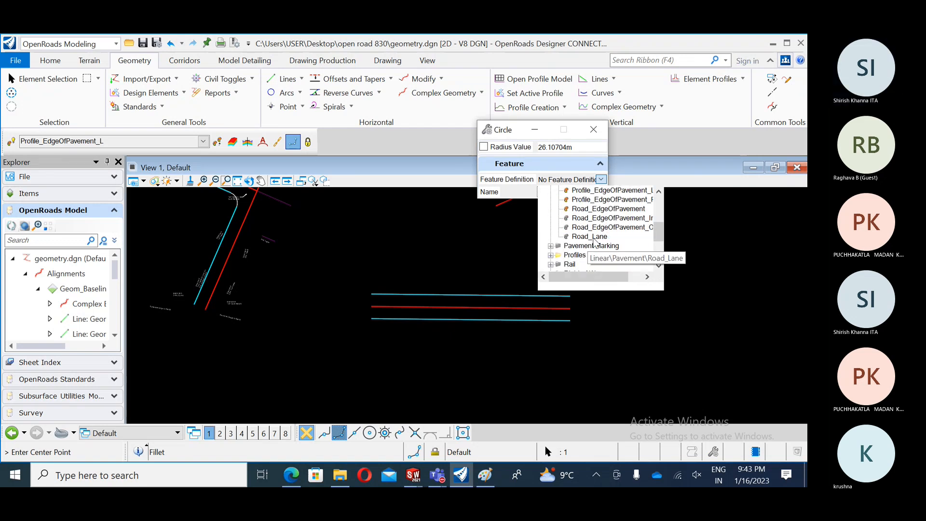
pyautogui.click(613, 209)
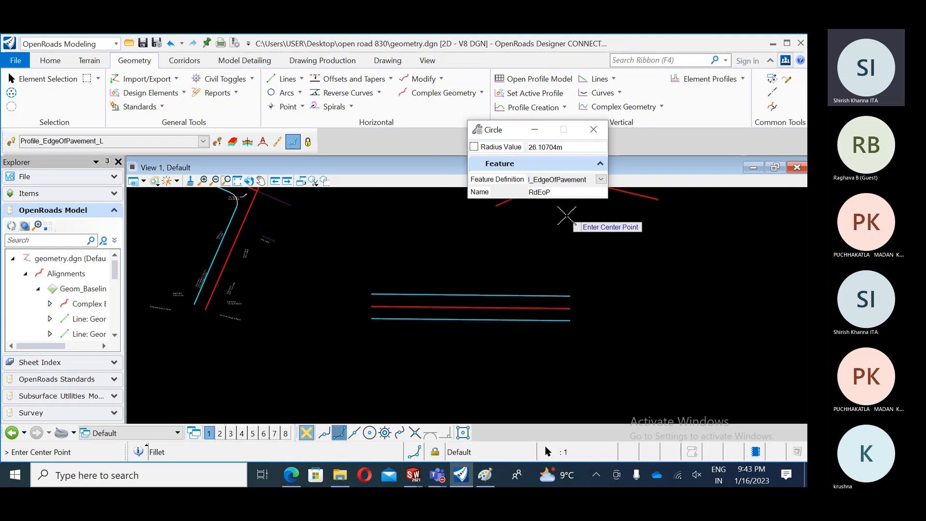
pyautogui.click(353, 307)
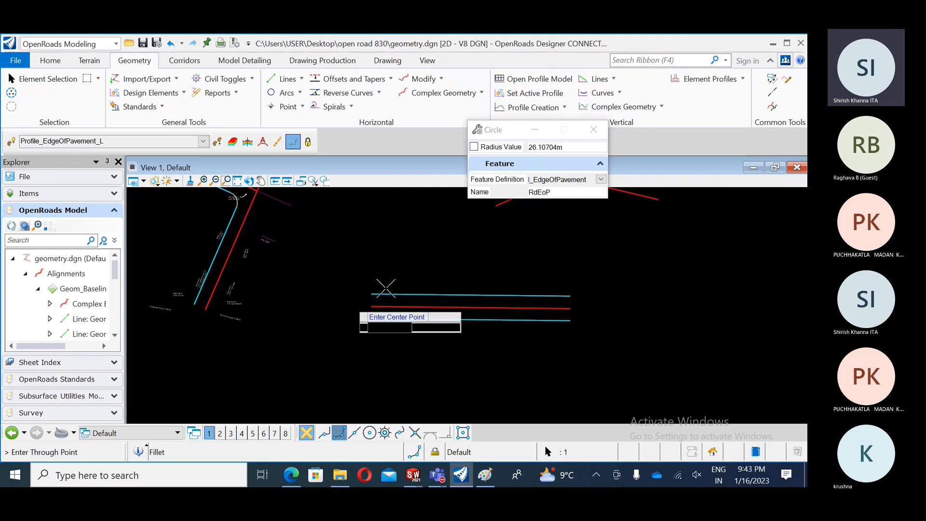
pyautogui.click(383, 285)
pyautogui.scroll(1, 399, 340)
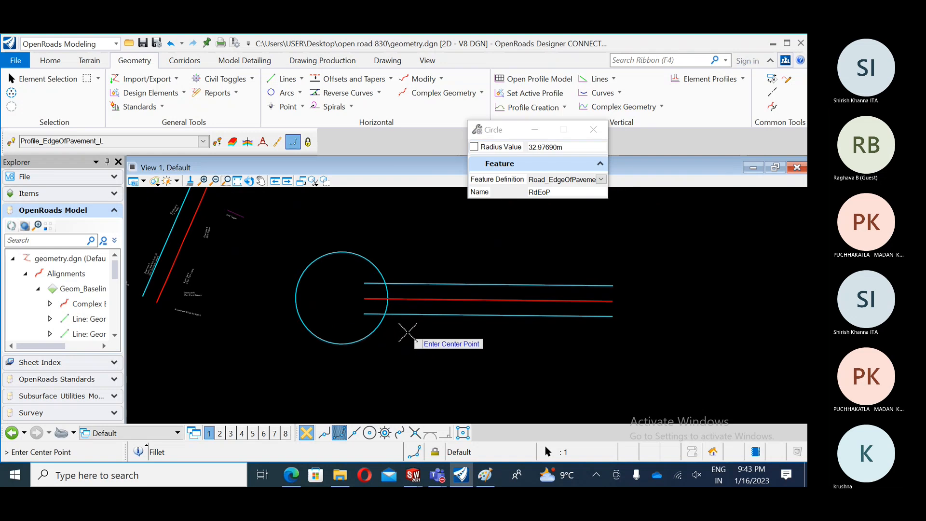
pyautogui.scroll(1, 381, 301)
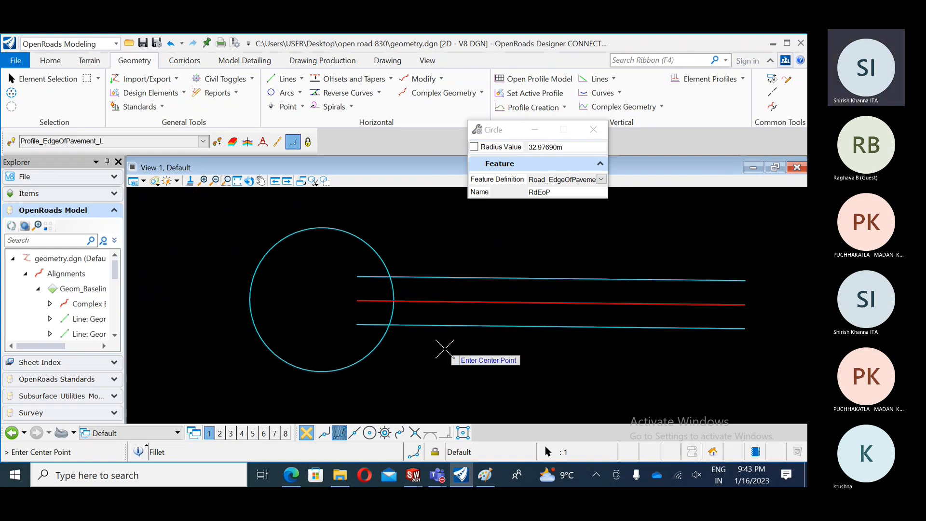
pyautogui.press('Escape')
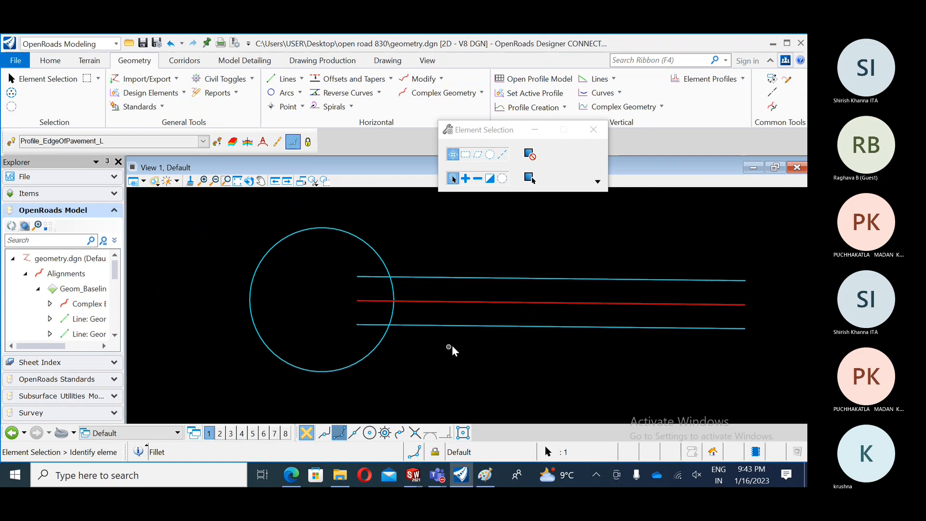
# Try a 20 m Simple Arc without a feature definition between the circle and the southern pavement edge, and undo it.
pyautogui.moveTo(455, 349); pyautogui.dragTo(443, 366, button='middle')
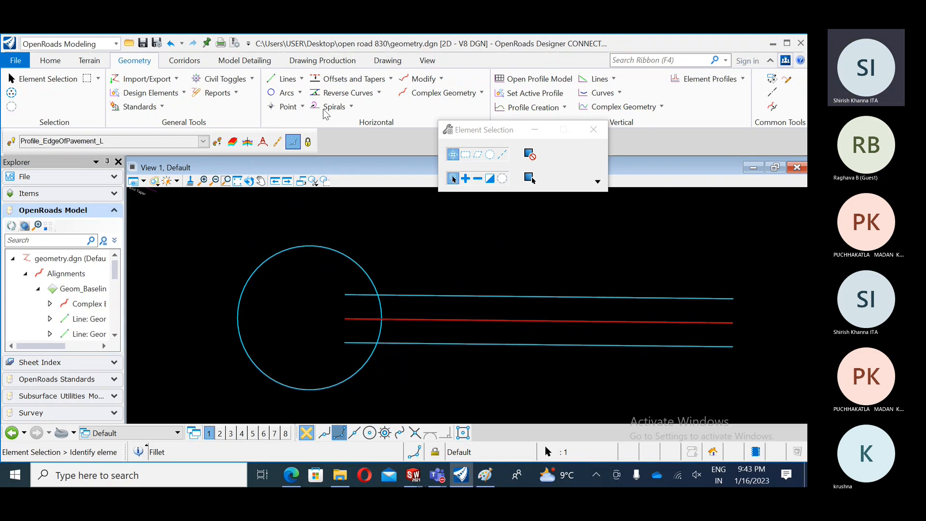
pyautogui.click(287, 92)
pyautogui.moveTo(366, 197)
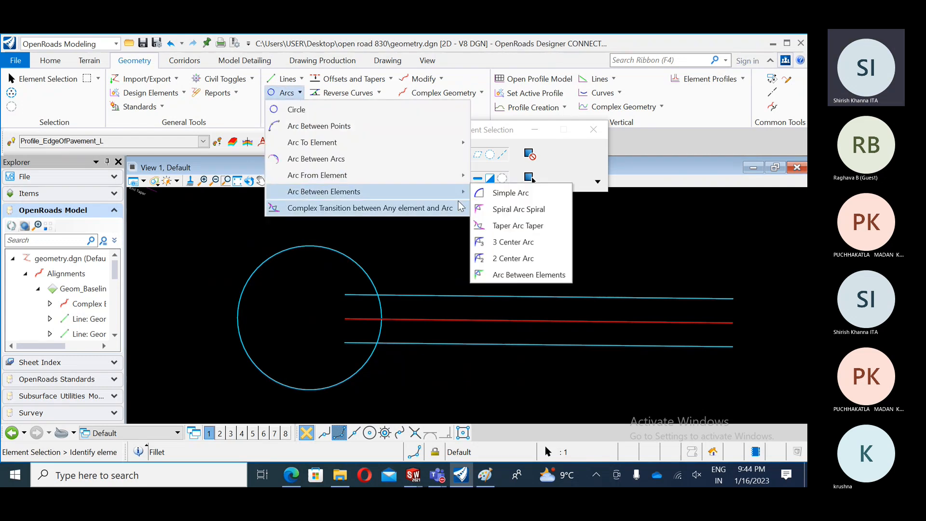
pyautogui.click(504, 194)
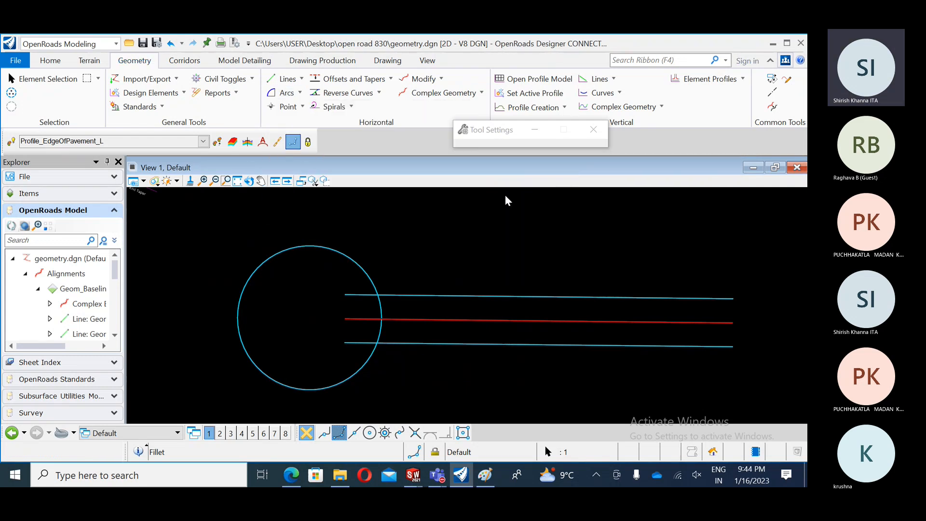
pyautogui.click(369, 358)
pyautogui.click(381, 344)
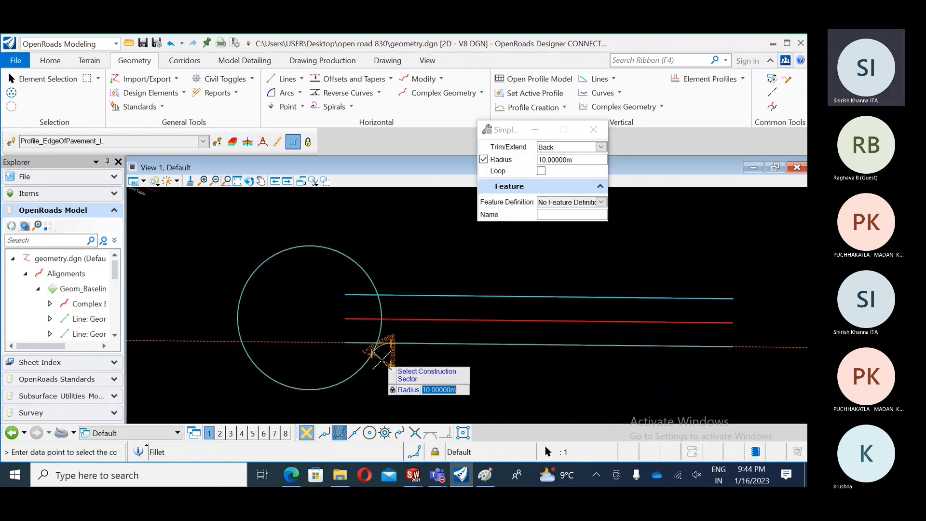
pyautogui.scroll(2, 381, 359)
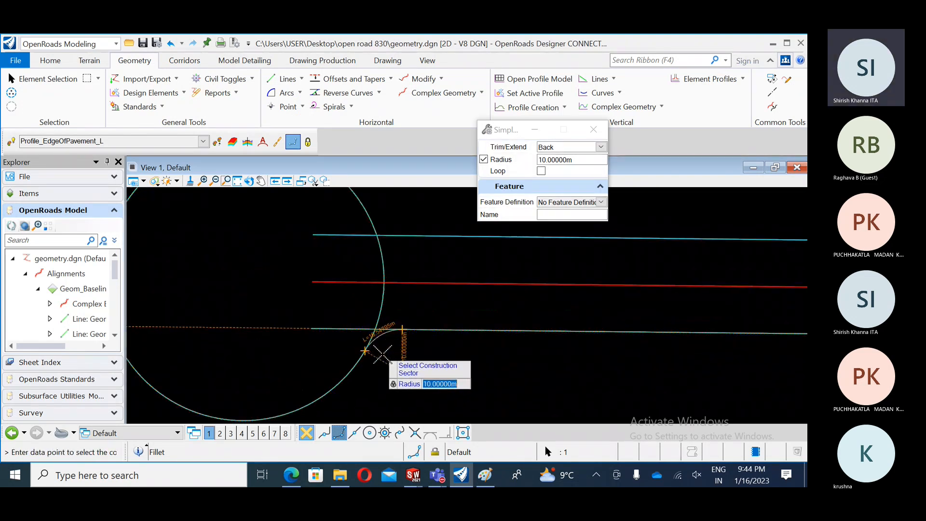
pyautogui.write('20')
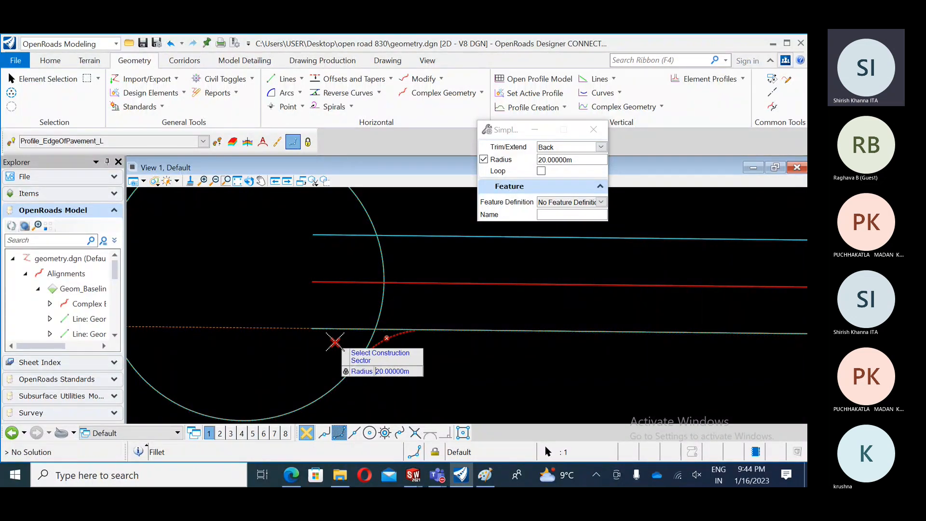
pyautogui.scroll(-1, 352, 367)
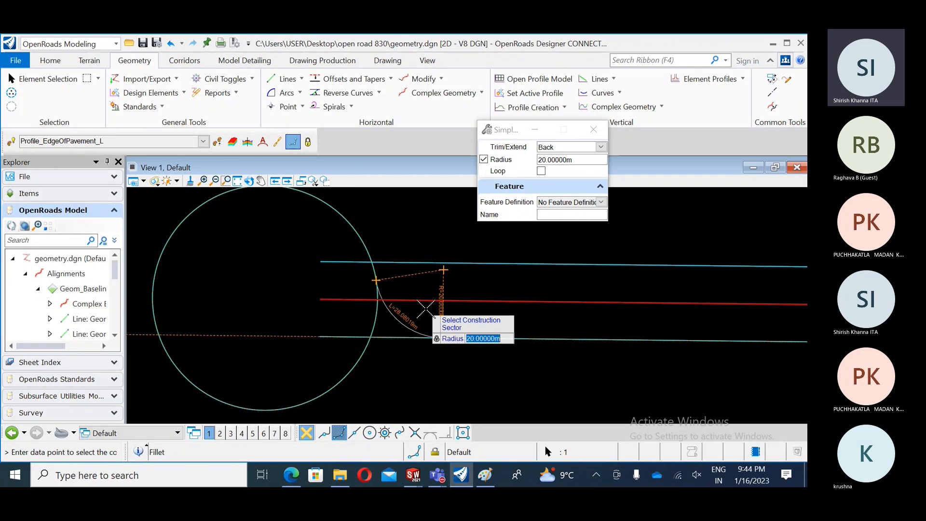
pyautogui.click(380, 356)
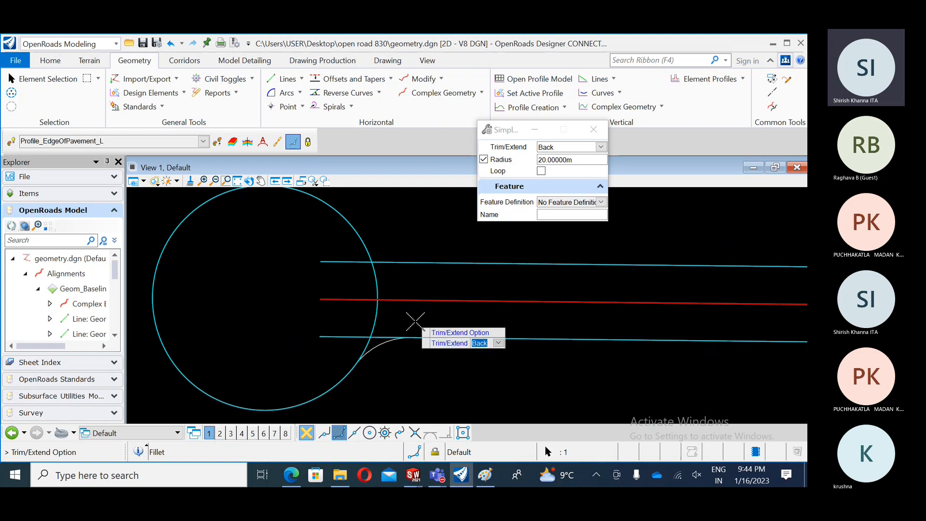
pyautogui.hotkey('ctrl', 'z')
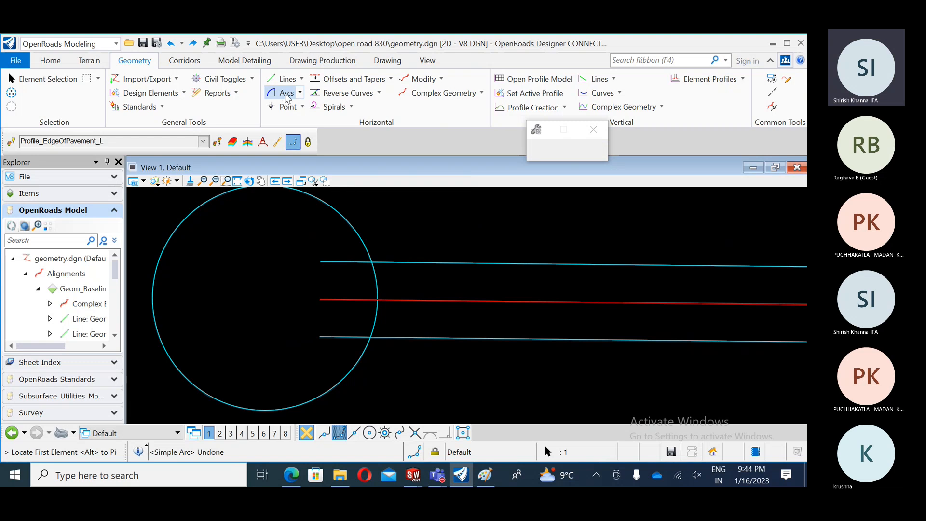
# Join the circle and southern pavement edge with a 20 m Simple Arc using Road_EdgeOfPavement and Trim/Extend set to Both.
pyautogui.click(601, 203)
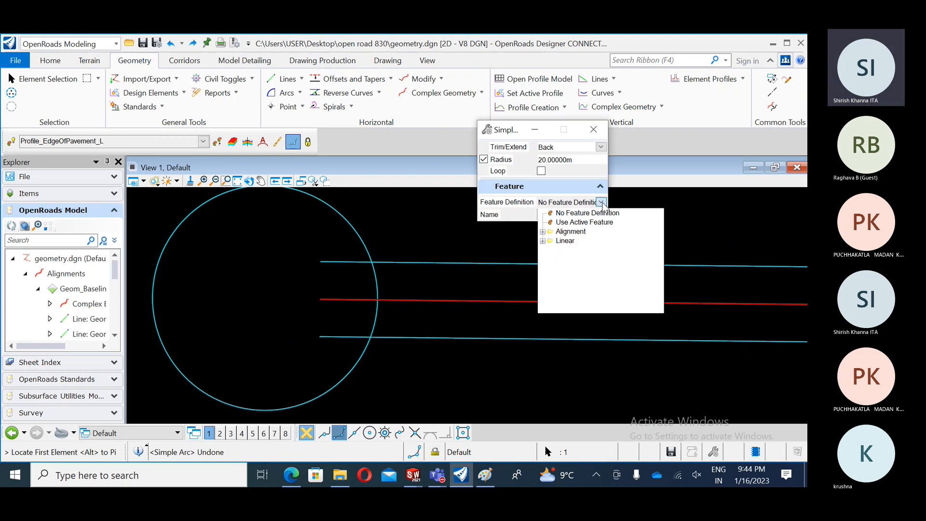
pyautogui.click(565, 241)
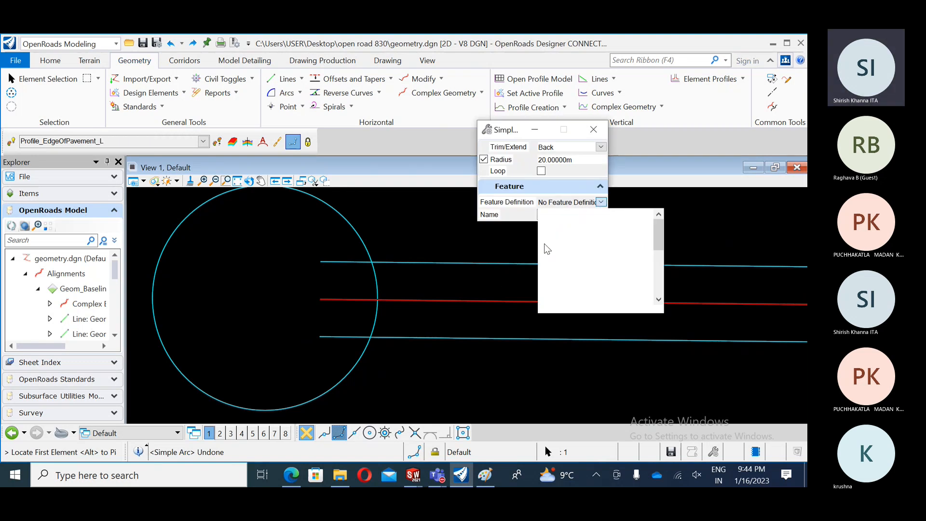
pyautogui.click(557, 288)
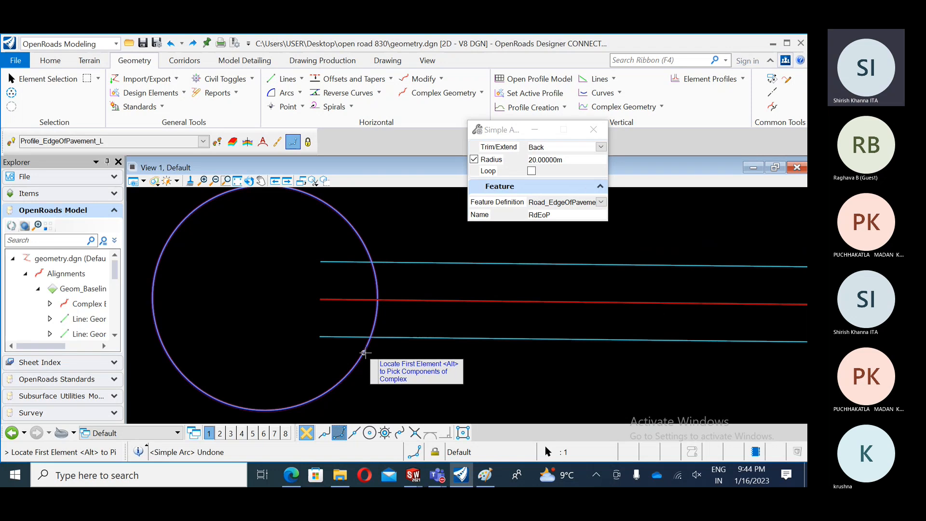
pyautogui.click(386, 337)
pyautogui.click(391, 339)
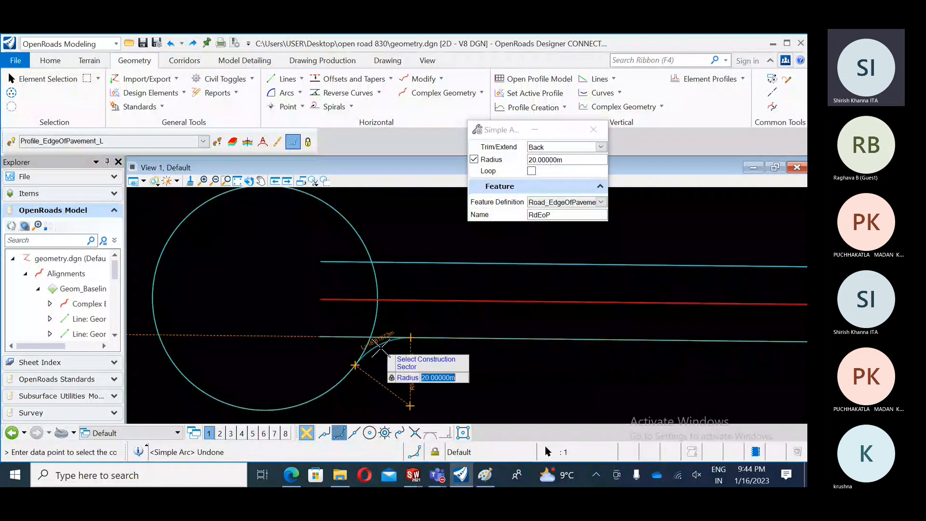
pyautogui.click(382, 347)
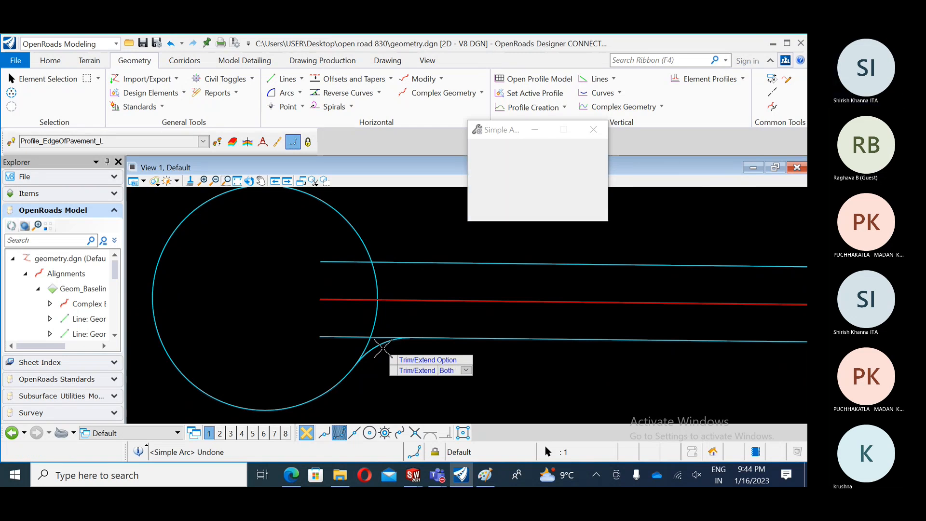
pyautogui.click(383, 348)
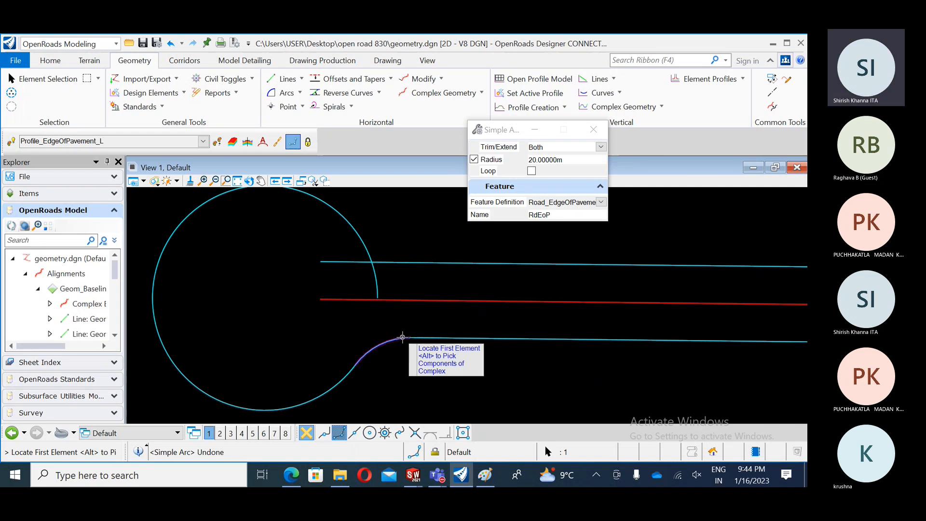
# Place a matching 20 m Simple Arc between the circle and the northern pavement edge, trimming both elements.
pyautogui.click(366, 241)
pyautogui.click(384, 260)
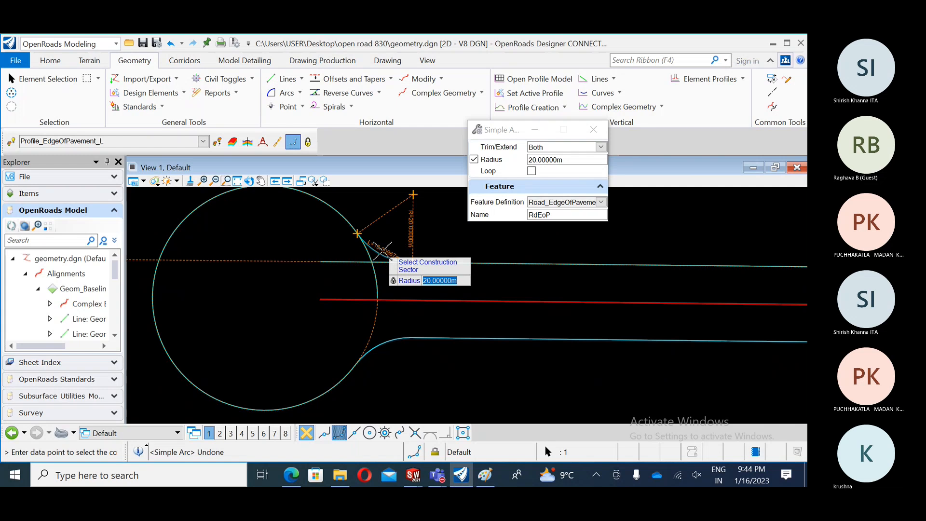
pyautogui.click(383, 250)
pyautogui.click(383, 250)
pyautogui.scroll(-2, 306, 281)
pyautogui.moveTo(402, 370); pyautogui.dragTo(413, 352, button='middle')
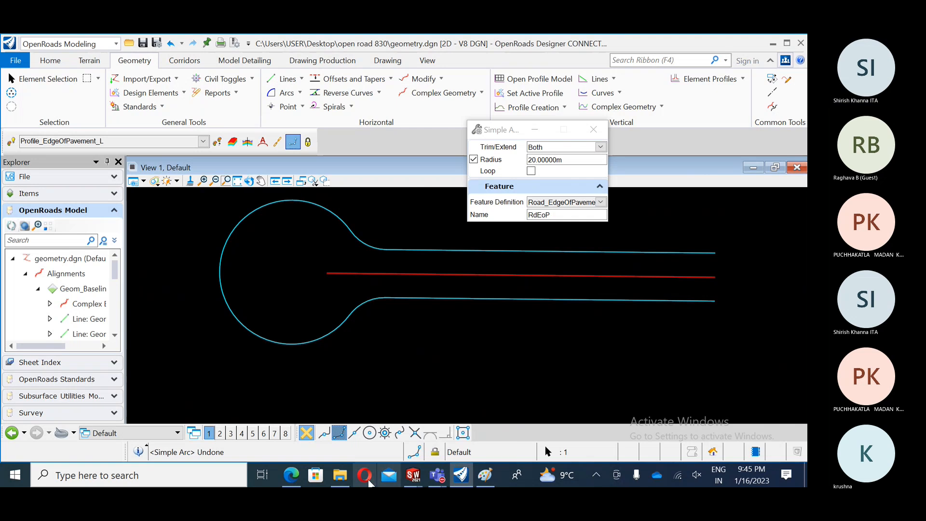
# Switch to the training PDF in Edge and read through the cul-de-sac instructions to the driveway exercise on page 43.
pyautogui.click(290, 475)
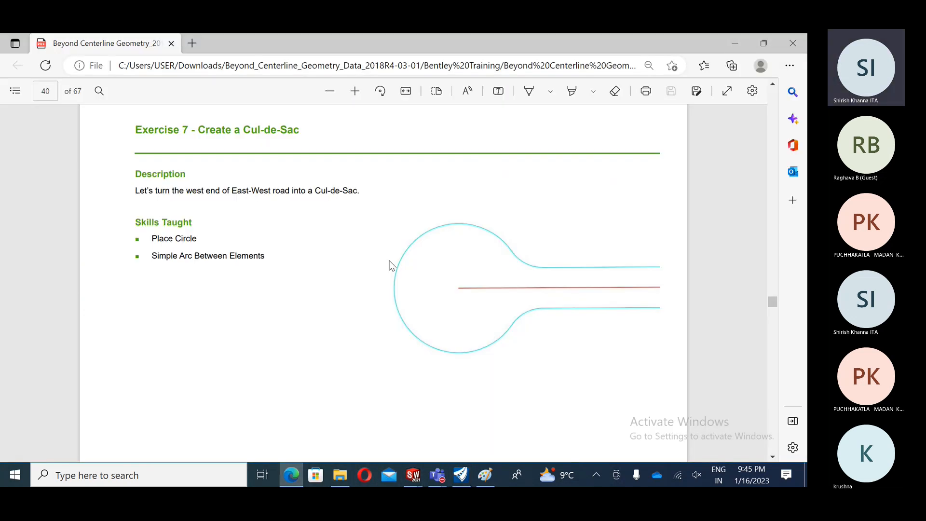
pyautogui.scroll(-10, 372, 282)
pyautogui.scroll(-10, 372, 282)
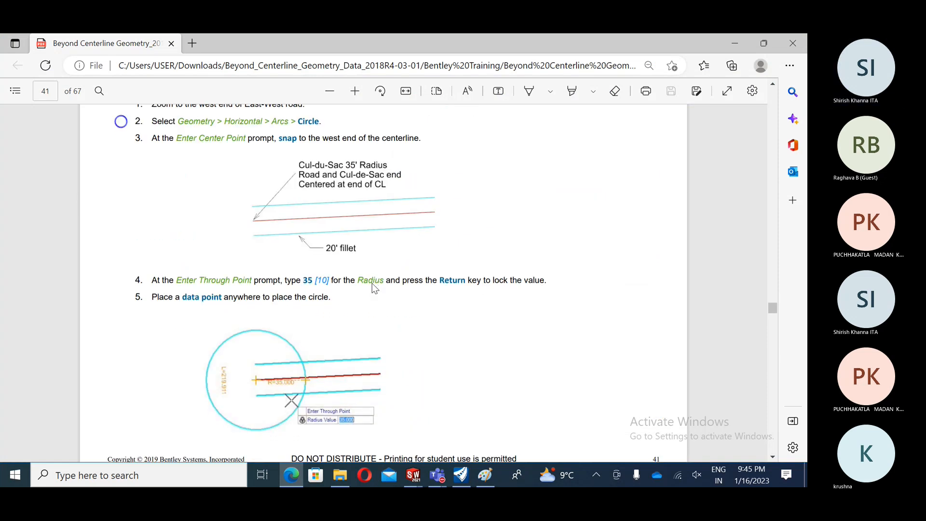
pyautogui.scroll(-10, 233, 251)
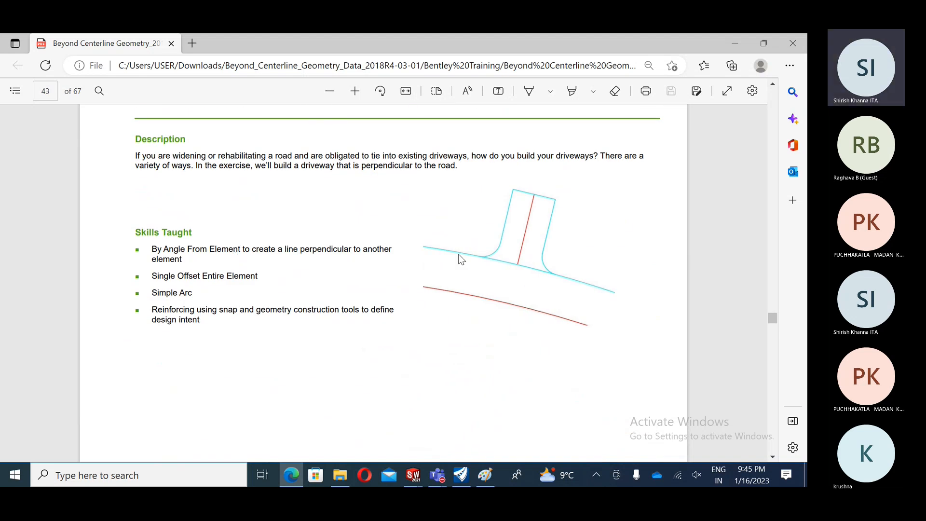
# Switch to OpenRoads Designer, leave the Simple Arc command and examine the dashed driveway lines crossing the road's northern pavement edge.
pyautogui.click(461, 475)
pyautogui.scroll(-10, 522, 325)
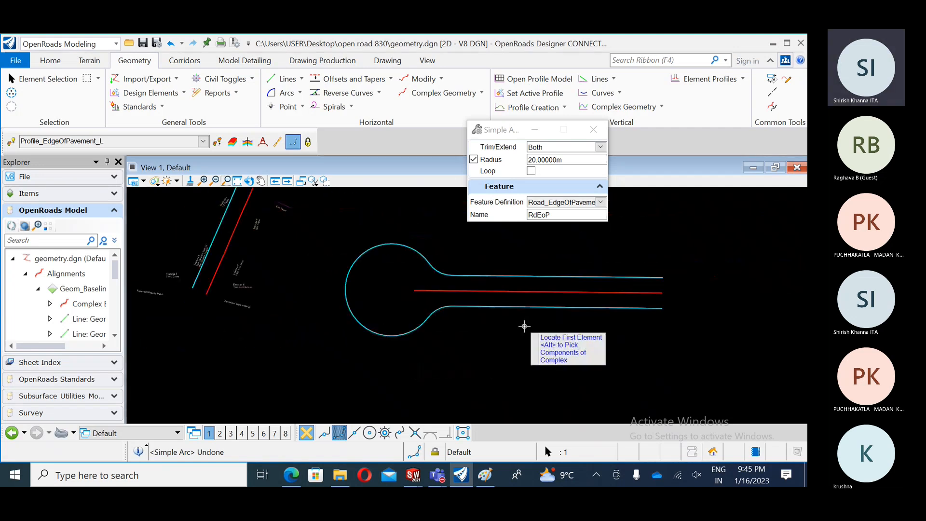
pyautogui.moveTo(405, 229); pyautogui.dragTo(442, 330, button='middle')
pyautogui.scroll(5, 360, 295)
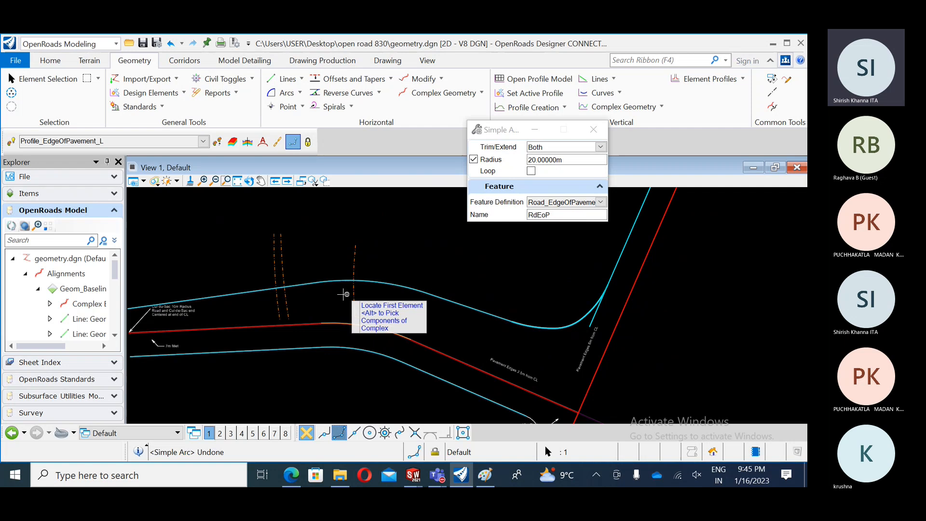
pyautogui.scroll(3, 356, 290)
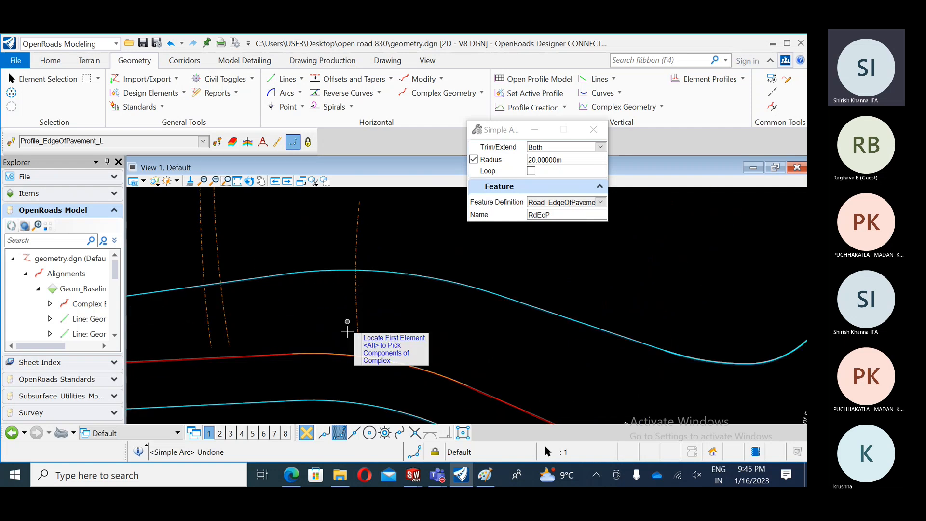
pyautogui.press('Escape')
pyautogui.scroll(-4, 357, 312)
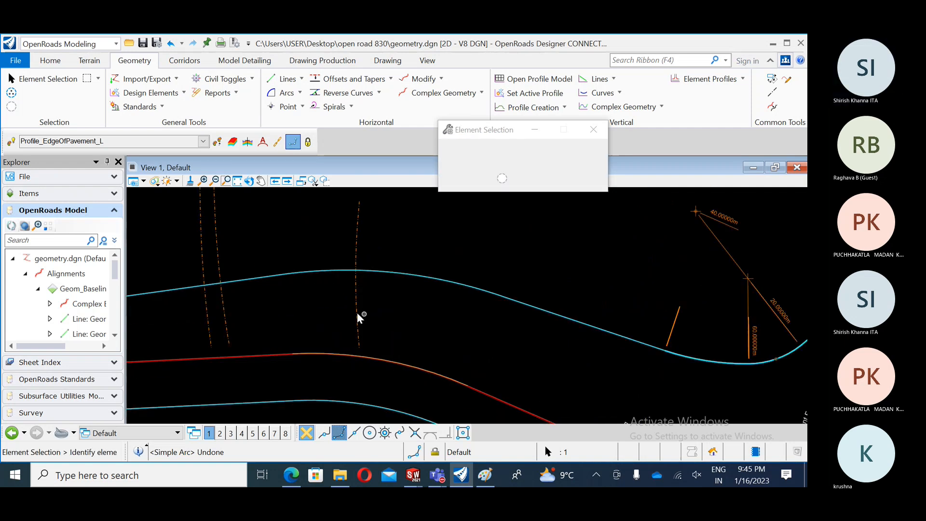
# Try a mirrored 11 m Single Offset Entire Element on the single dashed driveway line with Road_EdgeOfPavement, and undo it.
pyautogui.click(391, 81)
pyautogui.click(374, 97)
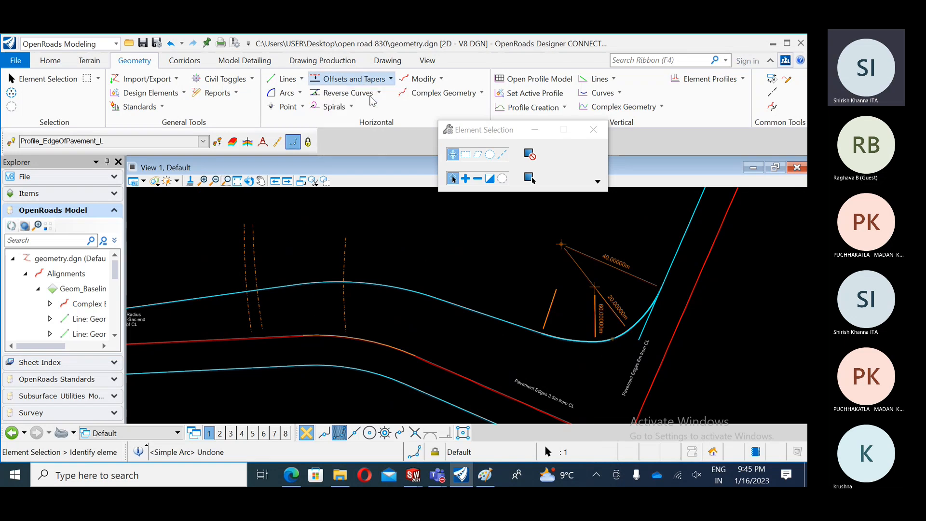
pyautogui.click(341, 265)
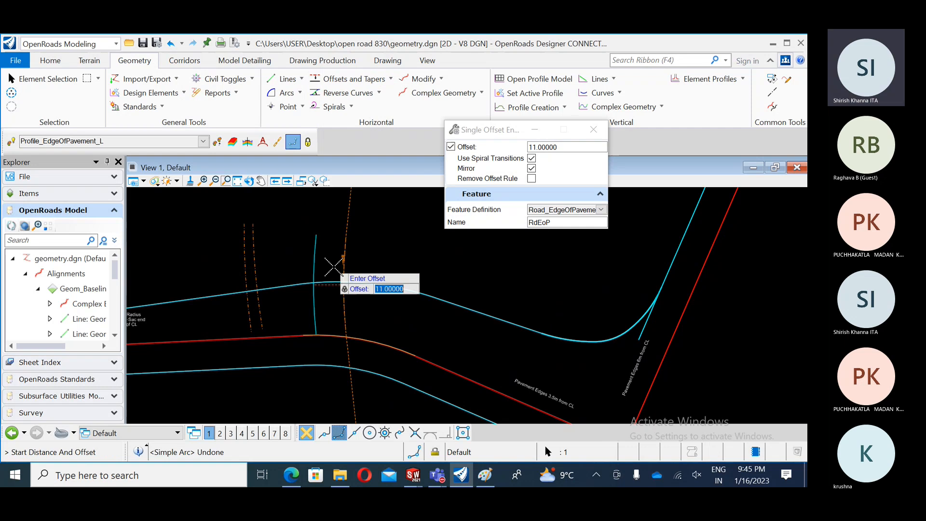
pyautogui.click(369, 265)
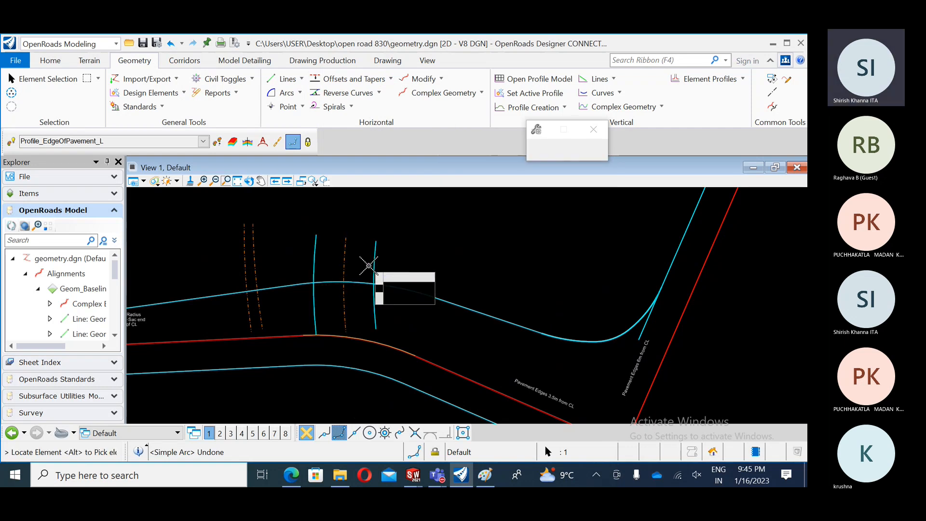
pyautogui.scroll(-1, 352, 318)
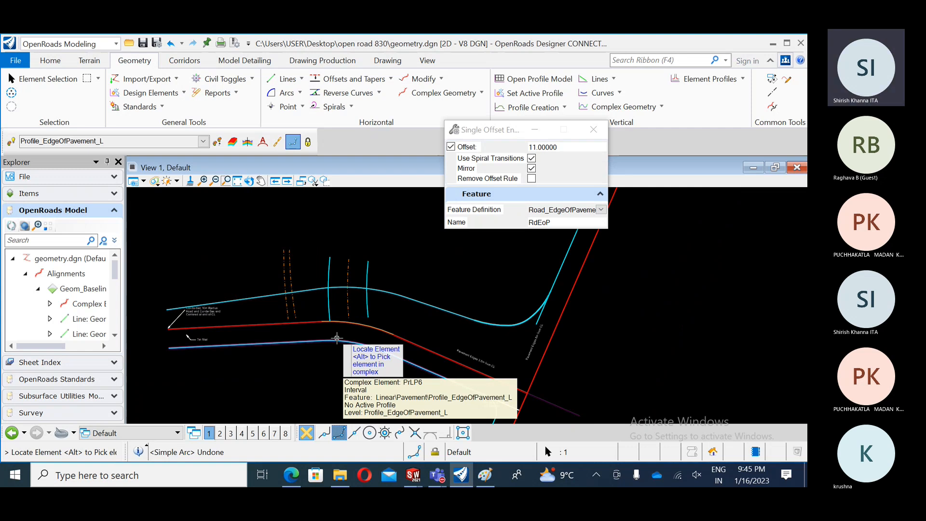
pyautogui.hotkey('ctrl', 'z')
pyautogui.hotkey('ctrl', 'z')
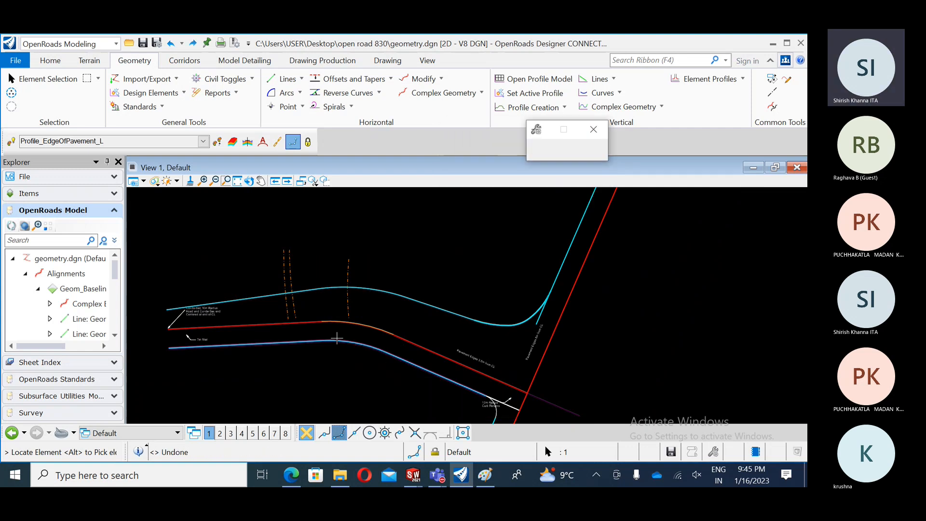
pyautogui.press('Escape')
# Draw a Geom_Baseline line about 62 m long northward from the northern pavement edge of the cul-de-sac road.
pyautogui.moveTo(332, 313); pyautogui.dragTo(376, 236, button='middle')
pyautogui.moveTo(367, 291)
pyautogui.mouseDown(button='middle')
pyautogui.moveTo(337, 289)
pyautogui.moveTo(277, 244)
pyautogui.mouseUp(button='middle')
pyautogui.scroll(-2, 467, 295)
pyautogui.moveTo(574, 366); pyautogui.dragTo(425, 290, button='middle')
pyautogui.moveTo(574, 346); pyautogui.dragTo(450, 370, button='middle')
pyautogui.scroll(1, 442, 316)
pyautogui.scroll(2, 442, 317)
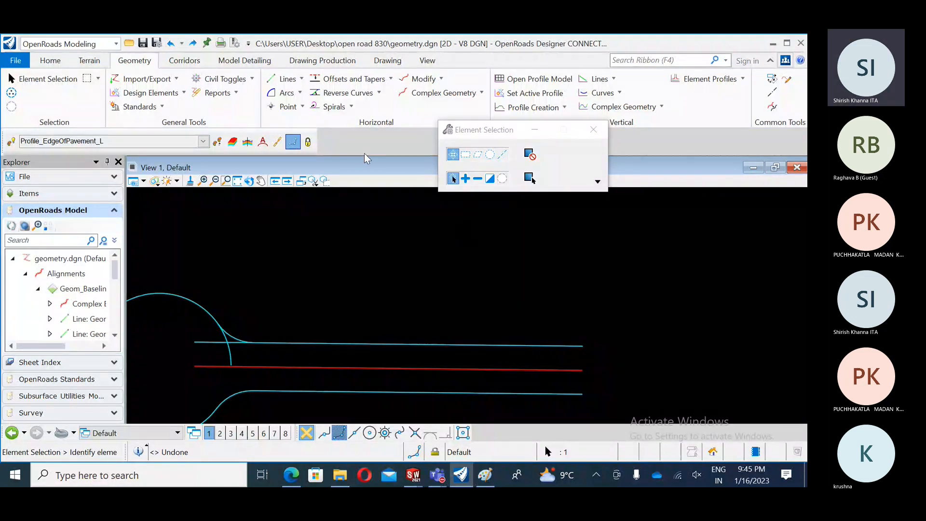
pyautogui.click(287, 80)
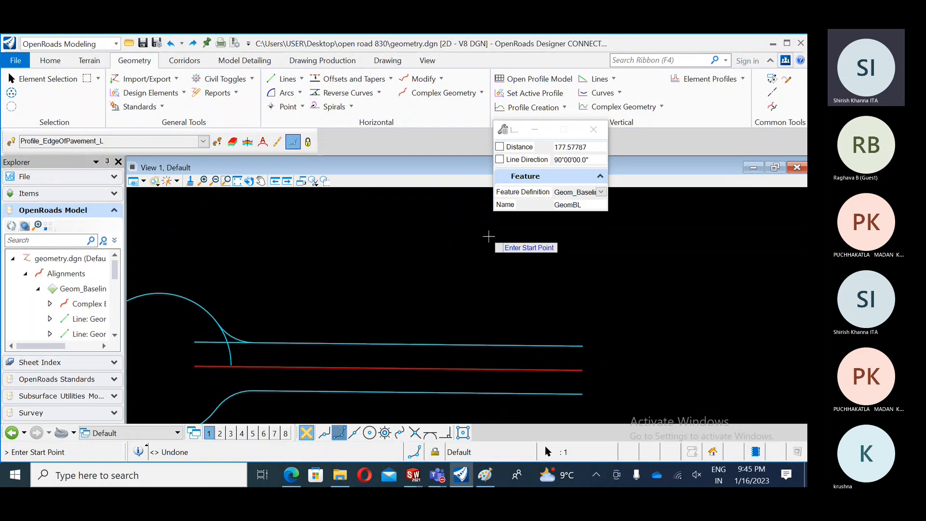
pyautogui.click(461, 345)
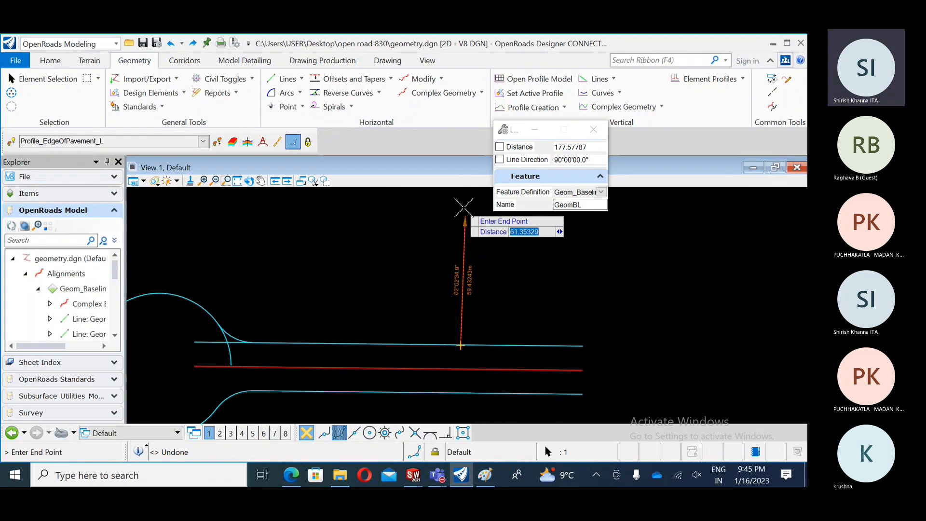
pyautogui.scroll(-2, 450, 330)
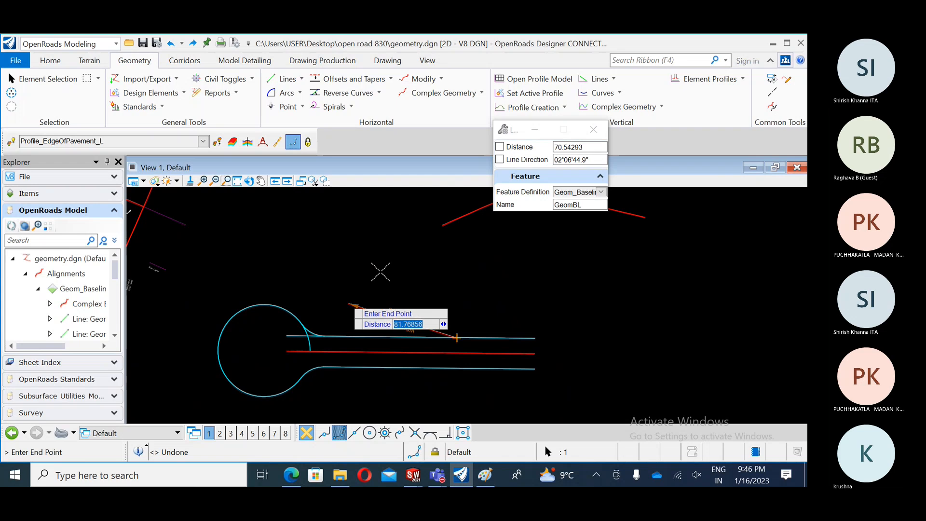
pyautogui.click(458, 251)
pyautogui.press('Escape')
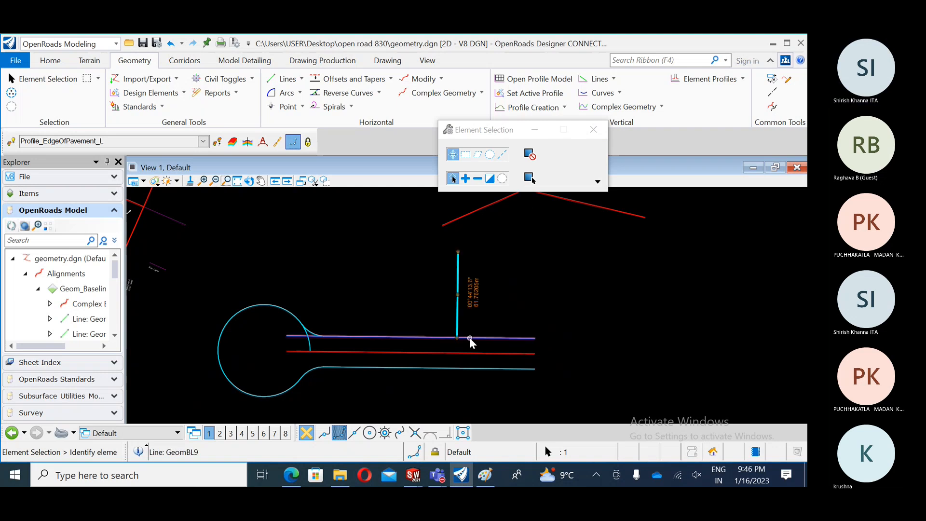
# Select the new line together with the northern pavement edge and look through the drawing tools for a way to measure between them.
pyautogui.click(470, 338)
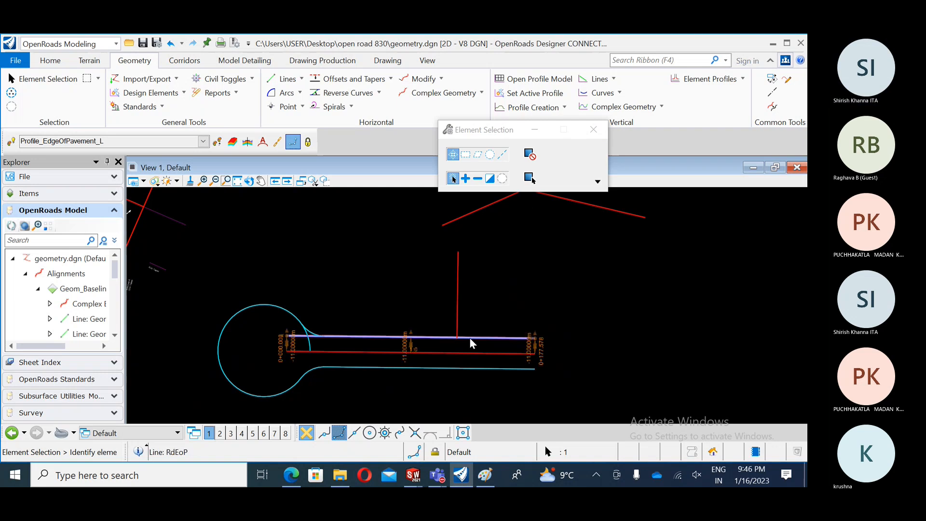
pyautogui.click(457, 317)
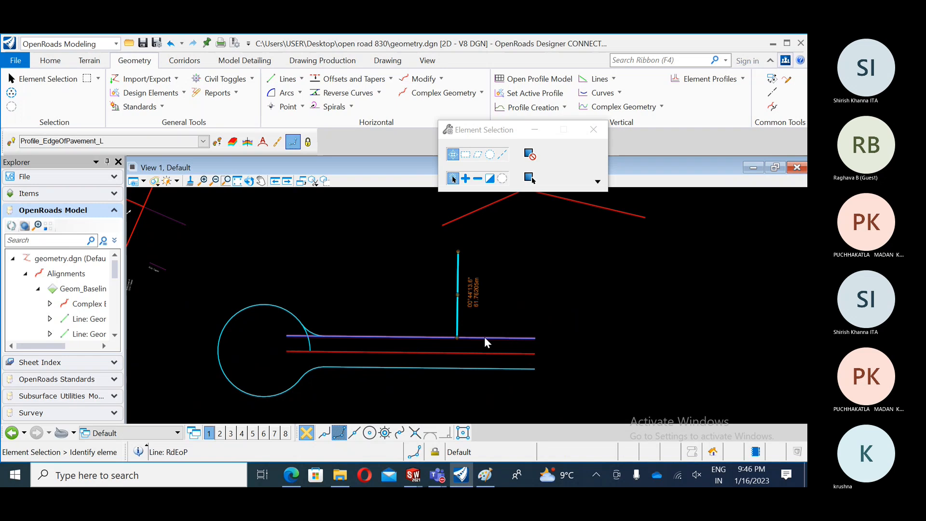
pyautogui.click(485, 337)
pyautogui.click(482, 318)
pyautogui.click(458, 303)
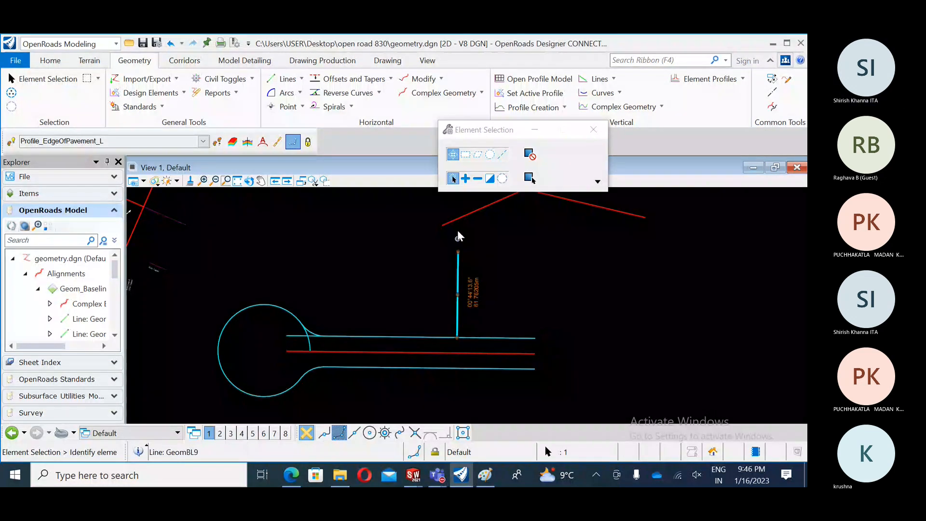
pyautogui.click(466, 179)
pyautogui.click(483, 332)
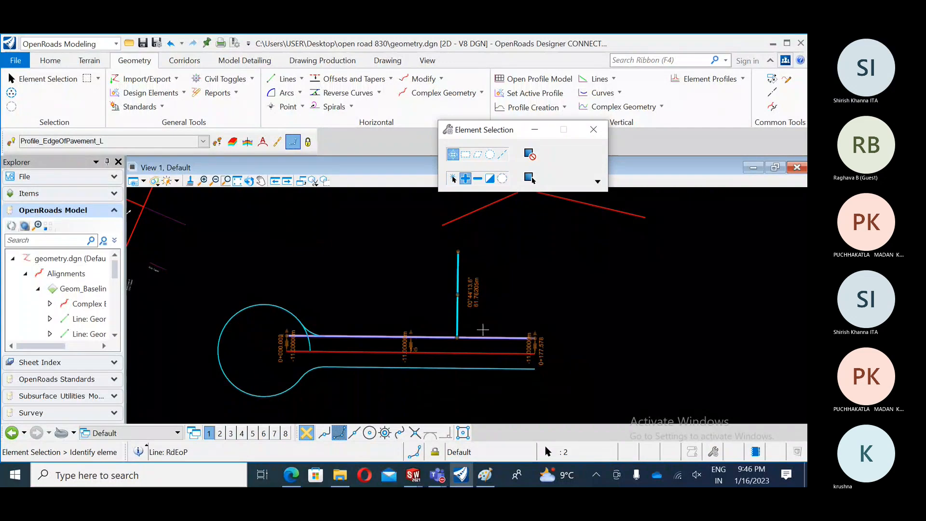
pyautogui.moveTo(456, 319)
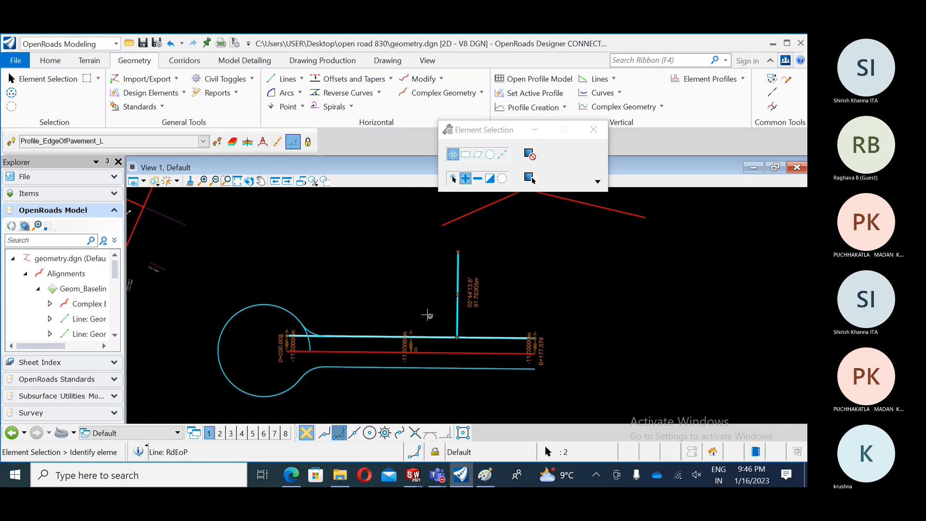
pyautogui.click(387, 60)
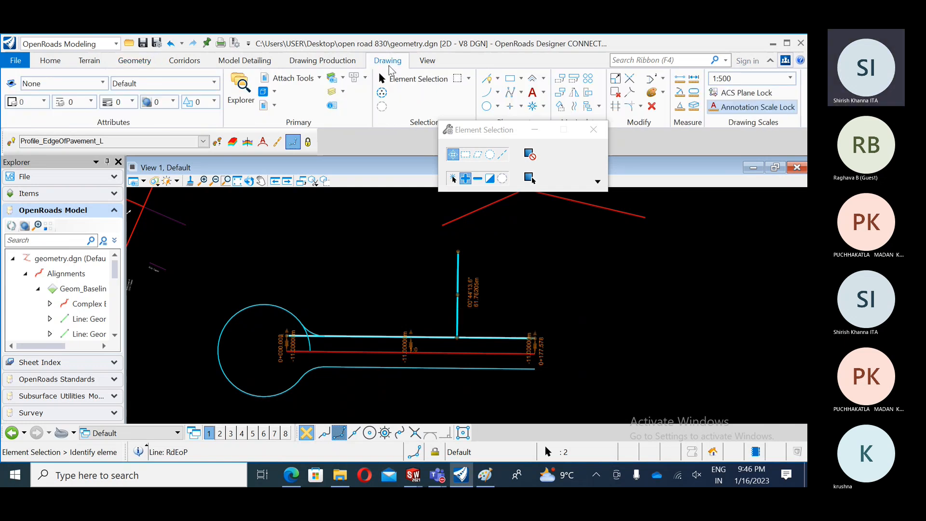
pyautogui.moveTo(526, 130); pyautogui.dragTo(668, 191)
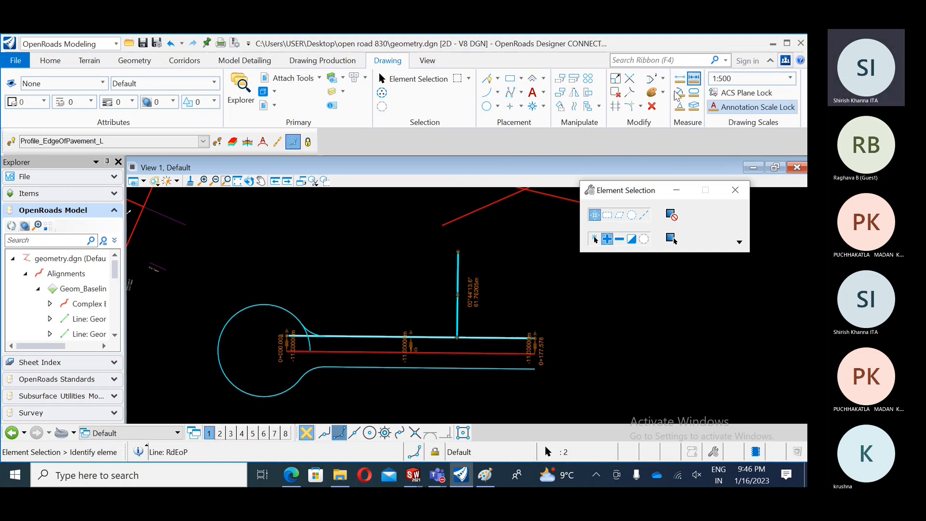
pyautogui.click(335, 63)
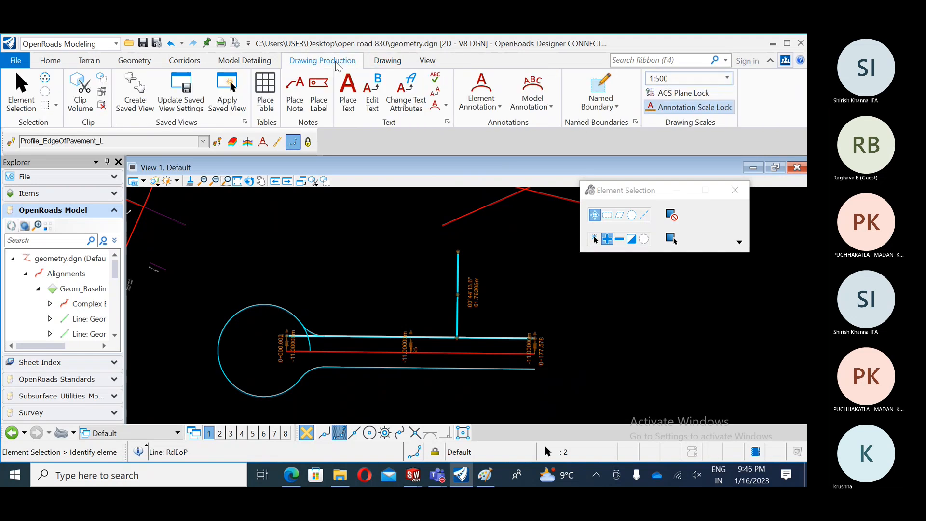
pyautogui.click(385, 62)
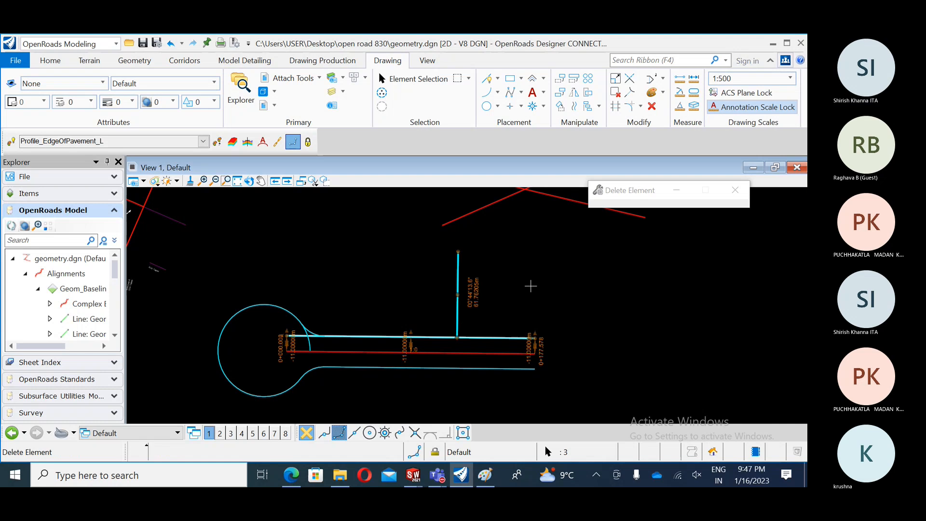
# Try deleting the whole selection, undo that deletion, and delete only the line standing on the northern pavement edge.
pyautogui.press('Delete')
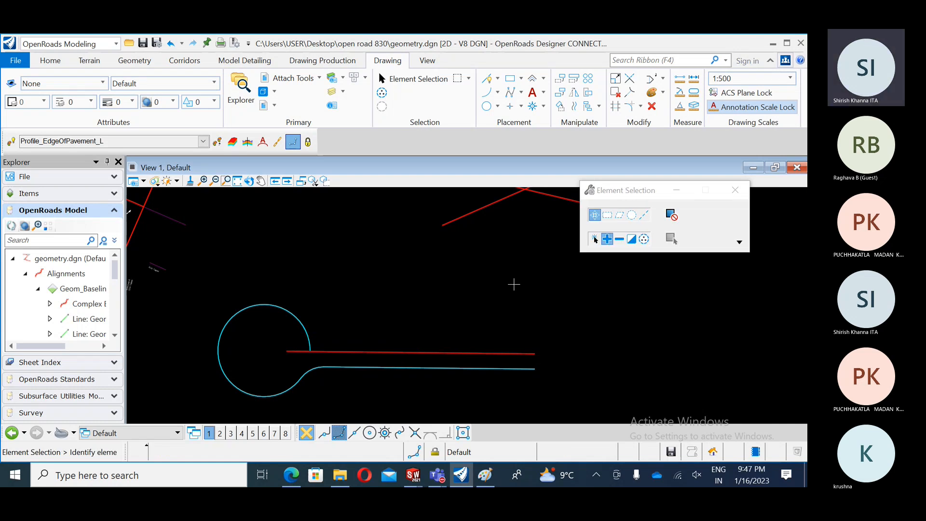
pyautogui.hotkey('ctrl', 'z')
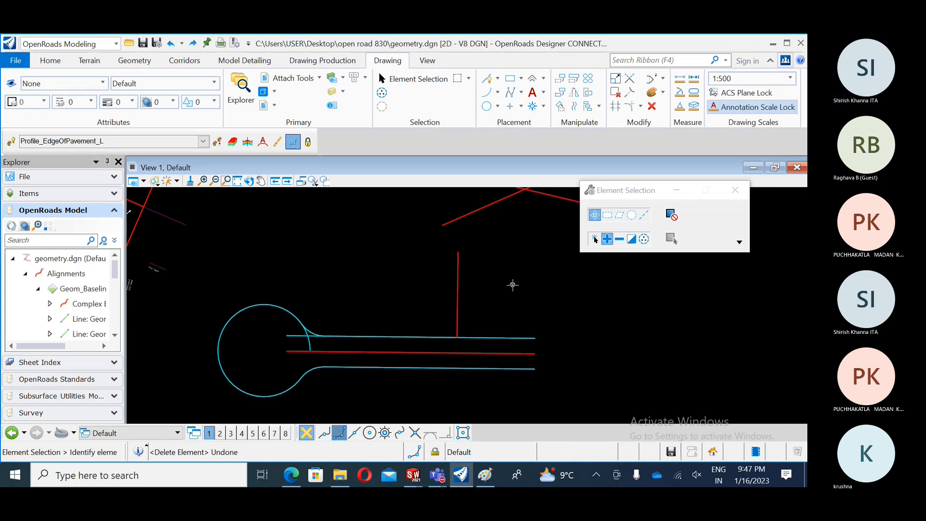
pyautogui.click(457, 292)
pyautogui.press('Delete')
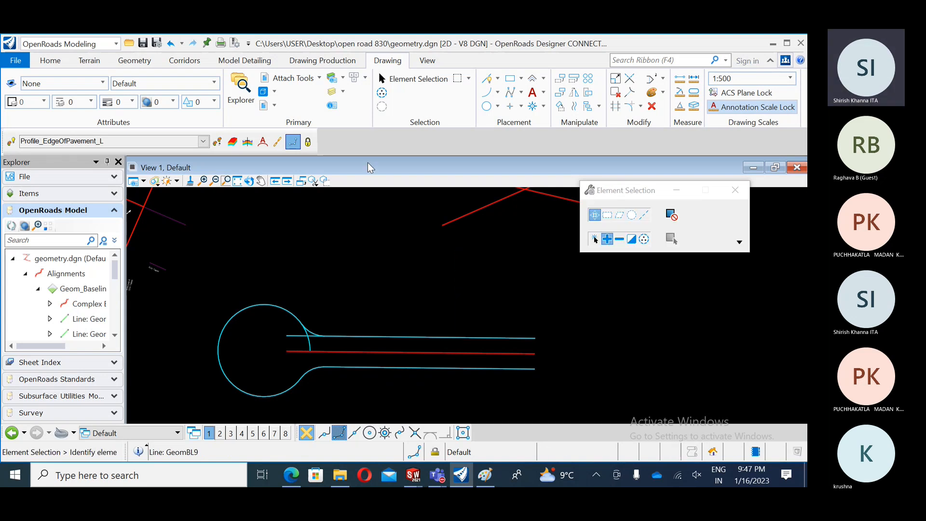
# Set up a Line From Element with the skew locked at 90°00'00" and try it on the cul-de-sac road's northern pavement edge.
pyautogui.scroll(-5, 374, 239)
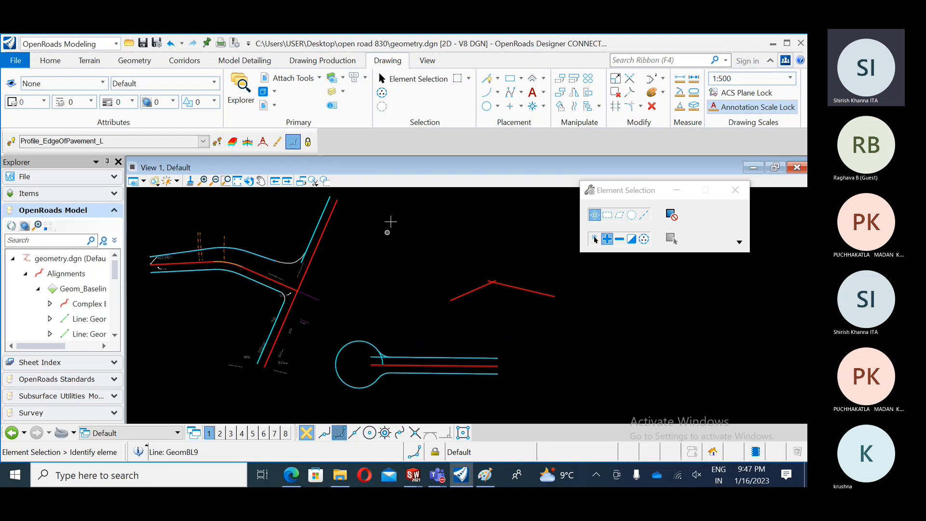
pyautogui.click(140, 62)
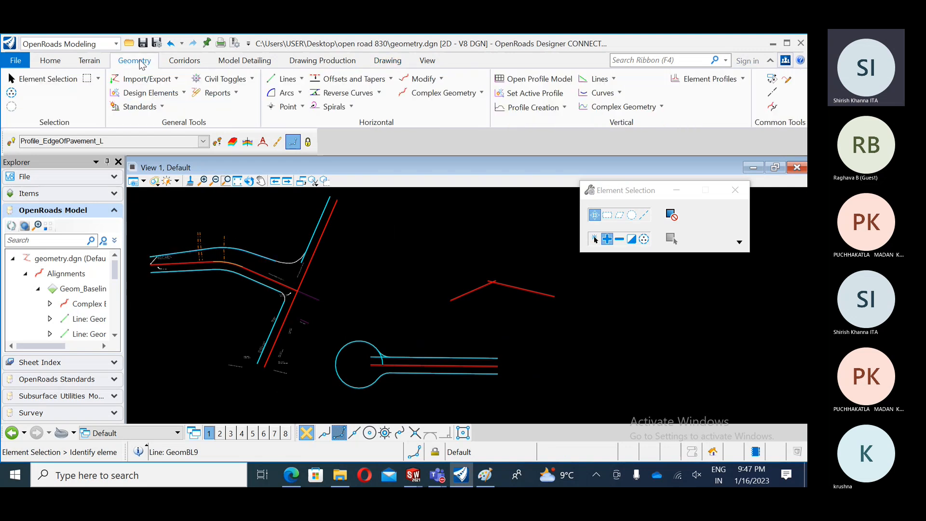
pyautogui.click(302, 79)
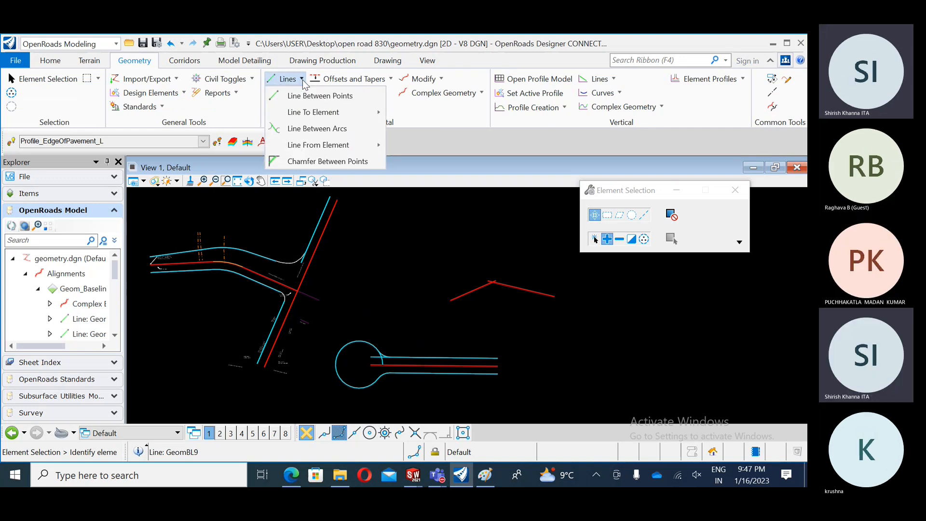
pyautogui.moveTo(331, 114)
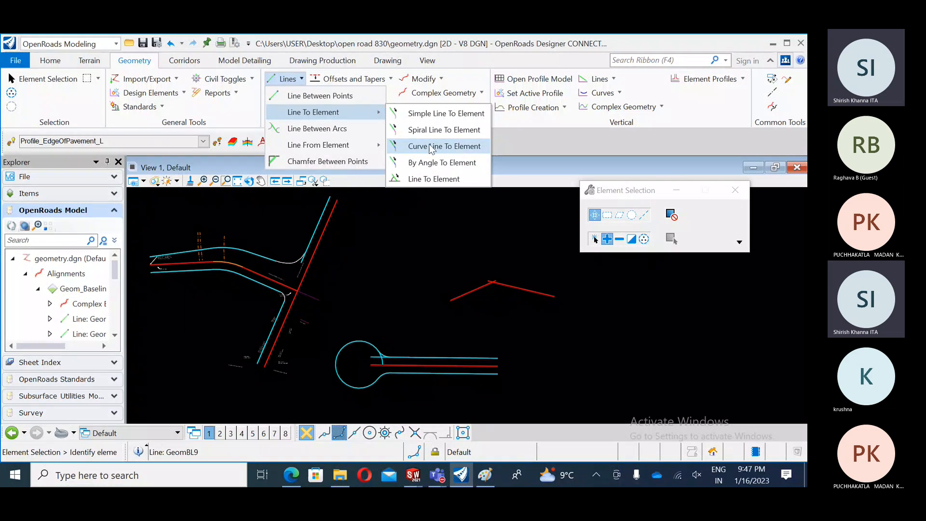
pyautogui.moveTo(366, 146)
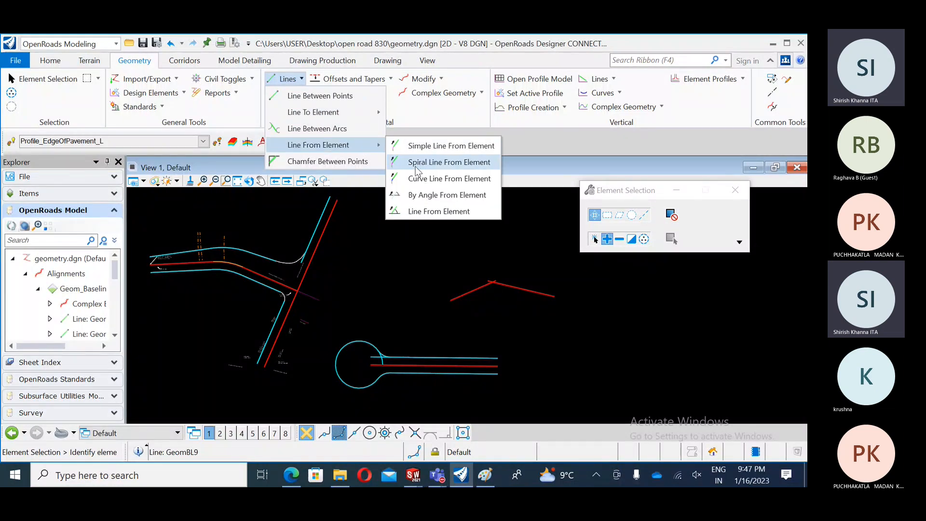
pyautogui.click(433, 216)
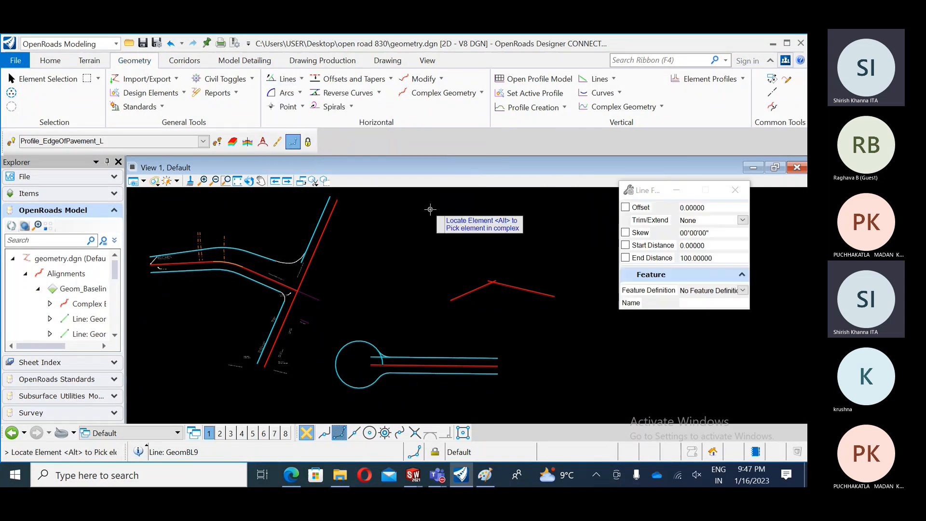
pyautogui.moveTo(649, 191); pyautogui.dragTo(438, 130)
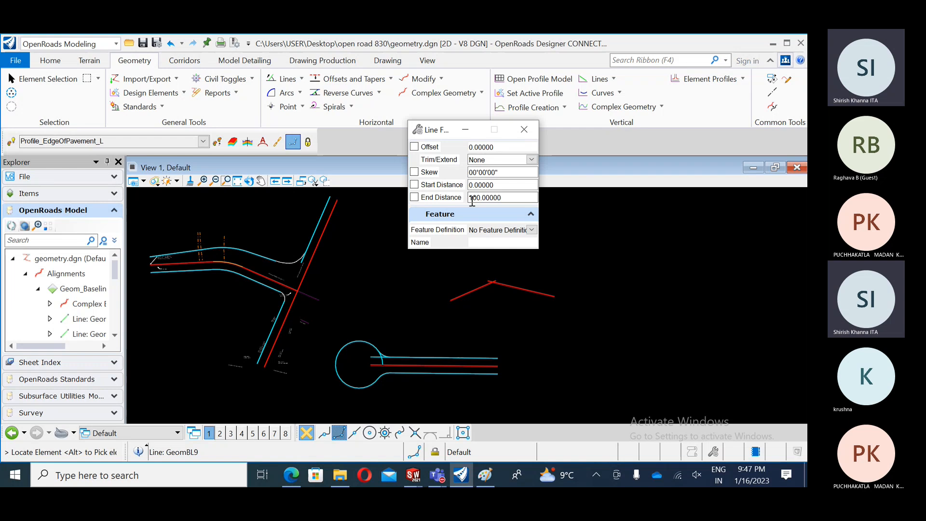
pyautogui.click(502, 172)
pyautogui.write('9')
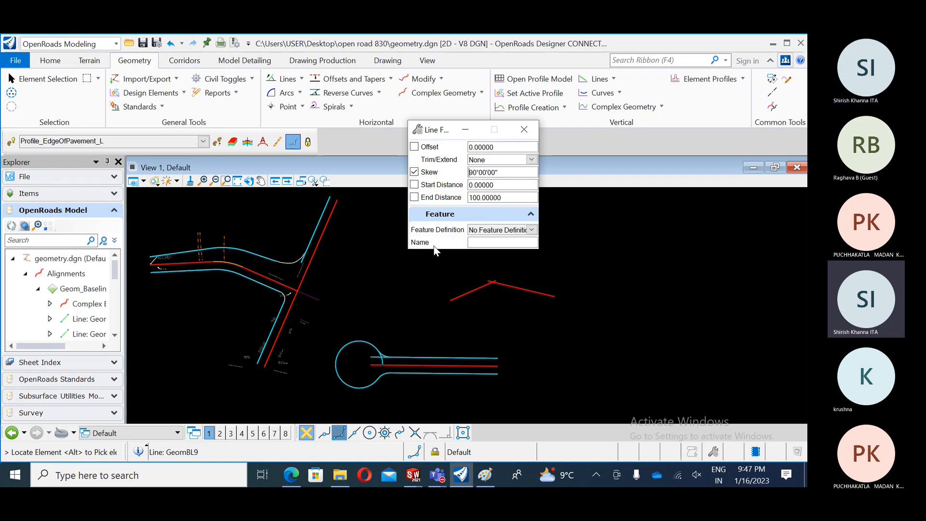
pyautogui.click(436, 357)
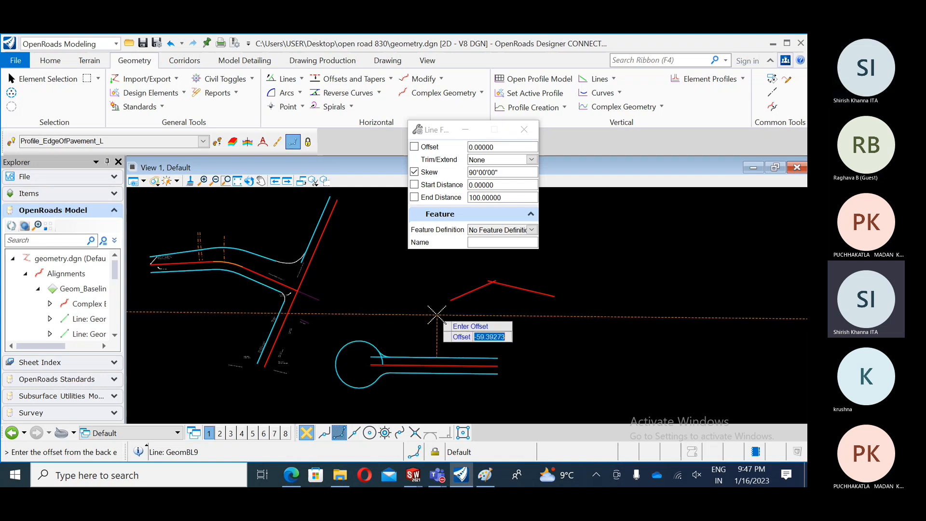
pyautogui.press('Escape')
# Draw a perpendicular Line From Element across the curved road's northern pavement edge, with start distance about 13.6 and end distance about 28.2.
pyautogui.moveTo(368, 310); pyautogui.dragTo(486, 327, button='middle')
pyautogui.scroll(2, 310, 269)
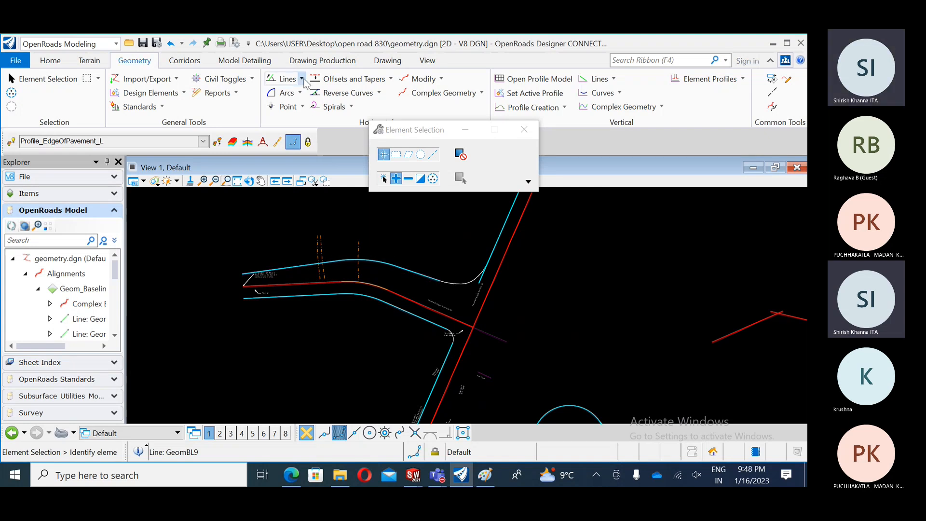
pyautogui.click(290, 79)
pyautogui.click(290, 267)
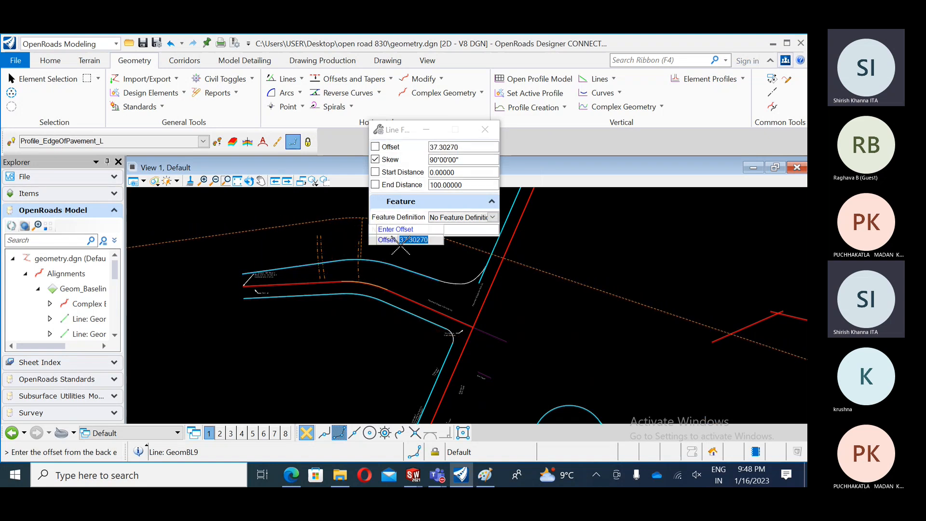
pyautogui.moveTo(400, 280); pyautogui.dragTo(395, 371, button='middle')
pyautogui.scroll(2, 416, 331)
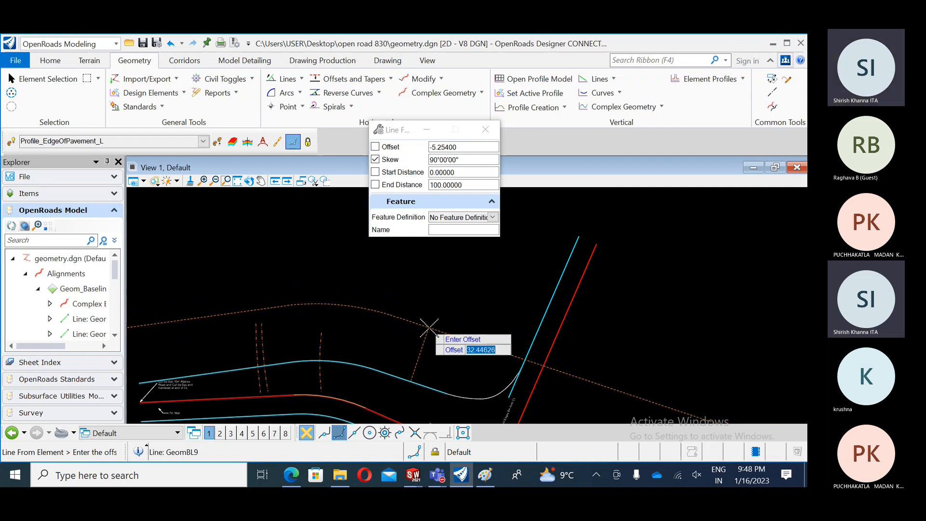
pyautogui.click(386, 320)
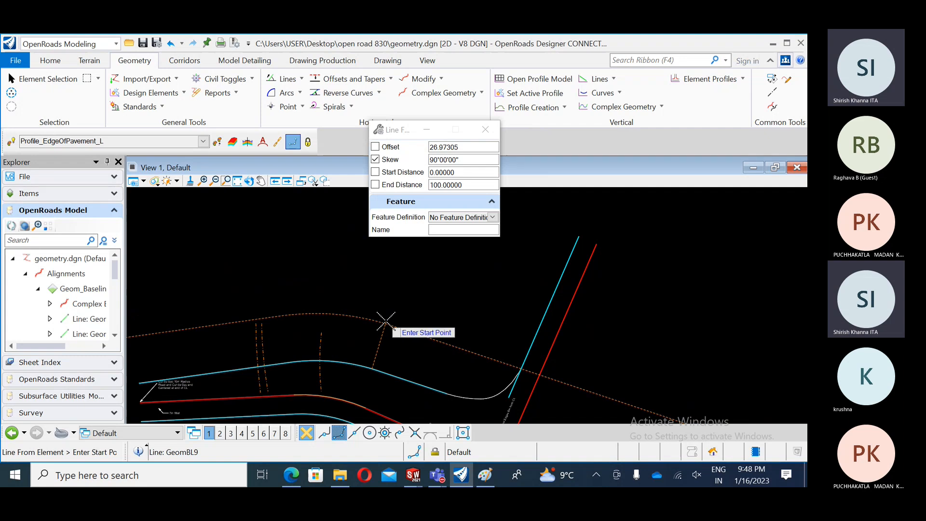
pyautogui.click(374, 366)
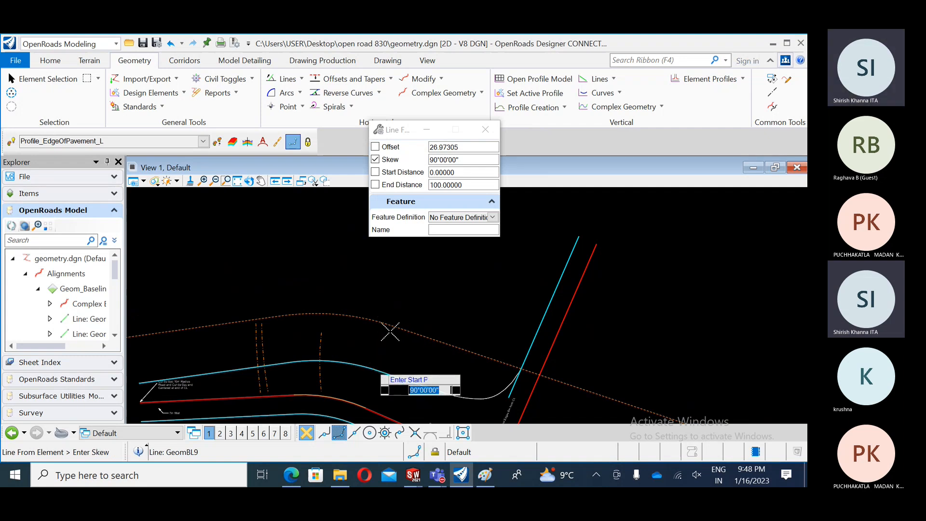
pyautogui.click(398, 302)
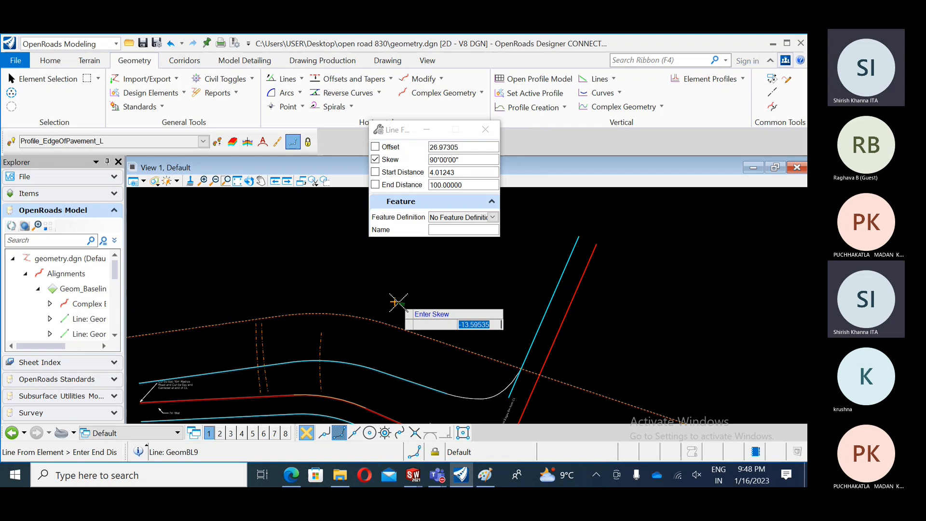
pyautogui.click(376, 370)
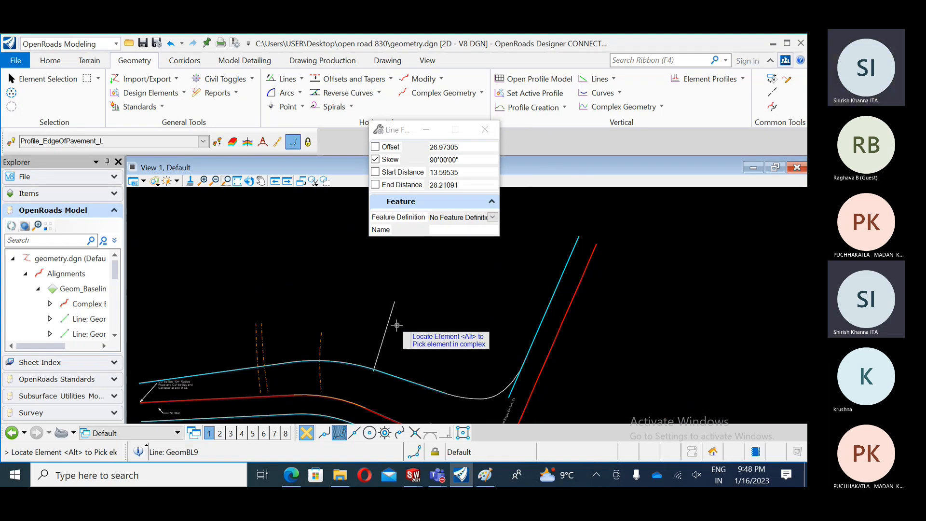
pyautogui.click(441, 229)
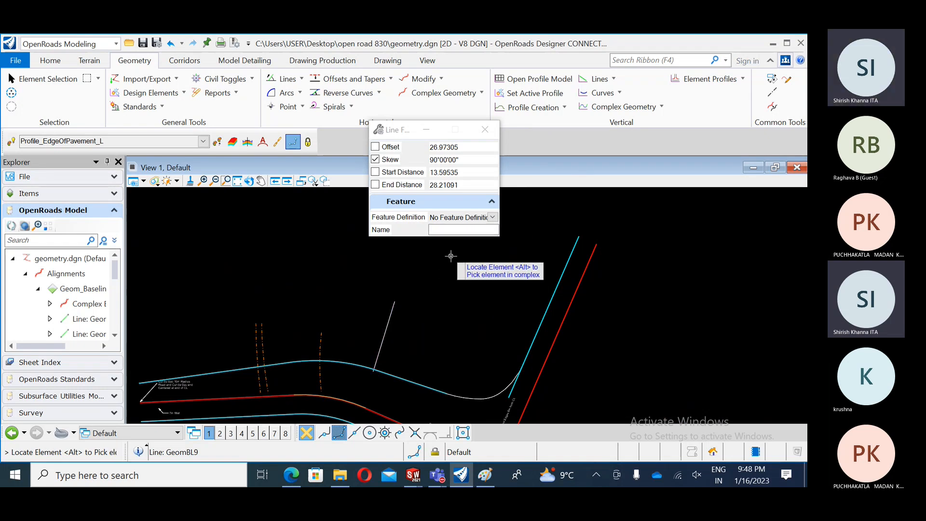
pyautogui.press('Escape')
# Select the perpendicular line by itself and slide it a short way westward along the curved road's northern pavement edge.
pyautogui.click(386, 329)
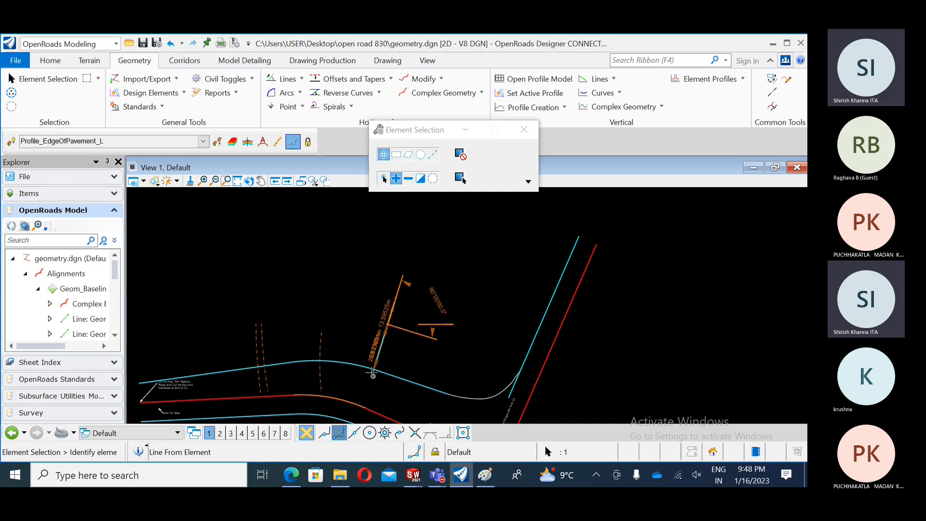
pyautogui.click(409, 283)
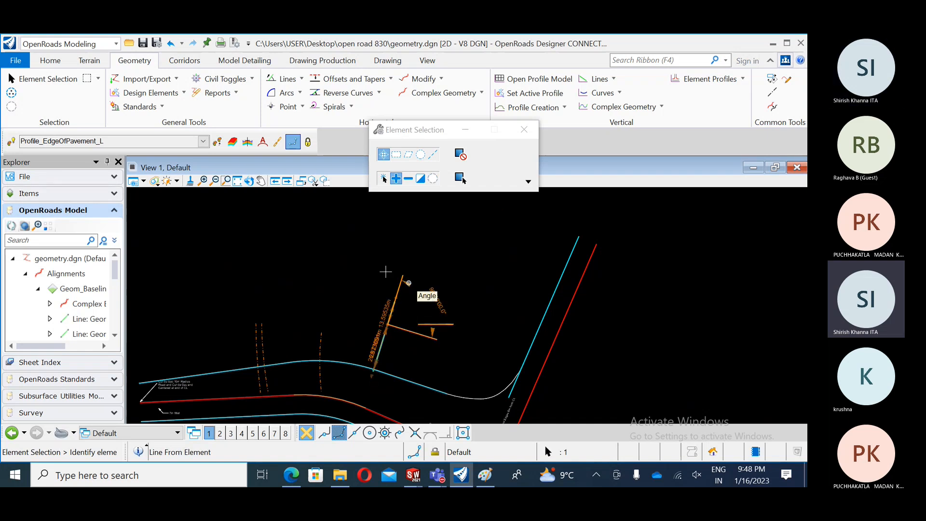
pyautogui.click(371, 267)
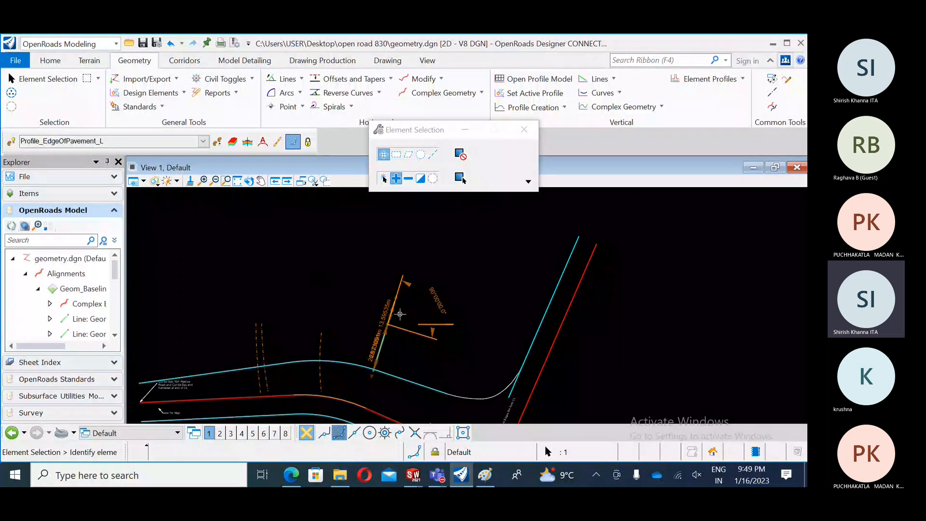
pyautogui.click(448, 131)
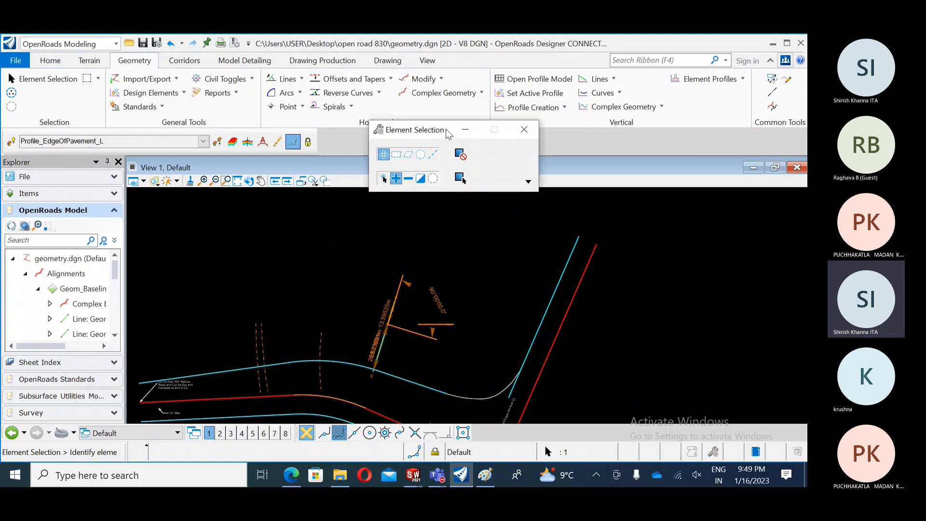
pyautogui.moveTo(430, 131); pyautogui.dragTo(509, 150)
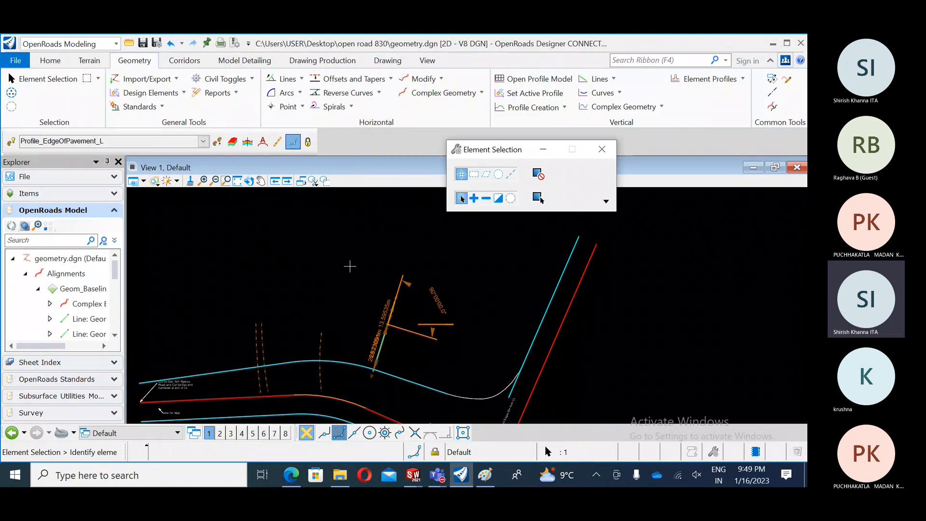
pyautogui.click(326, 284)
pyautogui.moveTo(397, 324); pyautogui.dragTo(419, 306, button='middle')
pyautogui.scroll(1, 419, 305)
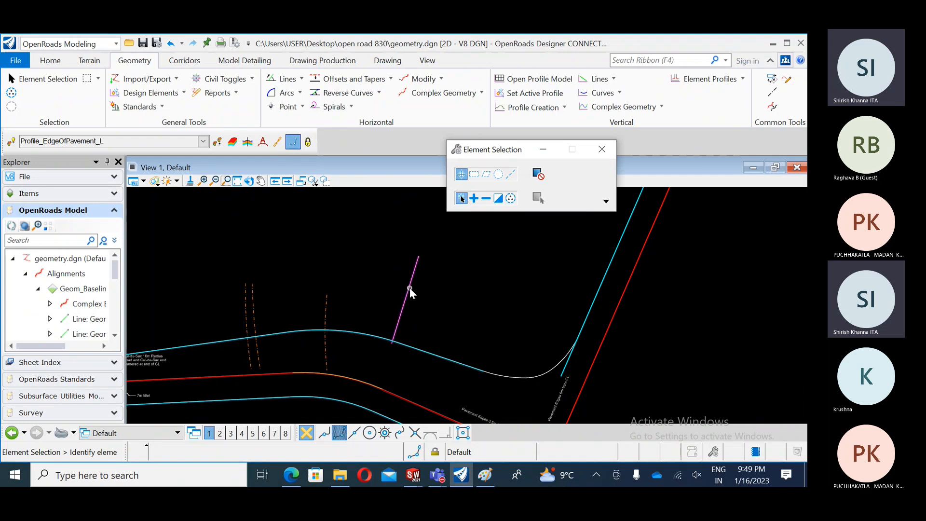
pyautogui.click(399, 315)
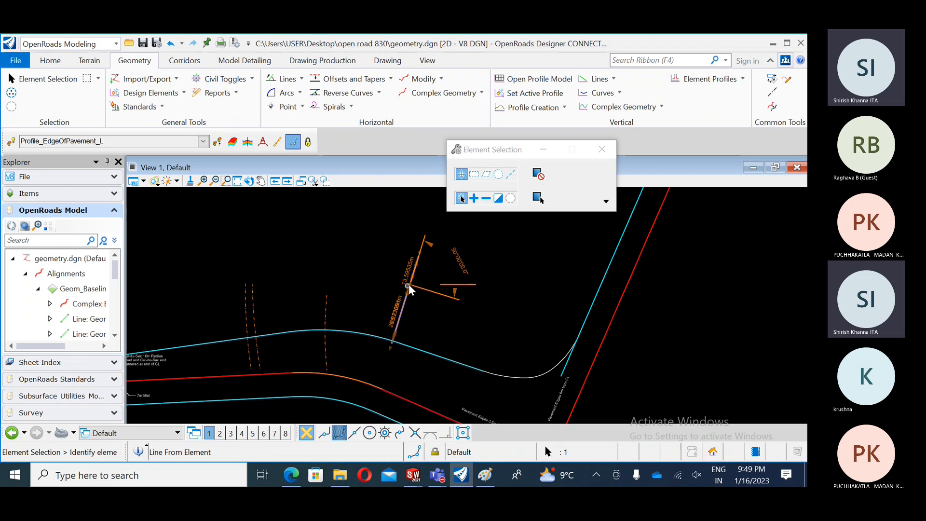
pyautogui.moveTo(409, 285); pyautogui.dragTo(367, 283)
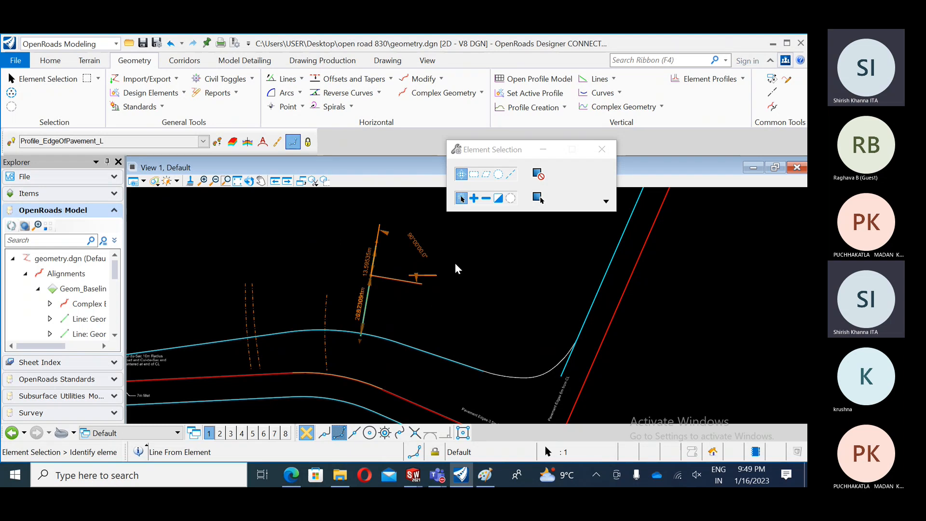
pyautogui.click(461, 198)
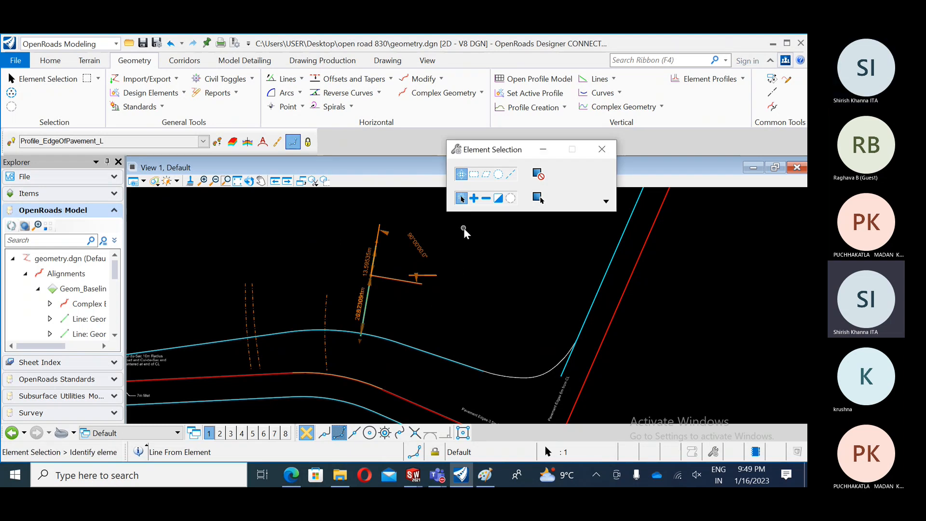
pyautogui.click(464, 229)
# Offset the perpendicular line 11 m to both sides with a mirrored Single Offset Entire Element using Road_EdgeOfPavement.
pyautogui.click(390, 78)
pyautogui.click(386, 96)
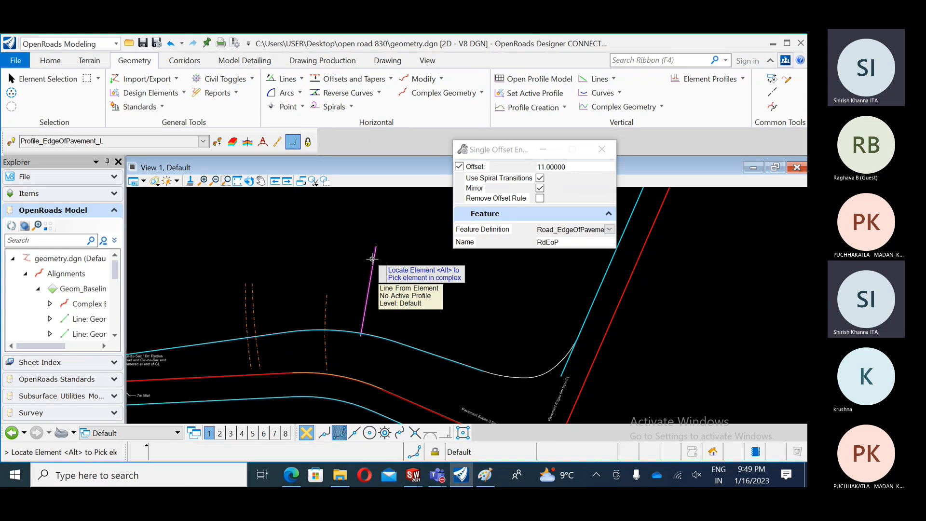
pyautogui.click(372, 260)
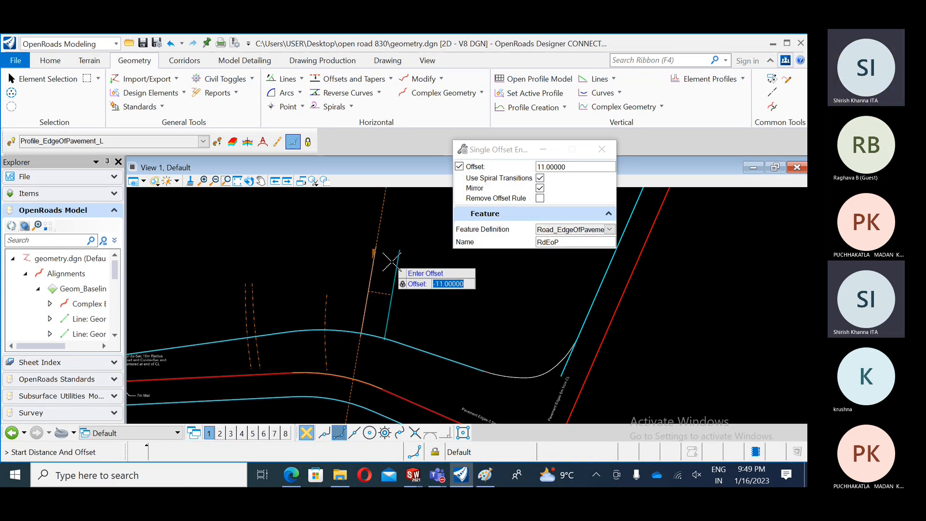
pyautogui.click(416, 265)
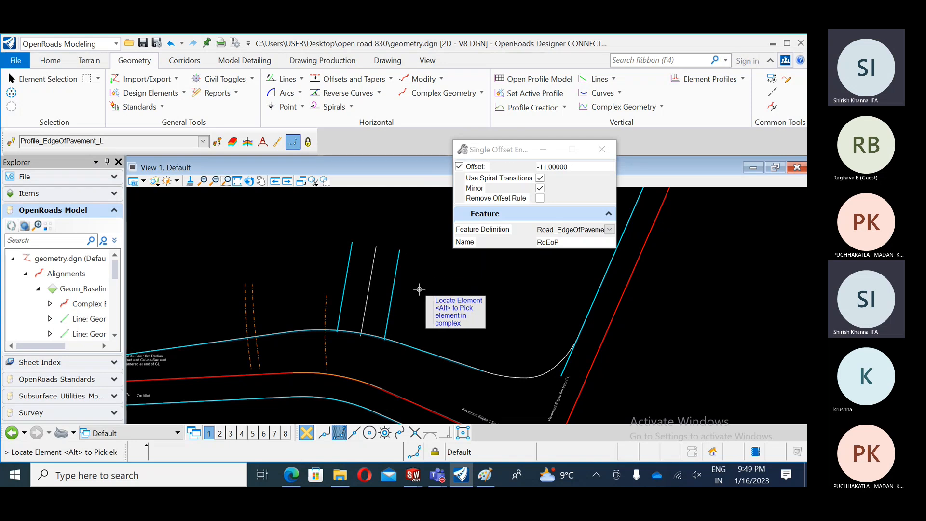
pyautogui.press('Escape')
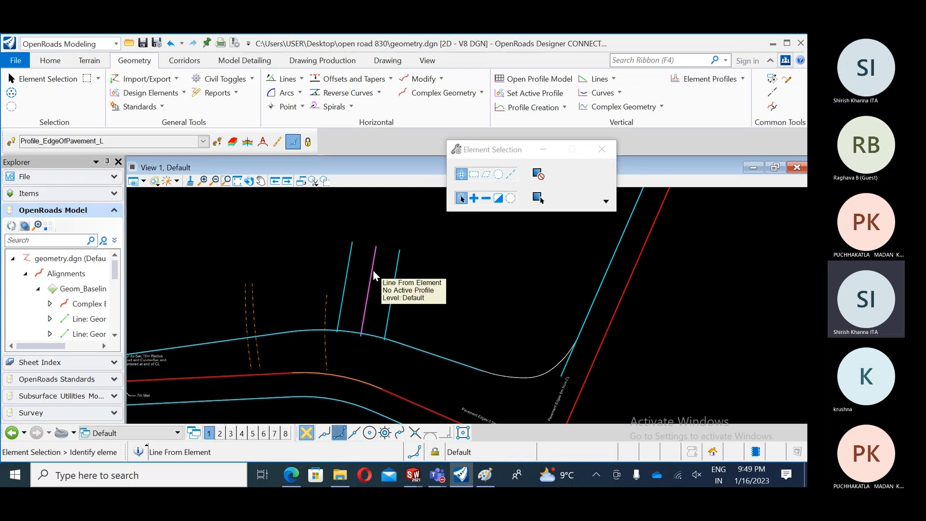
# Slide the driveway centre line, together with its offsets, westward along the pavement edge to the straight stretch by the dashed lines.
pyautogui.click(373, 270)
pyautogui.click(372, 278)
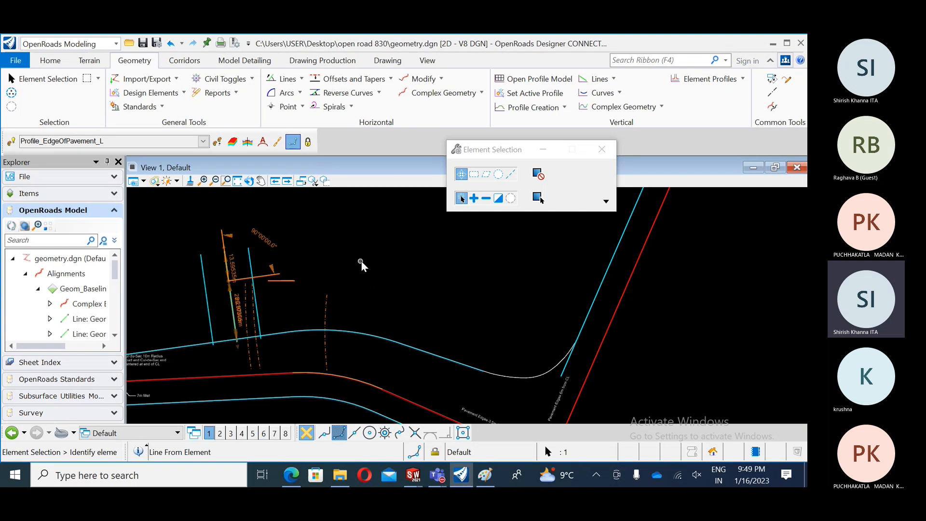
pyautogui.click(360, 261)
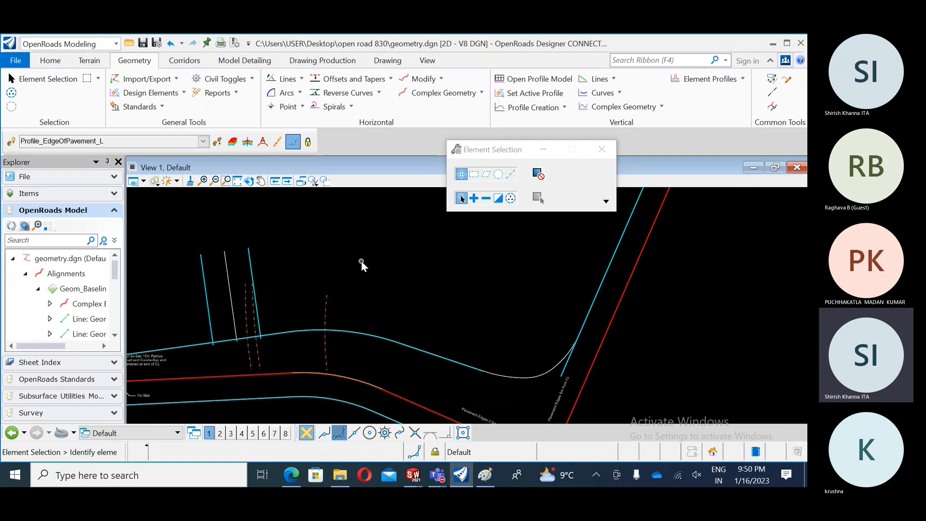
# Start the Line From Element tool, examine its offset, skew, start distance and end distance settings, and close them.
pyautogui.scroll(-1, 361, 261)
pyautogui.moveTo(367, 283); pyautogui.dragTo(391, 232, button='middle')
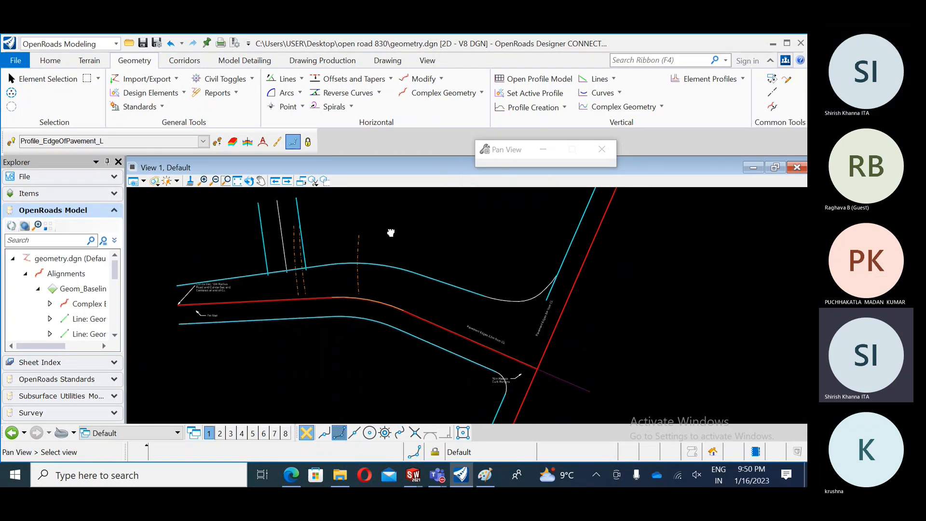
pyautogui.scroll(-1, 329, 283)
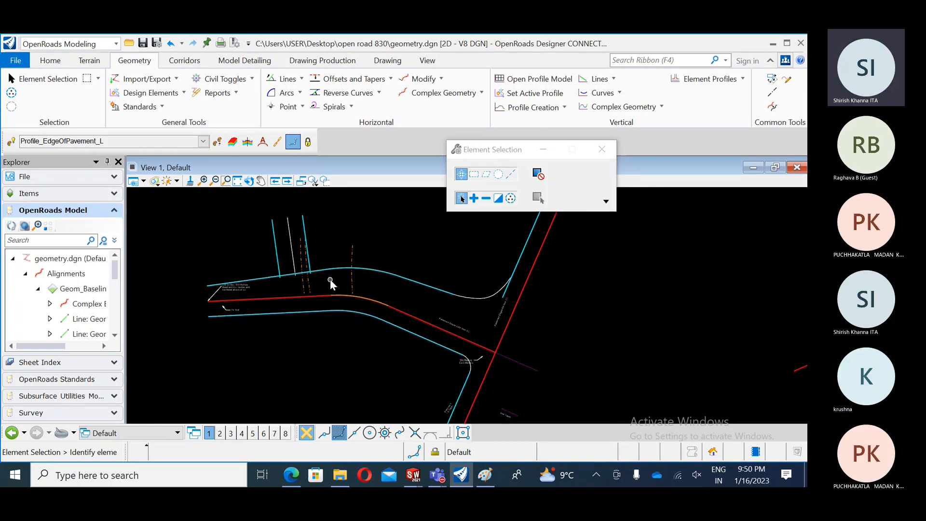
pyautogui.click(302, 79)
pyautogui.moveTo(328, 144)
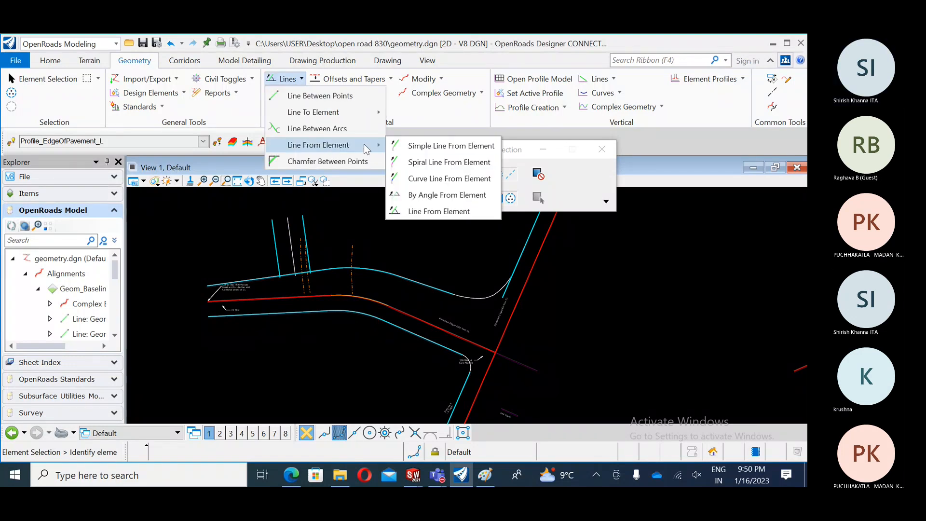
pyautogui.click(459, 212)
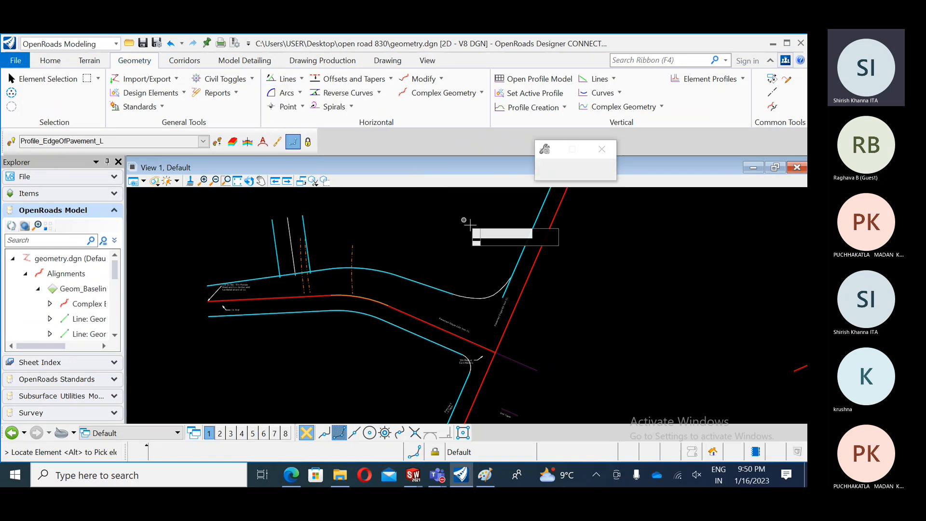
pyautogui.click(580, 168)
pyautogui.press('Tab')
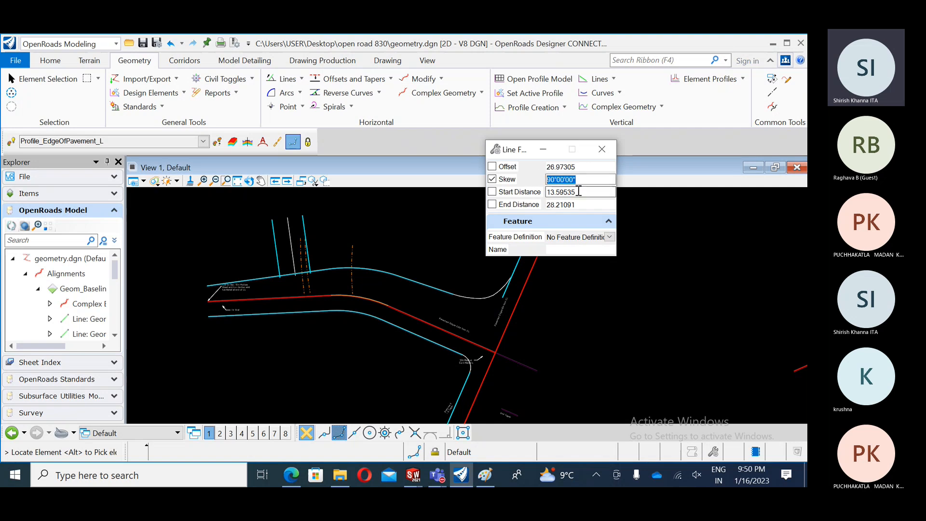
pyautogui.press('Tab')
pyautogui.press('Tab')
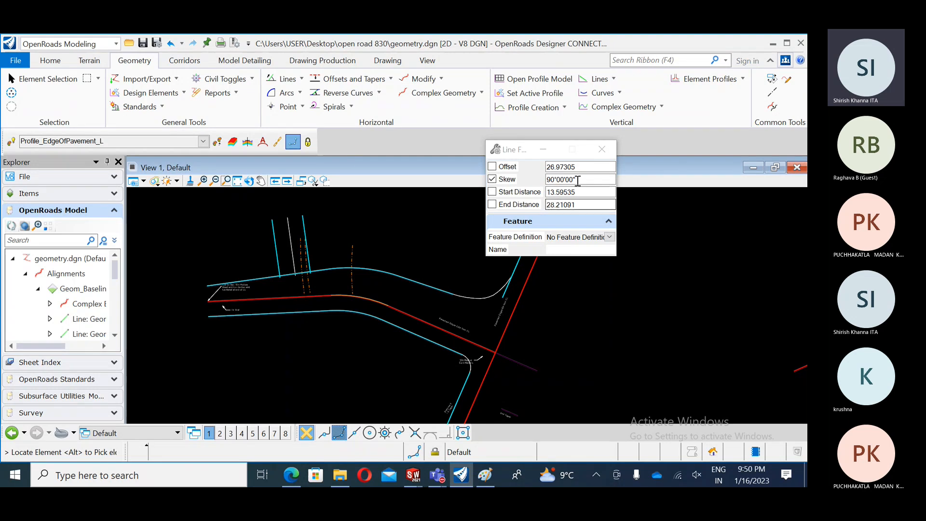
pyautogui.click(602, 149)
pyautogui.moveTo(436, 275); pyautogui.dragTo(436, 257, button='middle')
# Switch to the training PDF in Edge and review the perpendicular driveway exercise: placing the centerline, edges of pavement and curb returns.
pyautogui.click(291, 475)
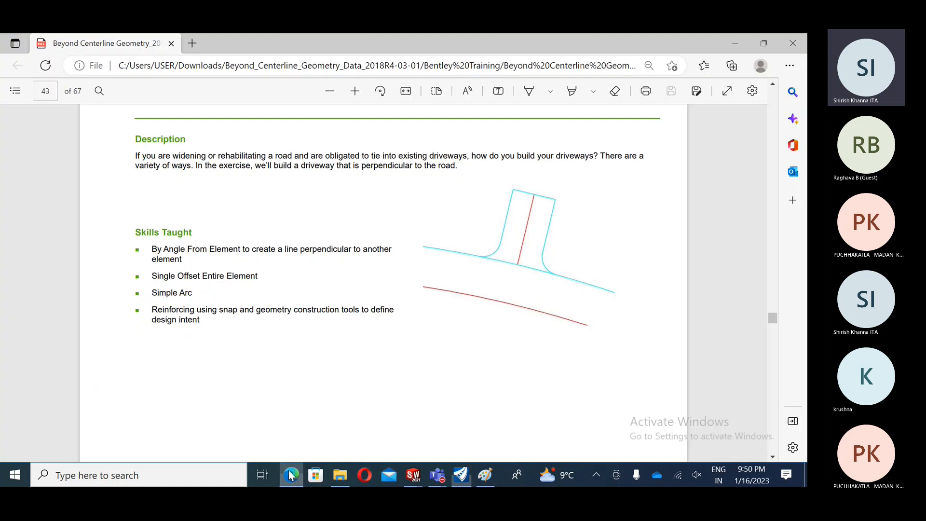
pyautogui.scroll(-5, 309, 296)
pyautogui.scroll(-5, 308, 295)
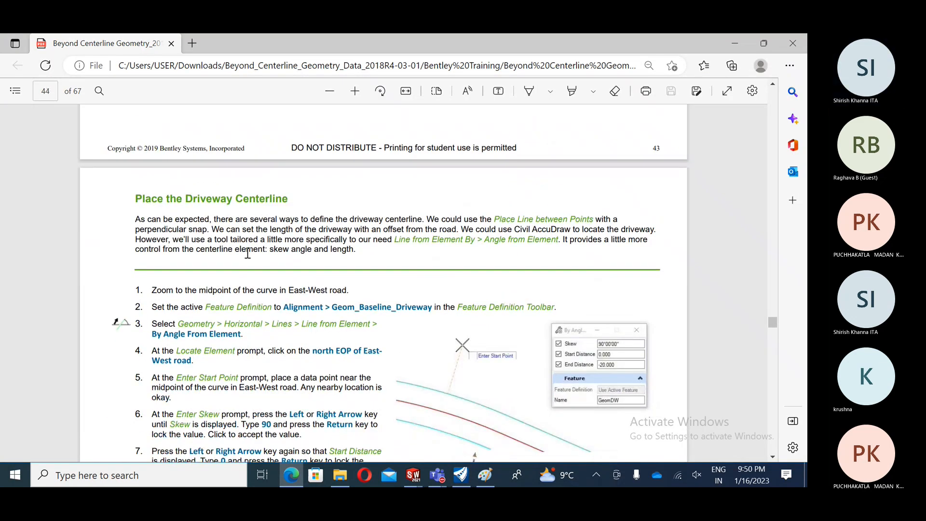
pyautogui.scroll(-1, 247, 253)
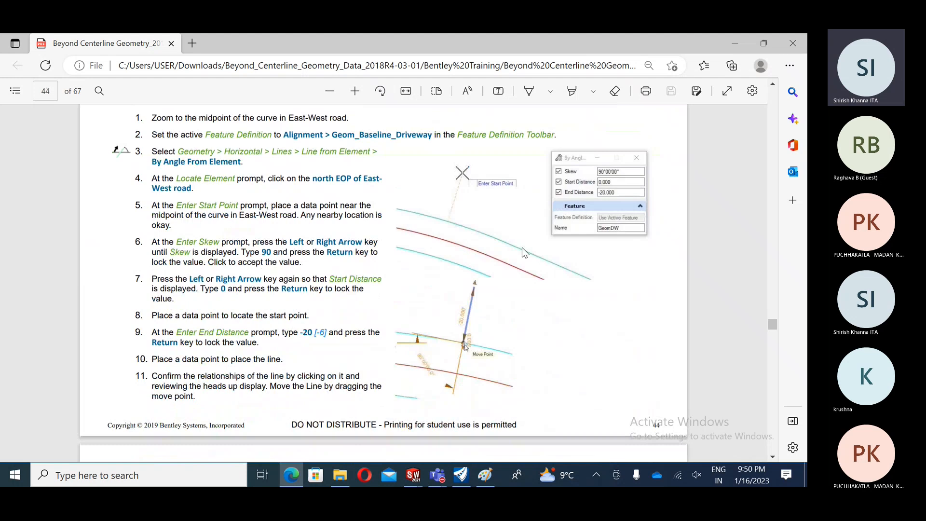
pyautogui.scroll(-15, 396, 288)
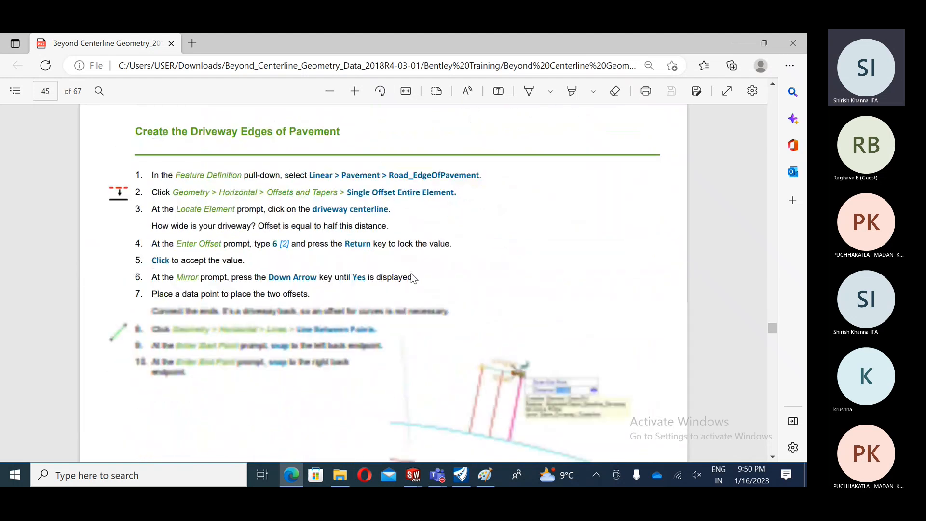
pyautogui.scroll(-10, 416, 275)
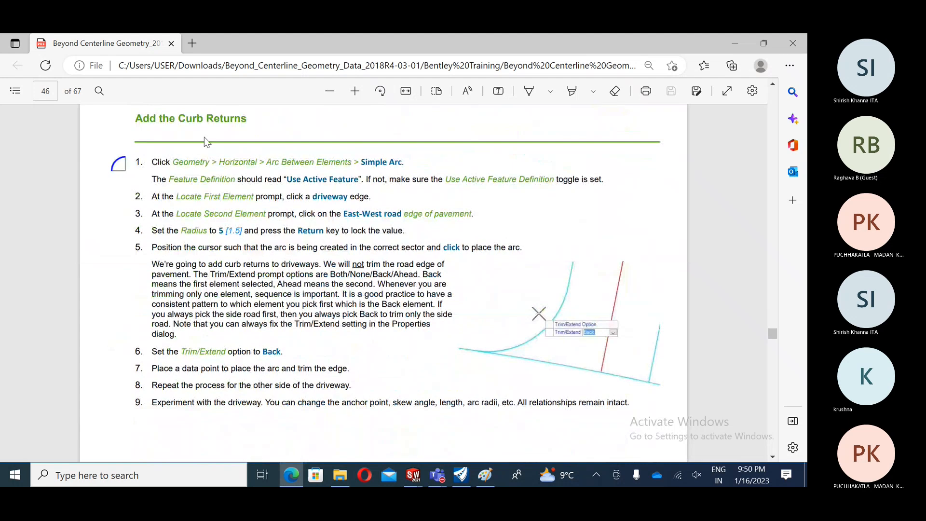
# Review Exercise 9 on the driveway tied to an existing driveway centerline, through to the Test the Driveway Geometry section.
pyautogui.scroll(-8, 303, 275)
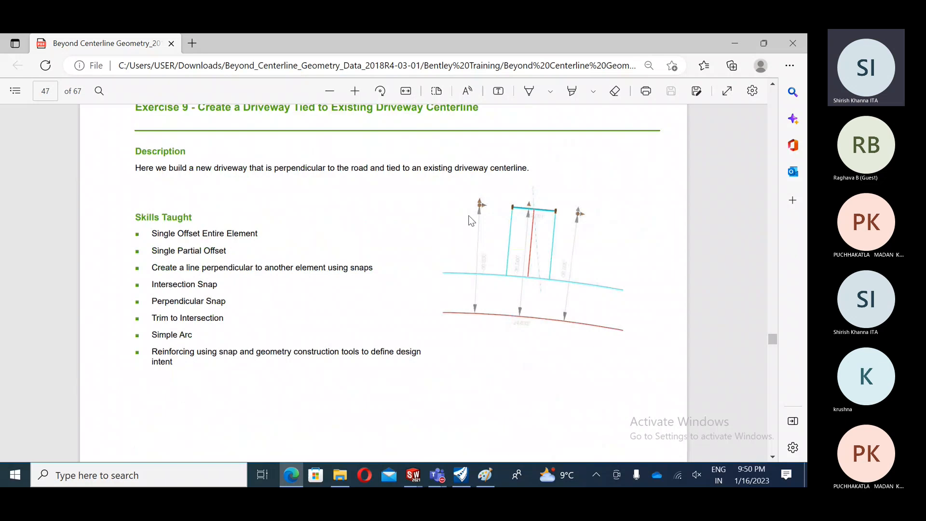
pyautogui.scroll(1, 570, 237)
pyautogui.scroll(-8, 410, 243)
pyautogui.scroll(-10, 410, 247)
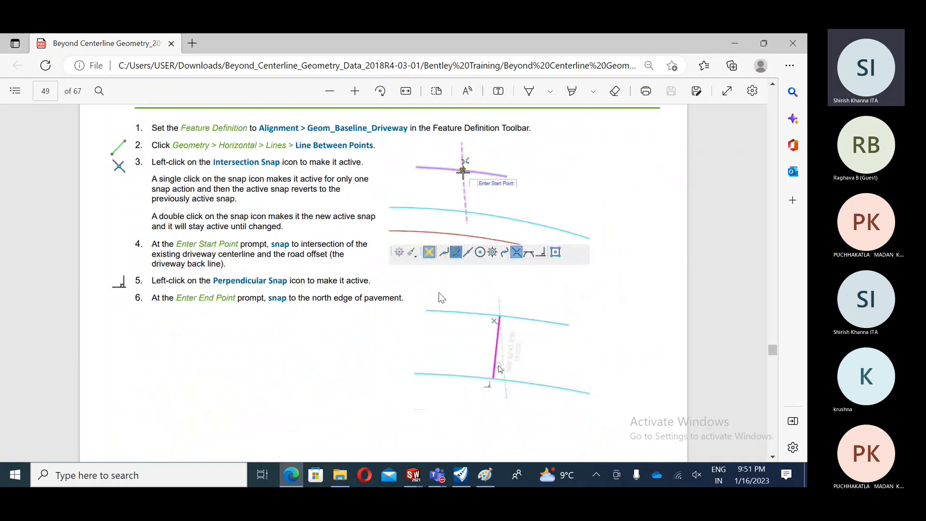
pyautogui.scroll(1, 338, 289)
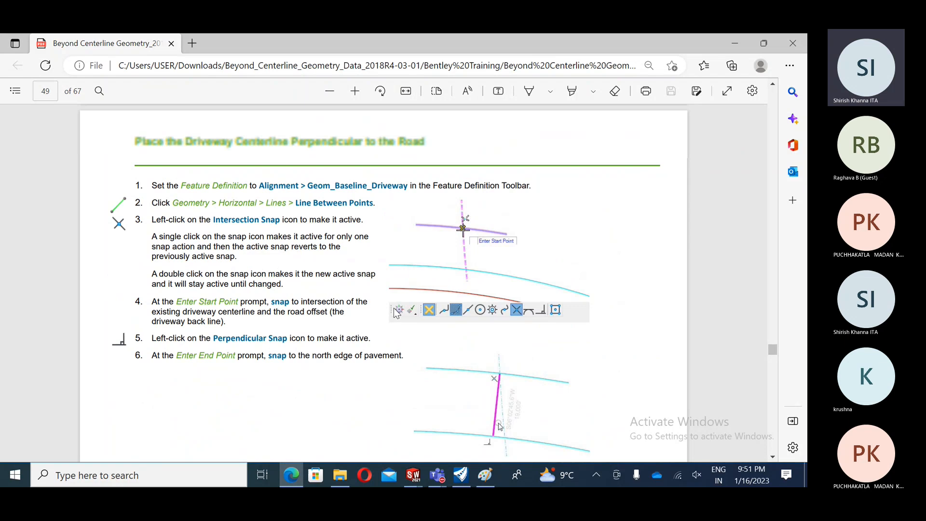
pyautogui.scroll(-11, 305, 286)
pyautogui.scroll(1, 305, 286)
pyautogui.scroll(-10, 306, 286)
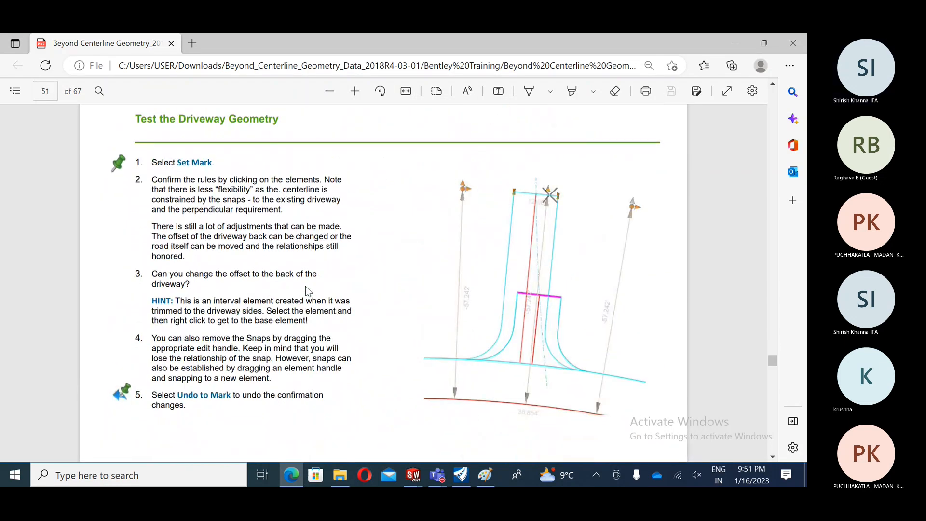
# Review the exercise on a driveway matching existing driveway edges, from defining its back to adding arcs and testing it.
pyautogui.scroll(-11, 306, 286)
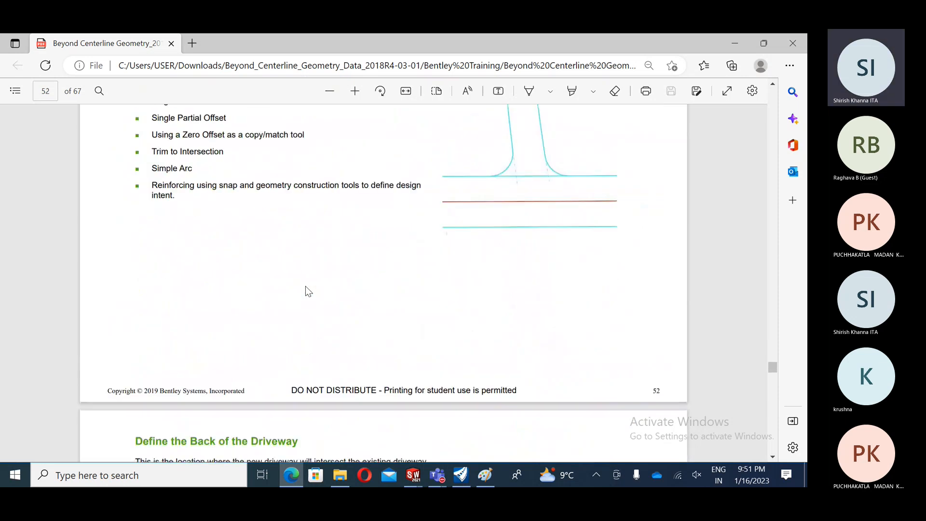
pyautogui.scroll(-5, 305, 286)
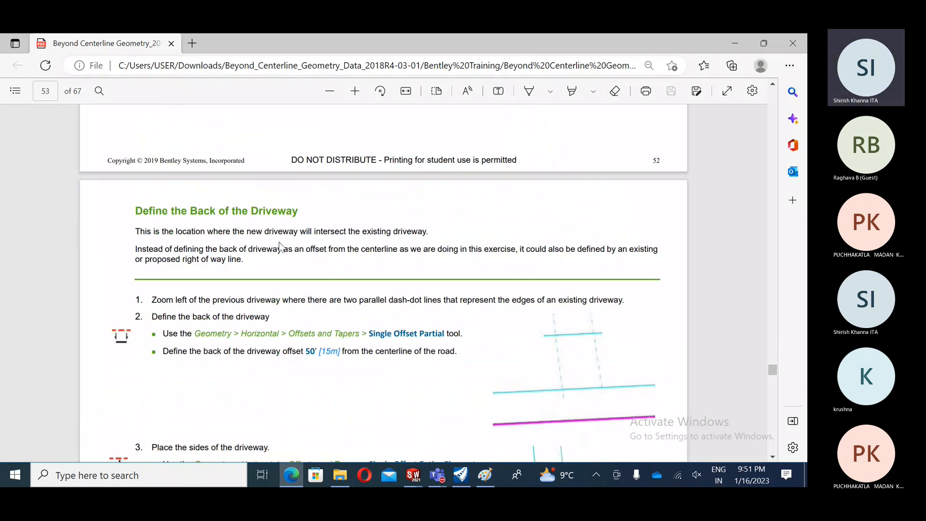
pyautogui.scroll(-5, 289, 251)
pyautogui.scroll(-10, 286, 253)
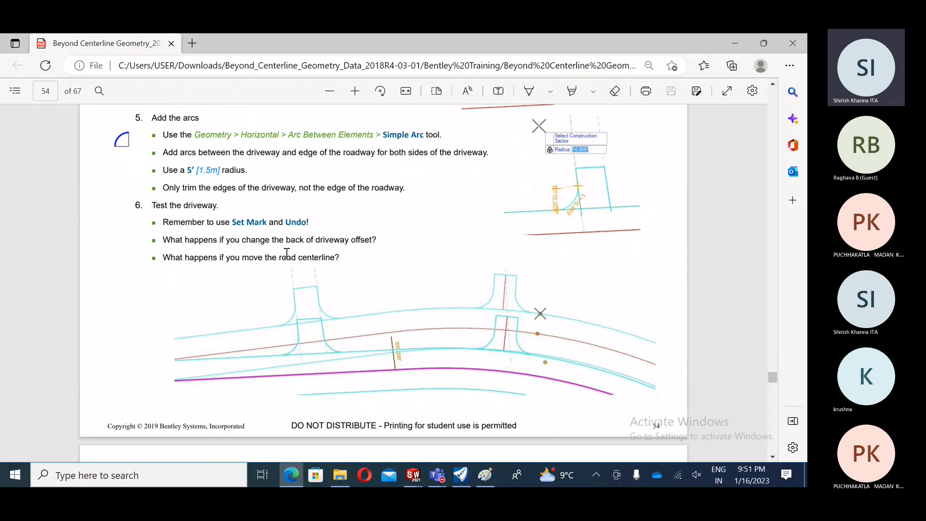
# Read the complex elements exercise, focusing on the manual Complex By Element method for the North-South road's pavement edges.
pyautogui.scroll(-12, 286, 253)
pyautogui.scroll(-4, 287, 252)
pyautogui.scroll(-15, 286, 253)
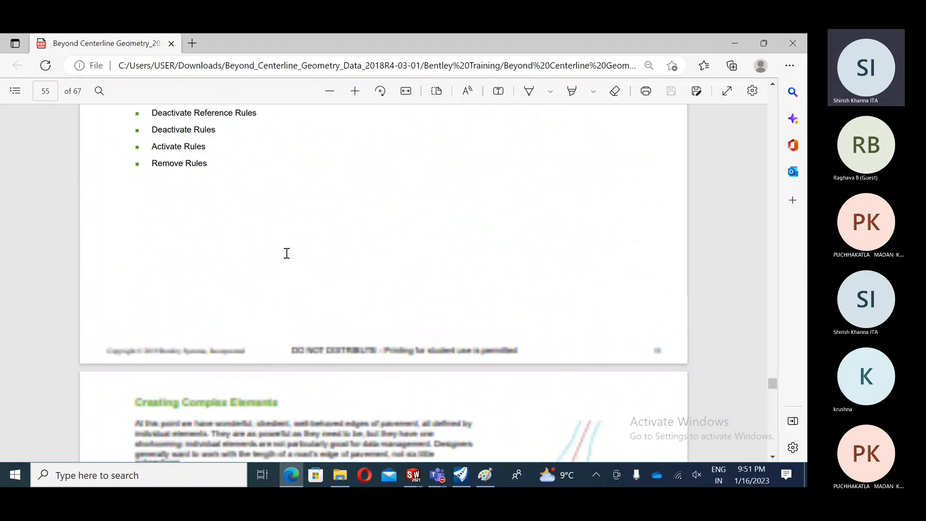
pyautogui.scroll(-3, 287, 253)
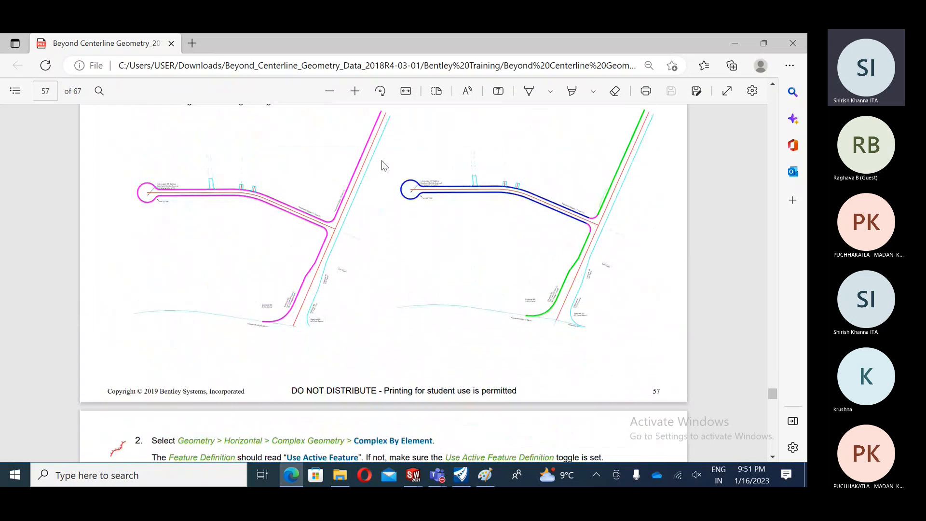
pyautogui.scroll(-1, 427, 248)
pyautogui.scroll(2, 427, 248)
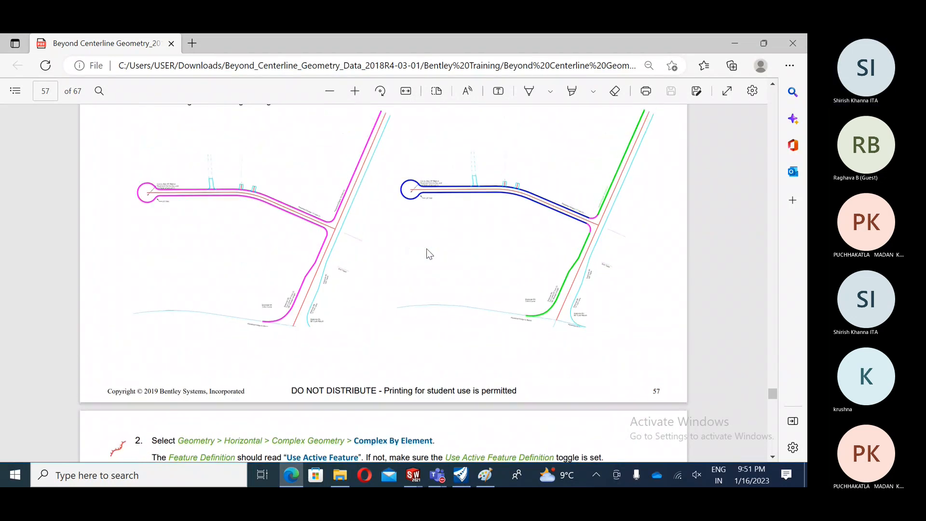
pyautogui.scroll(1, 426, 248)
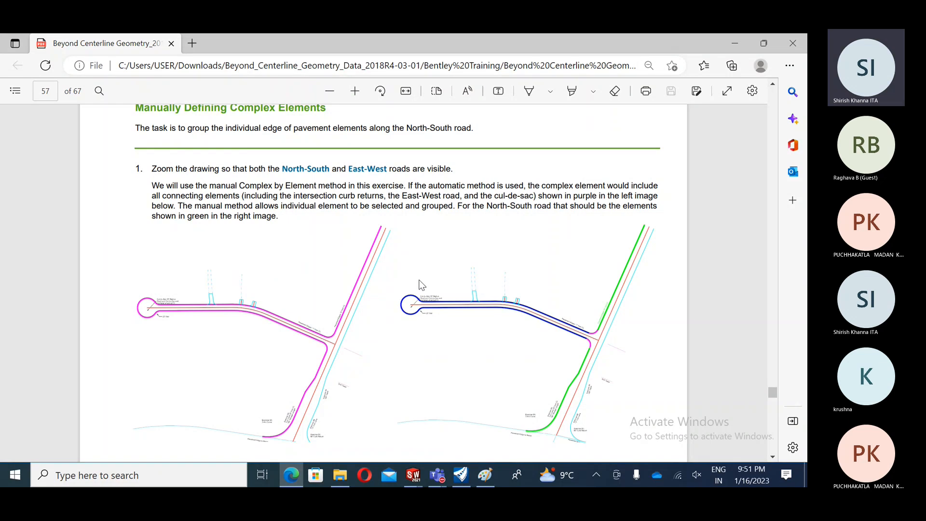
pyautogui.scroll(-1, 306, 285)
pyautogui.scroll(-5, 307, 288)
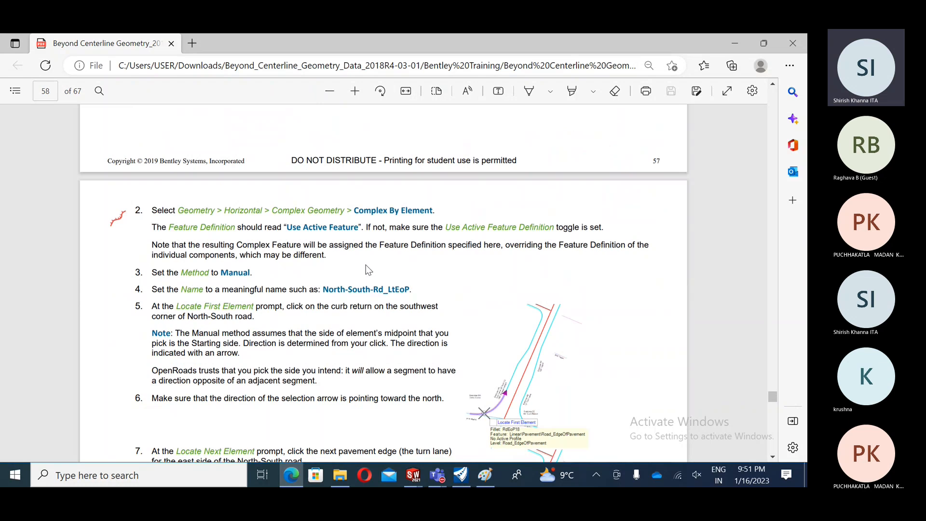
pyautogui.scroll(-6, 366, 266)
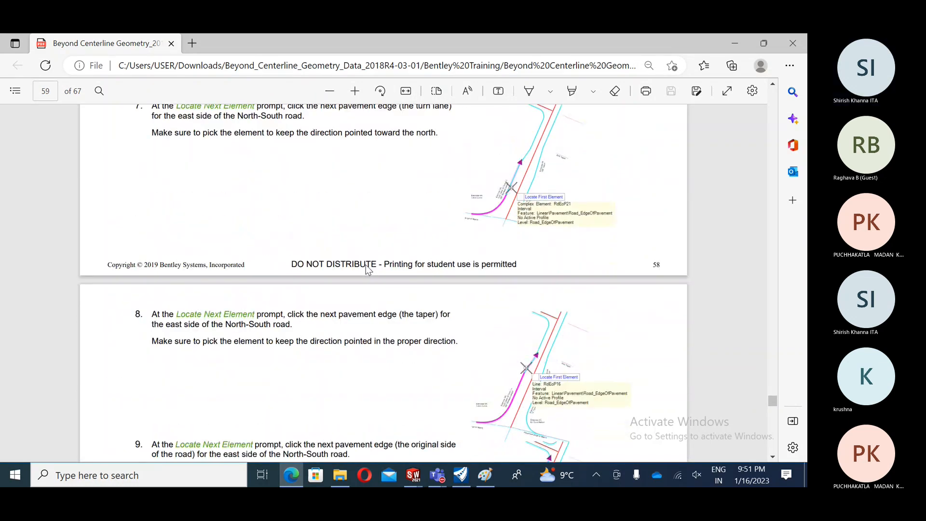
pyautogui.scroll(-4, 346, 238)
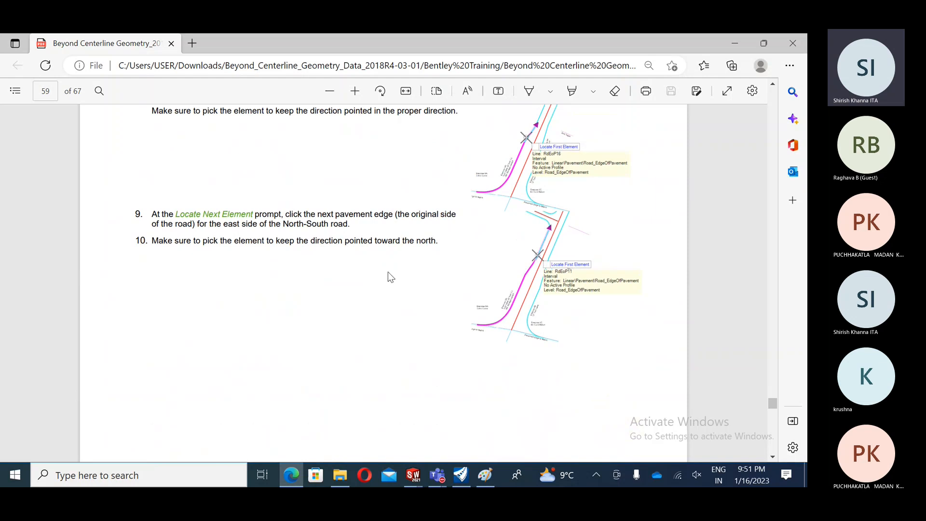
# Skim the remaining pages on automatic complex elements, the Explorer tree and deactivating rules, and close the PDF.
pyautogui.scroll(-15, 388, 274)
pyautogui.scroll(-15, 389, 274)
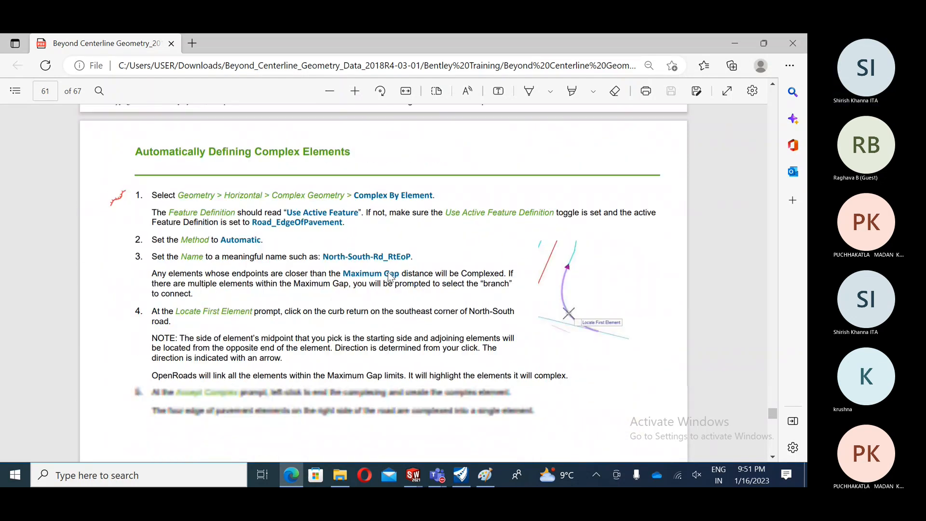
pyautogui.scroll(-20, 367, 287)
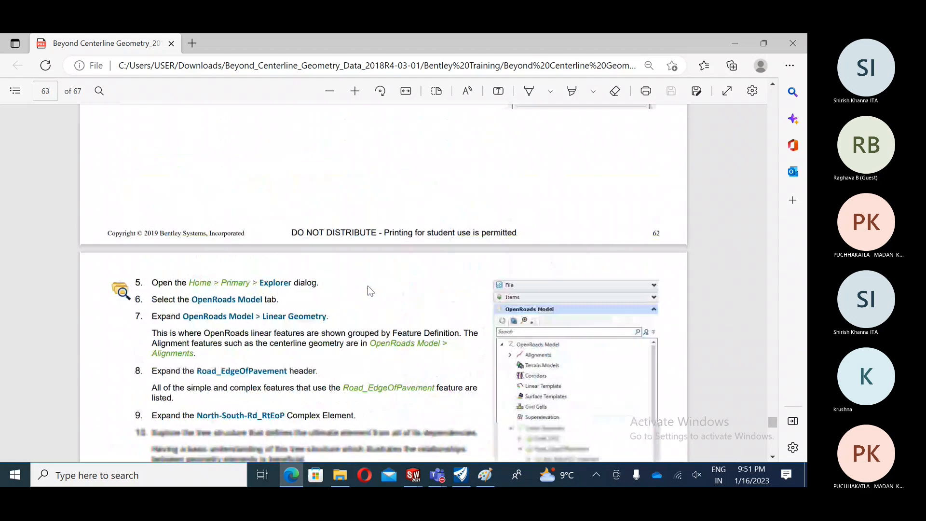
pyautogui.scroll(-20, 369, 290)
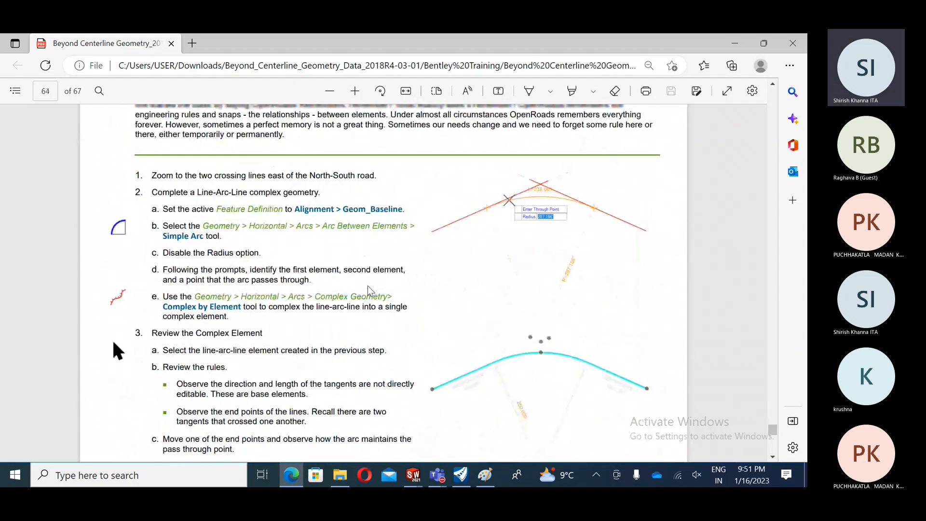
pyautogui.scroll(-12, 368, 286)
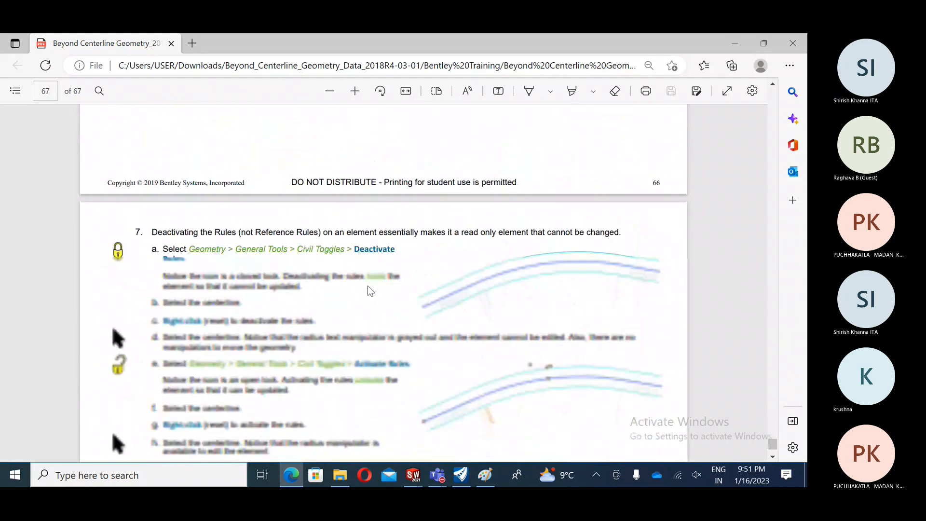
pyautogui.scroll(20, 303, 286)
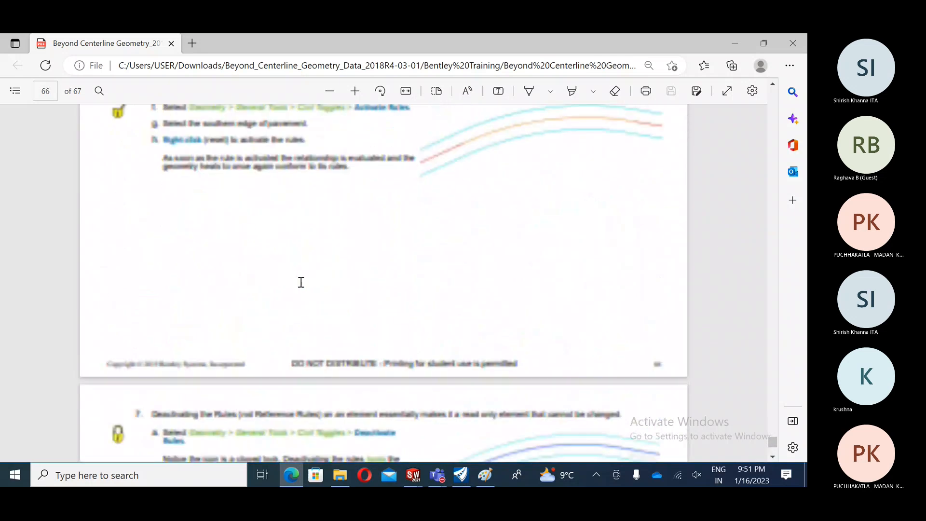
pyautogui.scroll(10, 301, 282)
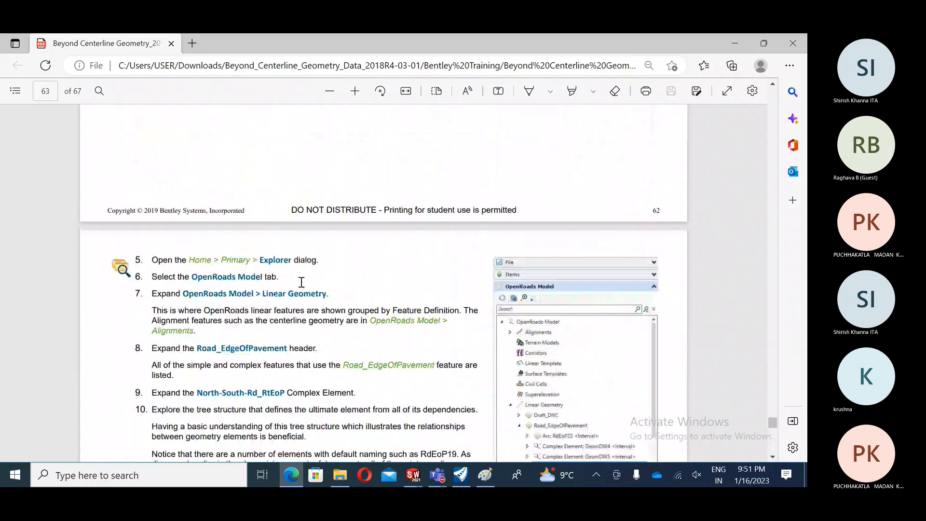
pyautogui.click(799, 46)
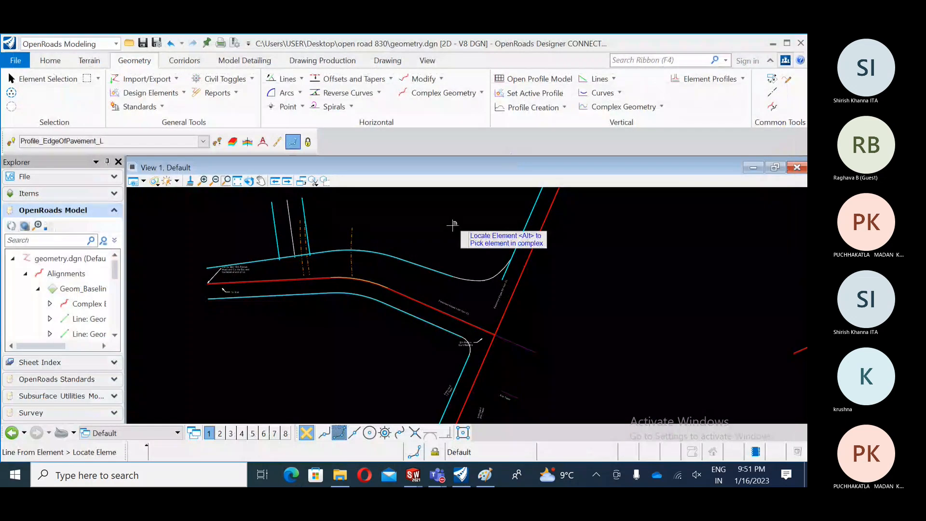
# Look through the horizontal geometry tools for lines, arcs, offsets and tapers, and modifying elements.
pyautogui.scroll(-1, 330, 307)
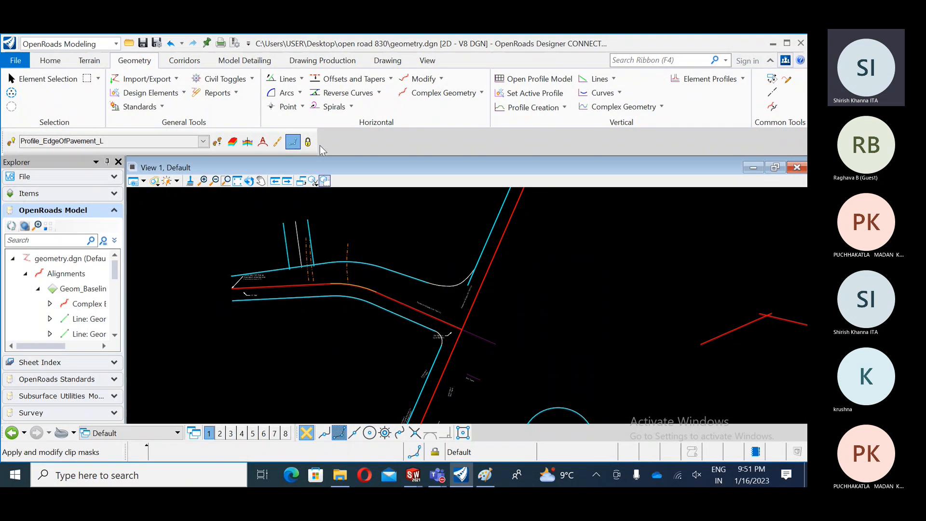
pyautogui.click(302, 79)
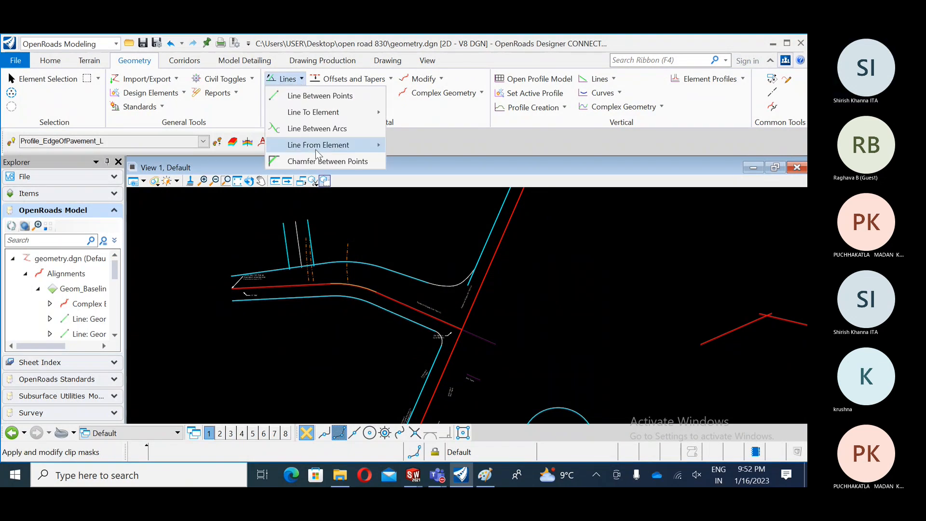
pyautogui.moveTo(360, 148)
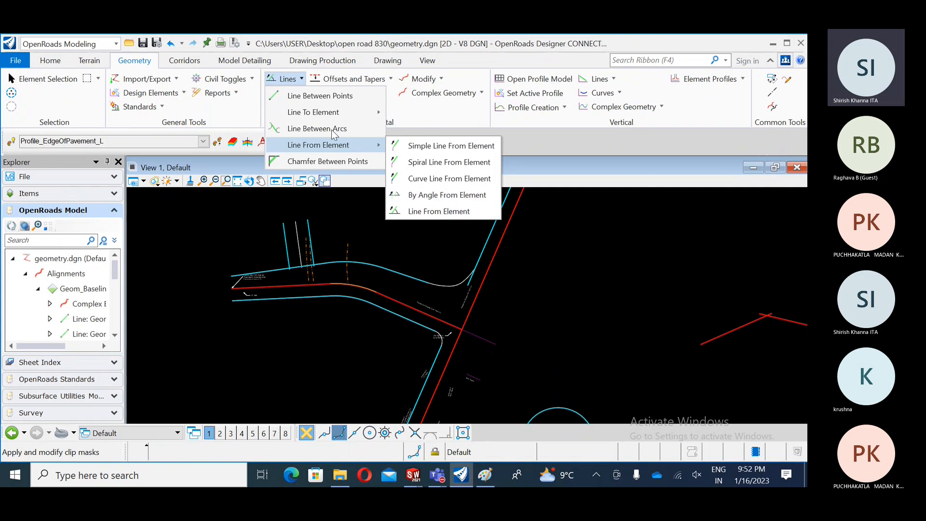
pyautogui.click(293, 81)
pyautogui.click(299, 93)
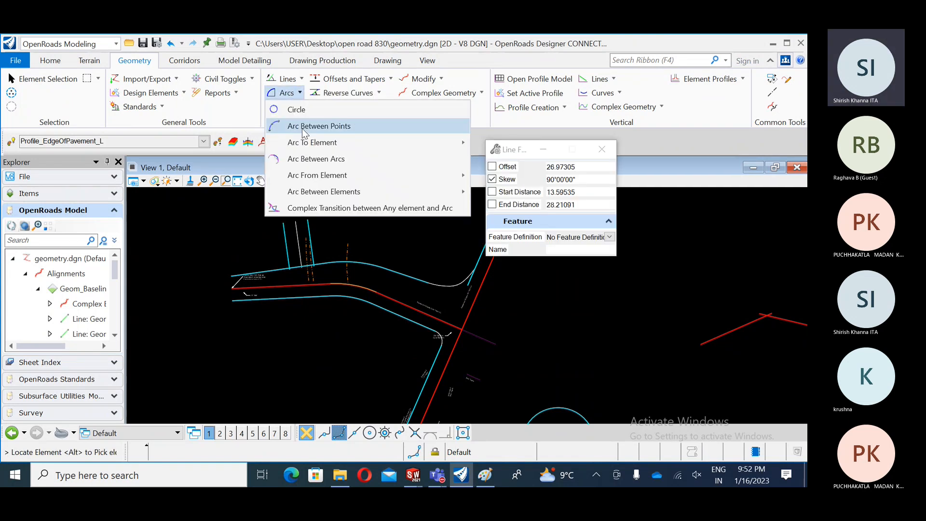
pyautogui.moveTo(338, 176)
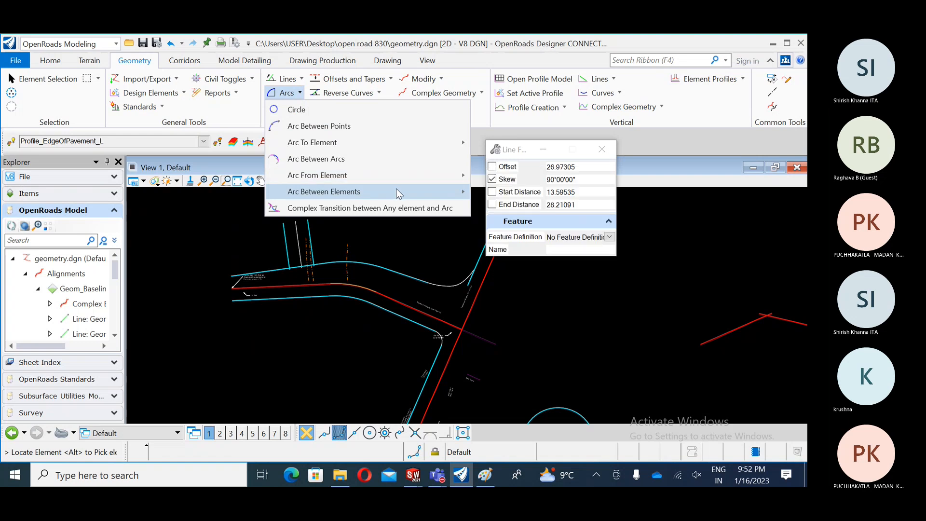
pyautogui.moveTo(395, 190)
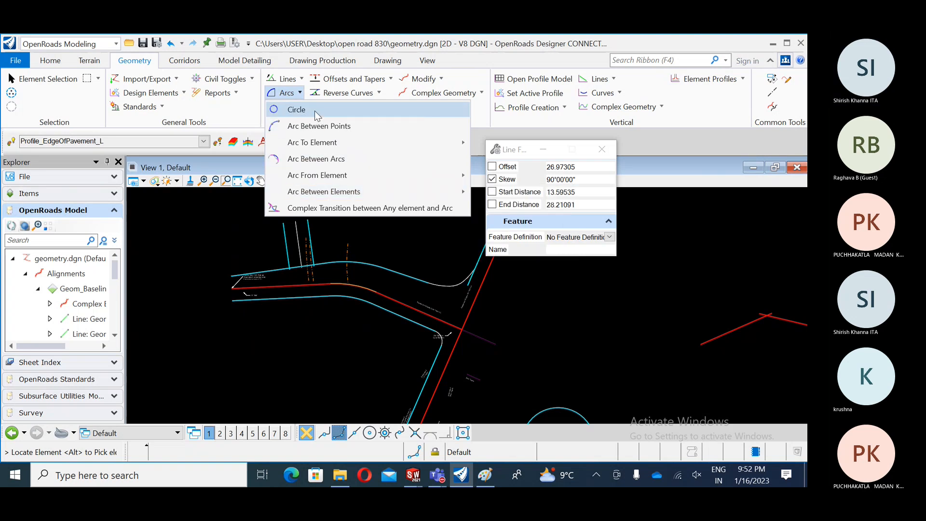
pyautogui.click(390, 80)
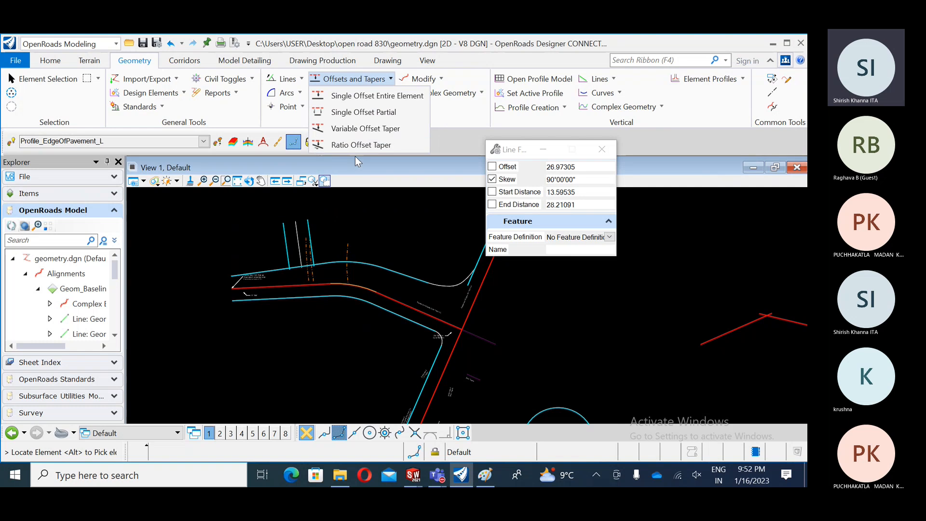
pyautogui.click(469, 68)
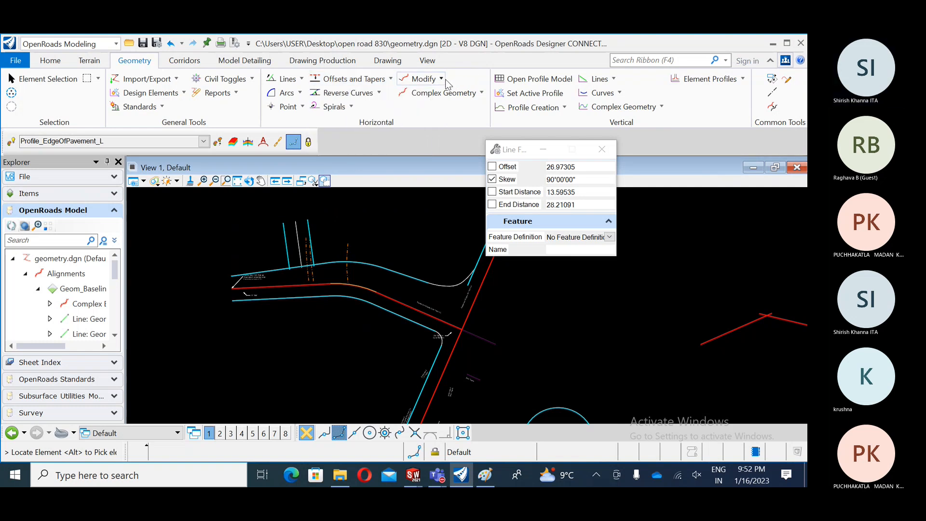
pyautogui.click(442, 80)
pyautogui.click(471, 69)
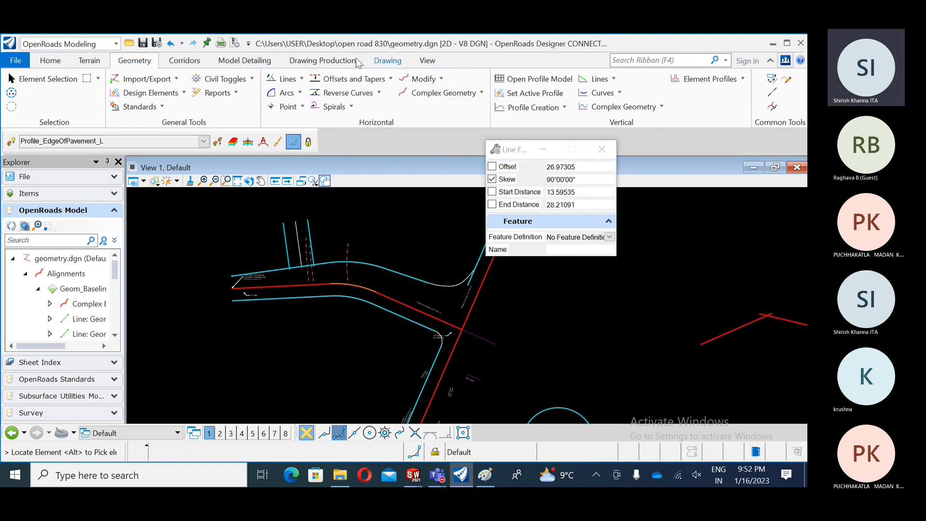
# Look over the Drawing and Corridors toolsets and the whole geometry drawing, and exit the Line From Element command.
pyautogui.click(391, 62)
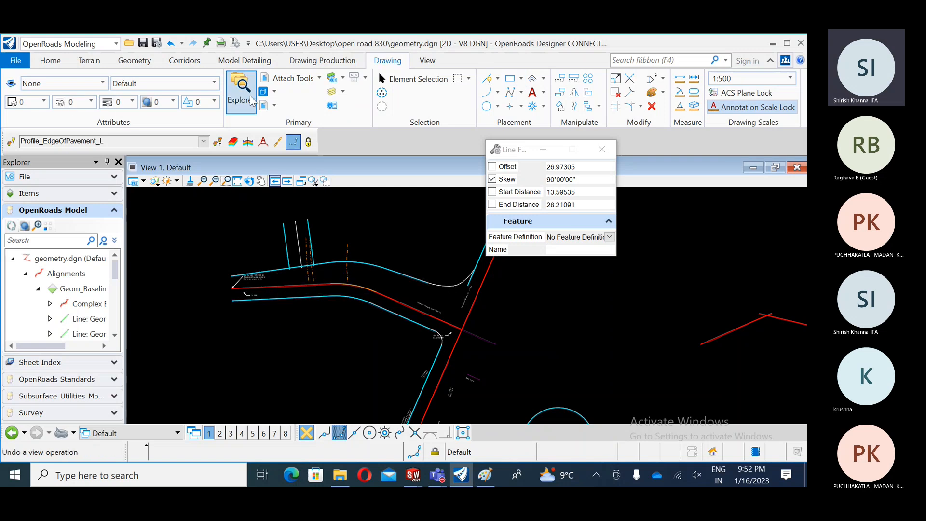
pyautogui.click(182, 64)
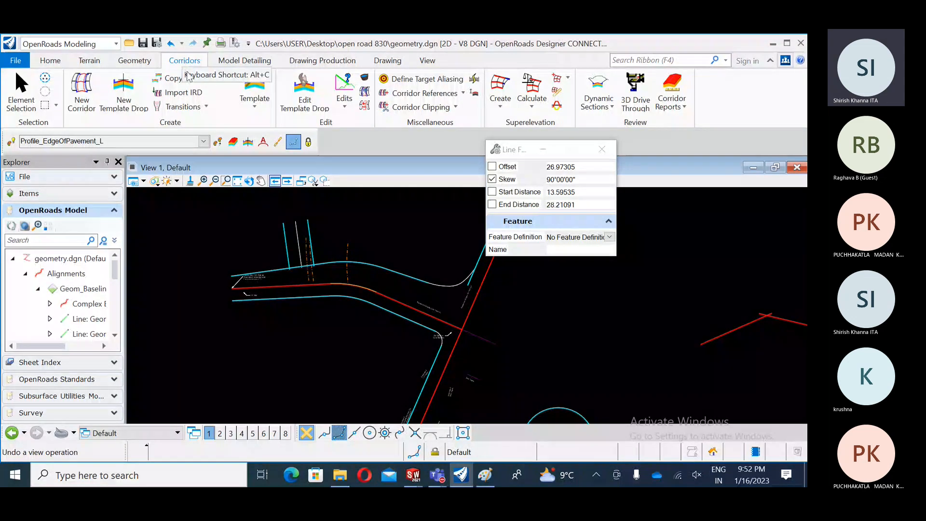
pyautogui.scroll(-2, 344, 306)
pyautogui.scroll(-1, 344, 306)
pyautogui.moveTo(405, 345); pyautogui.dragTo(369, 319, button='middle')
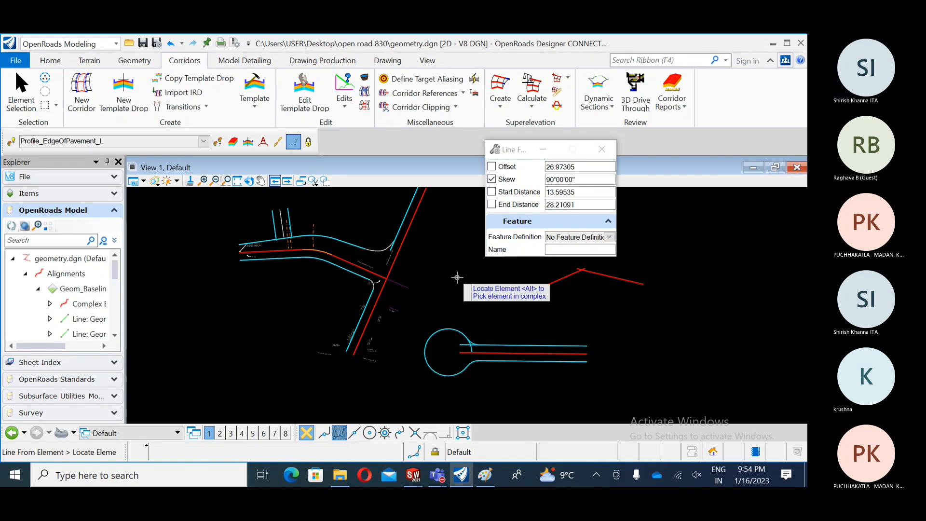
pyautogui.press('Escape')
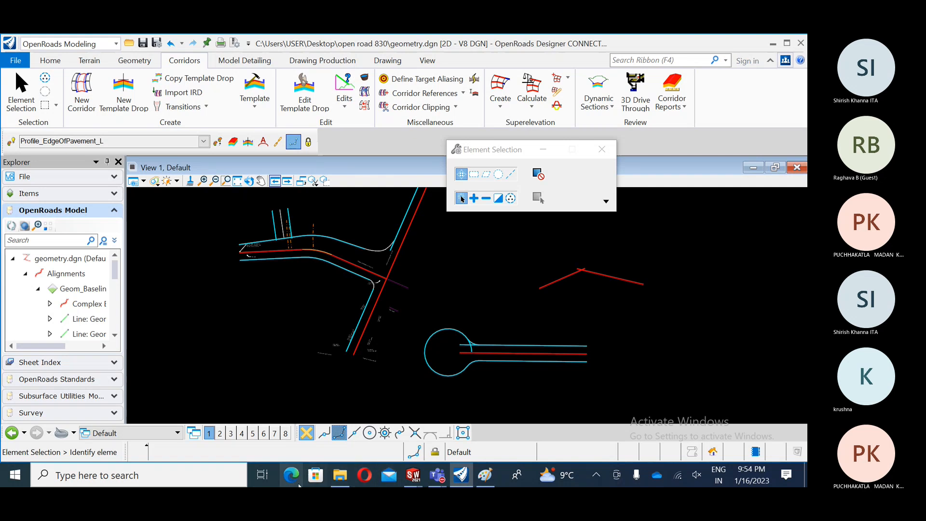
# Minimize OpenRoads Designer and Paint, refresh the desktop, and launch Chrome with the personal profile shortcut.
pyautogui.click(774, 43)
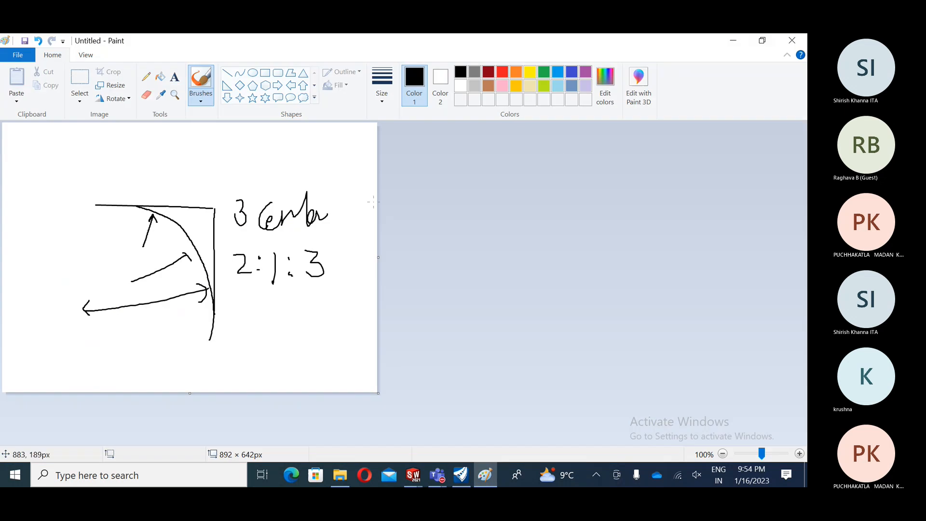
pyautogui.click(735, 42)
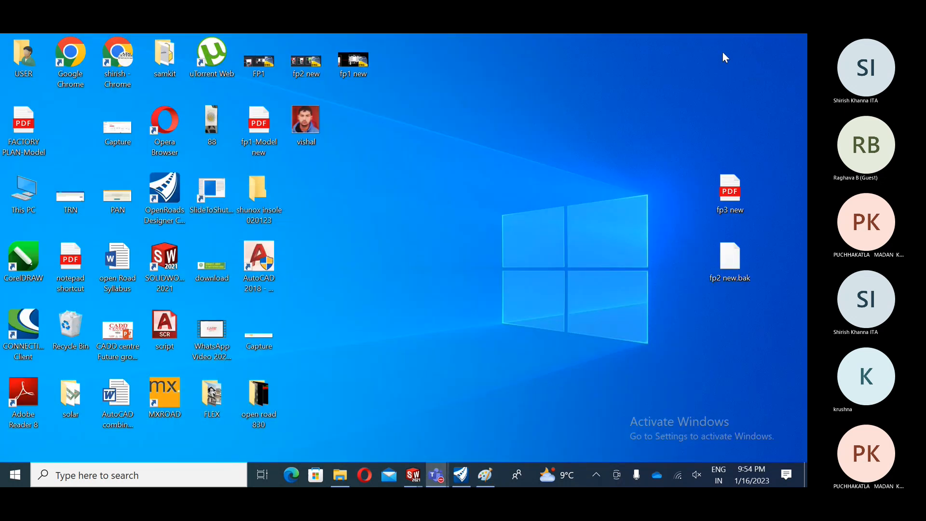
pyautogui.rightClick(364, 192)
pyautogui.click(337, 227)
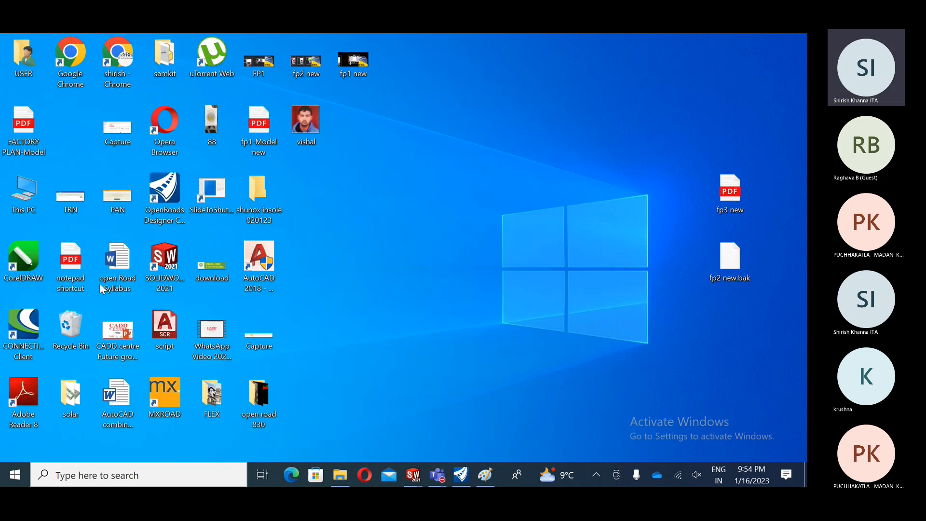
pyautogui.click(126, 75)
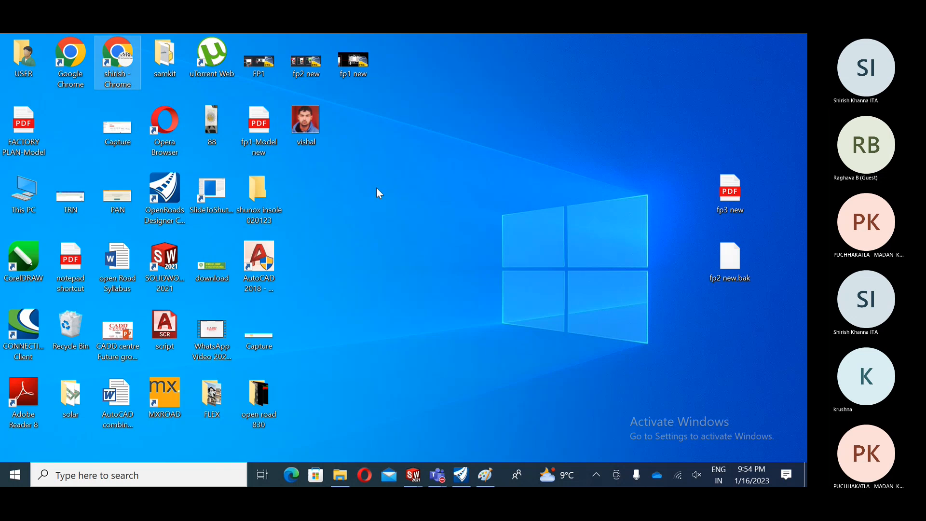
pyautogui.press('Return')
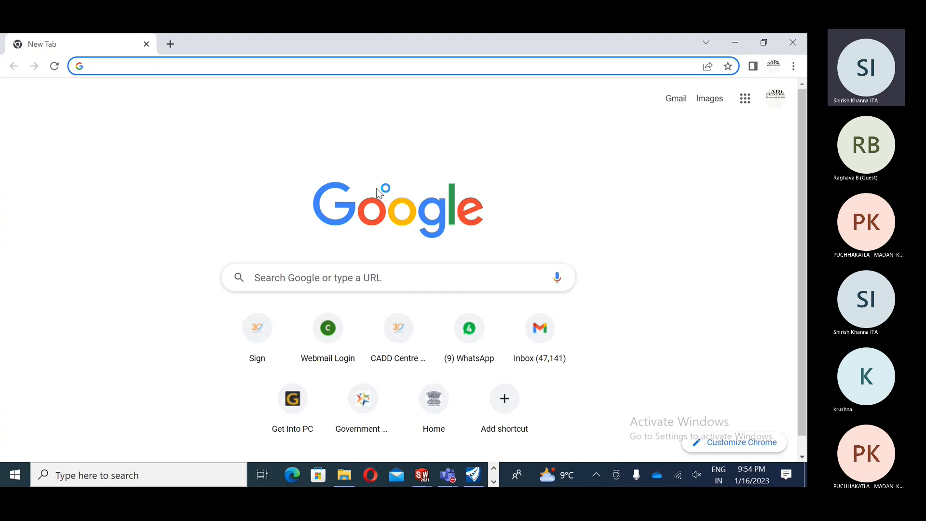
# Open the Gmail inbox and switch to the Dezign layers account's sent mail.
pyautogui.click(551, 345)
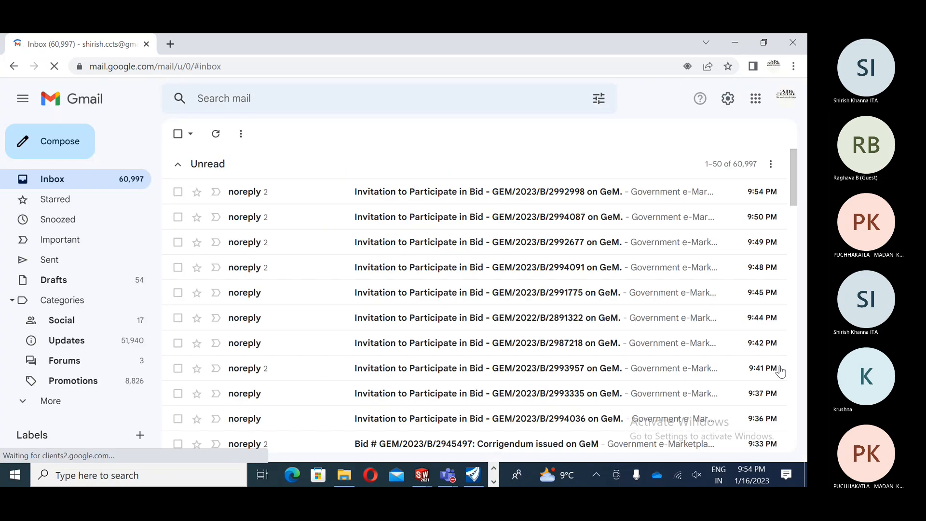
pyautogui.click(786, 101)
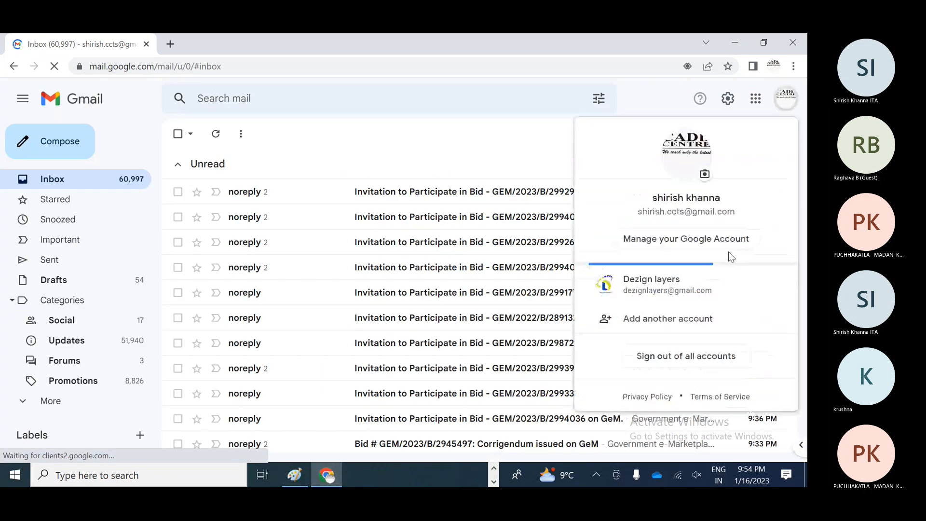
pyautogui.click(682, 296)
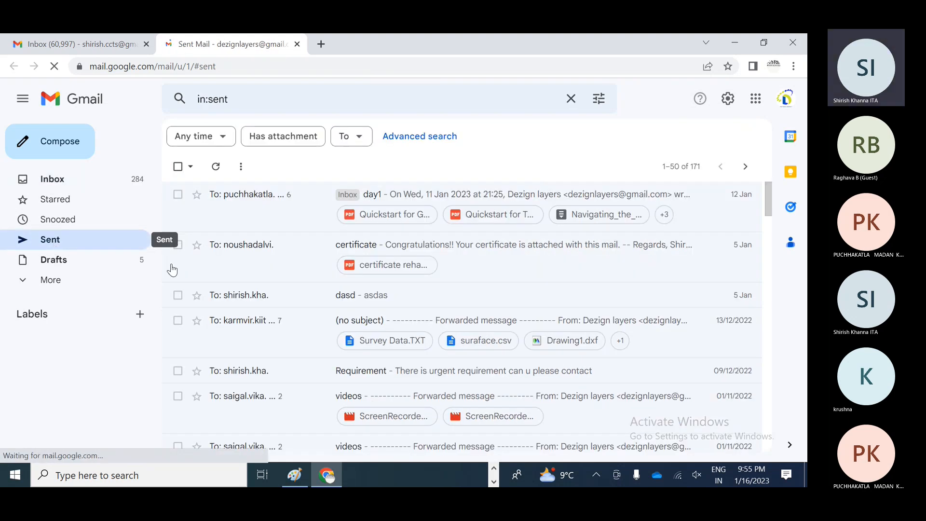
# Open the sent "day1" conversation and start a reply to all recipients from its latest message.
pyautogui.click(263, 201)
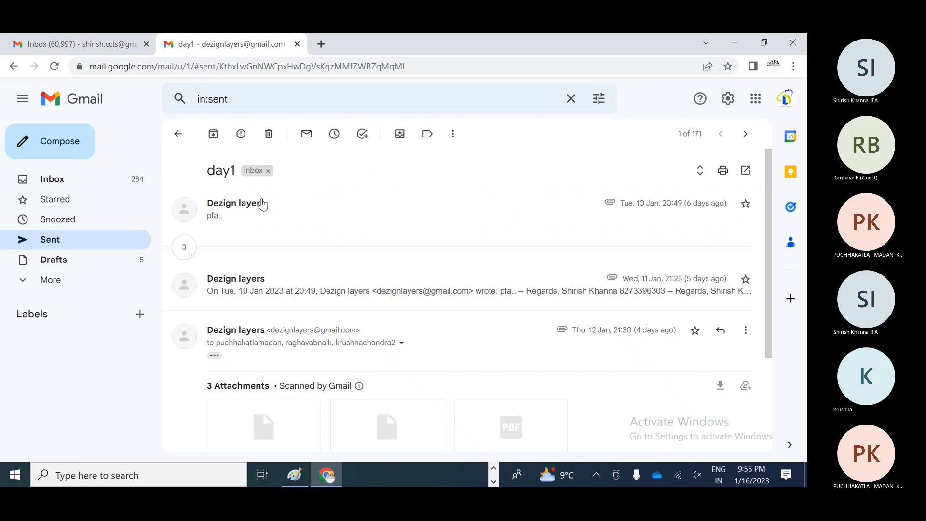
pyautogui.scroll(-3, 289, 300)
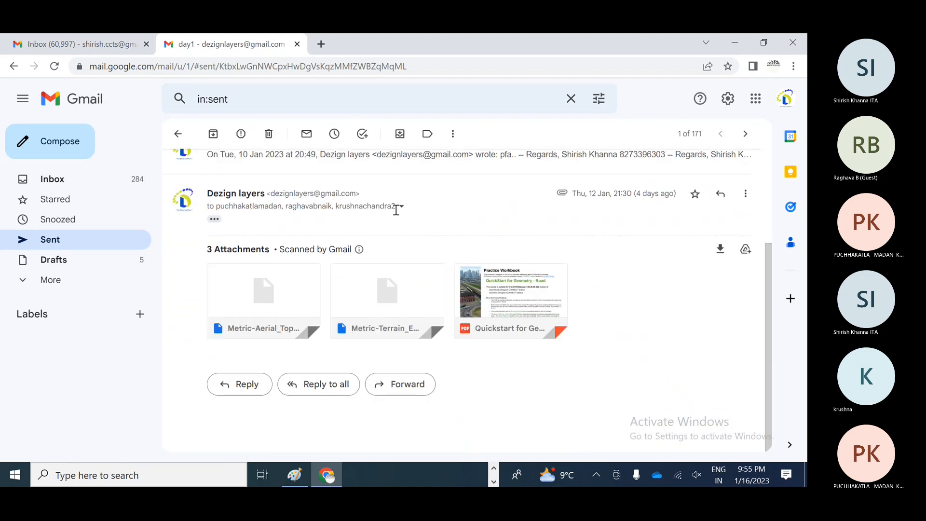
pyautogui.click(317, 385)
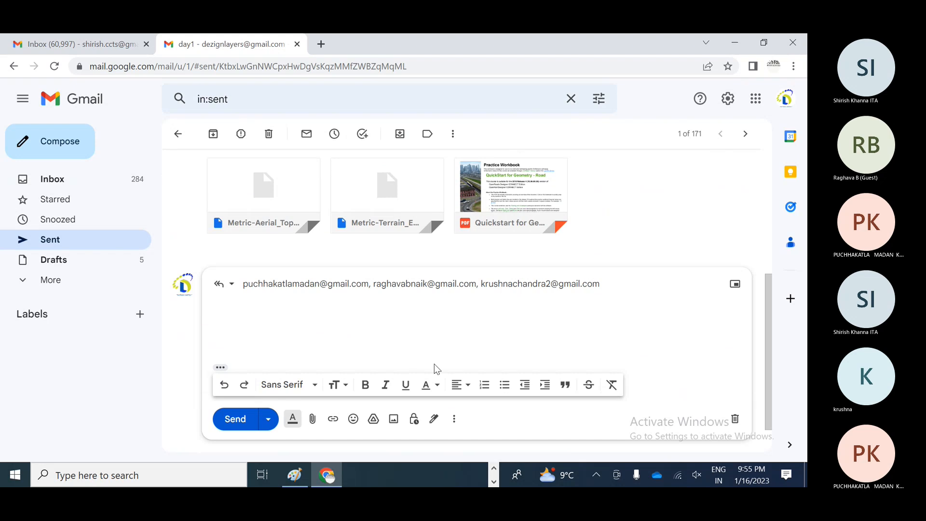
# Attach Metric - Beyond_CL and Metric - GraphicsVsFeatures from the Beyond Centerline Geometry data folder in Downloads to the reply.
pyautogui.click(312, 418)
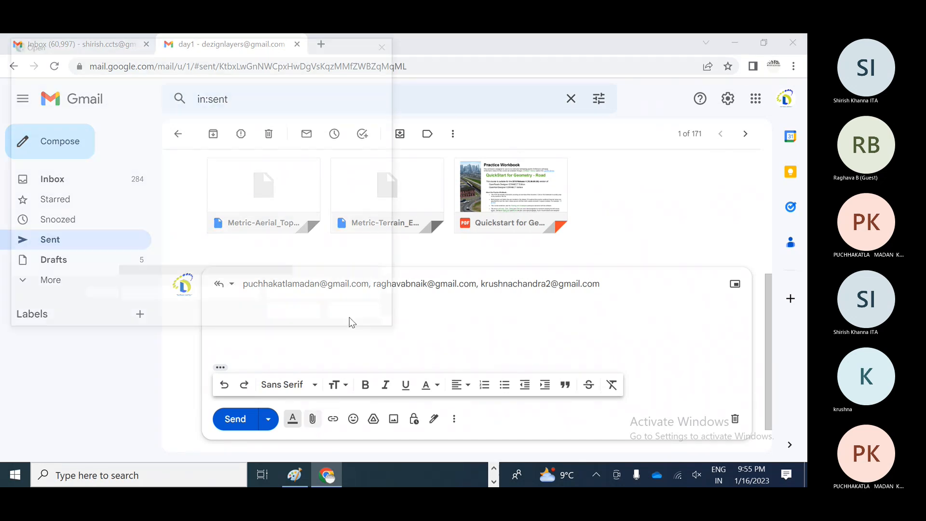
pyautogui.click(54, 120)
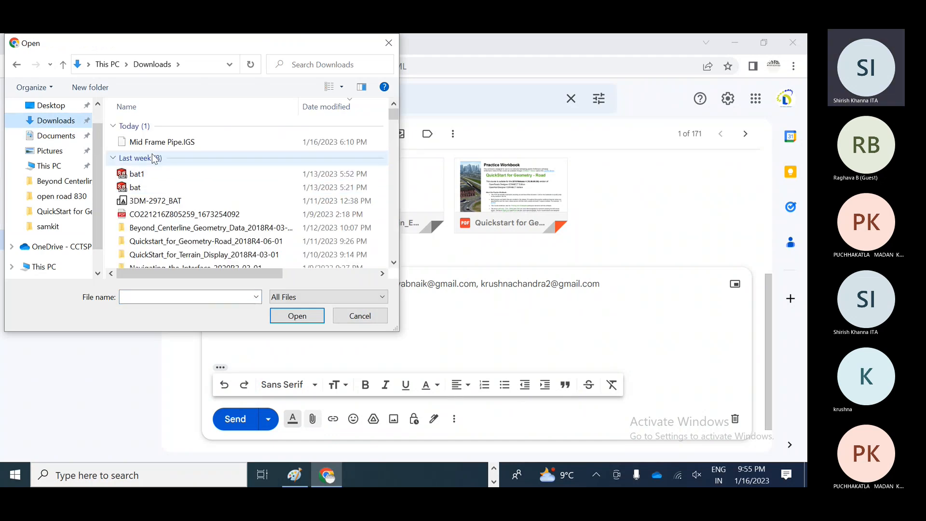
pyautogui.doubleClick(164, 227)
pyautogui.doubleClick(160, 127)
pyautogui.doubleClick(161, 127)
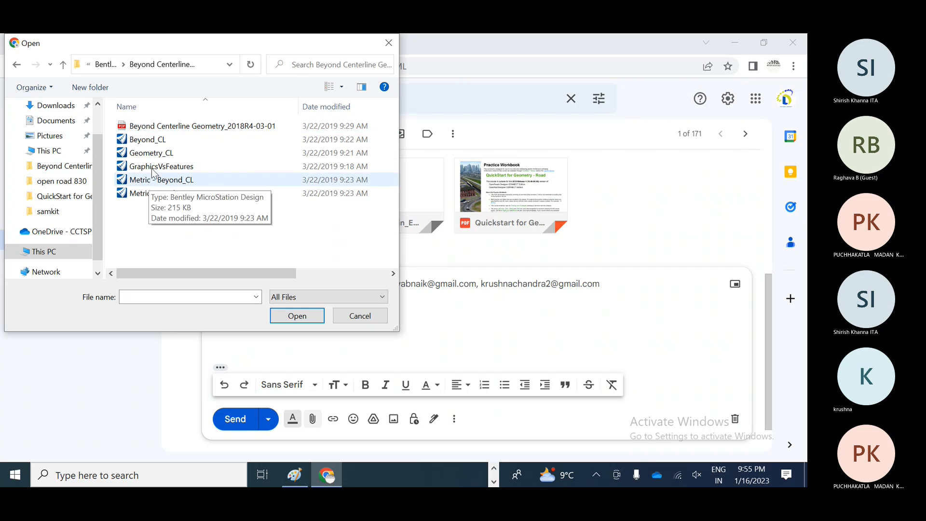
pyautogui.click(156, 127)
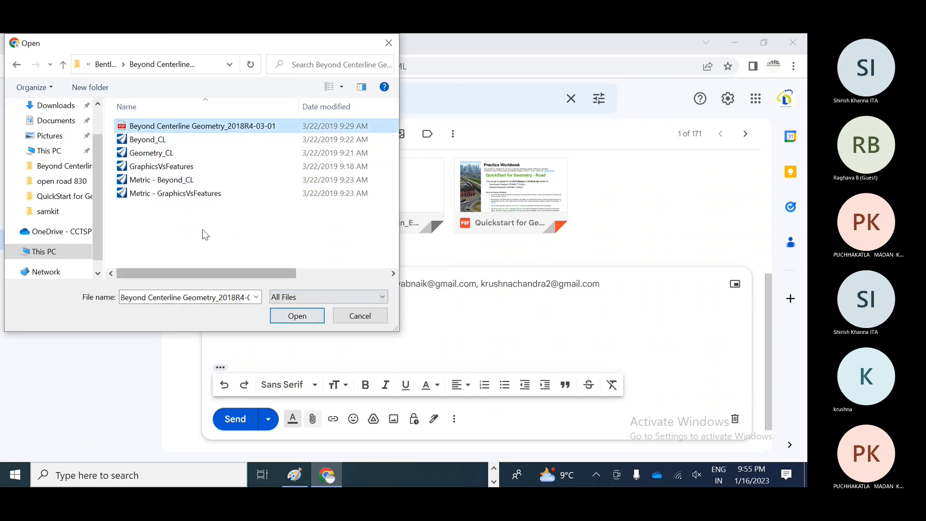
pyautogui.click(164, 194)
pyautogui.keyDown('ctrl'); pyautogui.click(164, 184); pyautogui.keyUp('ctrl')
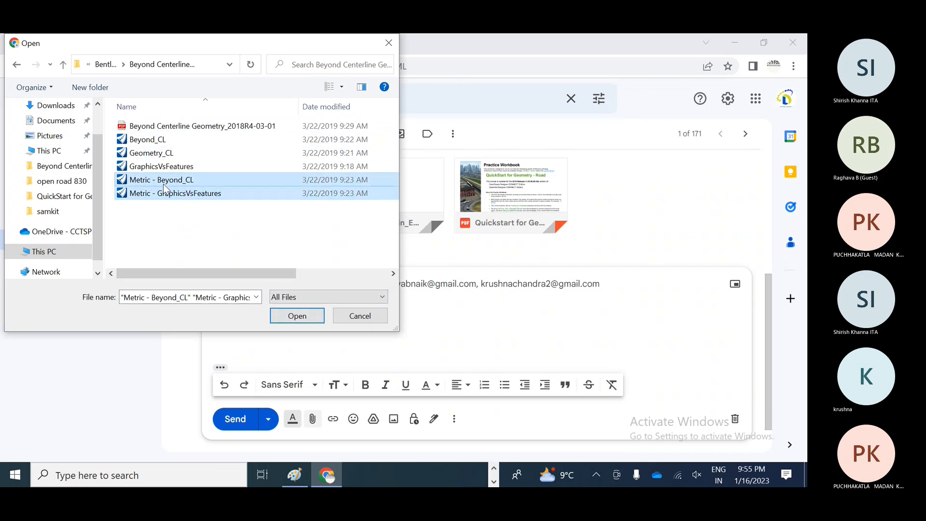
pyautogui.click(297, 315)
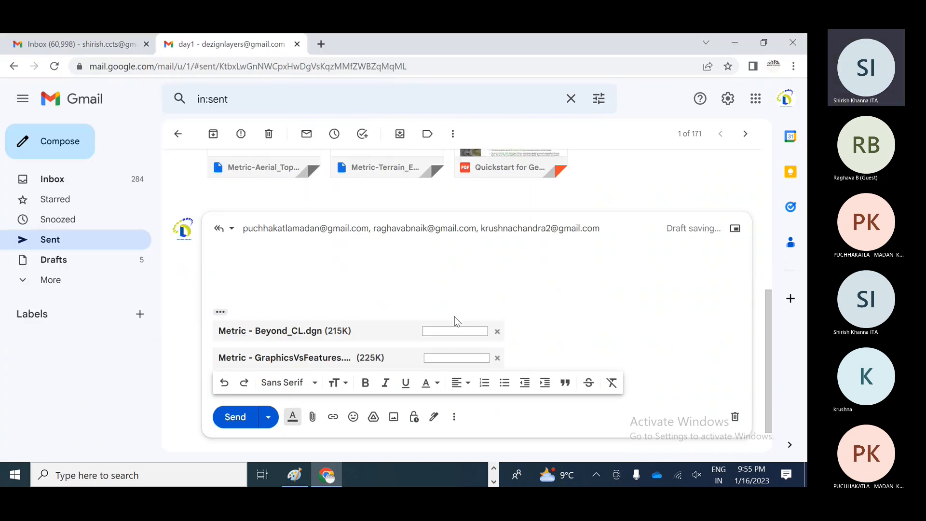
# Attach the Beyond Centerline Geometry_2018R4-03-01 PDF, send the reply, and minimize the browser.
pyautogui.scroll(-2, 531, 332)
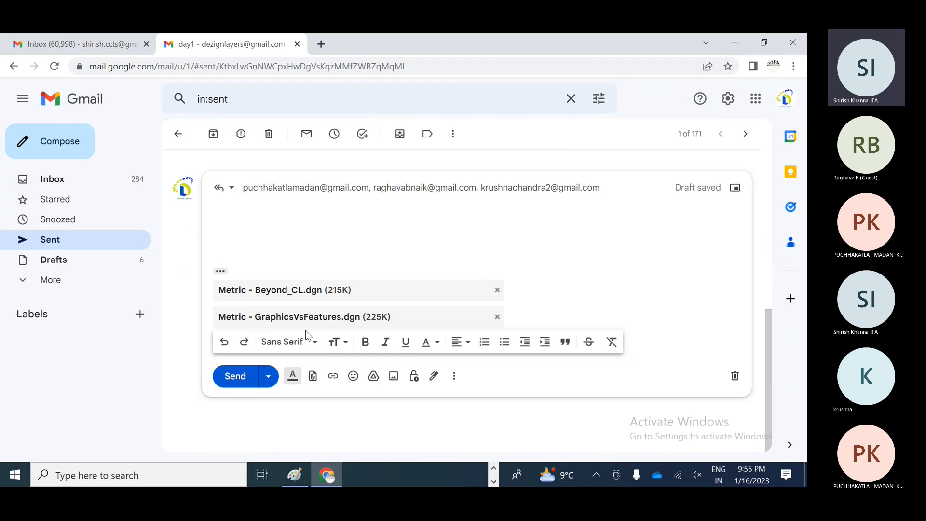
pyautogui.click(312, 375)
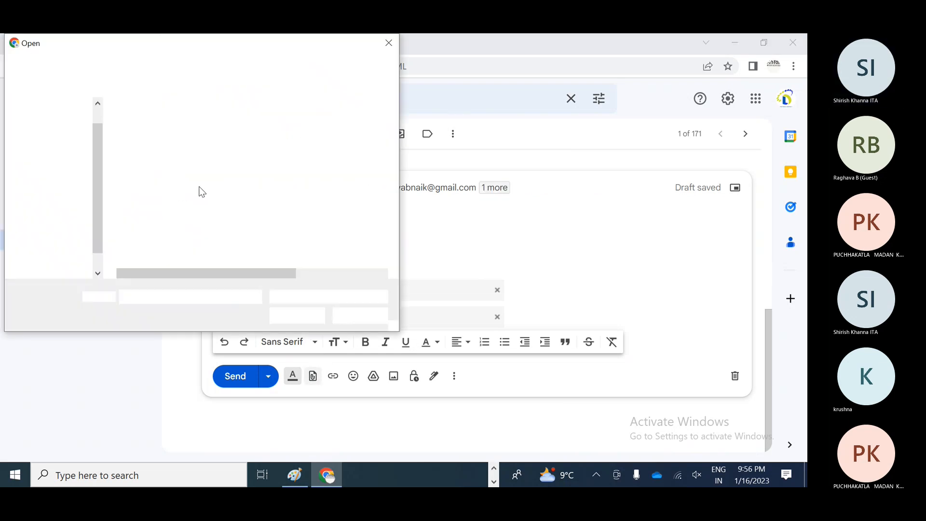
pyautogui.click(159, 127)
pyautogui.click(297, 316)
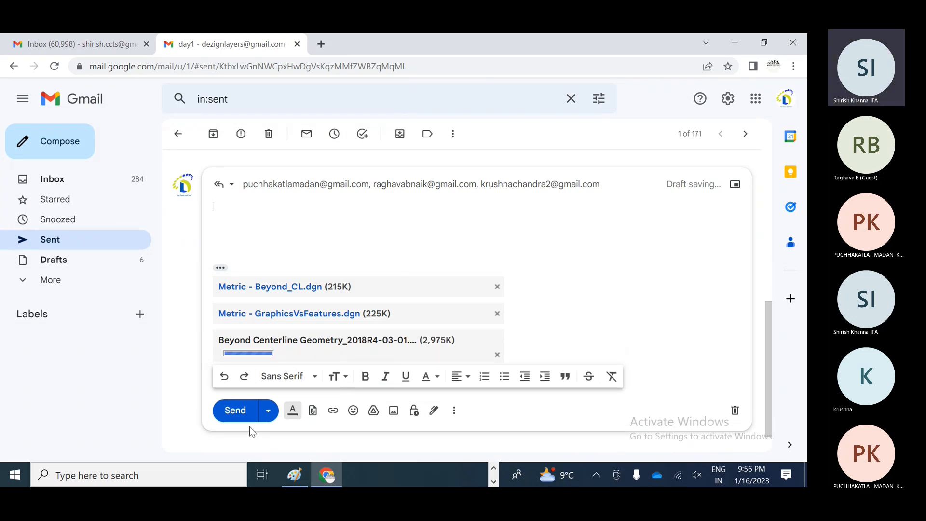
pyautogui.click(234, 400)
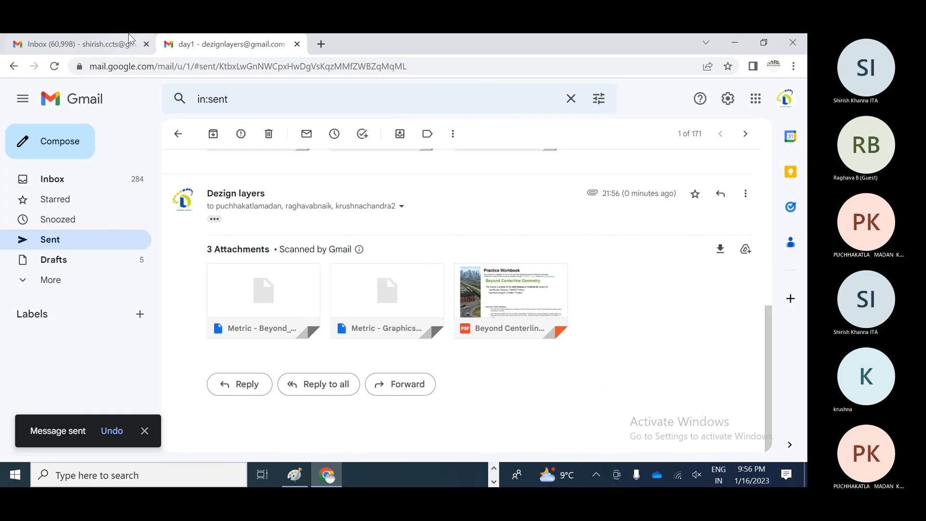
pyautogui.click(733, 41)
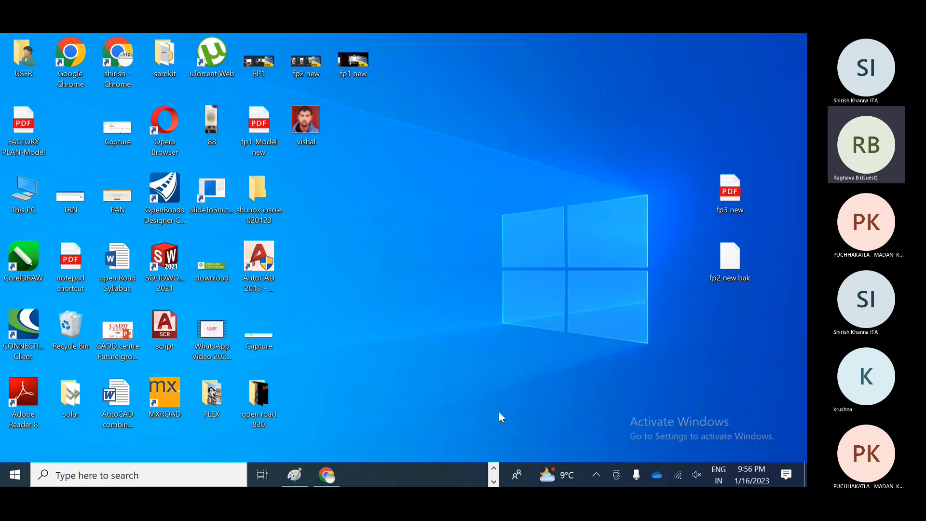
# Review the sent reply with its three attachments in the Gmail conversation, and minimize the browser.
pyautogui.click(341, 465)
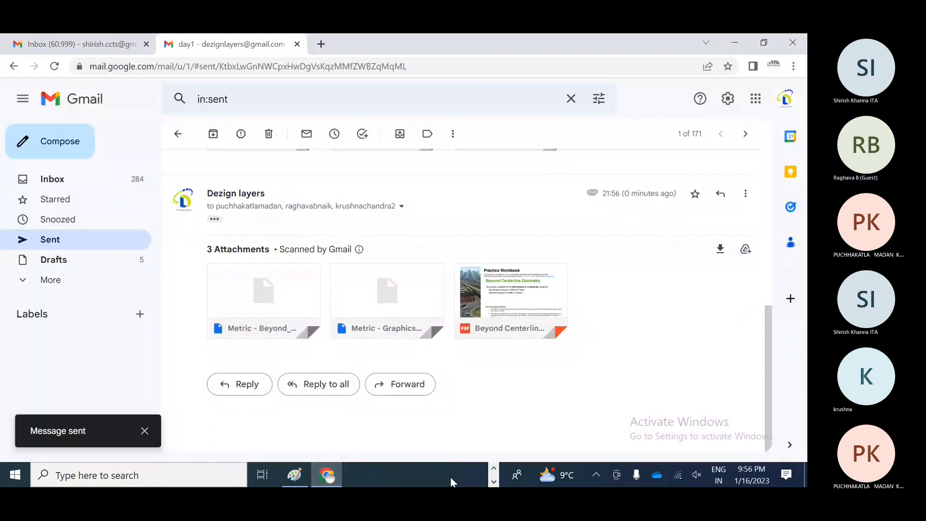
pyautogui.click(729, 37)
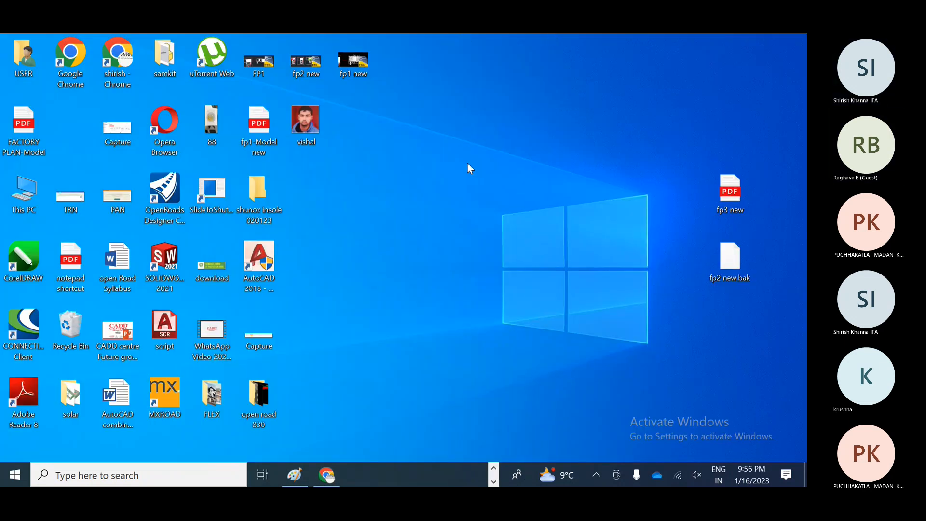
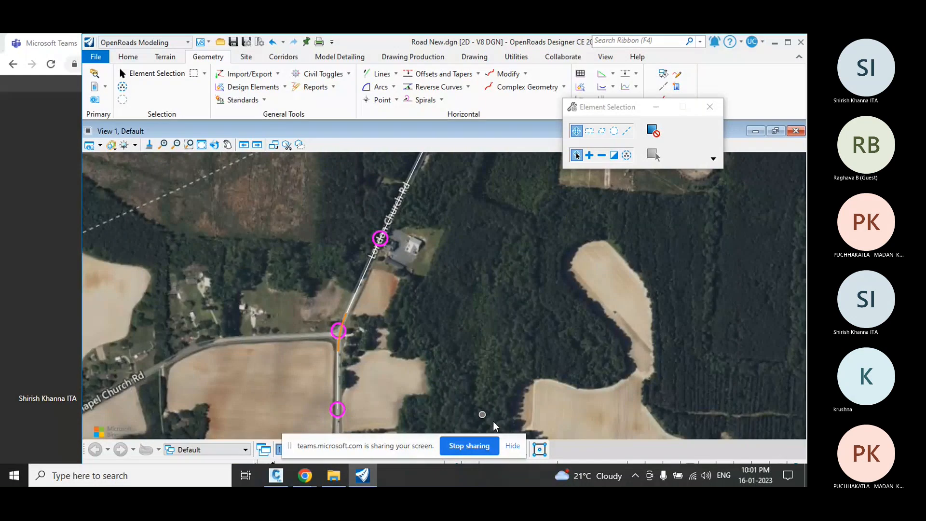
# Hide the screen-sharing notice and start a simple arc between the two London Church Rd tangent lines meeting at the northern marker circle.
pyautogui.click(513, 446)
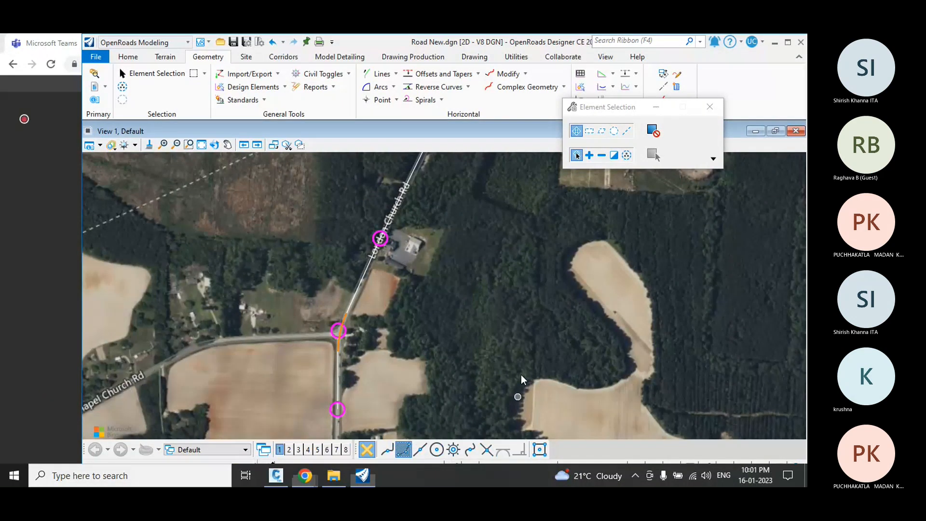
pyautogui.click(396, 100)
pyautogui.click(393, 87)
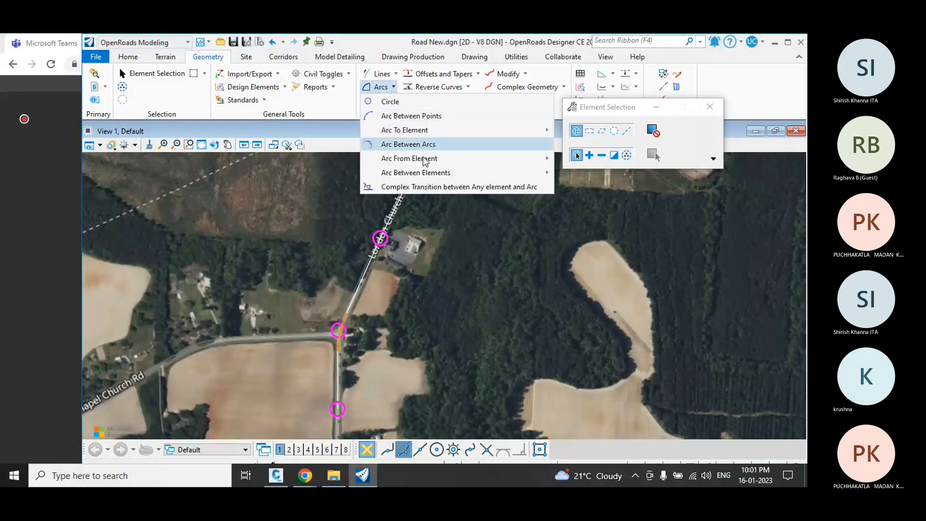
pyautogui.moveTo(512, 173)
pyautogui.click(586, 175)
pyautogui.scroll(3, 410, 290)
pyautogui.scroll(-2, 370, 288)
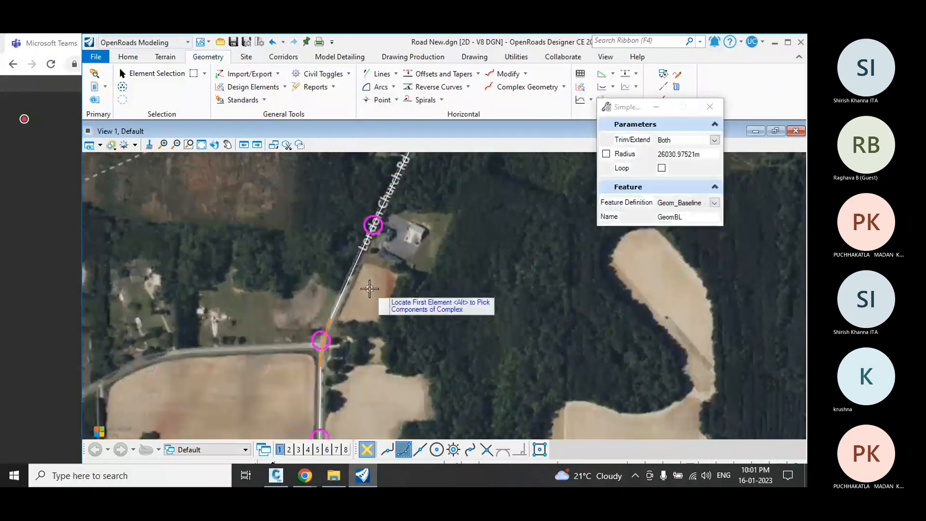
pyautogui.click(347, 280)
pyautogui.scroll(-1, 393, 310)
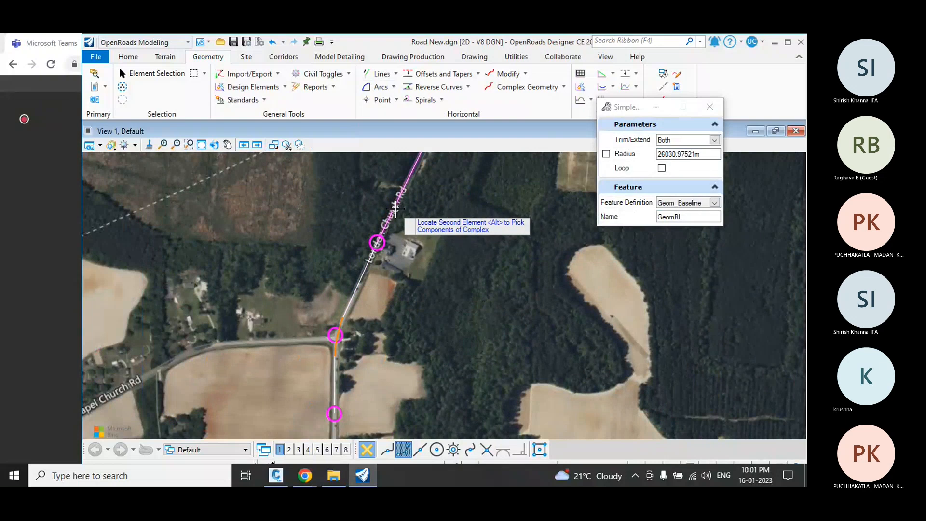
pyautogui.click(393, 240)
# Try to fit the arc's through point to the London Church Rd centreline inside the northern marker circle.
pyautogui.scroll(3, 389, 240)
pyautogui.scroll(1, 344, 237)
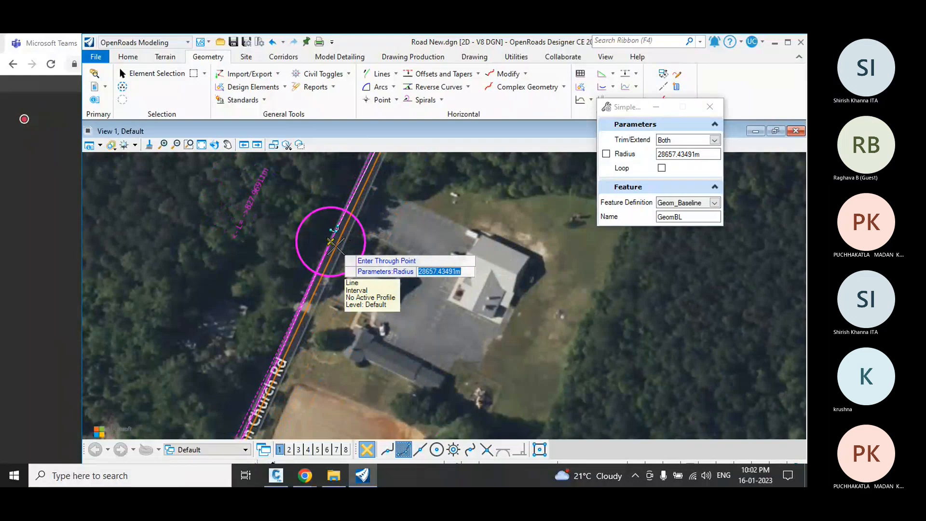
pyautogui.scroll(1, 337, 247)
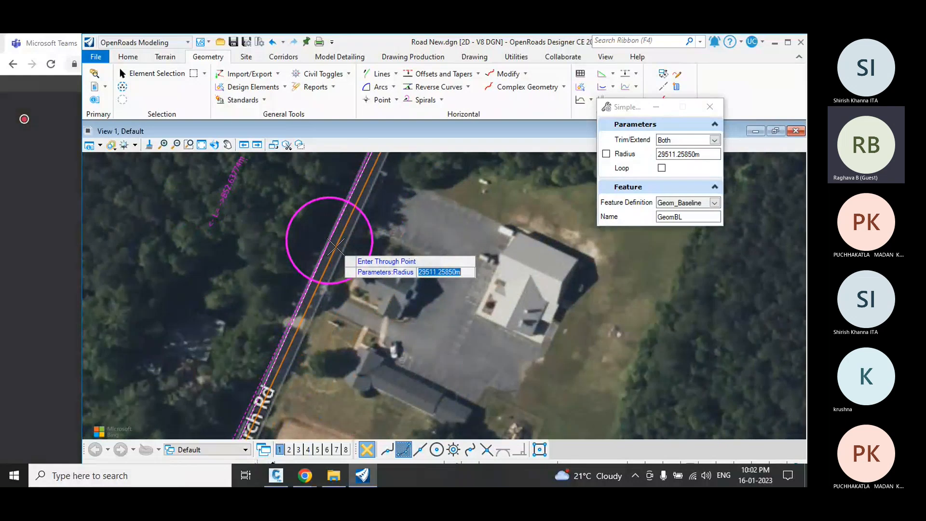
pyautogui.scroll(-3, 337, 246)
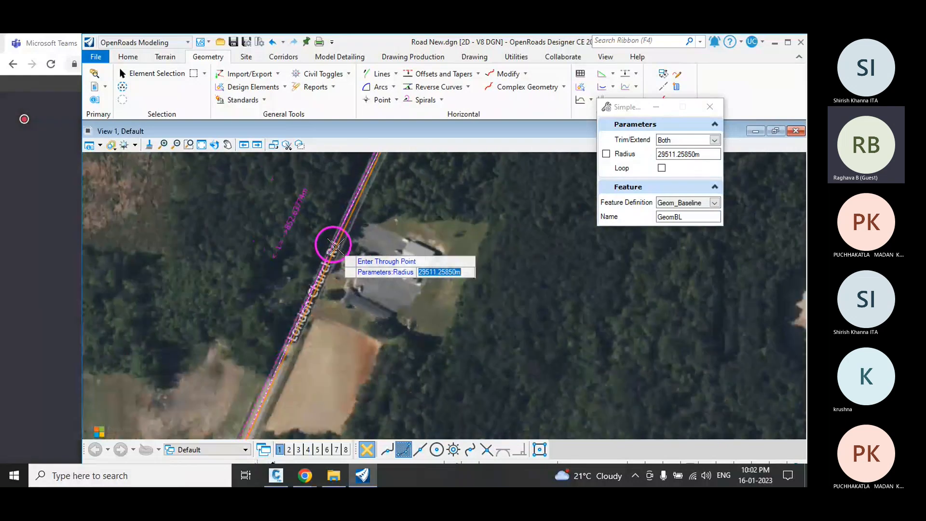
pyautogui.scroll(-2, 334, 247)
pyautogui.scroll(-1, 335, 247)
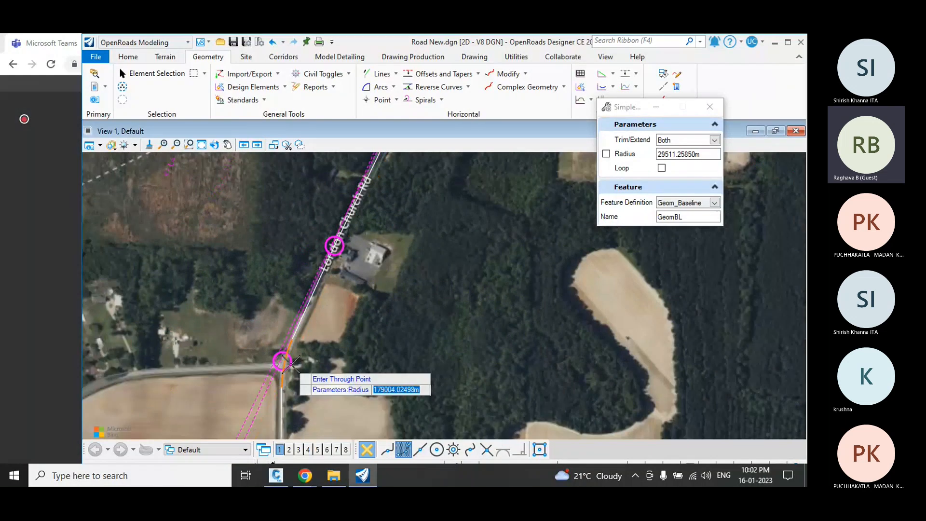
pyautogui.scroll(2, 282, 362)
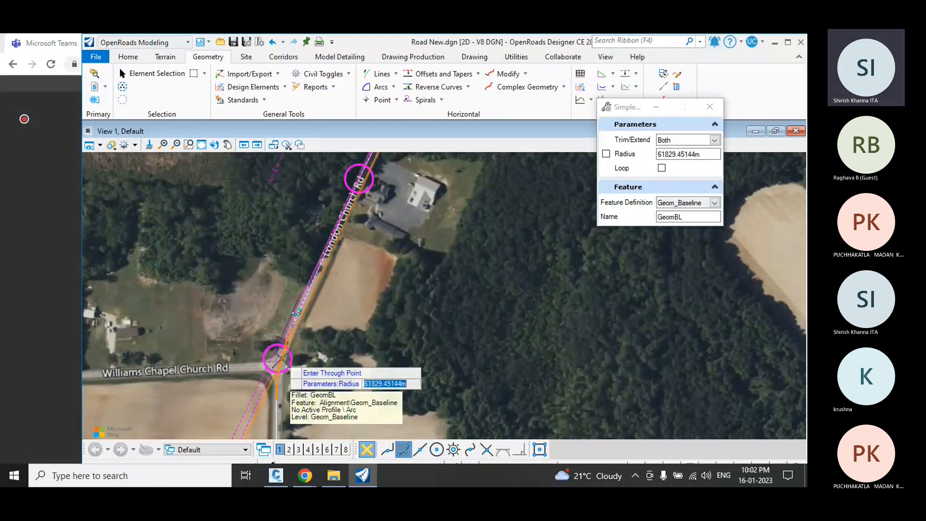
pyautogui.scroll(-2, 373, 214)
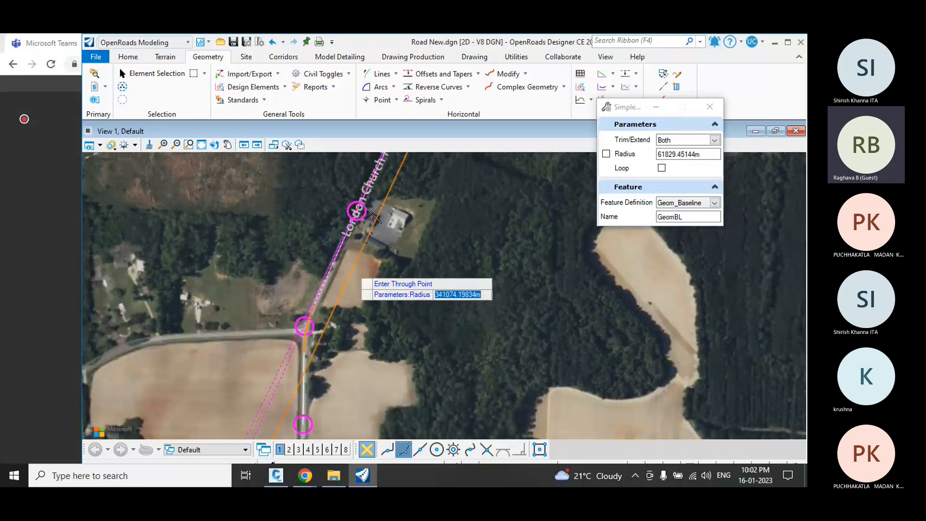
pyautogui.scroll(2, 372, 213)
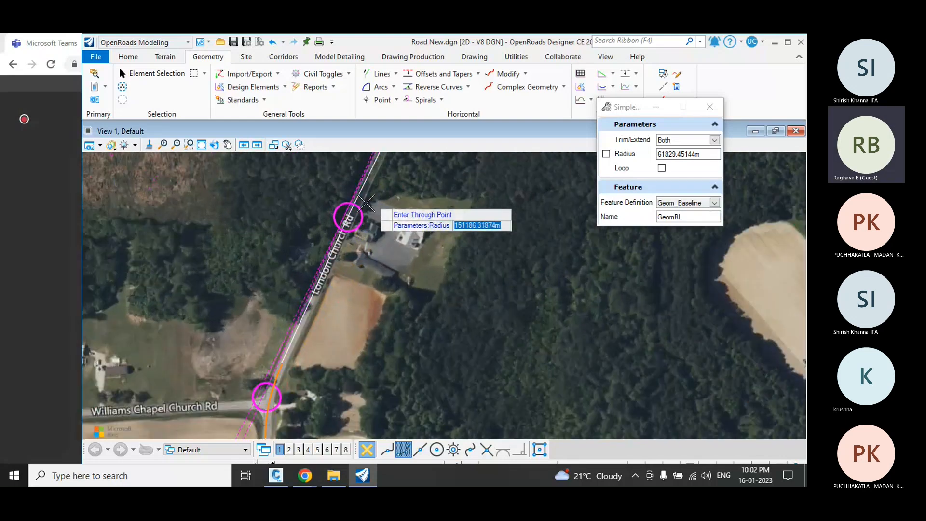
pyautogui.scroll(1, 367, 203)
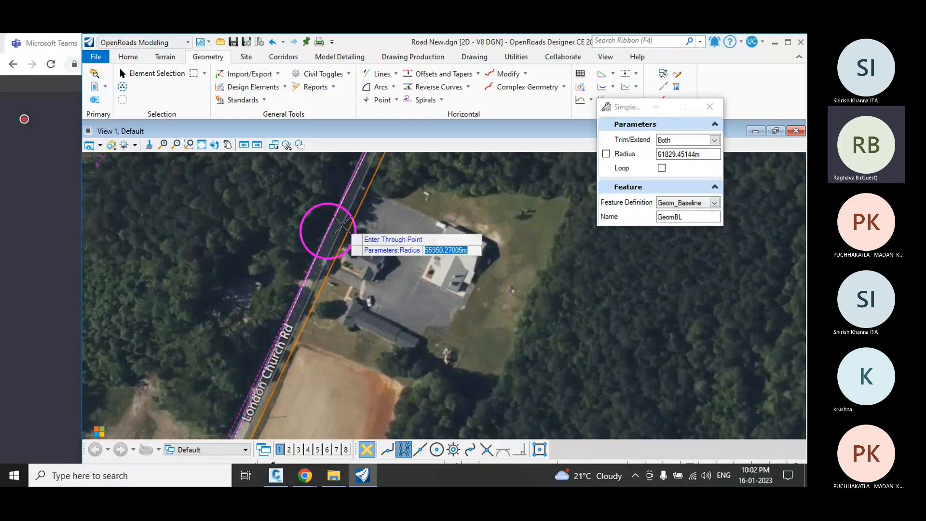
pyautogui.scroll(3, 342, 225)
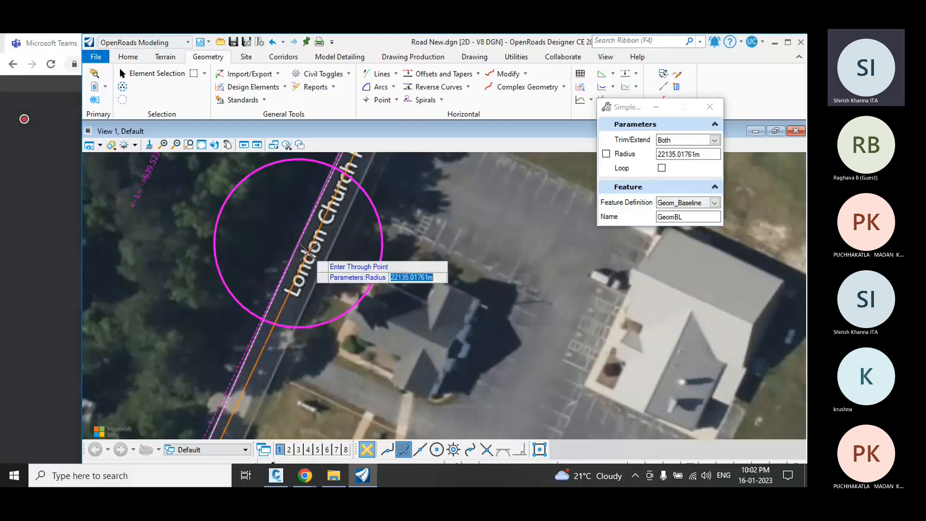
pyautogui.click(308, 252)
pyautogui.scroll(-6, 383, 227)
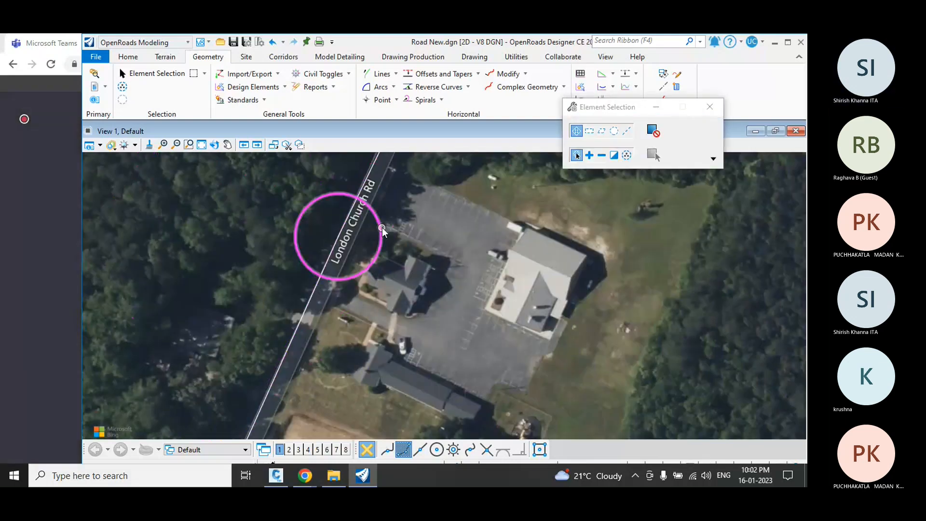
# Inspect the radius of the existing fillet arc at the Williams Chapel Church Rd junction.
pyautogui.scroll(8, 382, 227)
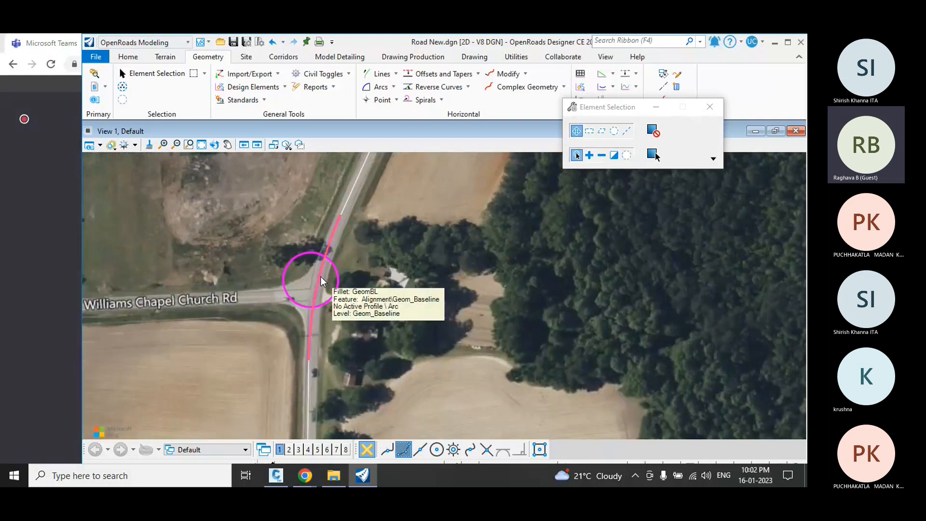
pyautogui.click(321, 277)
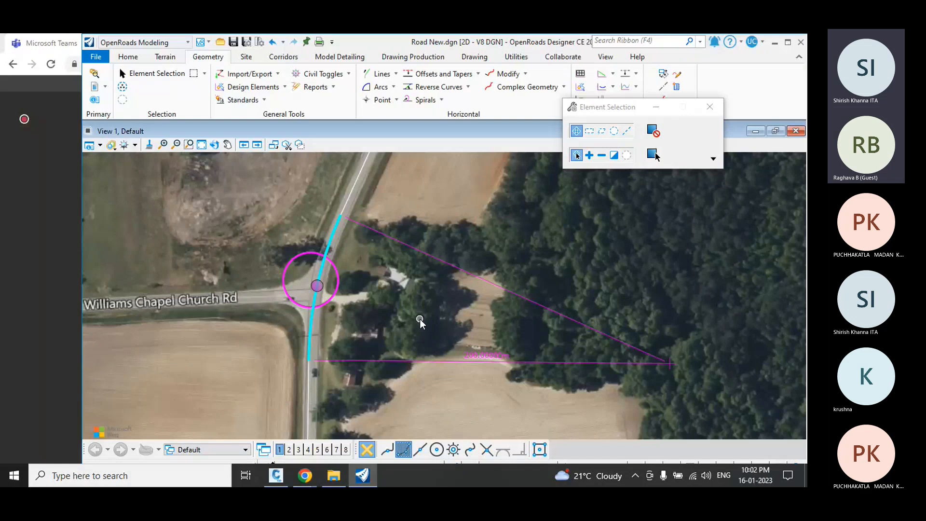
pyautogui.click(484, 237)
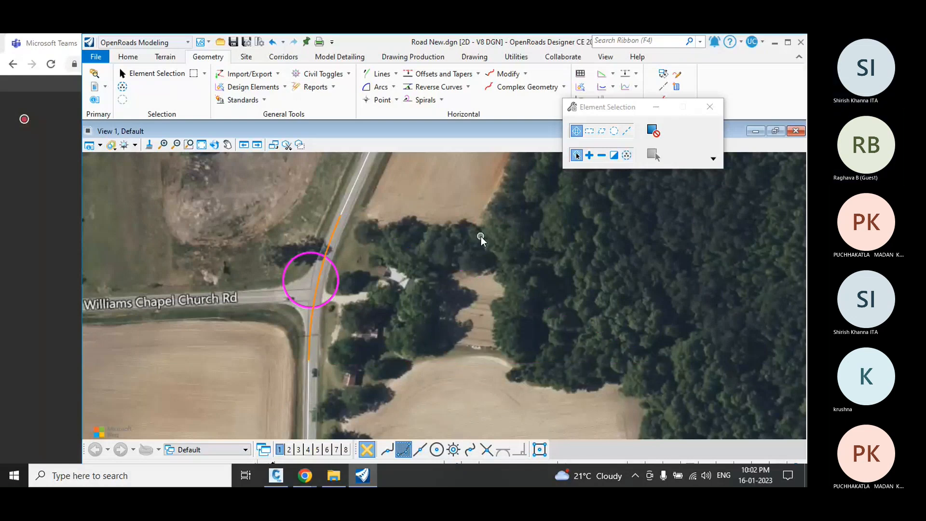
pyautogui.scroll(-3, 481, 237)
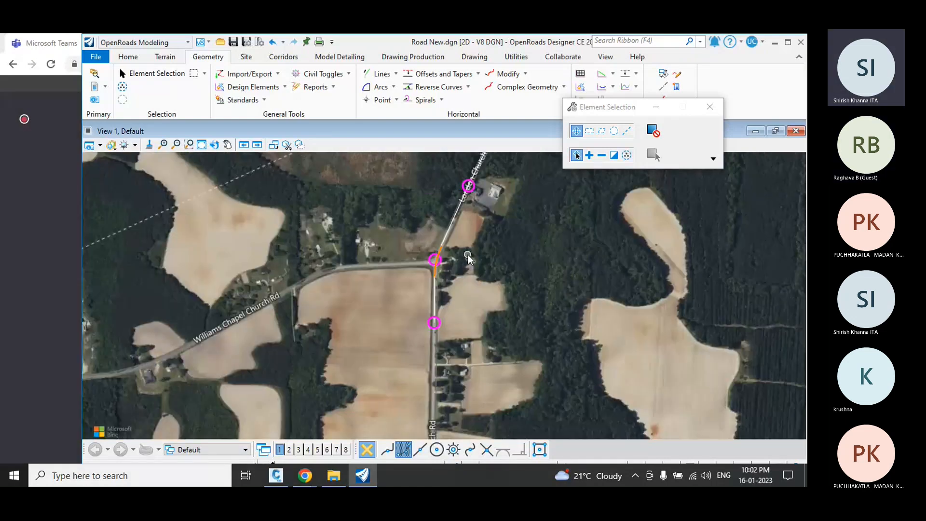
pyautogui.scroll(-1, 468, 255)
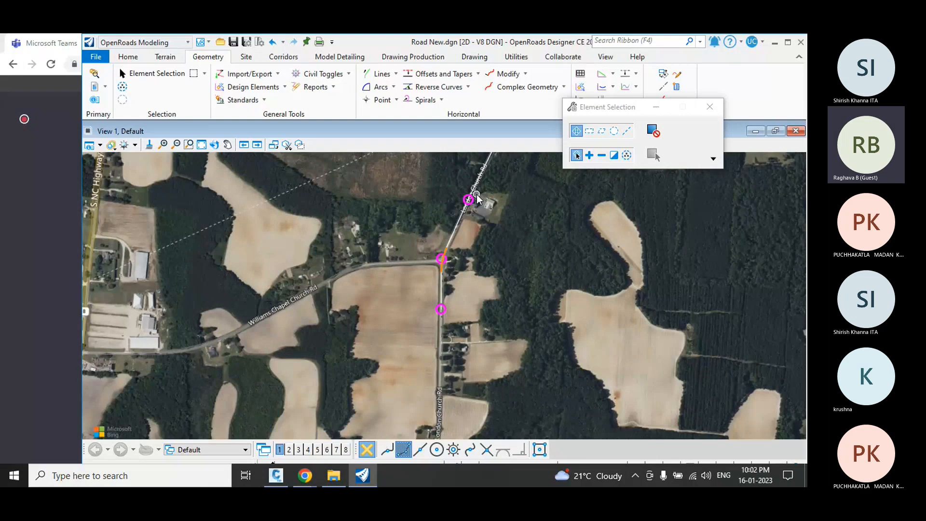
# Start a simple arc between the two London Church Rd tangents at the northern marker circle with a radius of 9000 m.
pyautogui.scroll(3, 476, 198)
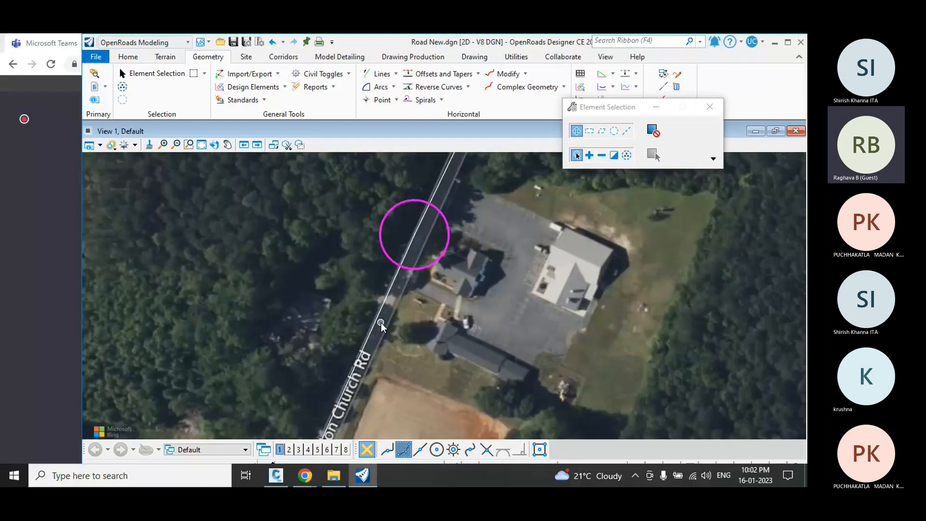
pyautogui.click(396, 100)
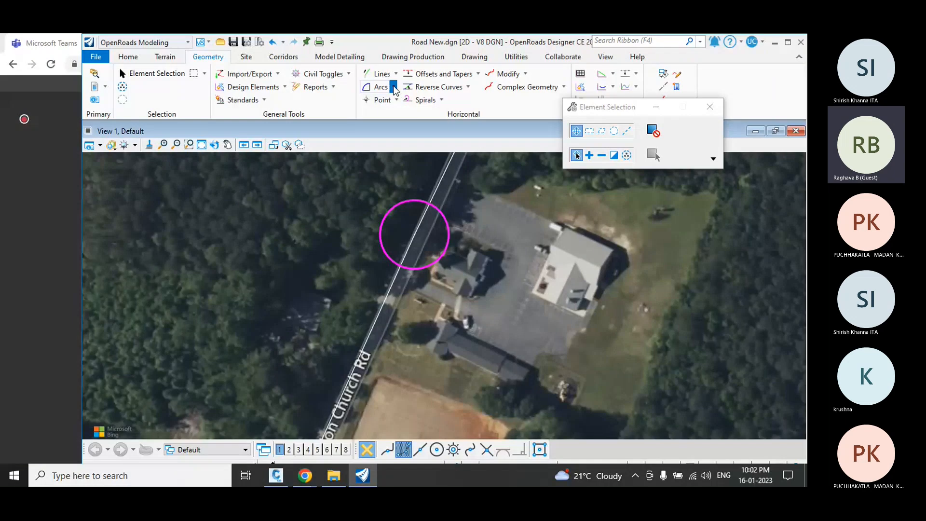
pyautogui.click(381, 87)
pyautogui.moveTo(415, 173)
pyautogui.click(571, 170)
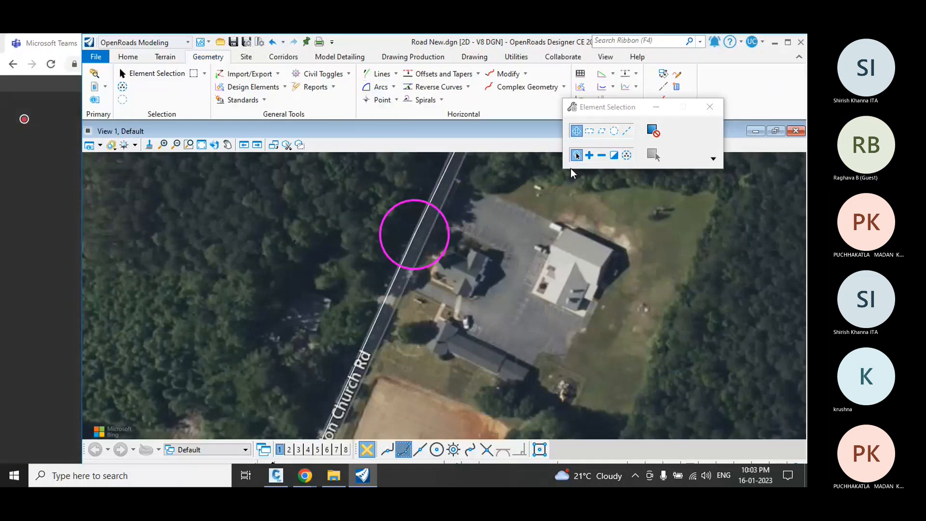
pyautogui.click(369, 329)
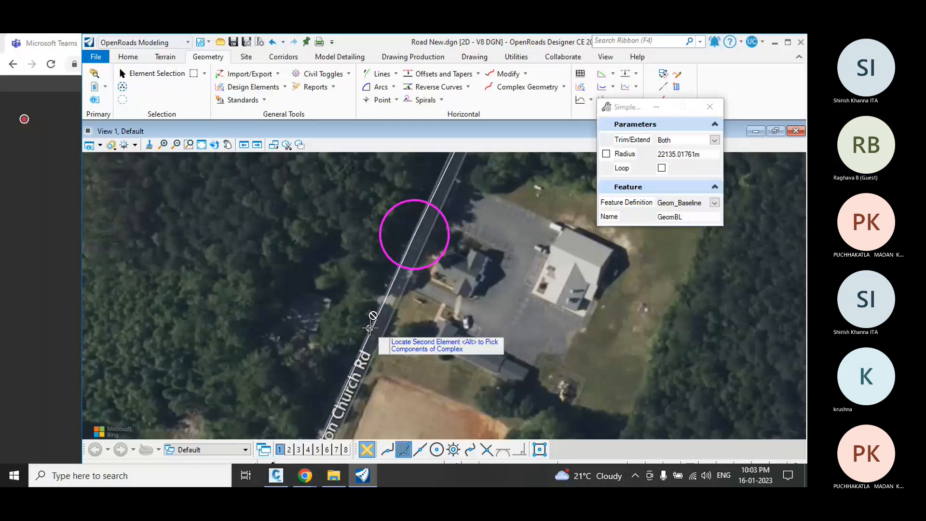
pyautogui.click(428, 232)
pyautogui.write('9000')
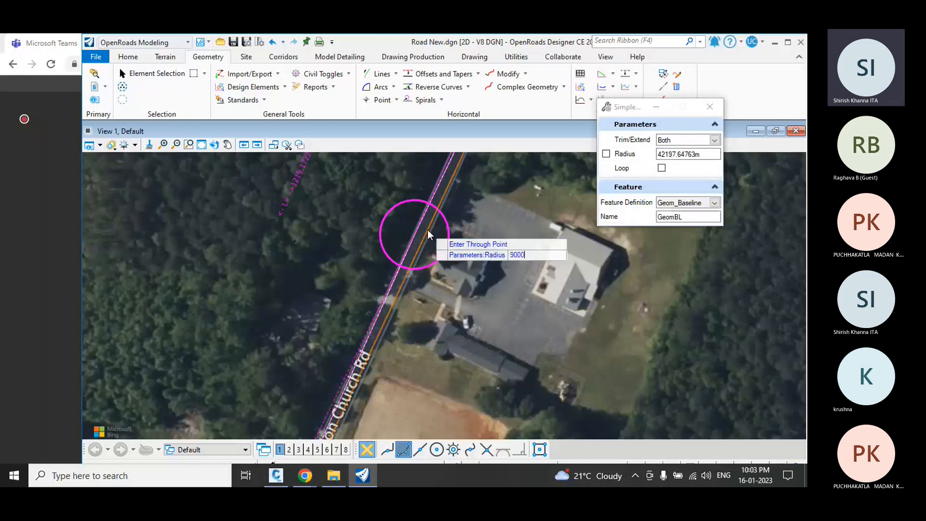
pyautogui.press('Return')
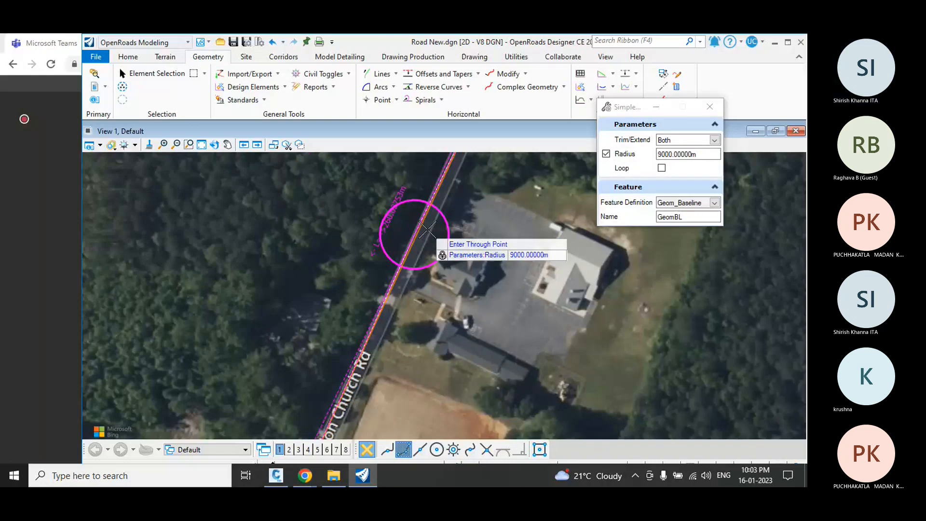
# Place the arc through the road at the northern marker circle, trimming both tangents with the Geom_Baseline feature definition.
pyautogui.scroll(2, 428, 230)
pyautogui.click(414, 251)
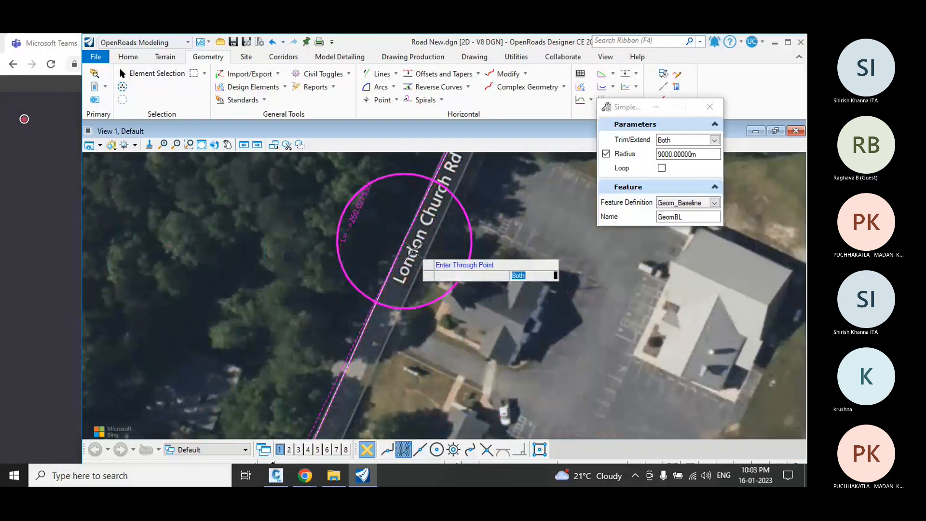
pyautogui.click(414, 250)
pyautogui.scroll(-1, 413, 250)
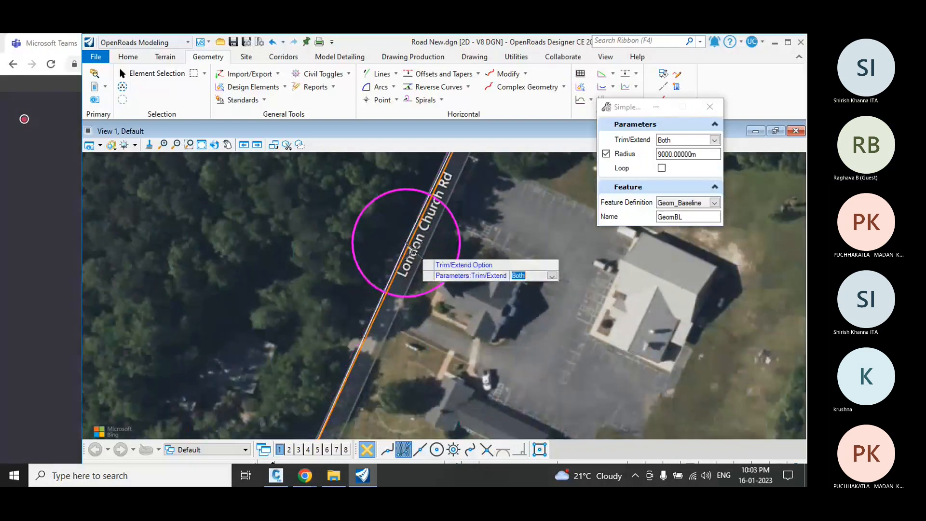
pyautogui.scroll(-2, 413, 249)
pyautogui.scroll(2, 414, 250)
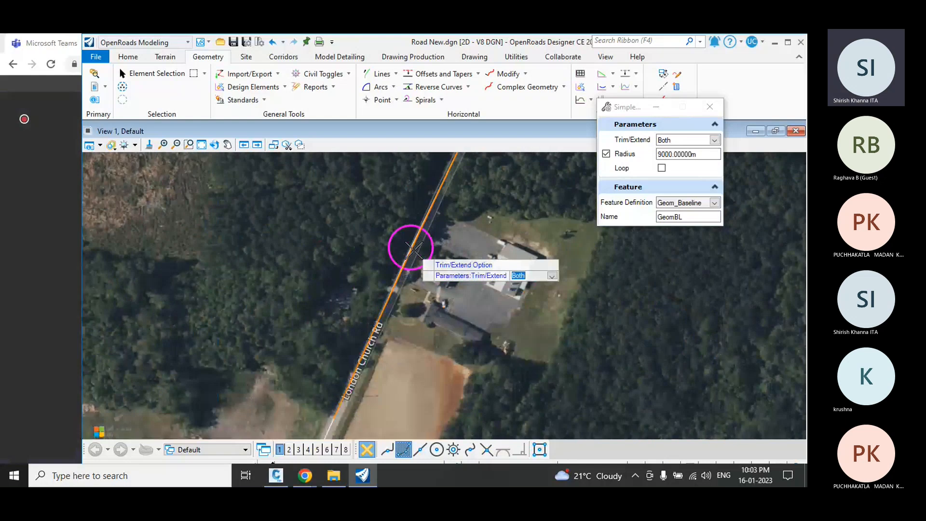
pyautogui.scroll(1, 413, 250)
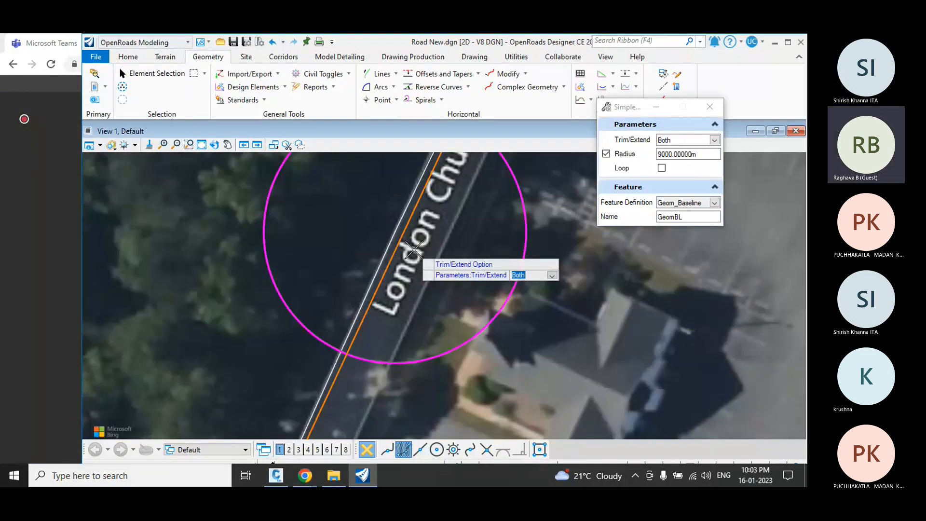
pyautogui.scroll(-3, 413, 250)
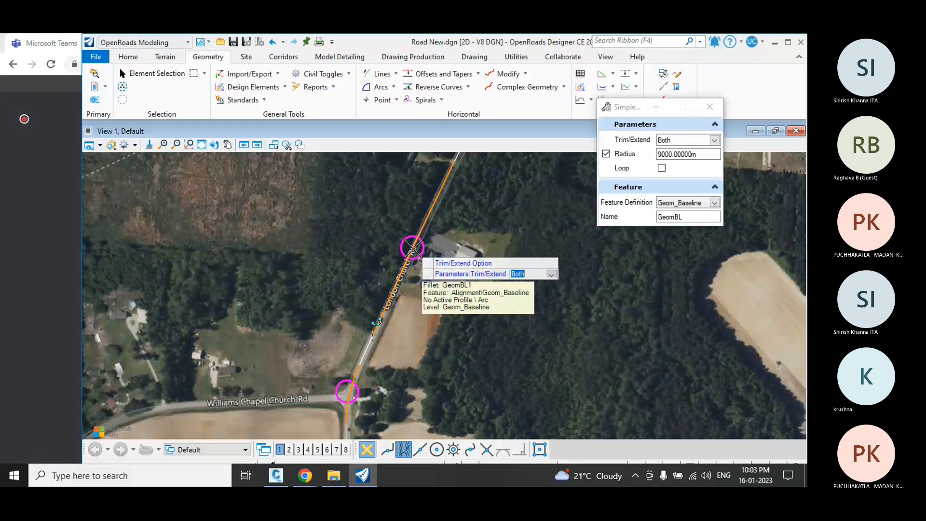
pyautogui.click(413, 249)
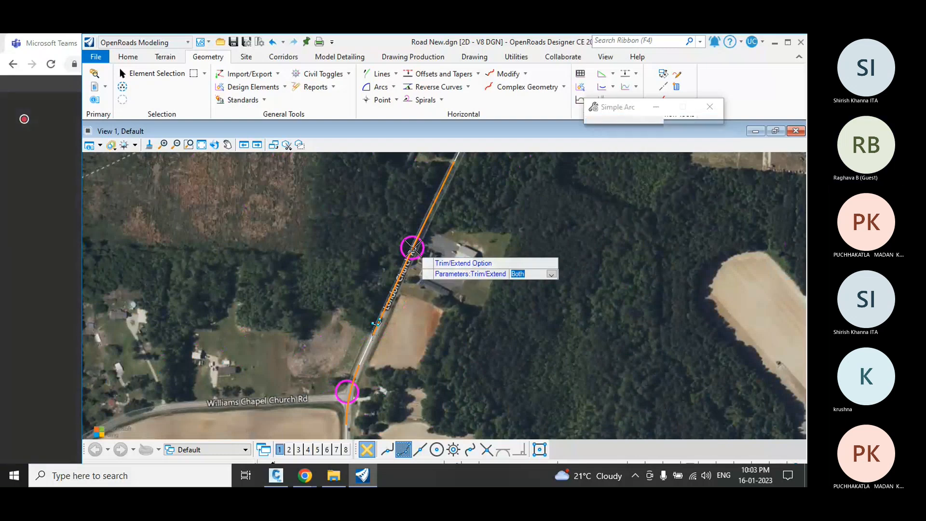
pyautogui.click(412, 248)
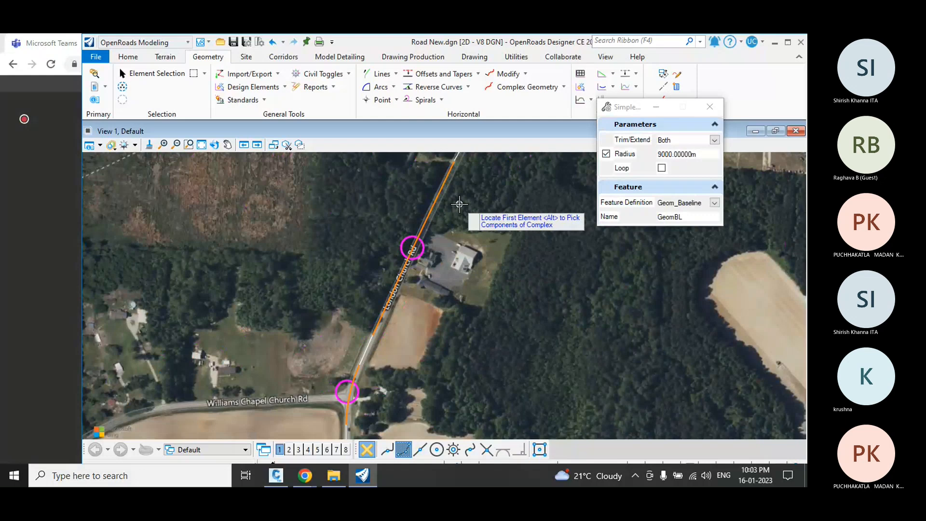
# Pick the two London Church Rd tangents that meet at the Farm Rd marker circle for a simple arc.
pyautogui.scroll(4, 450, 194)
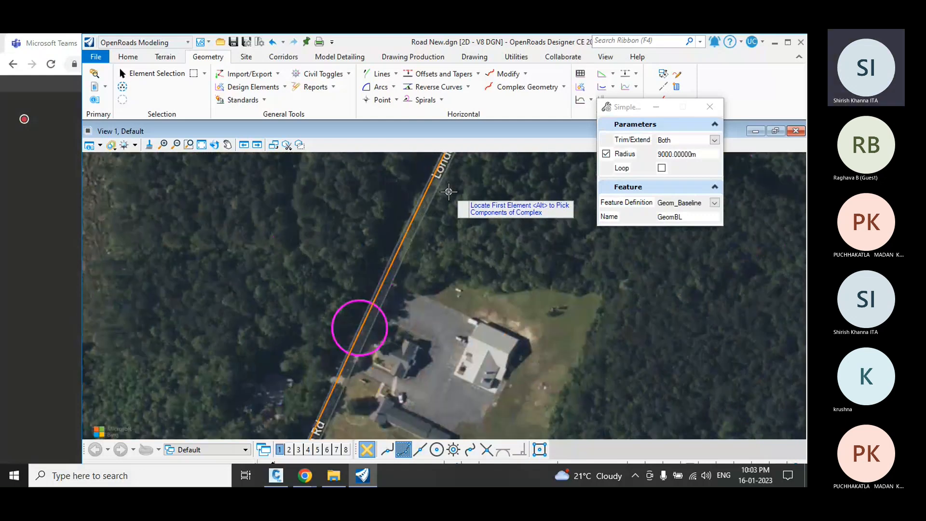
pyautogui.scroll(-6, 445, 198)
pyautogui.scroll(-3, 443, 200)
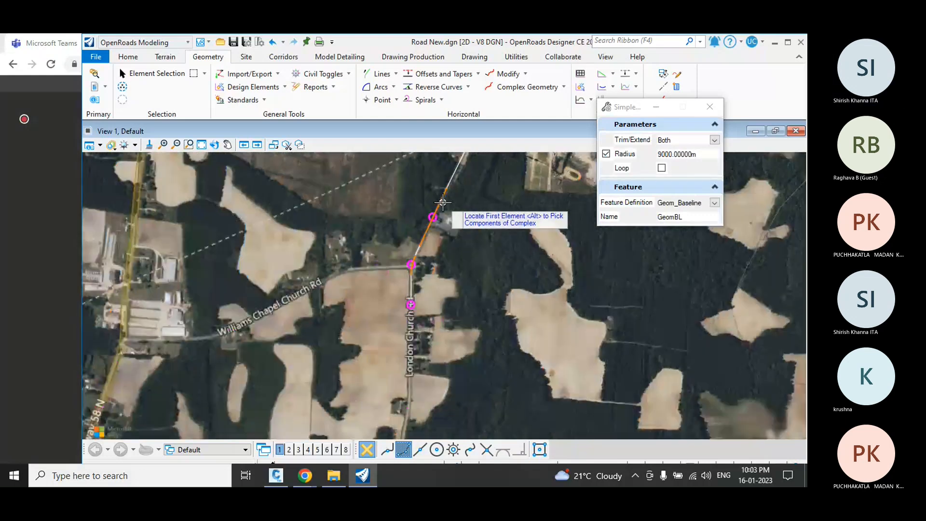
pyautogui.scroll(-2, 442, 239)
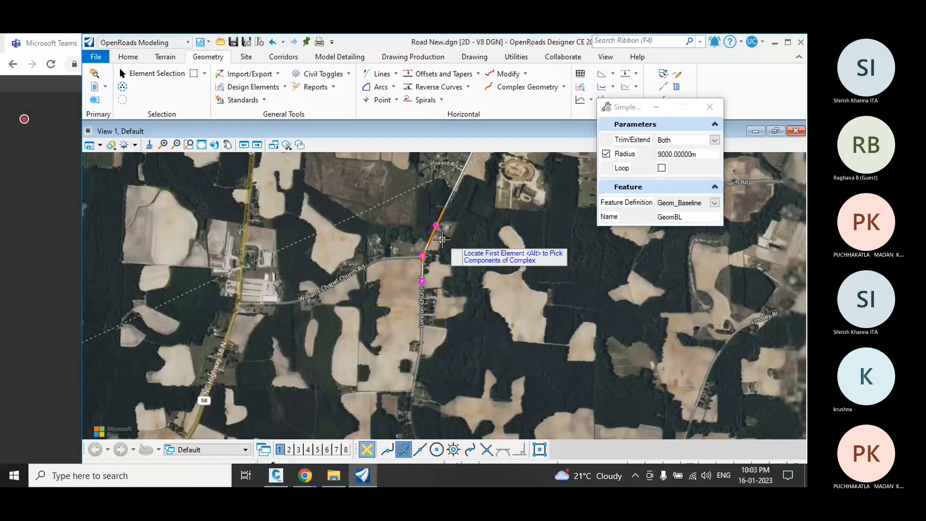
pyautogui.scroll(-3, 442, 239)
pyautogui.scroll(3, 459, 182)
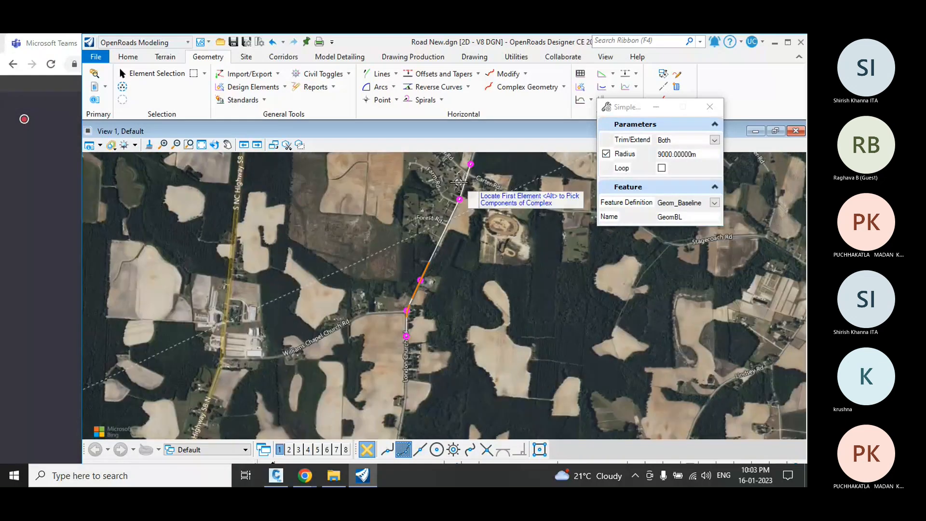
pyautogui.scroll(6, 458, 183)
pyautogui.click(463, 256)
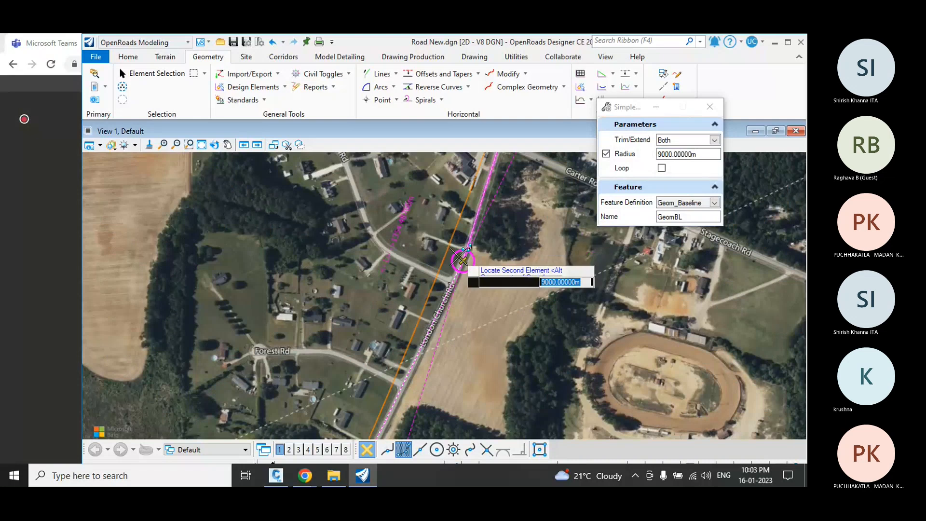
pyautogui.click(462, 256)
pyautogui.scroll(4, 463, 257)
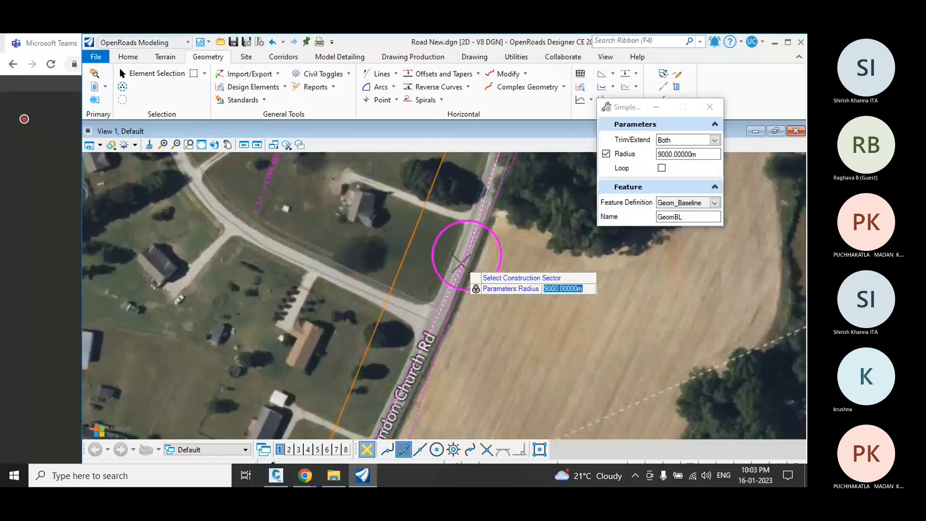
# Place the arc at the Farm Rd marker circle with a 600 m radius, trimming both tangents, with the Geom_Baseline feature definition.
pyautogui.click(607, 154)
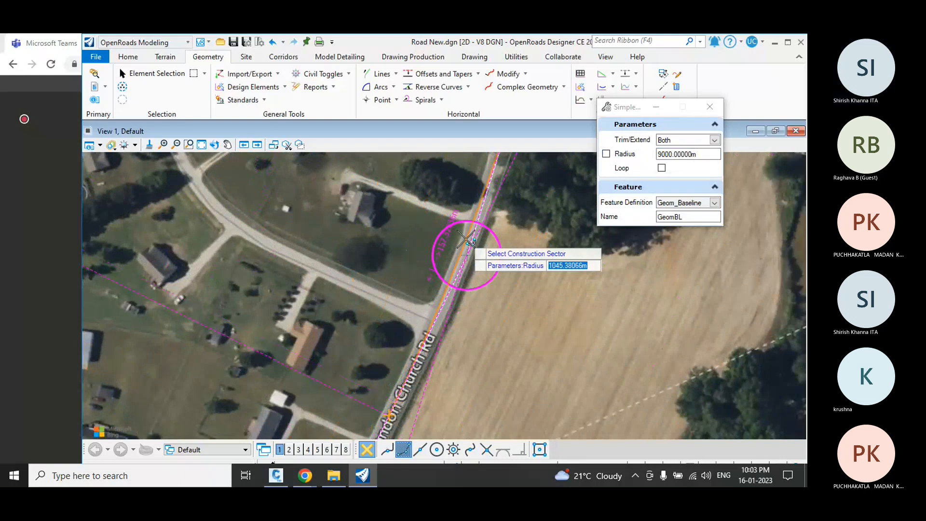
pyautogui.scroll(3, 466, 240)
pyautogui.scroll(2, 467, 244)
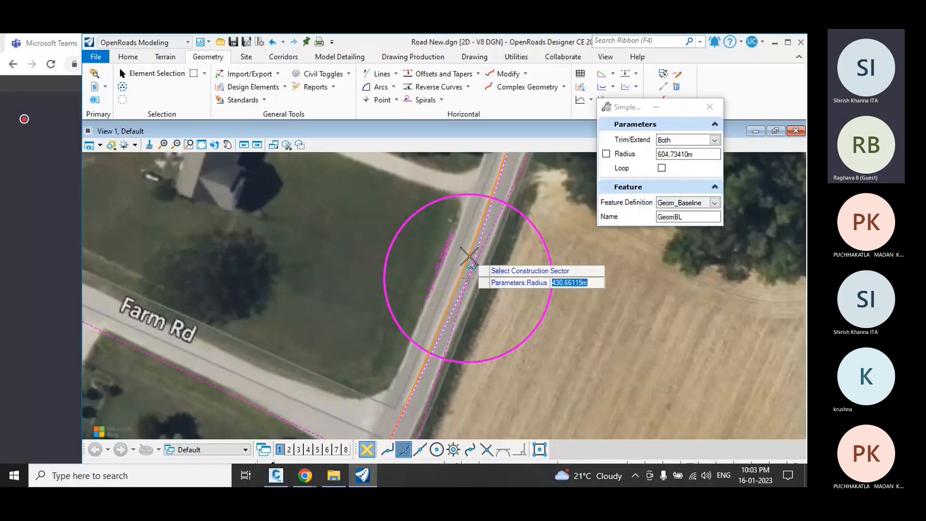
pyautogui.write('600')
pyautogui.press('Return')
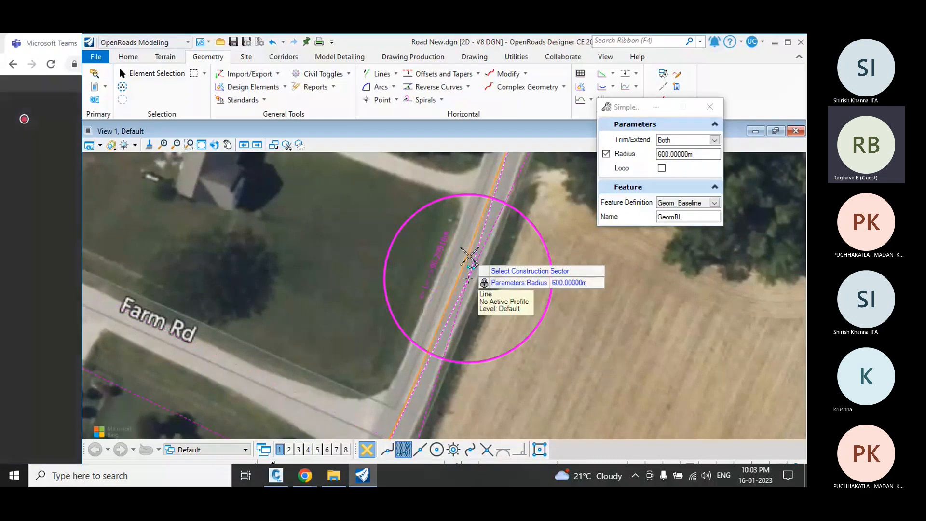
pyautogui.click(470, 257)
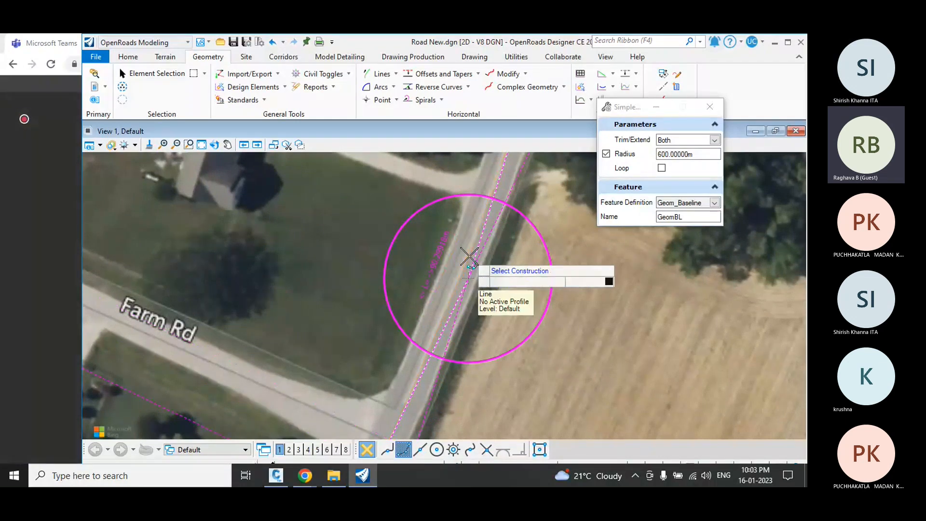
pyautogui.click(469, 256)
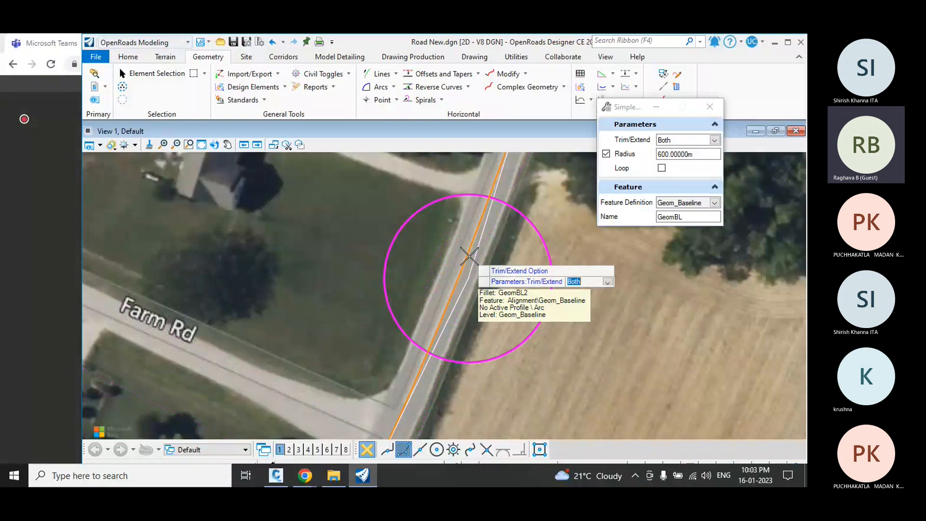
pyautogui.click(469, 257)
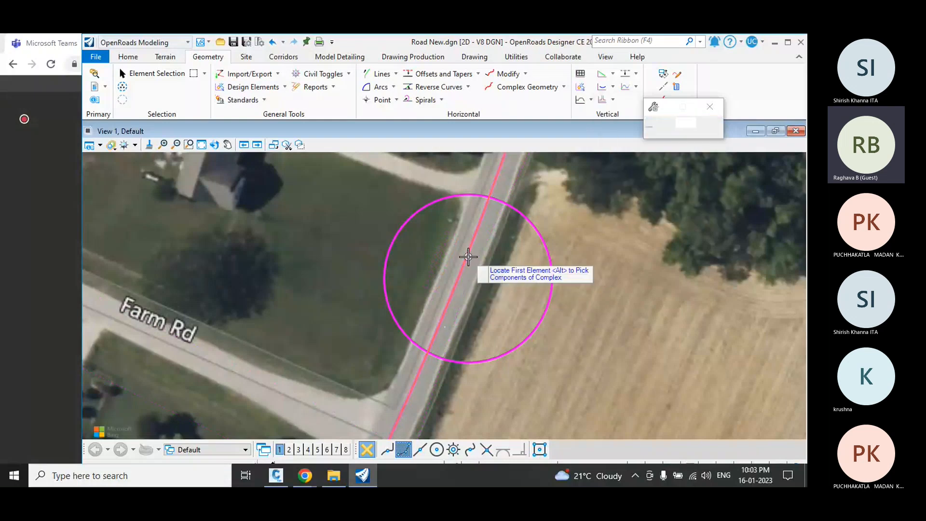
pyautogui.scroll(-2, 468, 256)
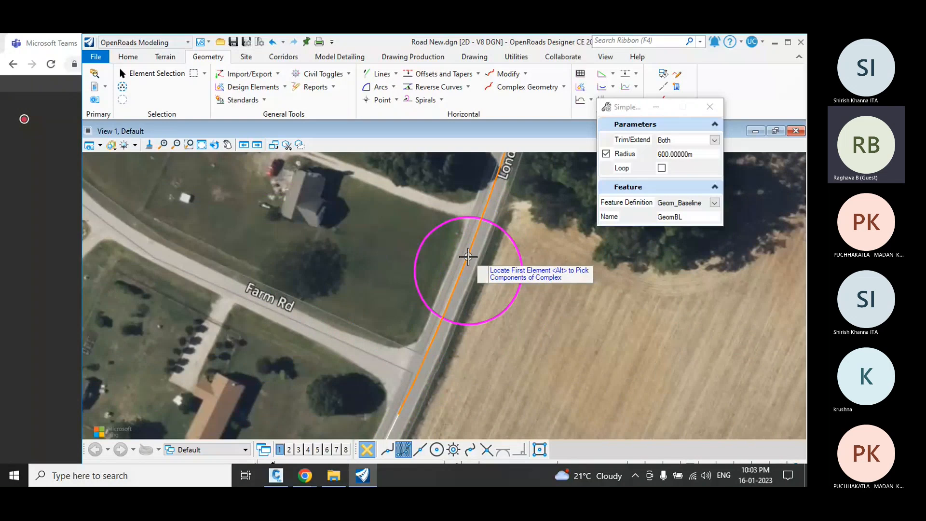
pyautogui.scroll(-4, 468, 258)
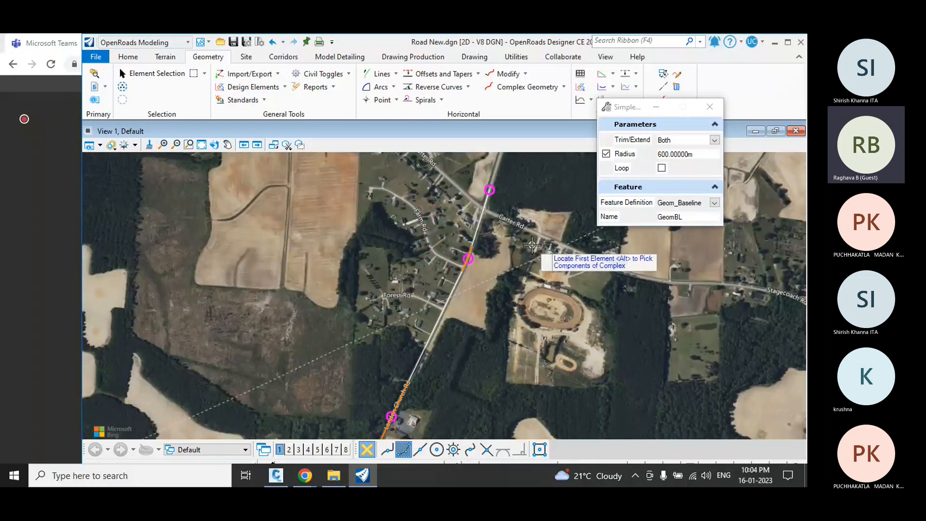
pyautogui.press('Escape')
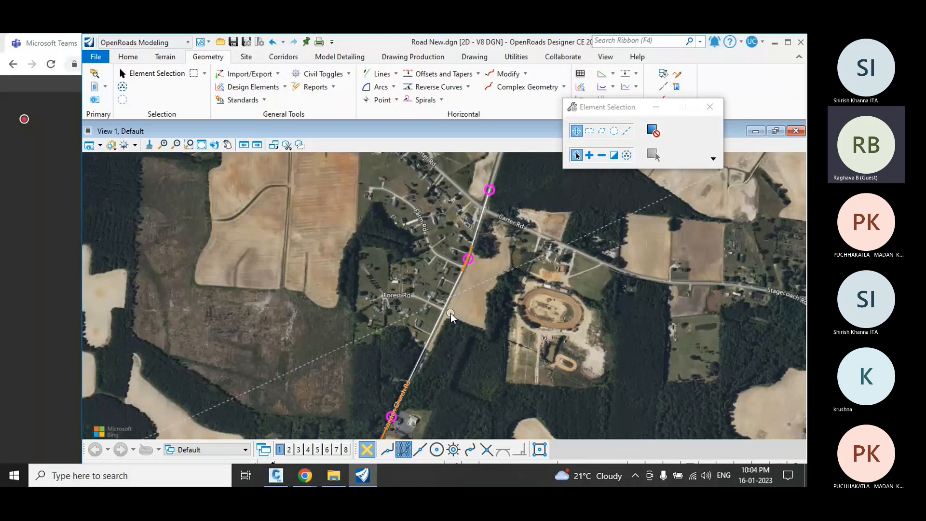
# Chain the London Church Rd tangents and arcs with Complex By Element, using the Automatic method, a 0.01 maximum gap and the Geom_Baseline feature.
pyautogui.click(441, 311)
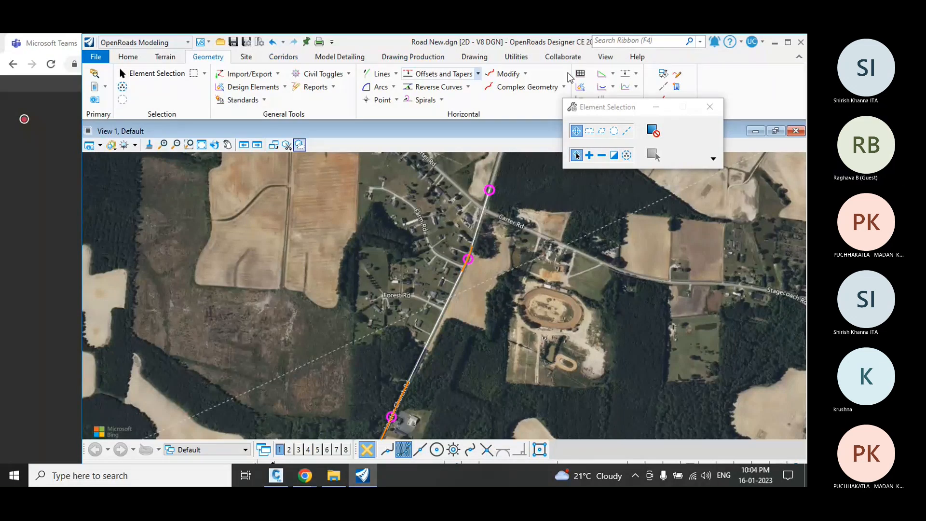
pyautogui.click(710, 107)
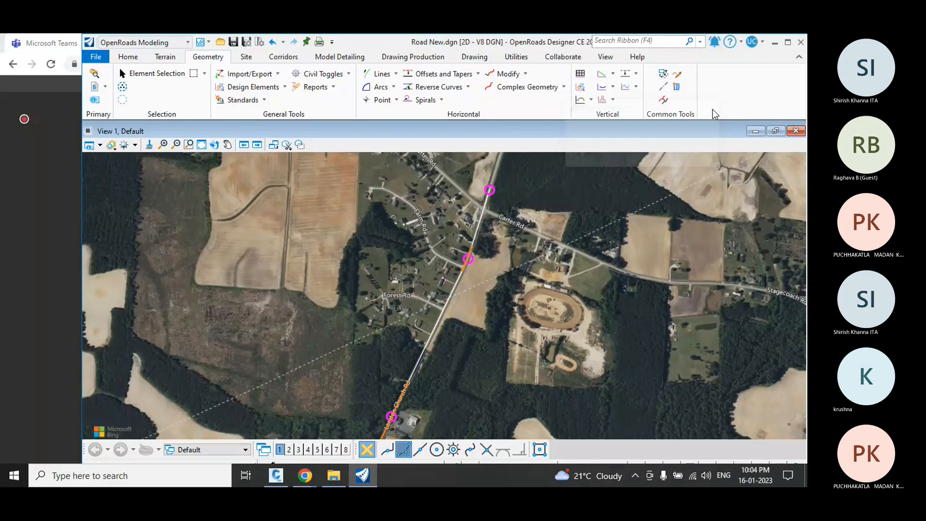
pyautogui.scroll(-2, 422, 189)
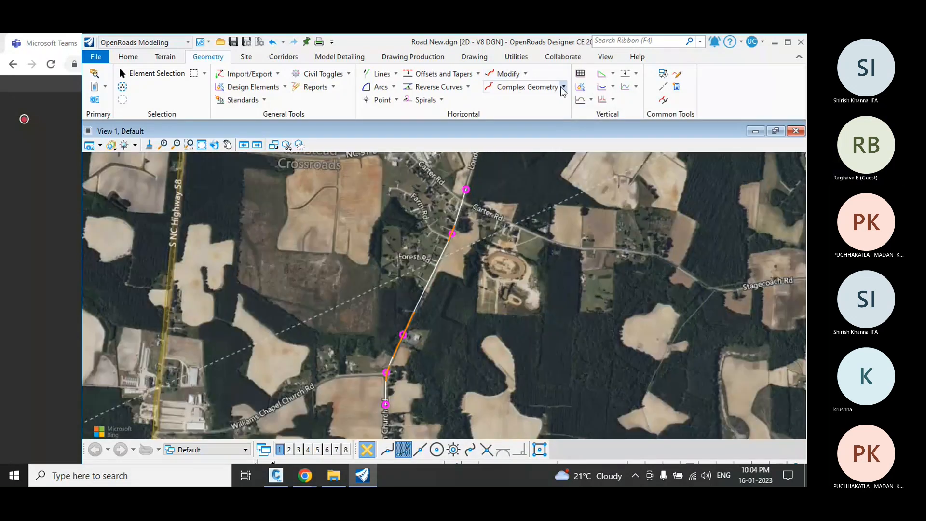
pyautogui.click(536, 88)
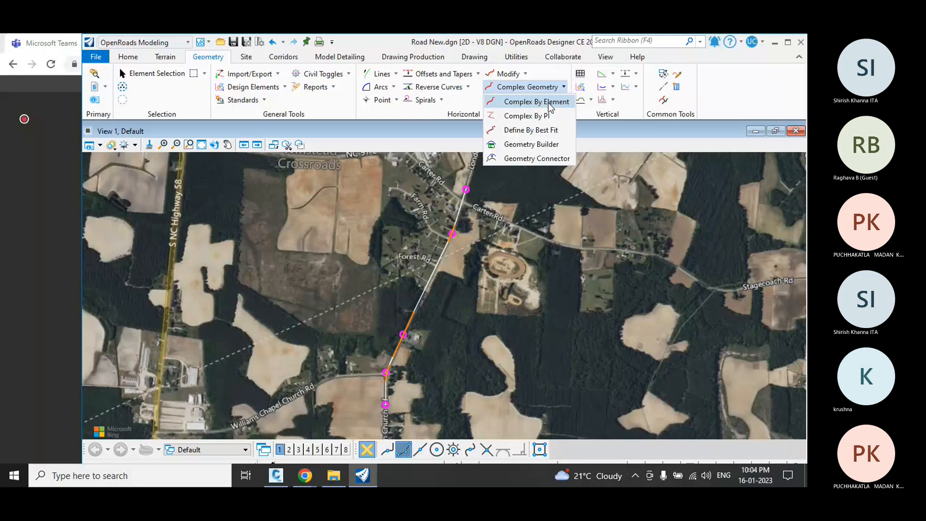
pyautogui.click(549, 102)
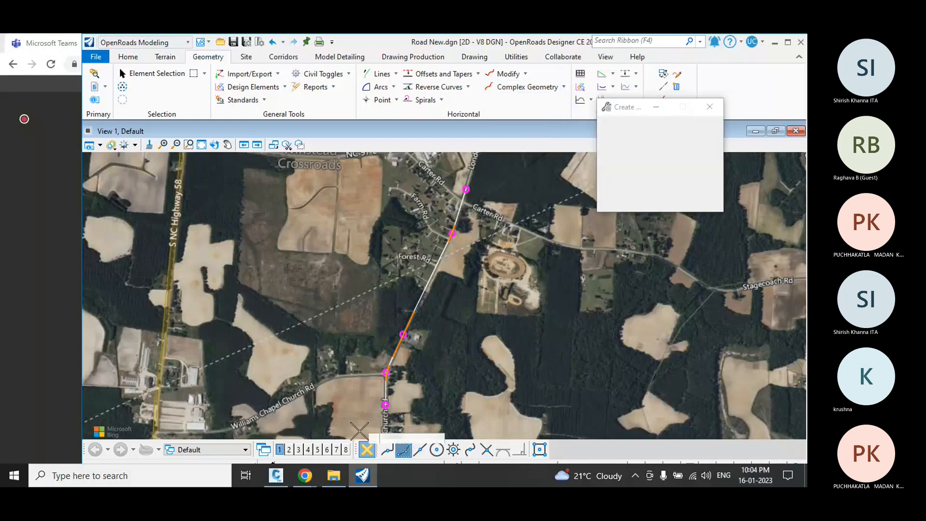
pyautogui.scroll(2, 385, 419)
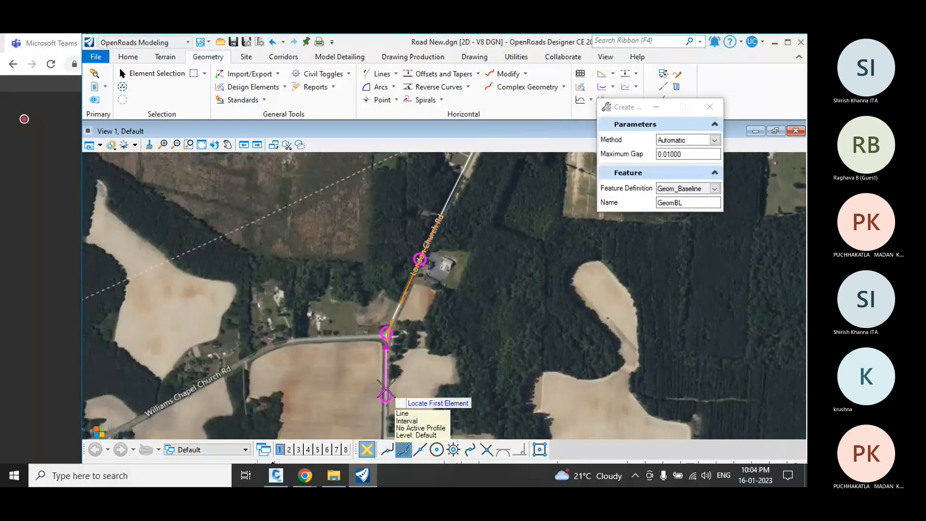
pyautogui.click(386, 390)
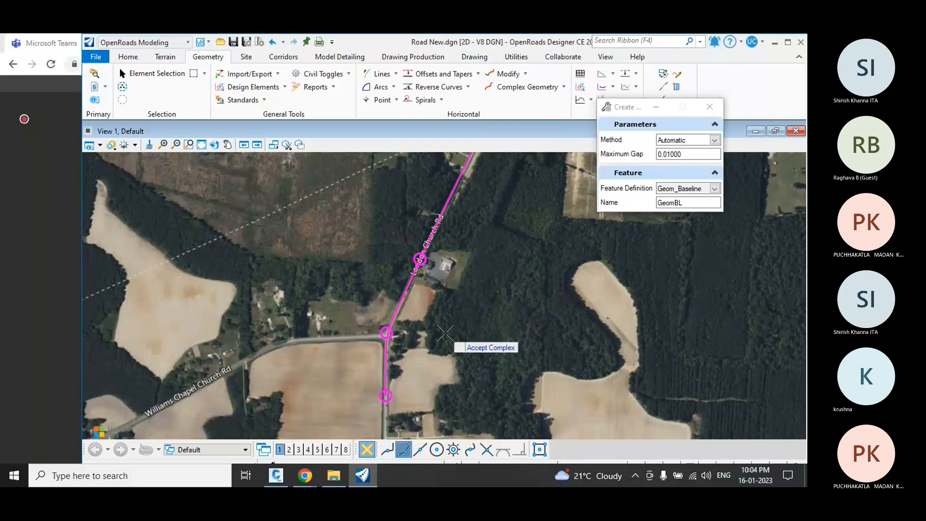
pyautogui.scroll(-4, 444, 333)
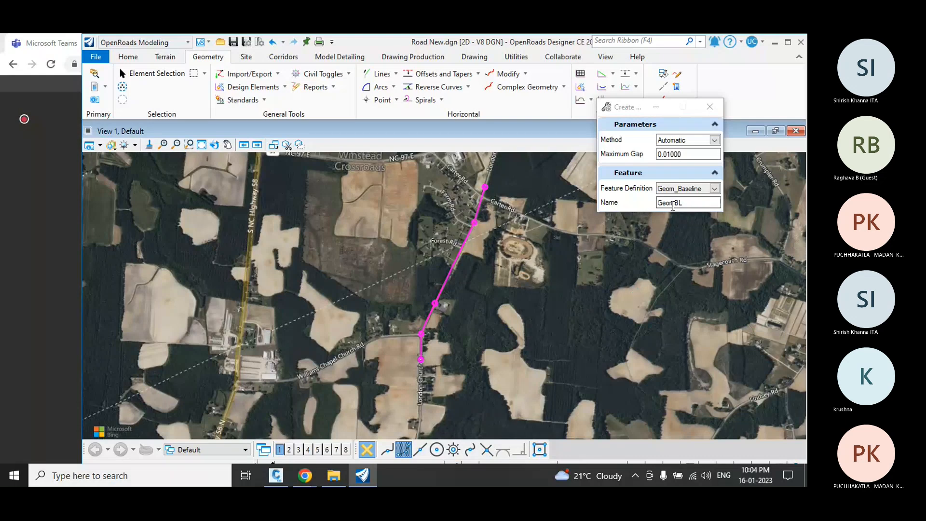
pyautogui.press('space')
pyautogui.press('Return')
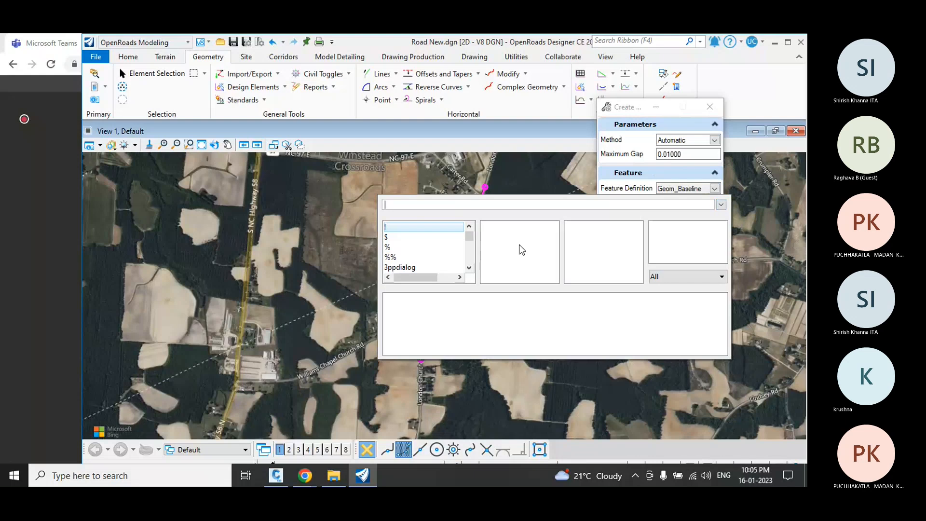
pyautogui.click(721, 193)
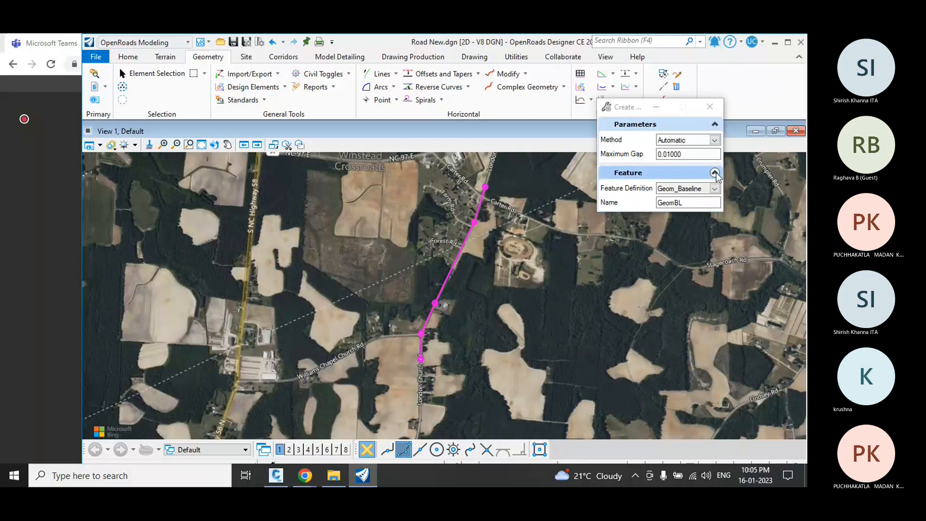
pyautogui.click(687, 175)
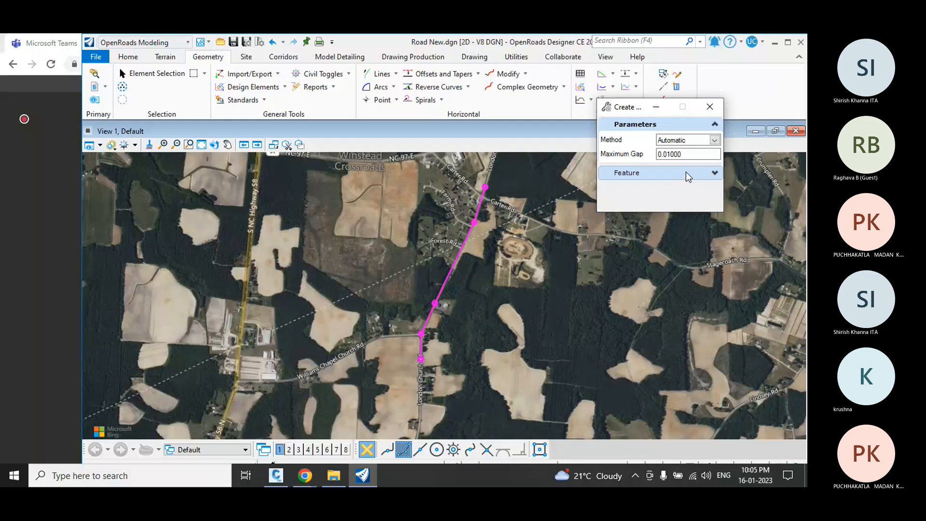
pyautogui.click(687, 174)
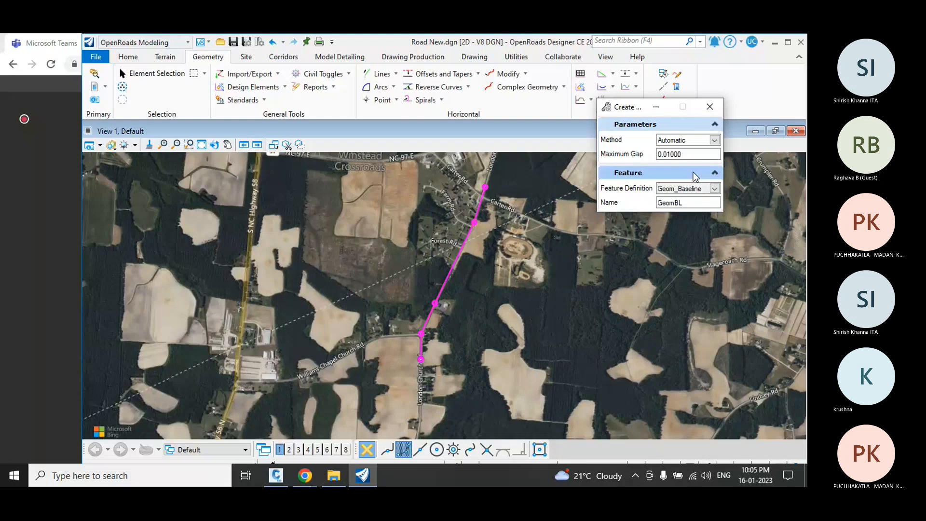
# Close the complex element tool and expand the OpenRoads Model section of the Explorer.
pyautogui.click(709, 107)
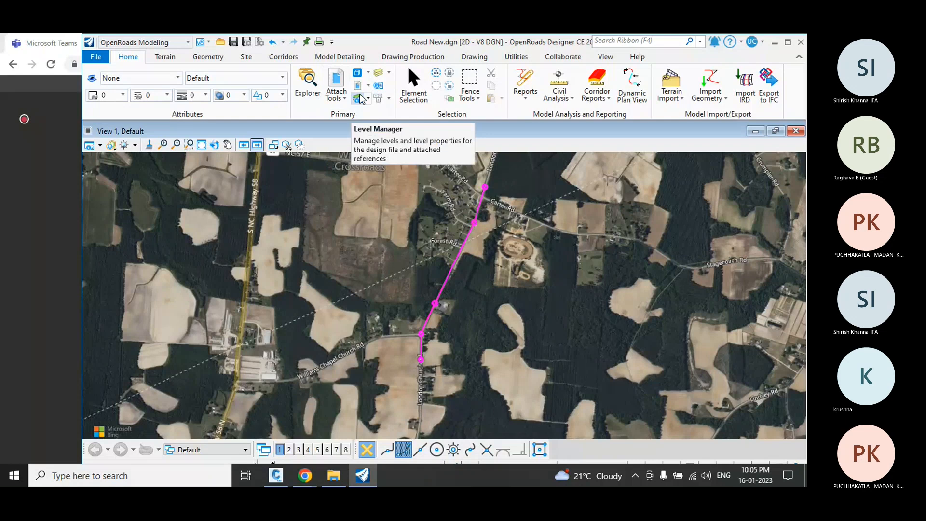
pyautogui.click(308, 90)
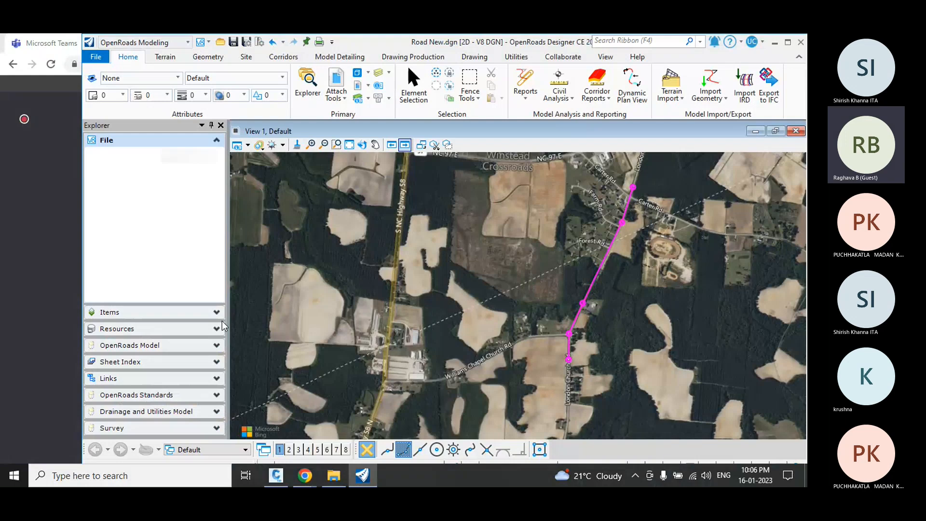
pyautogui.click(212, 347)
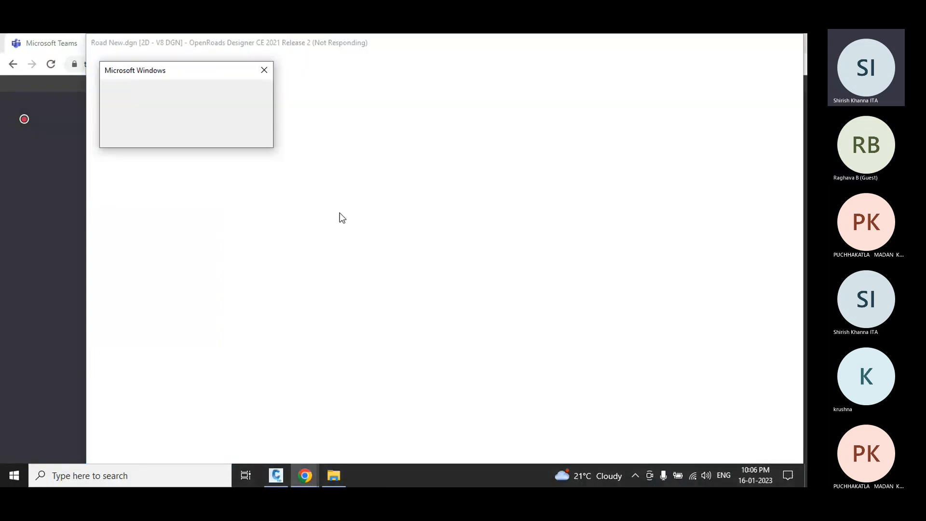
# Stop sharing the screen in the Microsoft Teams meeting.
pyautogui.moveTo(313, 476)
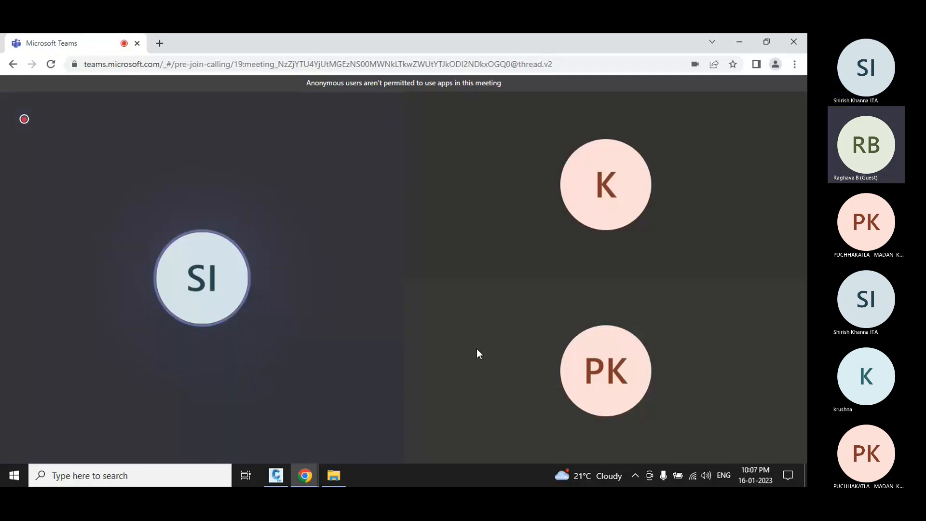
pyautogui.moveTo(355, 390)
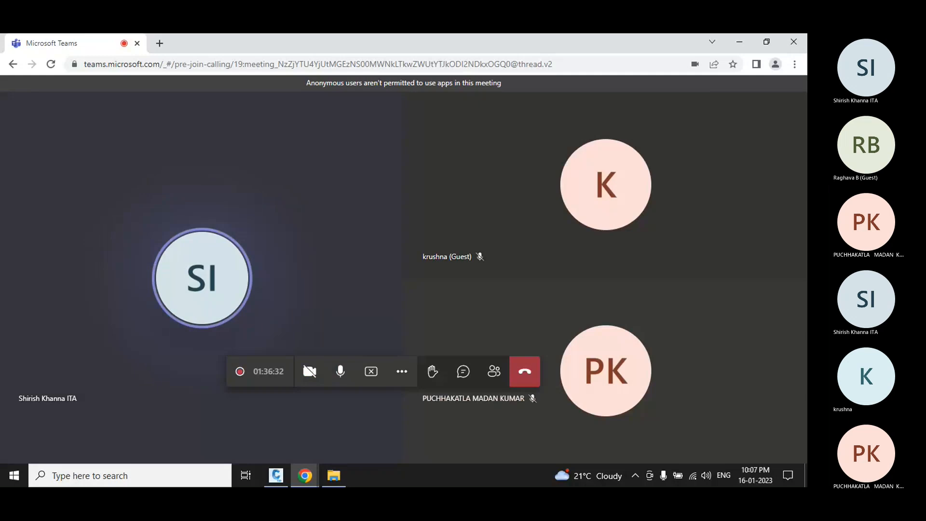
pyautogui.click(371, 375)
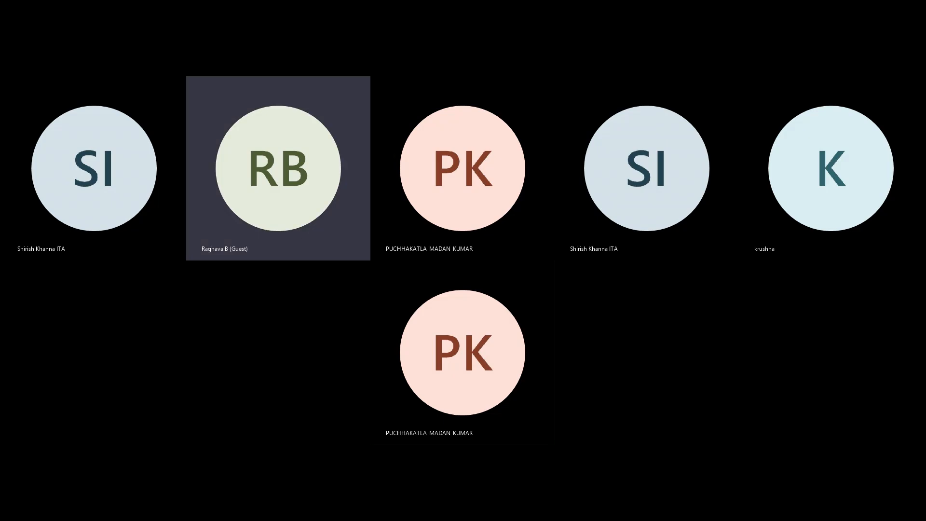